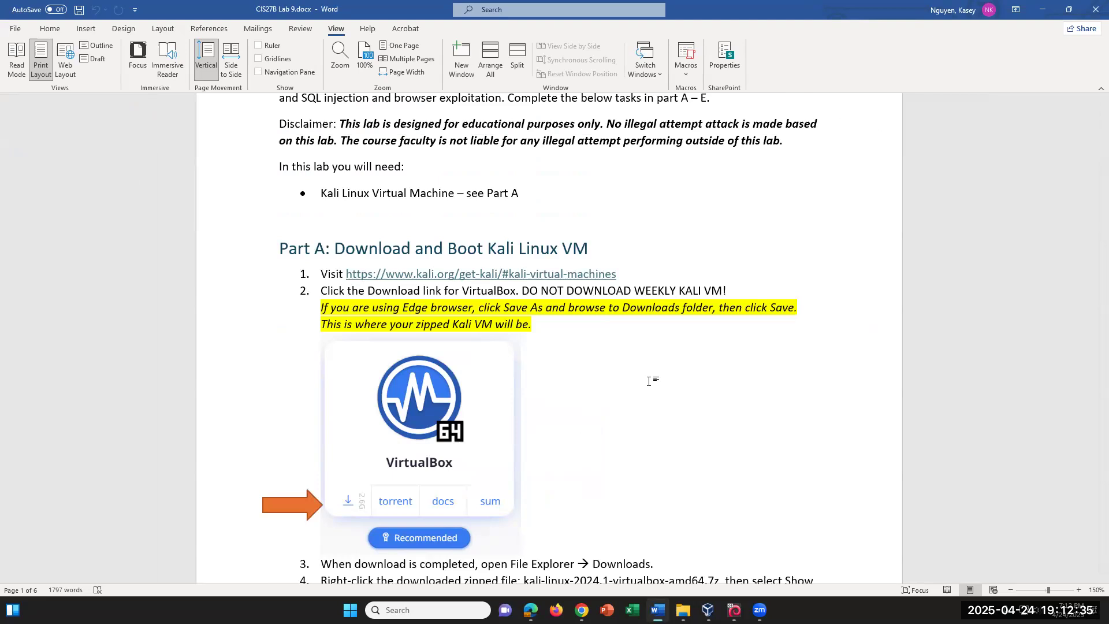
Review the Part A download steps, highlighting the 4 in step 4's file name
{"action": "scroll", "coordinate": [692, 411], "scroll_direction": "down", "scroll_amount": 2}
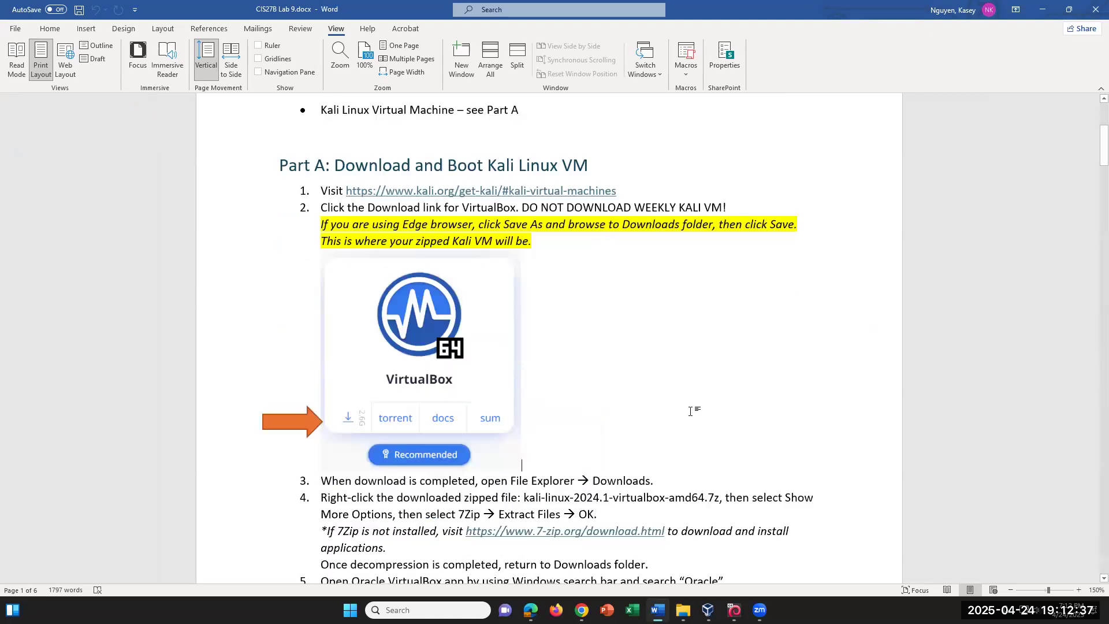
{"action": "scroll", "coordinate": [692, 412], "scroll_direction": "down", "scroll_amount": 2}
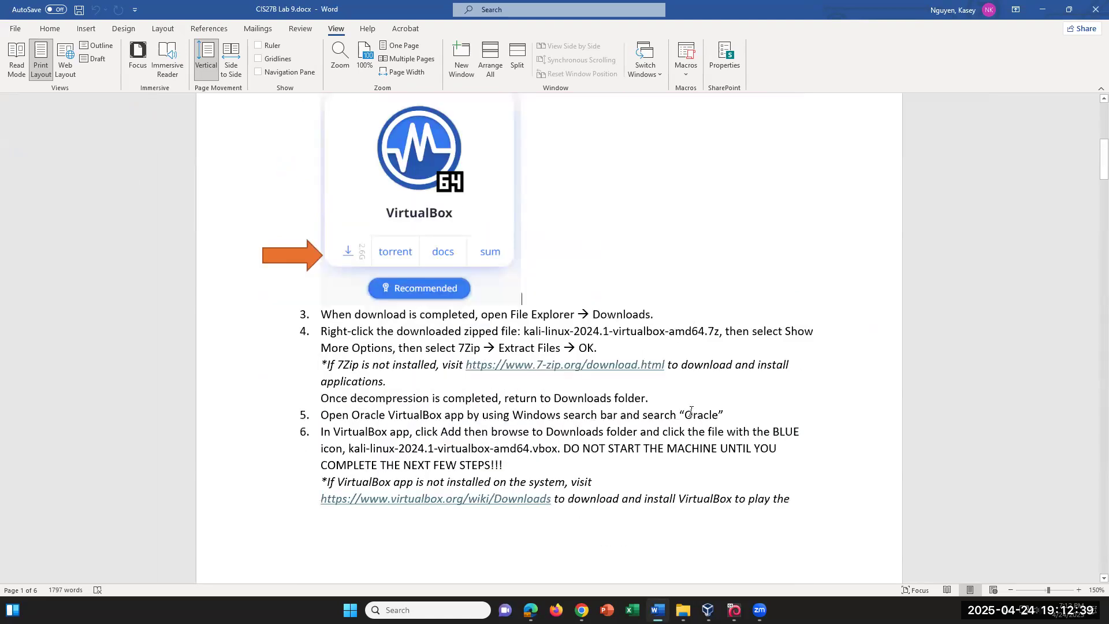
{"action": "scroll", "coordinate": [691, 411], "scroll_direction": "up", "scroll_amount": 1}
{"action": "left_click_drag", "start_coordinate": [600, 414], "coordinate": [593, 414]}
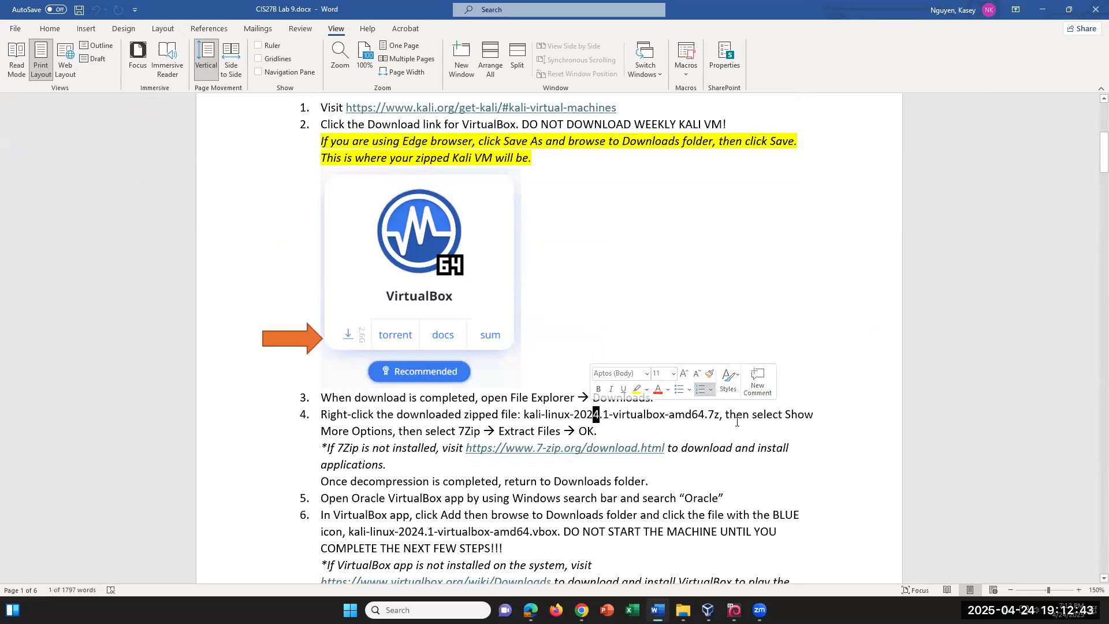
Bring the Chrome window with the Zoom meeting page to the front
{"action": "mouse_move", "coordinate": [761, 610]}
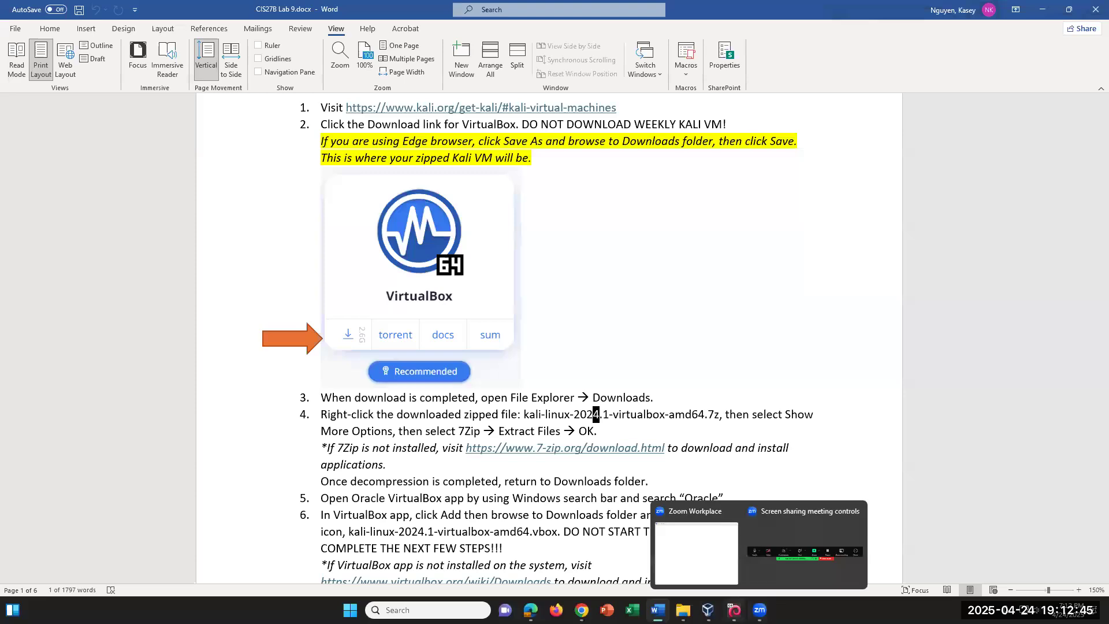
{"action": "mouse_move", "coordinate": [708, 610]}
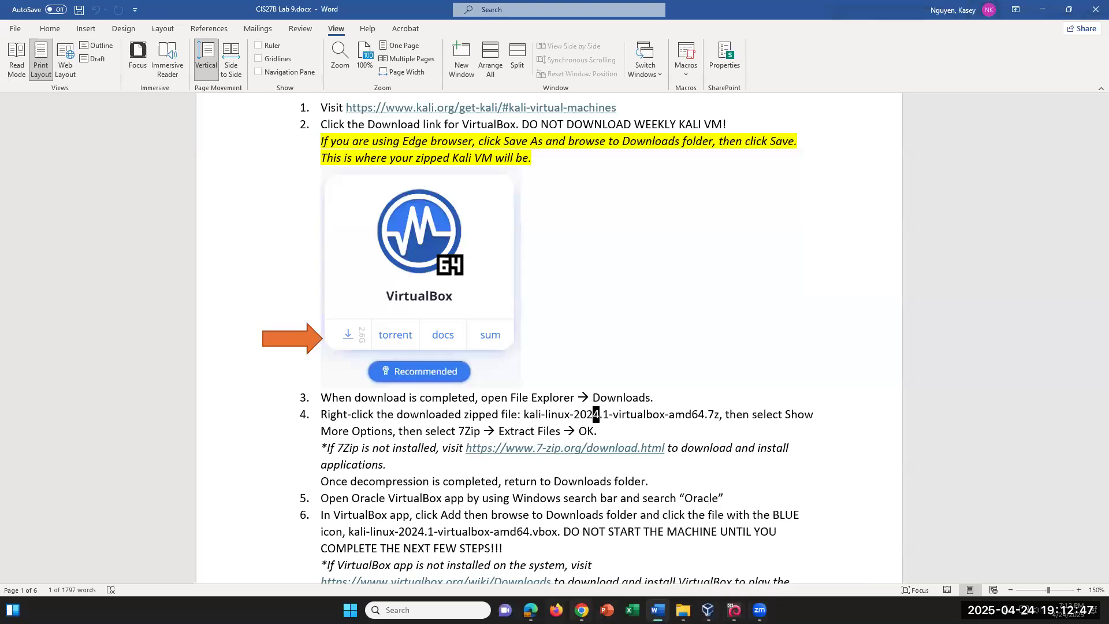
{"action": "left_click", "coordinate": [582, 610]}
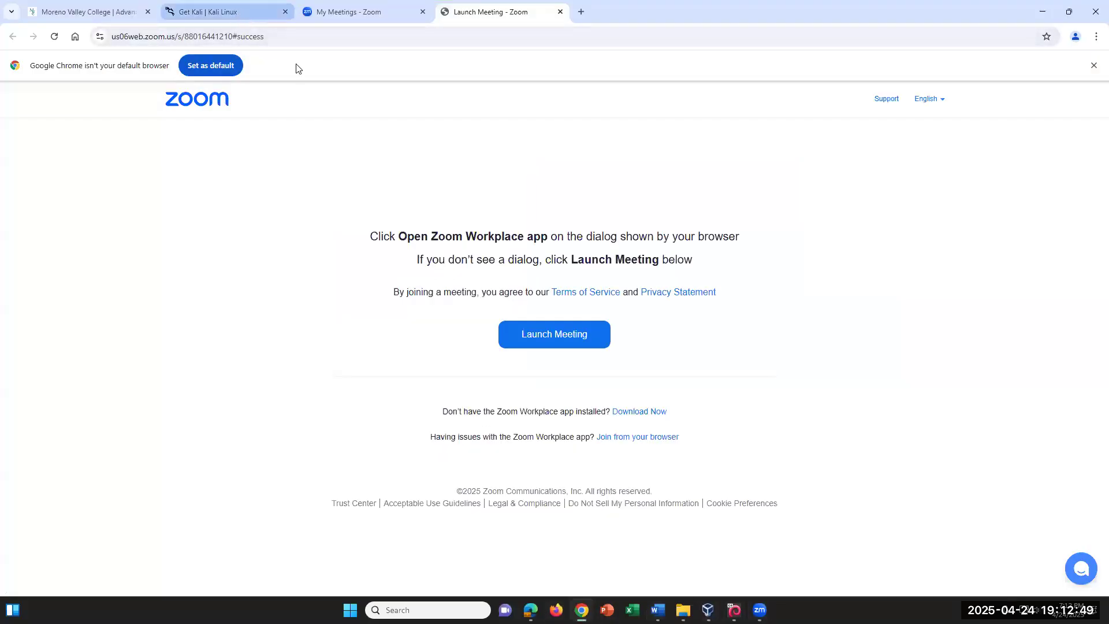
From the Get Kali page, look at the 7-Zip options for the downloaded archive in Downloads without extracting
{"action": "left_click", "coordinate": [240, 18]}
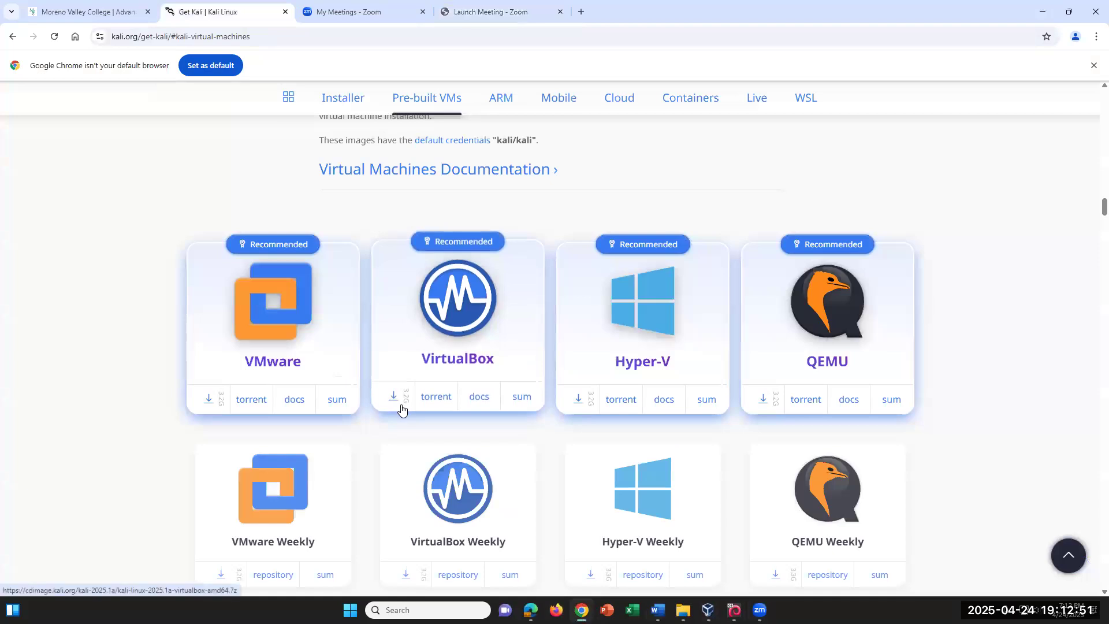
{"action": "left_click", "coordinate": [683, 610]}
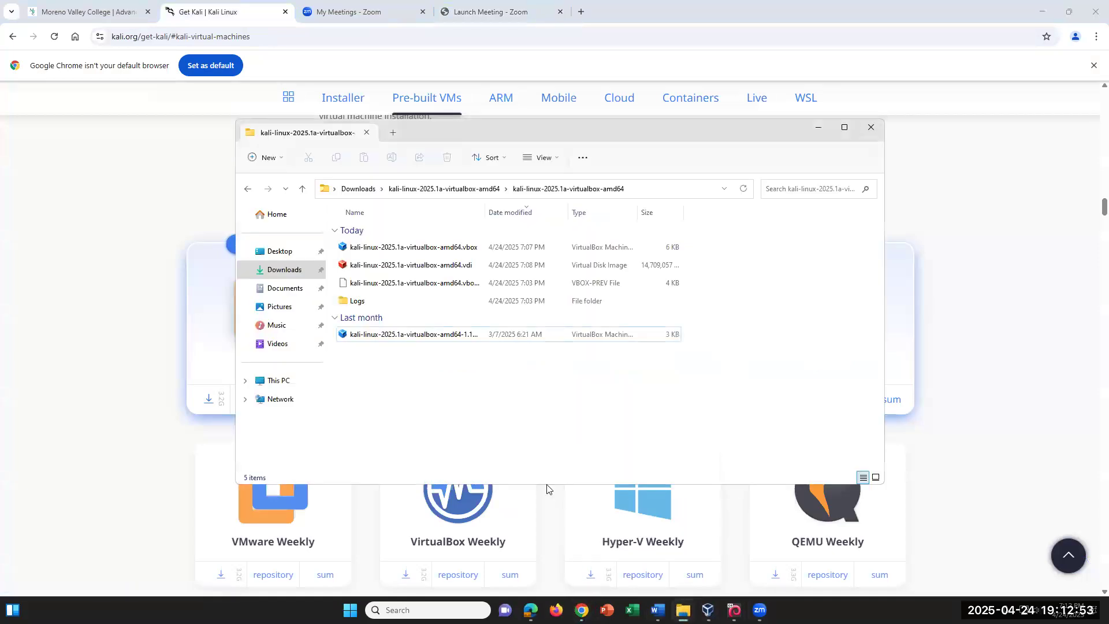
{"action": "left_click", "coordinate": [290, 269]}
{"action": "right_click", "coordinate": [358, 249]}
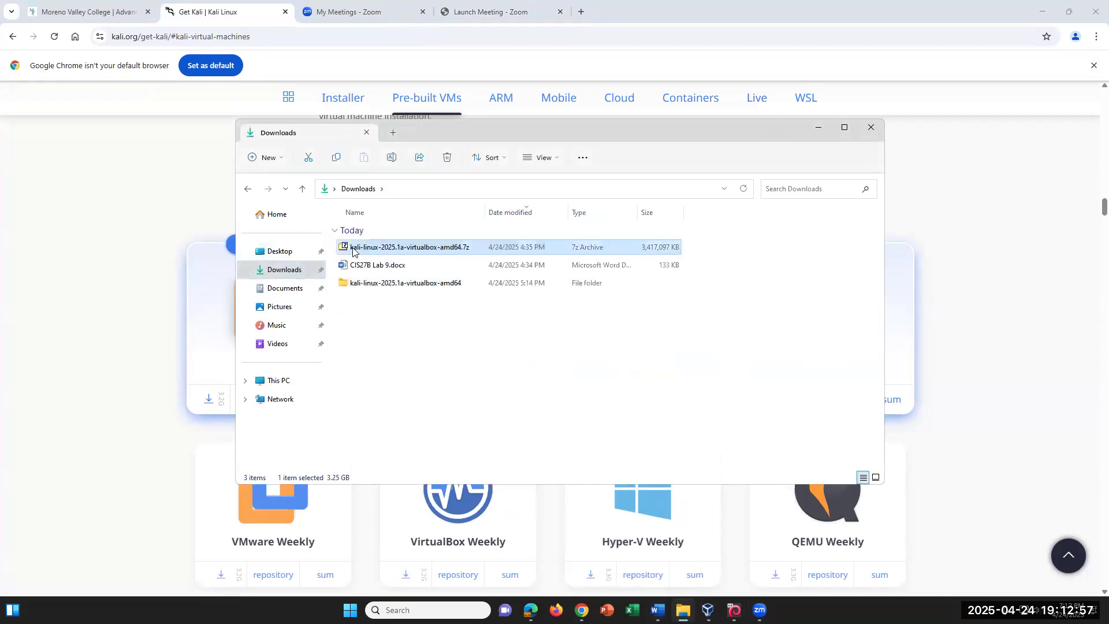
{"action": "left_click", "coordinate": [414, 428]}
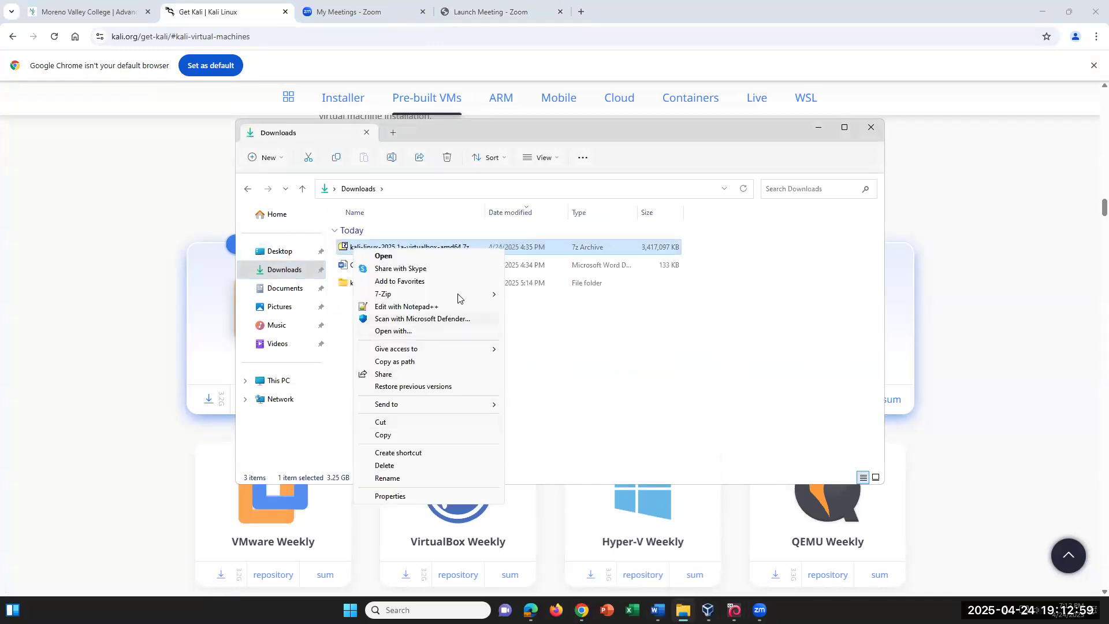
{"action": "mouse_move", "coordinate": [460, 298]}
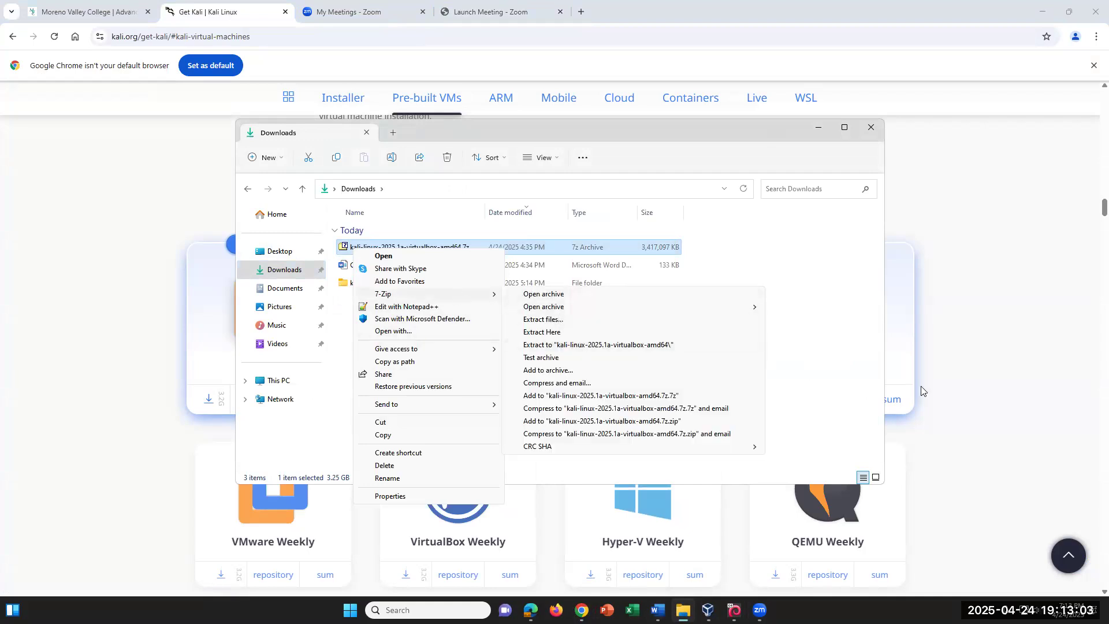
{"action": "left_click", "coordinate": [837, 317]}
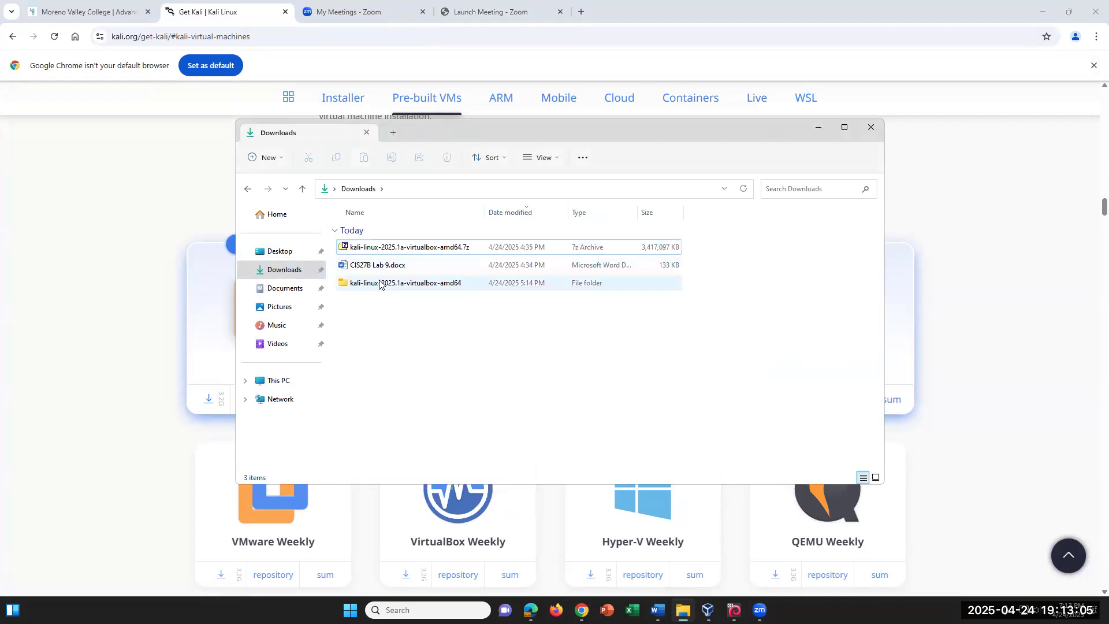
Open the extracted kali-linux-2025.1a-virtualbox-amd64 folder holding the .vdi and .vbox files, then return to Word
{"action": "left_click", "coordinate": [379, 282]}
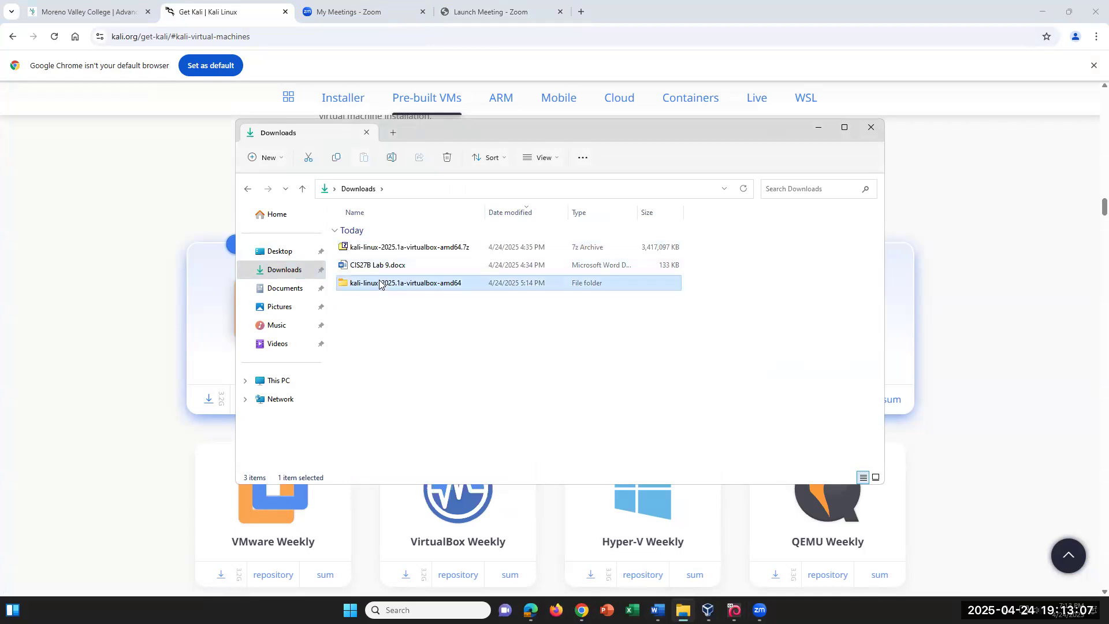
{"action": "double_click", "coordinate": [379, 282]}
{"action": "left_click", "coordinate": [398, 248]}
{"action": "double_click", "coordinate": [398, 249]}
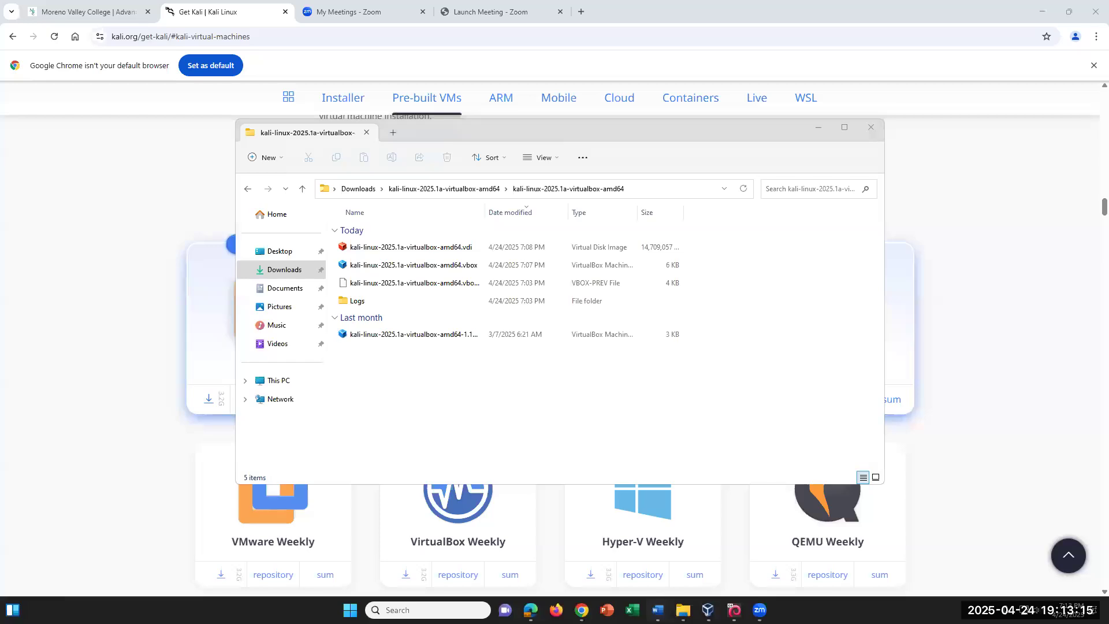
{"action": "left_click", "coordinate": [658, 610]}
Show the running Kali VM window, then the VirtualBox Manager listing the Kali machine's details
{"action": "mouse_move", "coordinate": [759, 610]}
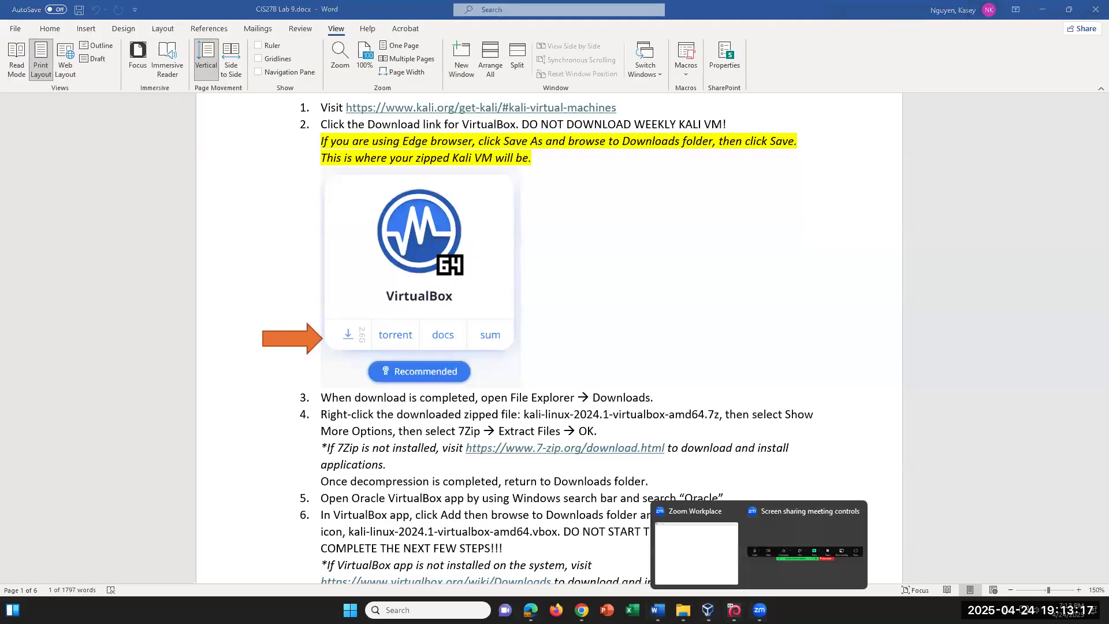
{"action": "left_click", "coordinate": [734, 610]}
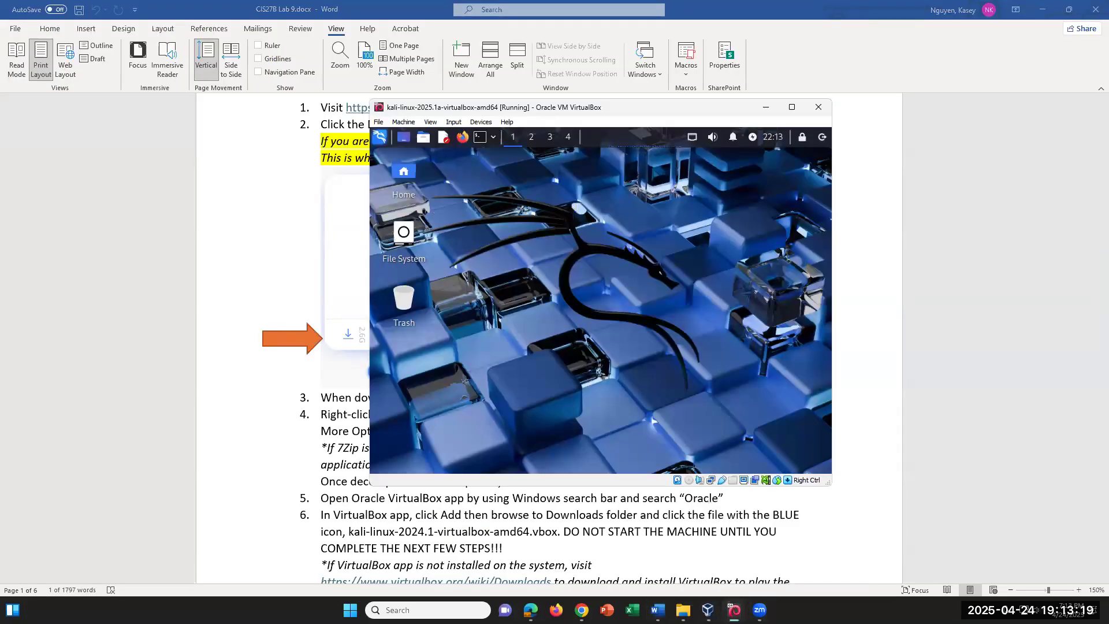
{"action": "left_click", "coordinate": [709, 610]}
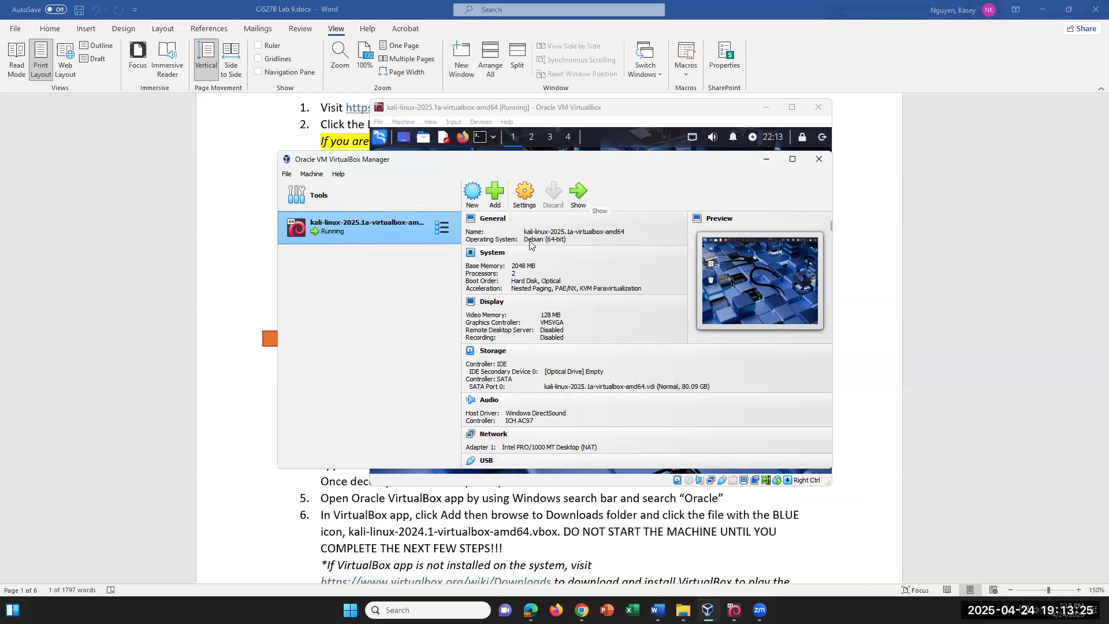
Scroll the lab document to steps 7–11 and highlight steps 7 and 8
{"action": "left_click", "coordinate": [792, 528]}
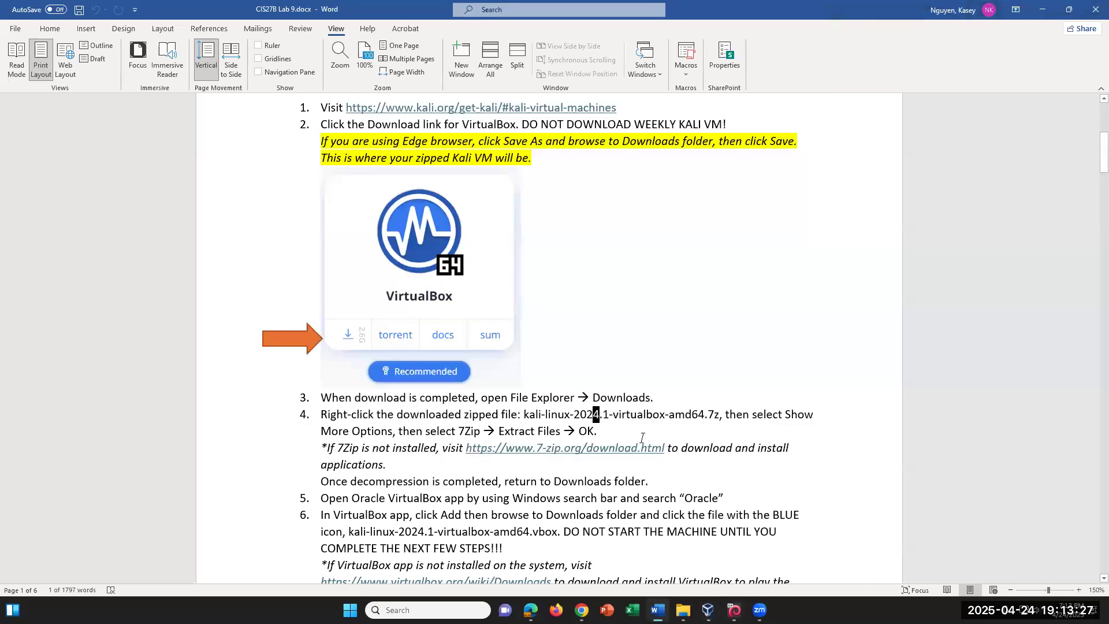
{"action": "scroll", "coordinate": [643, 438], "scroll_direction": "down", "scroll_amount": 1}
{"action": "scroll", "coordinate": [643, 438], "scroll_direction": "down", "scroll_amount": 8}
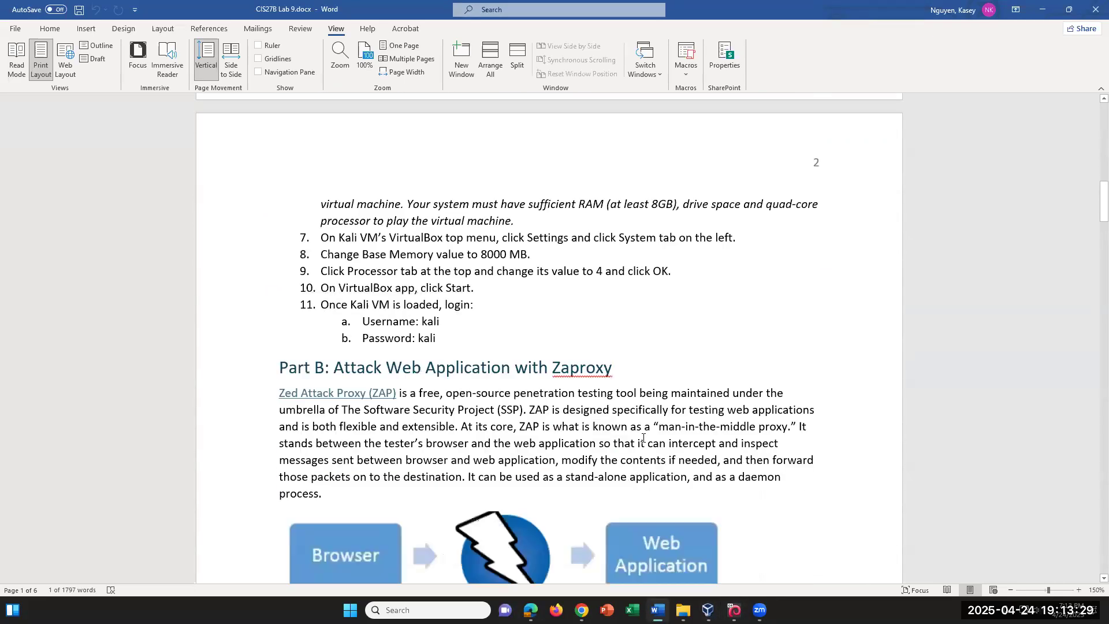
{"action": "left_click_drag", "start_coordinate": [531, 254], "coordinate": [322, 232]}
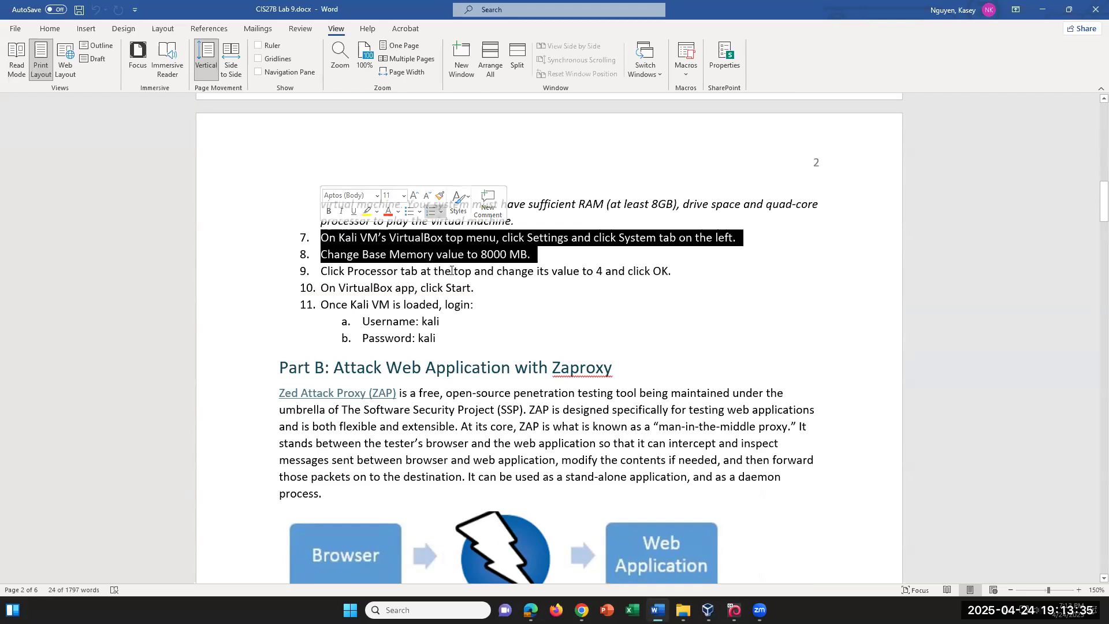
{"action": "left_click", "coordinate": [499, 291]}
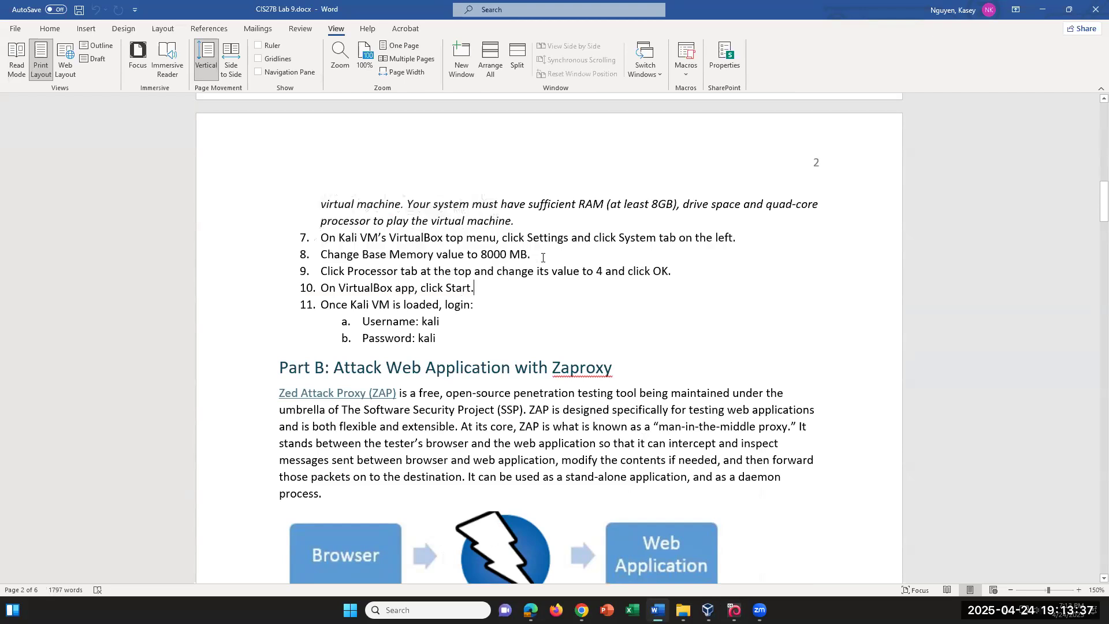
Highlight steps 8–9 on memory and processors, scroll to steps 12–14, then show the Kali VM
{"action": "left_click", "coordinate": [545, 257]}
{"action": "left_click_drag", "start_coordinate": [683, 275], "coordinate": [301, 250]}
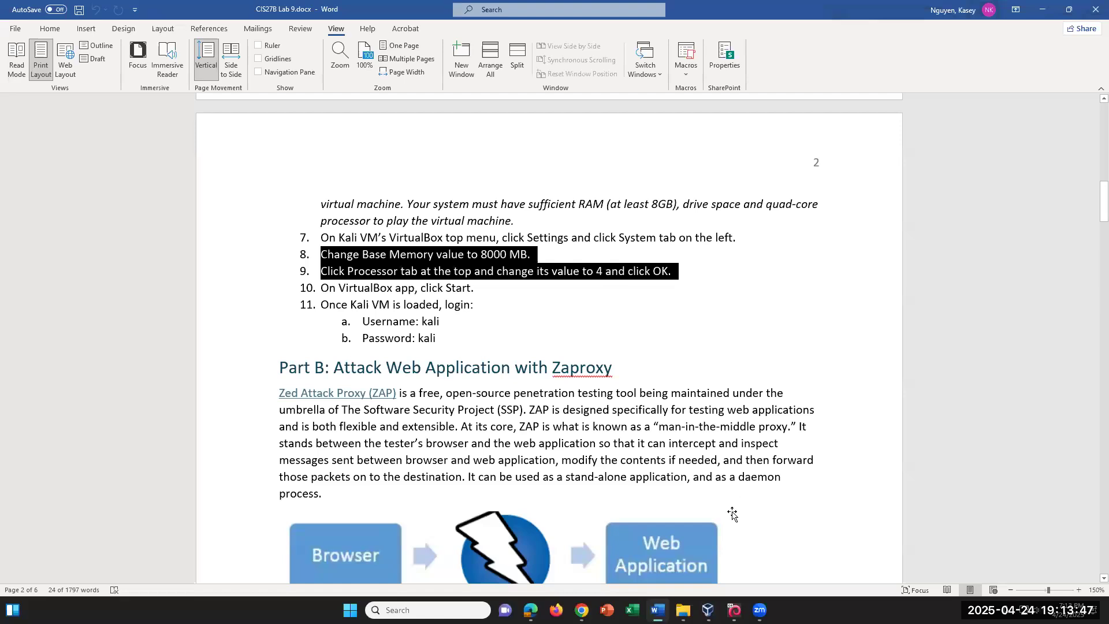
{"action": "left_click", "coordinate": [480, 345]}
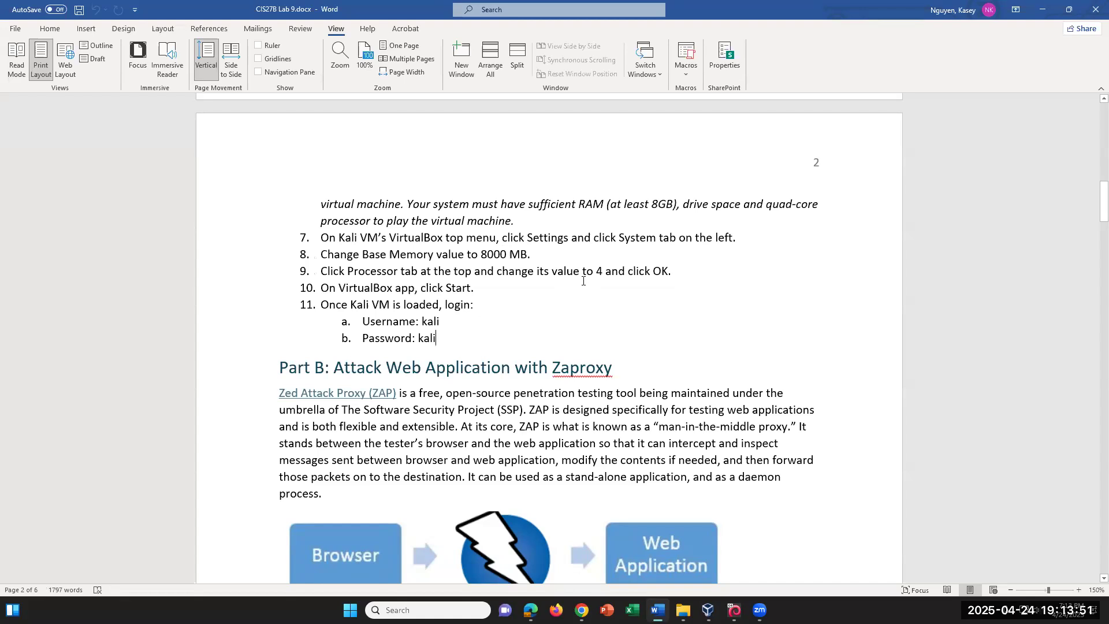
{"action": "scroll", "coordinate": [665, 410], "scroll_direction": "down", "scroll_amount": 2}
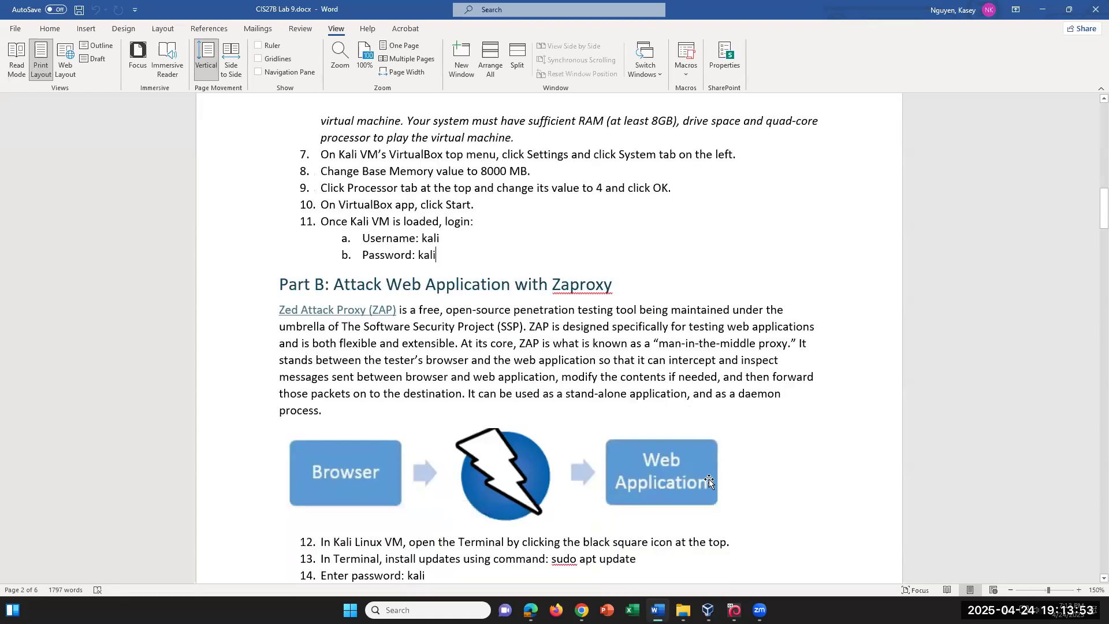
{"action": "left_click", "coordinate": [734, 610]}
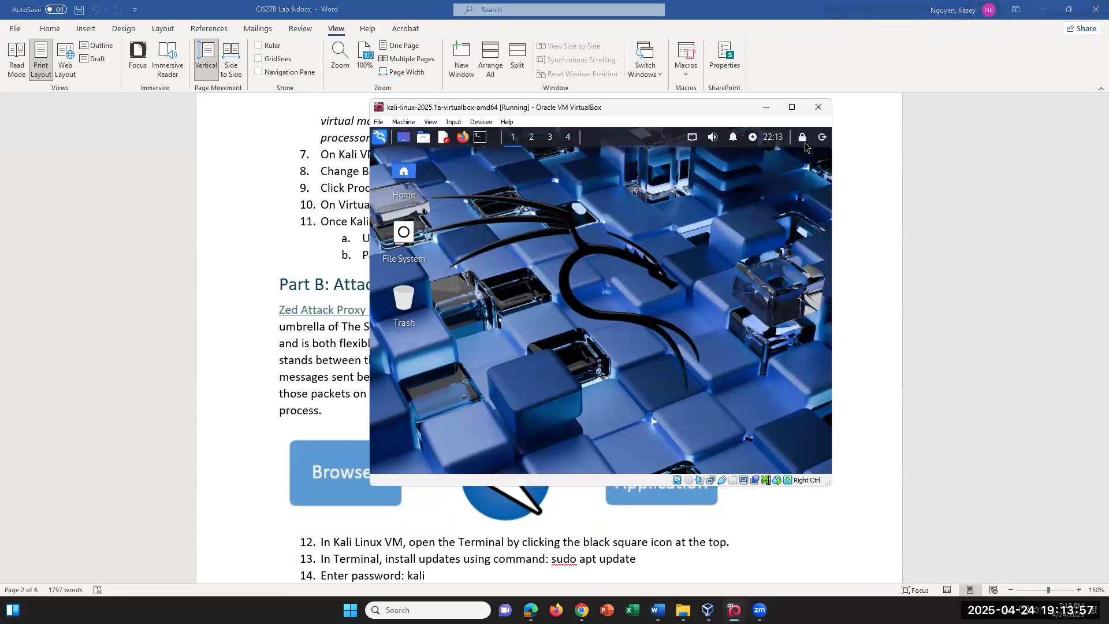
Choose Restart from Kali's power menu, then close the VM window with Power off the machine
{"action": "left_click", "coordinate": [822, 138]}
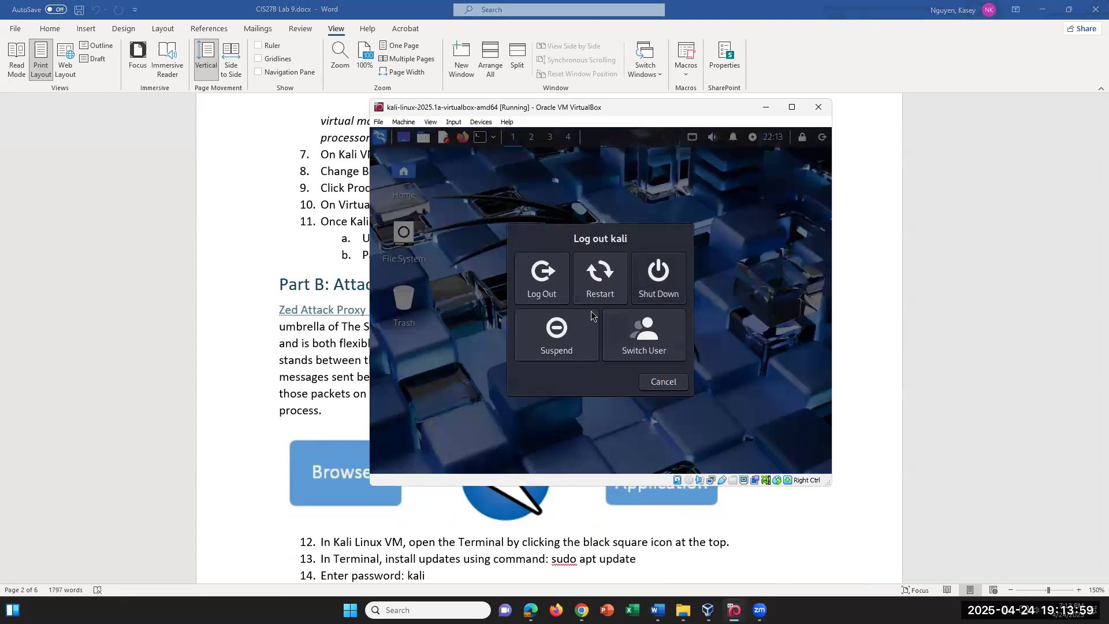
{"action": "left_click", "coordinate": [619, 291]}
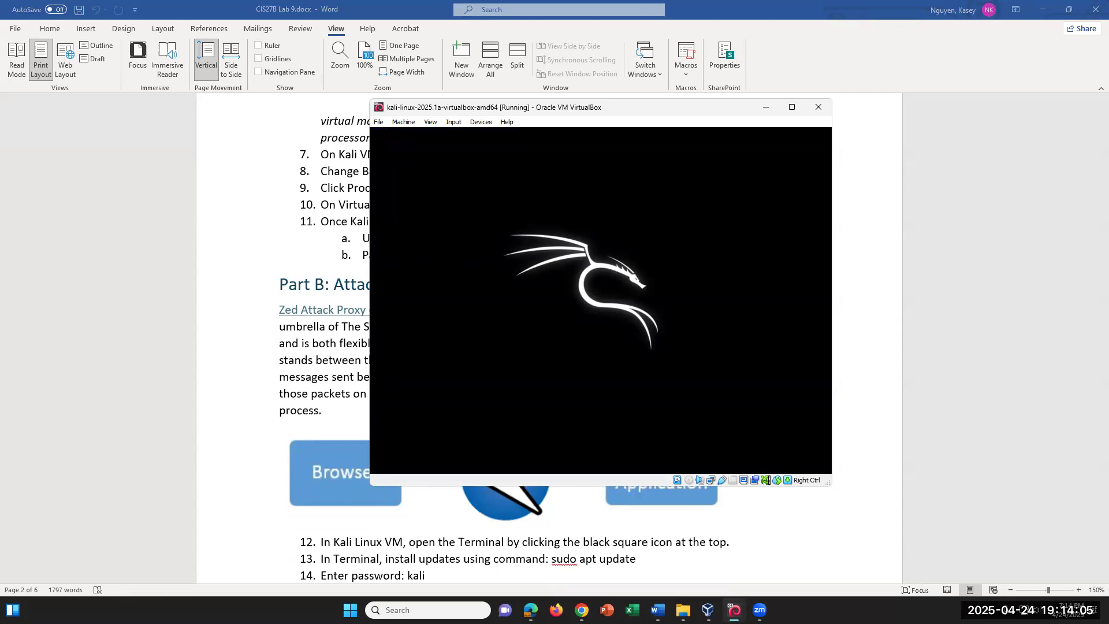
{"action": "left_click", "coordinate": [708, 610]}
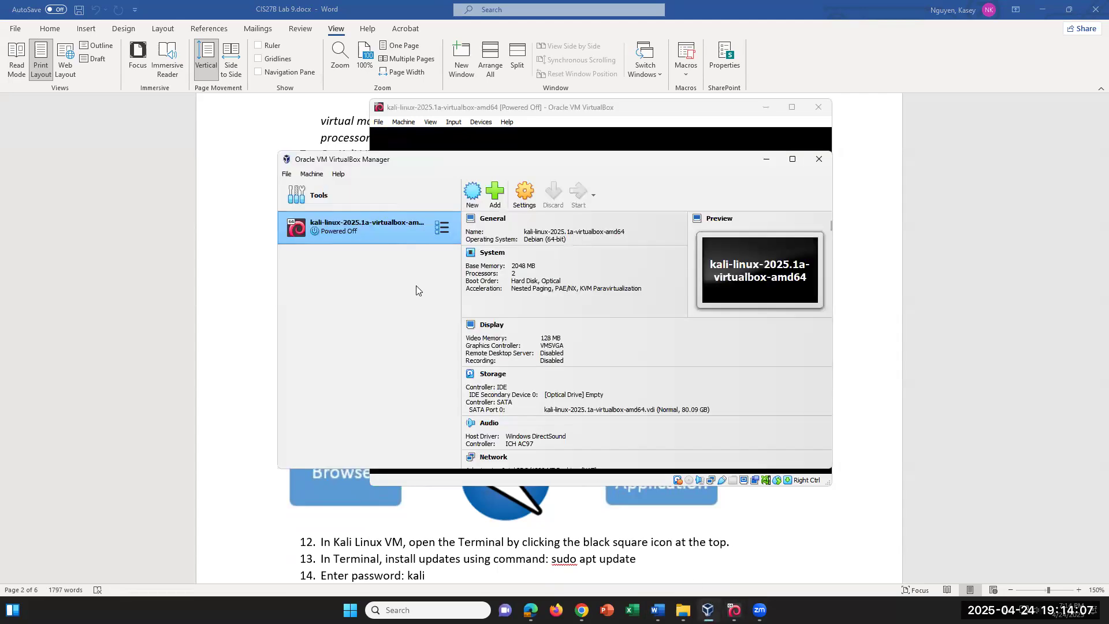
Set the Kali VM to 8048 MB base memory and 4 processors, then start it
{"action": "left_click", "coordinate": [524, 192]}
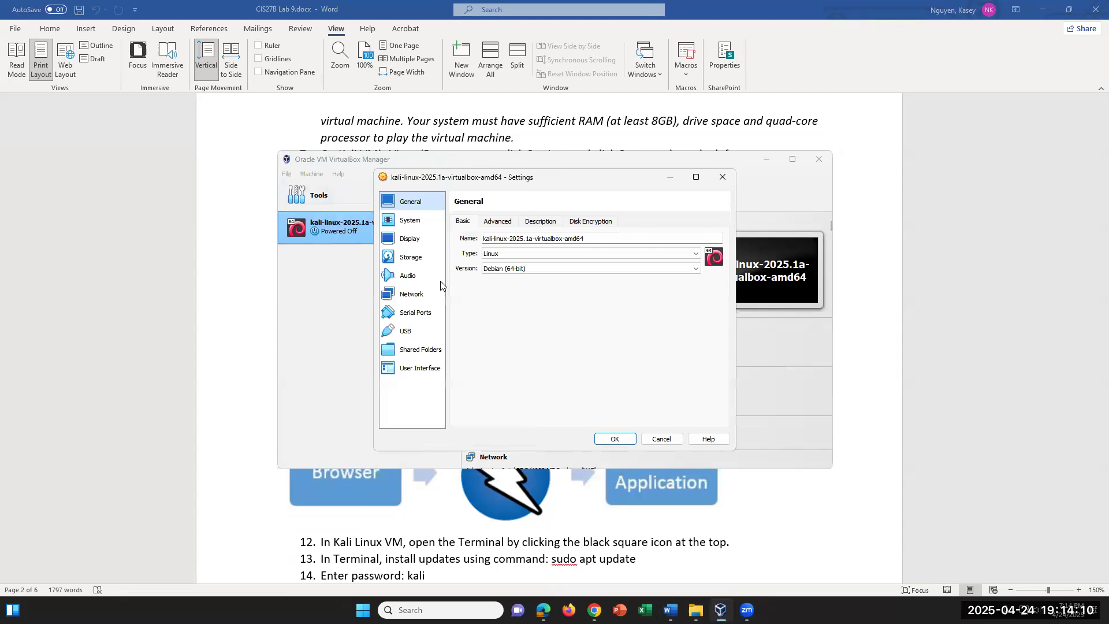
{"action": "left_click", "coordinate": [426, 220]}
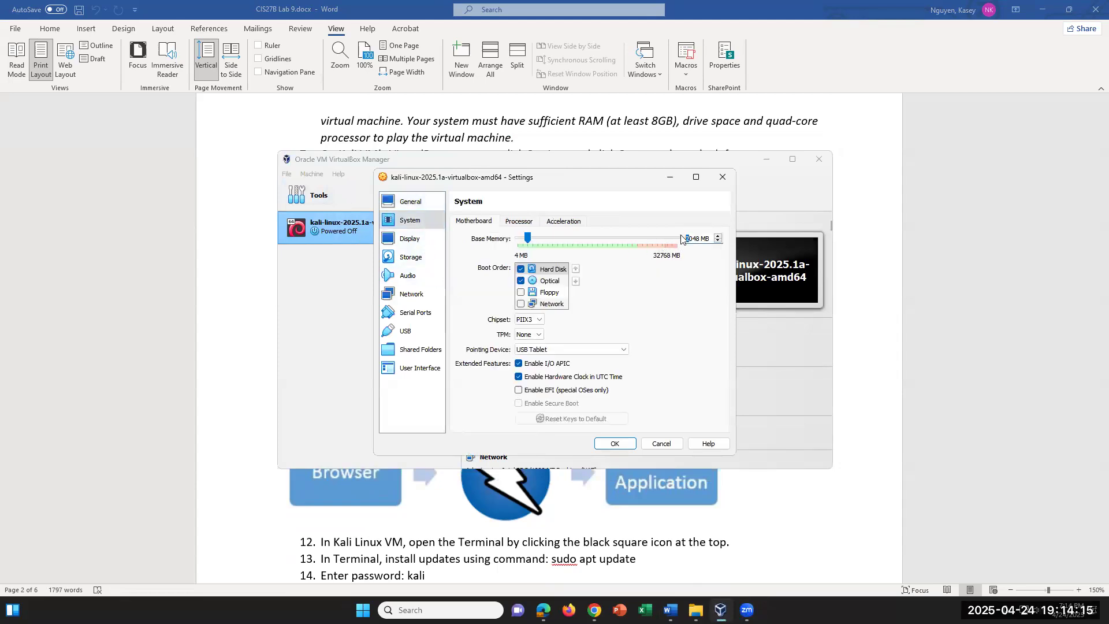
{"action": "type", "text": "8"}
{"action": "left_click", "coordinate": [518, 222]}
{"action": "left_click_drag", "start_coordinate": [712, 236], "coordinate": [690, 240]}
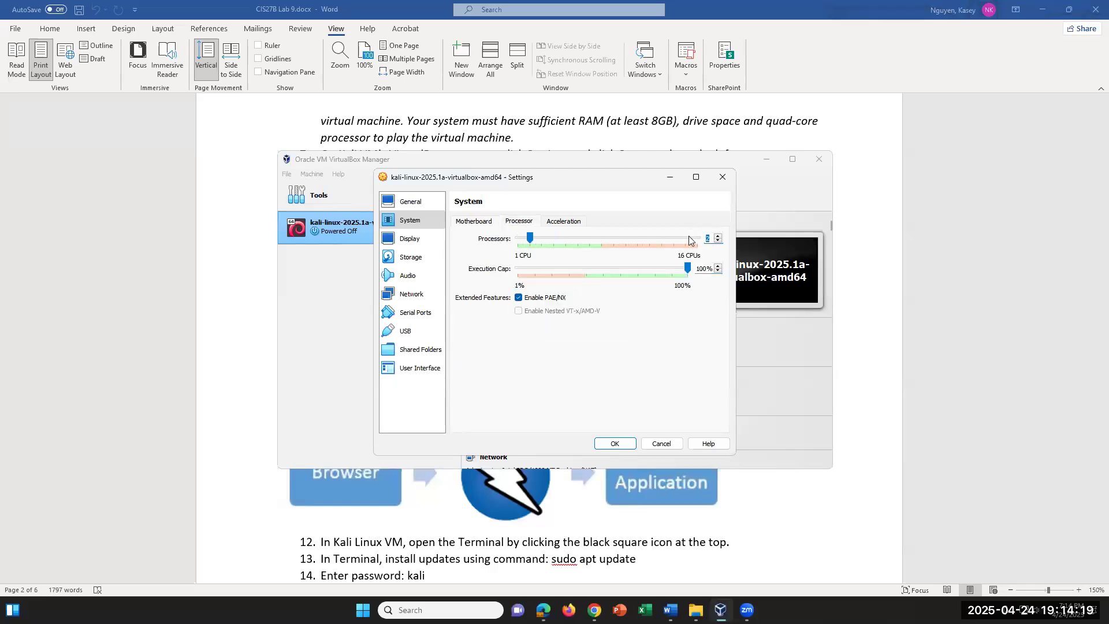
{"action": "type", "text": "4"}
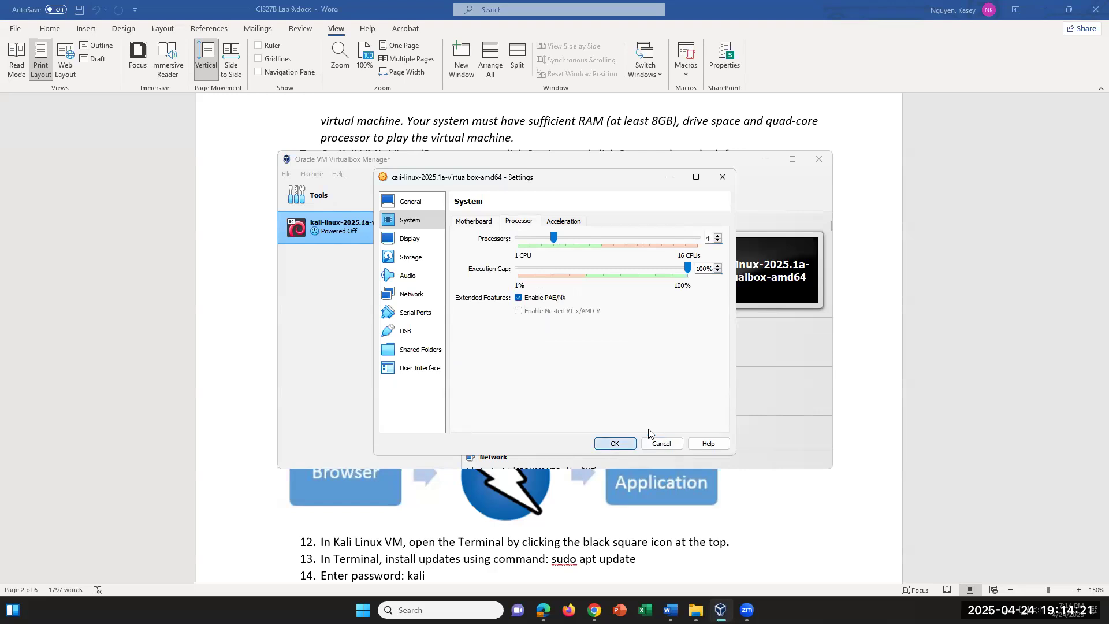
{"action": "left_click", "coordinate": [615, 444]}
{"action": "left_click", "coordinate": [578, 192]}
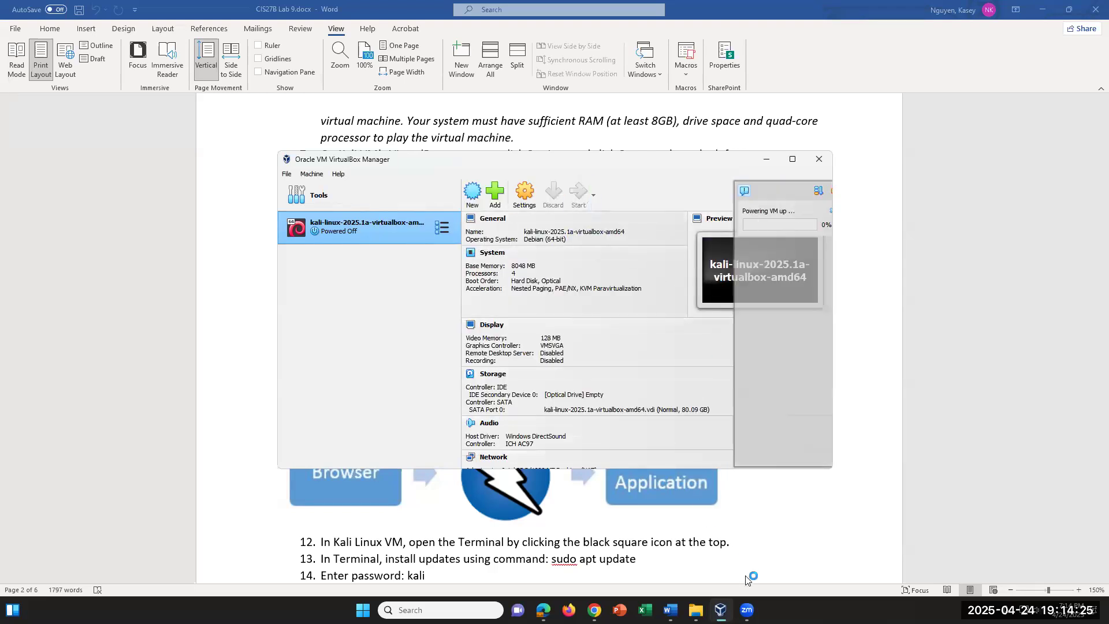
Make the step 13 command 'sudo apt update' bold in the lab document
{"action": "left_click", "coordinate": [256, 390]}
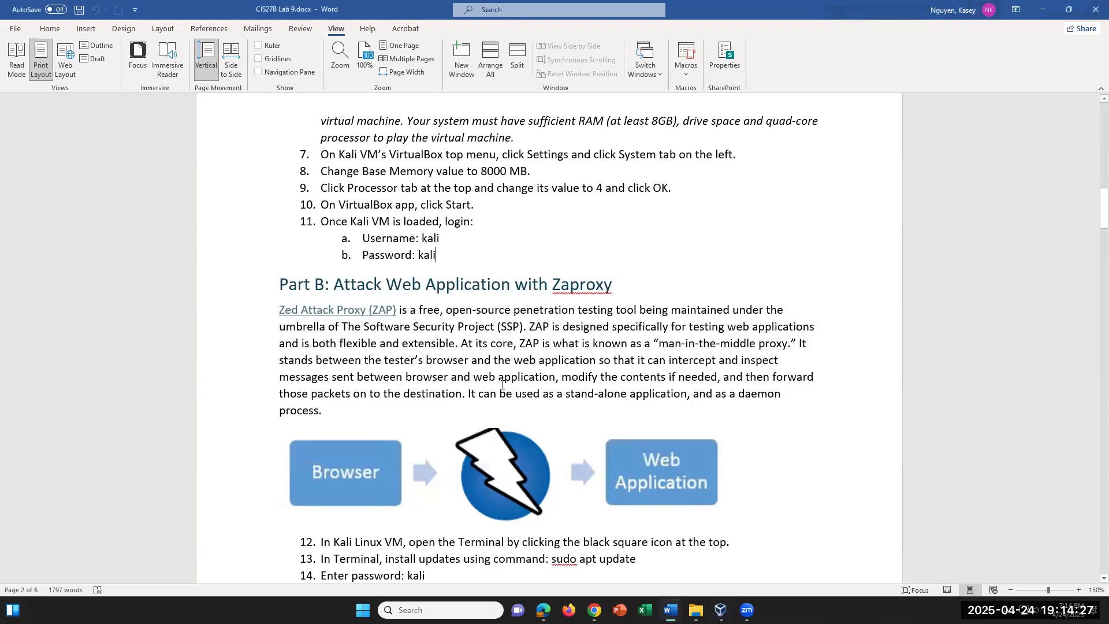
{"action": "scroll", "coordinate": [502, 384], "scroll_direction": "down", "scroll_amount": 2}
{"action": "scroll", "coordinate": [502, 384], "scroll_direction": "down", "scroll_amount": 3}
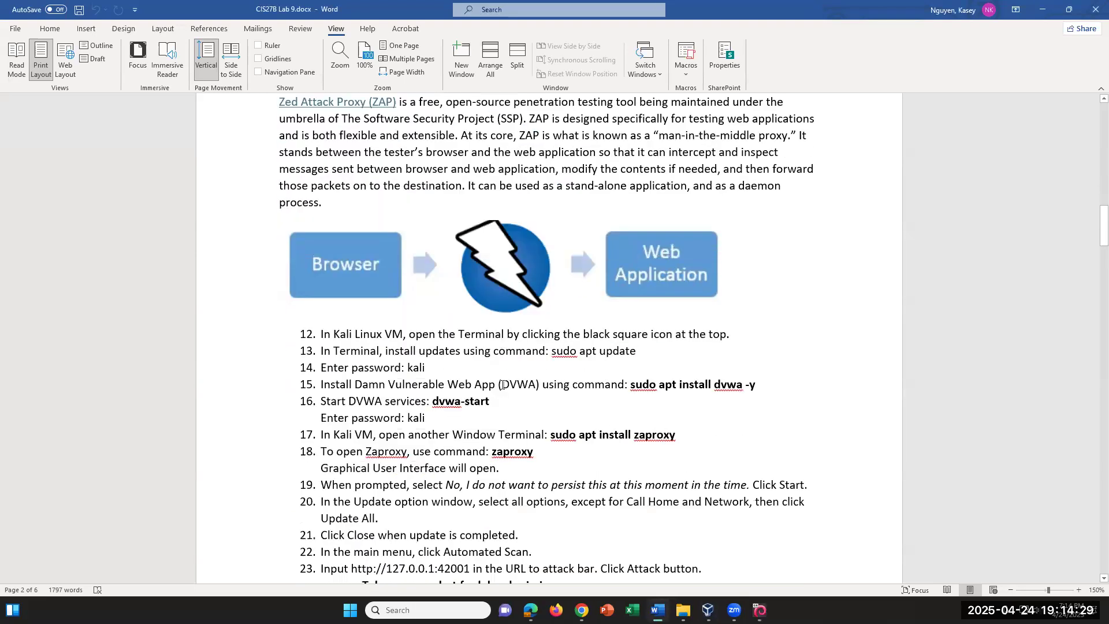
{"action": "left_click_drag", "start_coordinate": [637, 351], "coordinate": [551, 351]}
{"action": "left_click", "coordinate": [50, 29]}
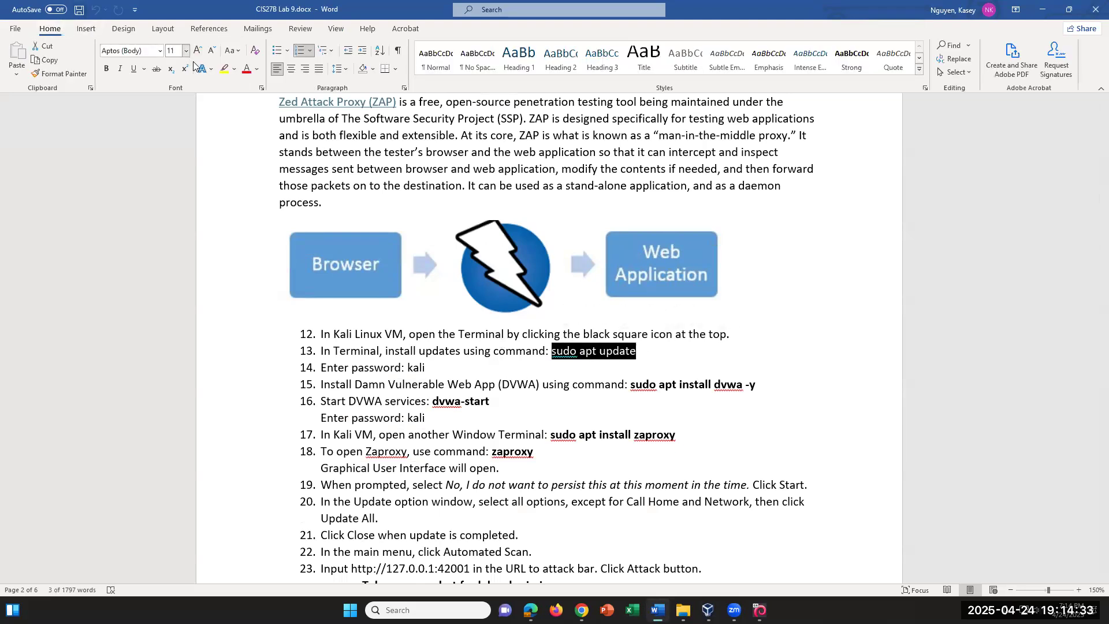
{"action": "left_click", "coordinate": [106, 69]}
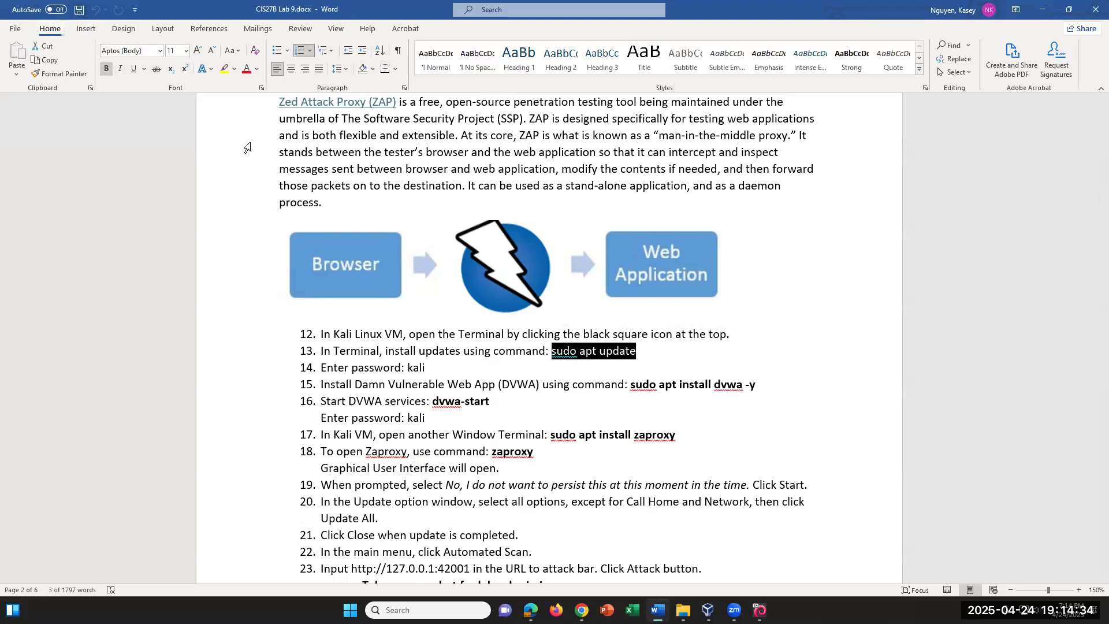
{"action": "left_click", "coordinate": [655, 354]}
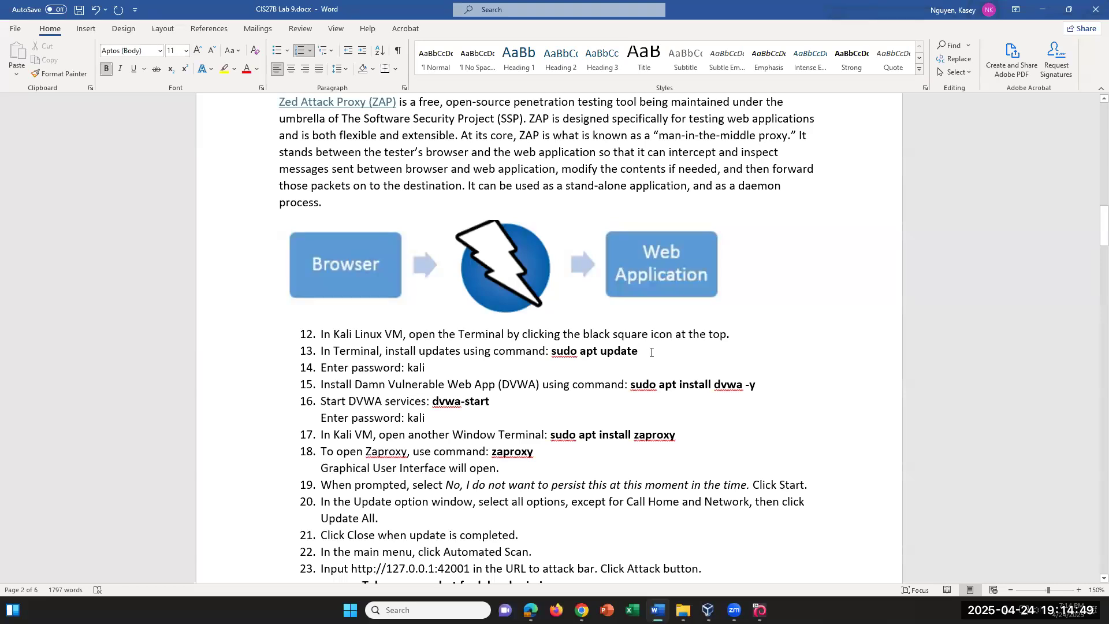
Highlight steps 15–16 and the word dvwa, then bring the Kali VM login screen forward
{"action": "left_click_drag", "start_coordinate": [517, 408], "coordinate": [388, 384]}
{"action": "left_click", "coordinate": [515, 410]}
{"action": "left_click_drag", "start_coordinate": [715, 385], "coordinate": [744, 385]}
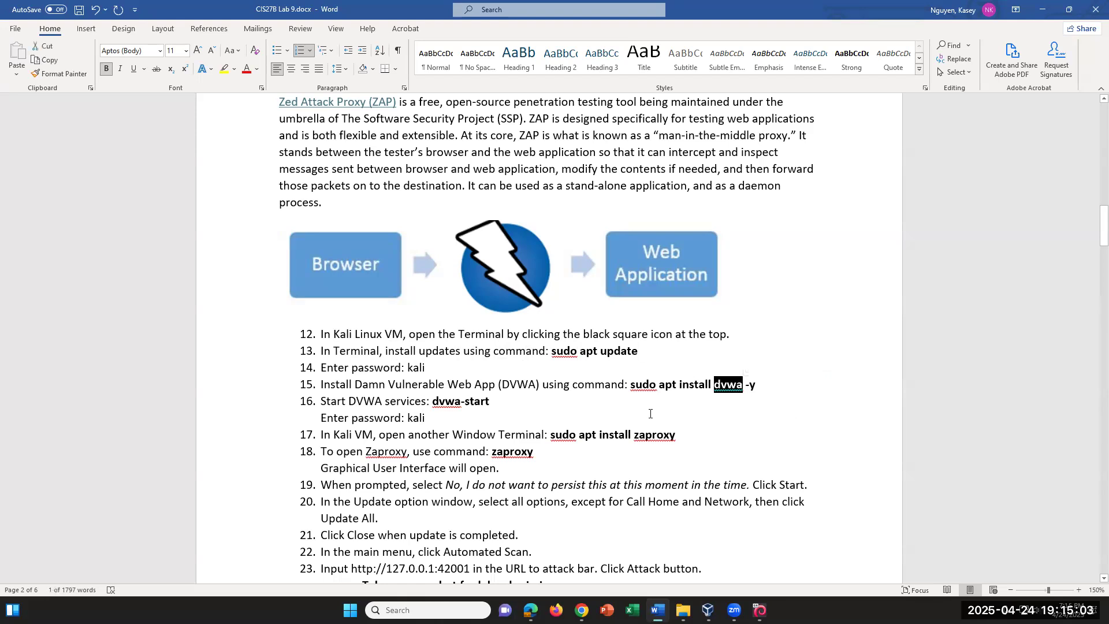
{"action": "left_click", "coordinate": [527, 400]}
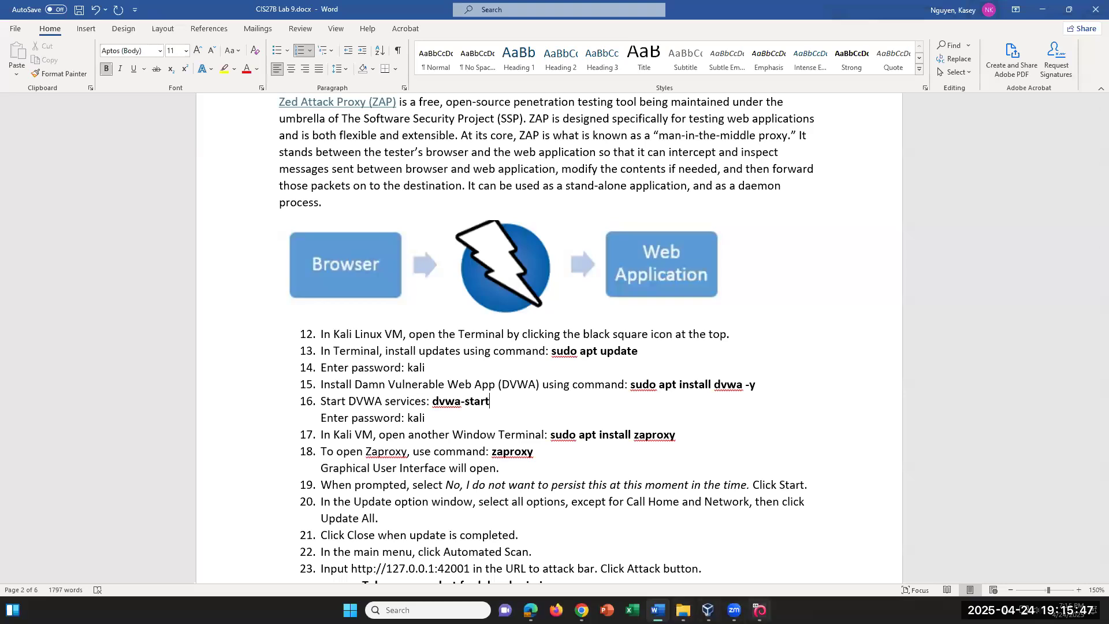
{"action": "mouse_move", "coordinate": [760, 610]}
{"action": "left_click", "coordinate": [753, 563]}
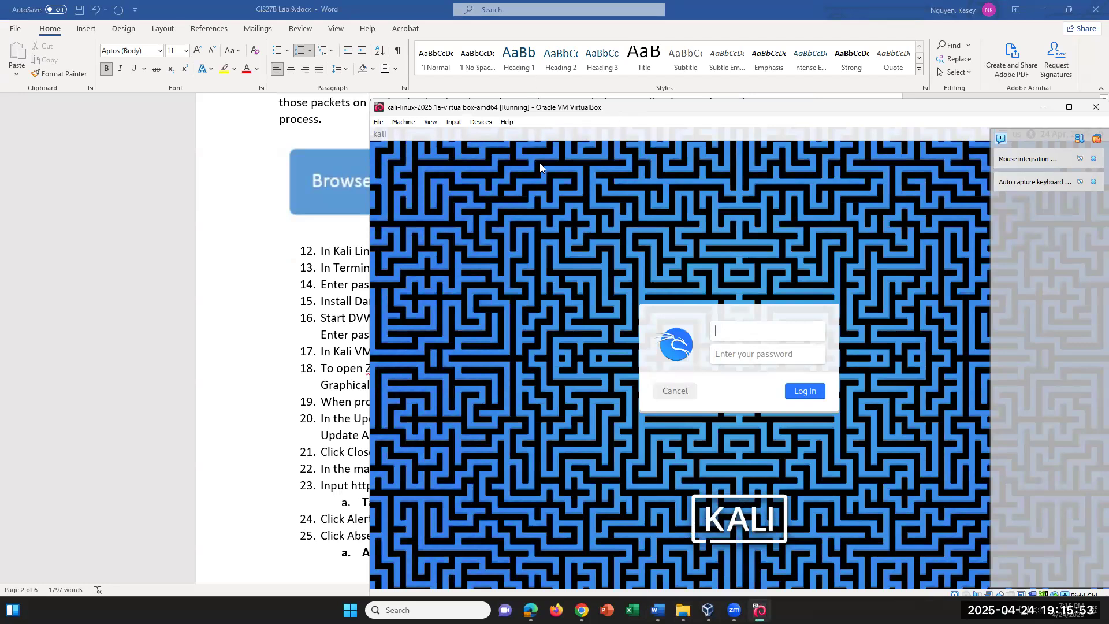
Return to the lab document and highlight the phrase 'man-in-the-middle proxy' in the first paragraph
{"action": "left_click_drag", "start_coordinate": [679, 107], "coordinate": [540, 245]}
{"action": "scroll", "coordinate": [539, 163], "scroll_direction": "up", "scroll_amount": 3}
{"action": "scroll", "coordinate": [539, 163], "scroll_direction": "down", "scroll_amount": 1}
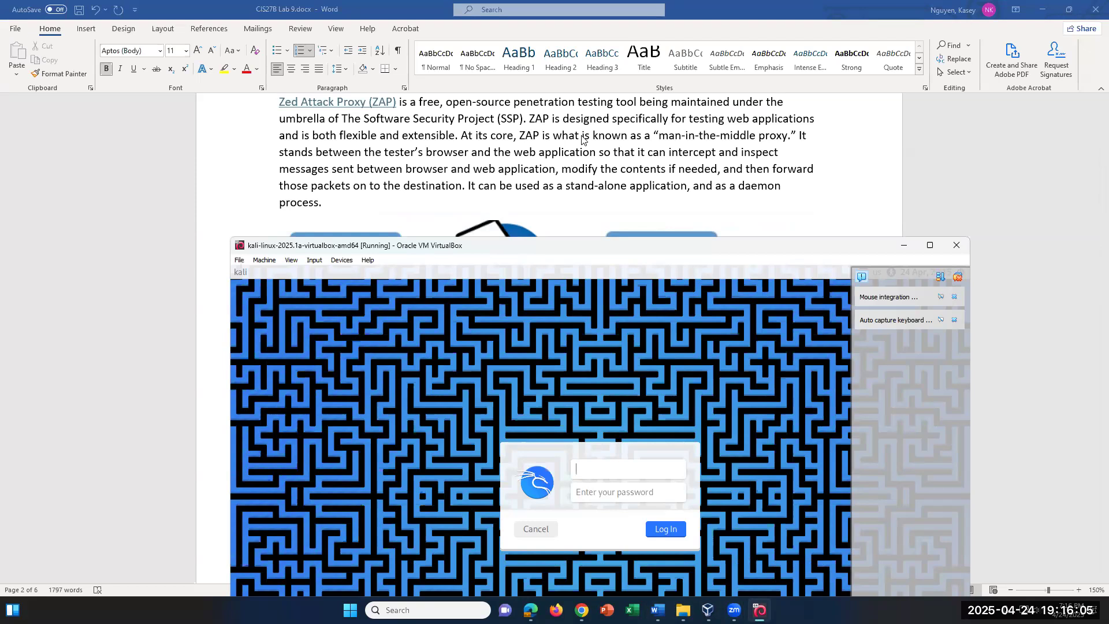
{"action": "left_click", "coordinate": [654, 137]}
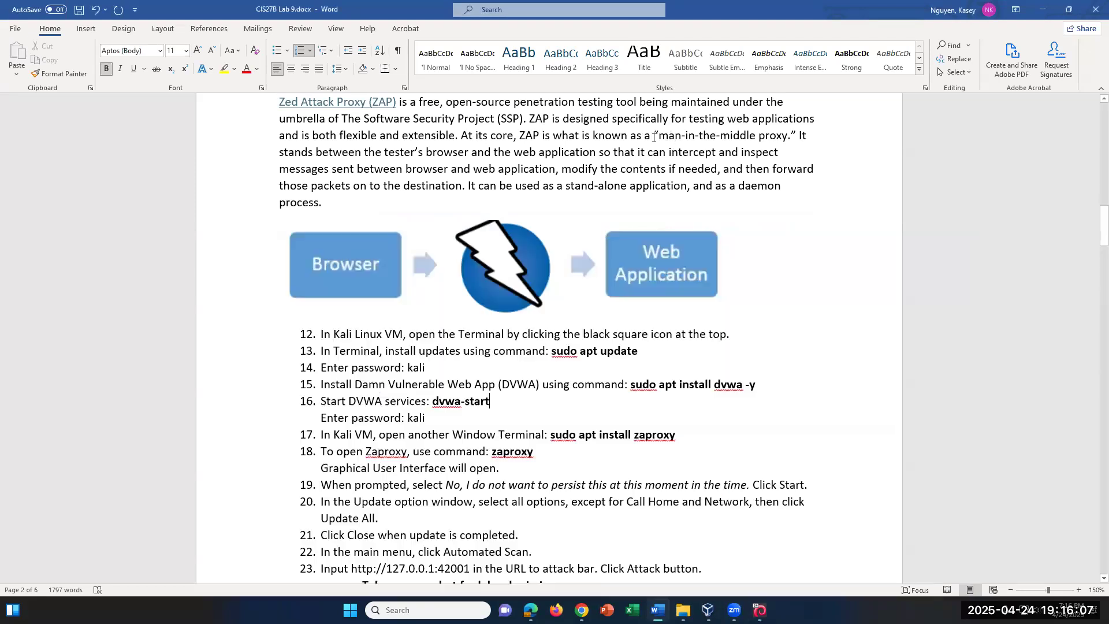
{"action": "left_click_drag", "start_coordinate": [653, 135], "coordinate": [787, 137]}
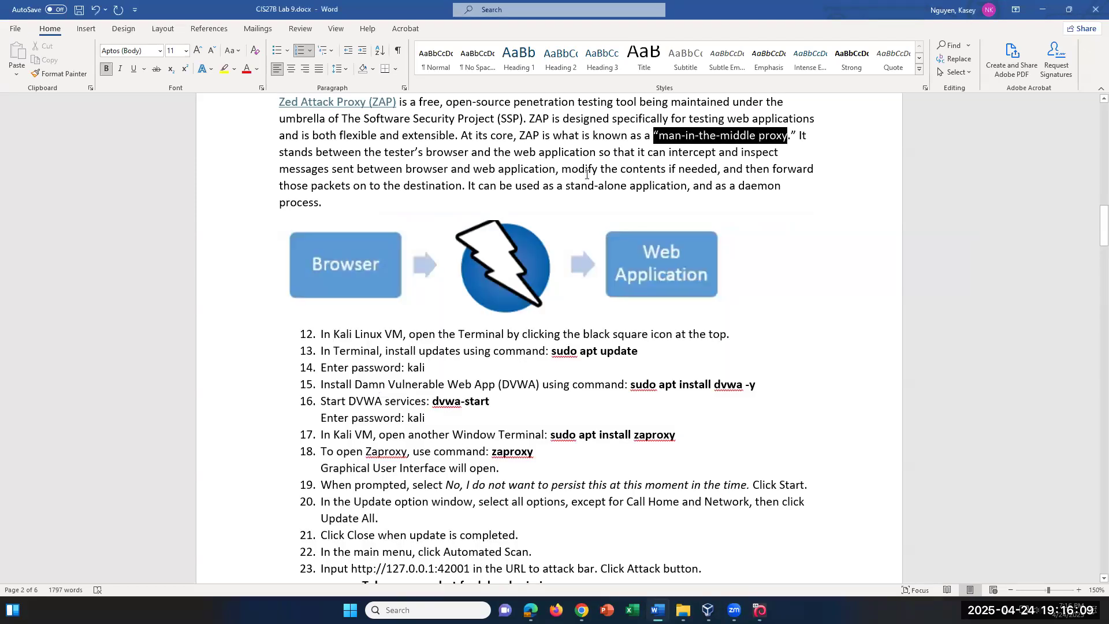
{"action": "left_click", "coordinate": [559, 152]}
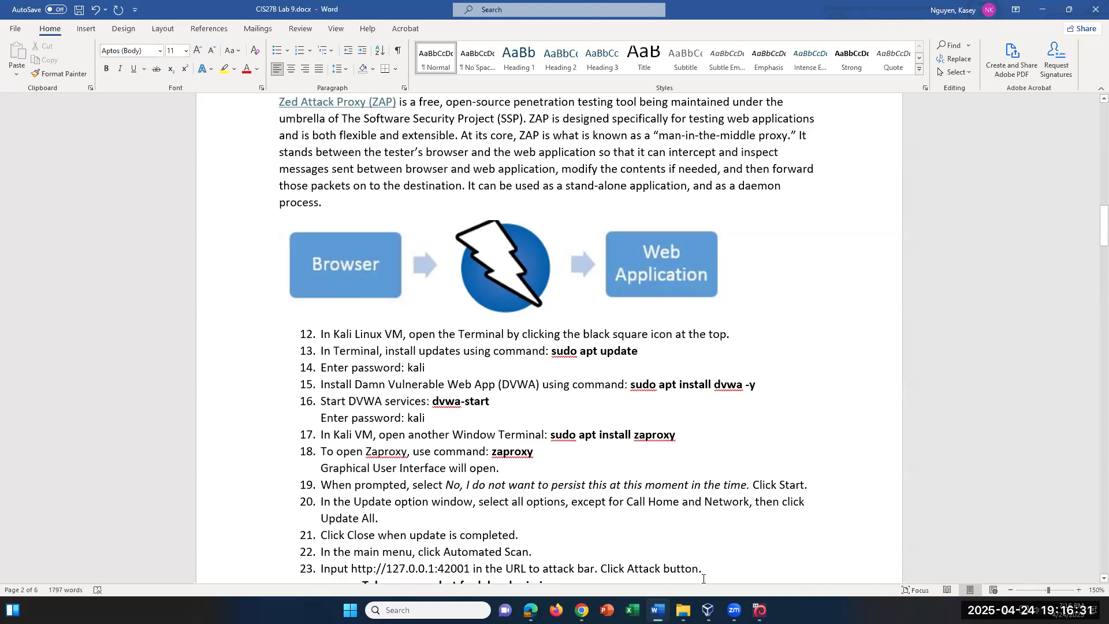
Log in to Kali with the account credentials, dismiss both VirtualBox notifications, and open a terminal
{"action": "left_click", "coordinate": [759, 610]}
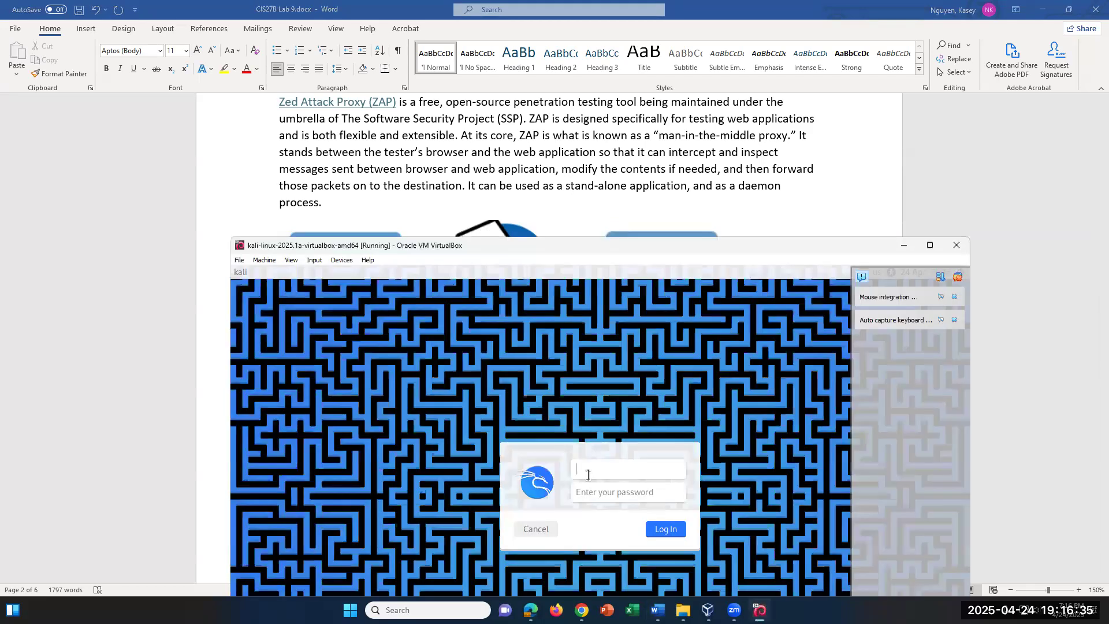
{"action": "type", "text": "kali"}
{"action": "key", "text": "Tab"}
{"action": "key", "text": "Return"}
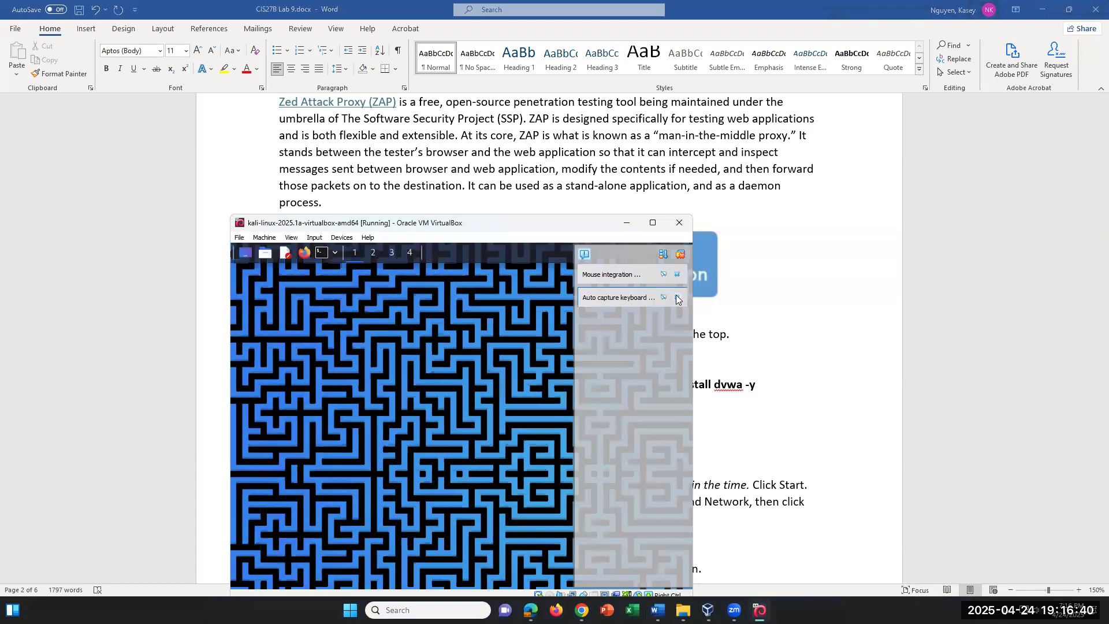
{"action": "left_click", "coordinate": [677, 297]}
{"action": "left_click", "coordinate": [677, 275]}
{"action": "left_click", "coordinate": [339, 254]}
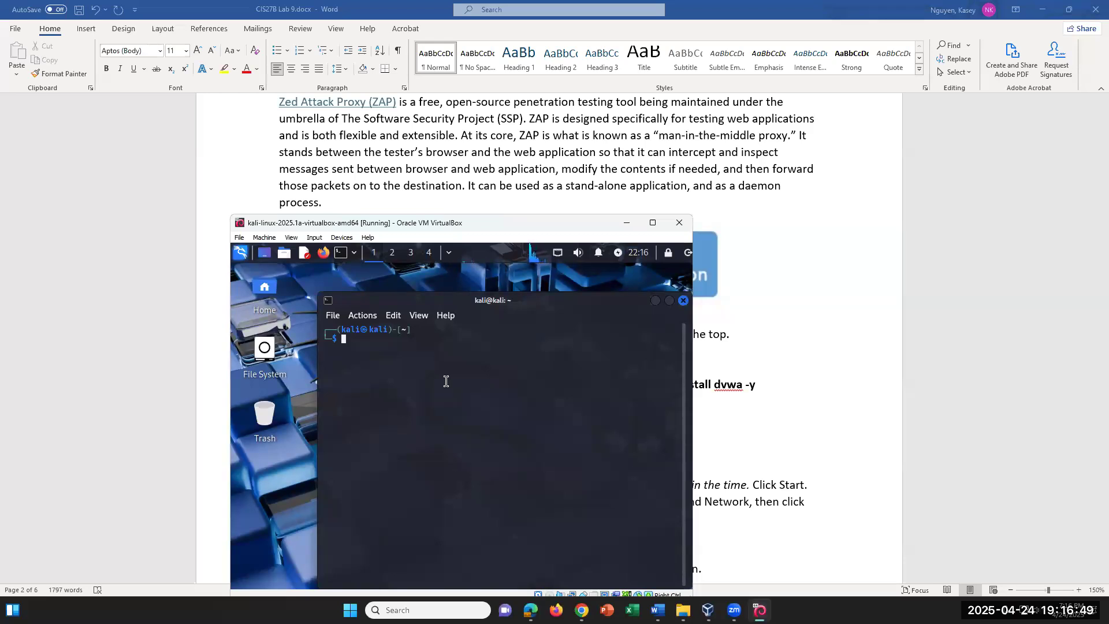
Run 'sudo apt update' in the Kali terminal and enlarge the terminal text twice
{"action": "type", "text": "sudo apt update"}
{"action": "key", "text": "Return"}
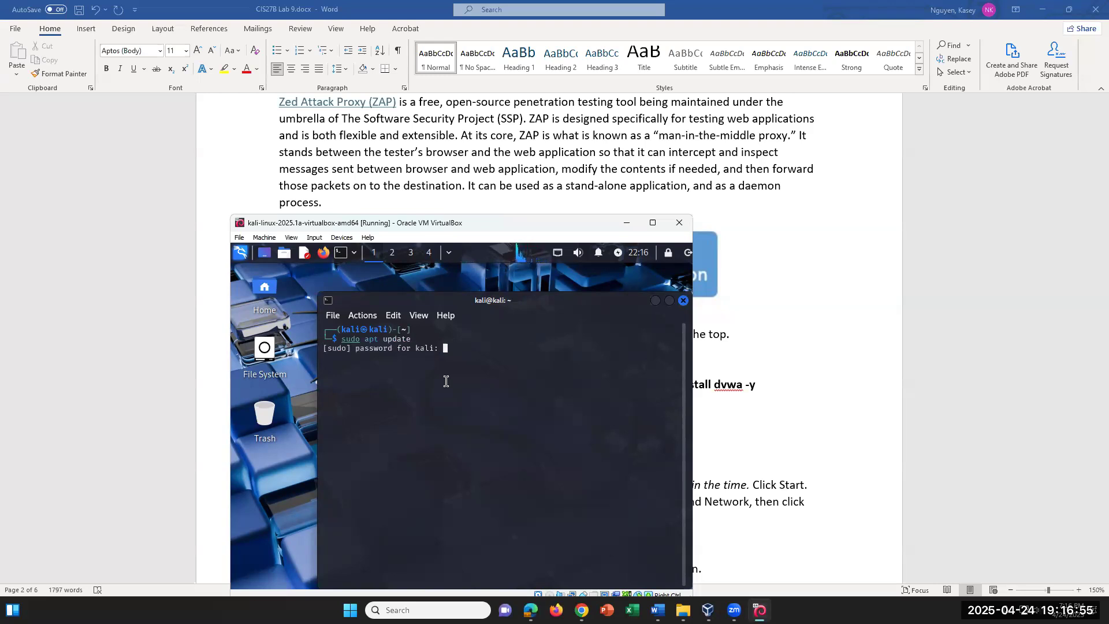
{"action": "key", "text": "Return"}
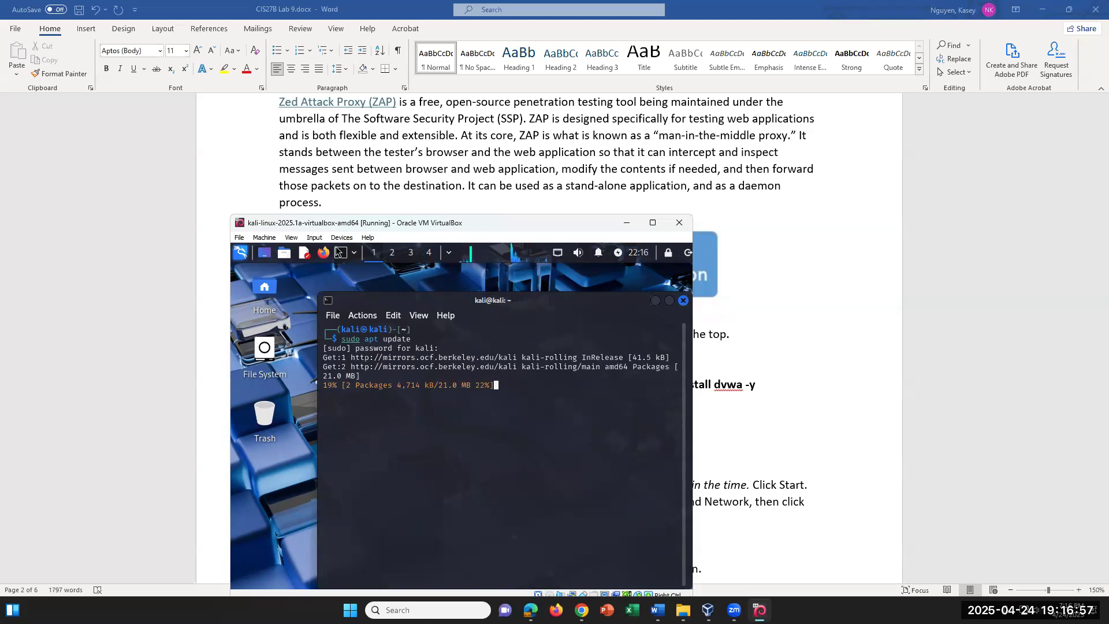
{"action": "left_click", "coordinate": [363, 315]}
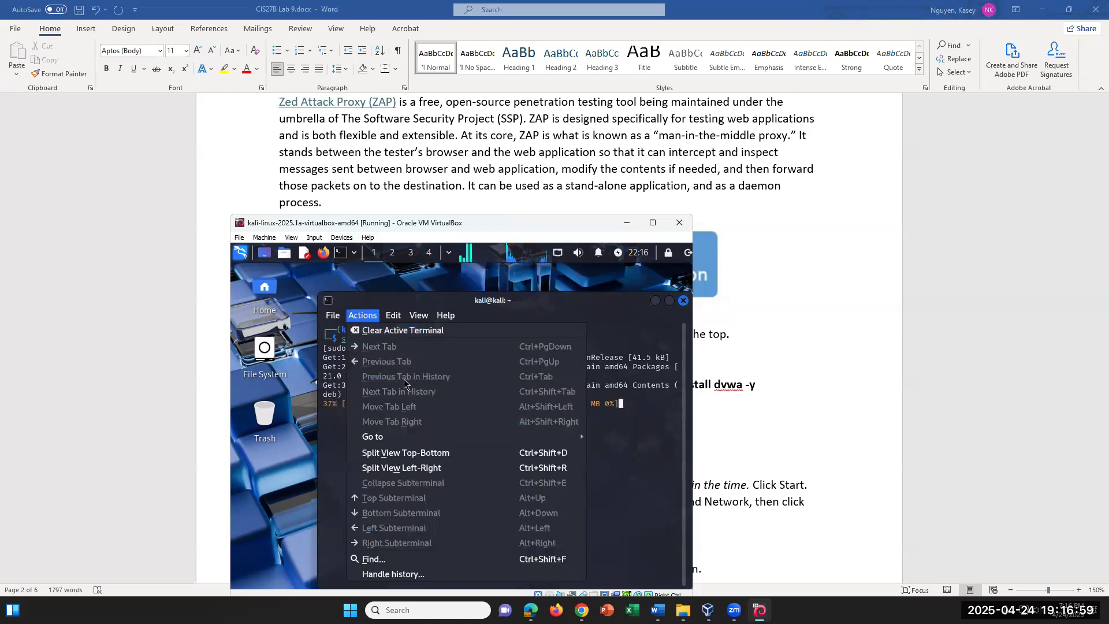
{"action": "left_click", "coordinate": [395, 317]}
{"action": "left_click", "coordinate": [395, 317]}
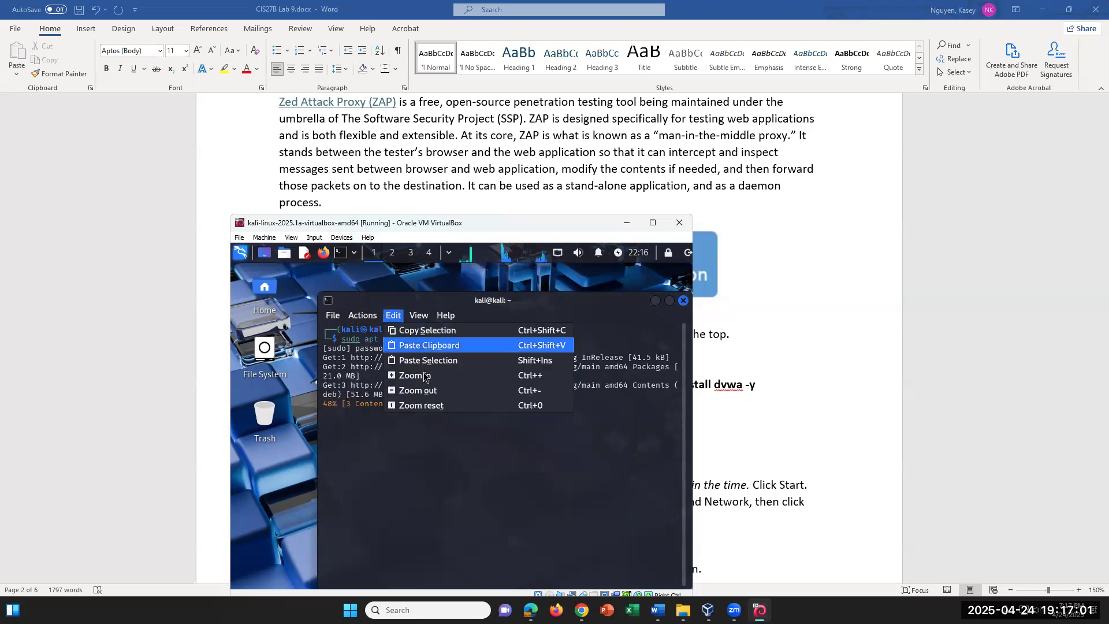
{"action": "left_click", "coordinate": [423, 375]}
{"action": "left_click", "coordinate": [397, 317]}
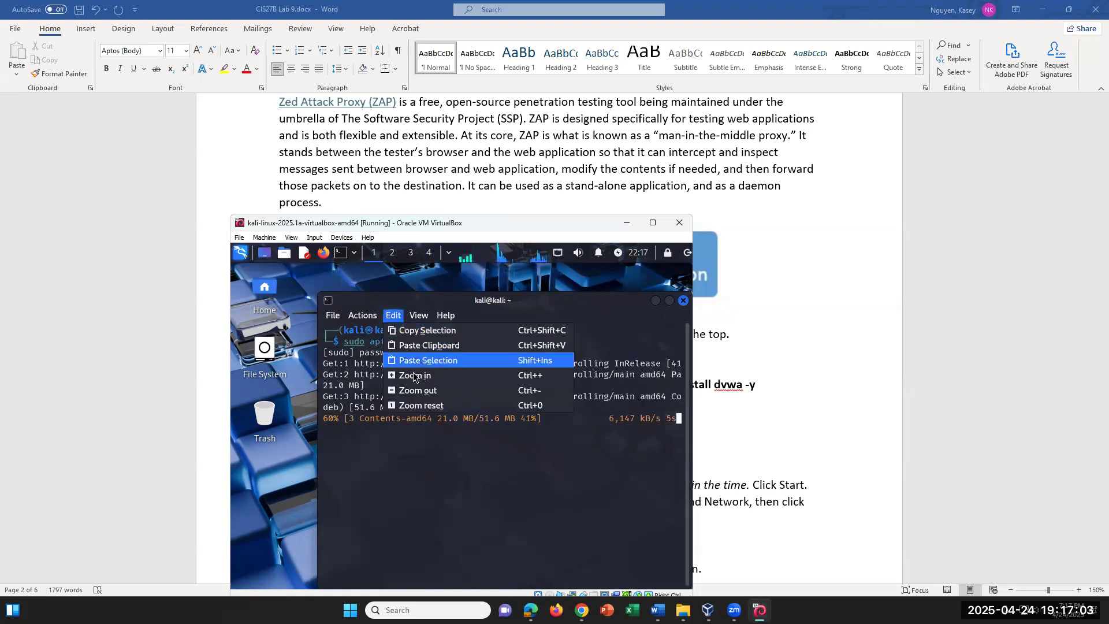
{"action": "left_click", "coordinate": [414, 376]}
Check the lab document, then return to the terminal and scroll through the update output
{"action": "left_click", "coordinate": [769, 318]}
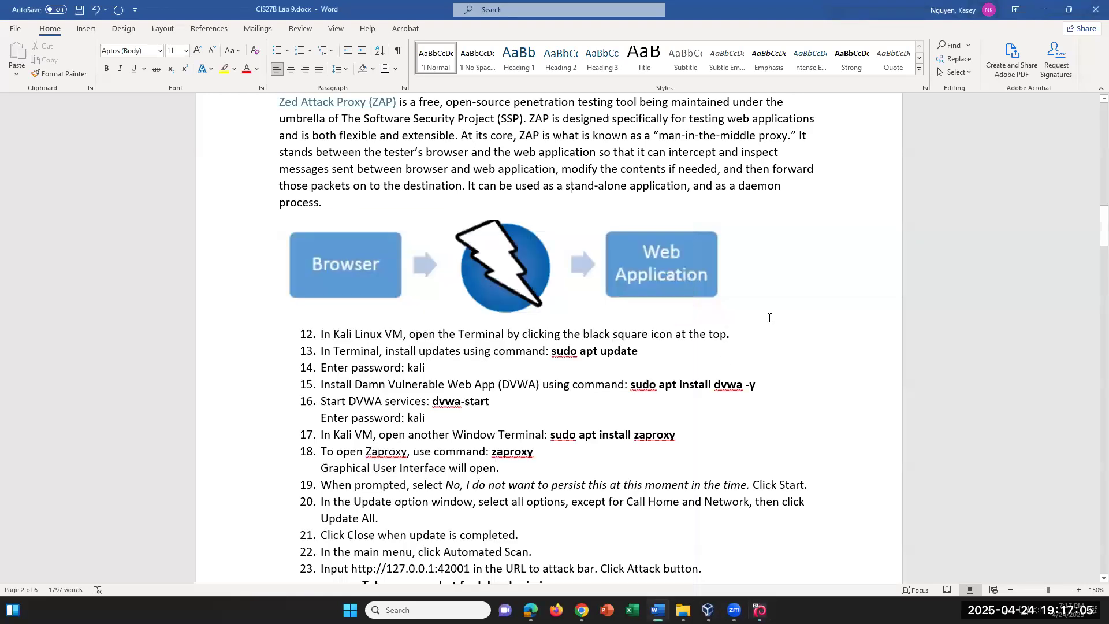
{"action": "scroll", "coordinate": [769, 318], "scroll_direction": "down", "scroll_amount": 3}
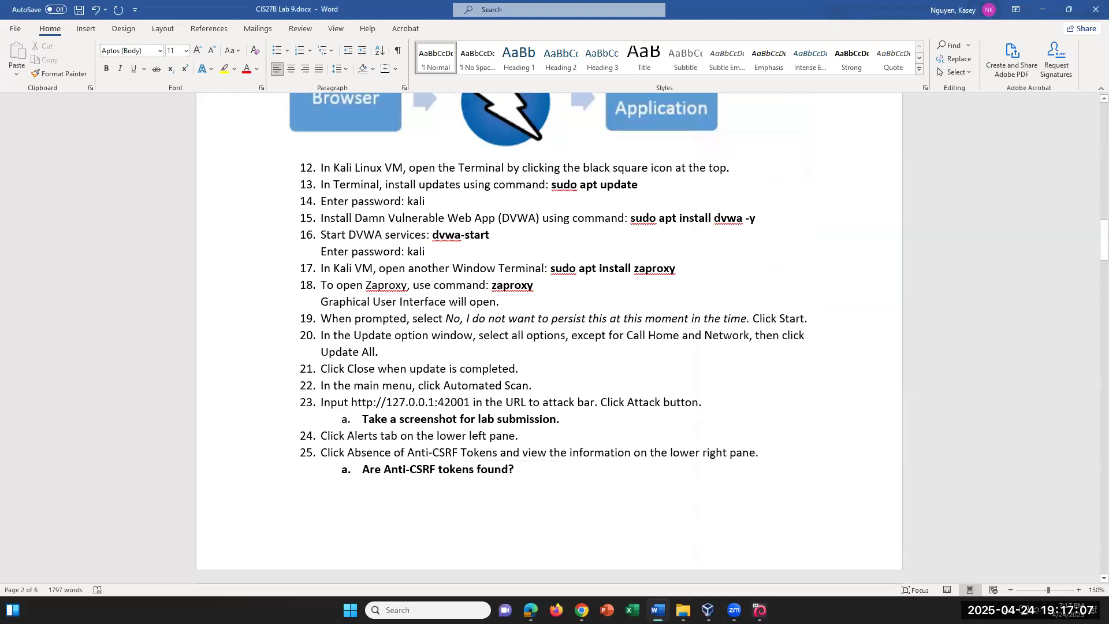
{"action": "left_click", "coordinate": [760, 611]}
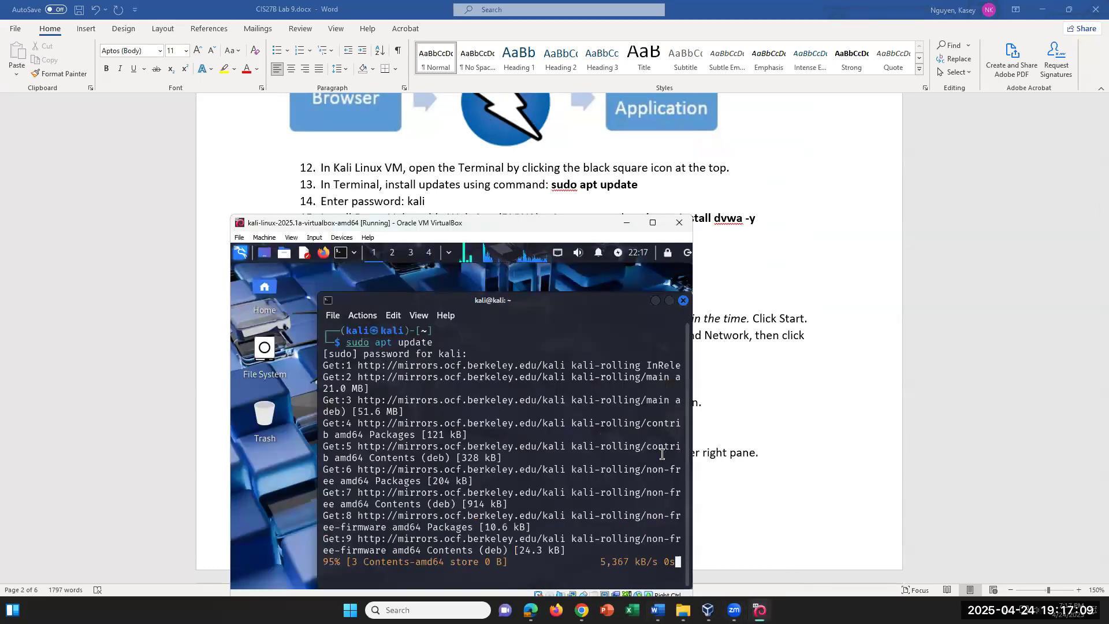
{"action": "scroll", "coordinate": [562, 202], "scroll_direction": "down", "scroll_amount": 1}
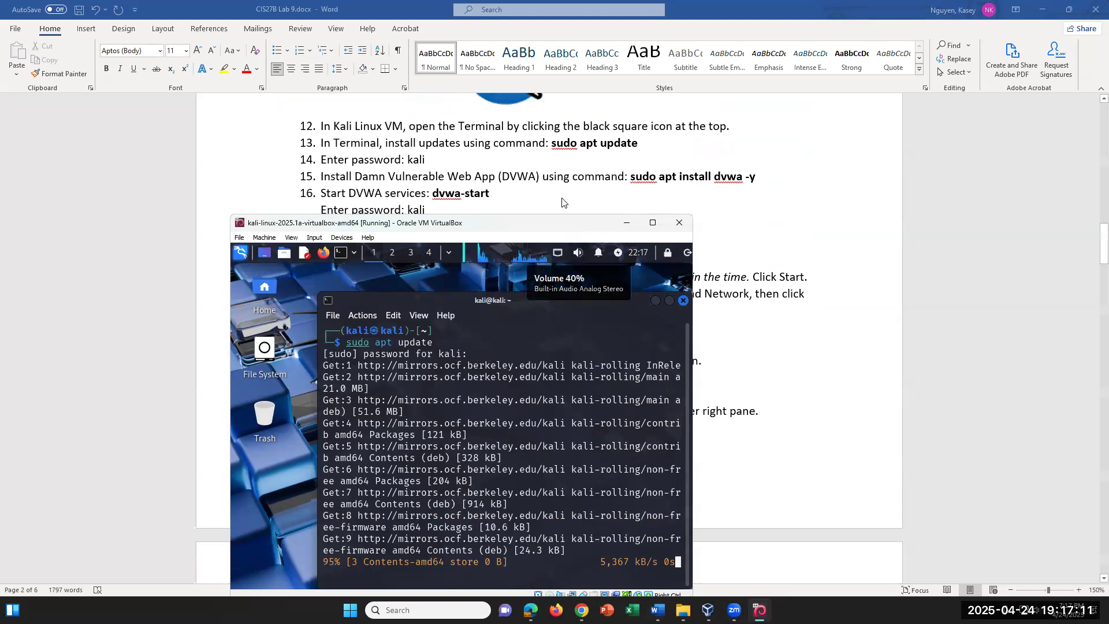
{"action": "scroll", "coordinate": [562, 201], "scroll_direction": "down", "scroll_amount": 1}
{"action": "scroll", "coordinate": [562, 201], "scroll_direction": "up", "scroll_amount": 1}
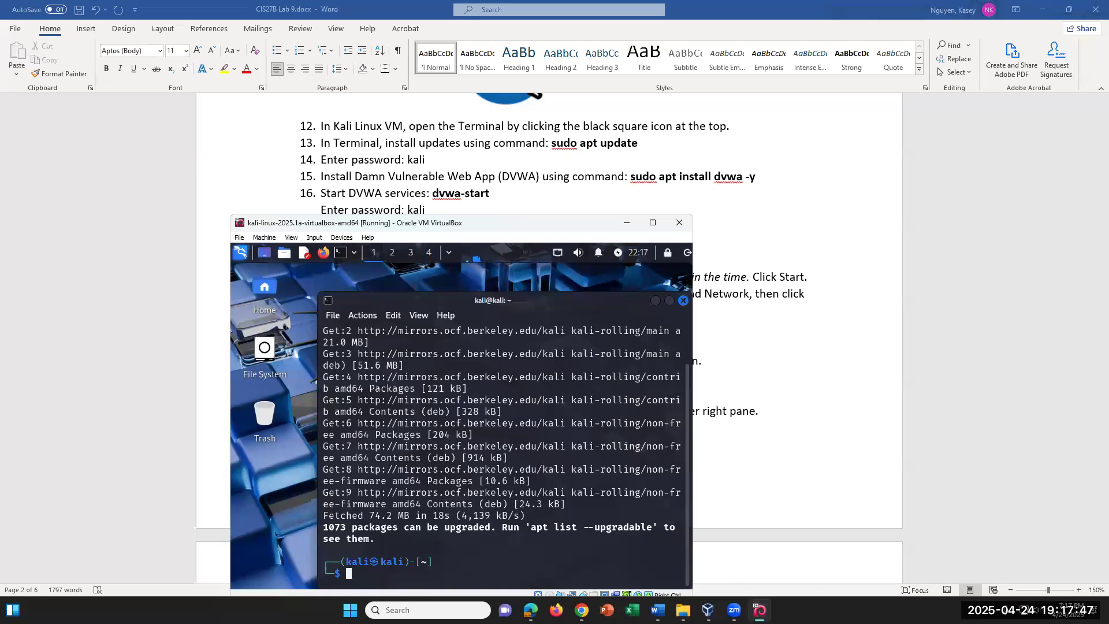
Bring the Kali VM back in front of the document and move its window slightly higher
{"action": "left_click", "coordinate": [760, 610]}
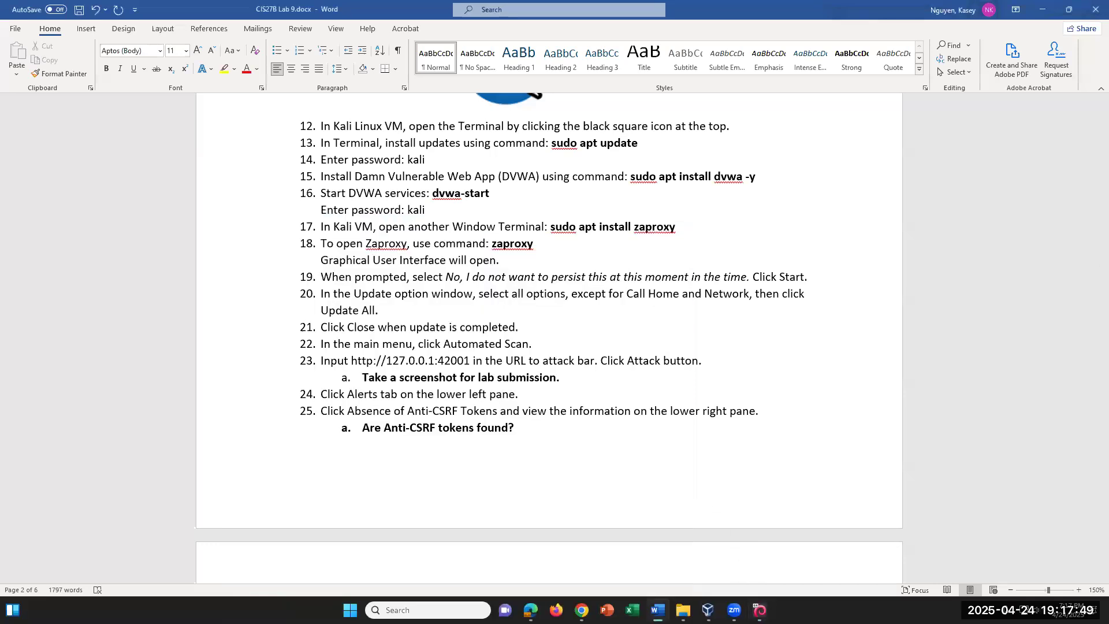
{"action": "mouse_move", "coordinate": [734, 610]}
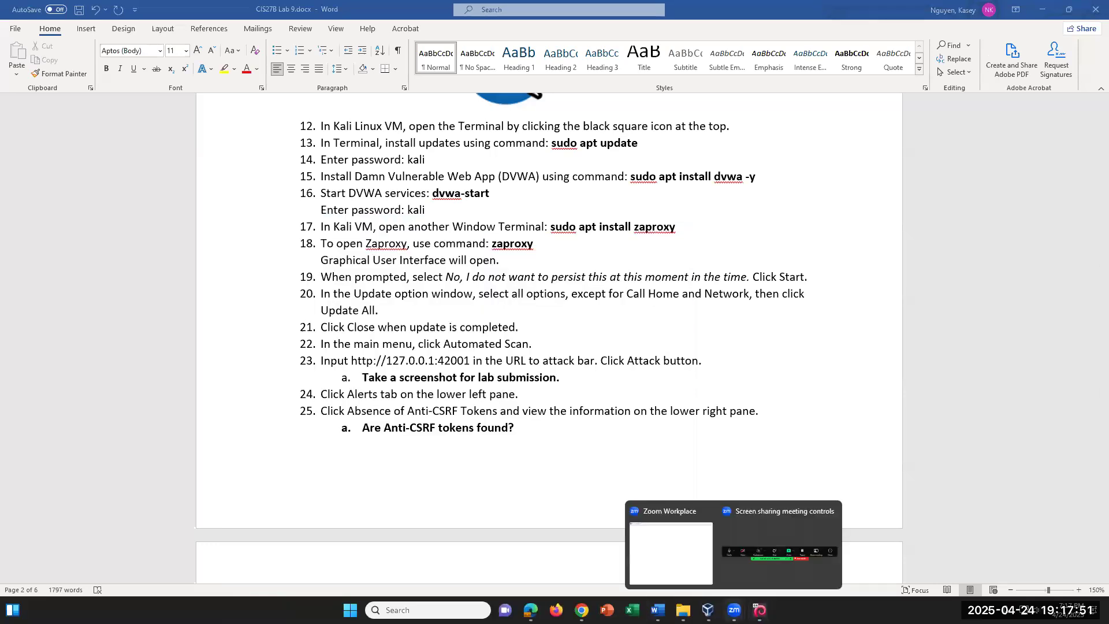
{"action": "left_click", "coordinate": [766, 577]}
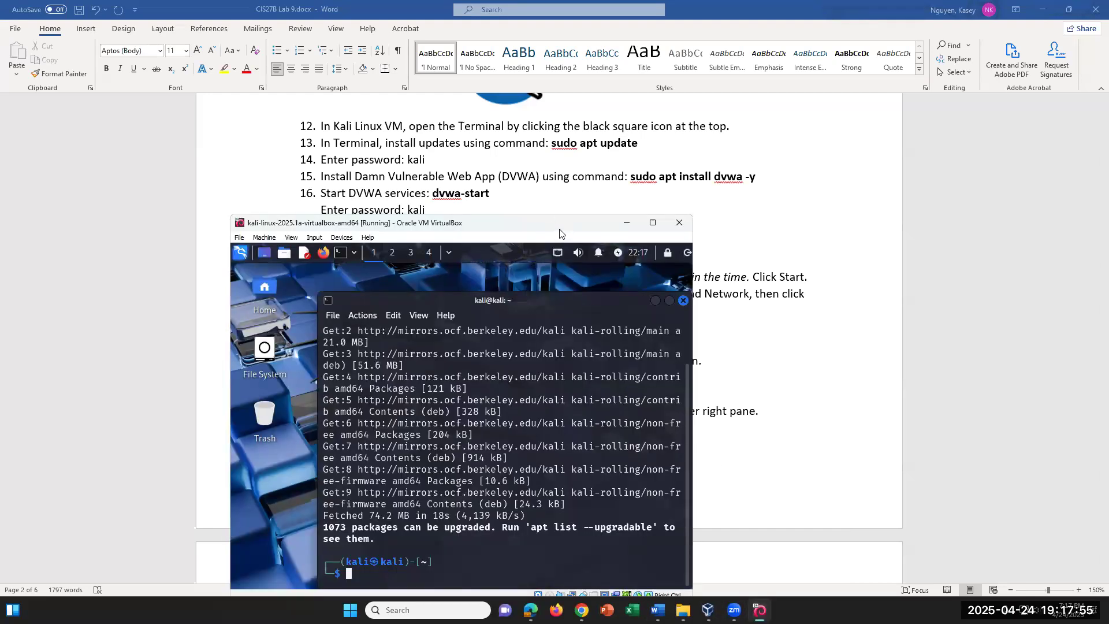
{"action": "left_click_drag", "start_coordinate": [558, 227], "coordinate": [559, 219]}
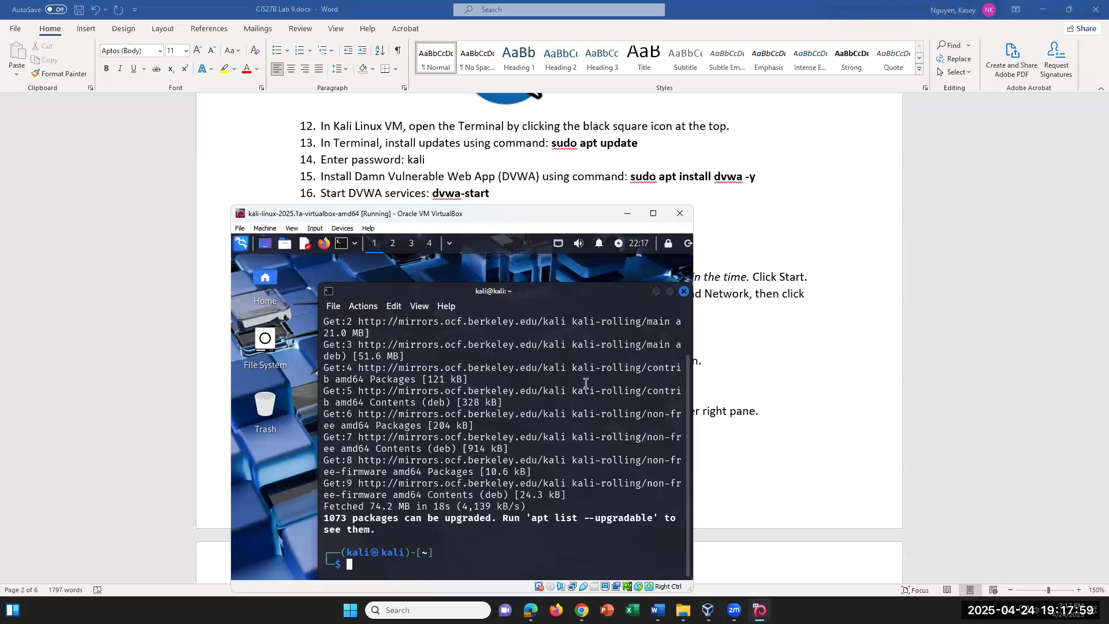
Install DVWA with 'sudo apt install dvwa -y', then run 'dvwa-start'
{"action": "type", "text": "sudo apt"}
{"action": "scroll", "coordinate": [599, 185], "scroll_direction": "down", "scroll_amount": 3}
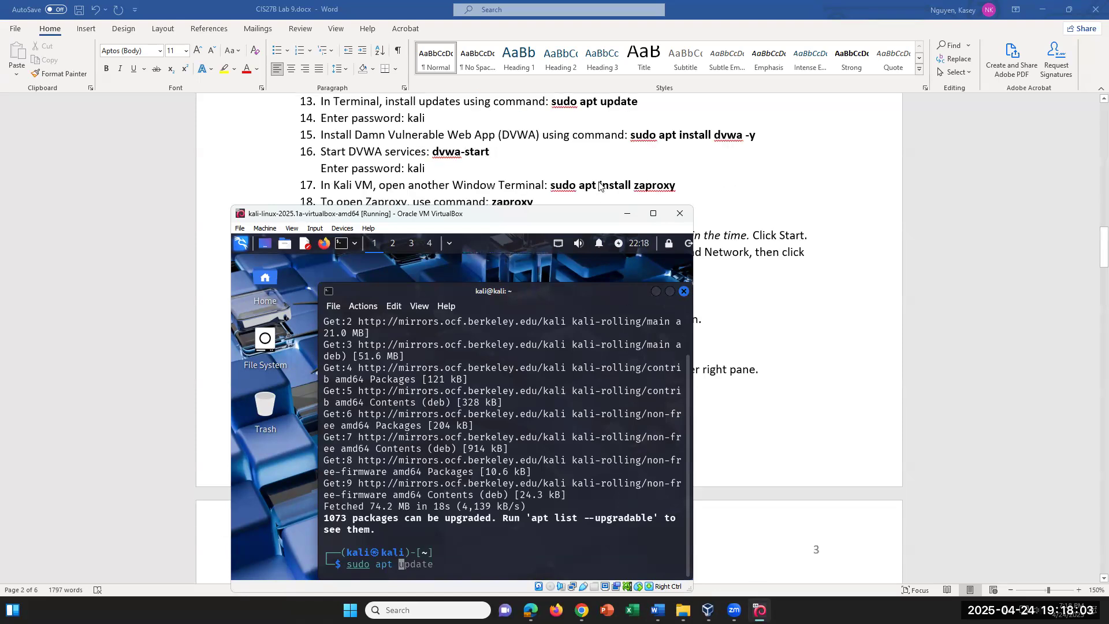
{"action": "scroll", "coordinate": [595, 187], "scroll_direction": "up", "scroll_amount": 1}
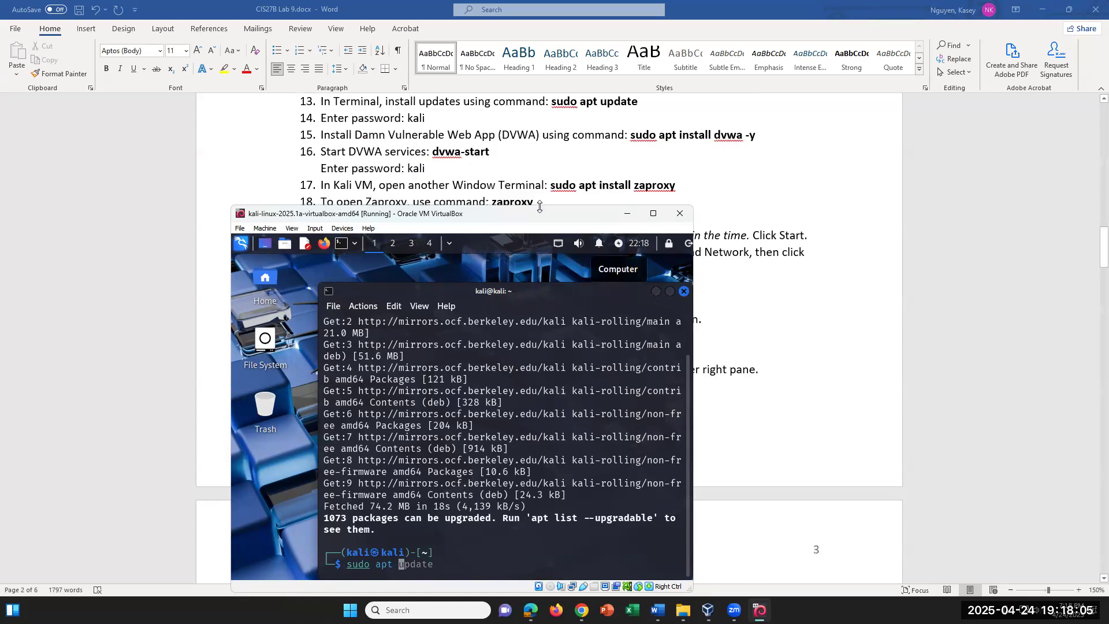
{"action": "left_click_drag", "start_coordinate": [541, 214], "coordinate": [552, 190]}
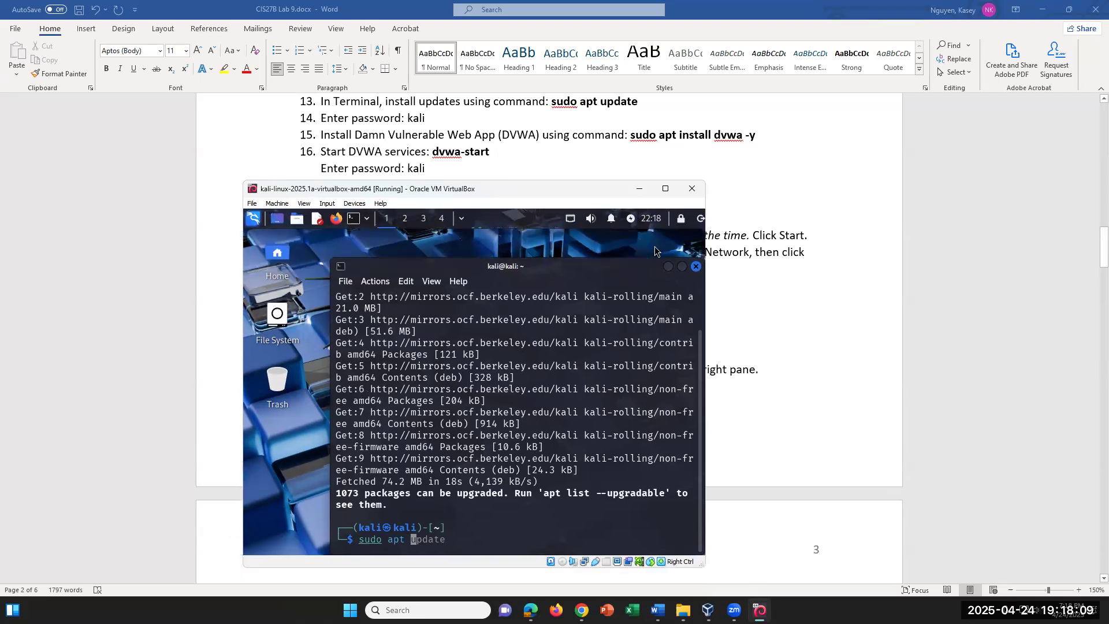
{"action": "type", "text": "install"}
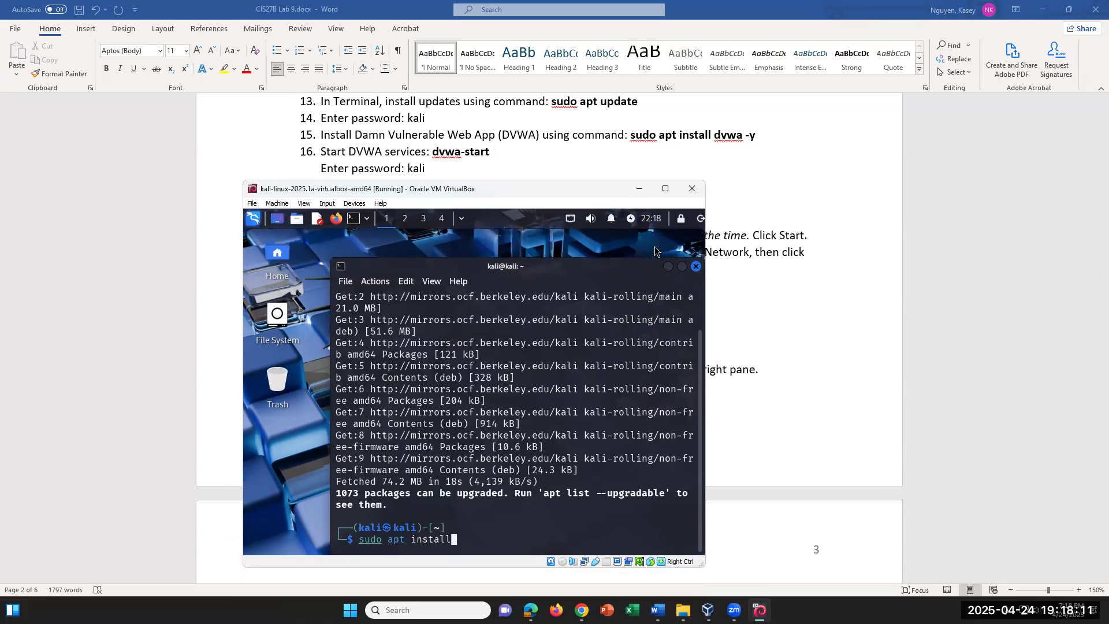
{"action": "type", "text": " dvwa -y"}
{"action": "key", "text": "Return"}
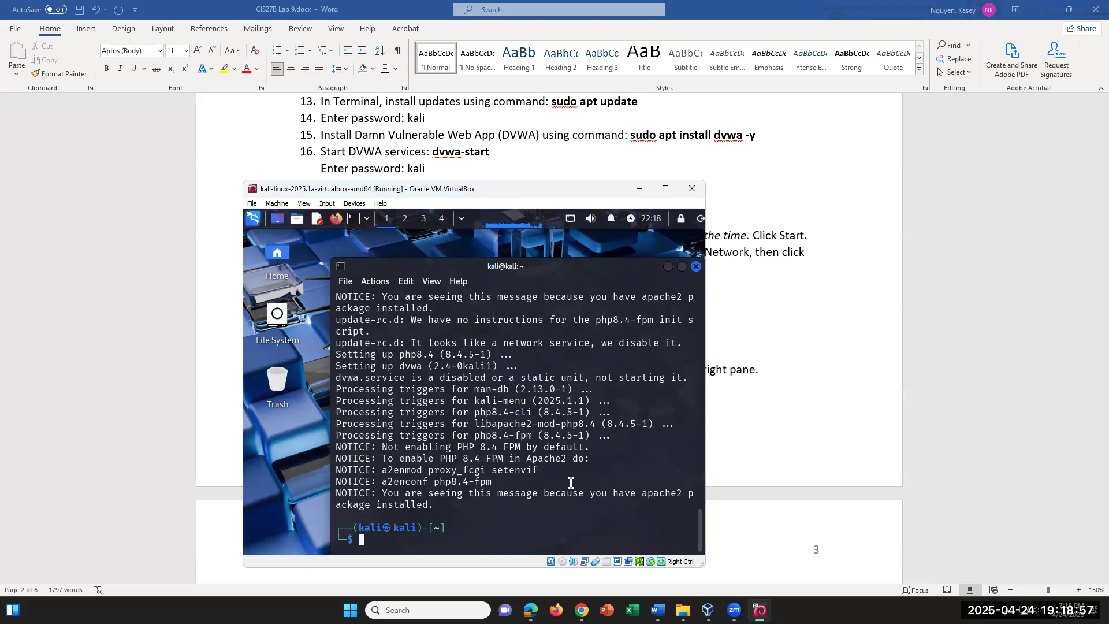
{"action": "type", "text": "dvwa-start"}
{"action": "key", "text": "Return"}
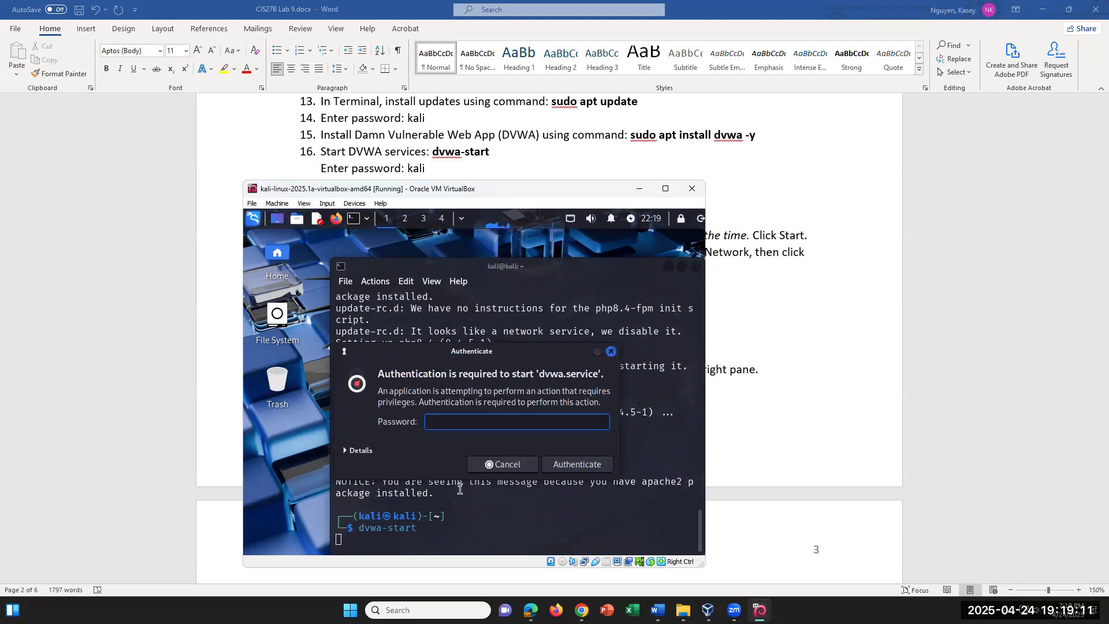
Enter the VM password to start DVWA, confirm its login page at 127.0.0.1:42001, and return to the lab document
{"action": "type", "text": "ali"}
{"action": "key", "text": "Return"}
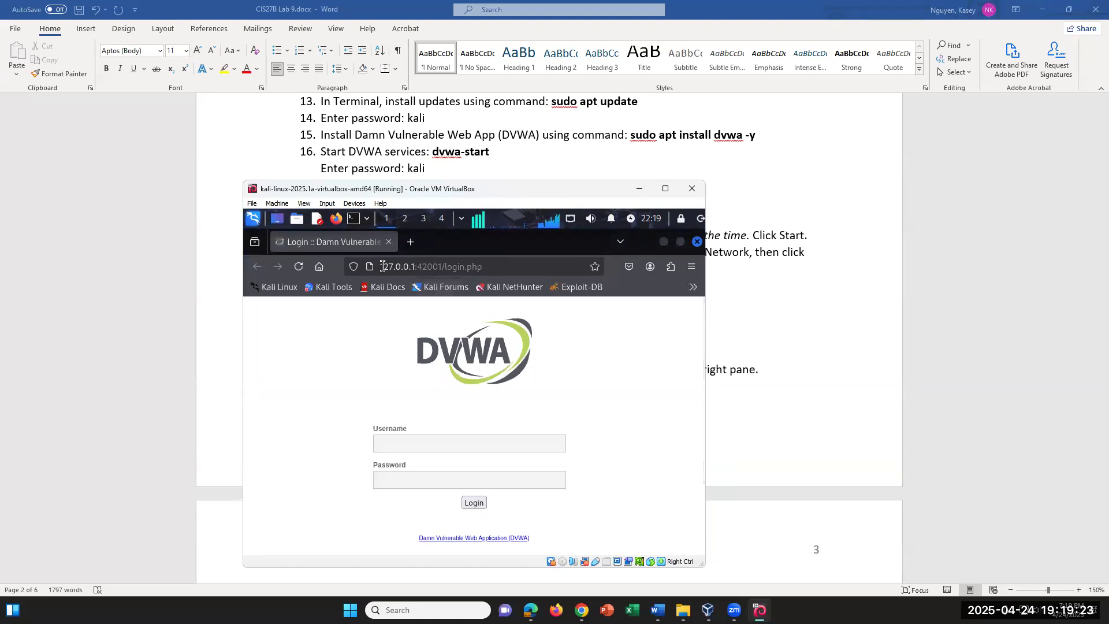
{"action": "left_click_drag", "start_coordinate": [383, 265], "coordinate": [418, 258]}
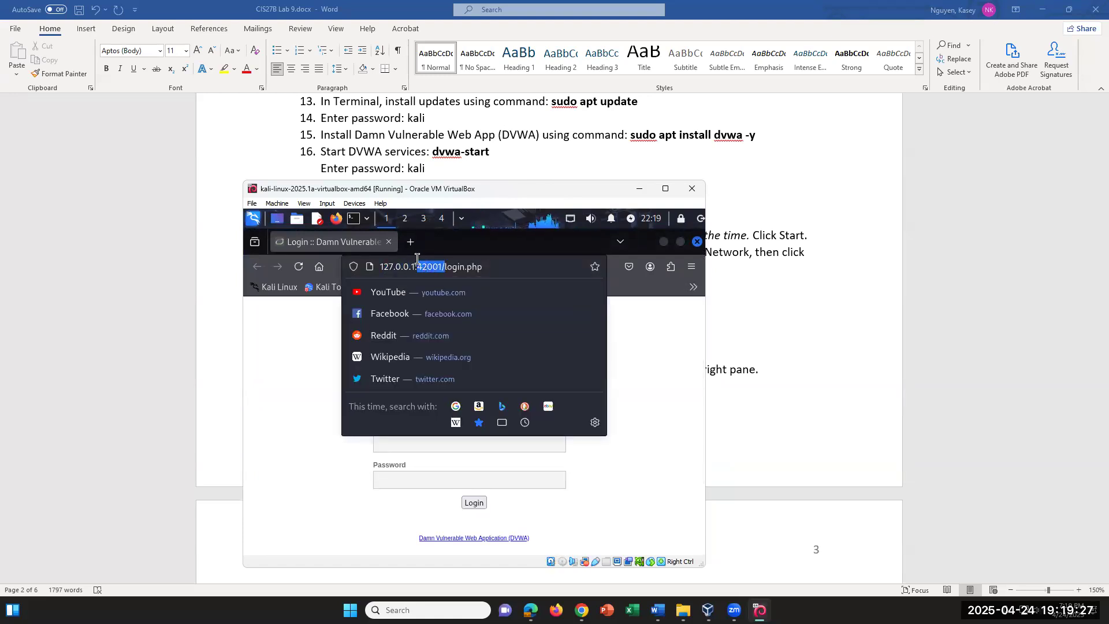
{"action": "left_click", "coordinate": [506, 265]}
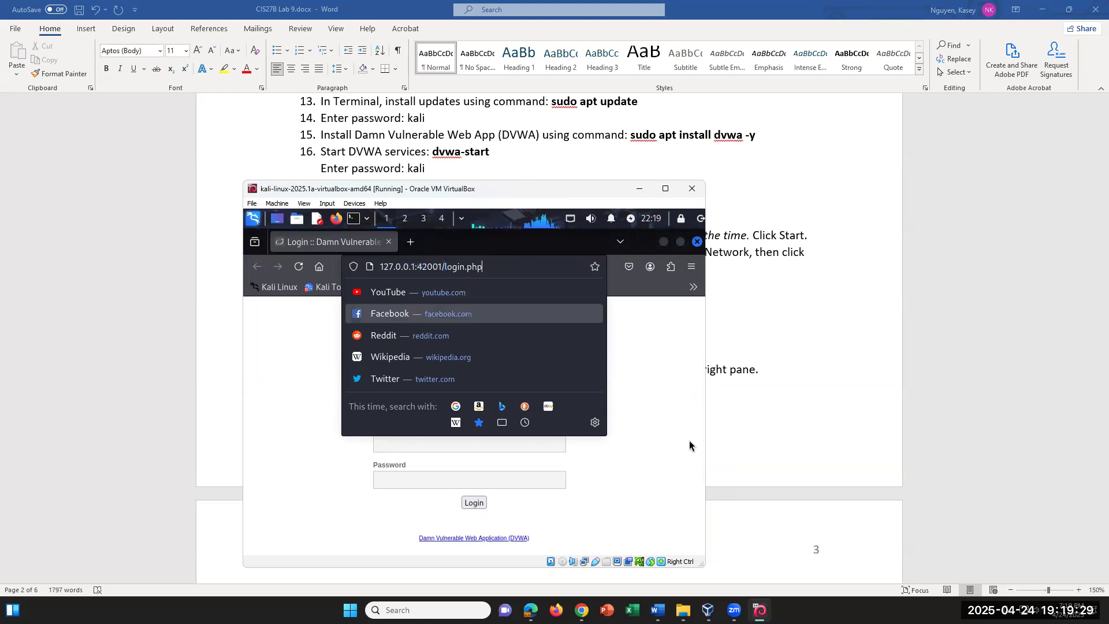
{"action": "left_click", "coordinate": [672, 449]}
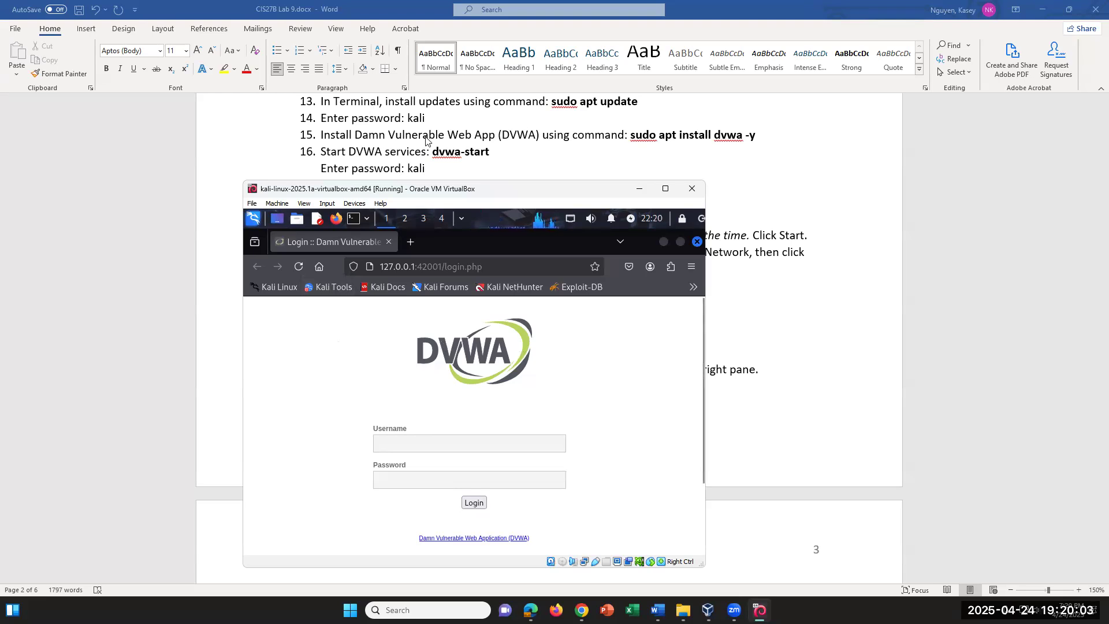
{"action": "left_click", "coordinate": [495, 154]}
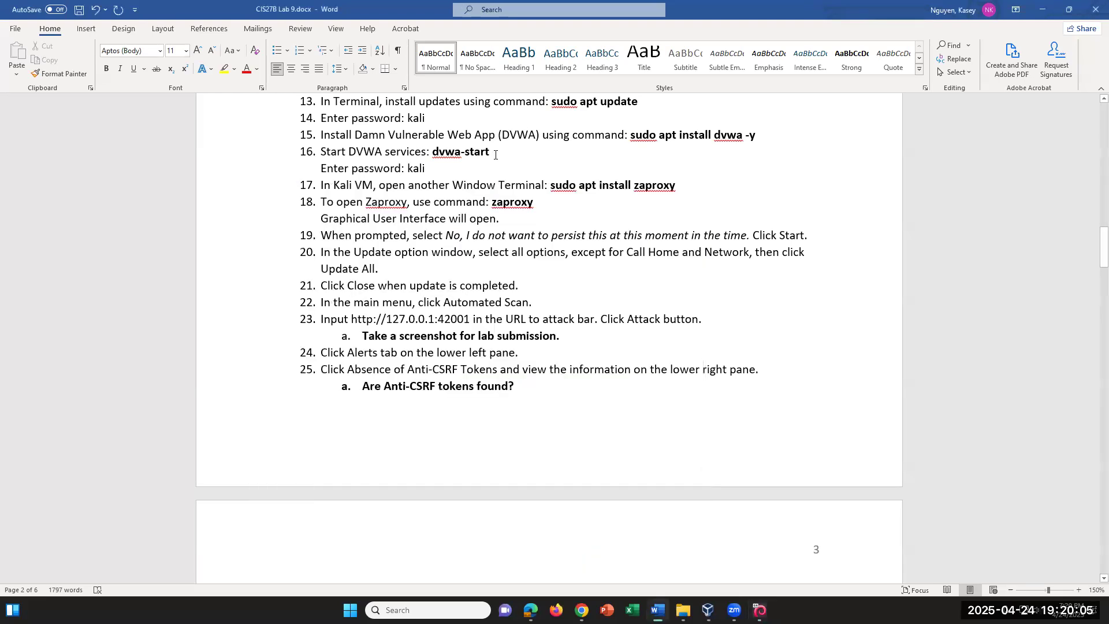
{"action": "scroll", "coordinate": [495, 155], "scroll_direction": "down", "scroll_amount": 1}
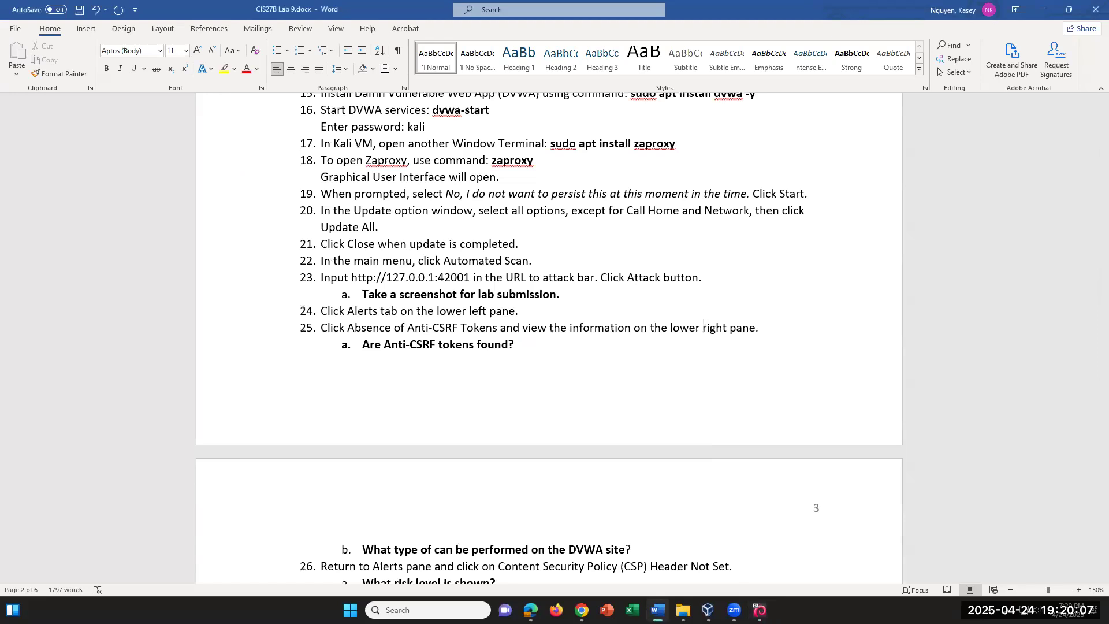
Minimize the DVWA browser and install zaproxy with 'sudo apt install zaproxy' in the Kali terminal
{"action": "left_click", "coordinate": [756, 603]}
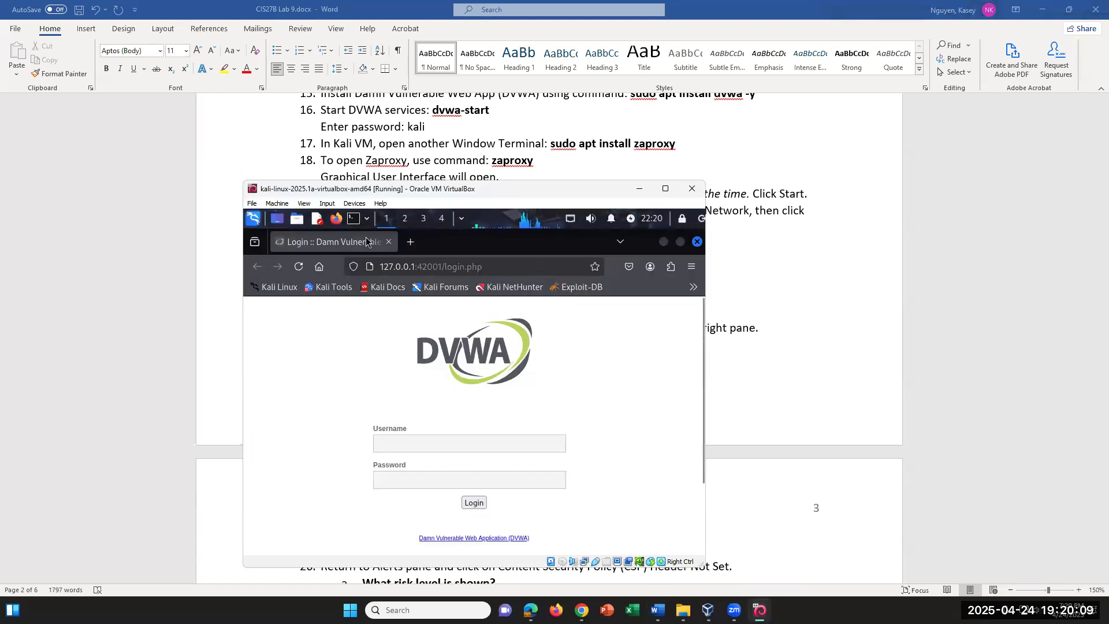
{"action": "left_click", "coordinate": [664, 242]}
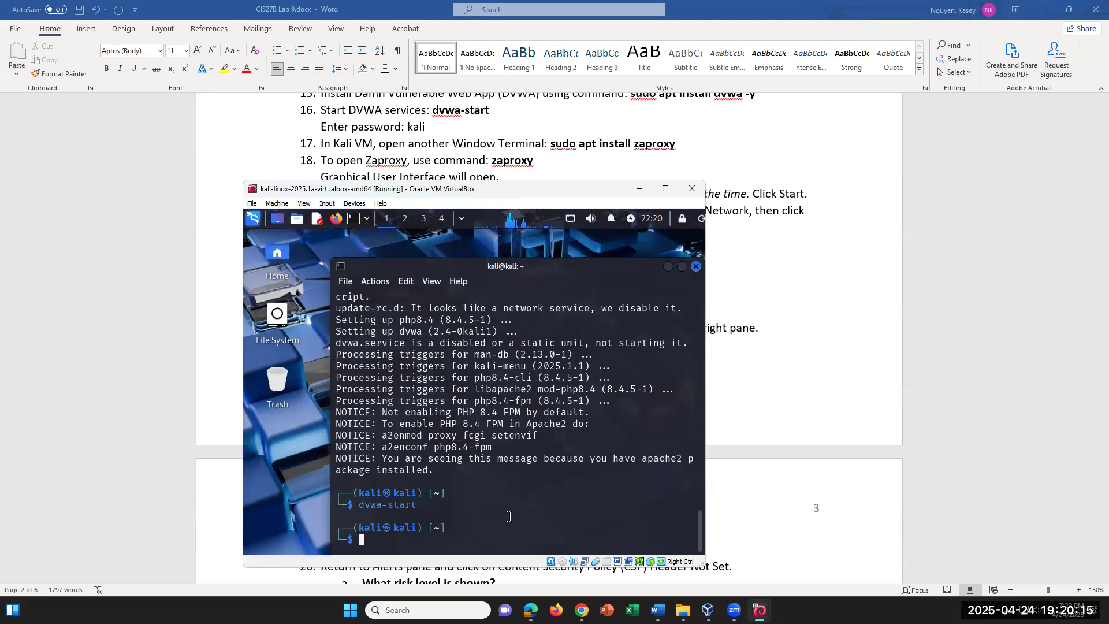
{"action": "type", "text": "sudo apt install zap"}
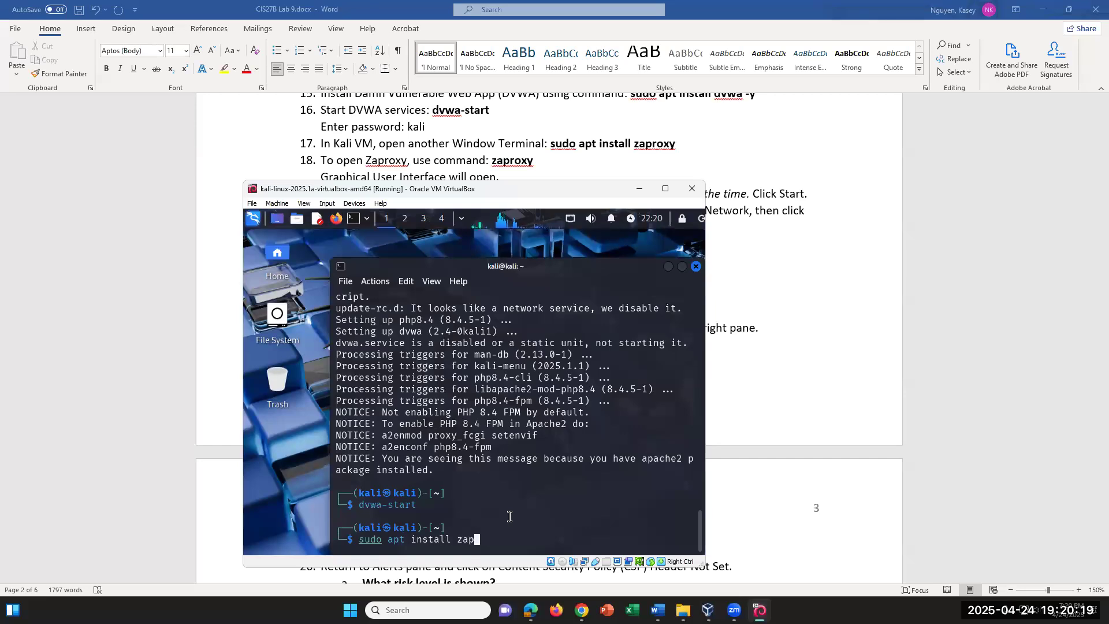
{"action": "type", "text": "roxy"}
{"action": "key", "text": "Return"}
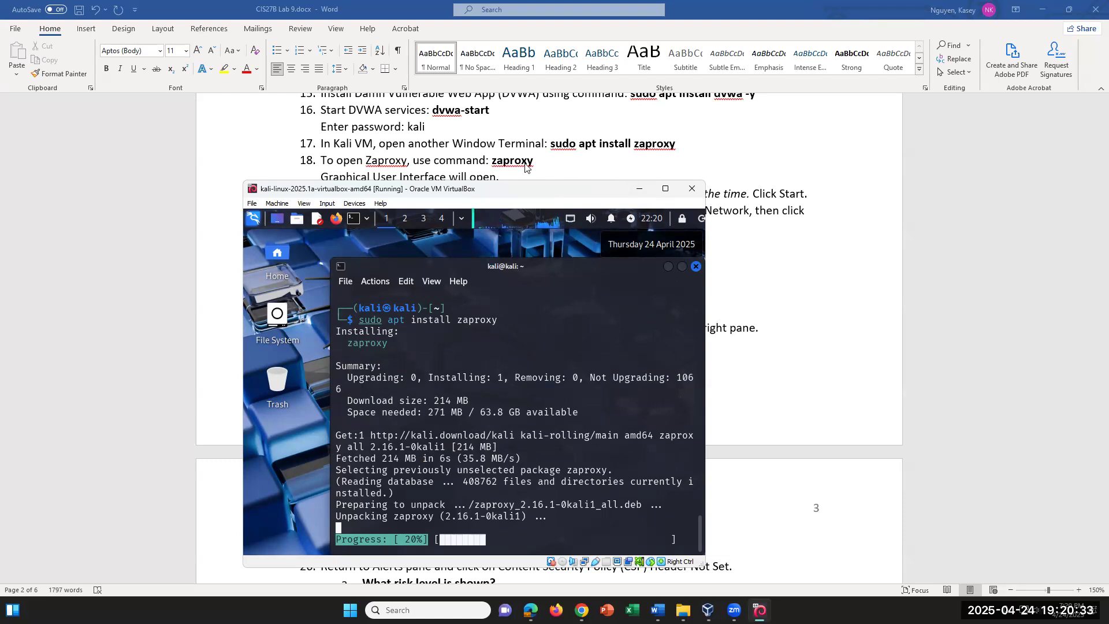
{"action": "type", "text": "zaproxy"}
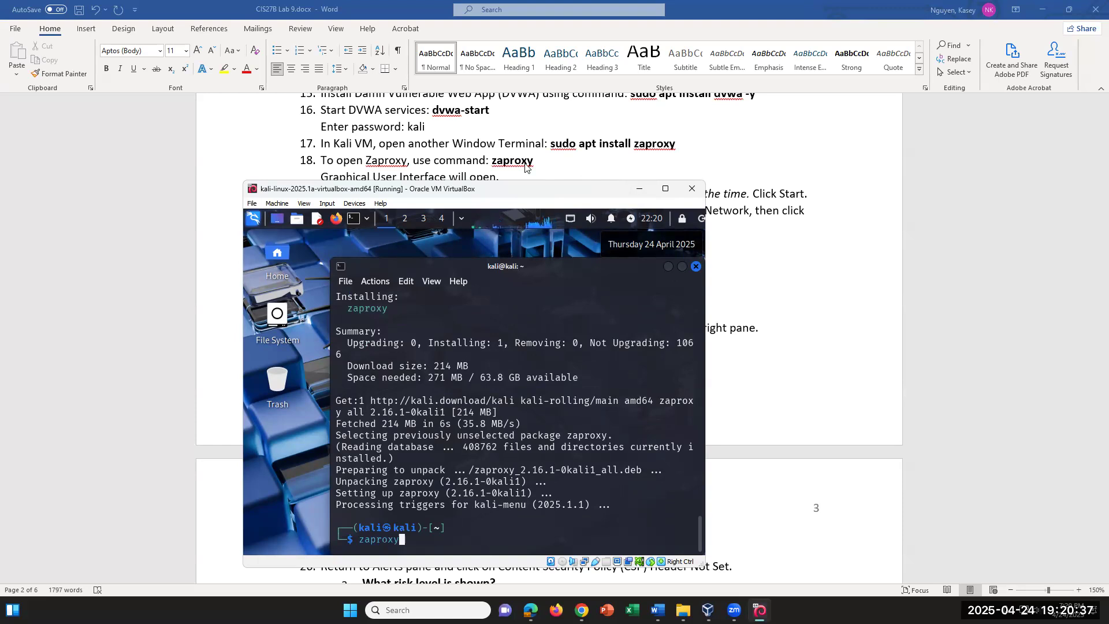
Launch ZAP from the terminal and start it with a non-persisted session
{"action": "key", "text": "Return"}
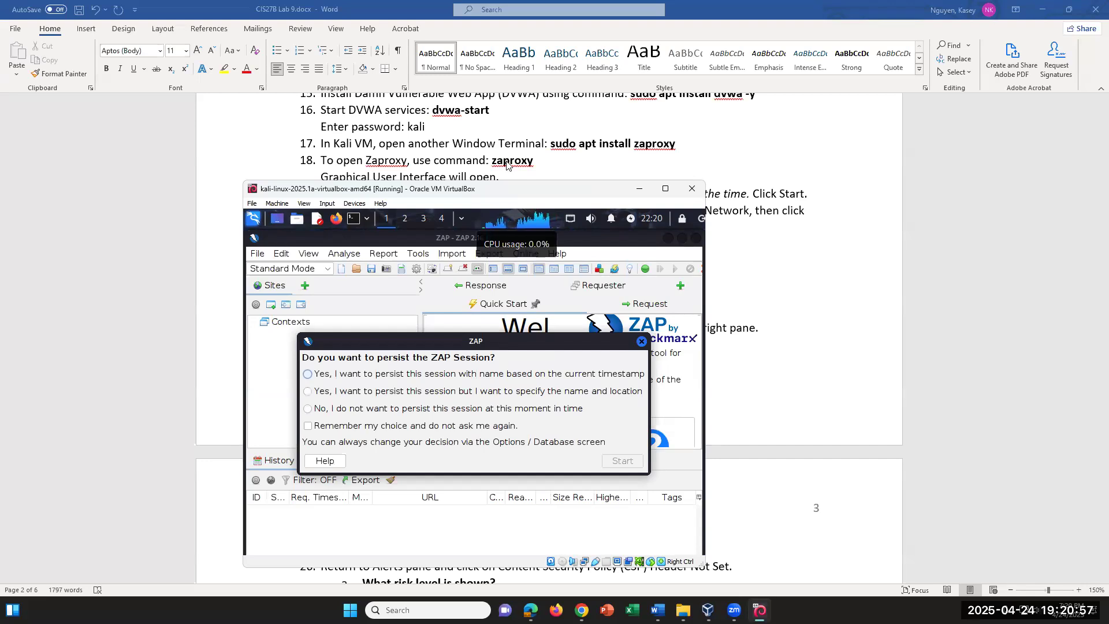
{"action": "scroll", "coordinate": [507, 165], "scroll_direction": "down", "scroll_amount": 1}
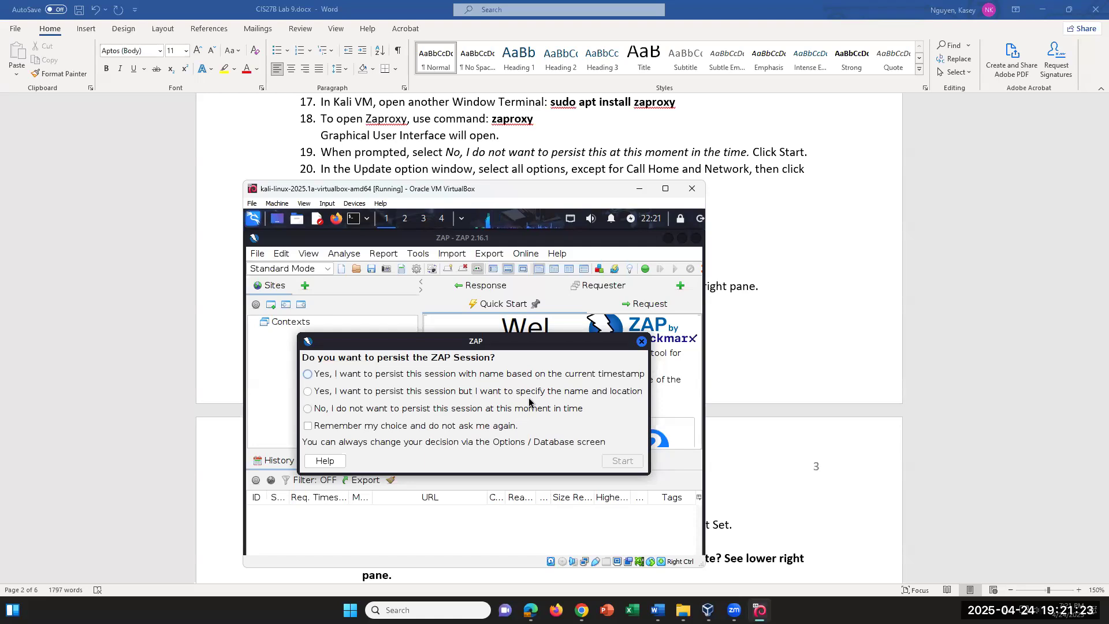
{"action": "left_click", "coordinate": [323, 412]}
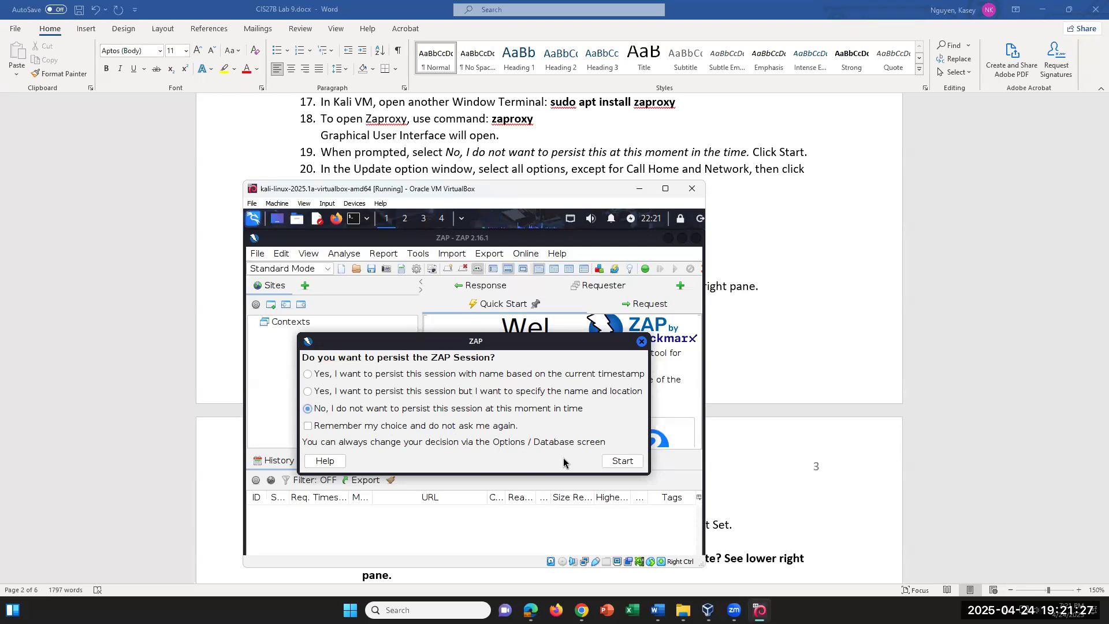
{"action": "left_click", "coordinate": [619, 460]}
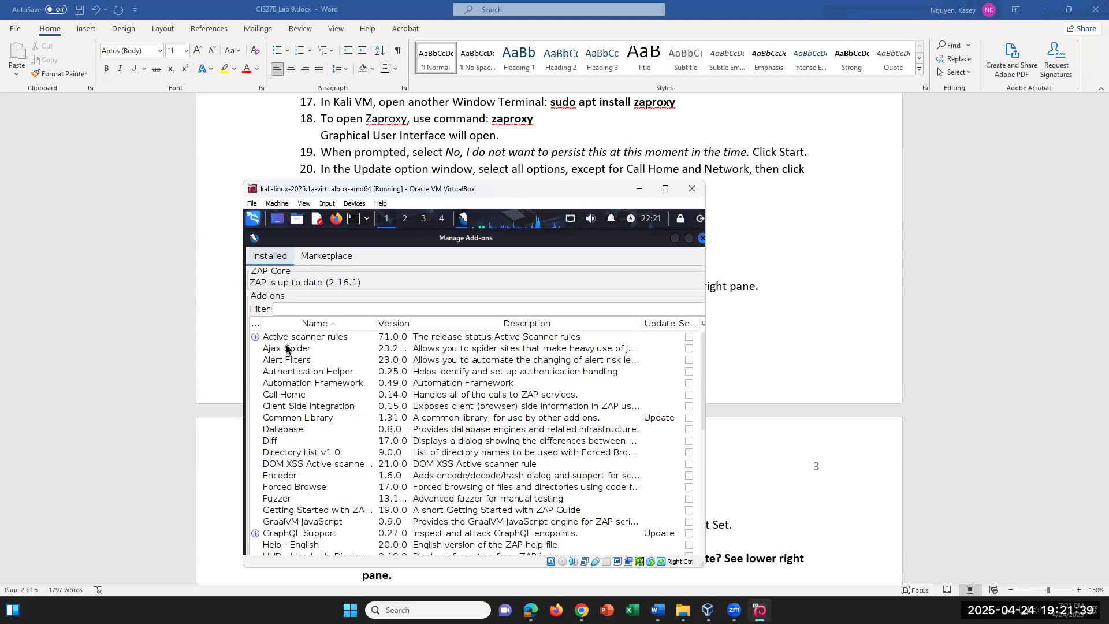
Inspect the DOM XSS and Call Home add-ons in the Installed list, then maximize the Kali VM window
{"action": "left_click", "coordinate": [310, 468]}
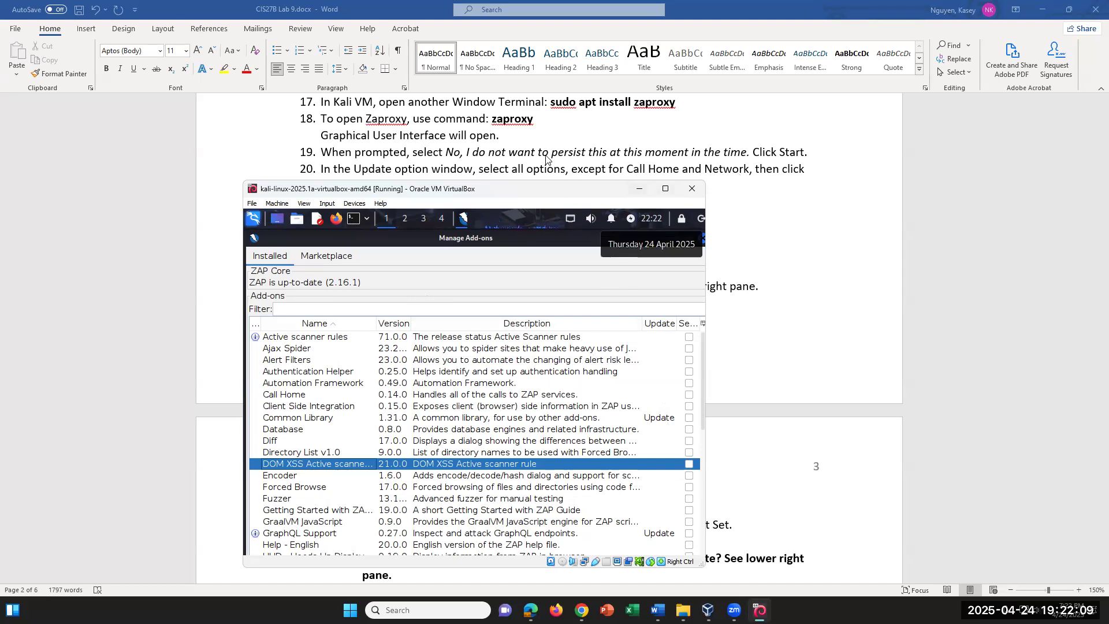
{"action": "scroll", "coordinate": [630, 147], "scroll_direction": "down", "scroll_amount": 1}
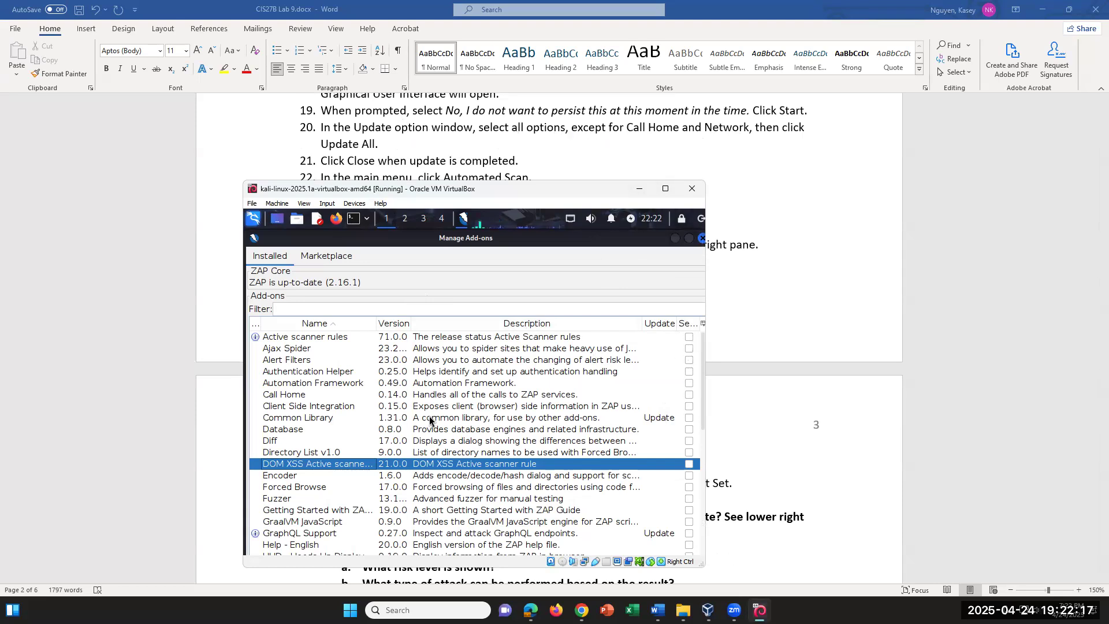
{"action": "left_click", "coordinate": [688, 395]}
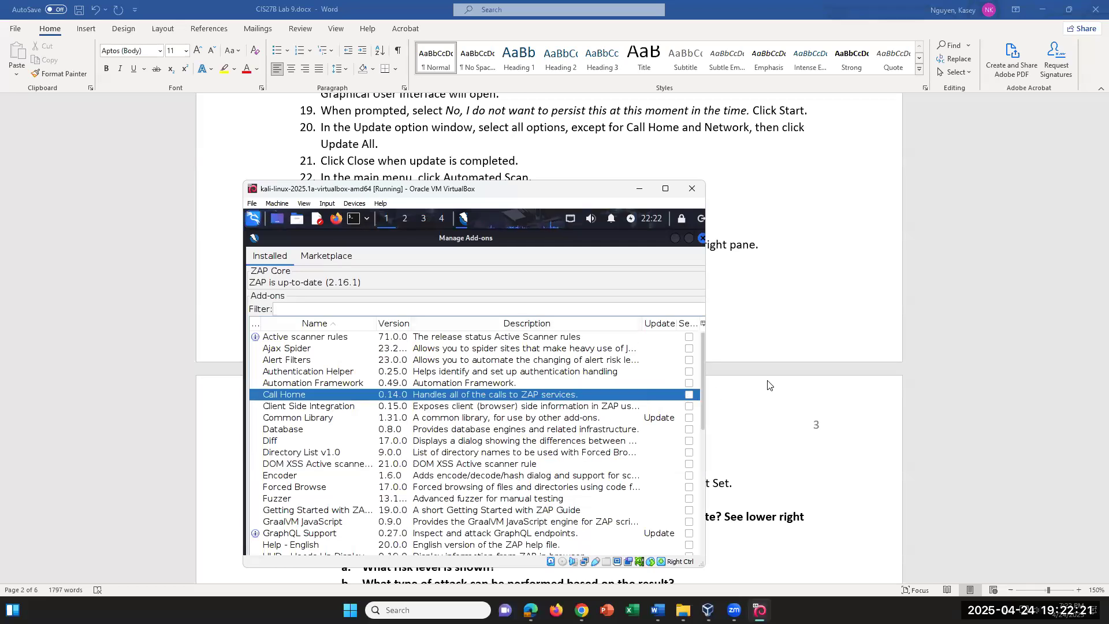
{"action": "left_click", "coordinate": [666, 188]}
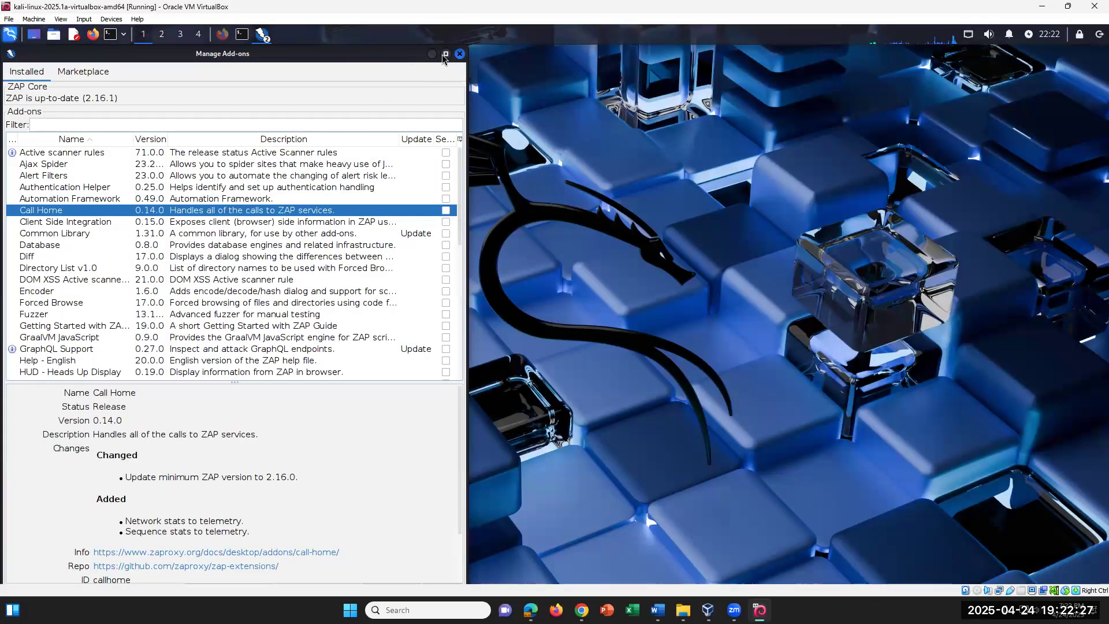
{"action": "left_click", "coordinate": [445, 54]}
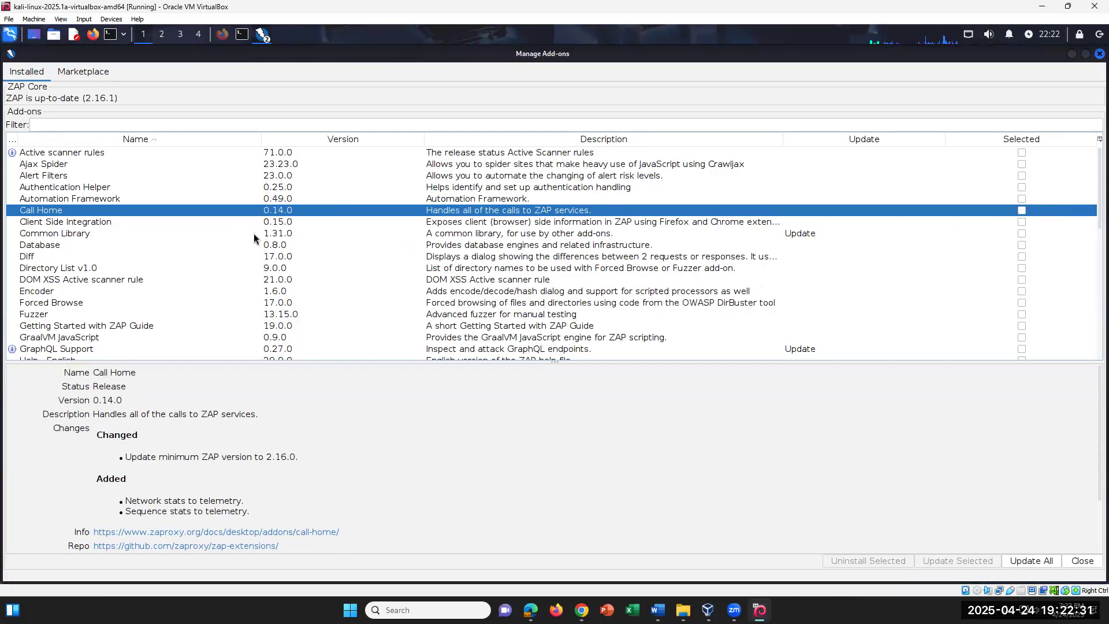
{"action": "scroll", "coordinate": [271, 227], "scroll_direction": "down", "scroll_amount": 4}
{"action": "scroll", "coordinate": [273, 226], "scroll_direction": "down", "scroll_amount": 4}
{"action": "scroll", "coordinate": [285, 208], "scroll_direction": "up", "scroll_amount": 8}
{"action": "left_click", "coordinate": [1021, 153]}
{"action": "left_click", "coordinate": [1022, 154]}
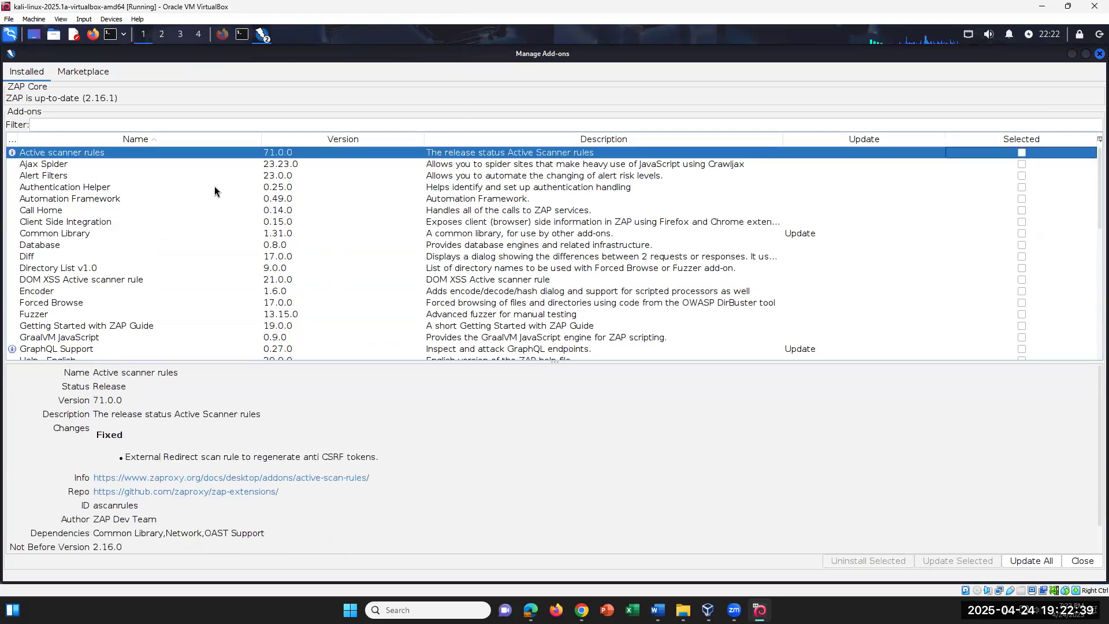
{"action": "left_click", "coordinate": [110, 209]}
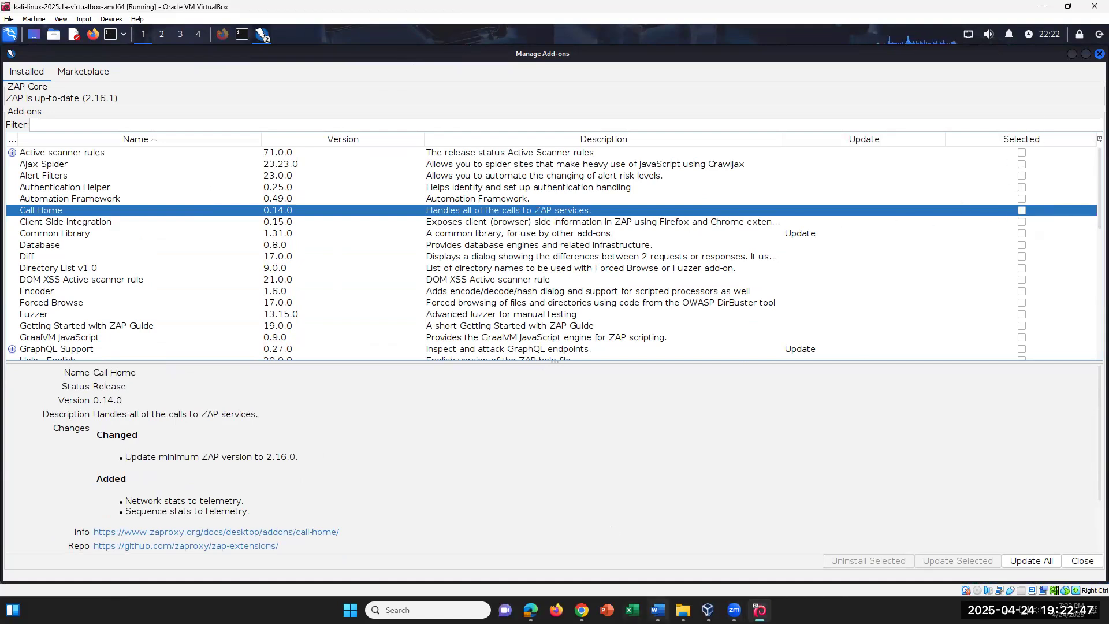
{"action": "left_click", "coordinate": [658, 610]}
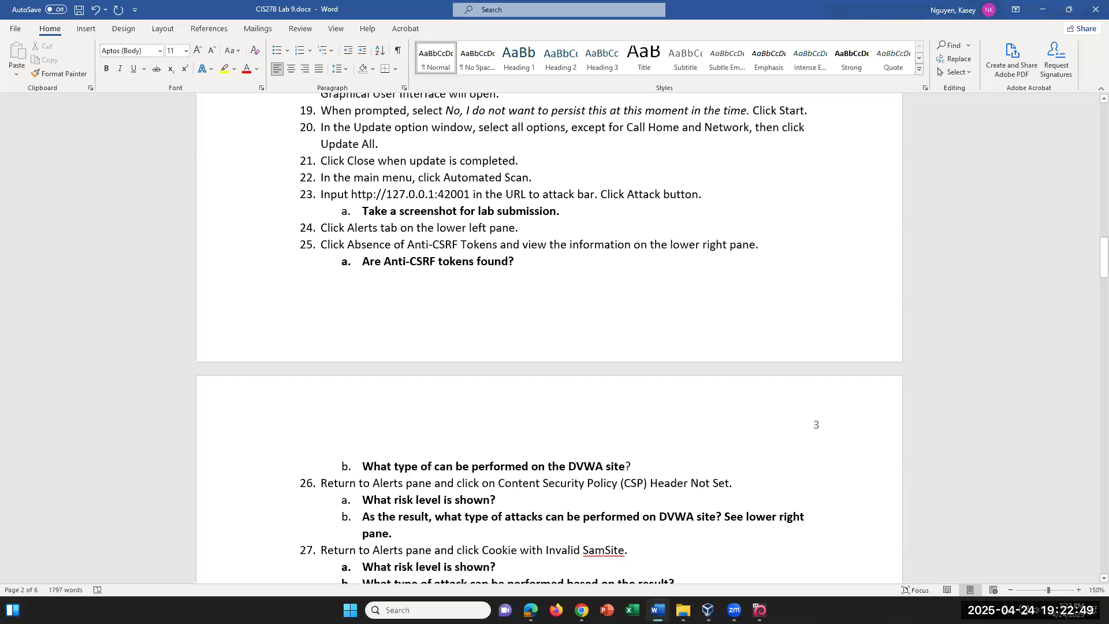
{"action": "left_click", "coordinate": [658, 610]}
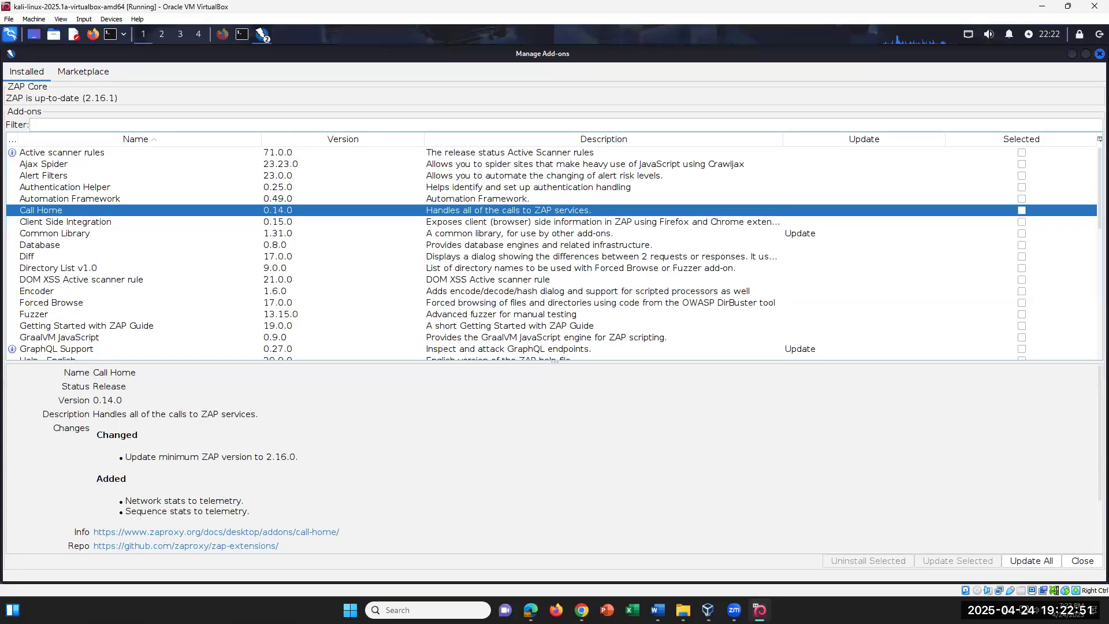
{"action": "scroll", "coordinate": [417, 283], "scroll_direction": "down", "scroll_amount": 5}
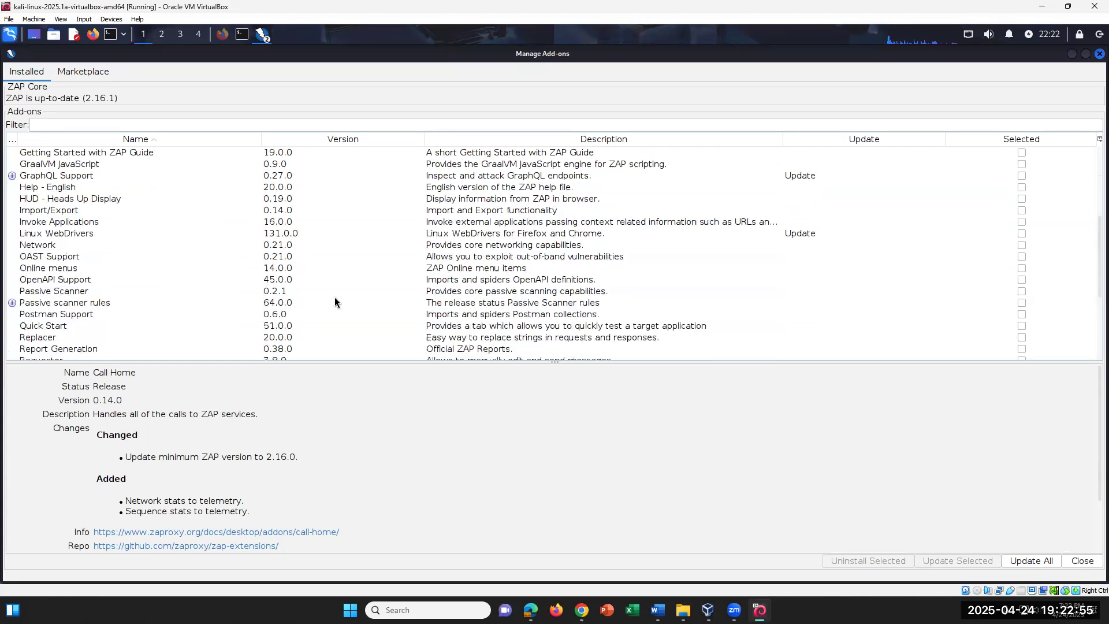
{"action": "left_click", "coordinate": [342, 245]}
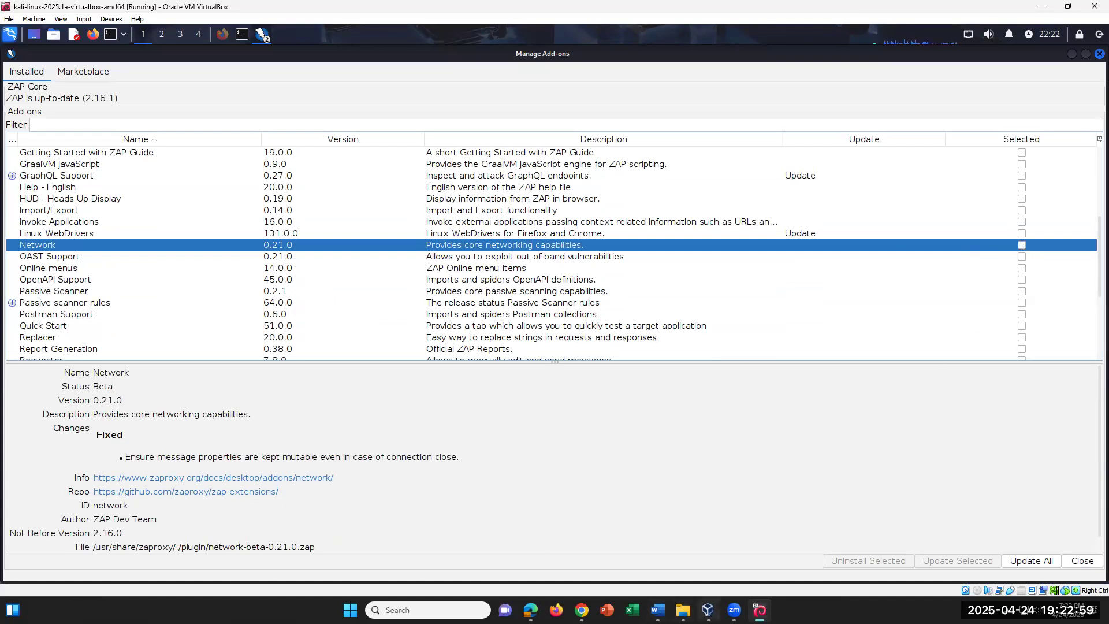
{"action": "left_click", "coordinate": [658, 610]}
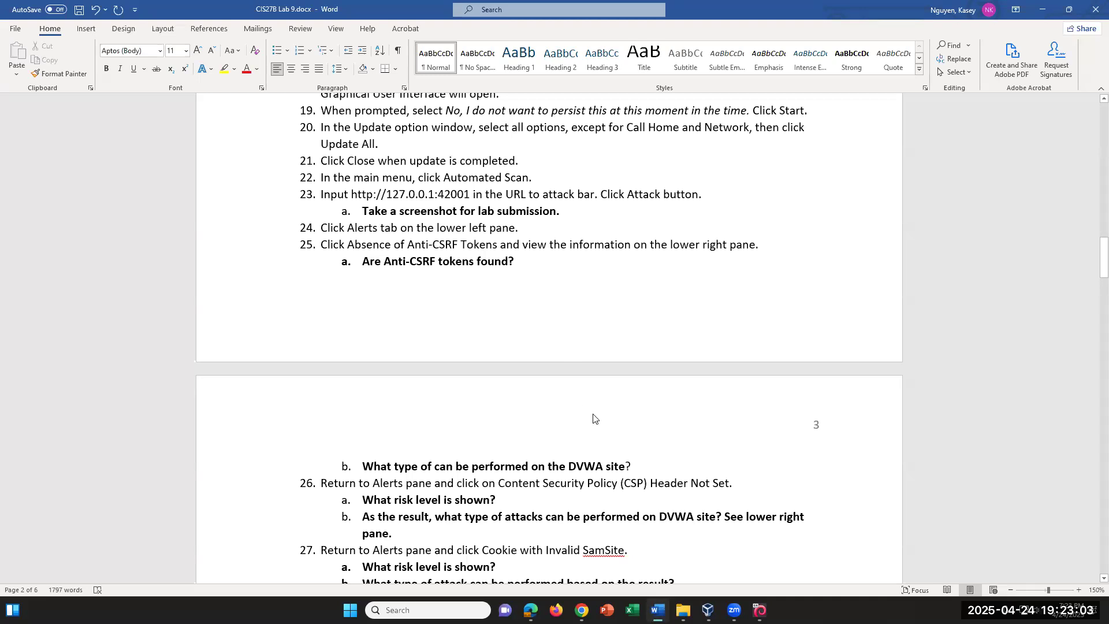
{"action": "scroll", "coordinate": [598, 363], "scroll_direction": "up", "scroll_amount": 2}
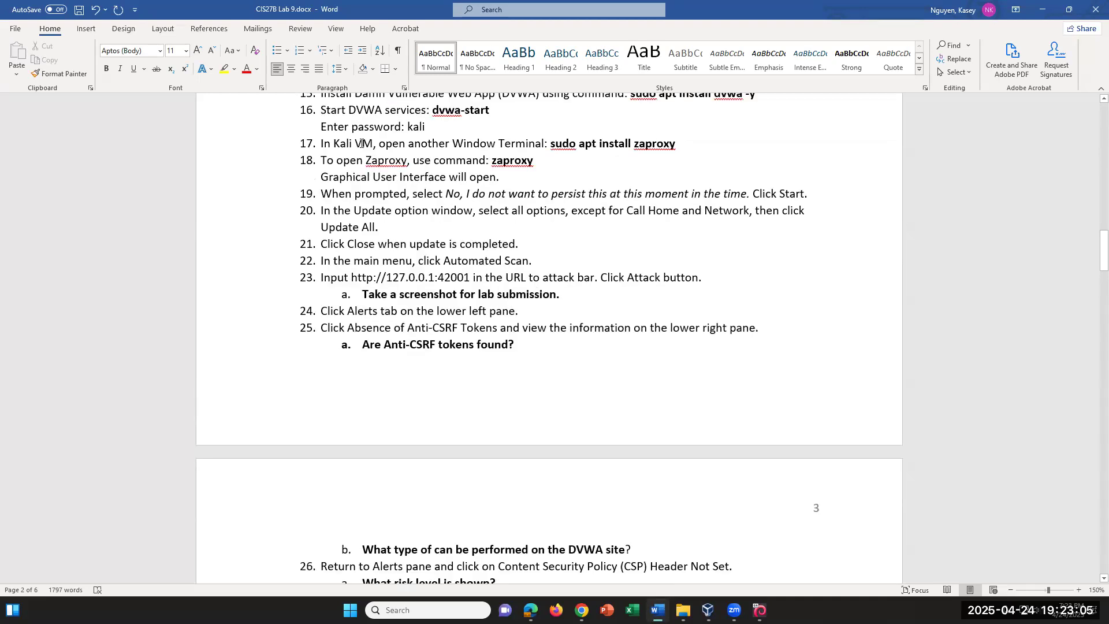
{"action": "left_click_drag", "start_coordinate": [627, 211], "coordinate": [749, 212]}
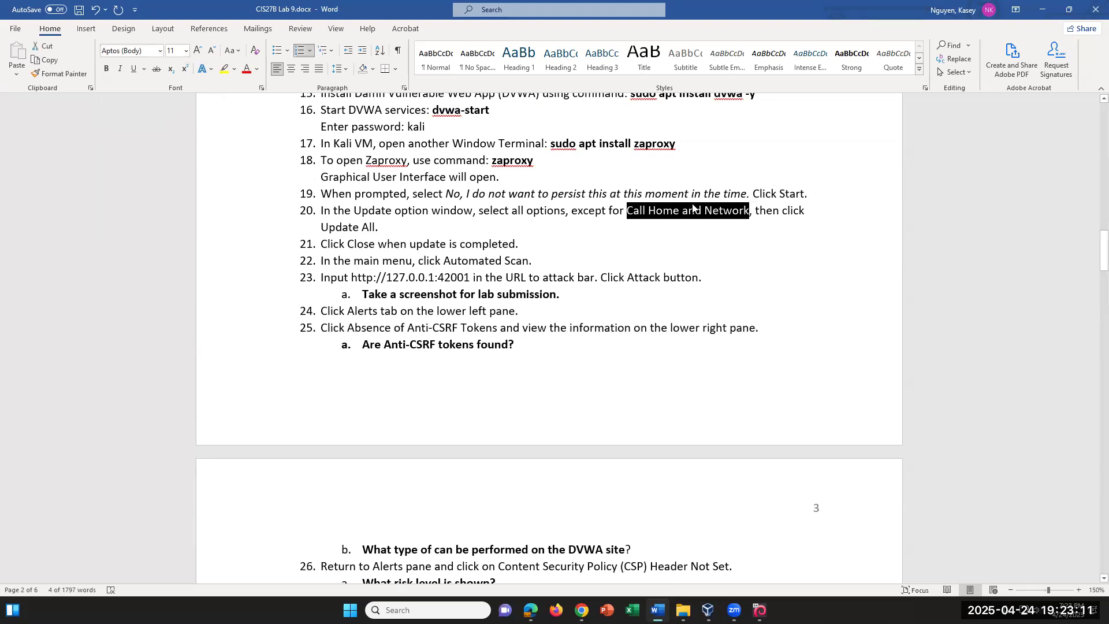
{"action": "left_click", "coordinate": [876, 305]}
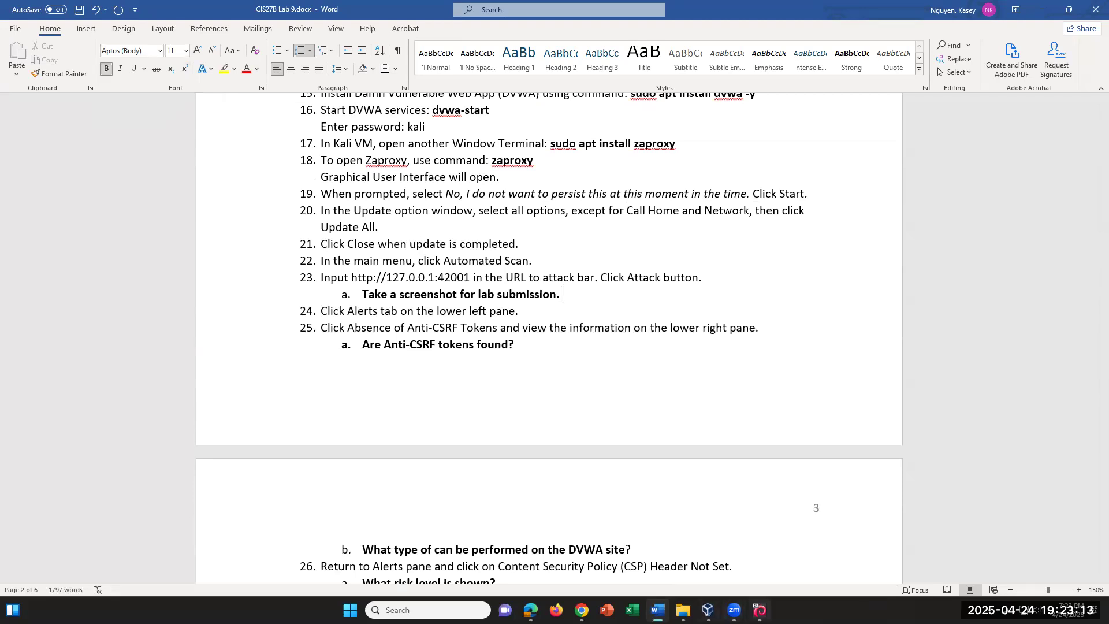
{"action": "left_click", "coordinate": [760, 610]}
{"action": "scroll", "coordinate": [1007, 161], "scroll_direction": "up", "scroll_amount": 5}
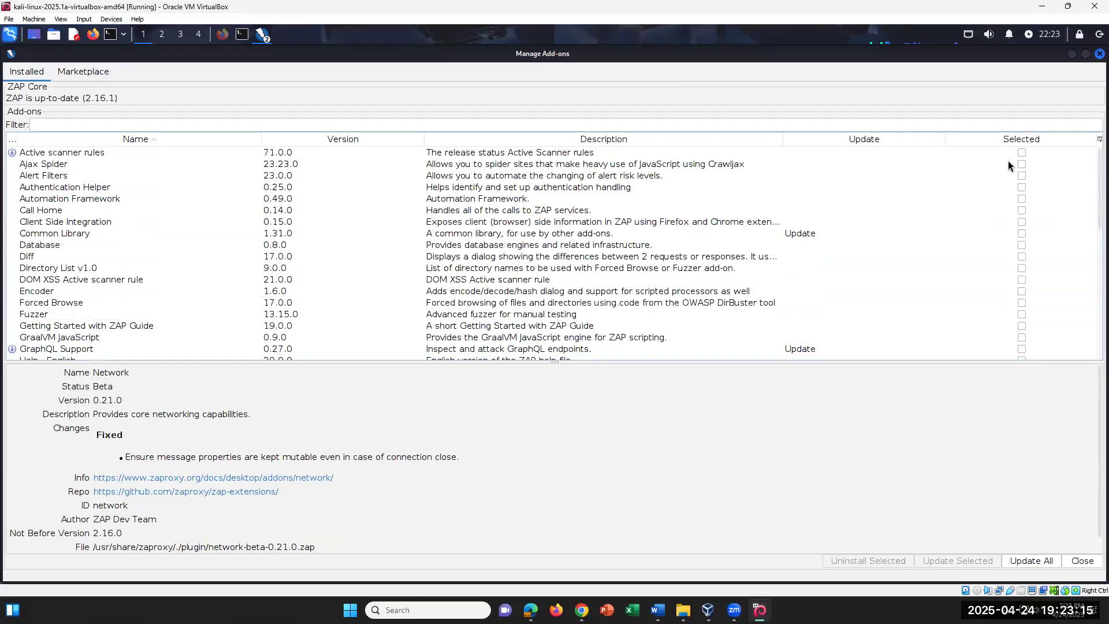
Mark add-ons from Active scanner rules through GraphQL Support for updating, leaving Call Home unmarked
{"action": "left_click", "coordinate": [1022, 153]}
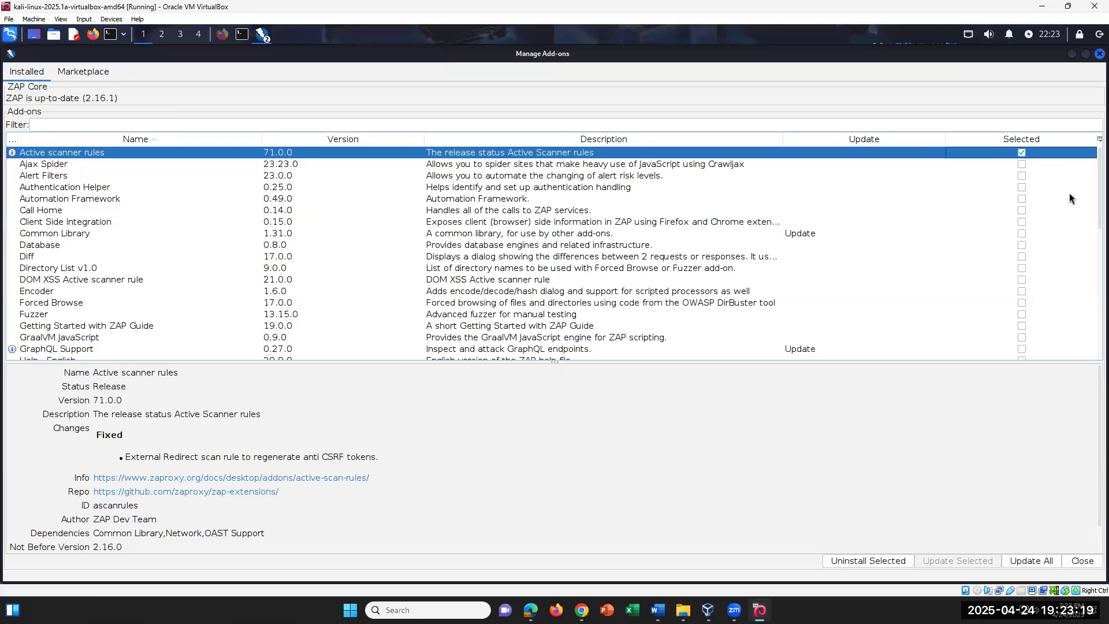
{"action": "scroll", "coordinate": [1069, 198], "scroll_direction": "down", "scroll_amount": 9}
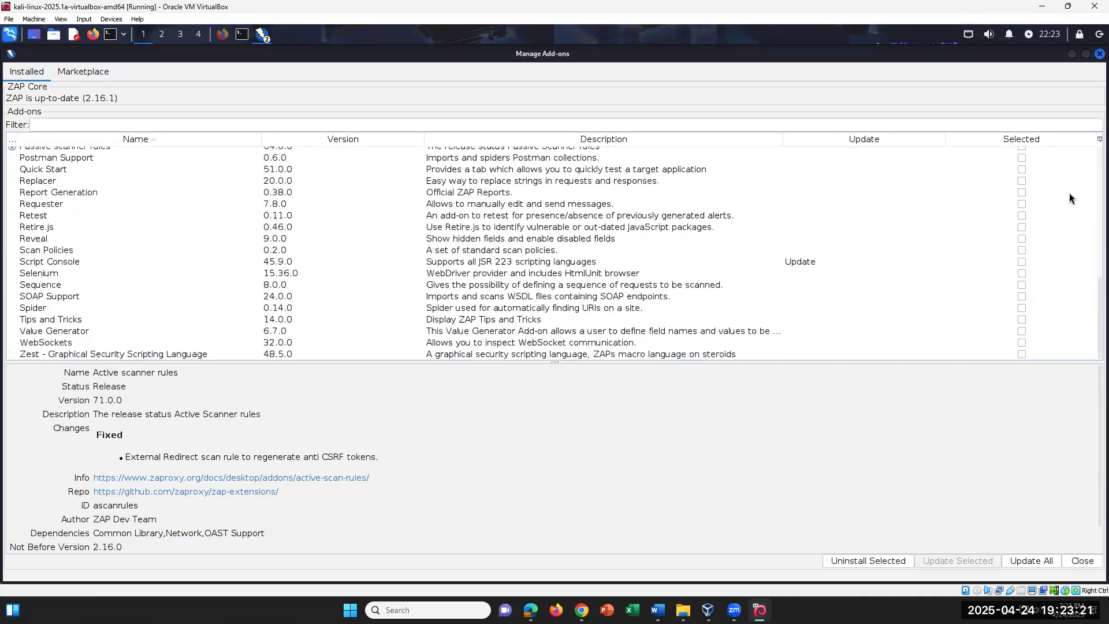
{"action": "scroll", "coordinate": [1073, 191], "scroll_direction": "up", "scroll_amount": 9}
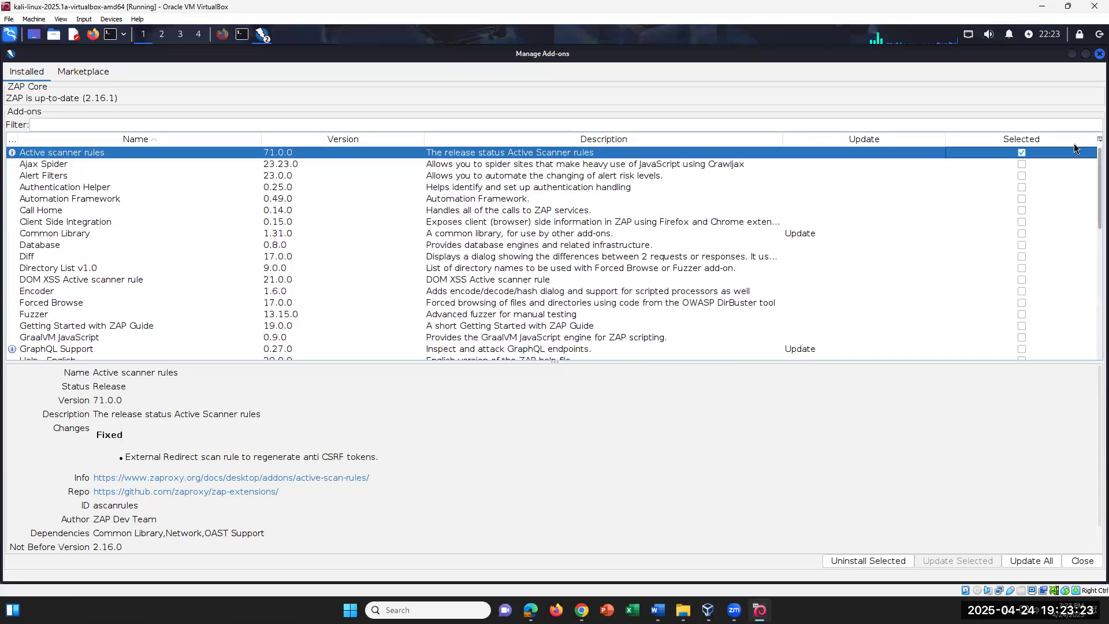
{"action": "left_click", "coordinate": [1021, 164]}
{"action": "left_click", "coordinate": [1022, 176]}
{"action": "left_click", "coordinate": [1021, 187]}
{"action": "left_click", "coordinate": [1022, 199]}
{"action": "left_click", "coordinate": [1022, 210]}
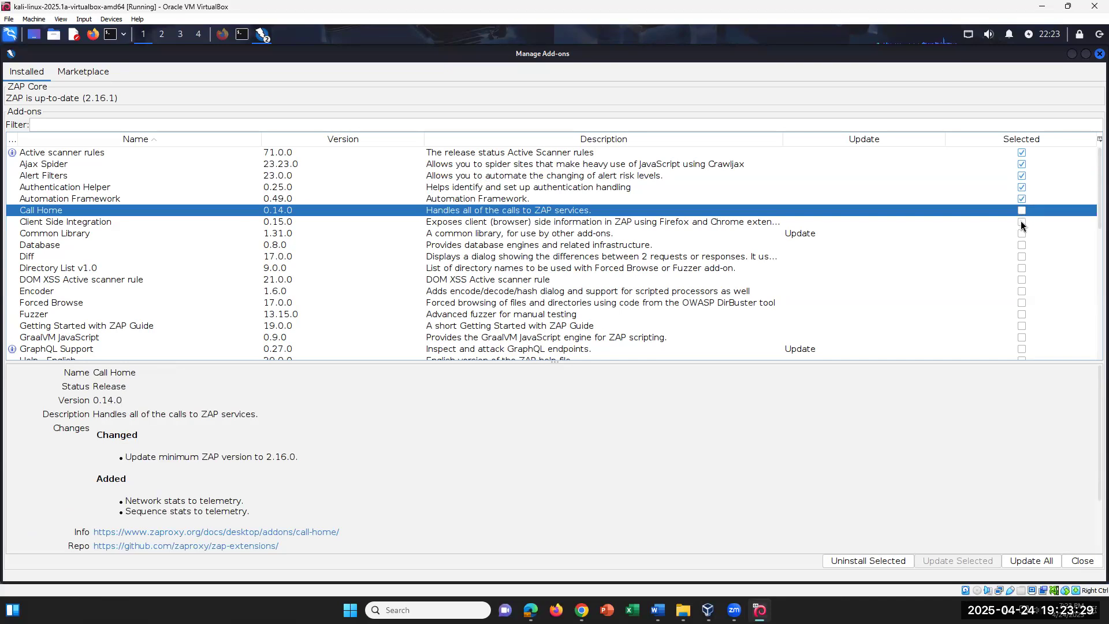
{"action": "left_click", "coordinate": [1022, 222]}
{"action": "left_click", "coordinate": [1022, 233]}
{"action": "left_click", "coordinate": [1022, 244]}
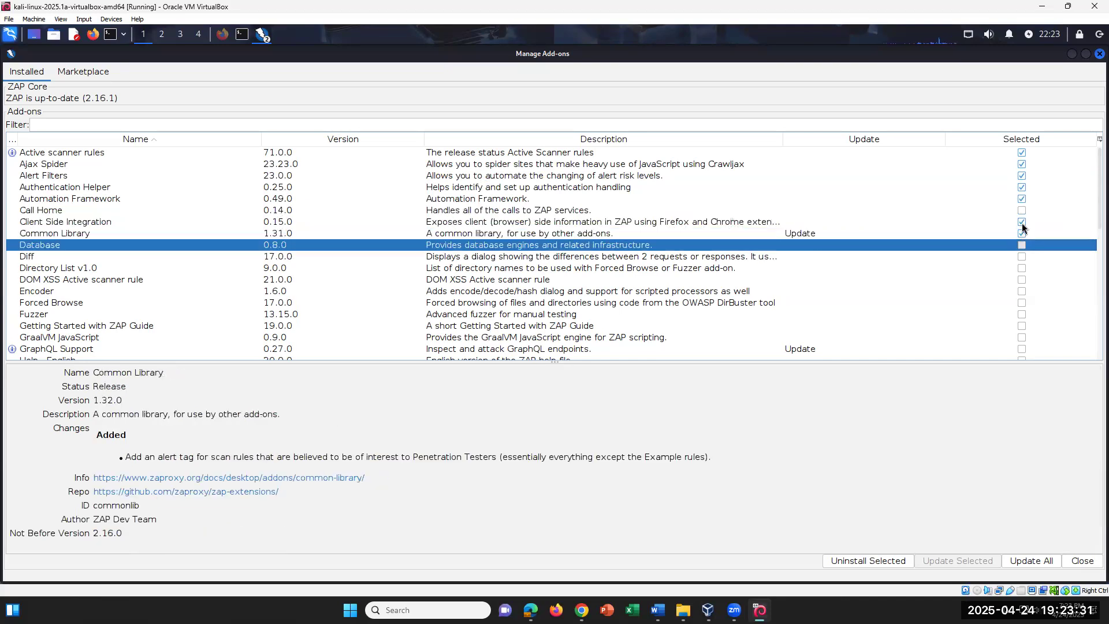
{"action": "left_click", "coordinate": [1022, 256]}
{"action": "left_click", "coordinate": [1023, 268]}
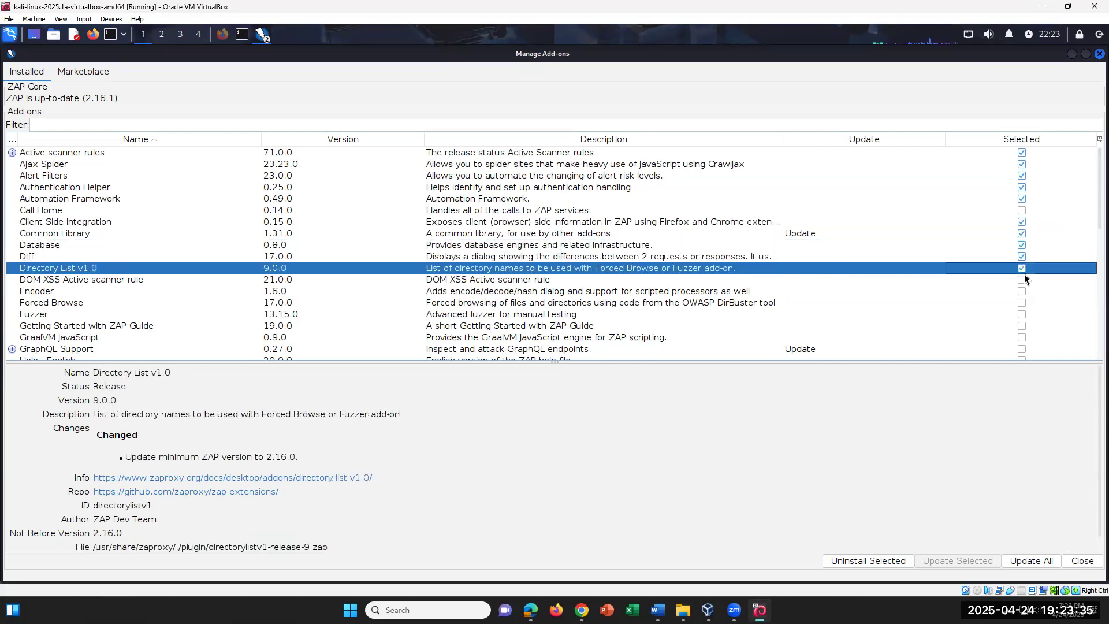
{"action": "left_click", "coordinate": [1023, 280]}
{"action": "left_click", "coordinate": [1023, 292]}
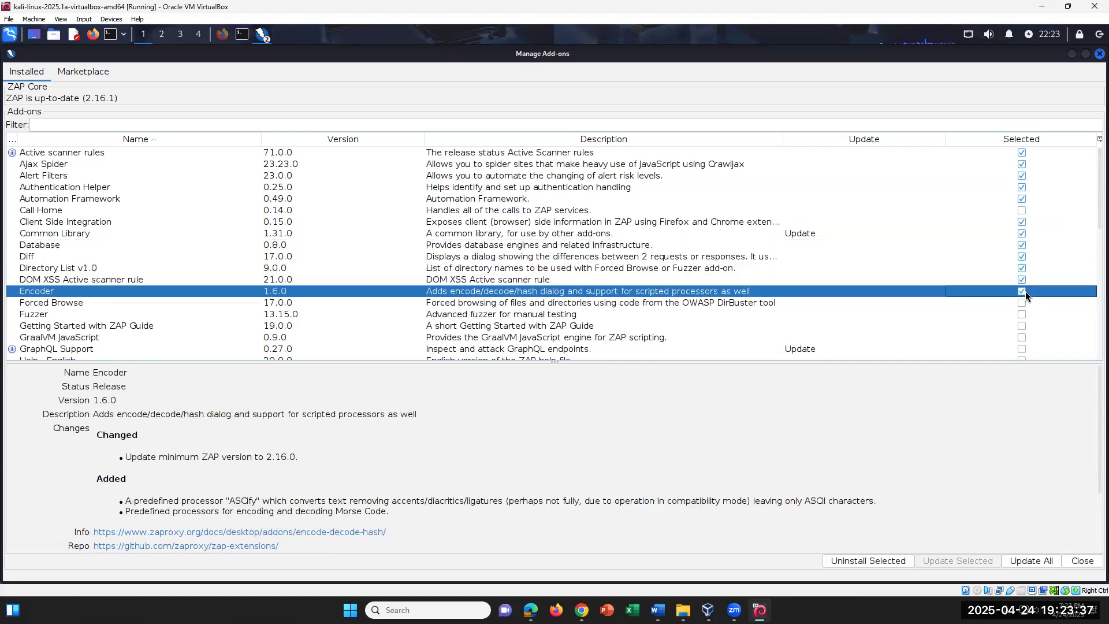
{"action": "left_click", "coordinate": [1022, 303]}
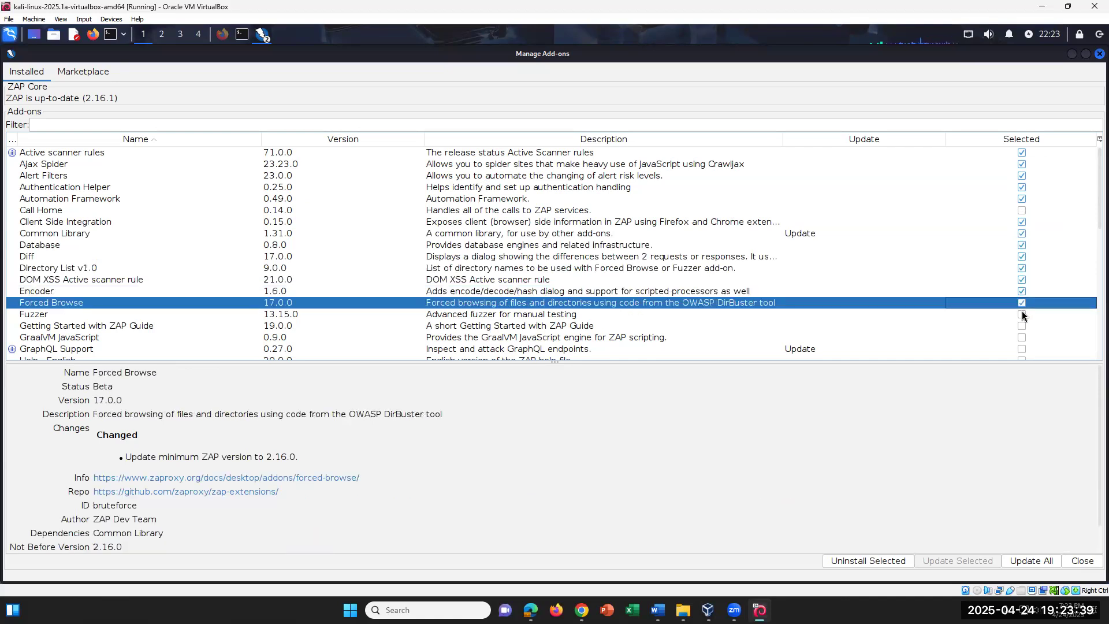
{"action": "left_click", "coordinate": [1021, 315]}
{"action": "left_click", "coordinate": [1022, 326]}
{"action": "left_click", "coordinate": [1022, 337]}
{"action": "left_click", "coordinate": [1021, 349]}
Mark Help - English through Passive scanner rules for updating, leaving Network unmarked
{"action": "scroll", "coordinate": [1029, 326], "scroll_direction": "down", "scroll_amount": 1}
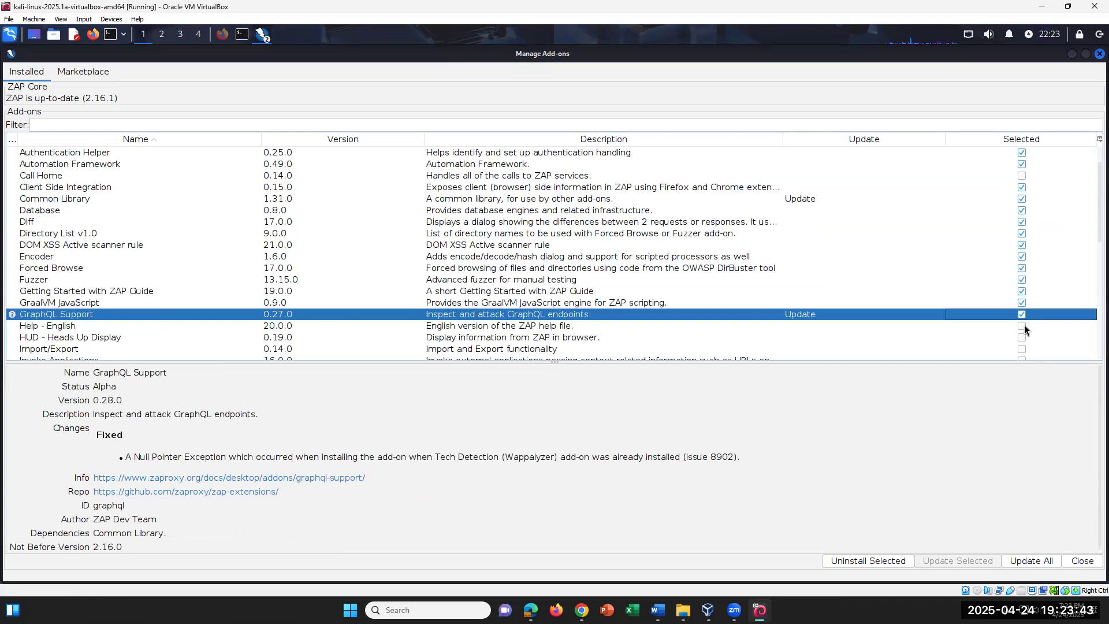
{"action": "left_click", "coordinate": [1022, 326]}
{"action": "left_click", "coordinate": [1022, 337]}
{"action": "left_click", "coordinate": [1022, 349]}
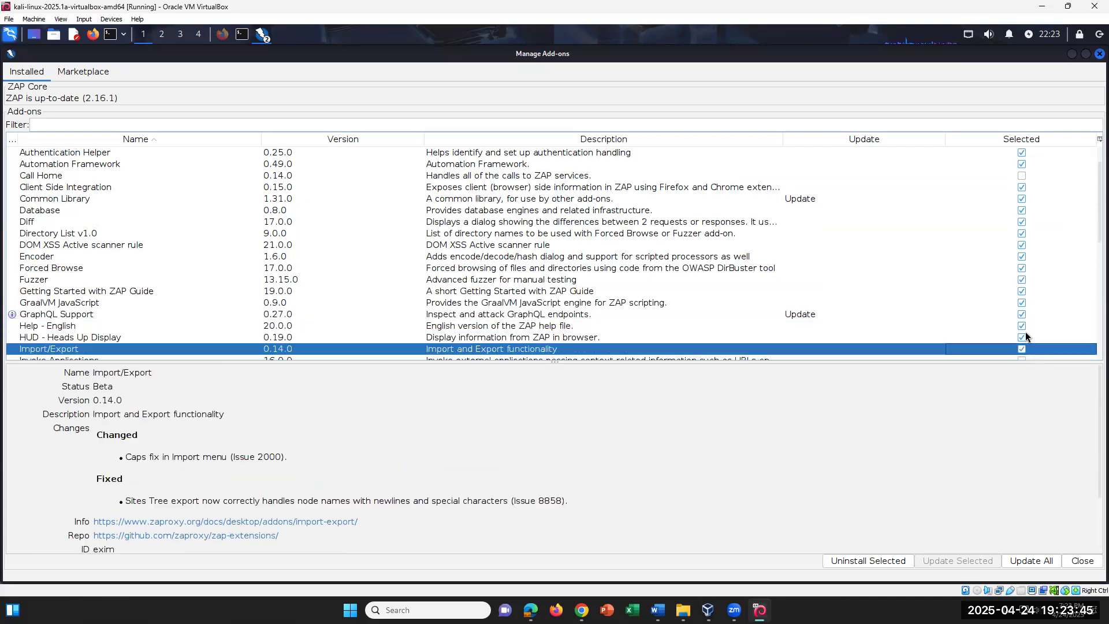
{"action": "scroll", "coordinate": [1024, 332], "scroll_direction": "down", "scroll_amount": 3}
{"action": "left_click", "coordinate": [1021, 257]}
{"action": "left_click", "coordinate": [1022, 268]}
{"action": "left_click", "coordinate": [1022, 280]}
{"action": "left_click", "coordinate": [1022, 291]}
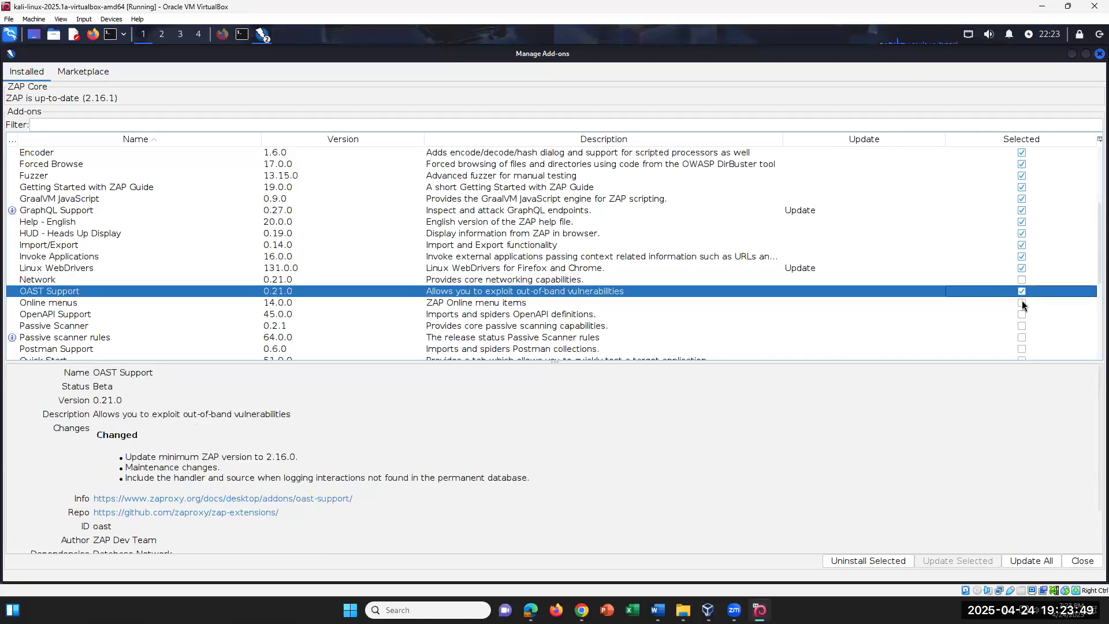
{"action": "left_click", "coordinate": [1022, 303]}
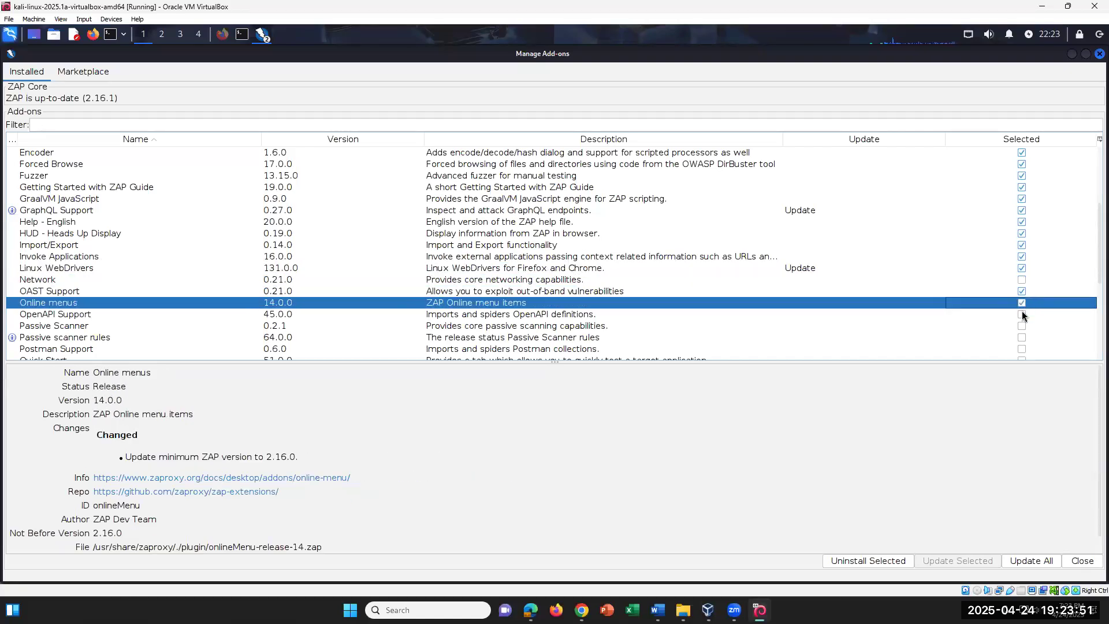
{"action": "left_click", "coordinate": [1022, 314]}
{"action": "left_click", "coordinate": [1022, 326]}
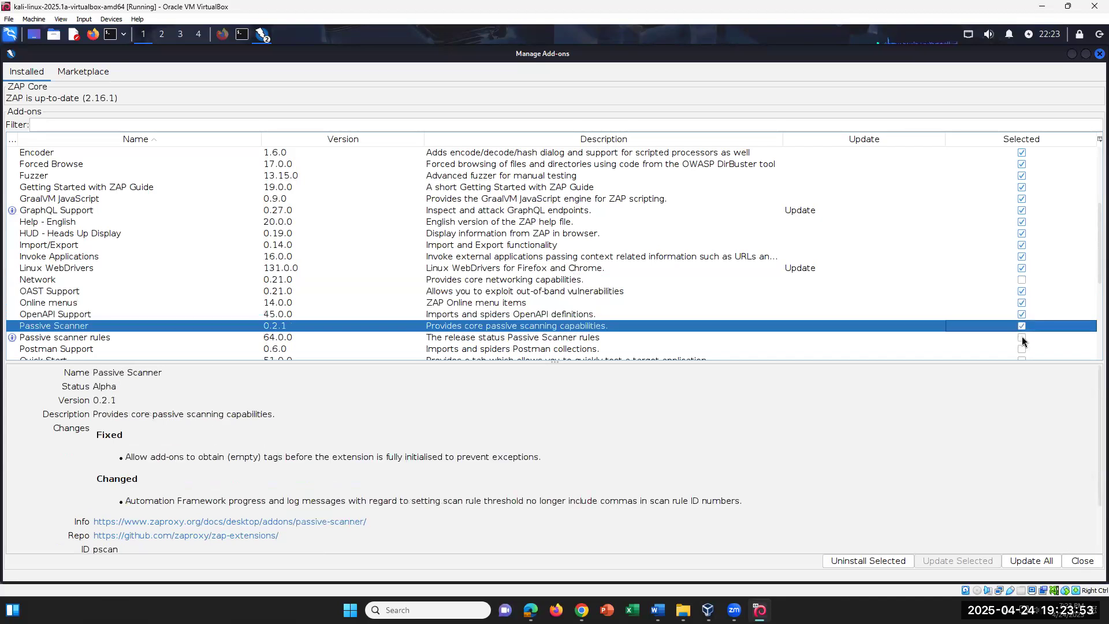
{"action": "left_click", "coordinate": [1022, 337]}
{"action": "left_click", "coordinate": [1022, 349]}
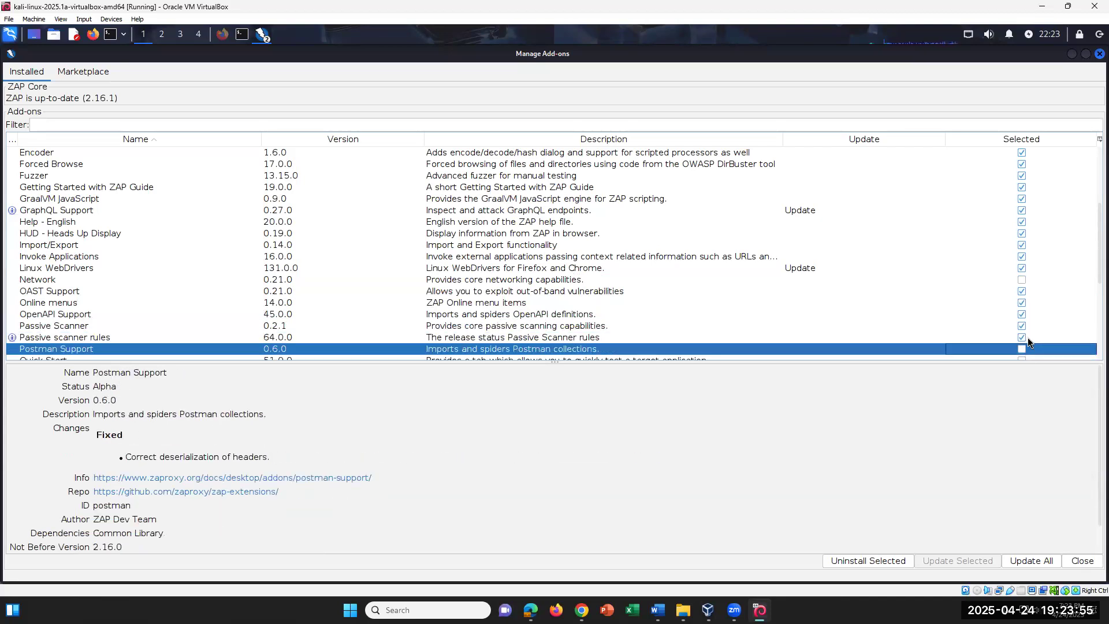
Mark Postman Support through Script Console for updating
{"action": "scroll", "coordinate": [1028, 337], "scroll_direction": "down", "scroll_amount": 2}
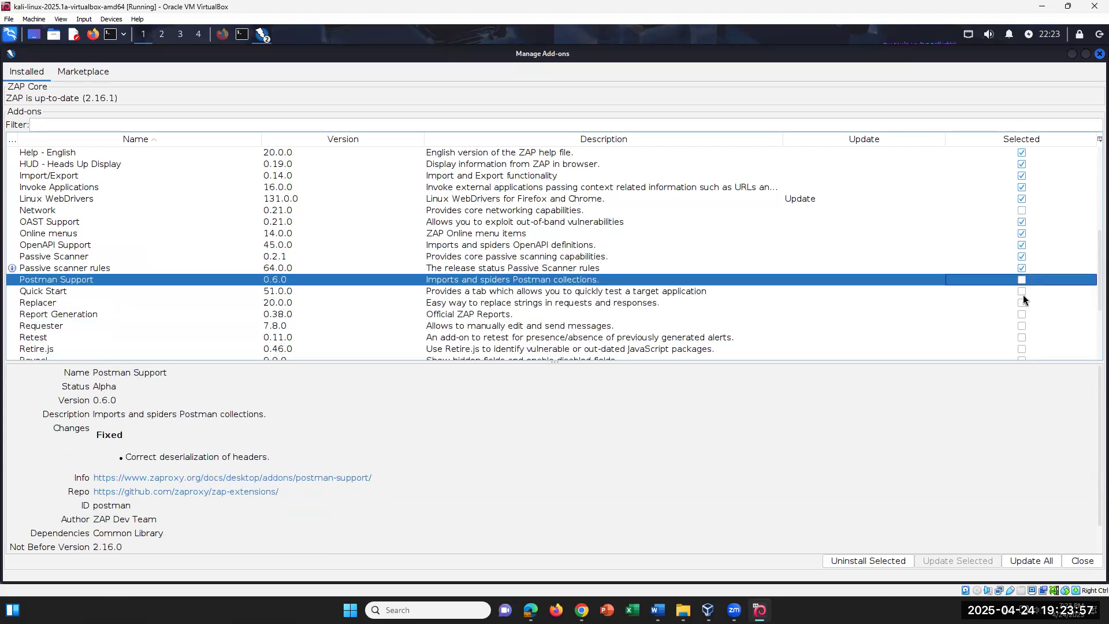
{"action": "left_click", "coordinate": [1021, 280]}
{"action": "left_click", "coordinate": [1022, 291]}
{"action": "left_click", "coordinate": [1022, 303]}
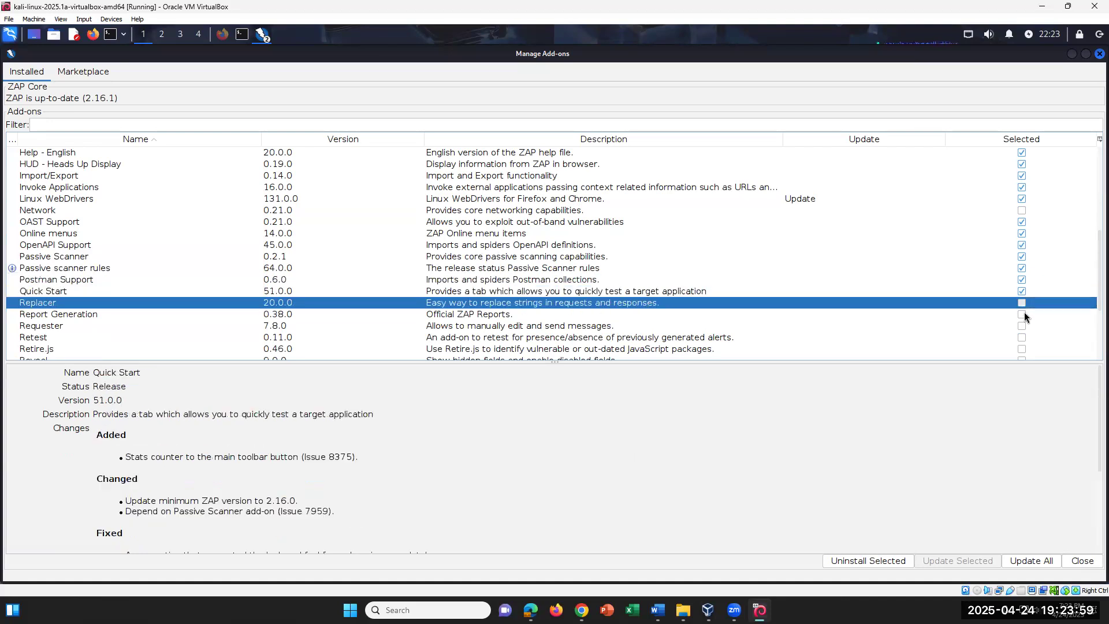
{"action": "left_click", "coordinate": [1022, 314]}
{"action": "left_click", "coordinate": [1022, 326]}
{"action": "left_click", "coordinate": [1022, 338]}
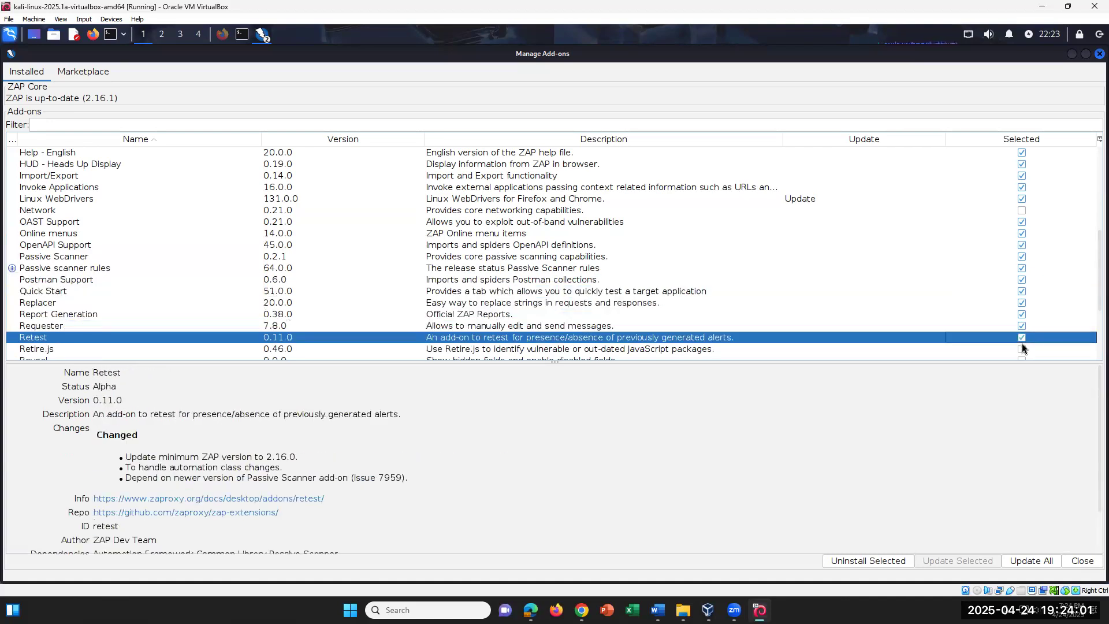
{"action": "left_click", "coordinate": [1022, 336]}
{"action": "left_click", "coordinate": [1022, 349]}
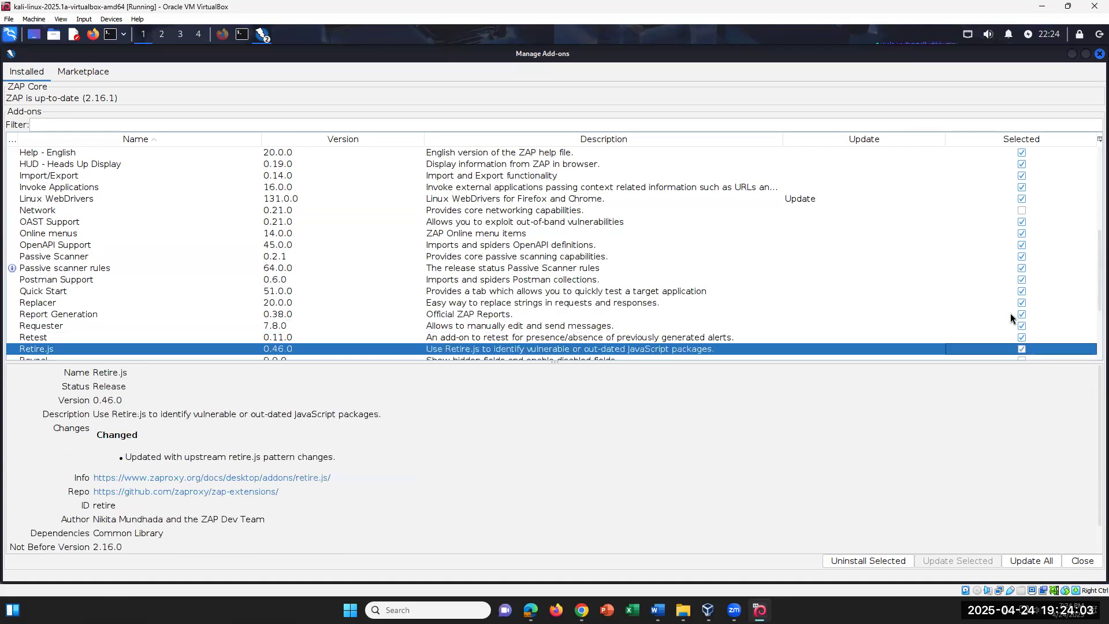
{"action": "scroll", "coordinate": [1010, 313], "scroll_direction": "down", "scroll_amount": 2}
{"action": "scroll", "coordinate": [1010, 317], "scroll_direction": "down", "scroll_amount": 2}
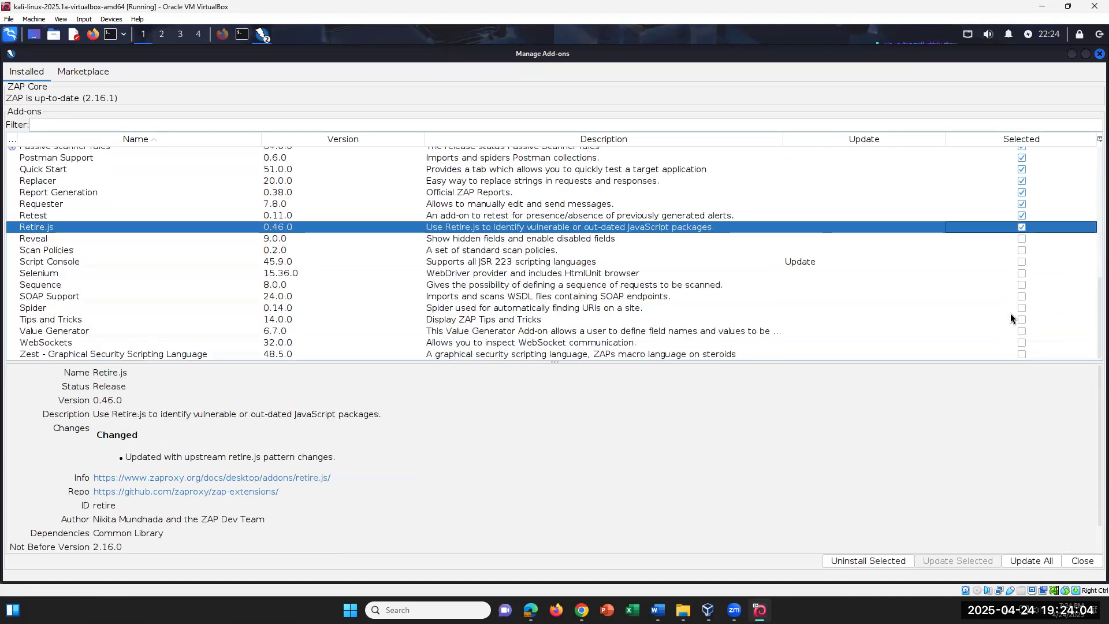
{"action": "left_click", "coordinate": [1021, 239]}
{"action": "left_click", "coordinate": [1022, 250]}
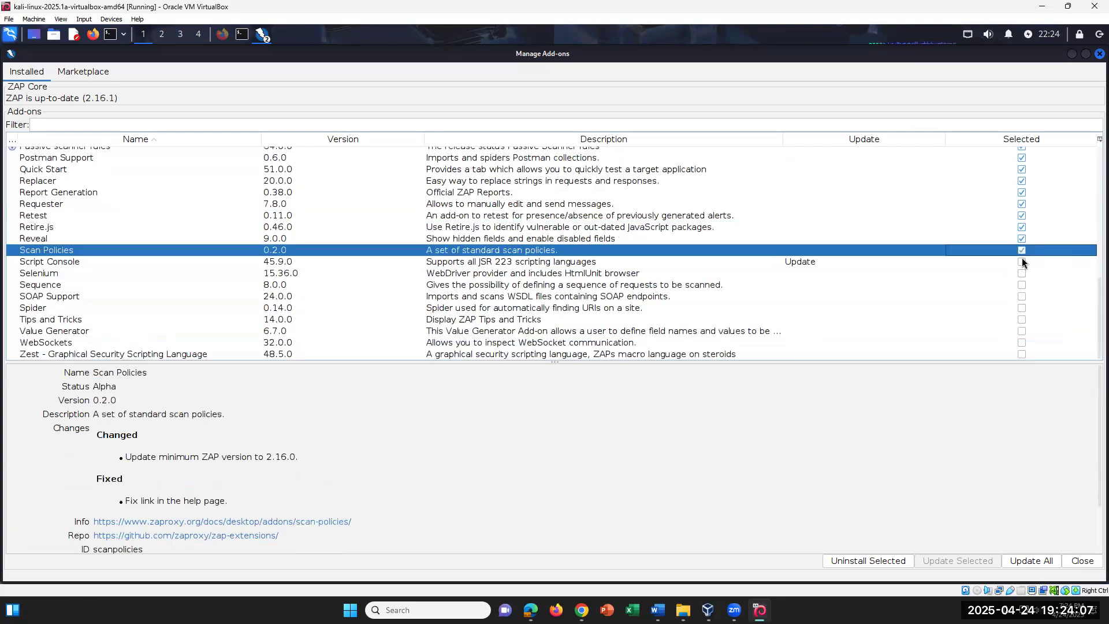
{"action": "left_click", "coordinate": [1022, 261]}
Mark Selenium, Sequence, SOAP Support, Spider, Tips and Tricks, Value Generator, WebSockets and Zest for updating
{"action": "left_click", "coordinate": [1021, 274]}
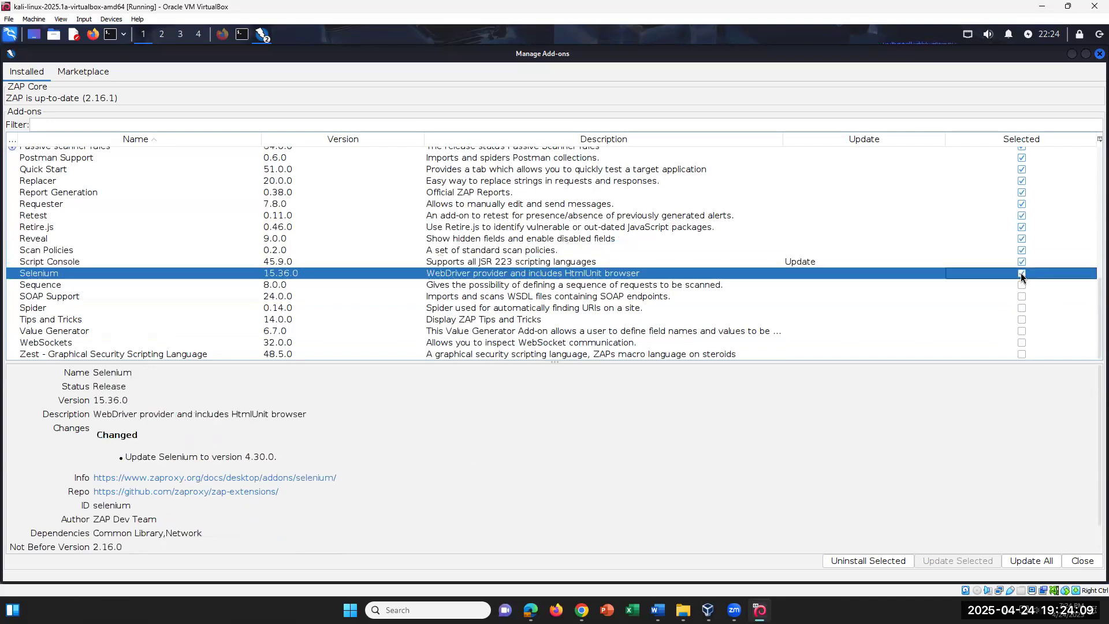
{"action": "left_click", "coordinate": [1022, 287]}
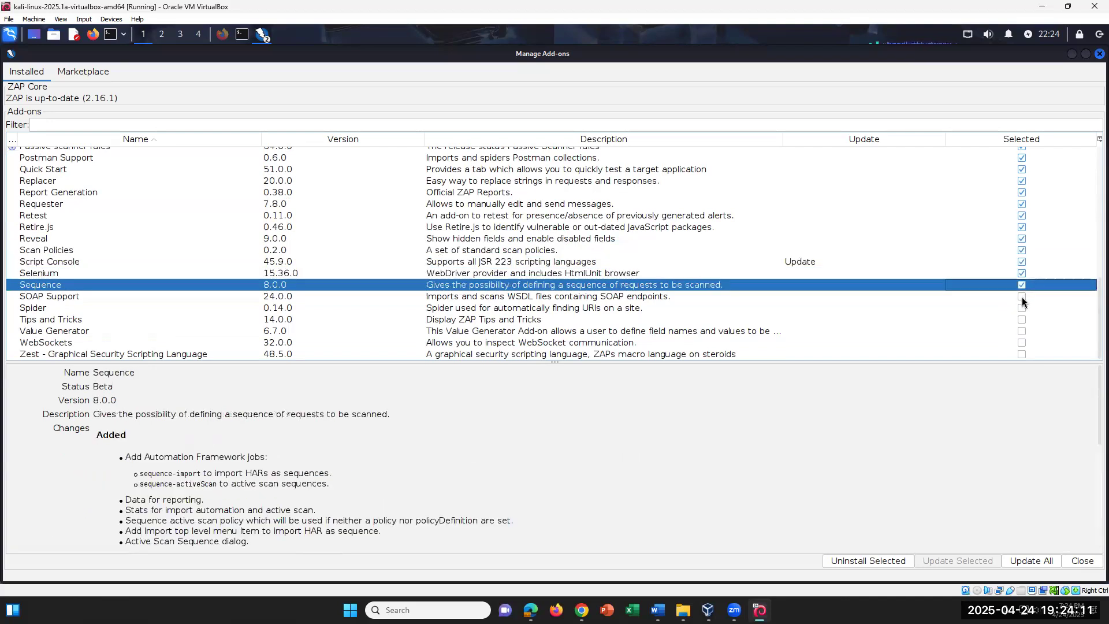
{"action": "left_click", "coordinate": [1022, 297]}
{"action": "left_click", "coordinate": [1020, 308]}
{"action": "left_click", "coordinate": [1021, 320]}
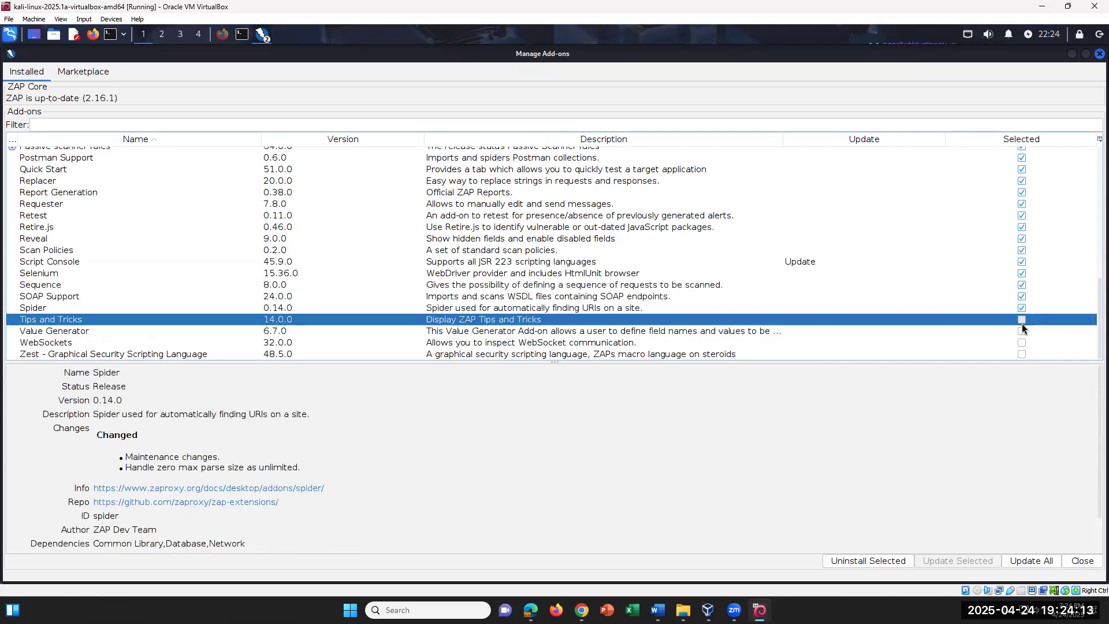
{"action": "left_click", "coordinate": [1021, 332]}
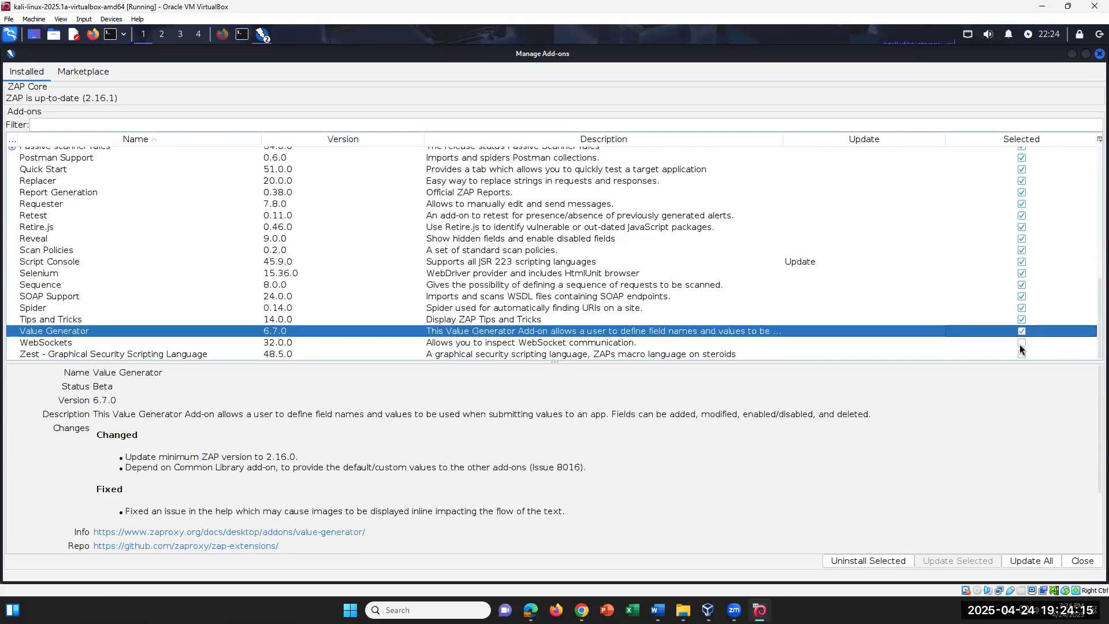
{"action": "left_click", "coordinate": [1021, 343]}
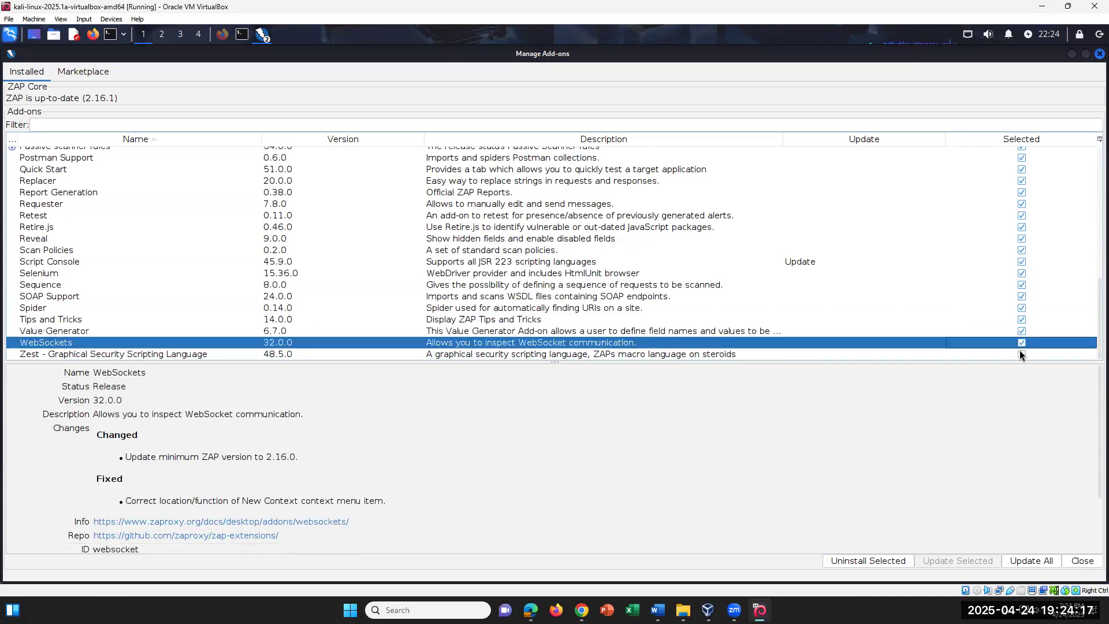
{"action": "left_click", "coordinate": [1021, 354]}
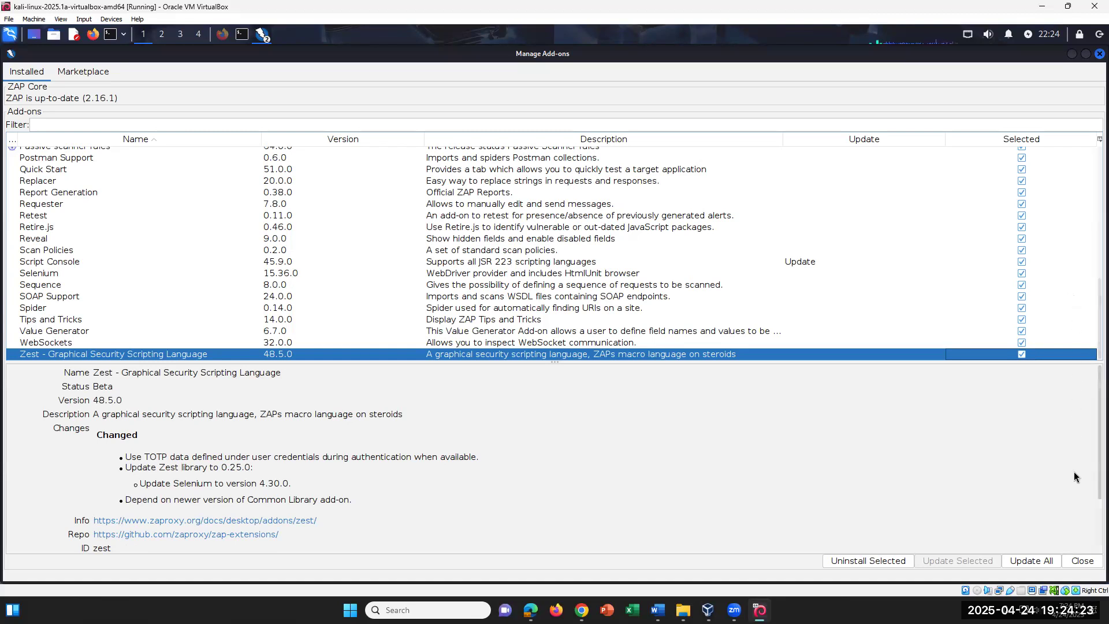
Run Update All on the selected add-ons, also installing the optional Custom Payloads add-on
{"action": "left_click", "coordinate": [1031, 561]}
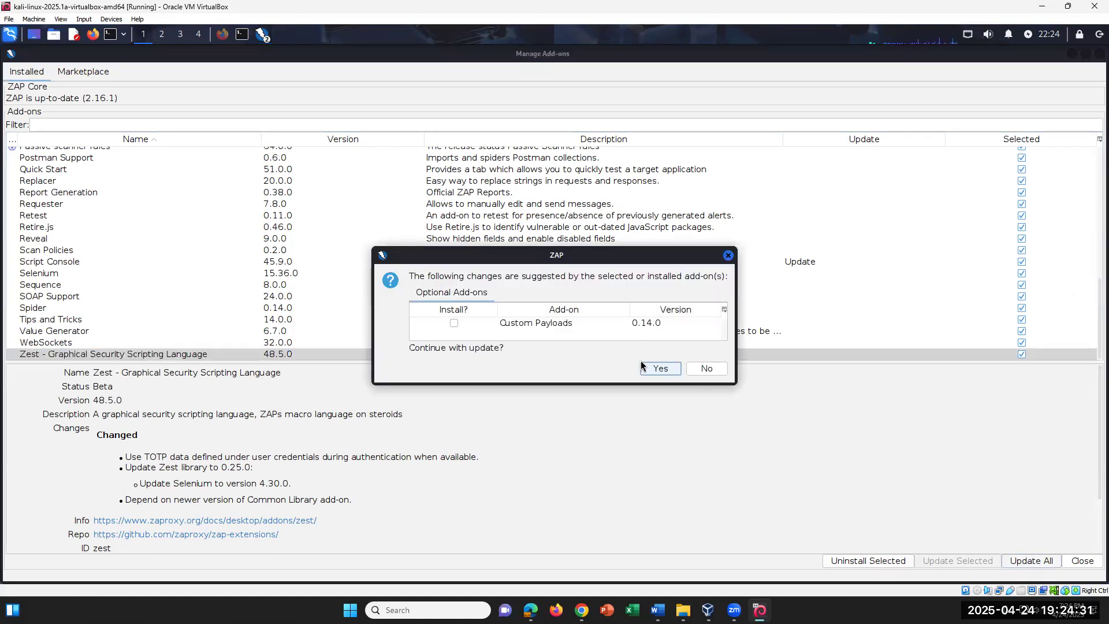
{"action": "left_click", "coordinate": [454, 324]}
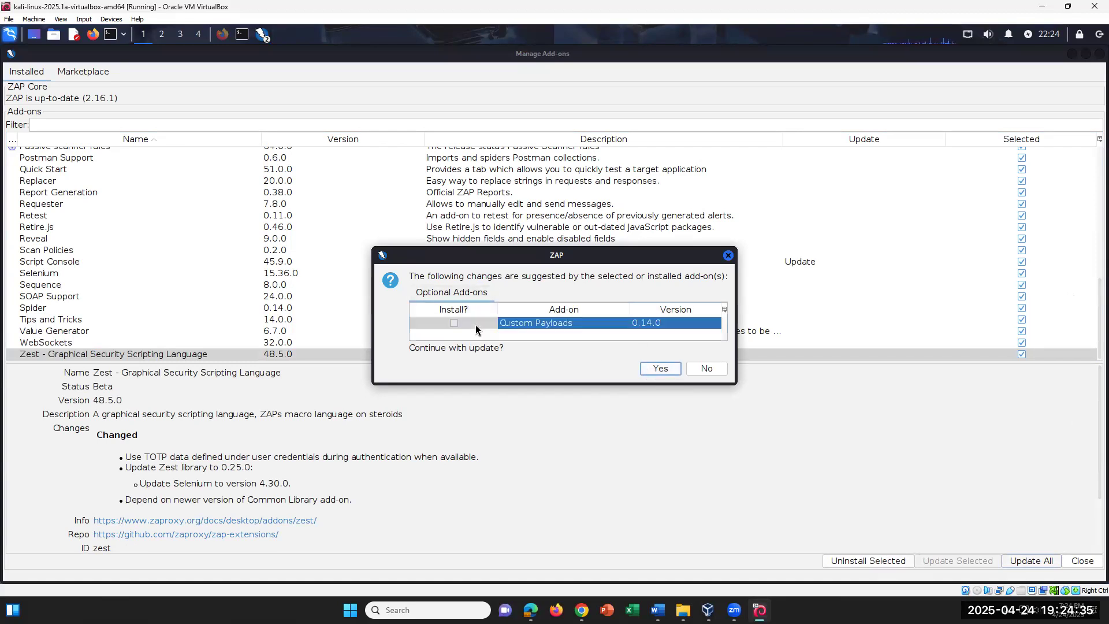
{"action": "left_click", "coordinate": [662, 369]}
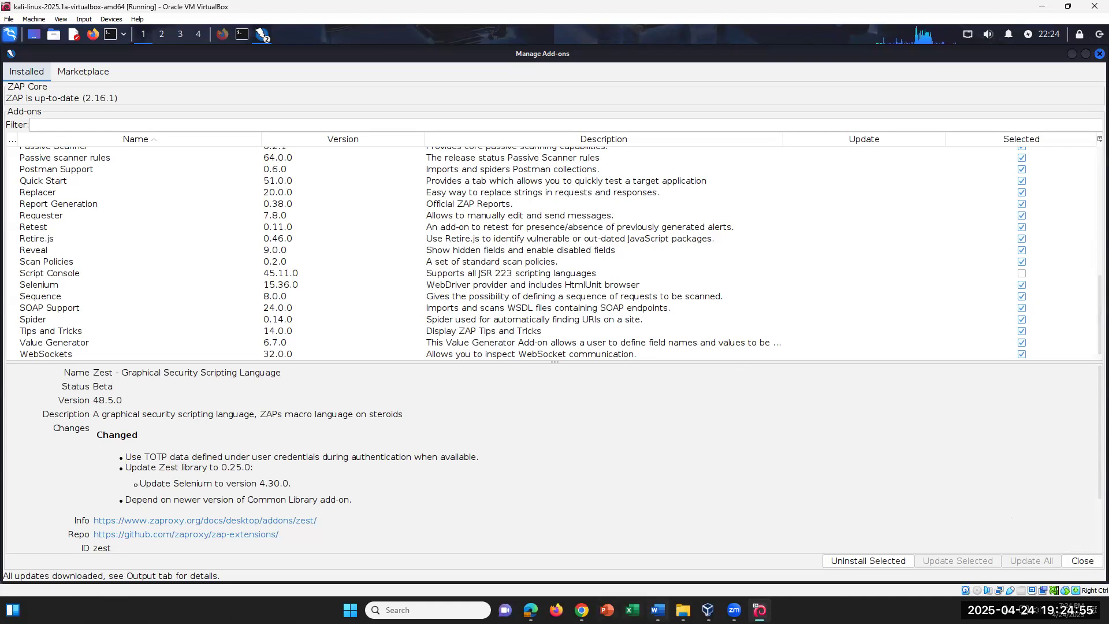
{"action": "left_click", "coordinate": [657, 610]}
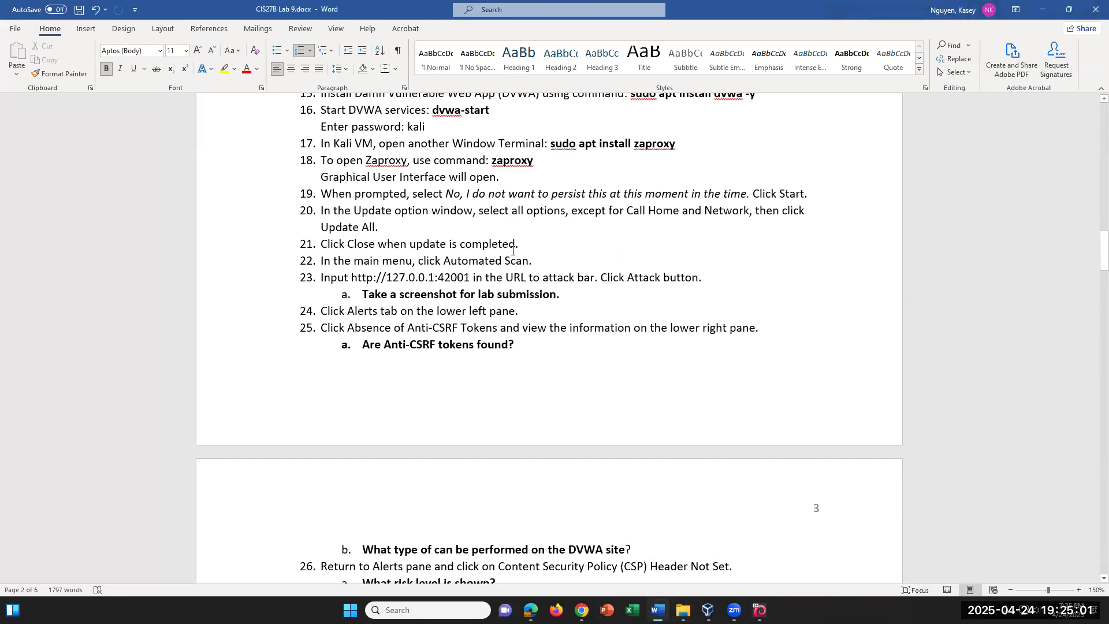
Mark the post-update Close step in the lab document and check ZAP in the Kali VM
{"action": "left_click", "coordinate": [531, 240]}
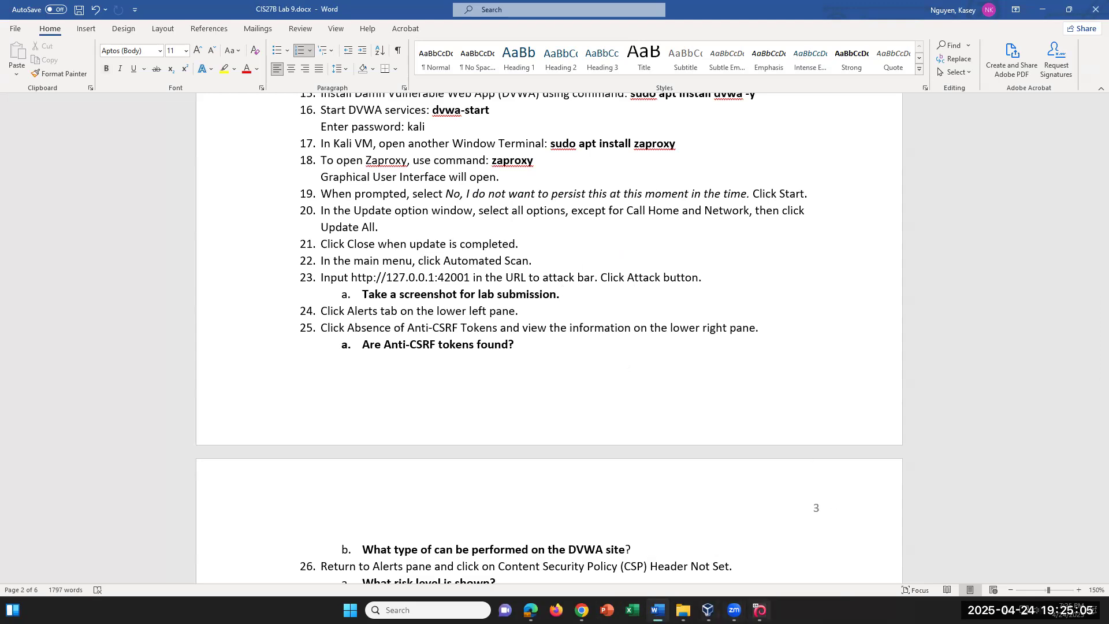
{"action": "key", "text": "alt+Tab"}
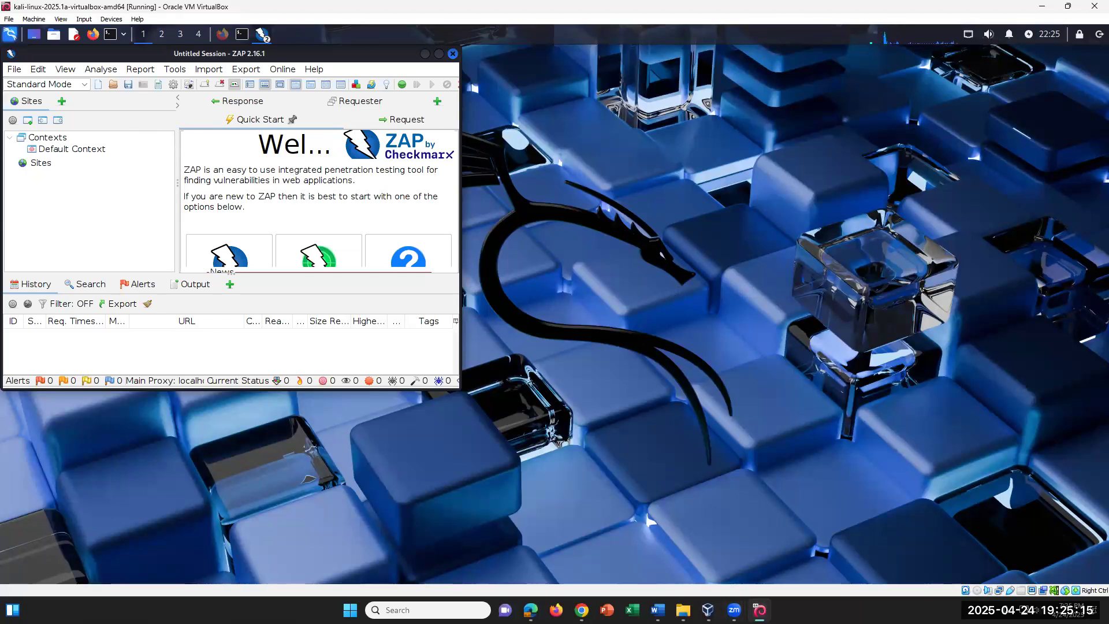
{"action": "key", "text": "alt+Tab"}
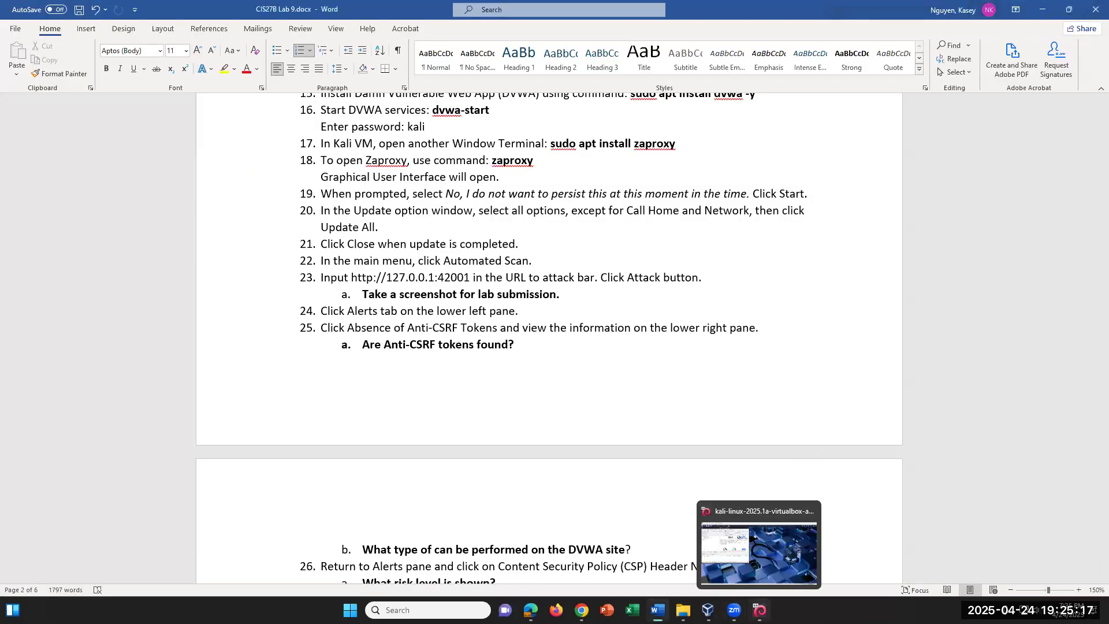
{"action": "left_click", "coordinate": [760, 610]}
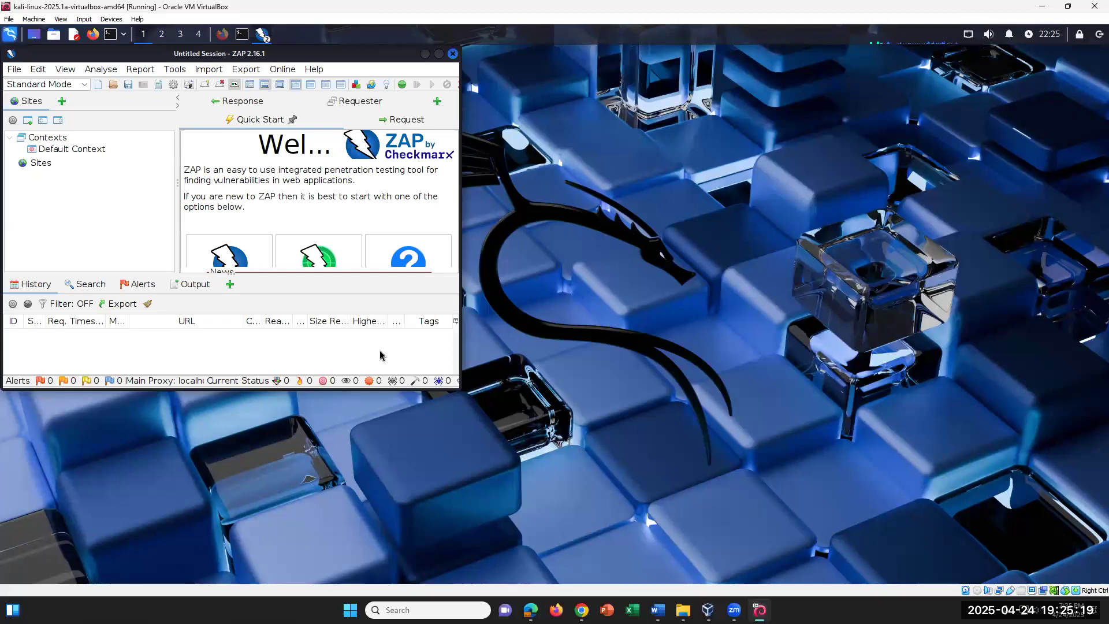
{"action": "left_click", "coordinate": [677, 494]}
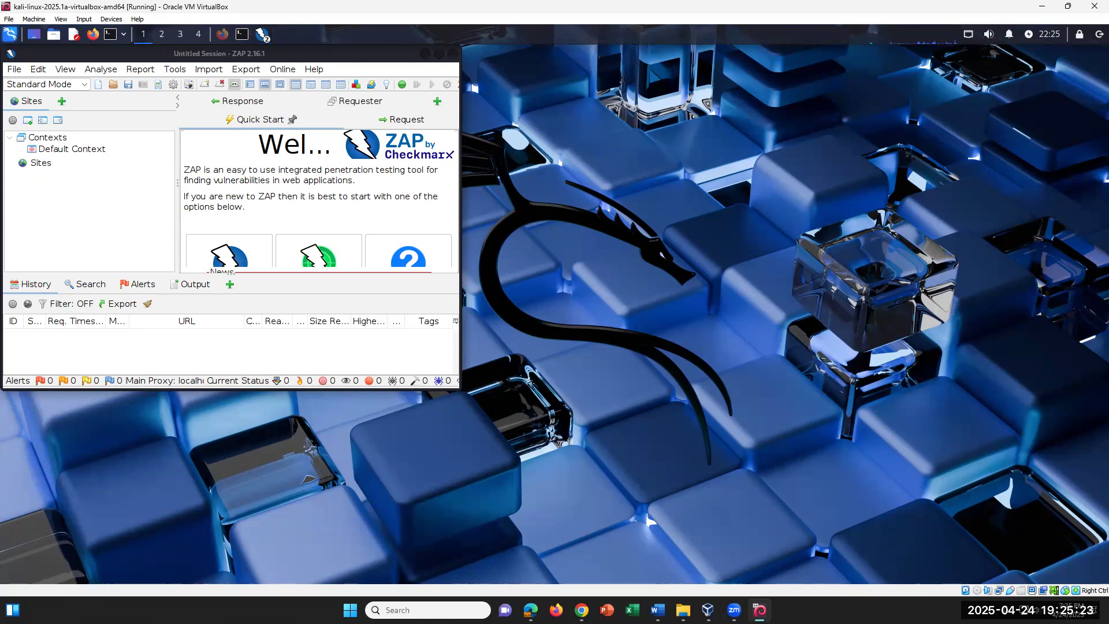
{"action": "left_click", "coordinate": [658, 610]}
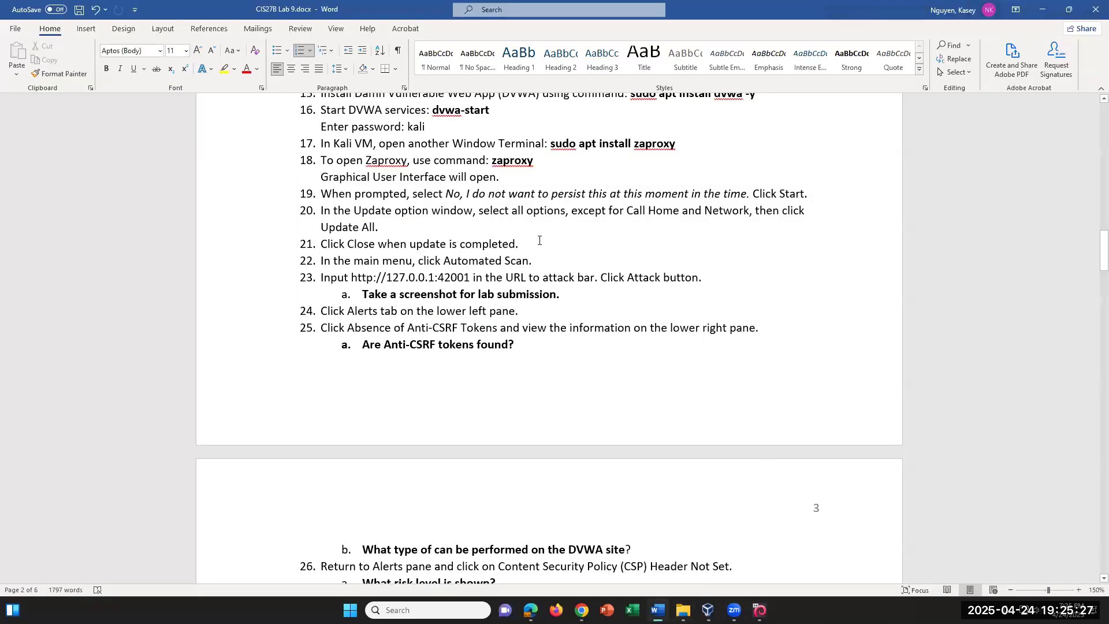
{"action": "left_click_drag", "start_coordinate": [552, 259], "coordinate": [323, 261]}
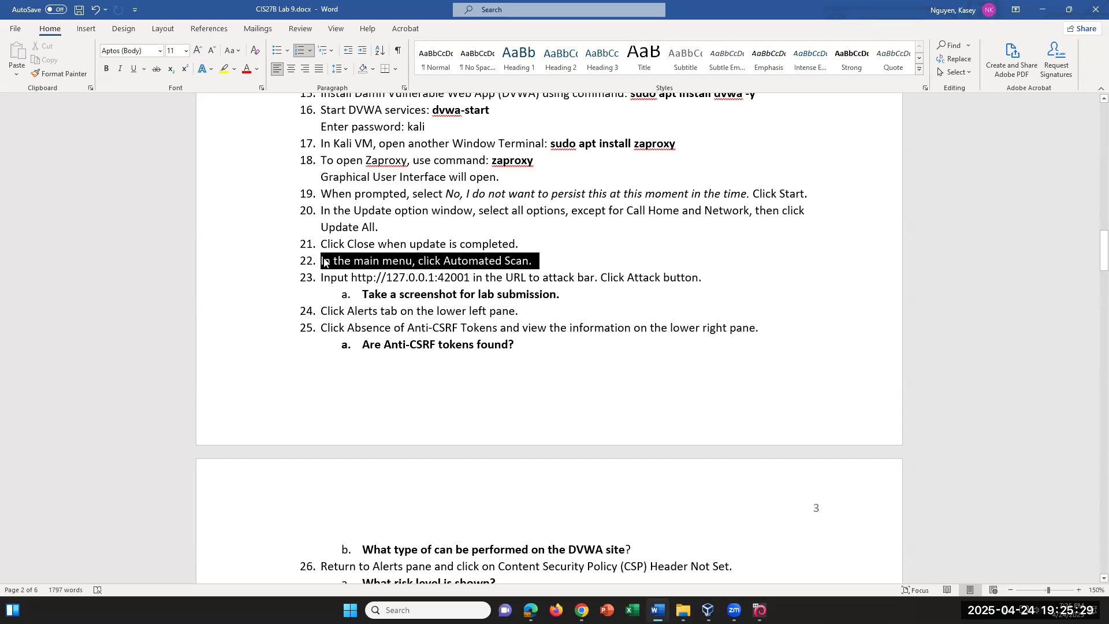
{"action": "left_click", "coordinate": [558, 250]}
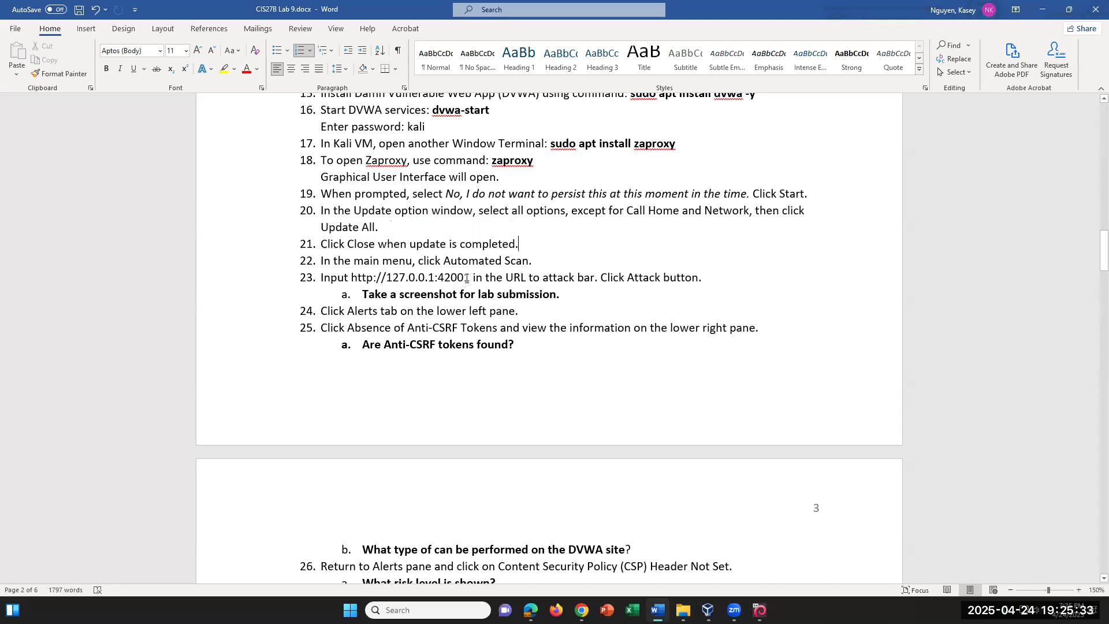
{"action": "left_click_drag", "start_coordinate": [470, 277], "coordinate": [352, 277]}
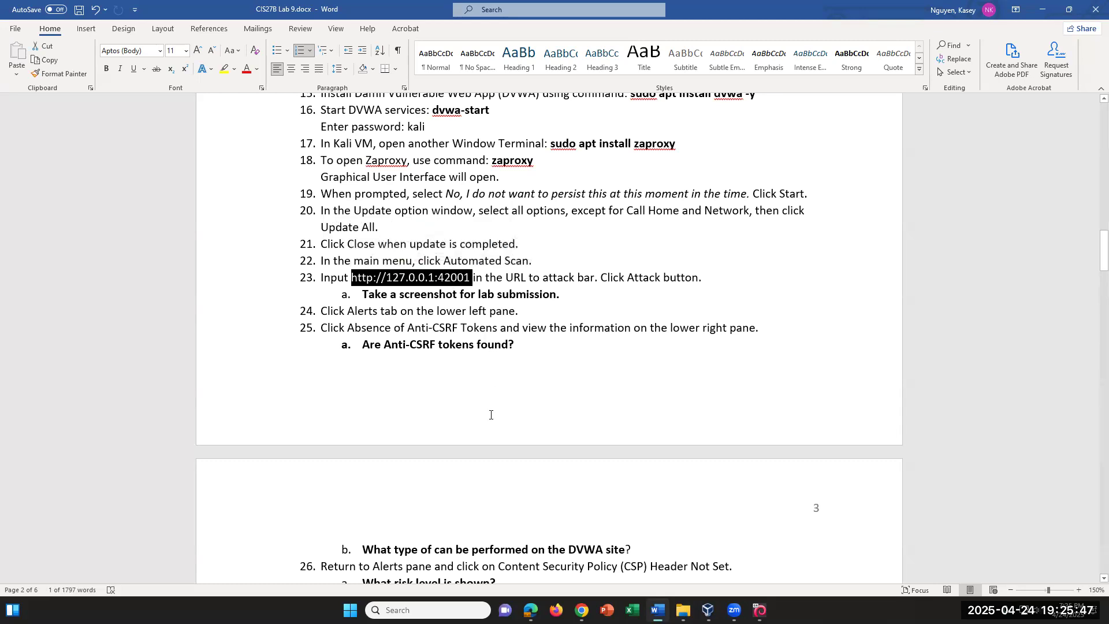
{"action": "left_click", "coordinate": [760, 610]}
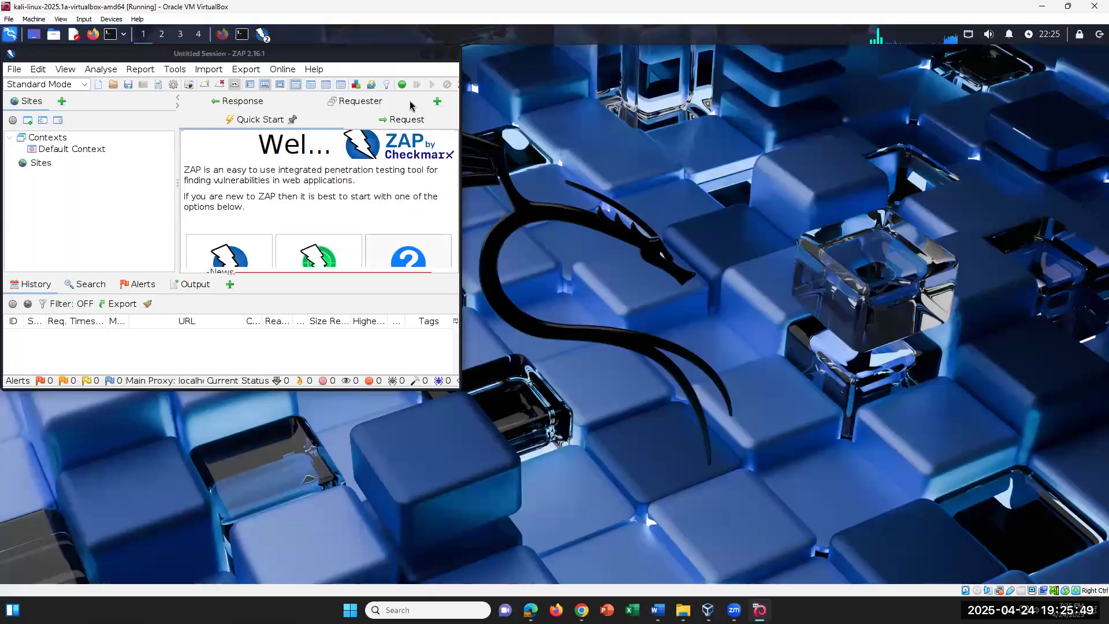
{"action": "left_click", "coordinate": [432, 55]}
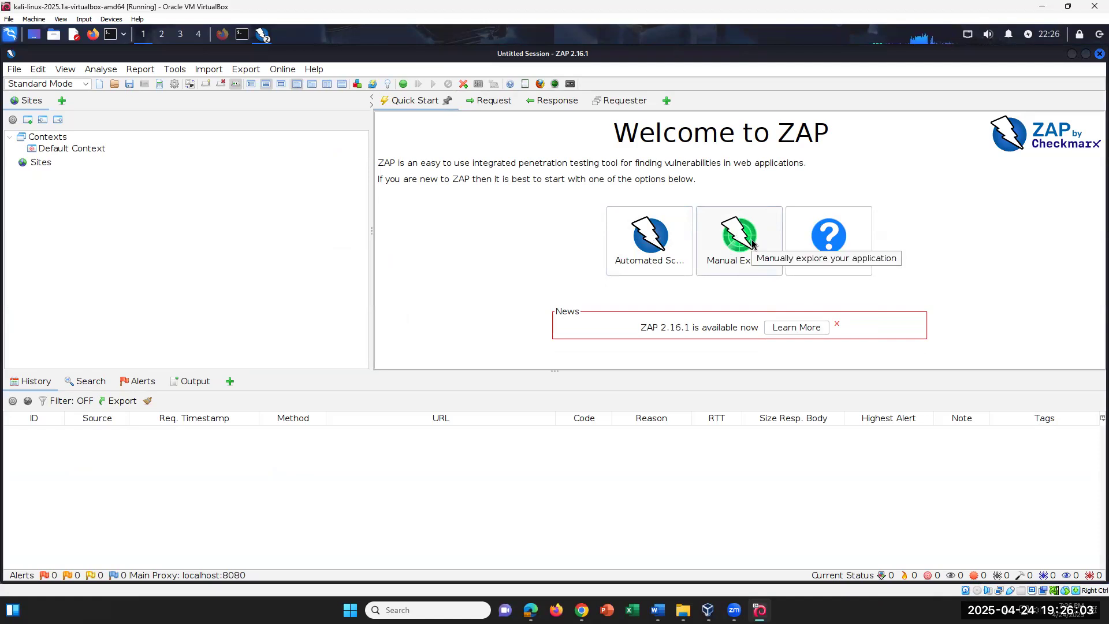
{"action": "left_click", "coordinate": [647, 242]}
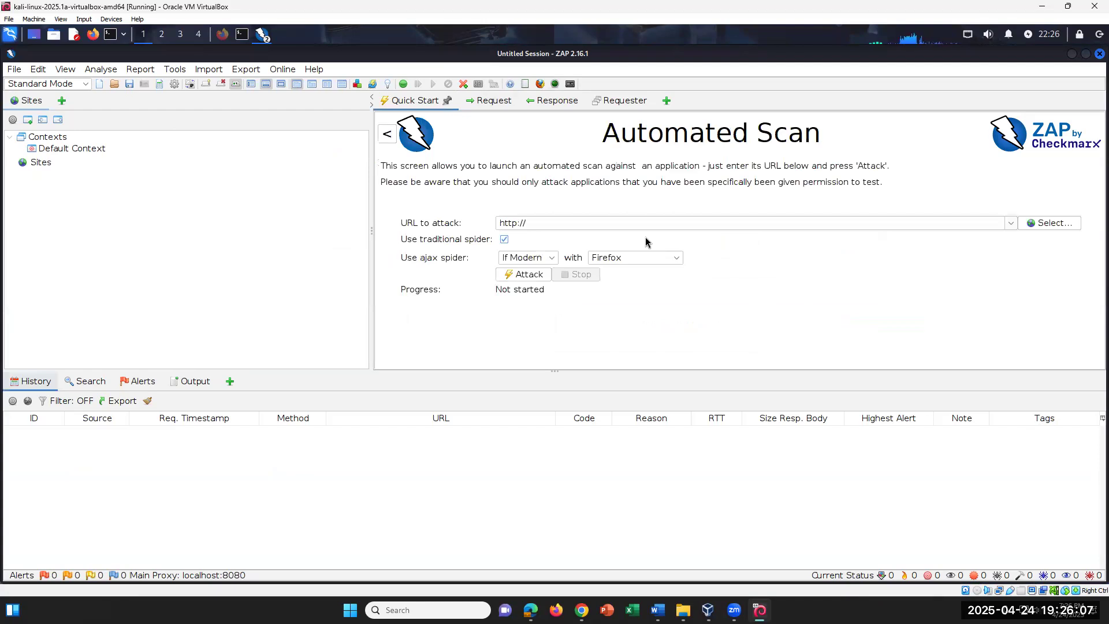
{"action": "left_click", "coordinate": [562, 222]}
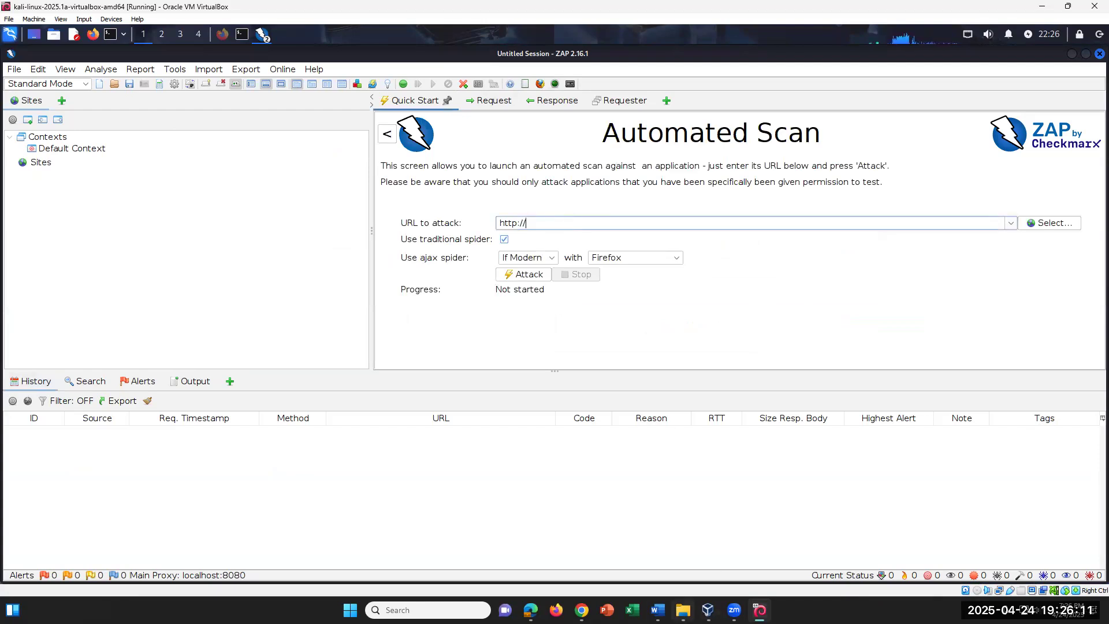
{"action": "left_click", "coordinate": [658, 610]}
{"action": "left_click", "coordinate": [658, 610]}
{"action": "type", "text": "127.0.0.1:42001"}
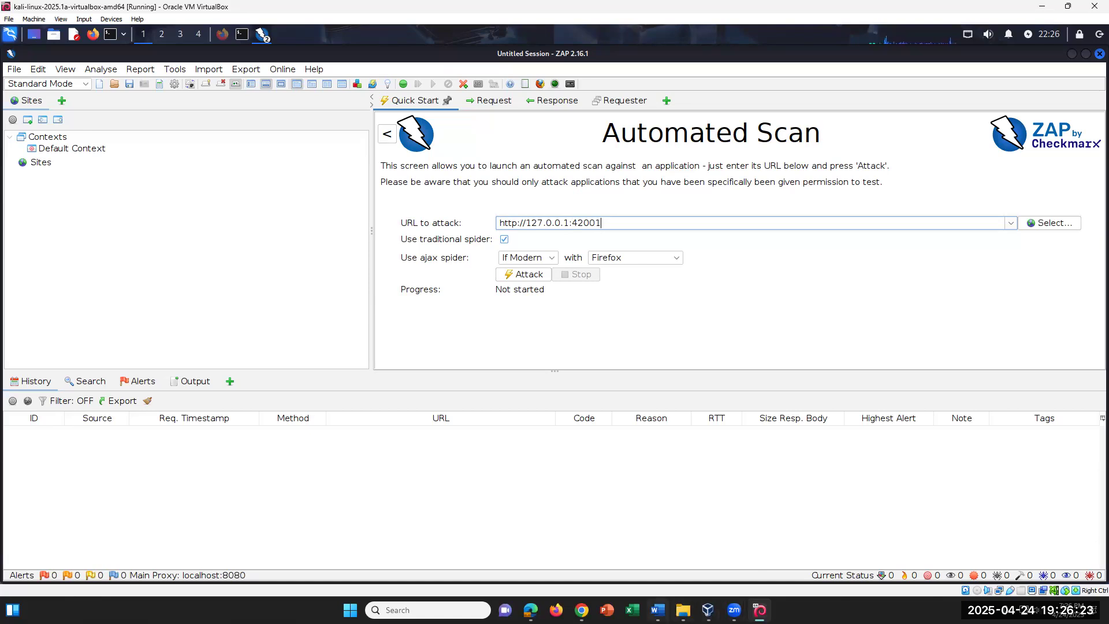
{"action": "left_click", "coordinate": [658, 610]}
{"action": "key", "text": "alt+Tab"}
{"action": "left_click", "coordinate": [532, 276]}
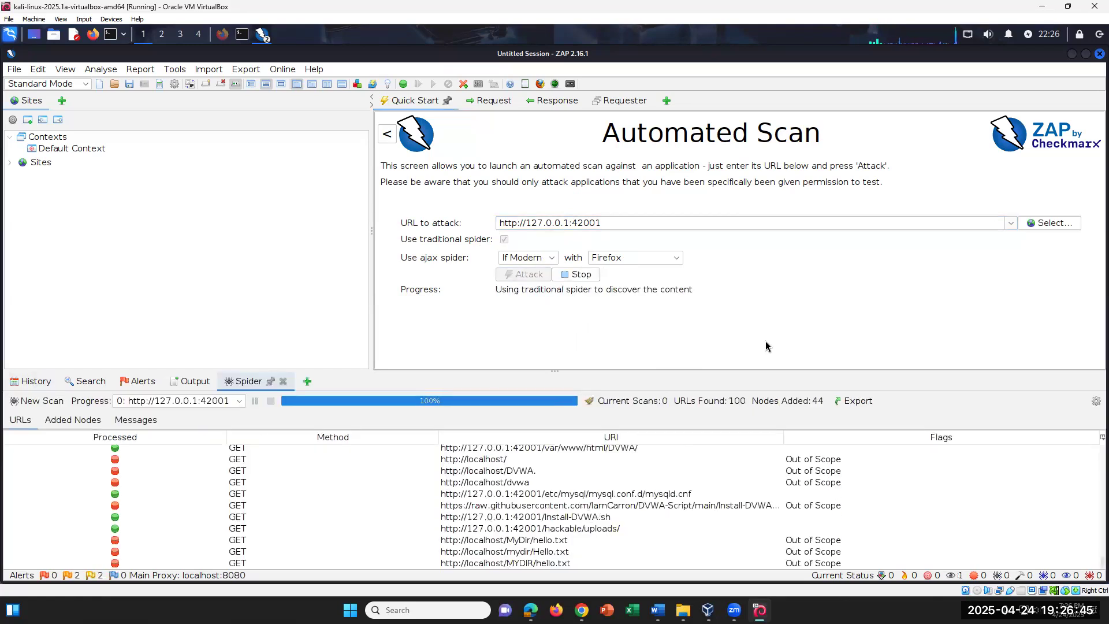
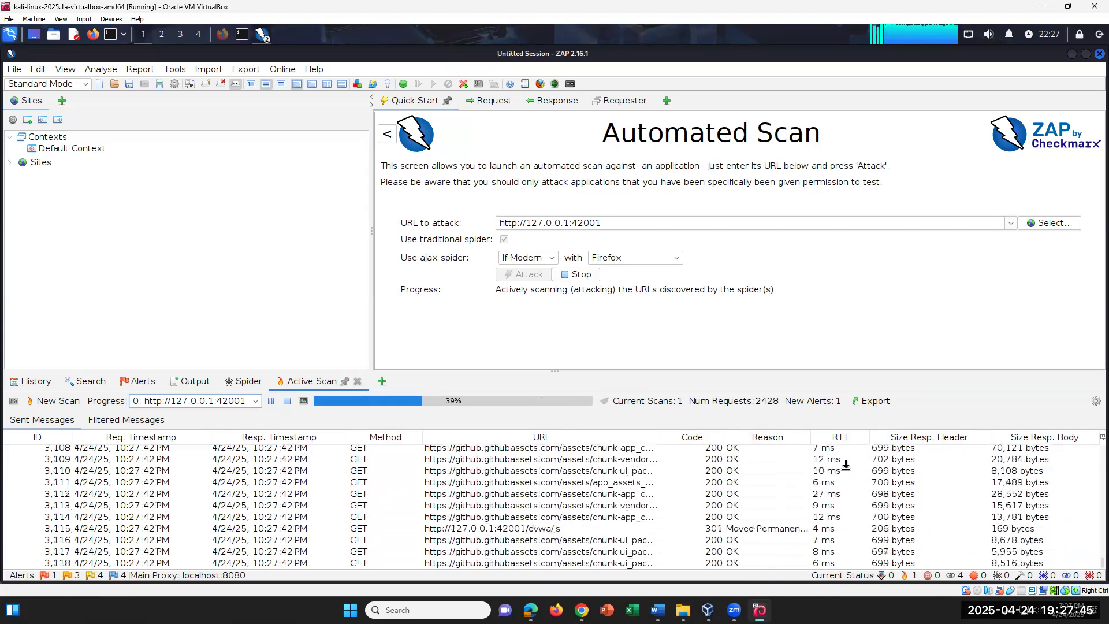
Glance at step 23 in the lab document, then show the scan's Alerts list in ZAP
{"action": "key", "text": "alt+Tab"}
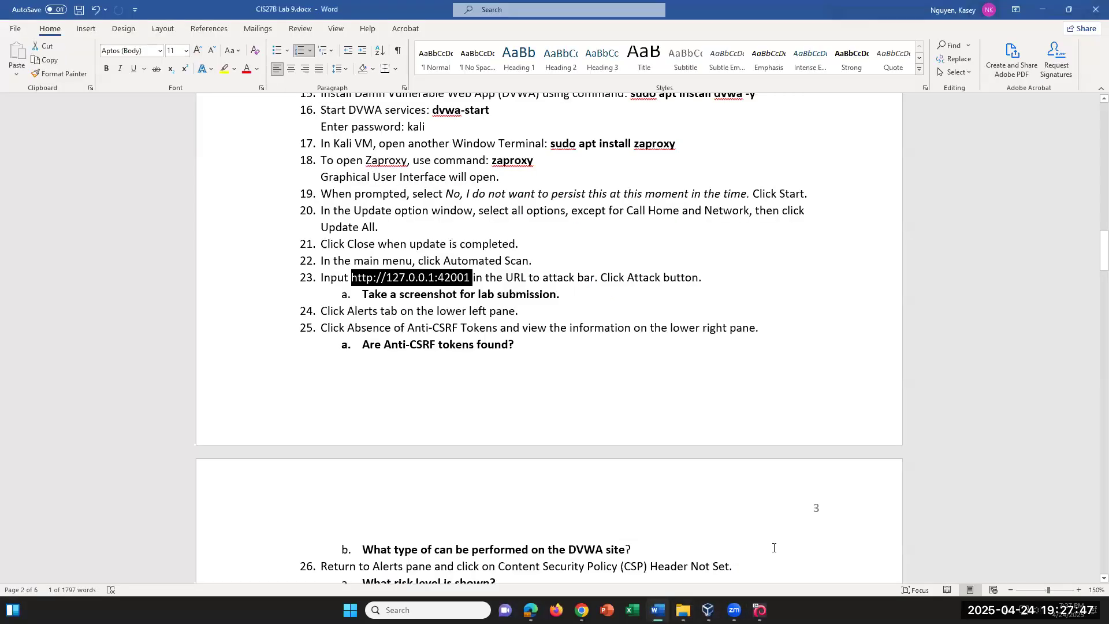
{"action": "left_click", "coordinate": [611, 296]}
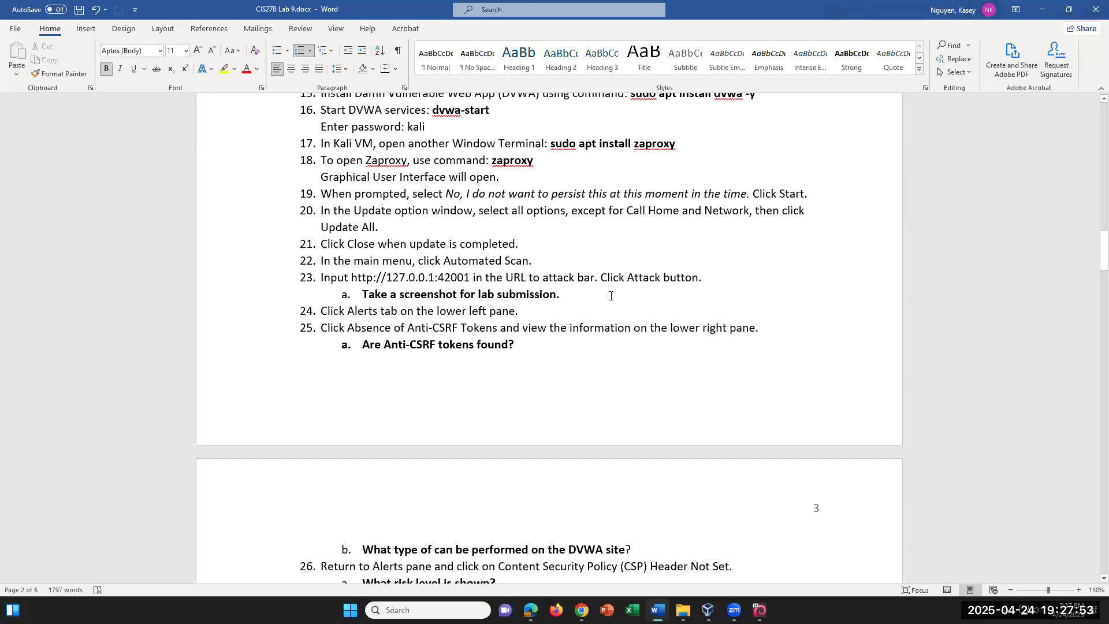
{"action": "mouse_move", "coordinate": [761, 609]}
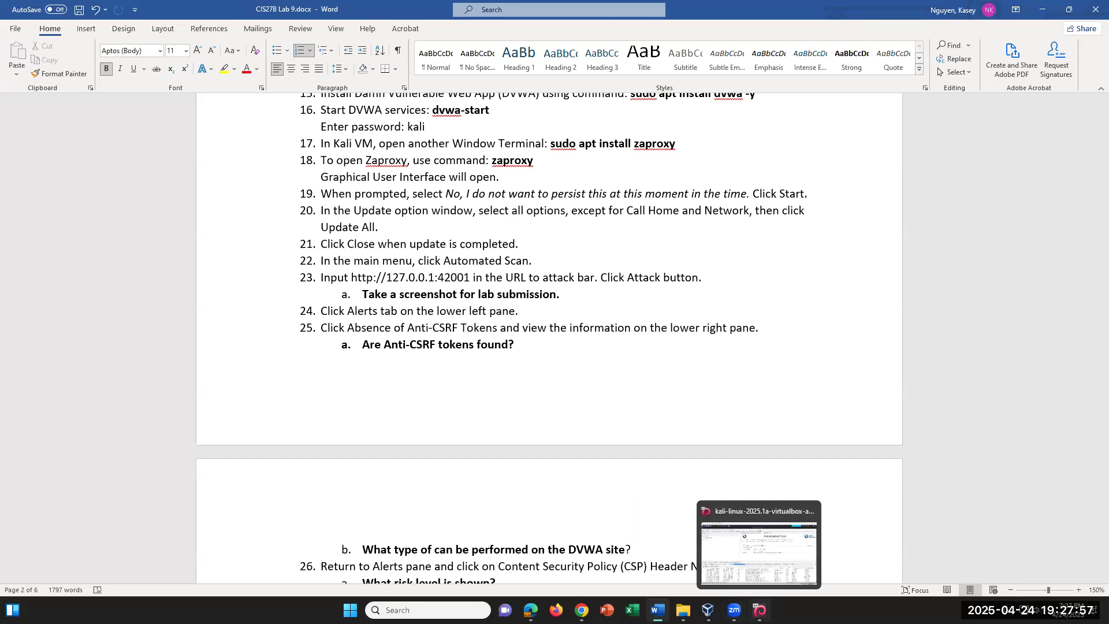
{"action": "left_click", "coordinate": [761, 610]}
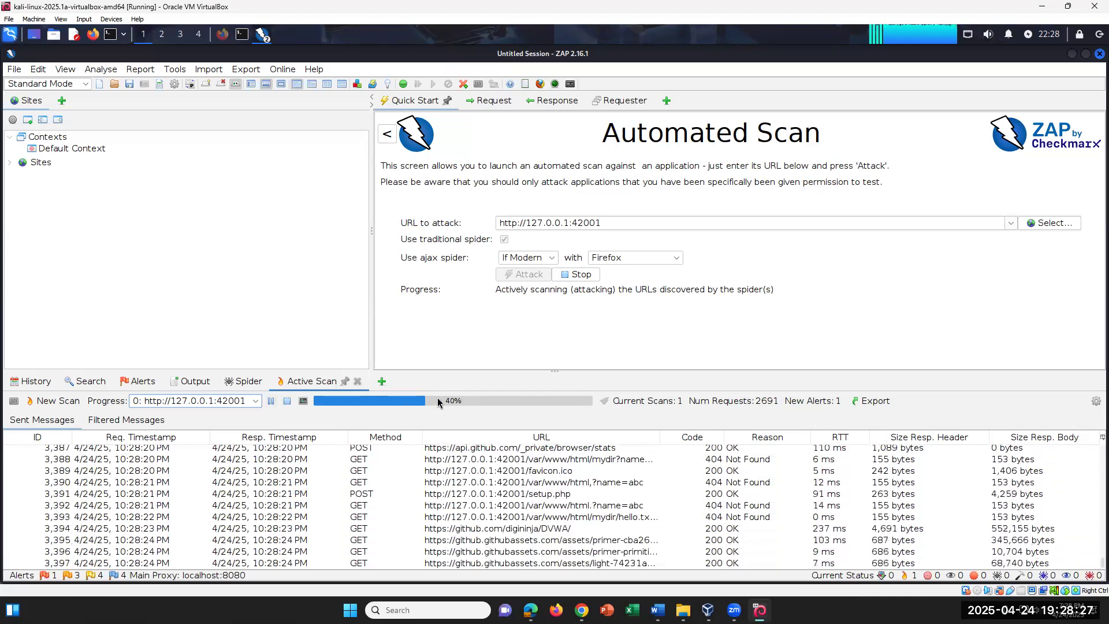
{"action": "left_click", "coordinate": [141, 381]}
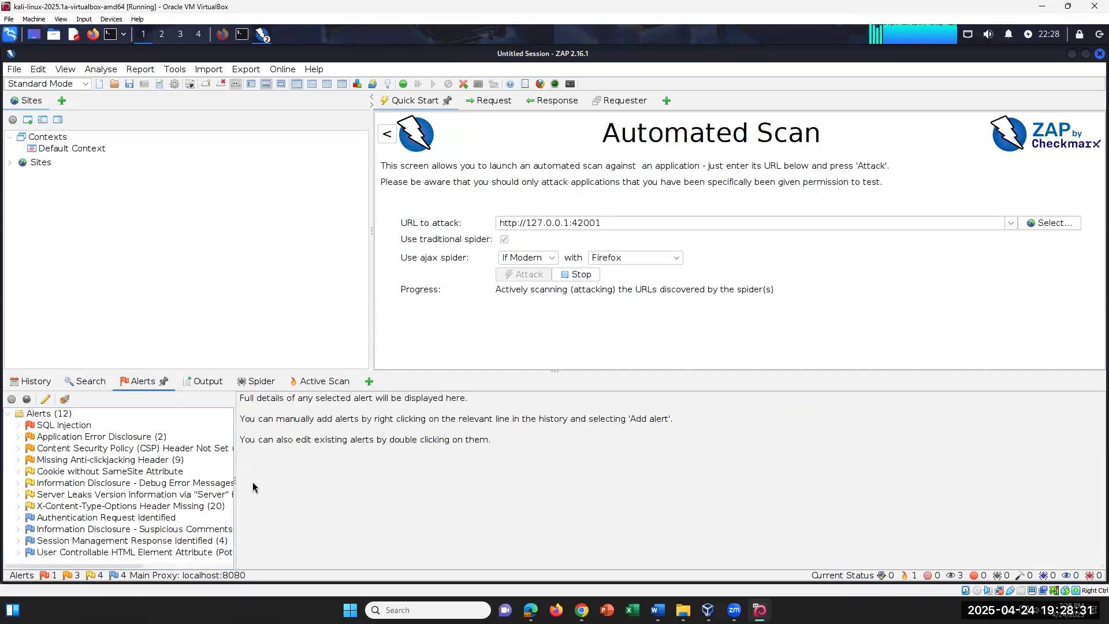
{"action": "left_click", "coordinate": [18, 448]}
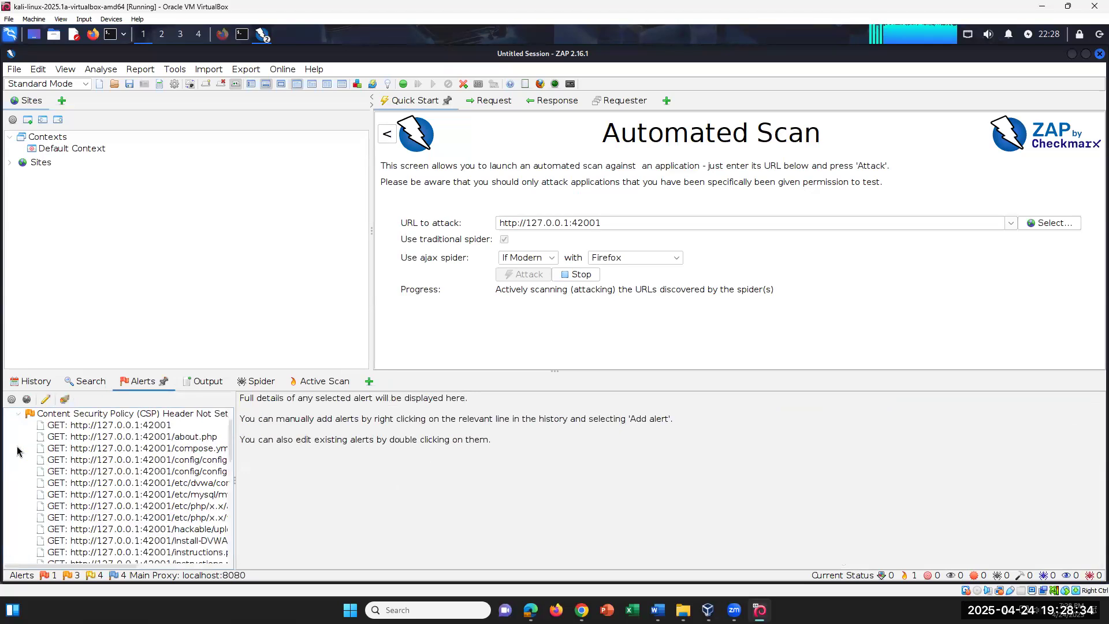
{"action": "left_click", "coordinate": [19, 414]}
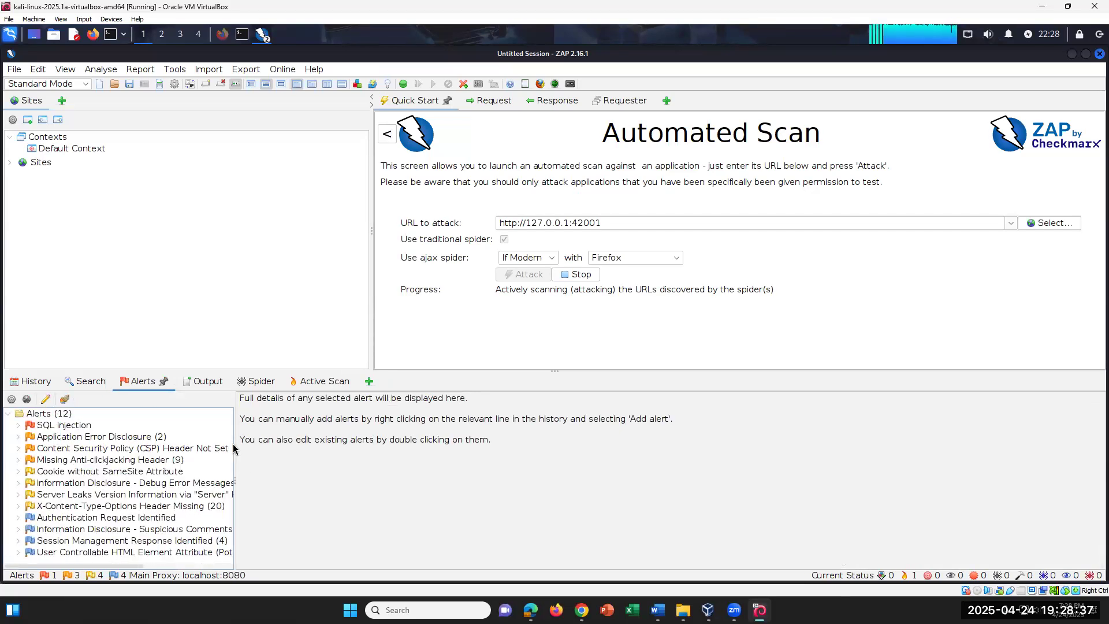
{"action": "left_click_drag", "start_coordinate": [233, 441], "coordinate": [326, 438]}
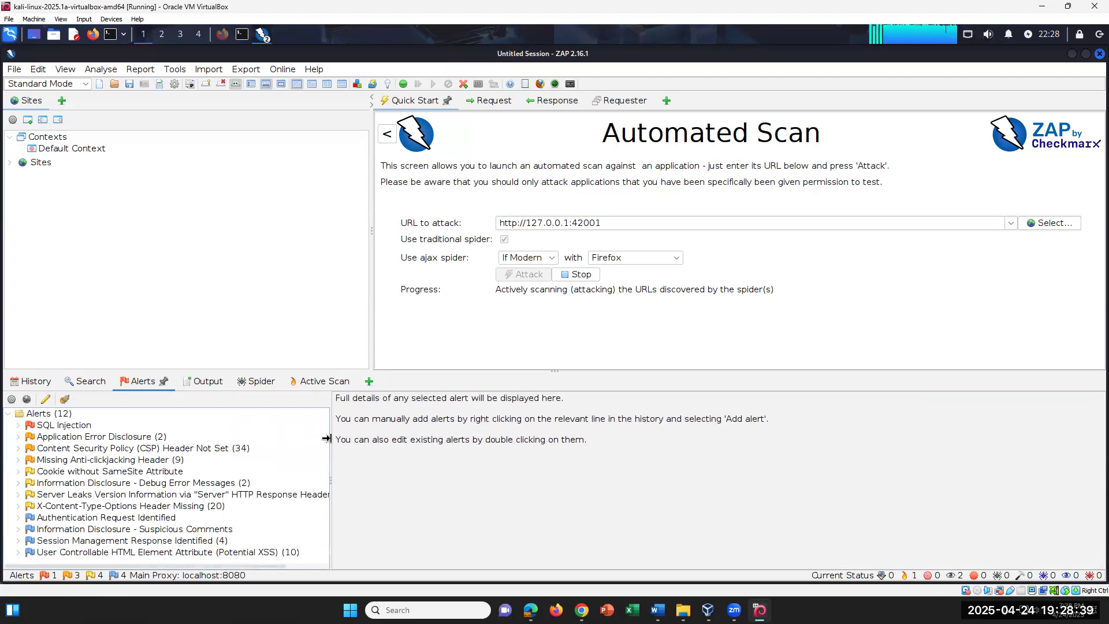
{"action": "left_click", "coordinate": [18, 449]}
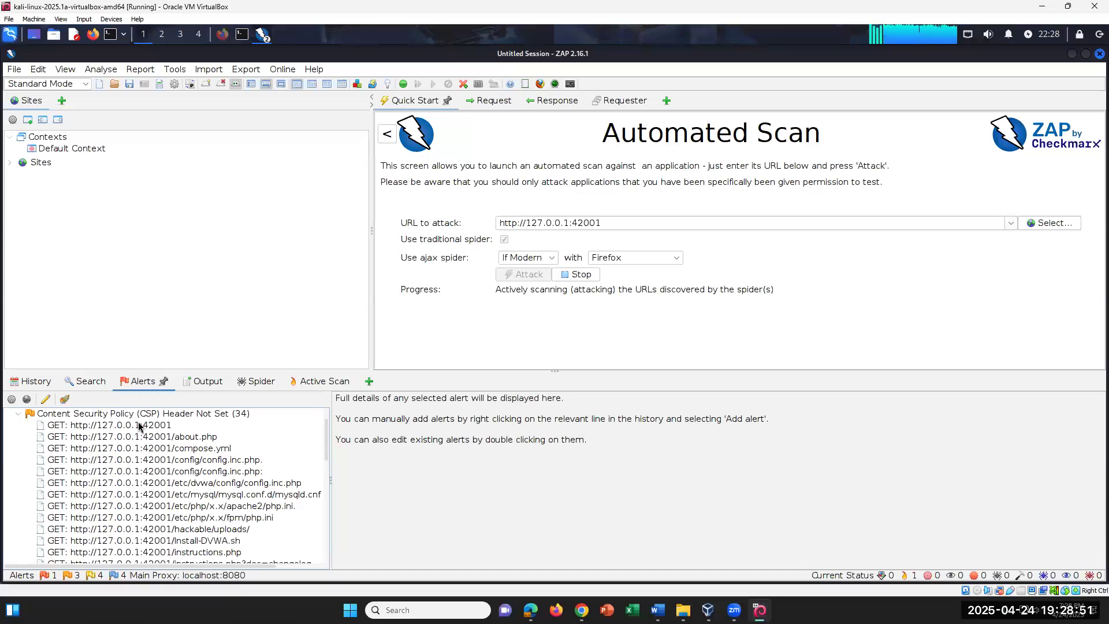
{"action": "left_click", "coordinate": [64, 428]}
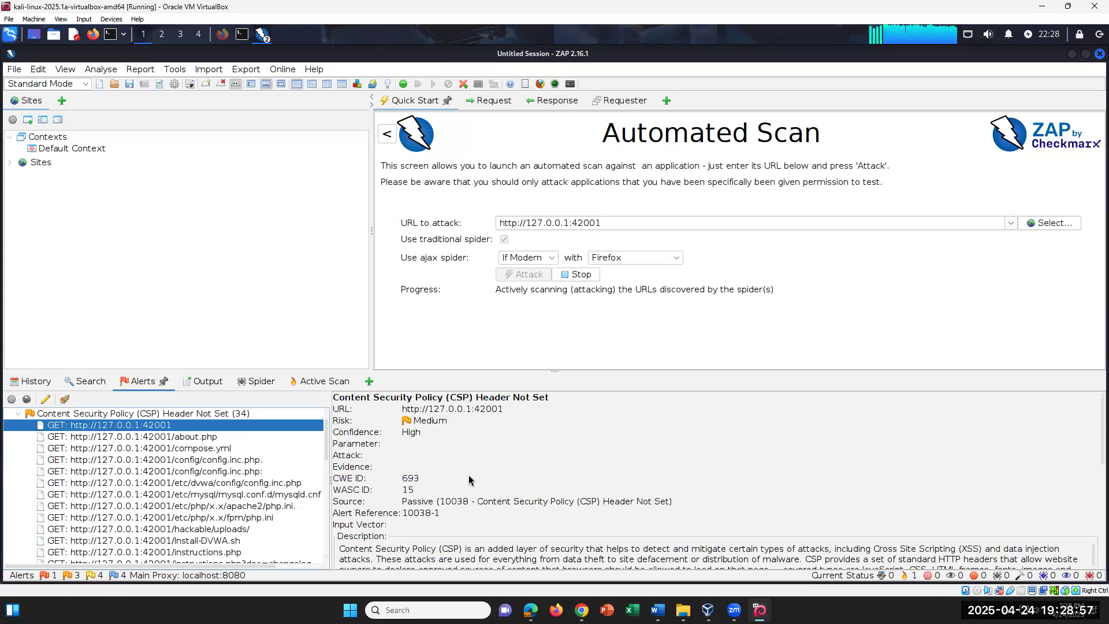
{"action": "scroll", "coordinate": [470, 479], "scroll_direction": "down", "scroll_amount": 3}
{"action": "scroll", "coordinate": [469, 480], "scroll_direction": "up", "scroll_amount": 3}
Step through the CSP alert's URLs, including about.php and php.ini, then collapse the group
{"action": "left_click", "coordinate": [164, 436]}
{"action": "left_click", "coordinate": [178, 426]}
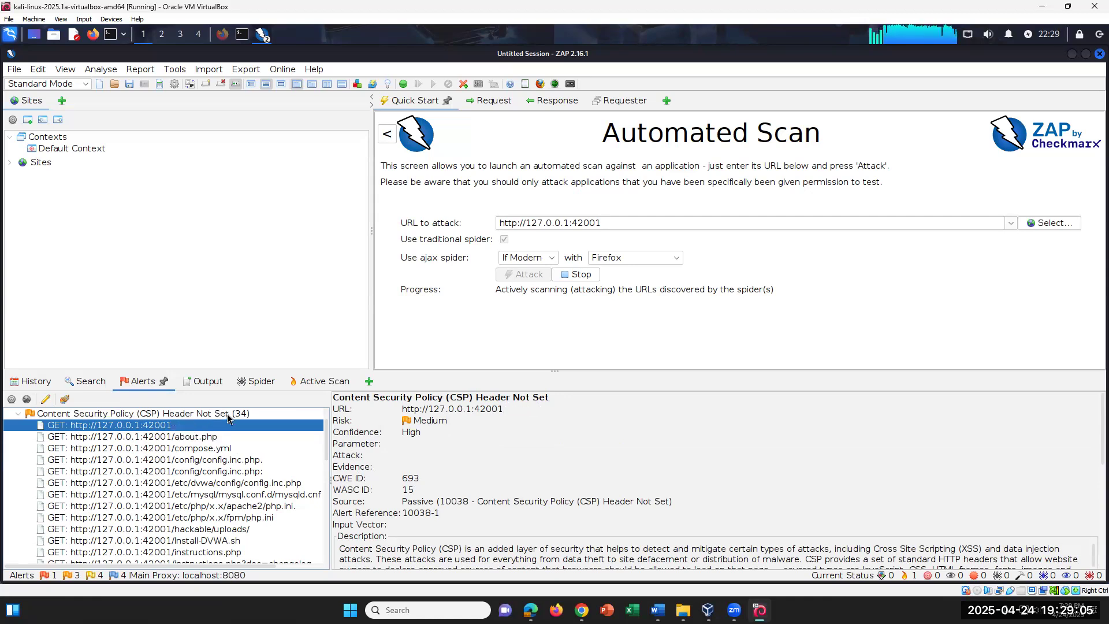
{"action": "left_click", "coordinate": [205, 412]}
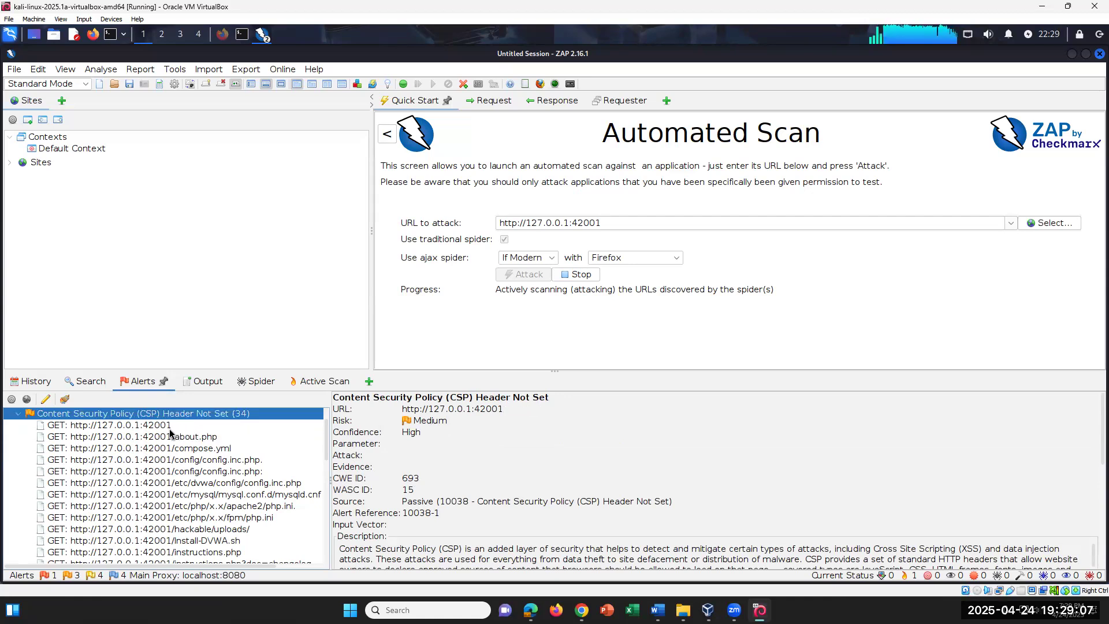
{"action": "key", "text": "Down"}
{"action": "key", "text": "Down"}
{"action": "key", "text": "Down"}
{"action": "key", "text": "Down"}
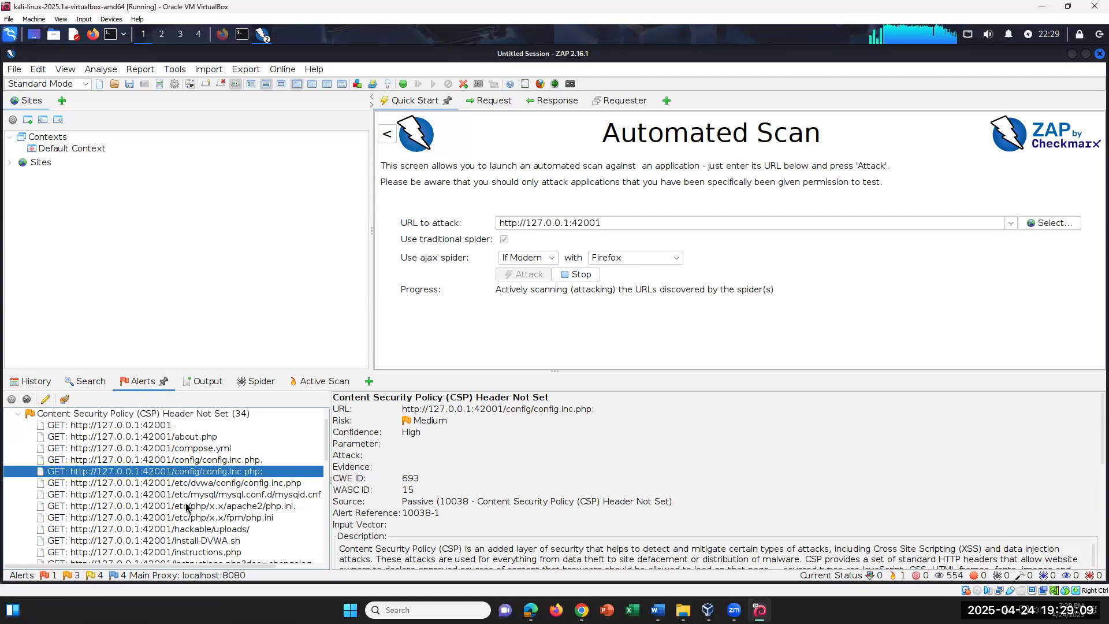
{"action": "left_click", "coordinate": [186, 506]}
{"action": "left_click", "coordinate": [616, 501]}
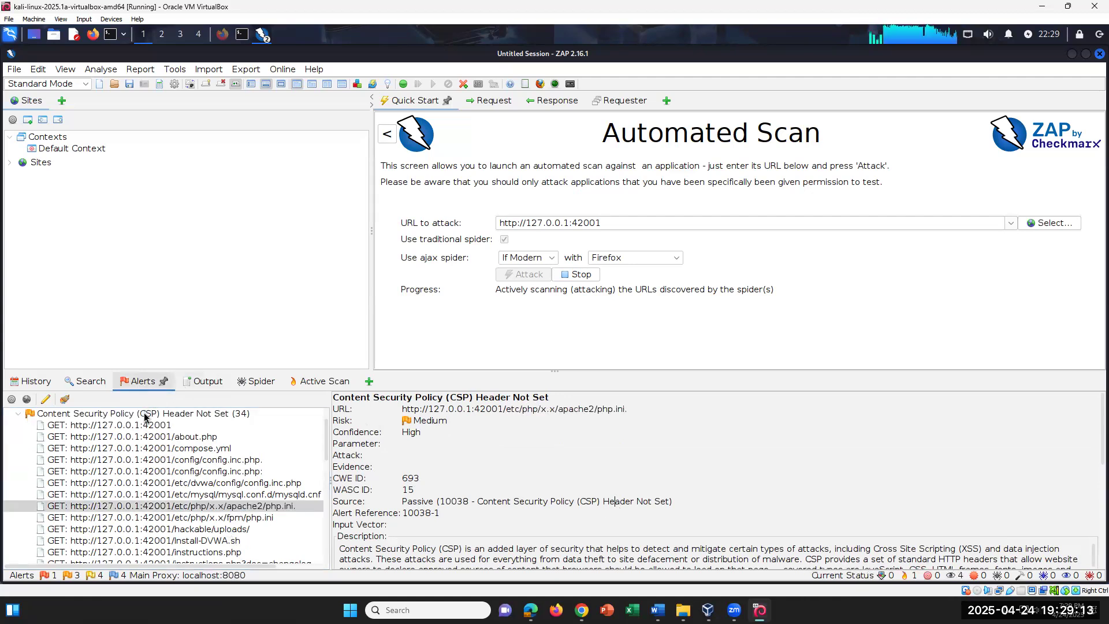
{"action": "left_click", "coordinate": [64, 413]}
{"action": "left_click", "coordinate": [19, 416]}
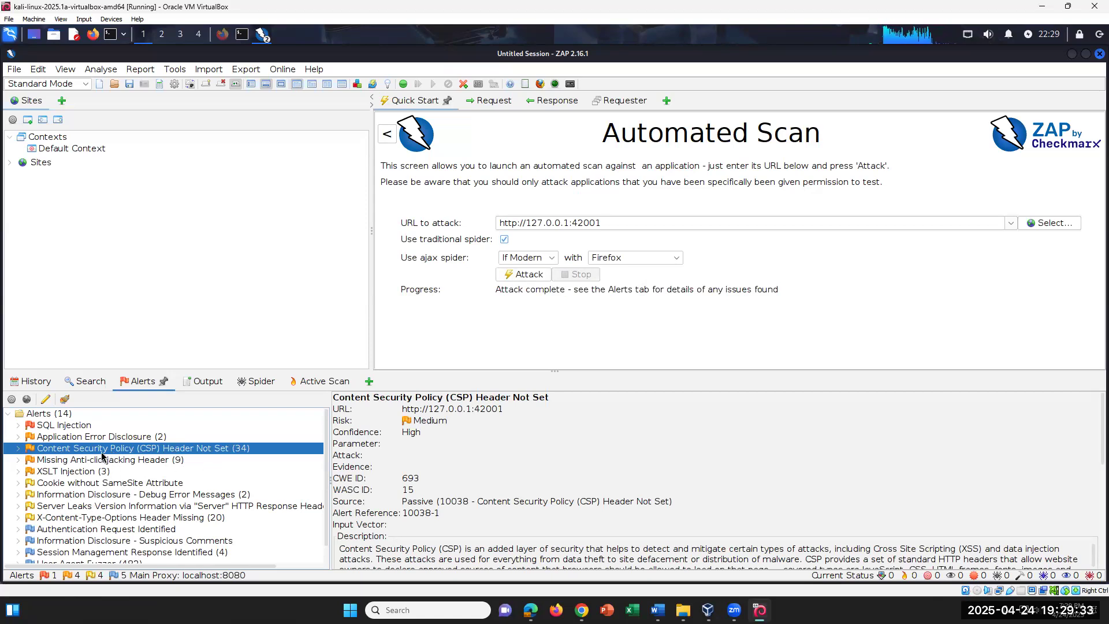
Check URLs under CSP, Missing Anti-clickjacking Header and XSLT Injection, then expand Cookie without SameSite Attribute
{"action": "left_click", "coordinate": [17, 449]}
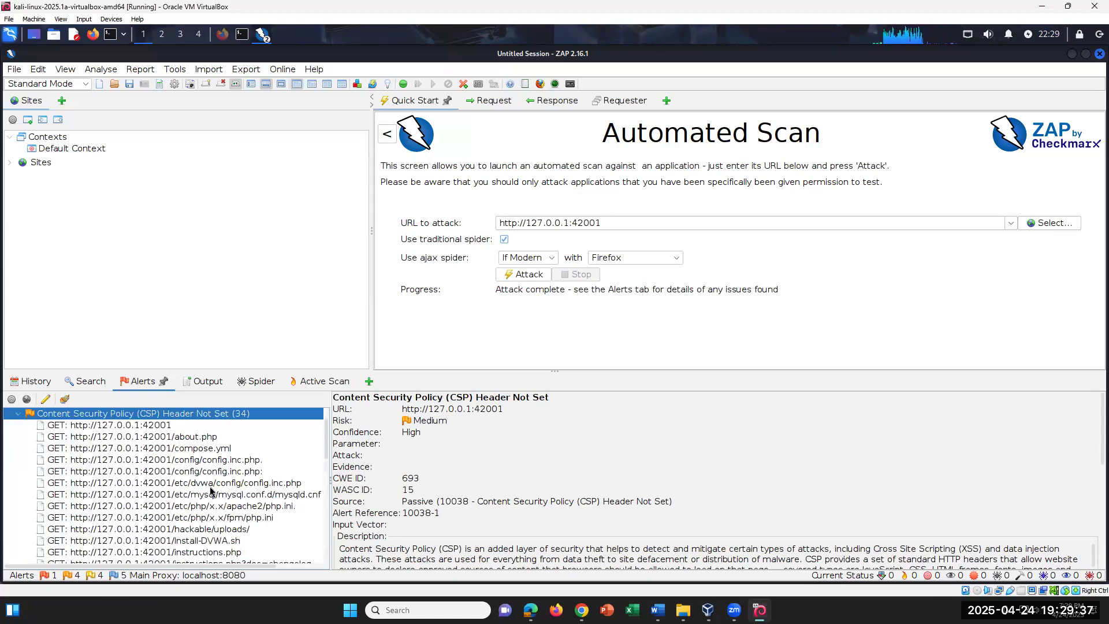
{"action": "left_click", "coordinate": [19, 414]}
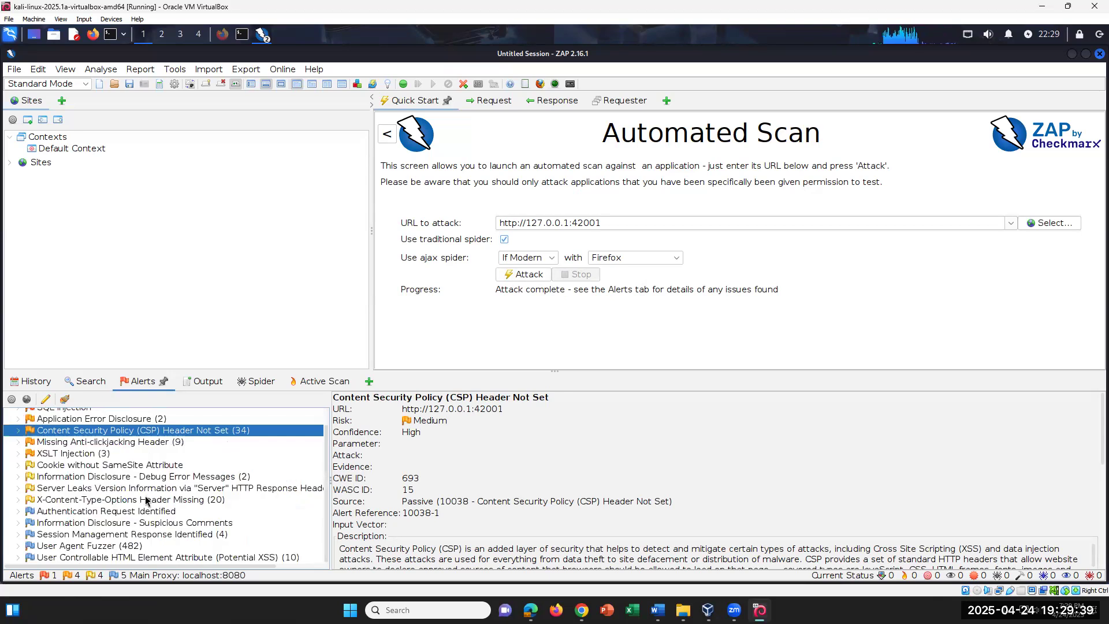
{"action": "left_click", "coordinate": [18, 442]}
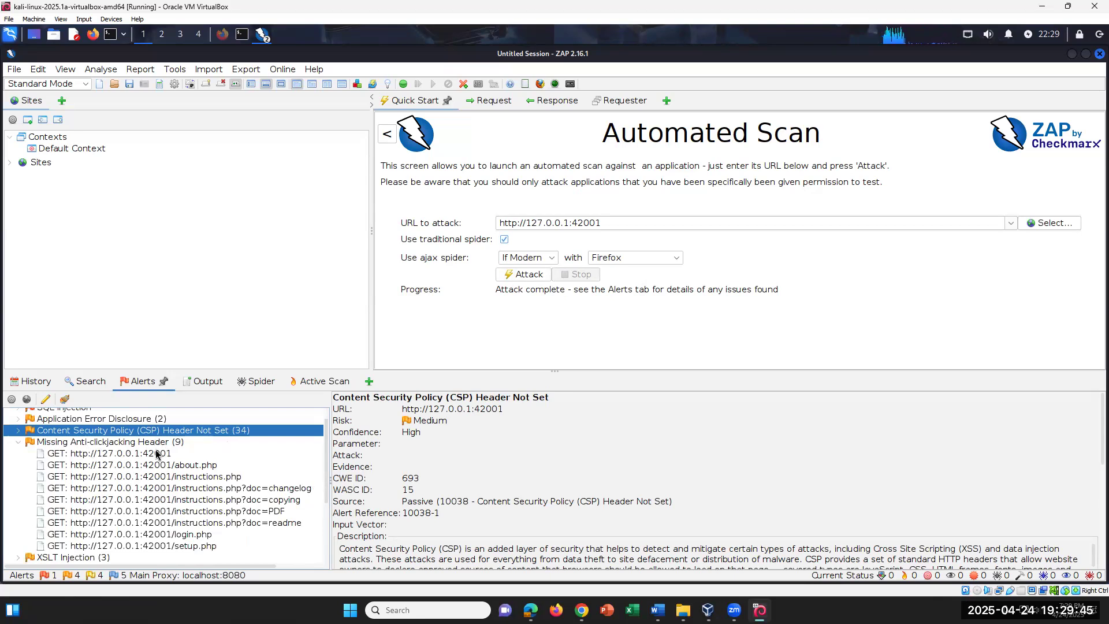
{"action": "left_click", "coordinate": [16, 445]}
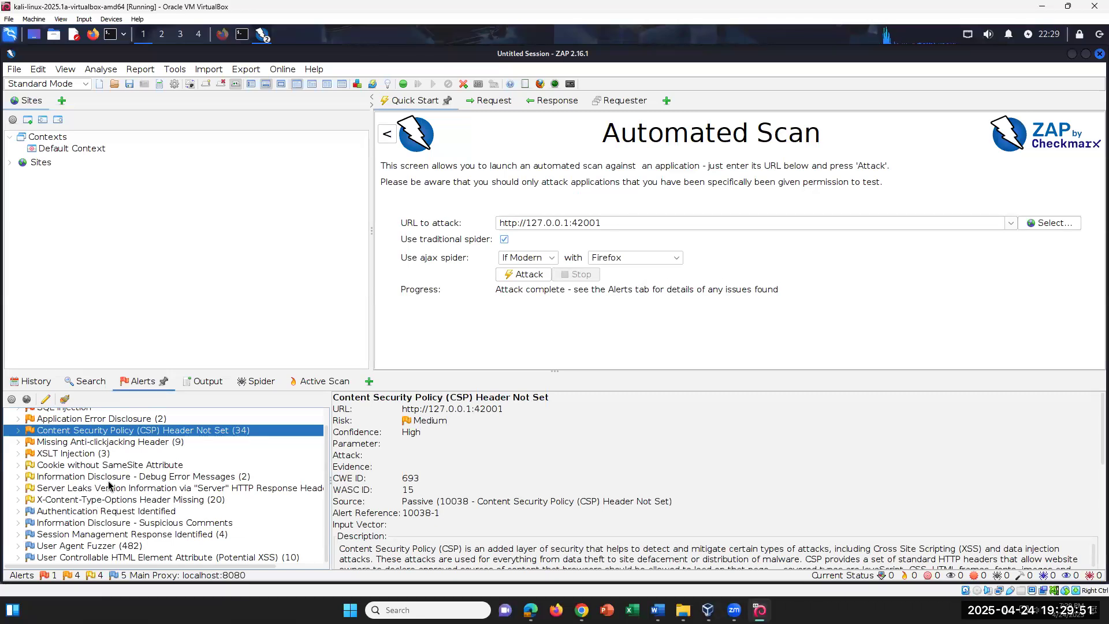
{"action": "left_click", "coordinate": [18, 454]}
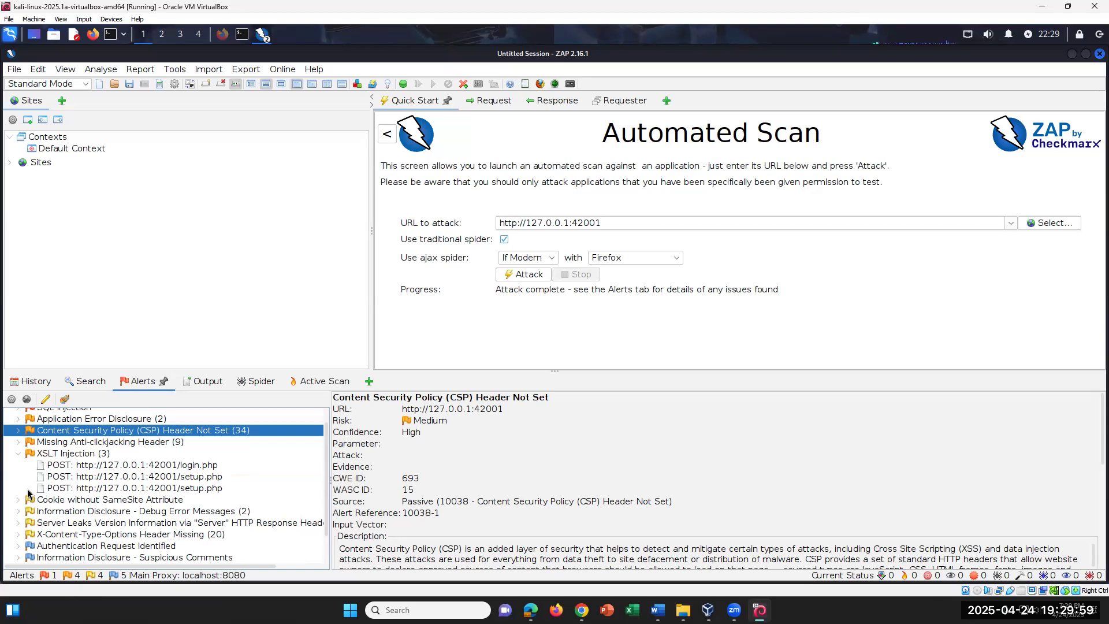
{"action": "left_click", "coordinate": [18, 454]}
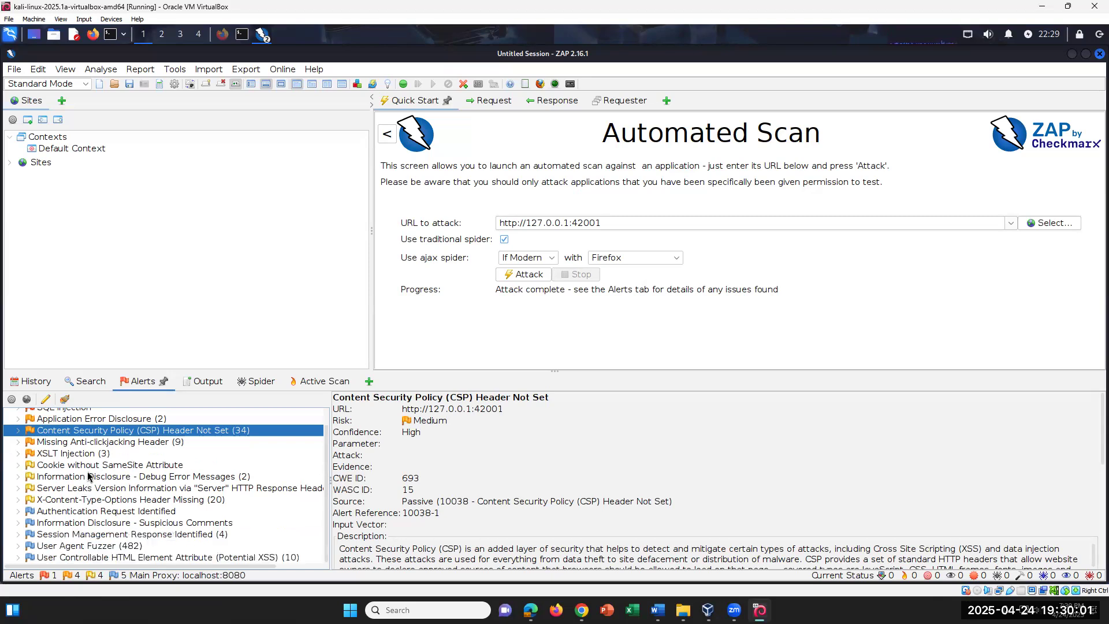
{"action": "left_click", "coordinate": [18, 465]}
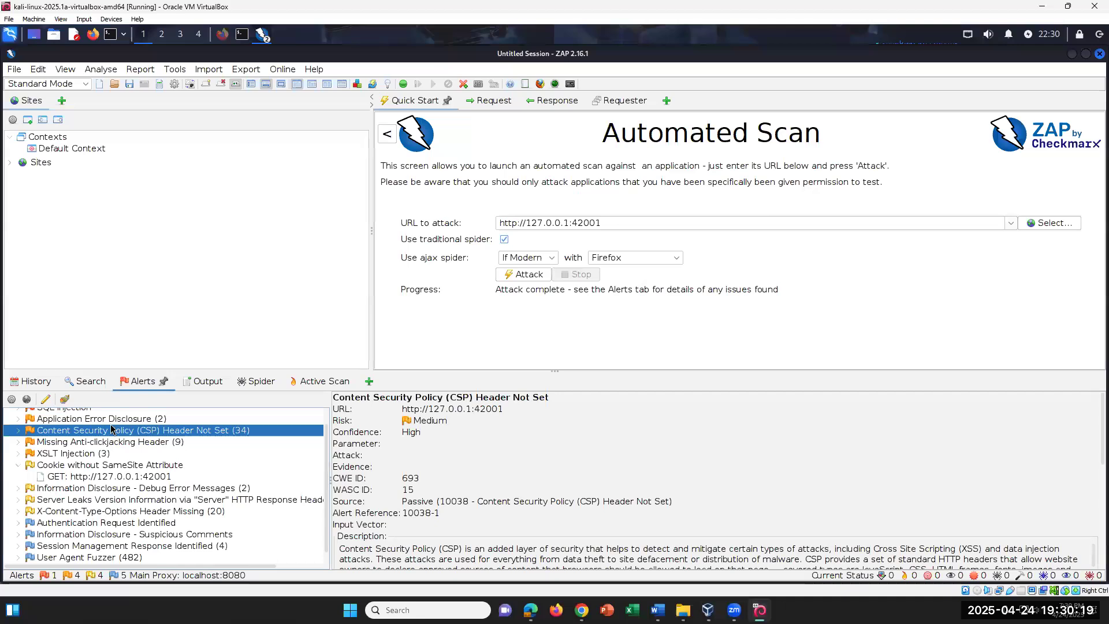
{"action": "left_click", "coordinate": [138, 379]}
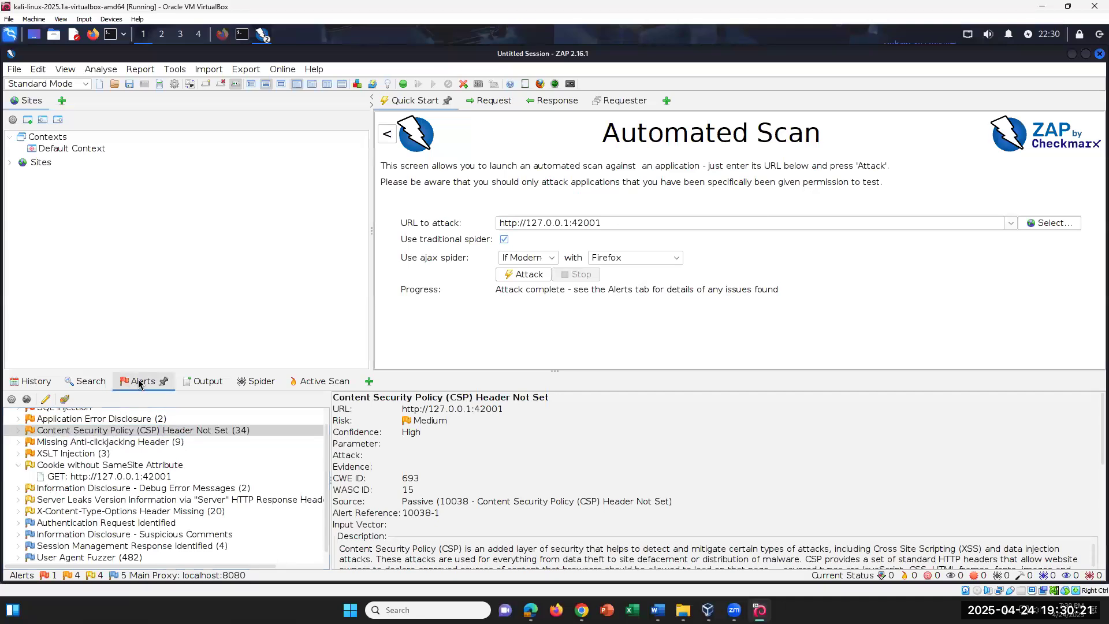
Select 'CSRF Tokens' in step 25 of the Word lab document
{"action": "left_click", "coordinate": [658, 610]}
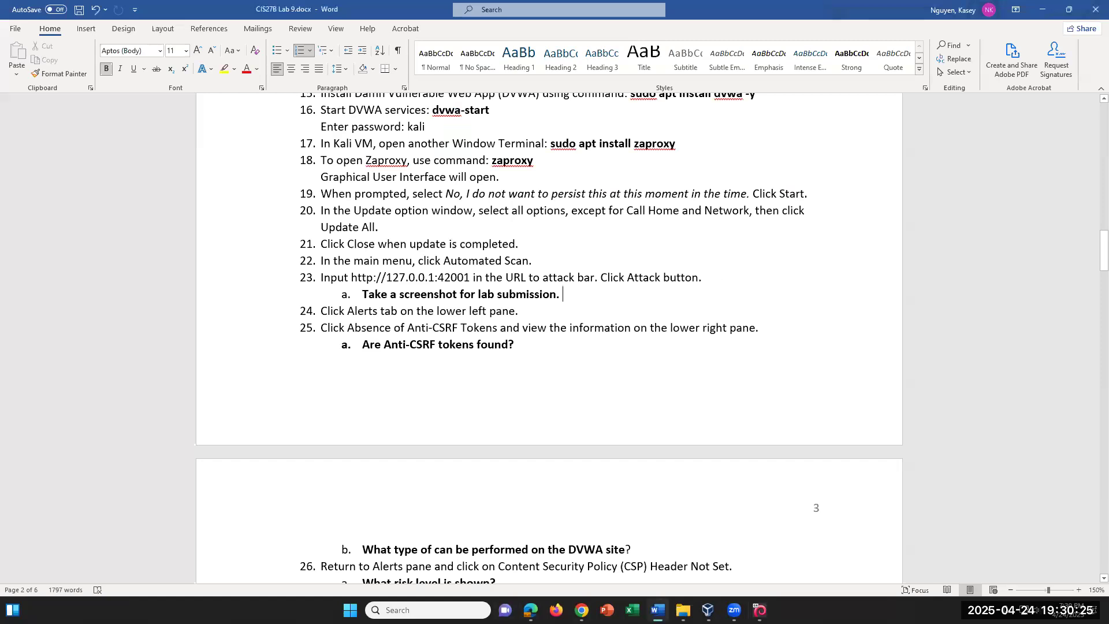
{"action": "left_click", "coordinate": [658, 610]}
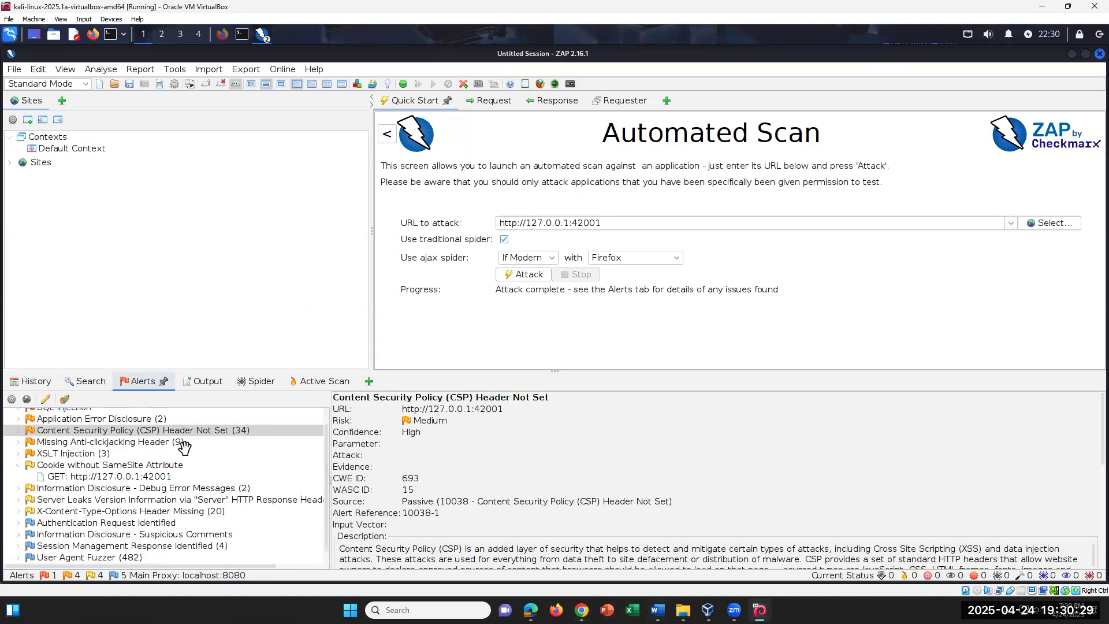
{"action": "scroll", "coordinate": [184, 446], "scroll_direction": "up", "scroll_amount": 2}
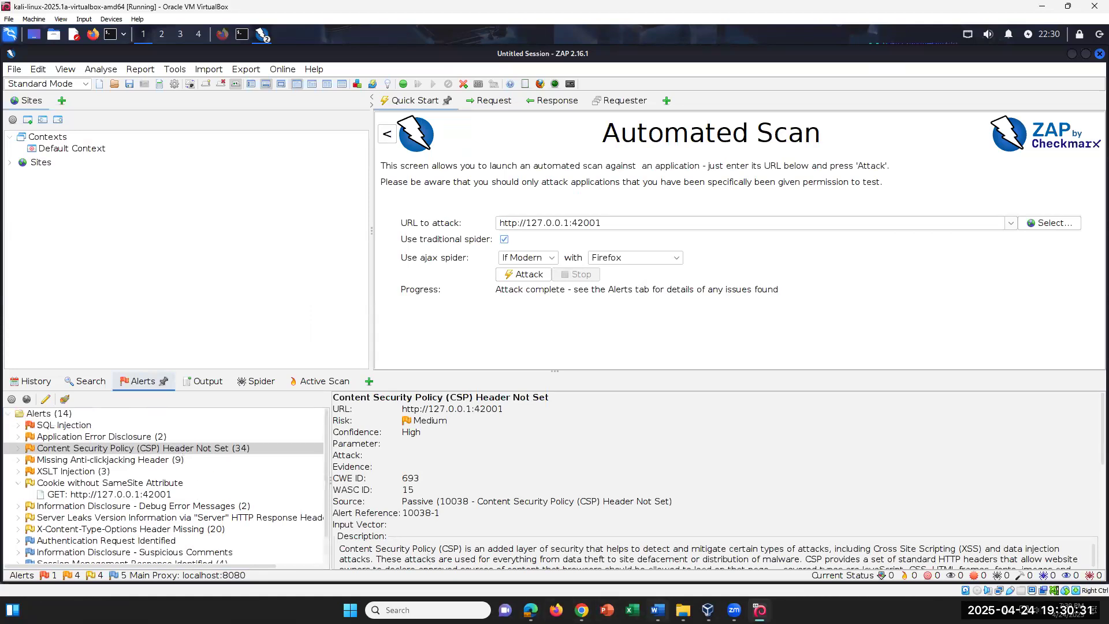
{"action": "left_click", "coordinate": [658, 609]}
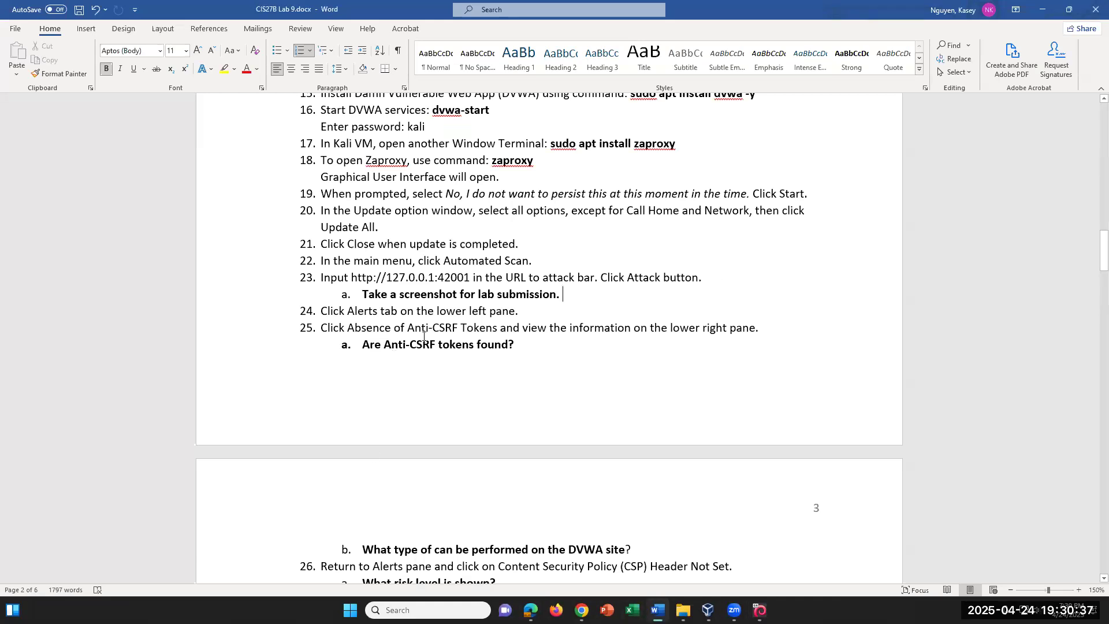
{"action": "left_click", "coordinate": [501, 324], "text": "shift"}
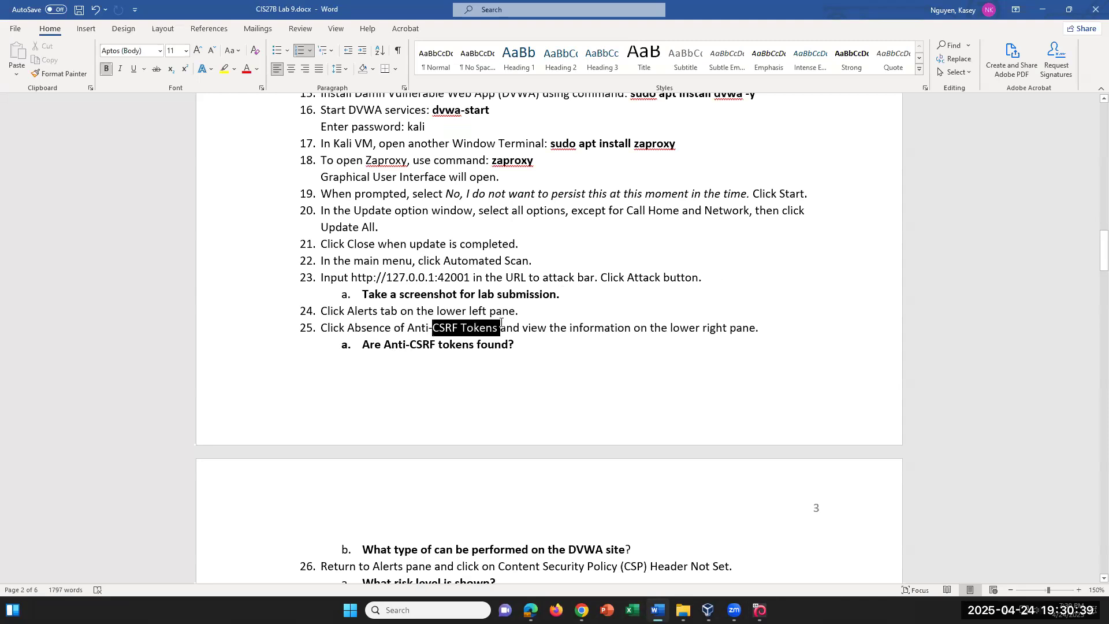
Back in ZAP, select the Alerts (14) root and resize the alerts panel
{"action": "mouse_move", "coordinate": [734, 610]}
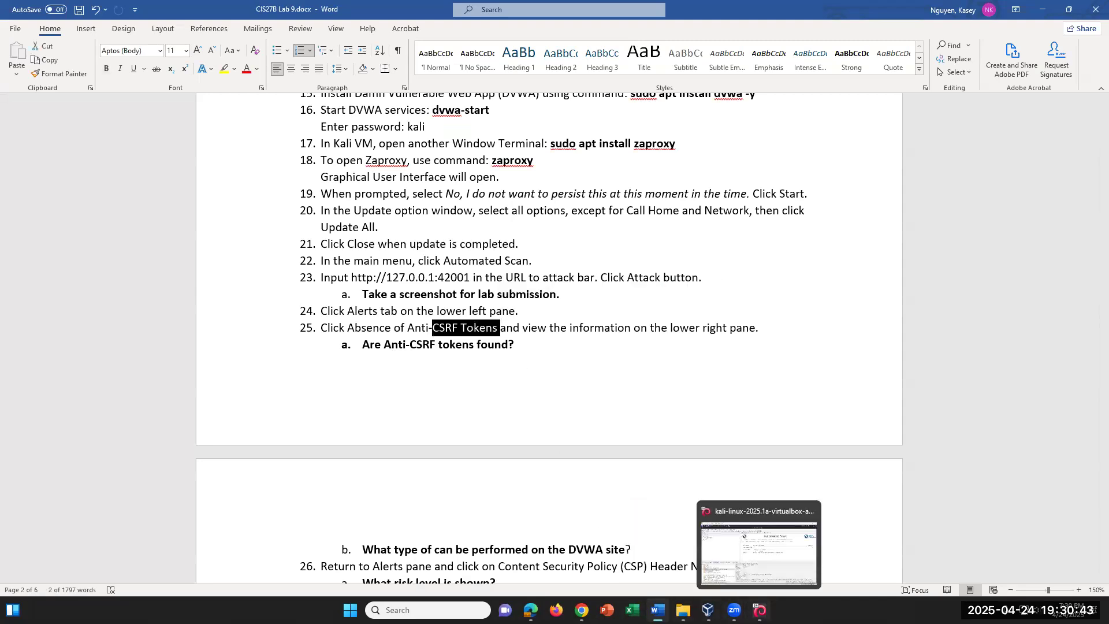
{"action": "left_click", "coordinate": [760, 610]}
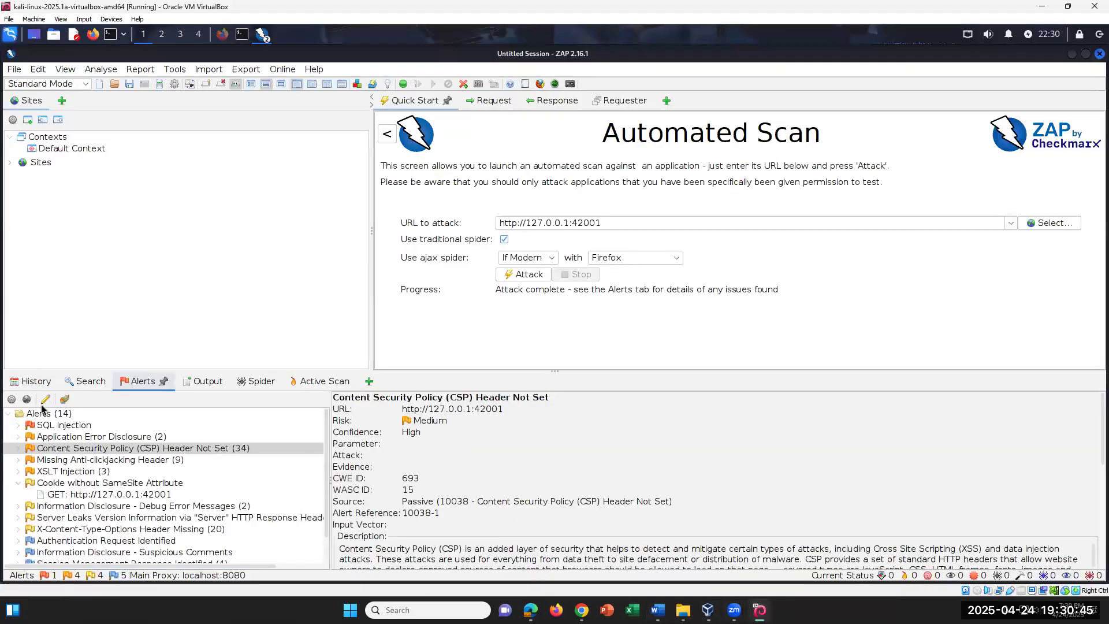
{"action": "left_click", "coordinate": [50, 415]}
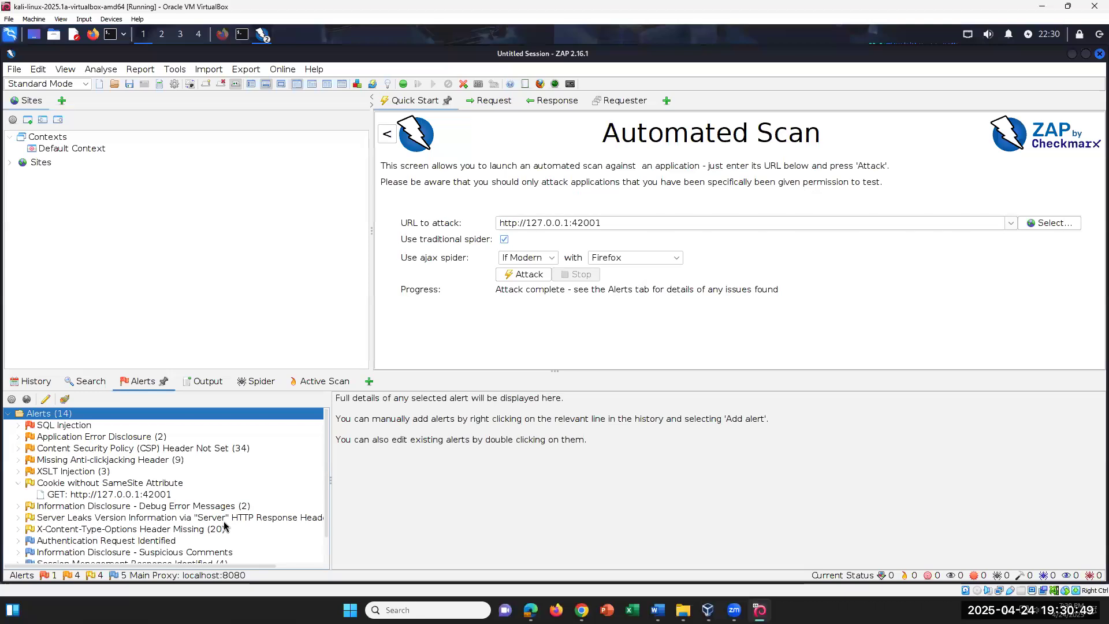
{"action": "scroll", "coordinate": [274, 529], "scroll_direction": "down", "scroll_amount": 1}
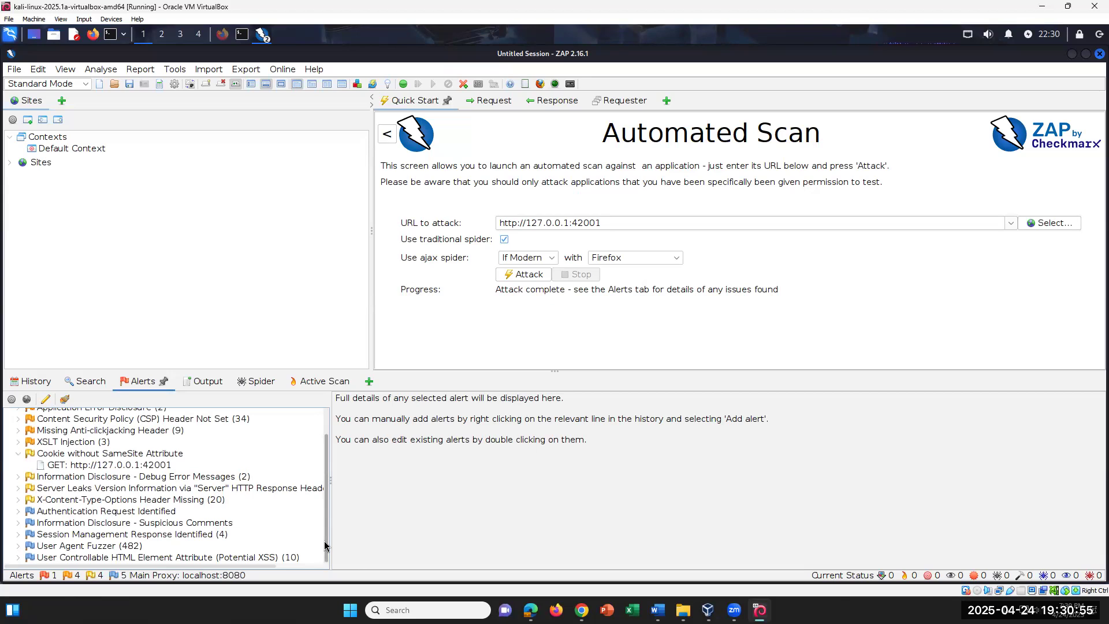
{"action": "left_click_drag", "start_coordinate": [324, 546], "coordinate": [326, 486]}
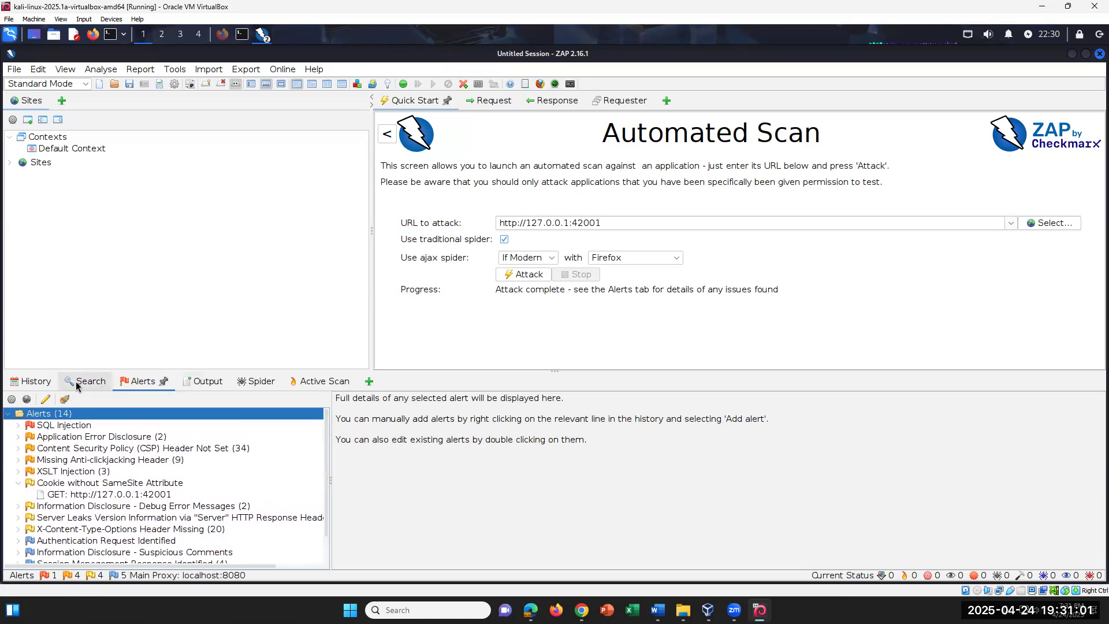
Look at the History entry for the 127.0.0.1:42001 GET request, then return to Alerts
{"action": "left_click", "coordinate": [56, 381]}
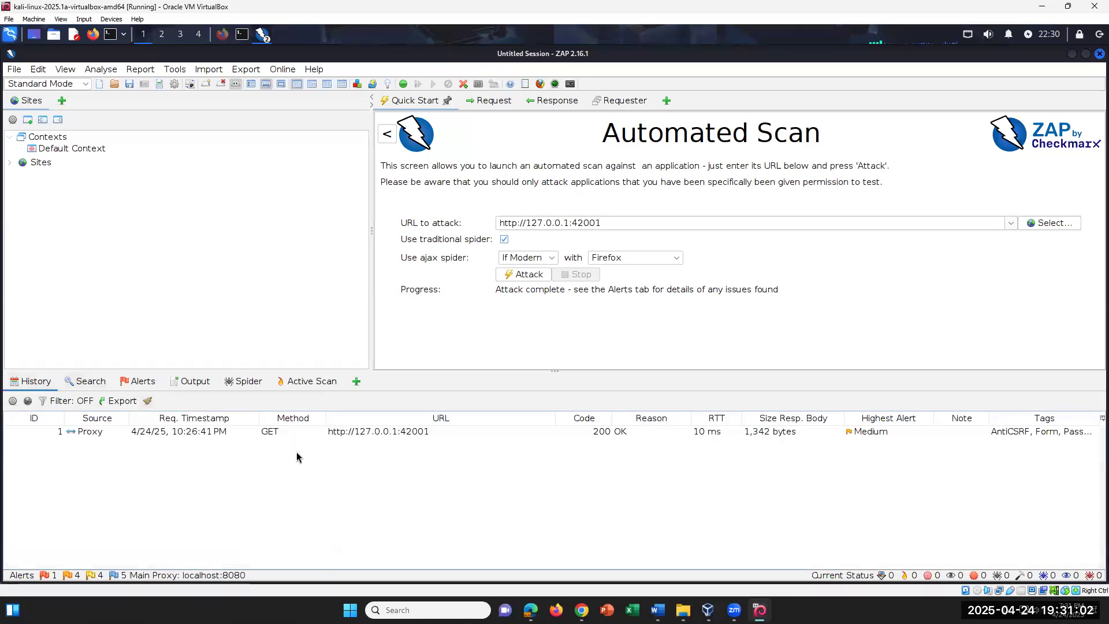
{"action": "left_click", "coordinate": [158, 437]}
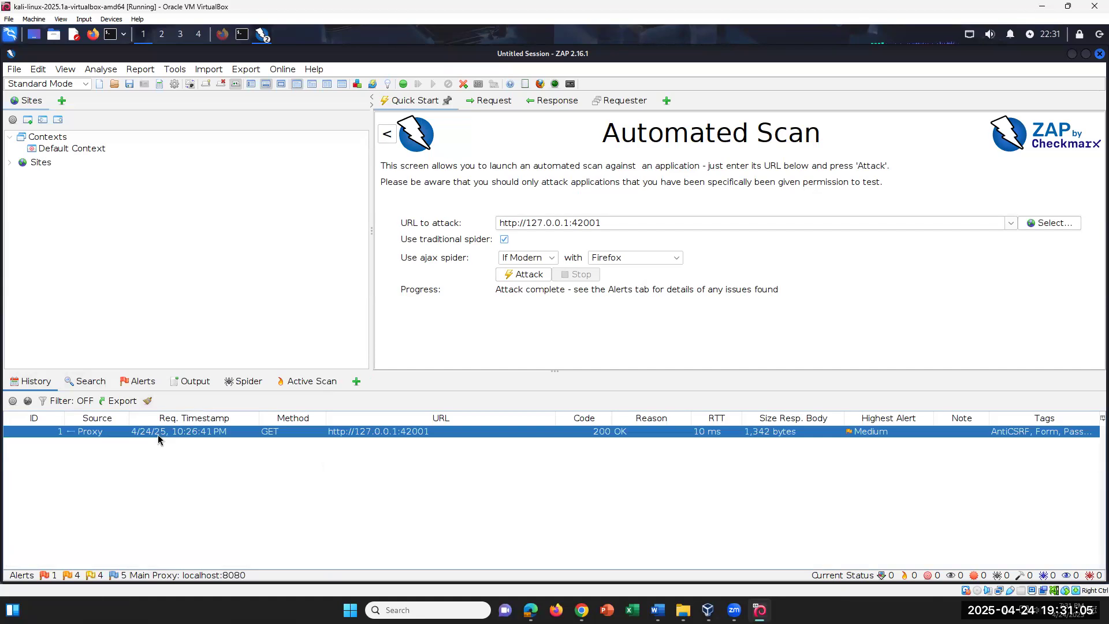
{"action": "left_click", "coordinate": [87, 381]}
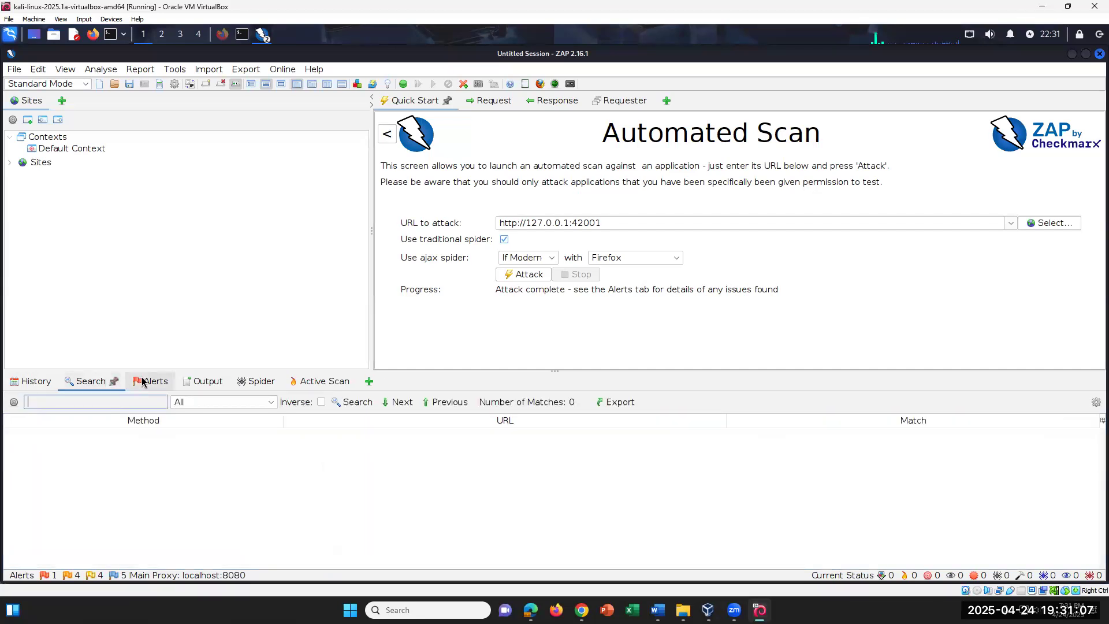
{"action": "left_click", "coordinate": [143, 382]}
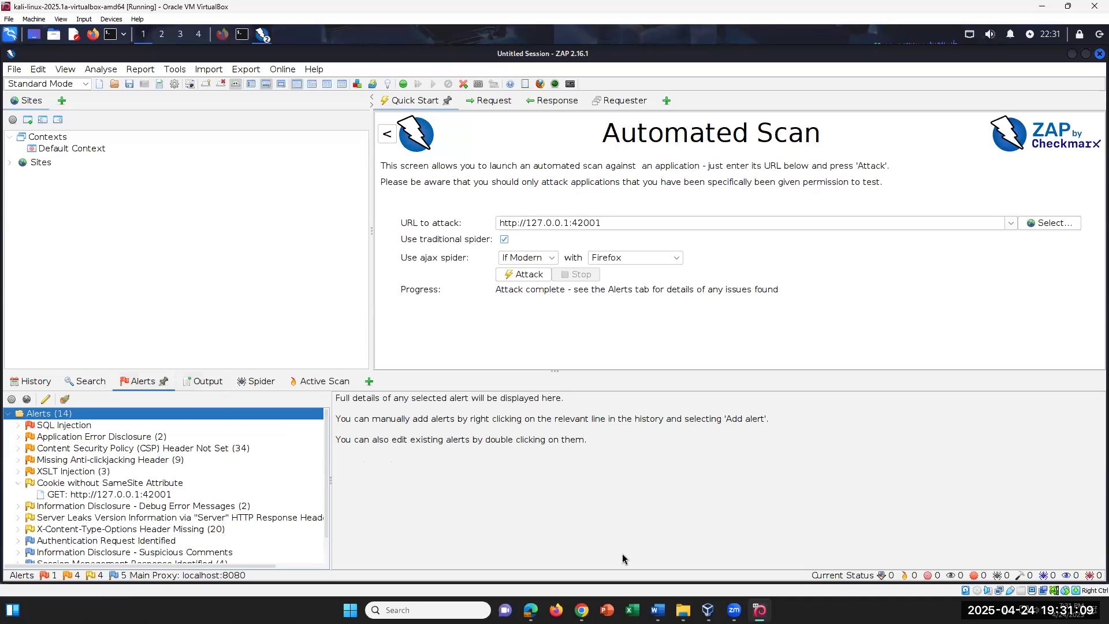
{"action": "left_click", "coordinate": [657, 610]}
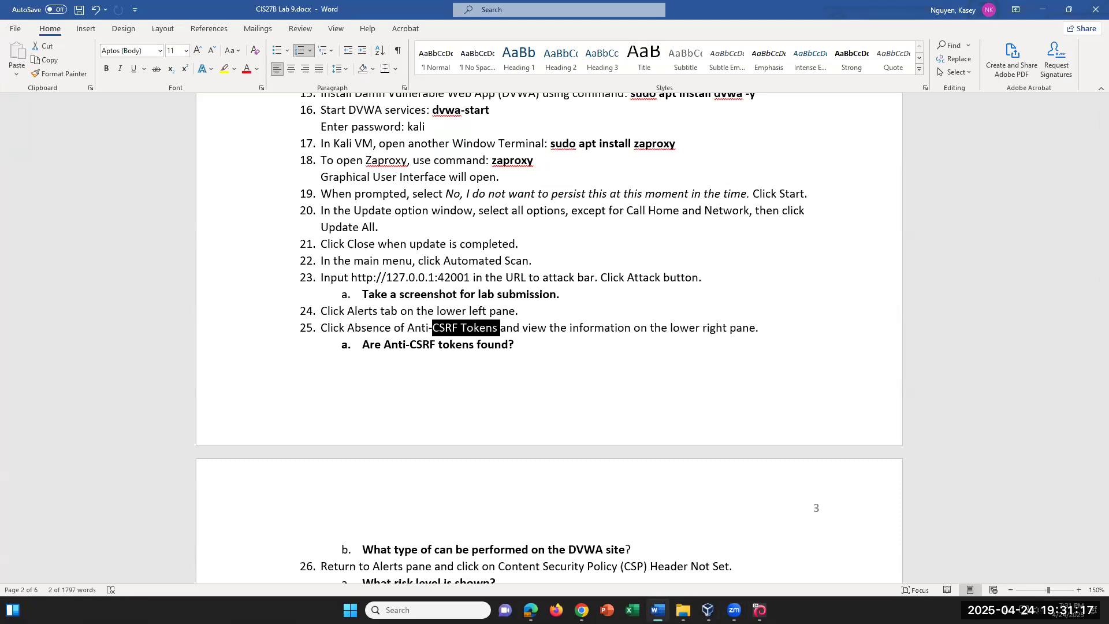
{"action": "key", "text": "alt+Tab"}
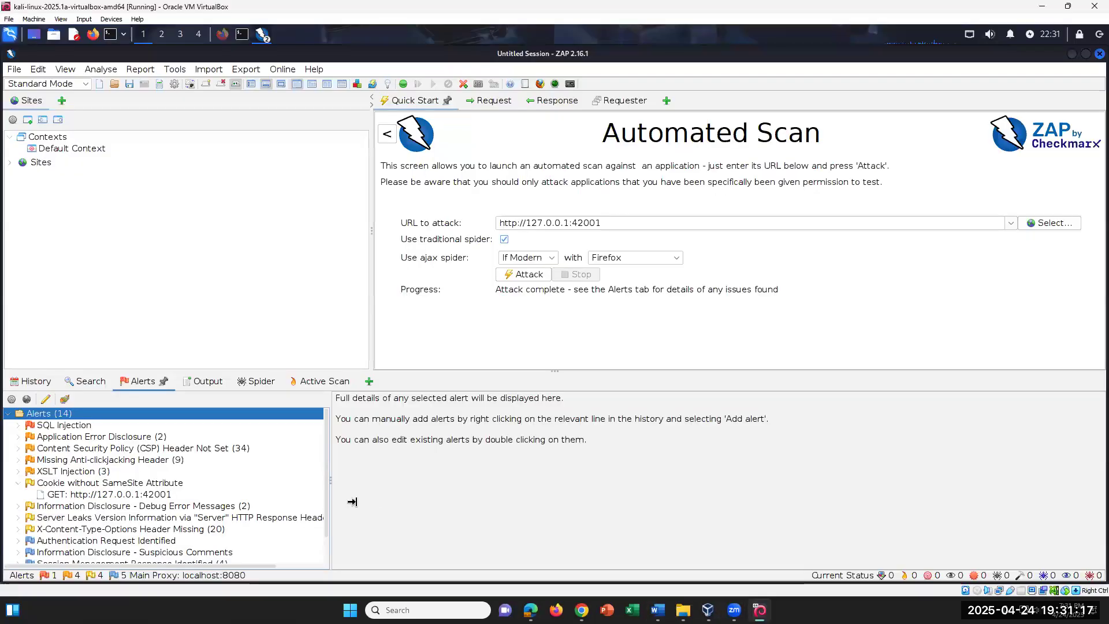
Review Application Error Disclosure, SQL Injection, Missing Anti-clickjacking Header and X-Content-Type-Options alerts
{"action": "left_click", "coordinate": [22, 440]}
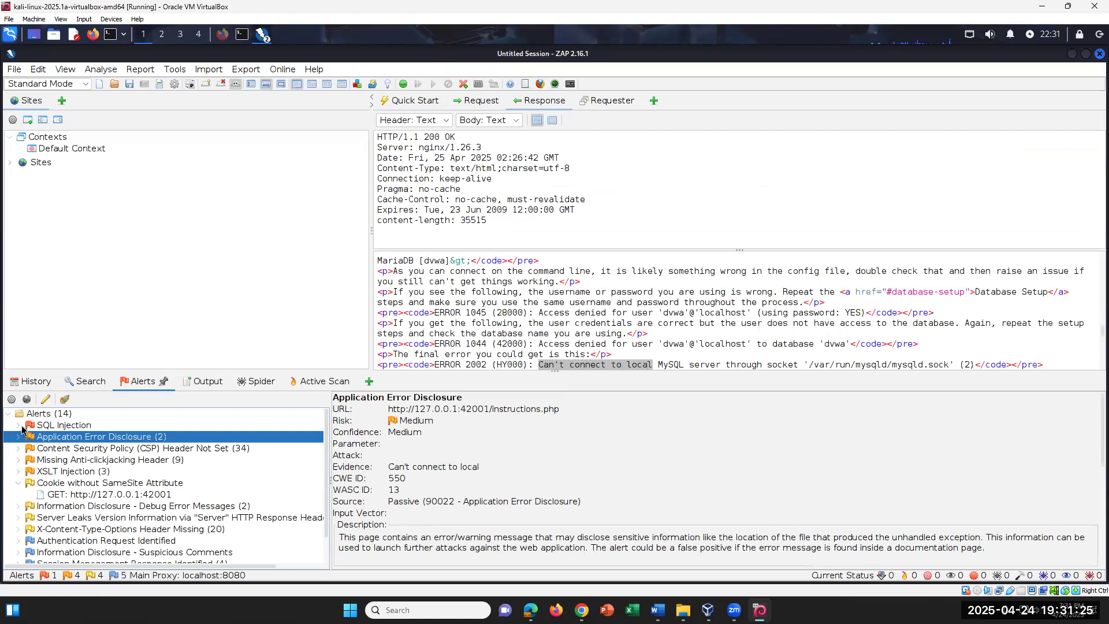
{"action": "left_click", "coordinate": [21, 426]}
{"action": "left_click", "coordinate": [21, 426]}
{"action": "left_click", "coordinate": [23, 461]}
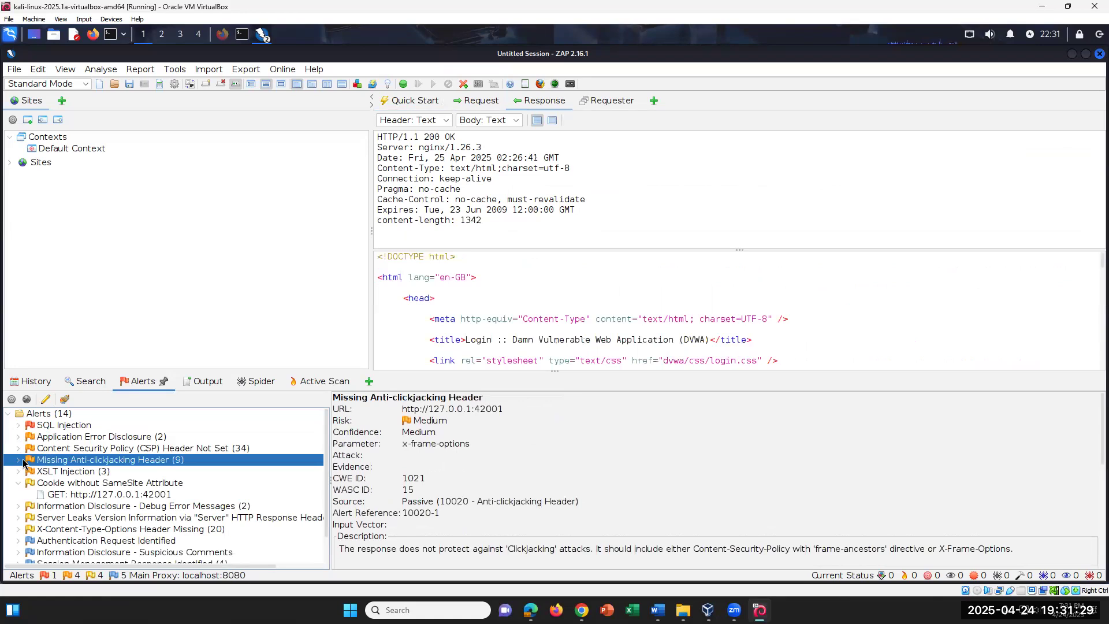
{"action": "scroll", "coordinate": [82, 512], "scroll_direction": "down", "scroll_amount": 2}
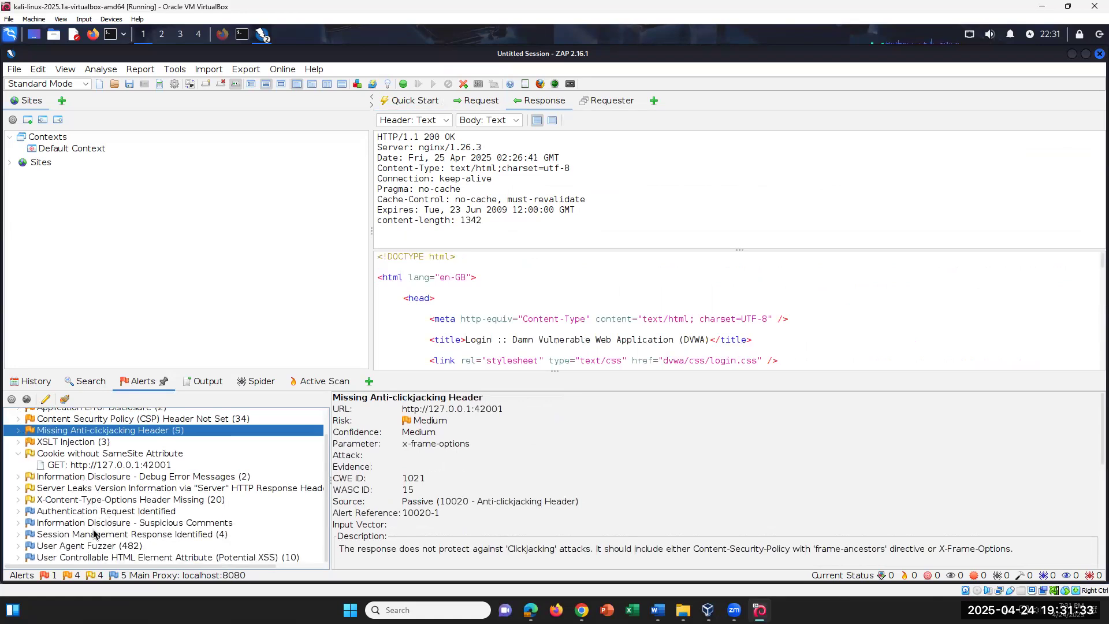
{"action": "left_click", "coordinate": [19, 500]}
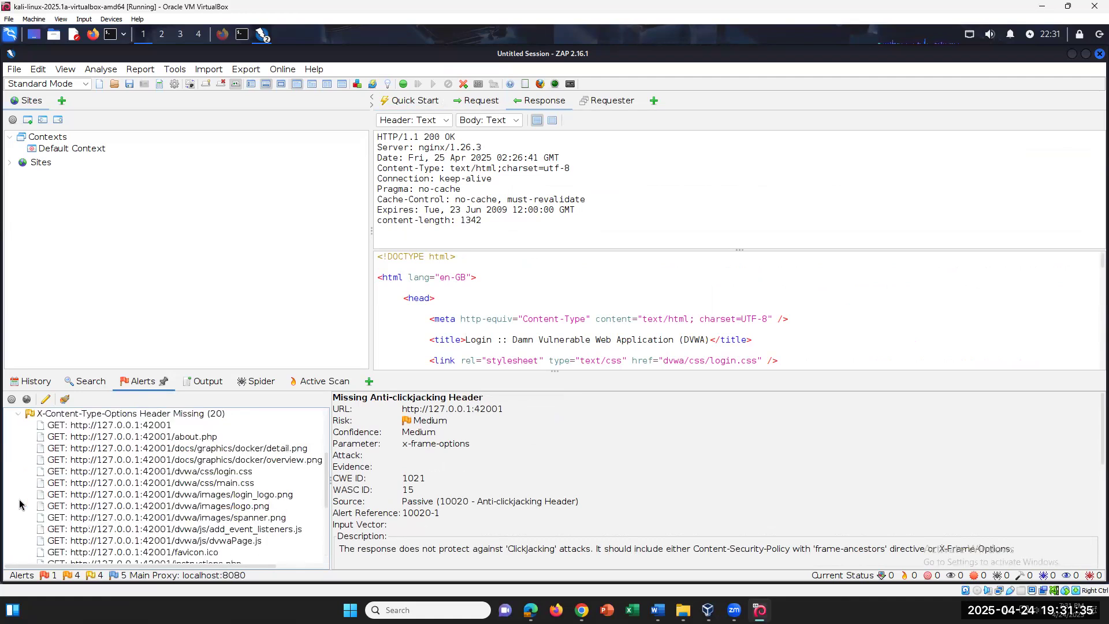
{"action": "left_click", "coordinate": [18, 413]}
{"action": "scroll", "coordinate": [62, 488], "scroll_direction": "up", "scroll_amount": 1}
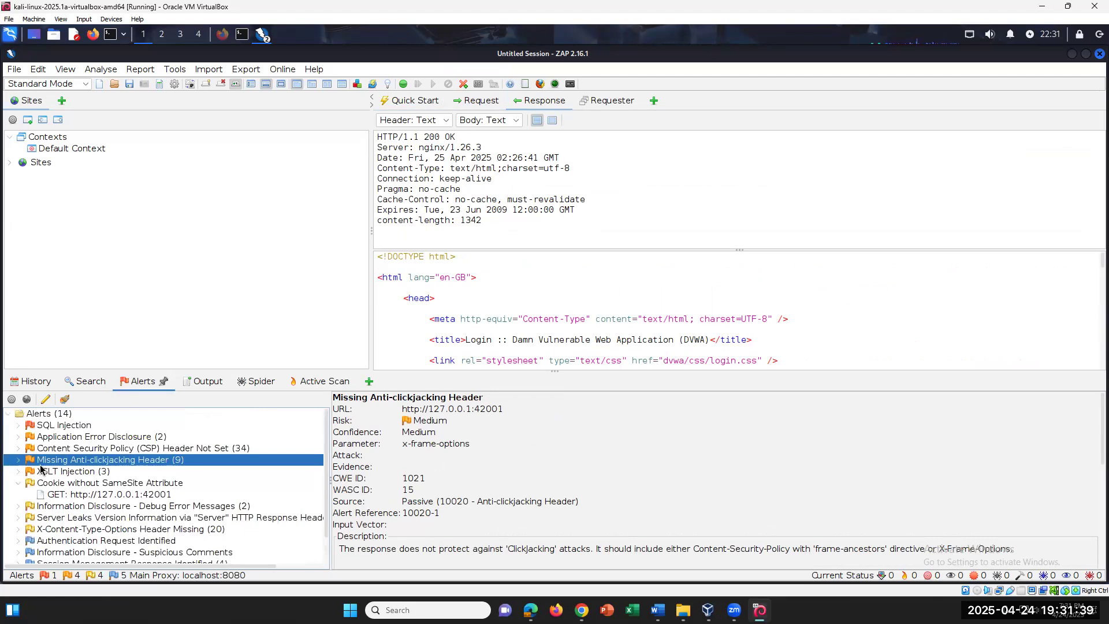
Check the CSP Header Not Set and Authentication Request Identified groups, then switch to Word
{"action": "left_click", "coordinate": [20, 453]}
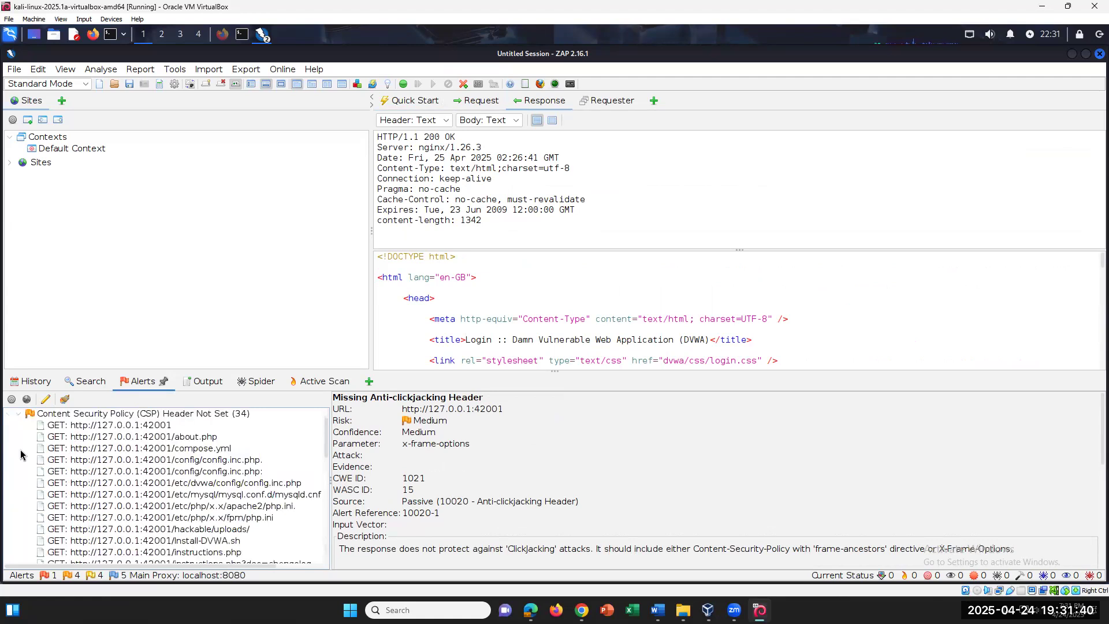
{"action": "left_click", "coordinate": [19, 417]}
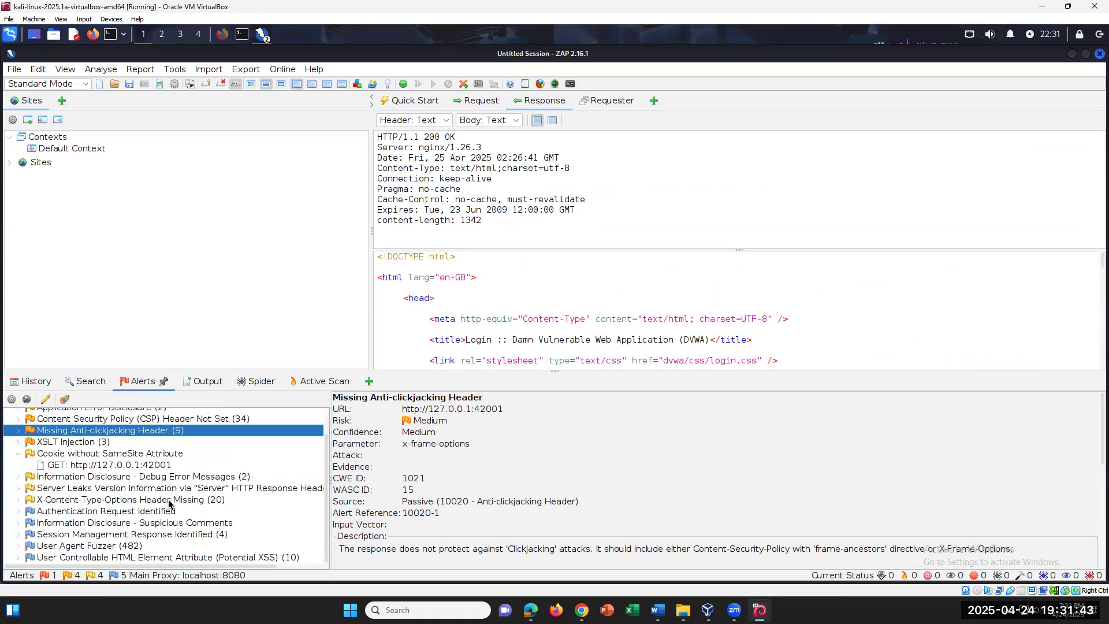
{"action": "left_click", "coordinate": [19, 511]}
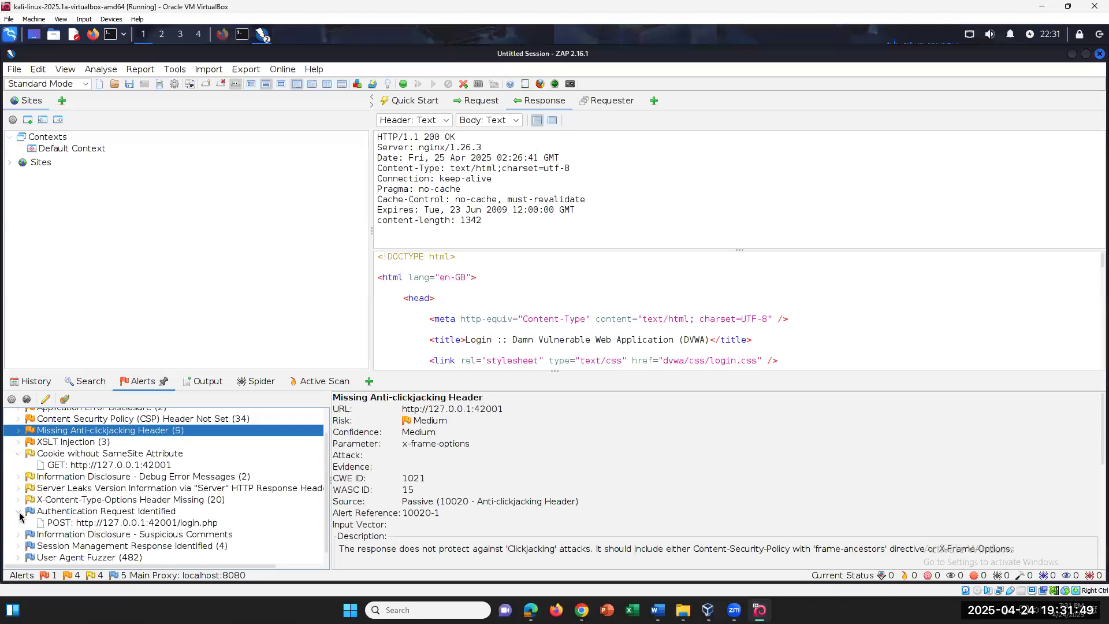
{"action": "left_click", "coordinate": [19, 511]}
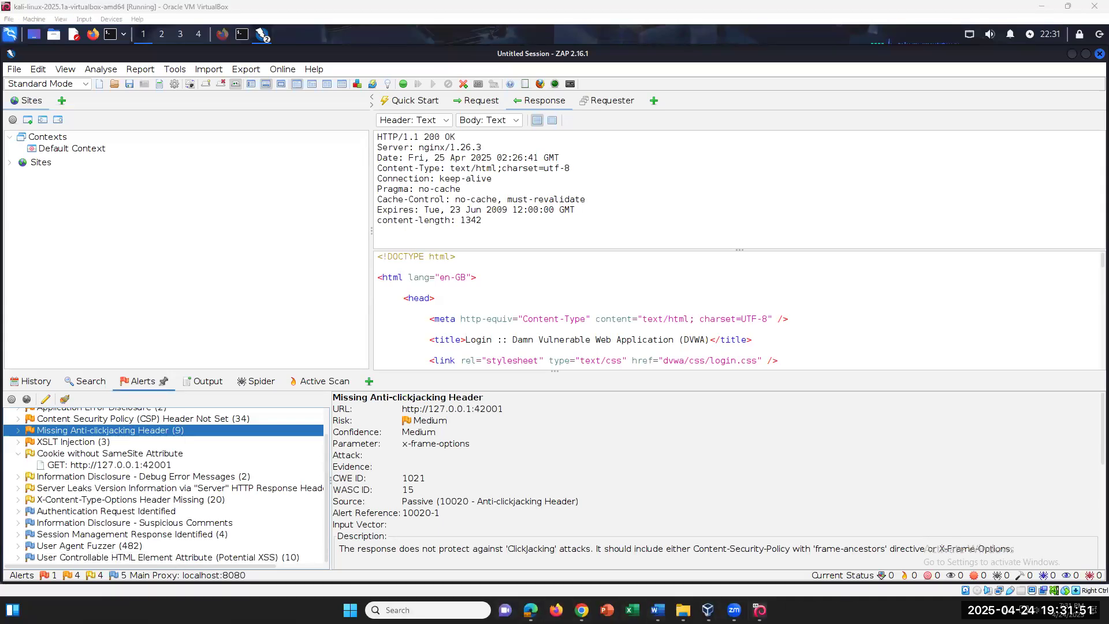
{"action": "left_click", "coordinate": [657, 610]}
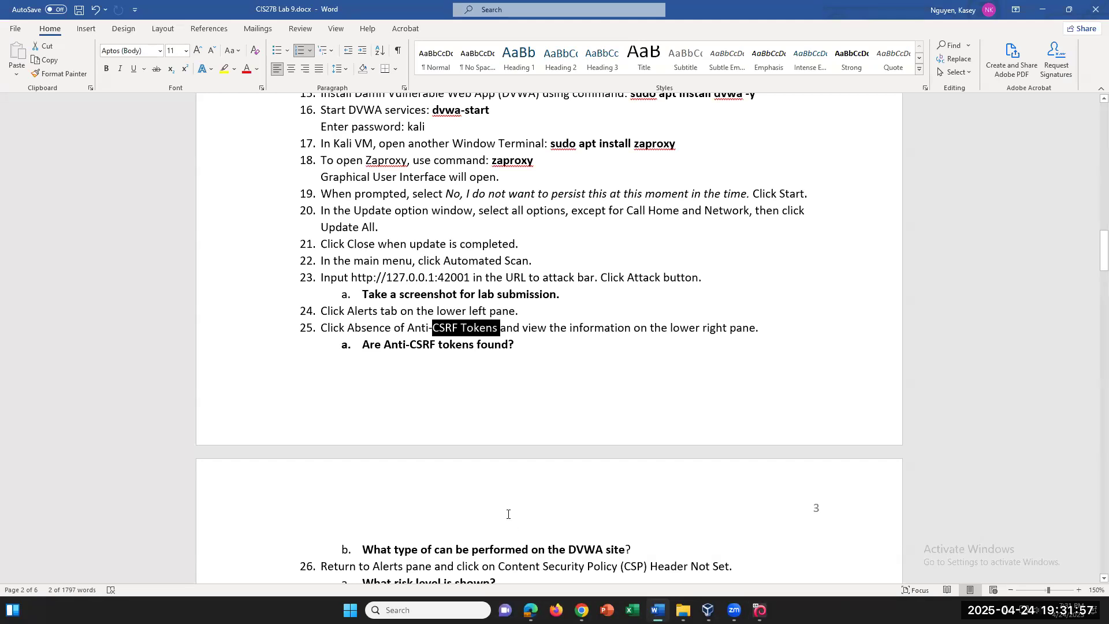
Type 's' before 'can' in question 25b of the lab document, then go back to ZAP
{"action": "left_click", "coordinate": [436, 549]}
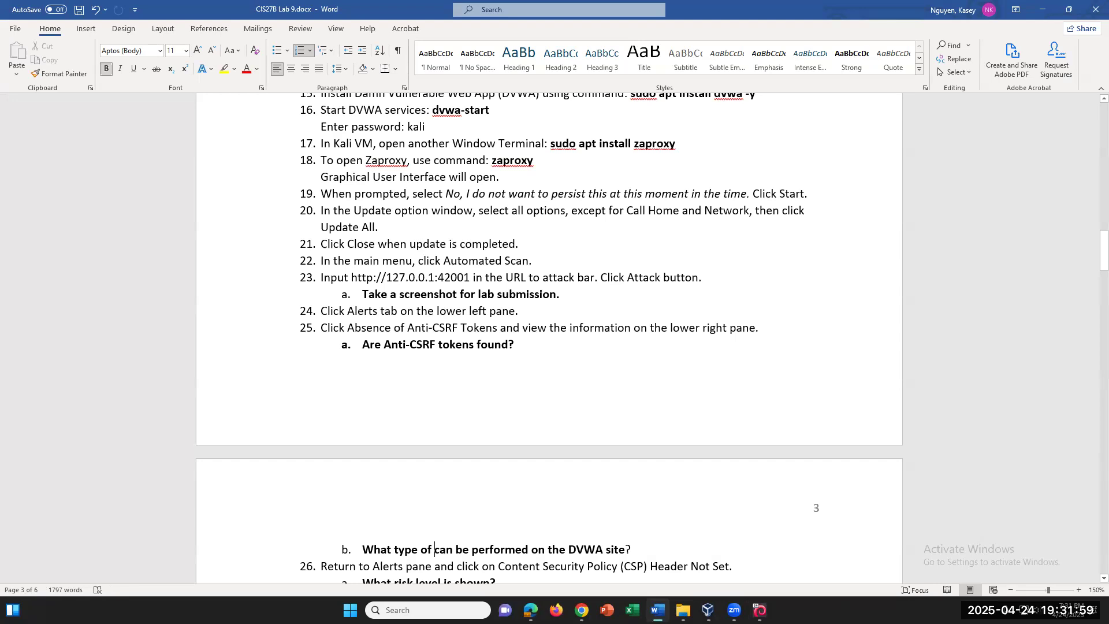
{"action": "type", "text": "s"}
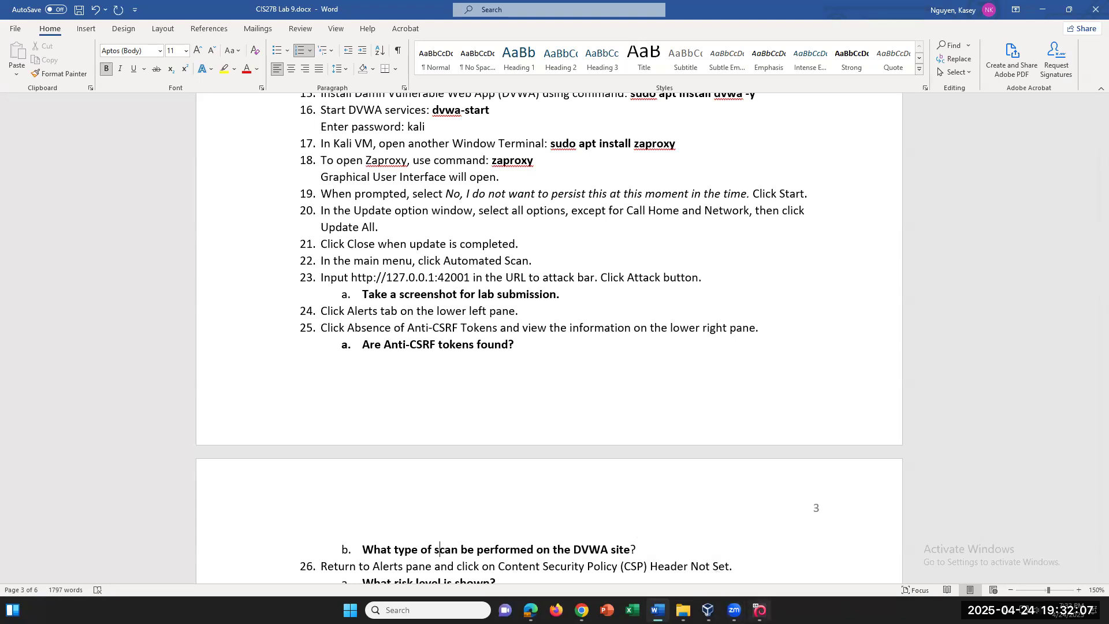
{"action": "left_click", "coordinate": [760, 610]}
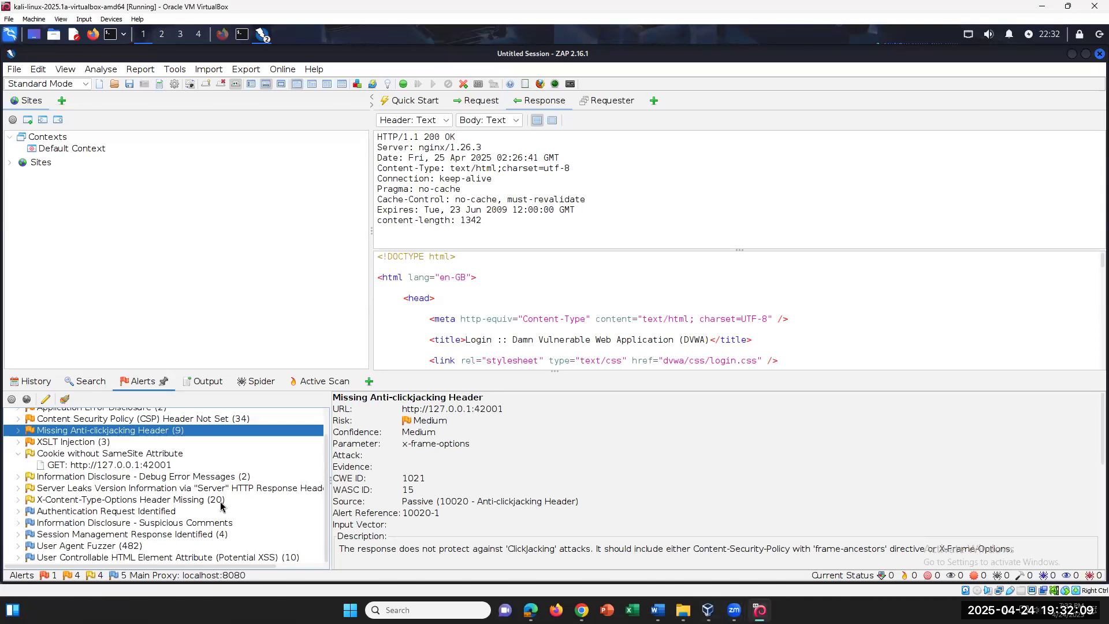
List the nine pages missing the anti-clickjacking header, then hide them
{"action": "scroll", "coordinate": [221, 506], "scroll_direction": "up", "scroll_amount": 3}
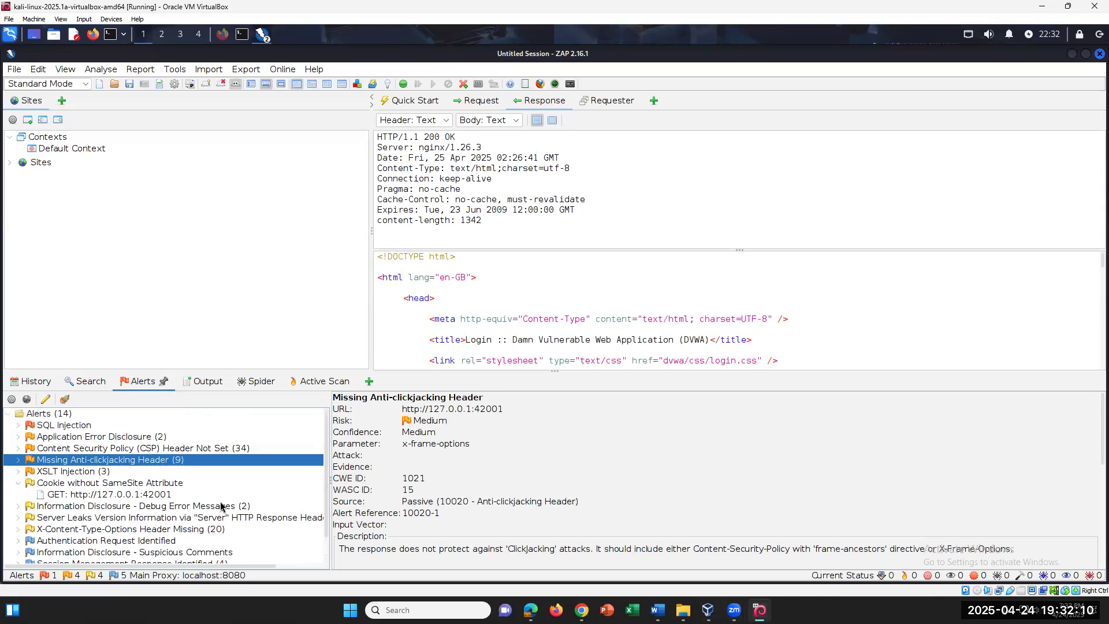
{"action": "left_click", "coordinate": [18, 460]}
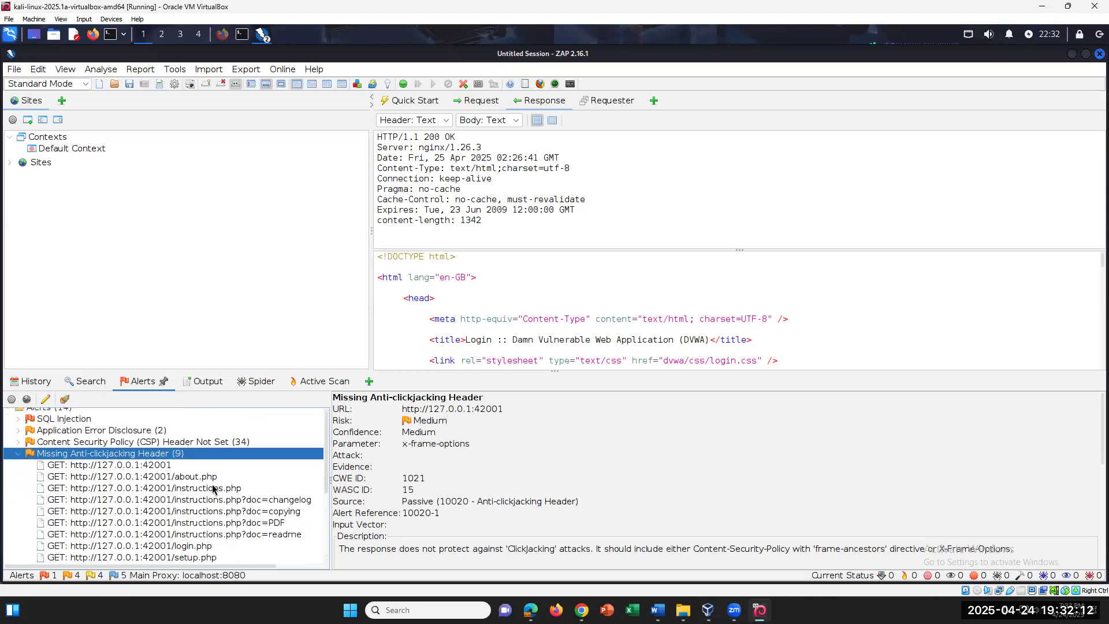
{"action": "left_click", "coordinate": [18, 453]}
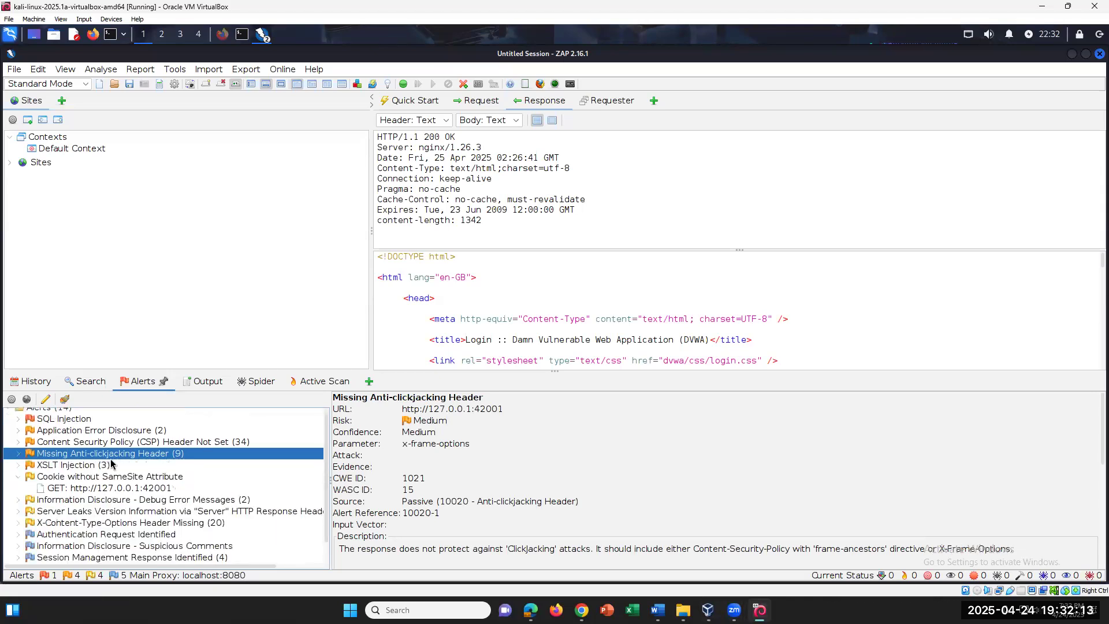
{"action": "left_click", "coordinate": [19, 456]}
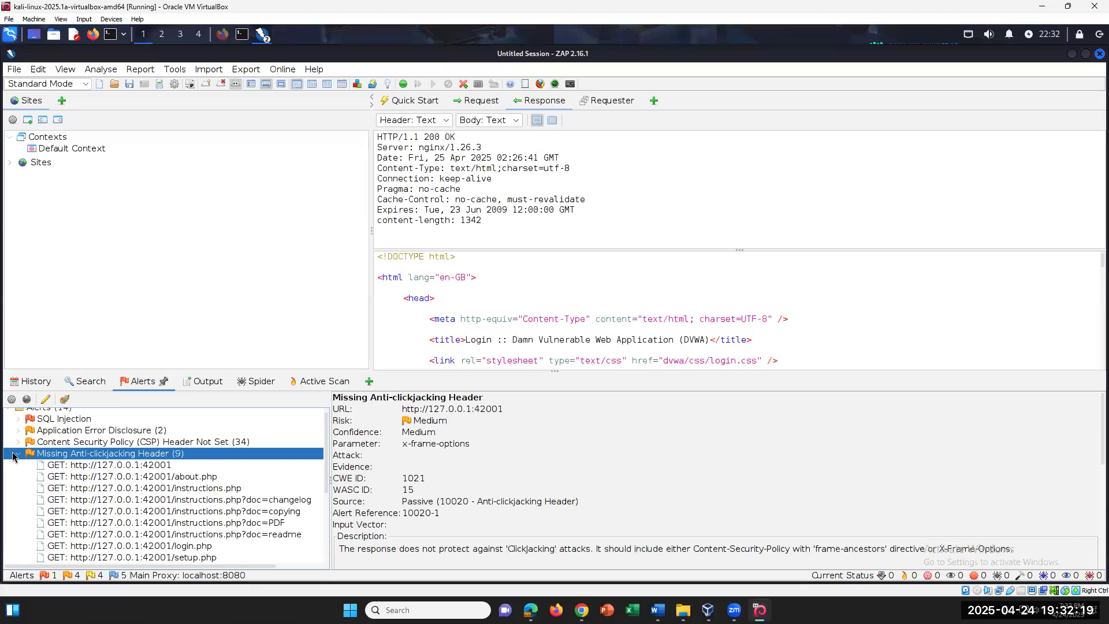
{"action": "left_click", "coordinate": [13, 456]}
{"action": "scroll", "coordinate": [251, 545], "scroll_direction": "down", "scroll_amount": 1}
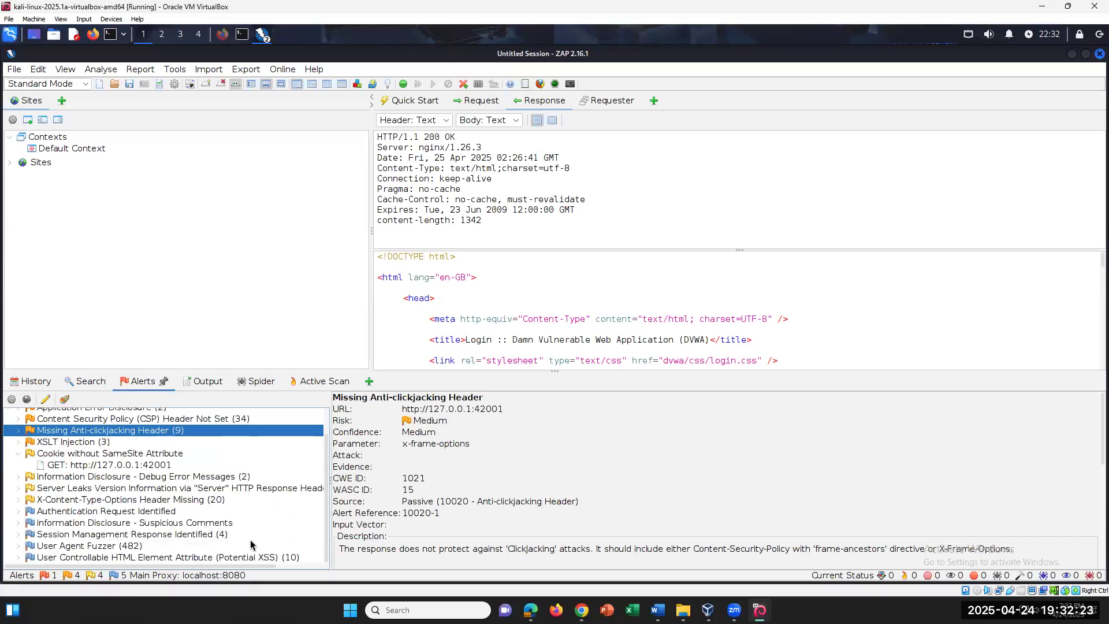
{"action": "scroll", "coordinate": [249, 537], "scroll_direction": "up", "scroll_amount": 1}
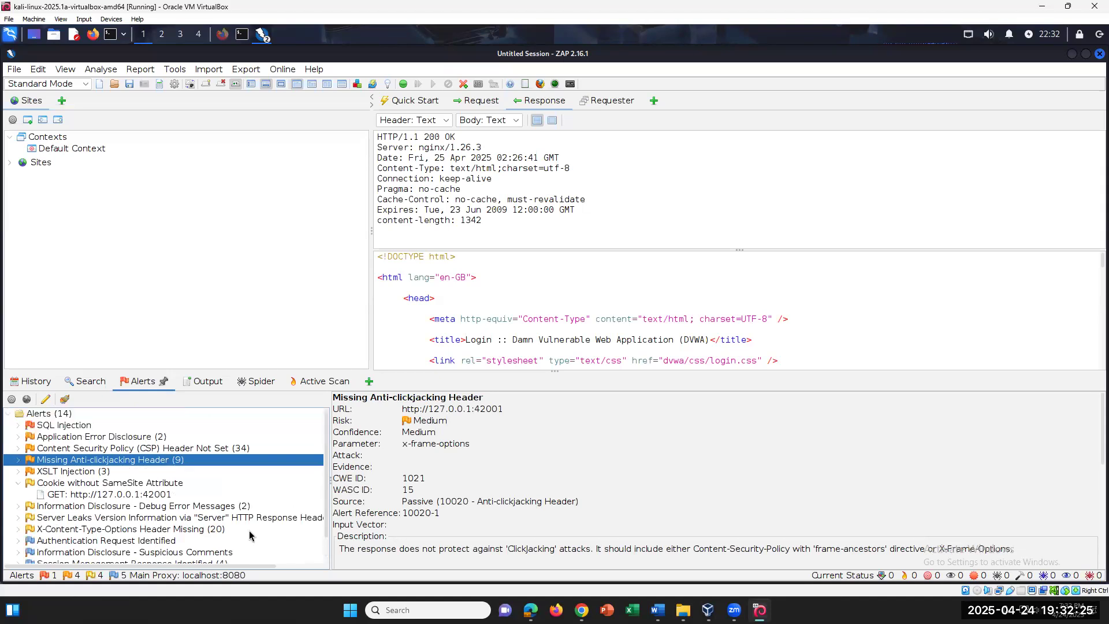
Glance at SQL Injection and CSP entries, then show the Debug Error Messages alert for instructions.php
{"action": "left_click", "coordinate": [18, 427]}
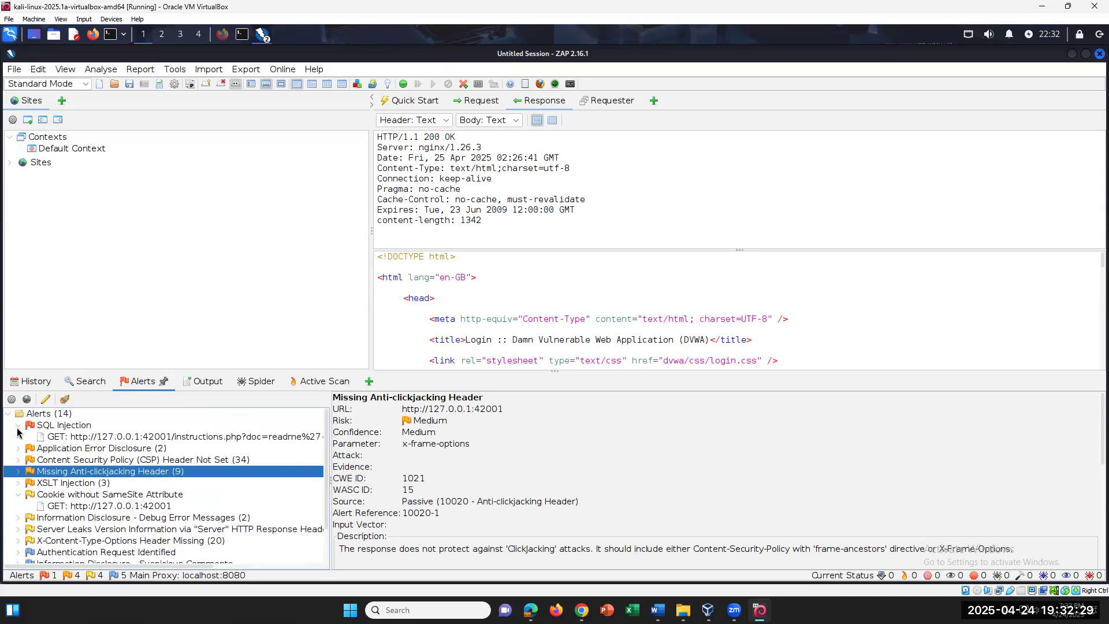
{"action": "left_click", "coordinate": [18, 428]}
{"action": "left_click", "coordinate": [19, 438]}
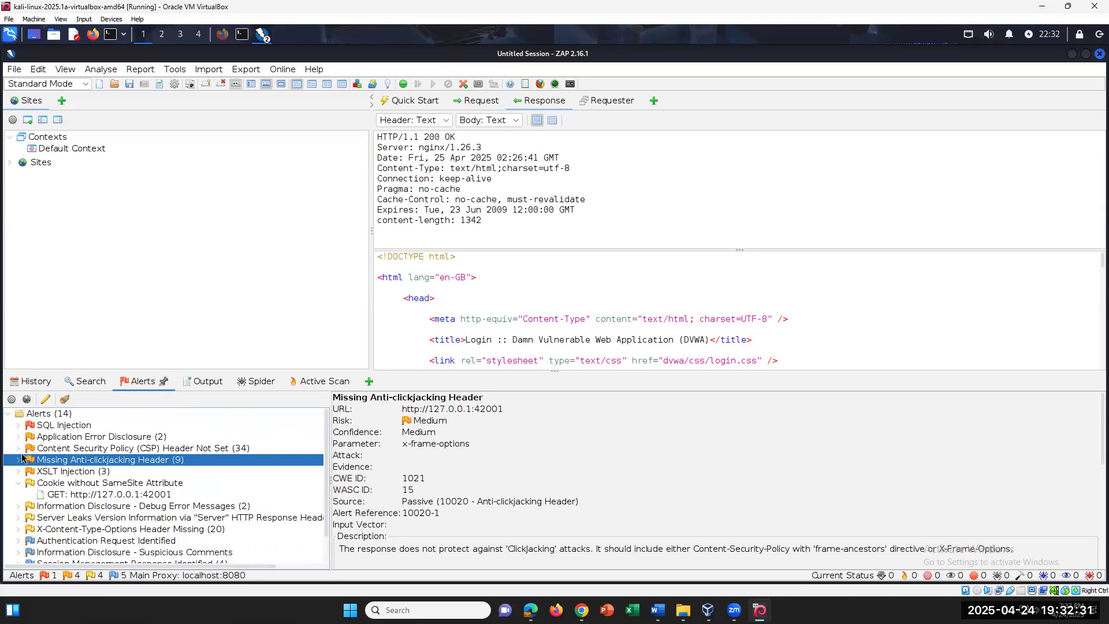
{"action": "left_click", "coordinate": [19, 450]}
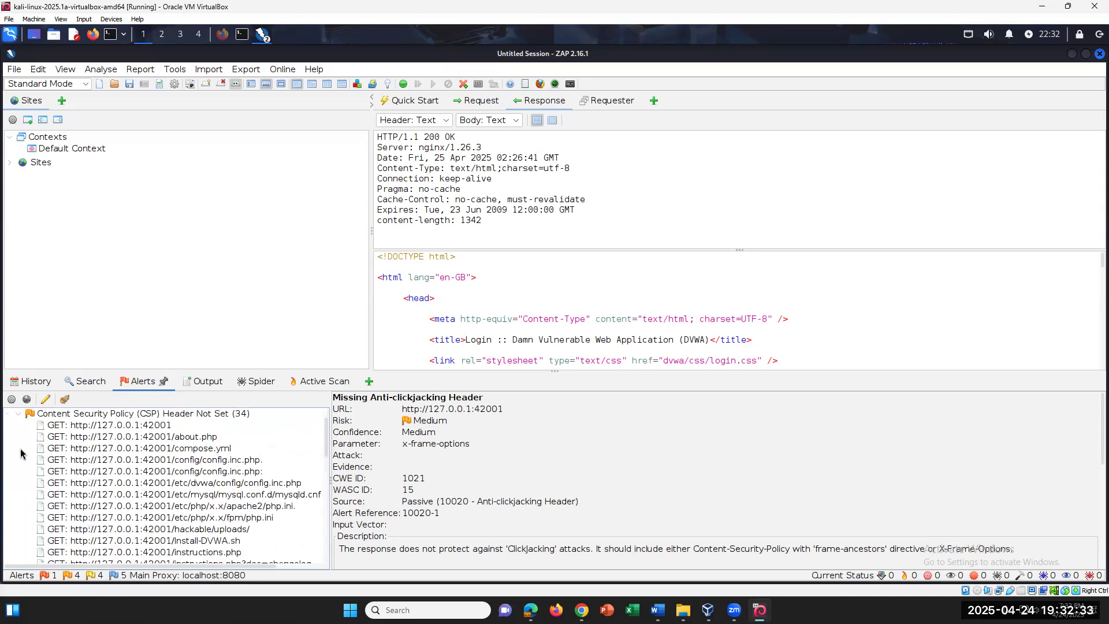
{"action": "left_click", "coordinate": [18, 414]}
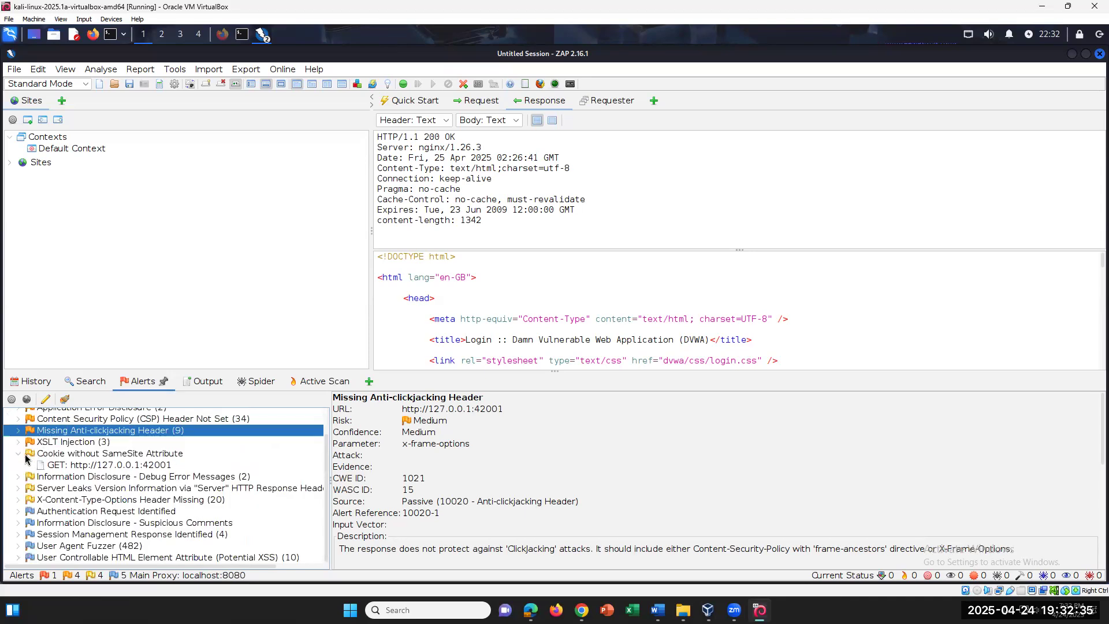
{"action": "left_click", "coordinate": [19, 455]}
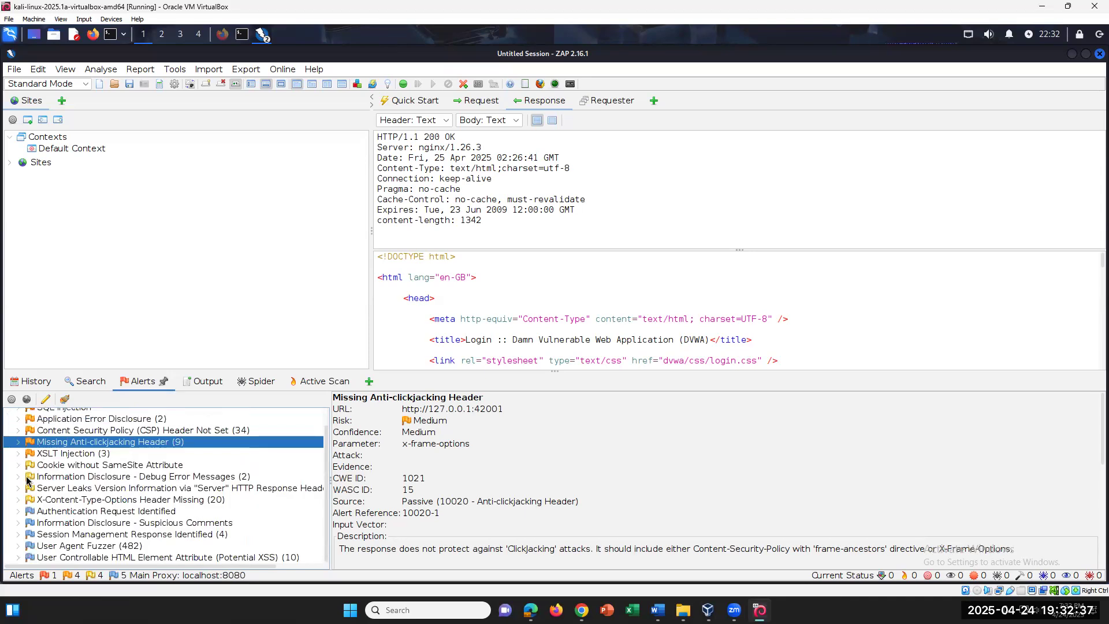
{"action": "left_click", "coordinate": [27, 479]}
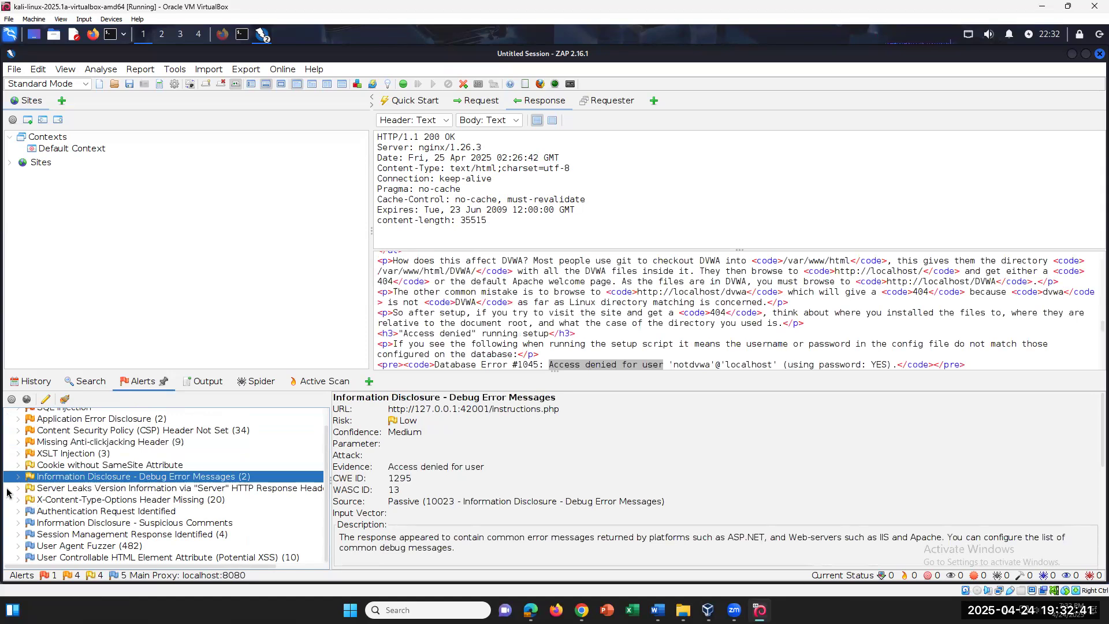
View Server Leaks Version Information, X-Content-Type-Options and Authentication Request Identified alerts, then switch to Word
{"action": "left_click", "coordinate": [22, 491]}
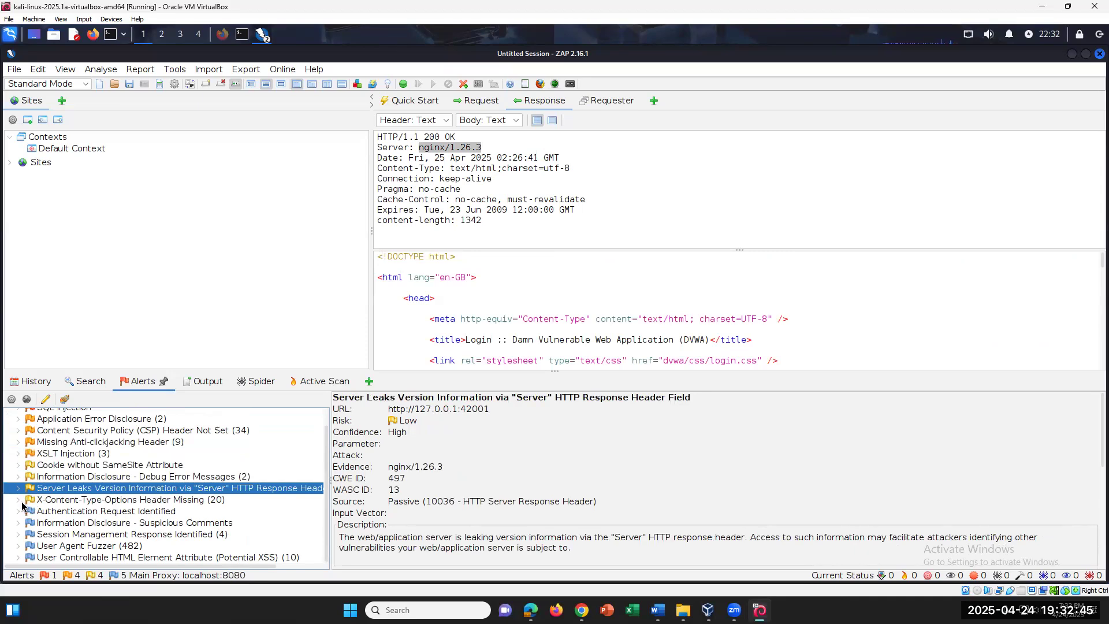
{"action": "left_click", "coordinate": [22, 500]}
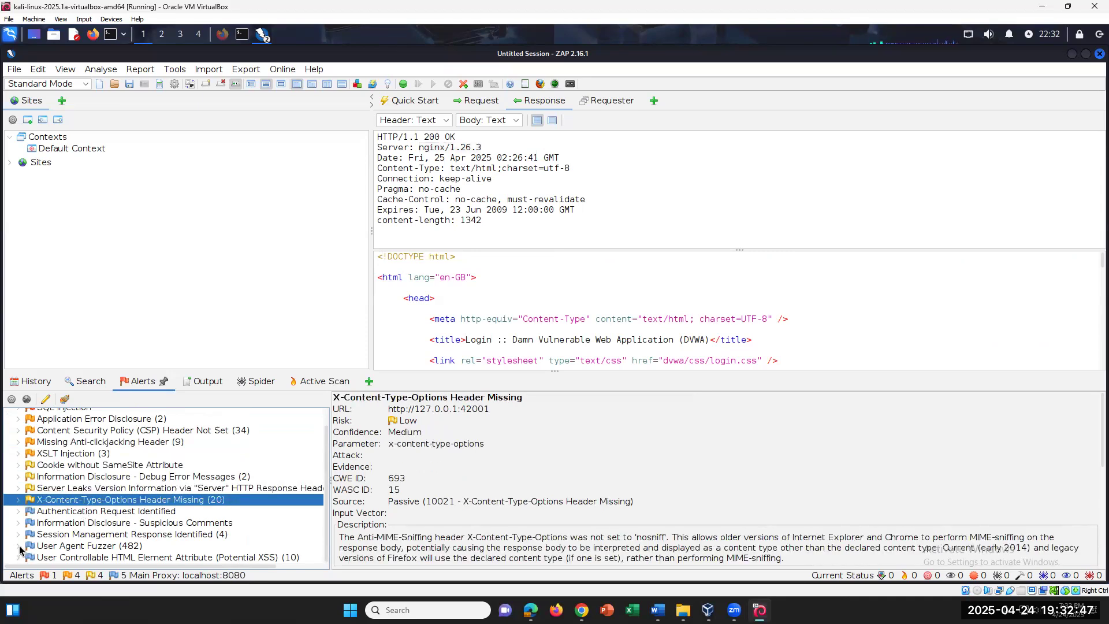
{"action": "left_click", "coordinate": [19, 512]}
{"action": "left_click", "coordinate": [18, 512]}
{"action": "left_click", "coordinate": [18, 512]}
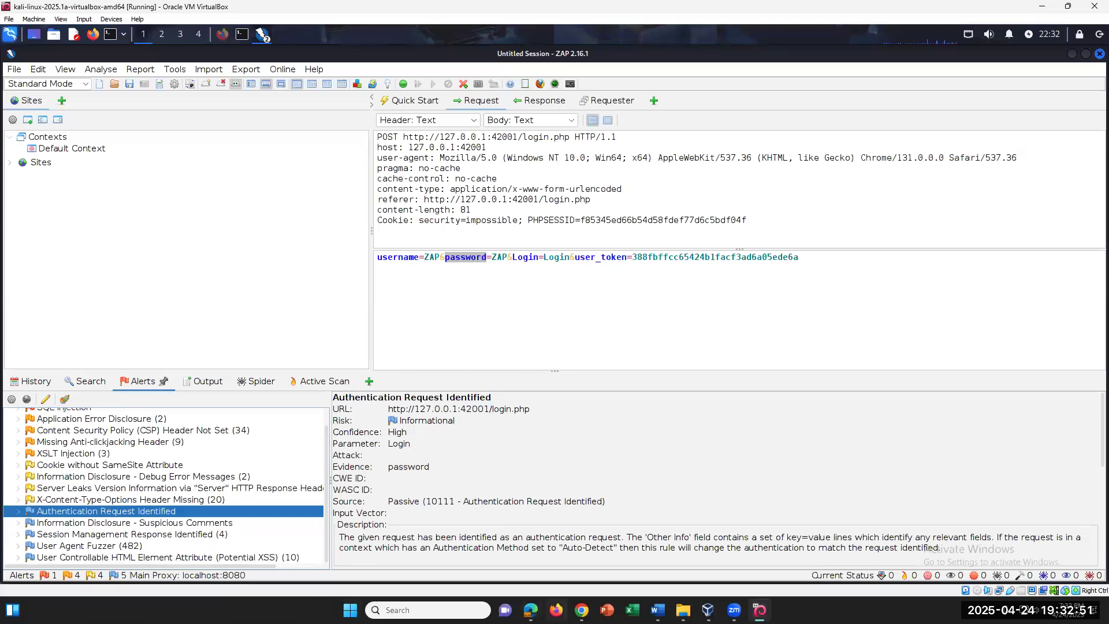
{"action": "left_click", "coordinate": [657, 610]}
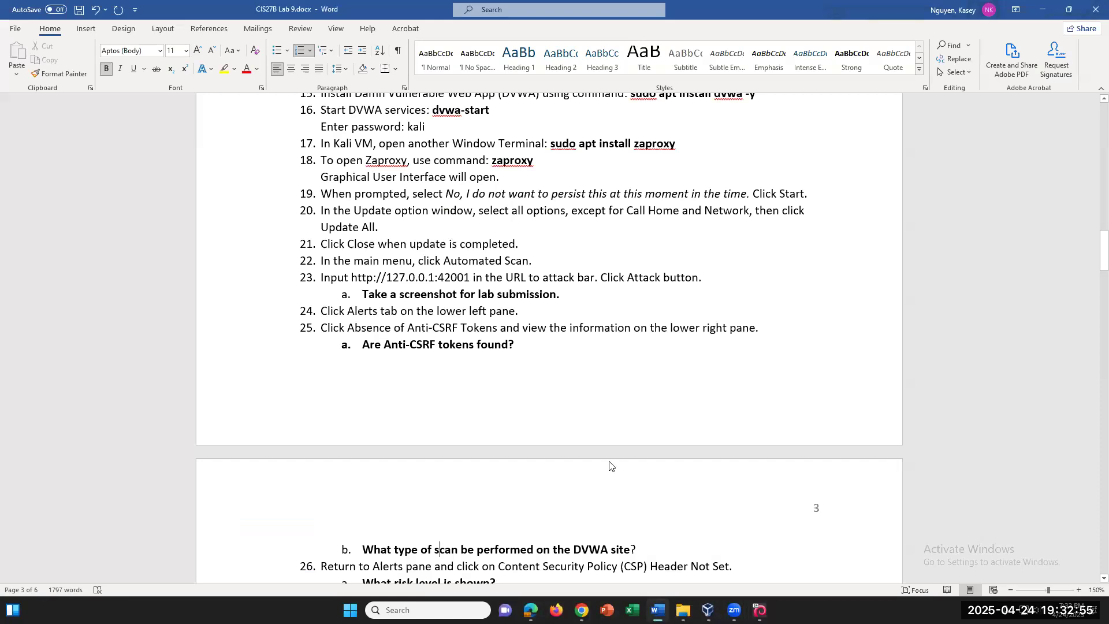
Scroll to the scan-type question, highlight 'scan be performed', and return to ZAP
{"action": "scroll", "coordinate": [603, 429], "scroll_direction": "down", "scroll_amount": 1}
{"action": "scroll", "coordinate": [602, 428], "scroll_direction": "down", "scroll_amount": 3}
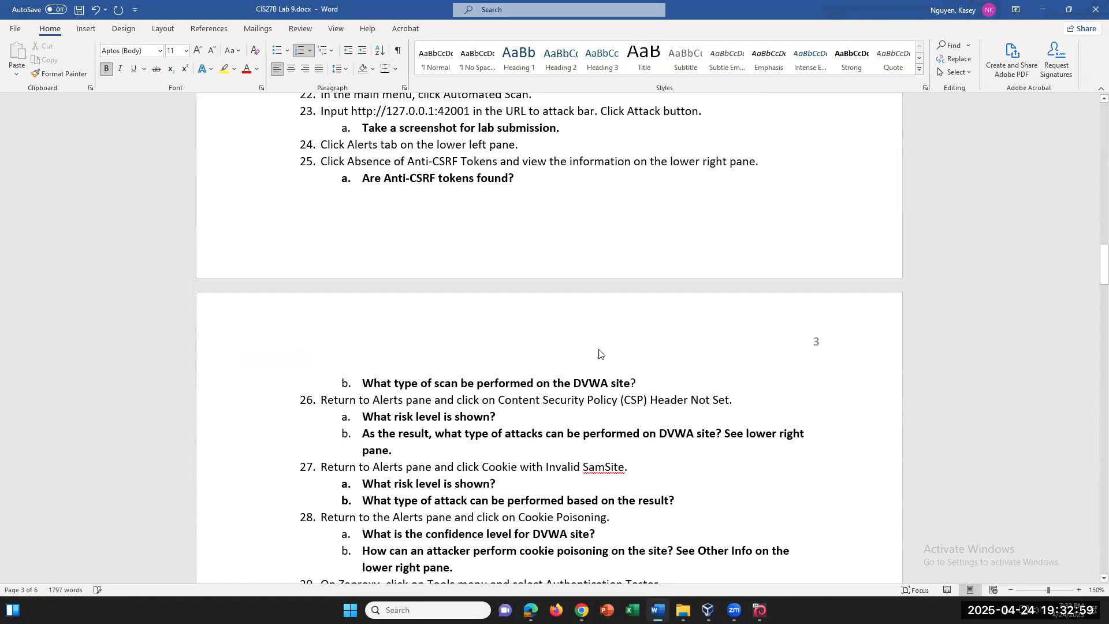
{"action": "left_click", "coordinate": [677, 383]}
{"action": "left_click_drag", "start_coordinate": [436, 384], "coordinate": [535, 384]}
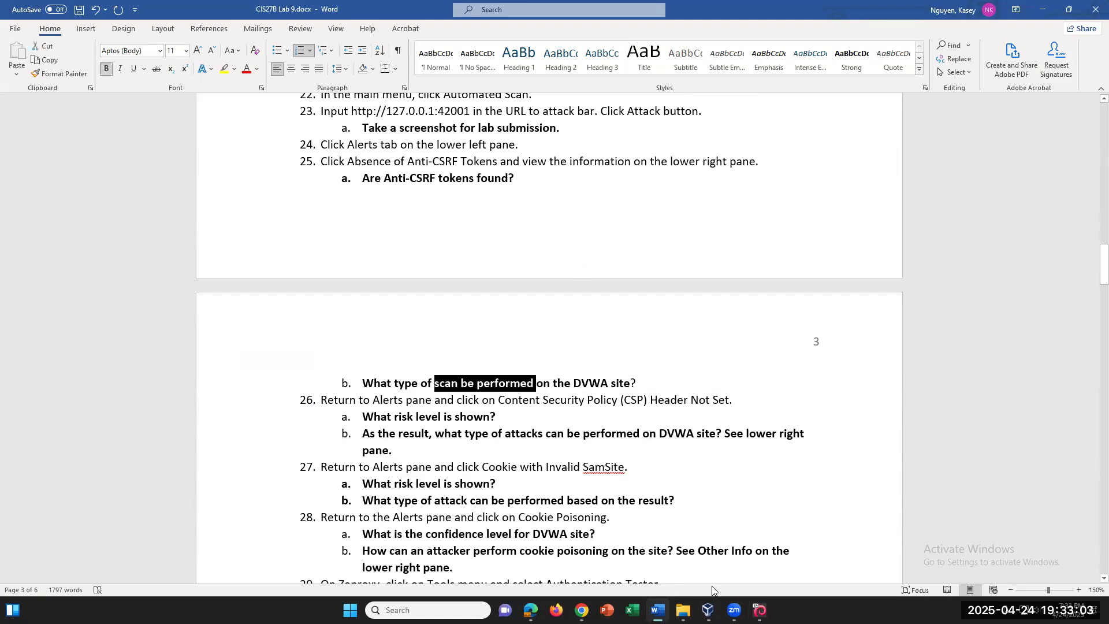
{"action": "left_click", "coordinate": [760, 611]}
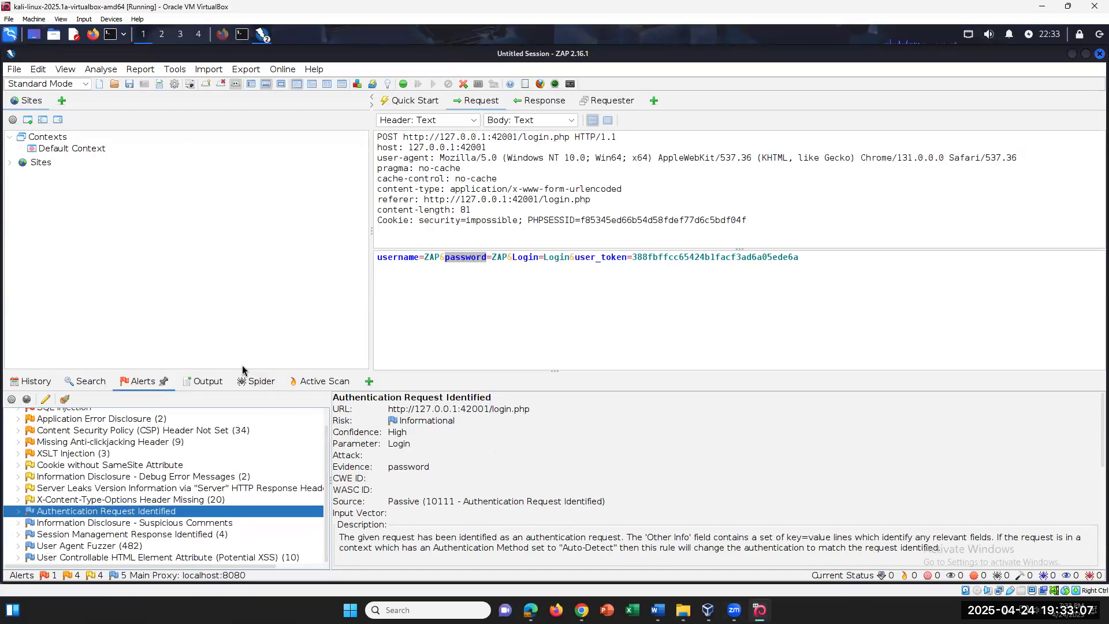
Scroll through the Active Scan's sent messages, then show the Spider's 100 found URLs
{"action": "scroll", "coordinate": [93, 413], "scroll_direction": "up", "scroll_amount": 1}
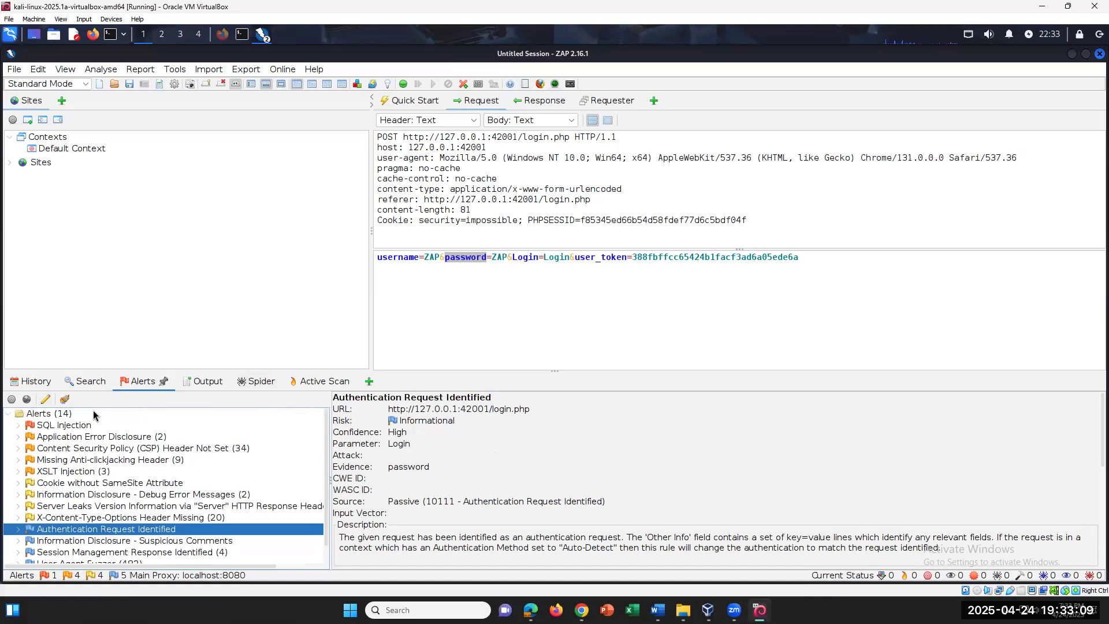
{"action": "left_click", "coordinate": [256, 381]}
{"action": "left_click", "coordinate": [325, 381]}
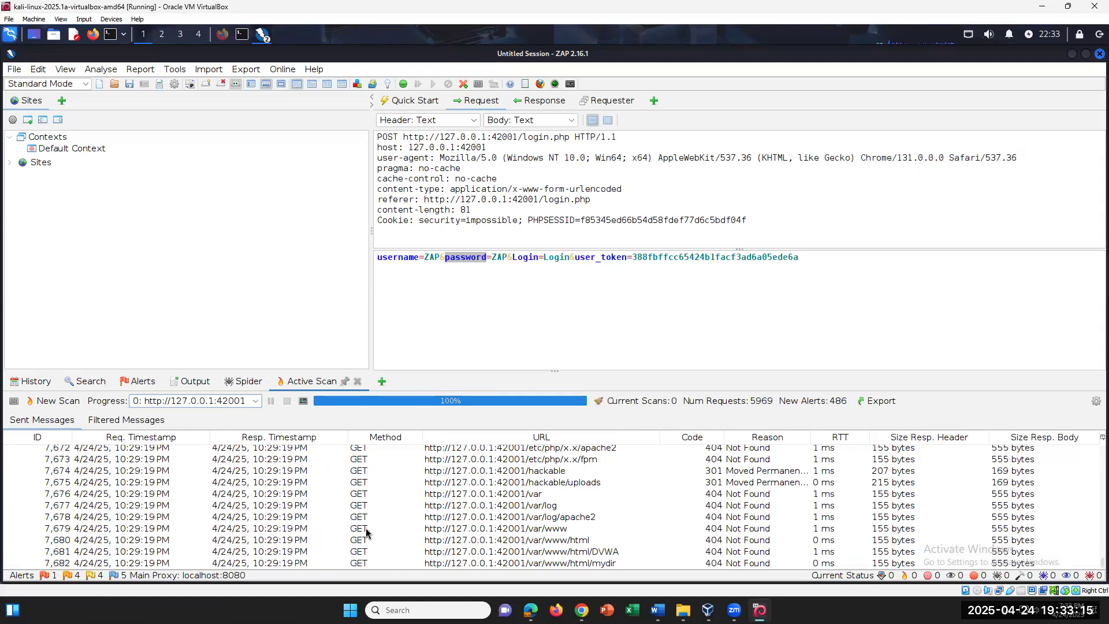
{"action": "scroll", "coordinate": [366, 528], "scroll_direction": "up", "scroll_amount": 9}
{"action": "scroll", "coordinate": [369, 507], "scroll_direction": "up", "scroll_amount": 10}
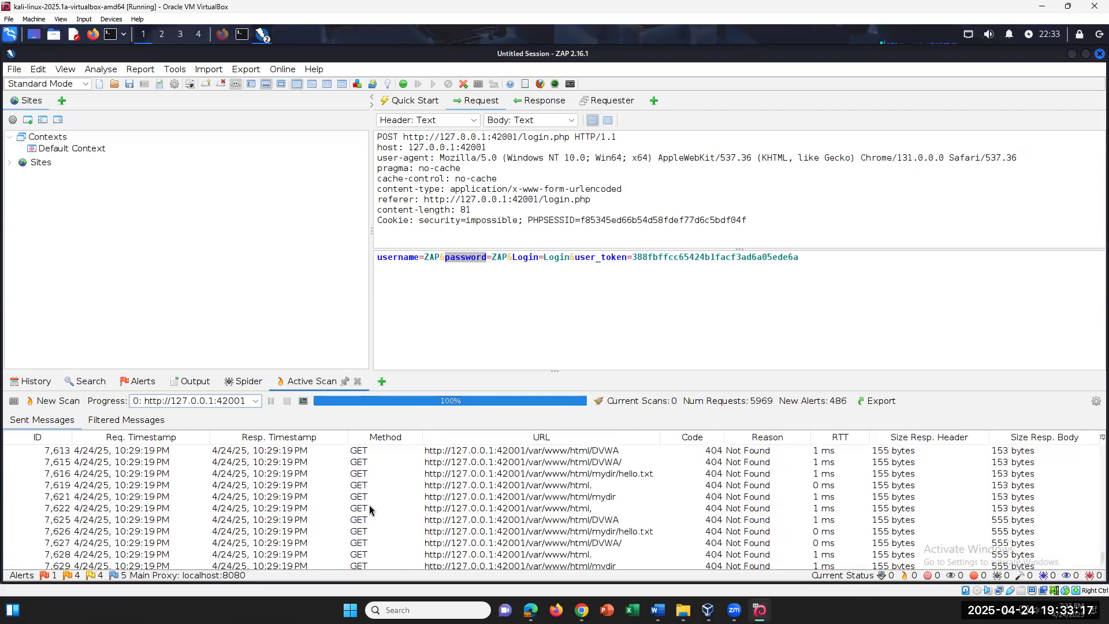
{"action": "scroll", "coordinate": [370, 509], "scroll_direction": "up", "scroll_amount": 10}
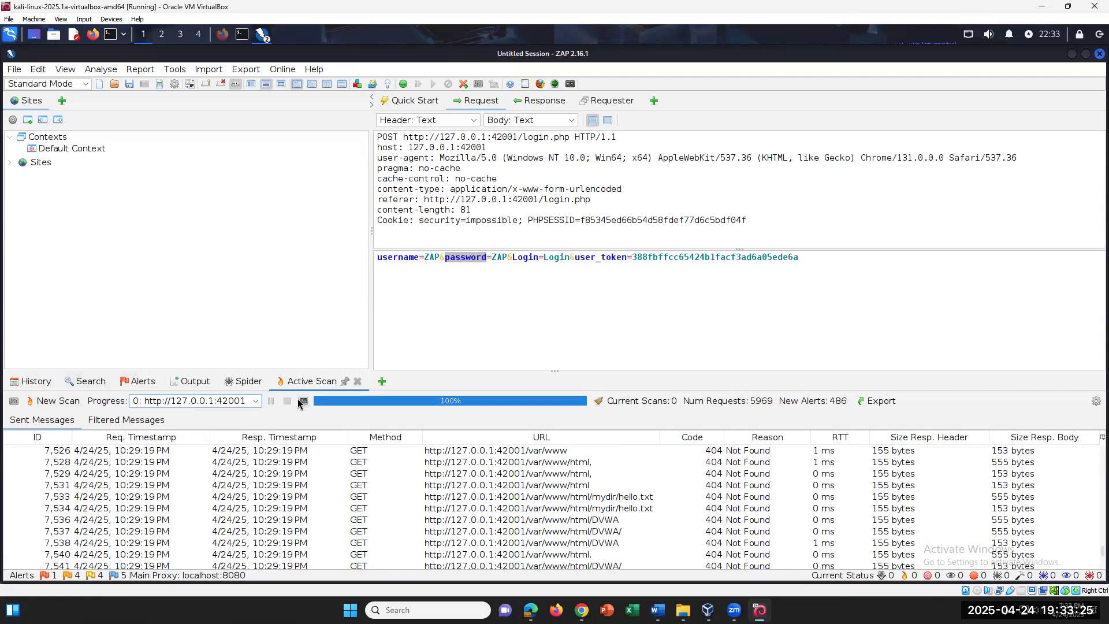
{"action": "left_click", "coordinate": [186, 381]}
{"action": "left_click", "coordinate": [248, 381]}
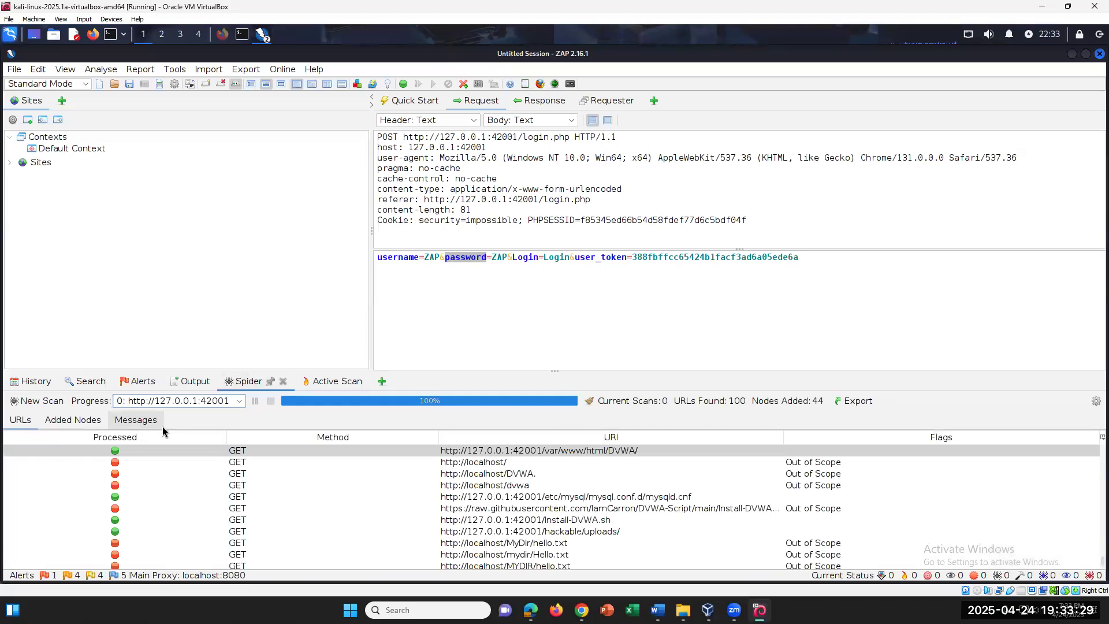
Show the History list with the proxied GET to 127.0.0.1:42001, and collapse and re-expand Contexts
{"action": "left_click", "coordinate": [32, 381]}
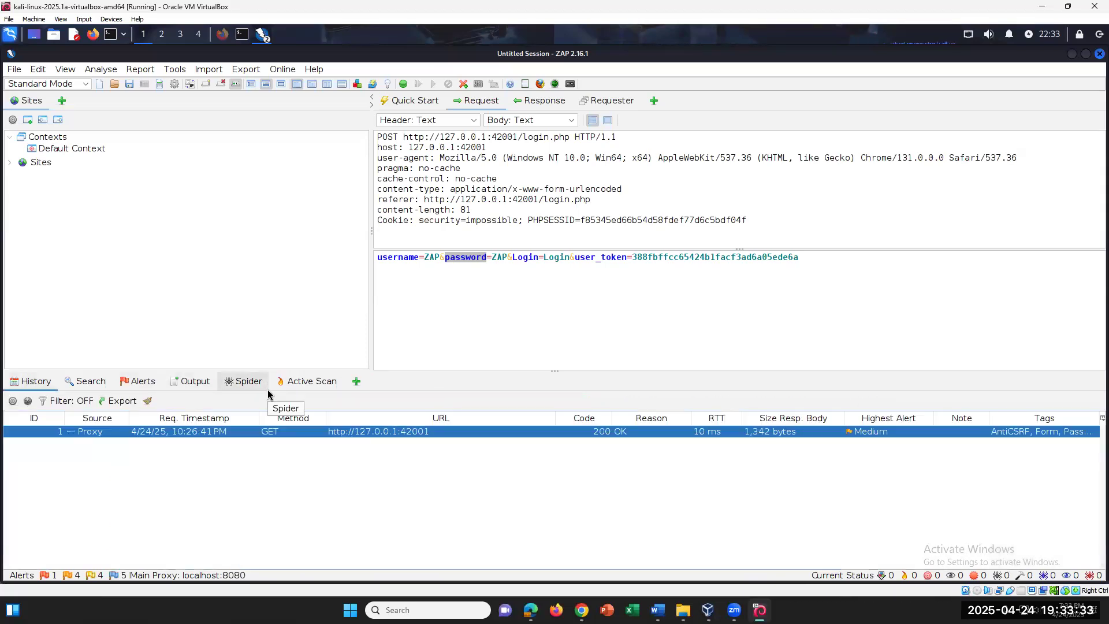
{"action": "double_click", "coordinate": [51, 138]}
{"action": "double_click", "coordinate": [51, 139]}
Select the Default Context, collapse Contexts, and display the Tools menu with Spider and Authentication Tester
{"action": "left_click", "coordinate": [74, 149]}
{"action": "double_click", "coordinate": [63, 140]}
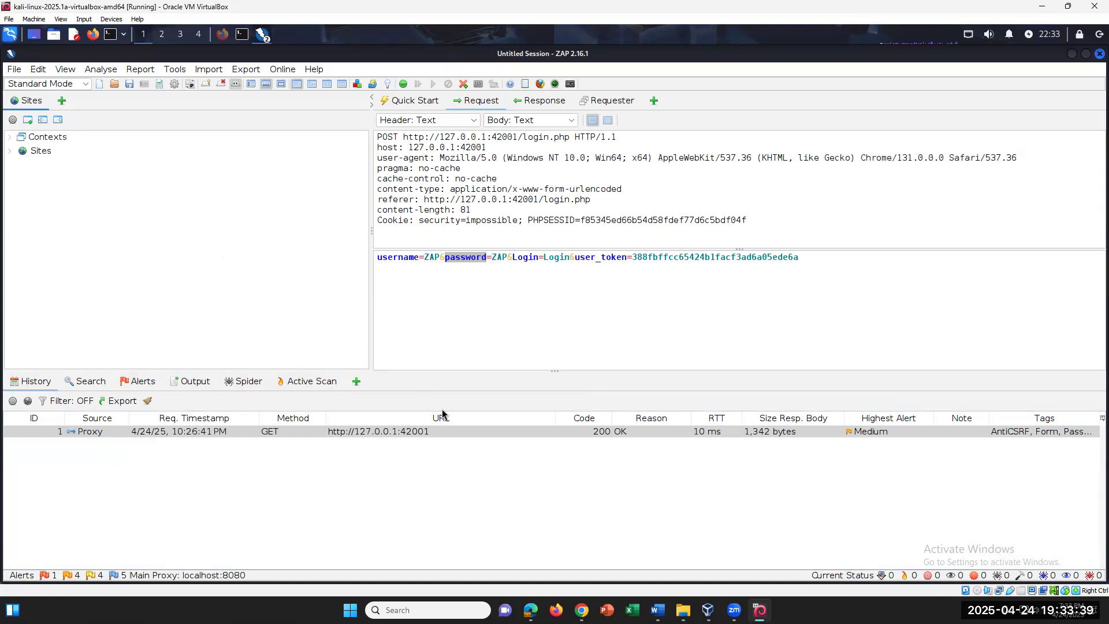
{"action": "left_click", "coordinate": [175, 70]}
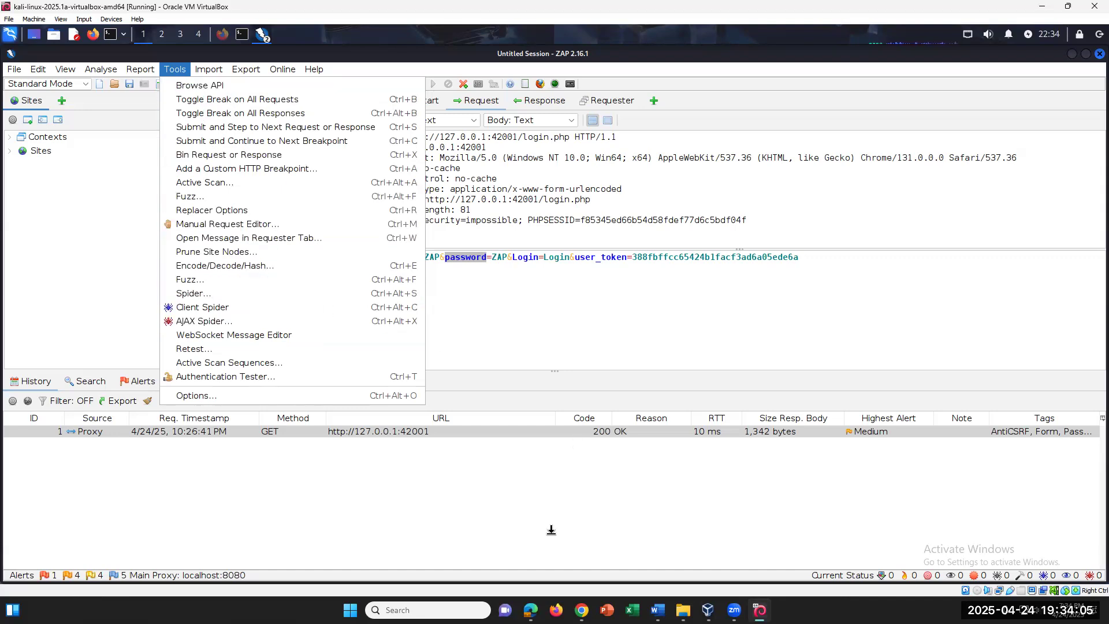
Close the Tools menu without choosing a tool, returning to the History panel
{"action": "left_click", "coordinate": [344, 498]}
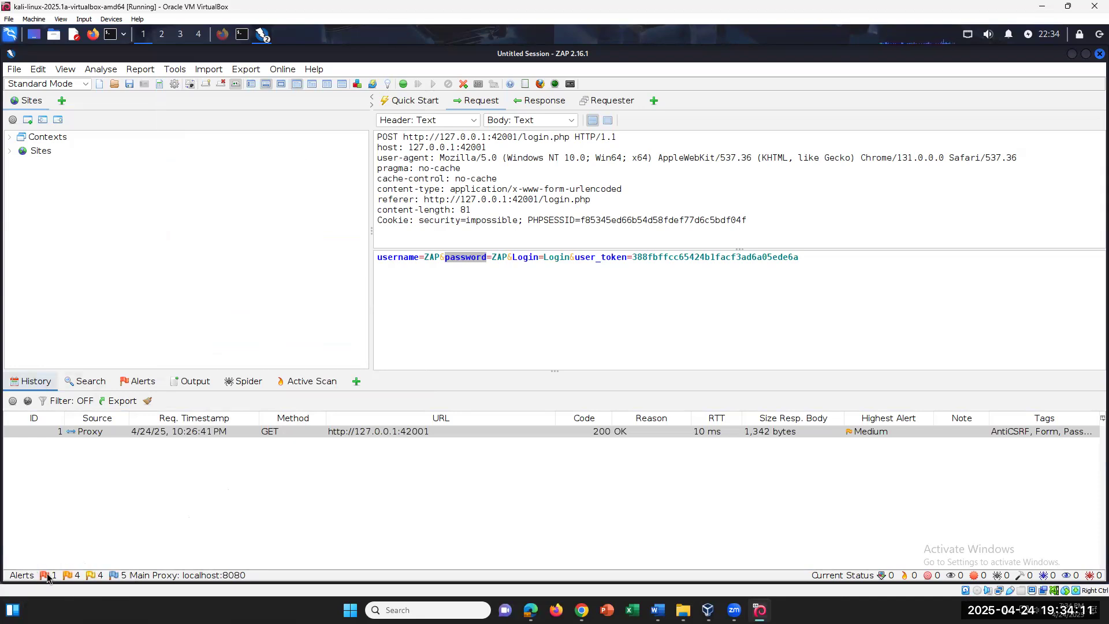
In the Alerts list, read through the SQL Injection alert details
{"action": "left_click", "coordinate": [141, 382]}
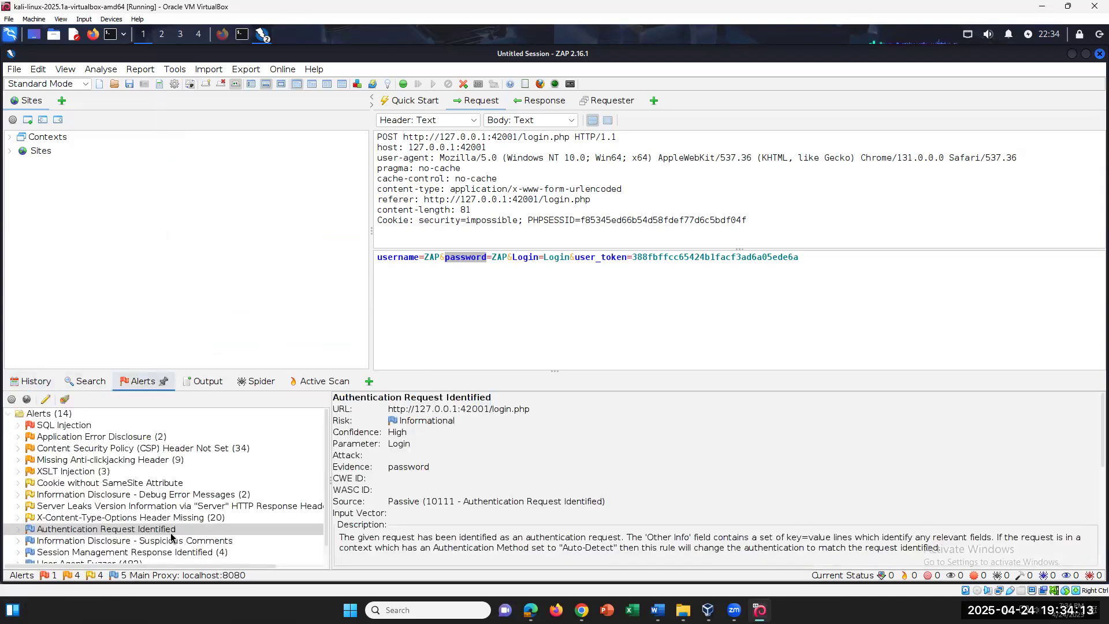
{"action": "left_click", "coordinate": [64, 426]}
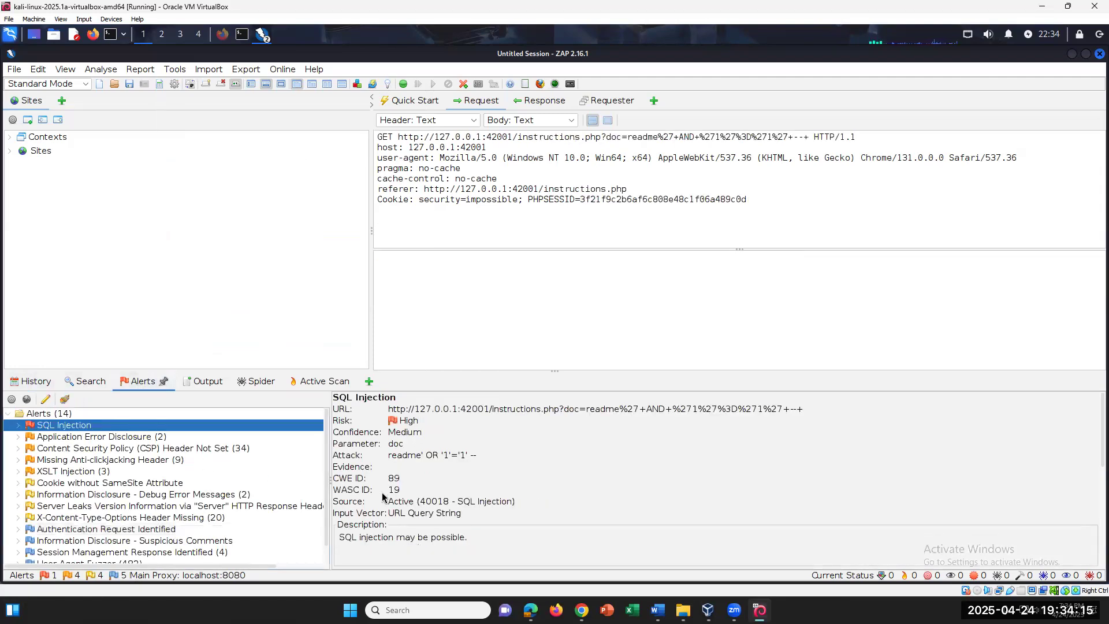
{"action": "scroll", "coordinate": [404, 463], "scroll_direction": "down", "scroll_amount": 2}
{"action": "scroll", "coordinate": [405, 462], "scroll_direction": "up", "scroll_amount": 2}
Review the Application Error Disclosure alert, then show the Active Scan's 5969 sent messages
{"action": "left_click", "coordinate": [106, 437]}
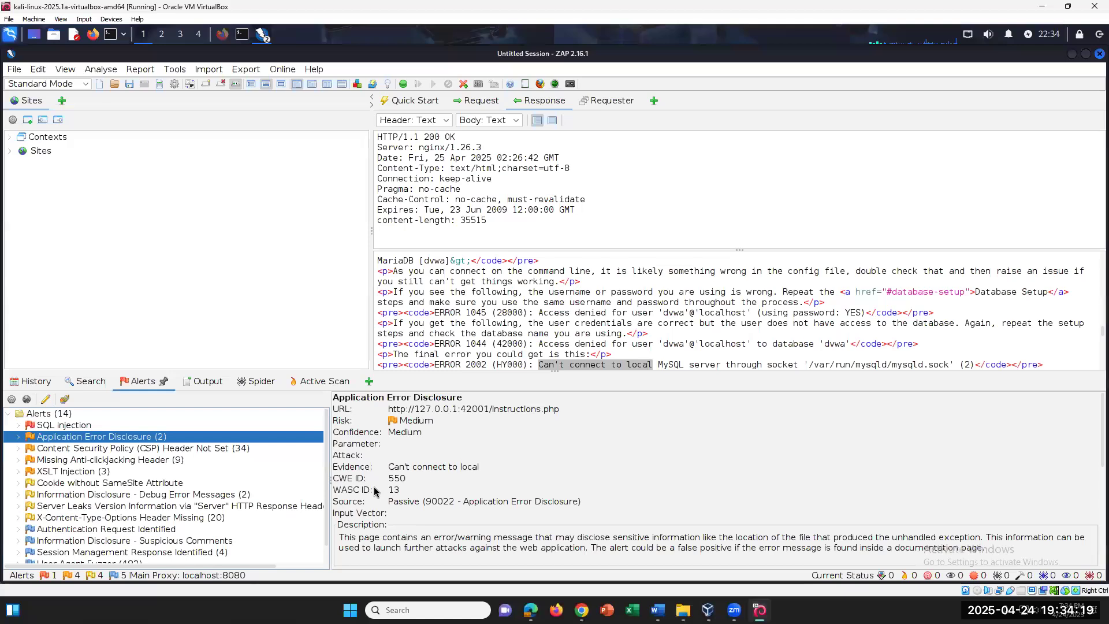
{"action": "scroll", "coordinate": [374, 491], "scroll_direction": "down", "scroll_amount": 2}
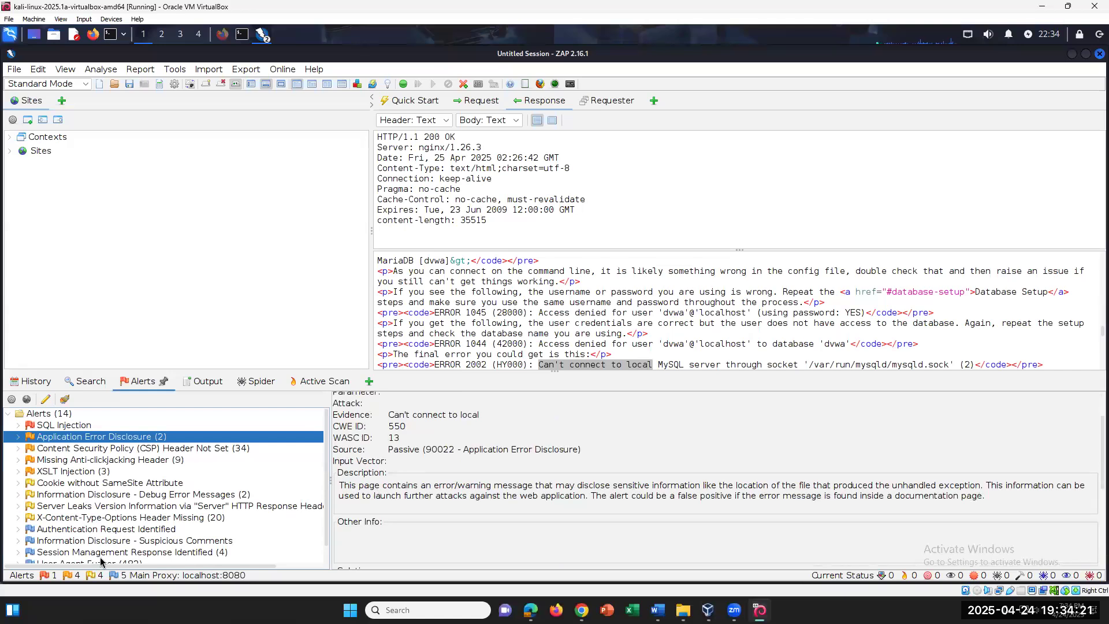
{"action": "scroll", "coordinate": [151, 508], "scroll_direction": "down", "scroll_amount": 1}
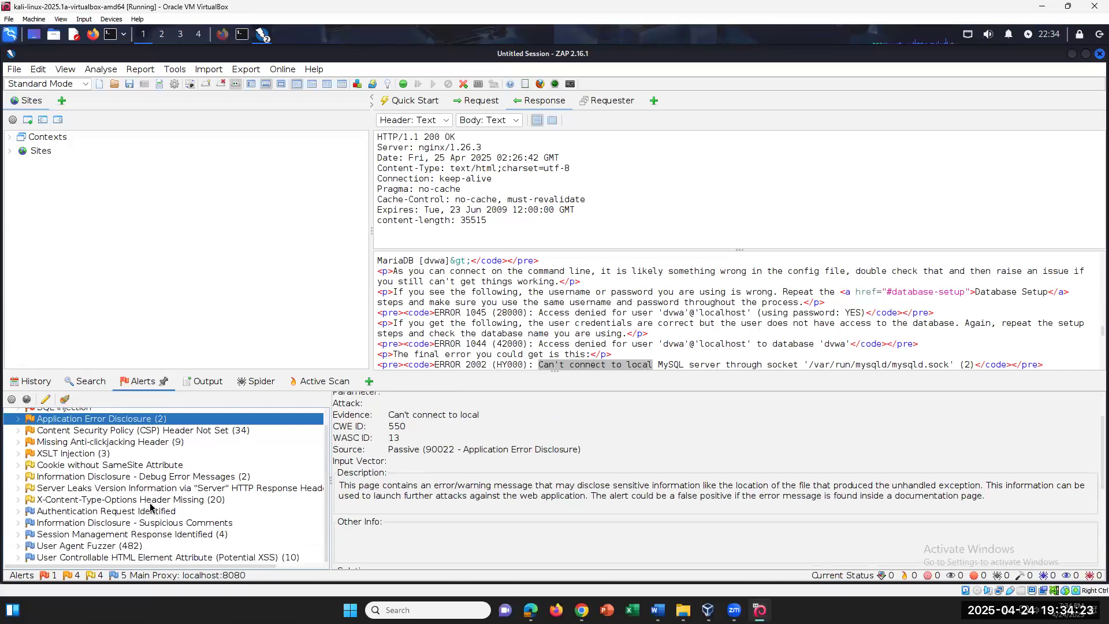
{"action": "scroll", "coordinate": [150, 507], "scroll_direction": "up", "scroll_amount": 1}
{"action": "left_click", "coordinate": [314, 381]}
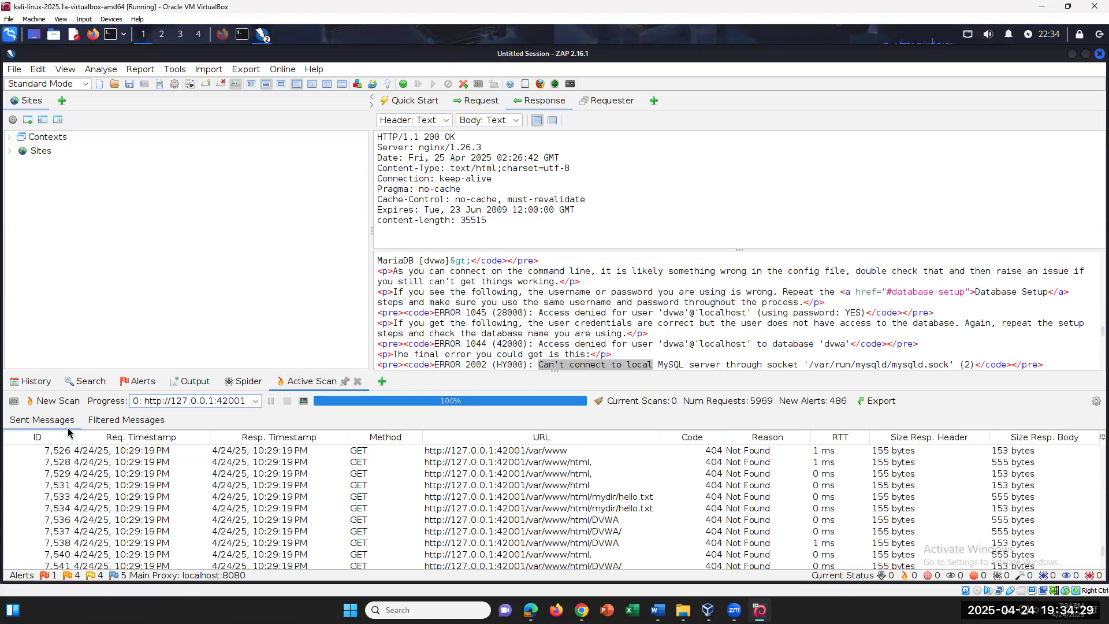
Check the active scan's empty Filtered Messages list, glance at Alerts, Search and History, and return
{"action": "left_click", "coordinate": [124, 420]}
{"action": "left_click", "coordinate": [136, 382]}
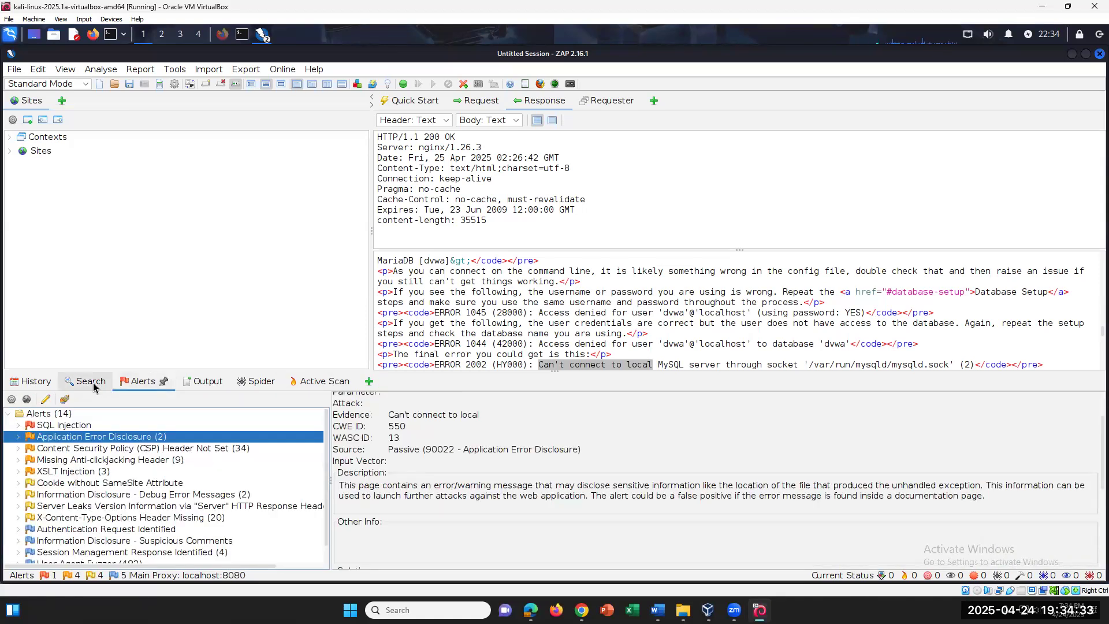
{"action": "left_click", "coordinate": [89, 381]}
{"action": "left_click", "coordinate": [32, 381]}
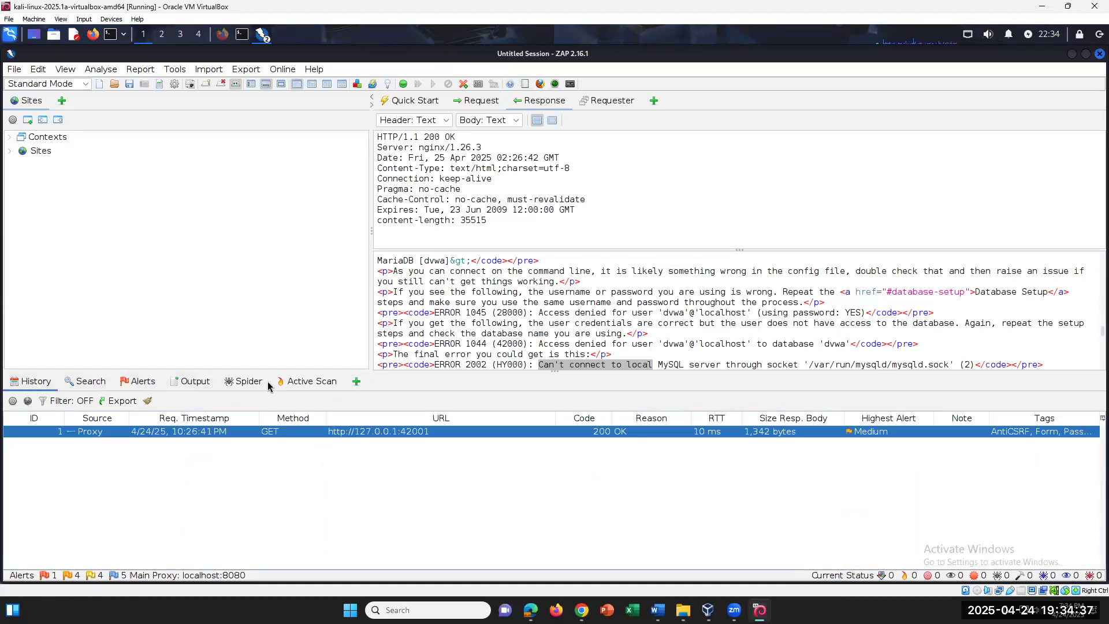
{"action": "left_click", "coordinate": [306, 382]}
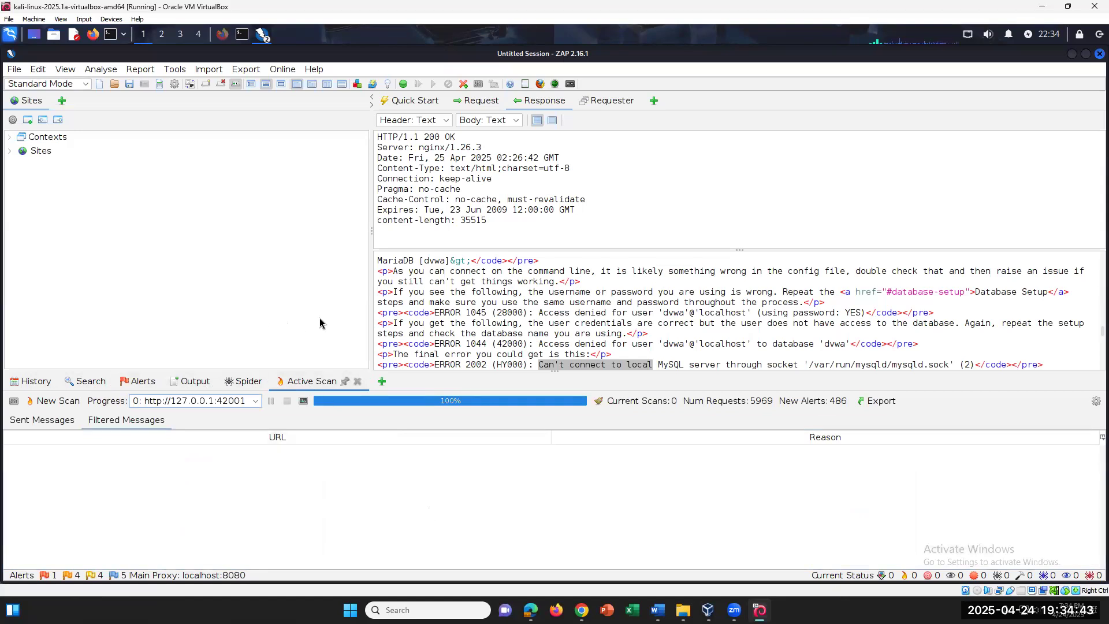
{"action": "left_click", "coordinate": [9, 151]}
{"action": "left_click", "coordinate": [10, 138]}
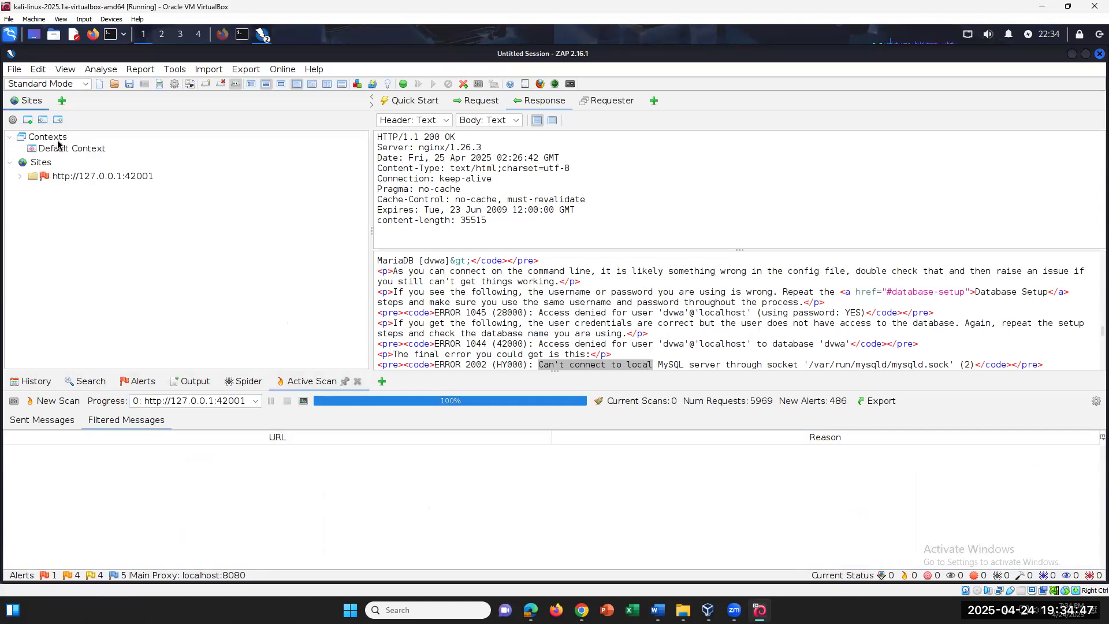
{"action": "left_click", "coordinate": [70, 148]}
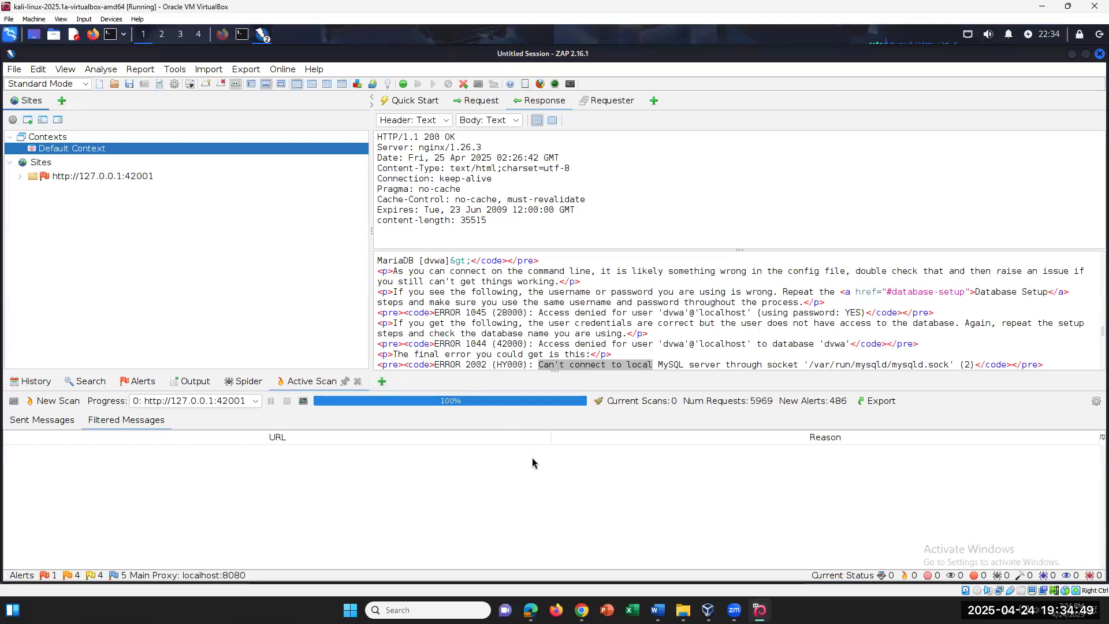
In the Word worksheet, highlight 'Security Policy (CSP) Header Not Set' in step 26
{"action": "key", "text": "alt+Tab"}
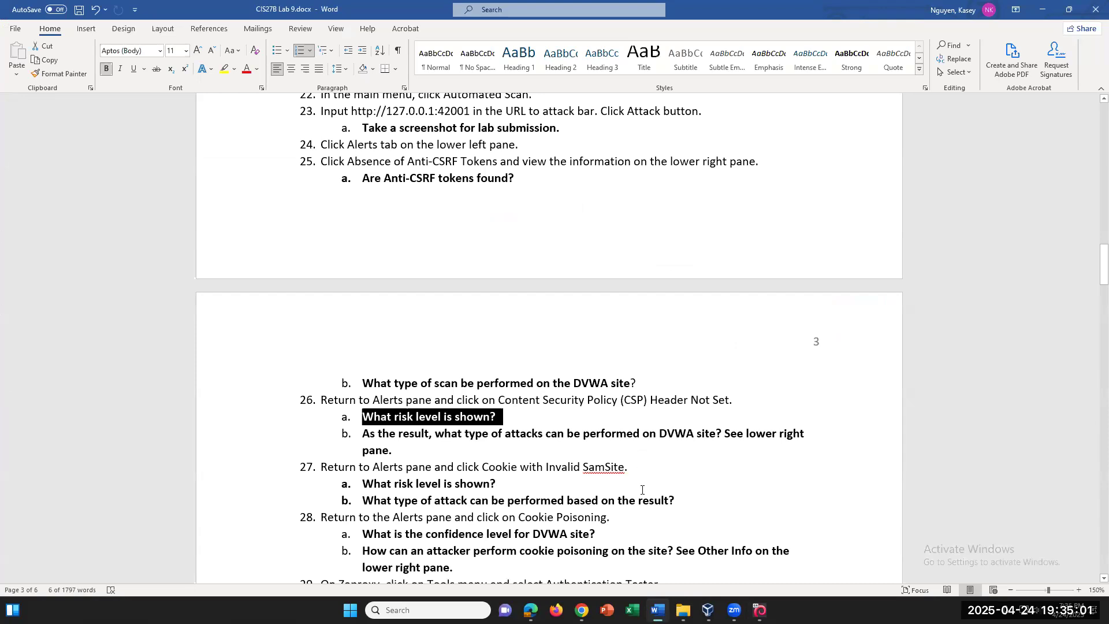
{"action": "left_click_drag", "start_coordinate": [731, 400], "coordinate": [543, 400]}
Back in ZAP, open the CSP Header Not Set alert and its site-root instance
{"action": "key", "text": "alt+Tab"}
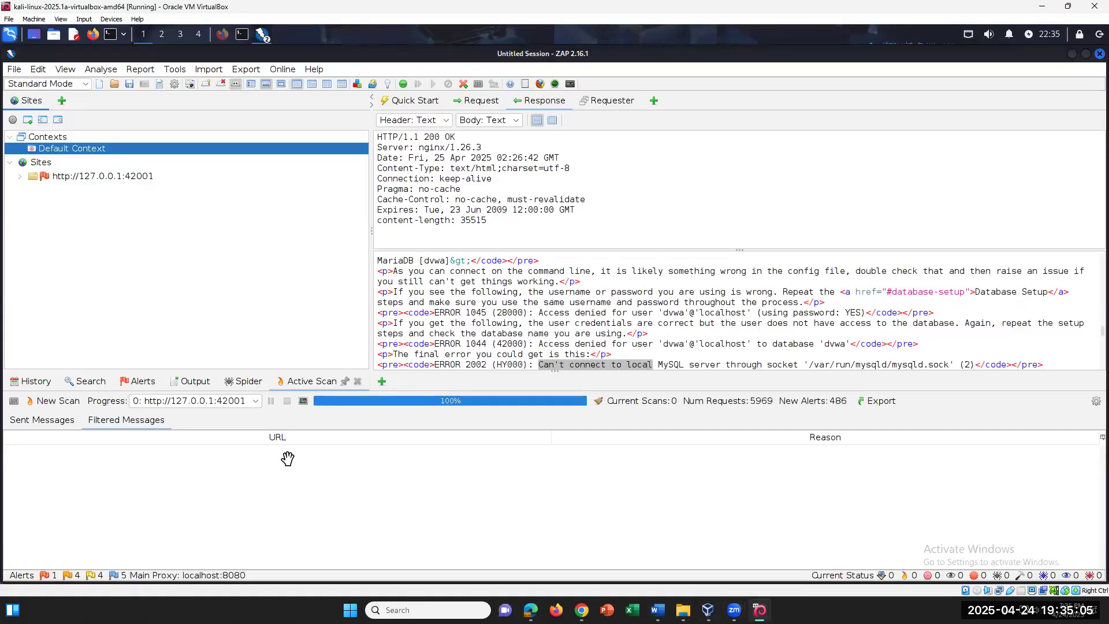
{"action": "left_click", "coordinate": [133, 382]}
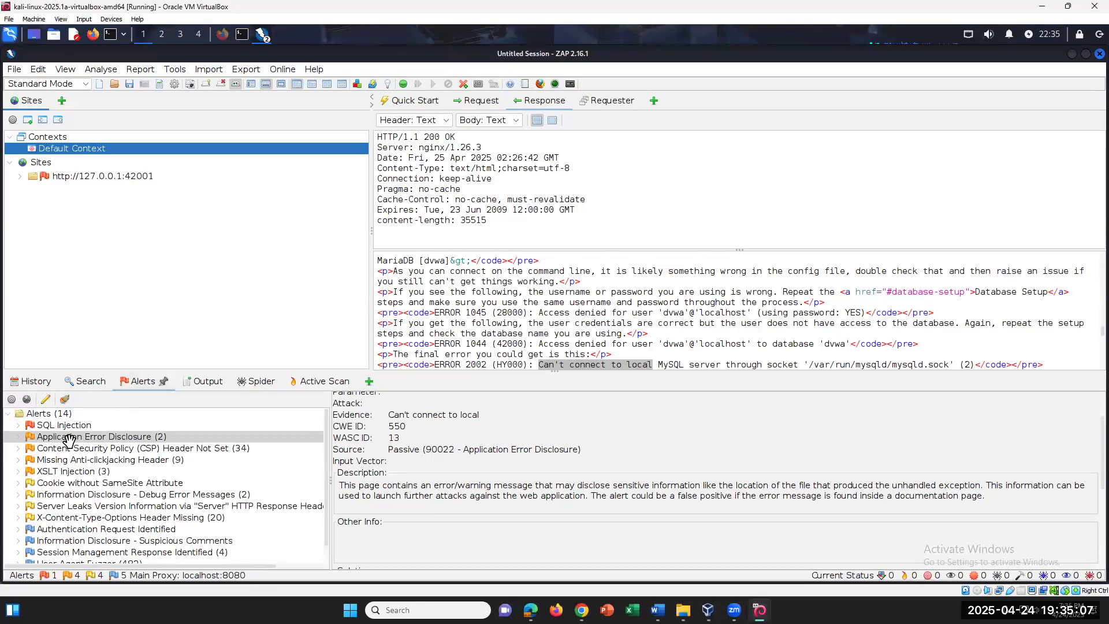
{"action": "left_click", "coordinate": [16, 449]}
{"action": "left_click", "coordinate": [173, 412]}
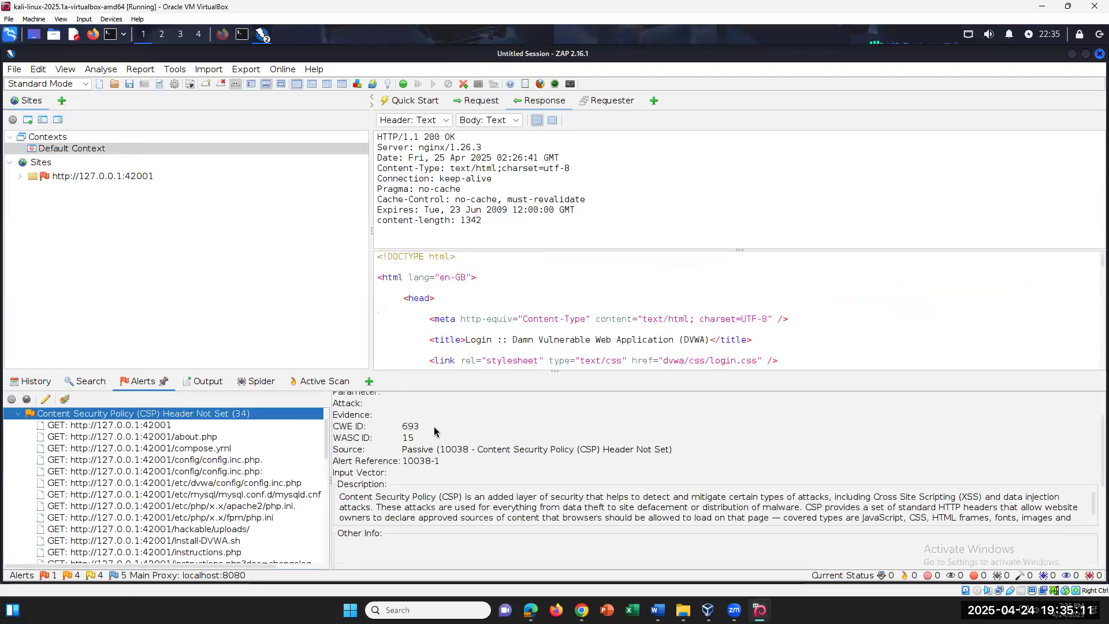
{"action": "left_click", "coordinate": [157, 425]}
Review the CSP alert's Medium risk and High confidence, then bring the Word worksheet forward
{"action": "scroll", "coordinate": [269, 447], "scroll_direction": "down", "scroll_amount": 1}
{"action": "scroll", "coordinate": [268, 451], "scroll_direction": "down", "scroll_amount": 2}
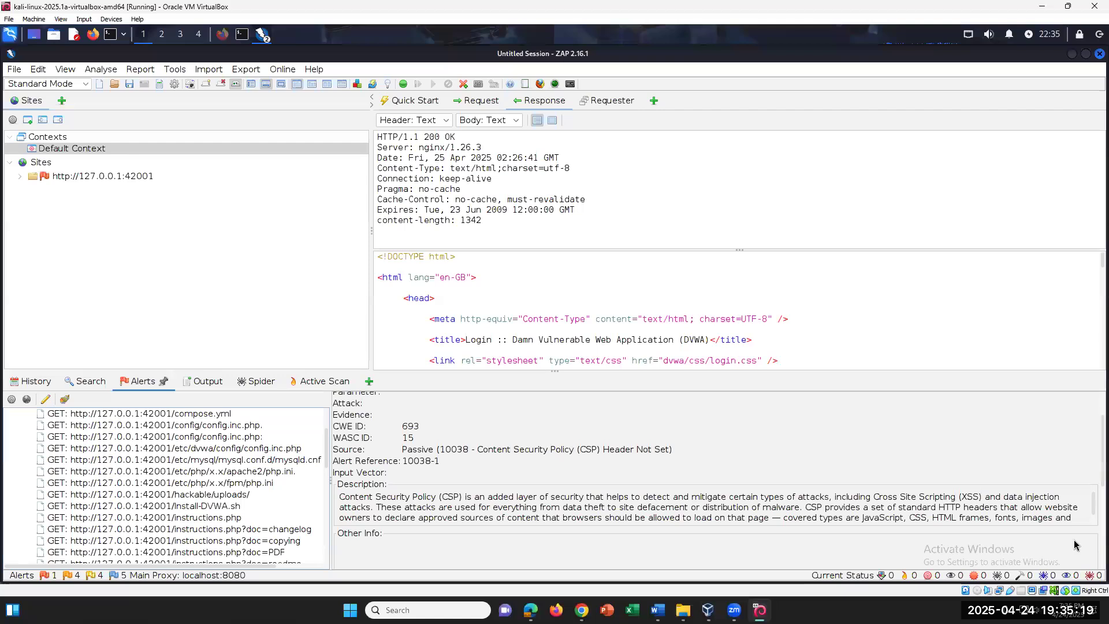
{"action": "scroll", "coordinate": [1075, 451], "scroll_direction": "up", "scroll_amount": 1}
{"action": "scroll", "coordinate": [1074, 434], "scroll_direction": "up", "scroll_amount": 3}
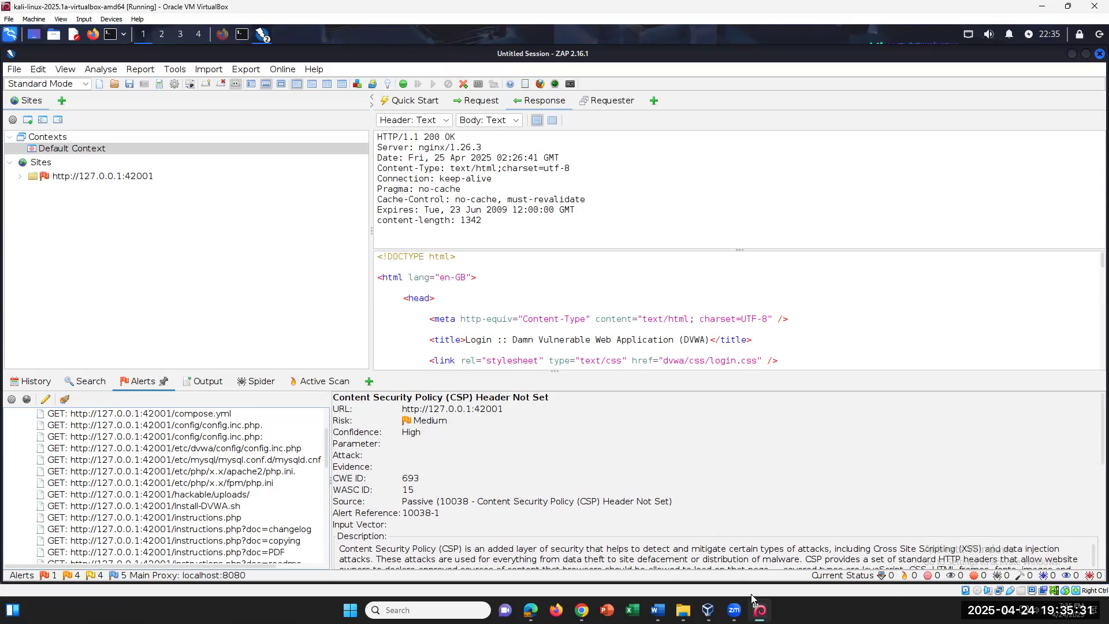
{"action": "left_click", "coordinate": [658, 610]}
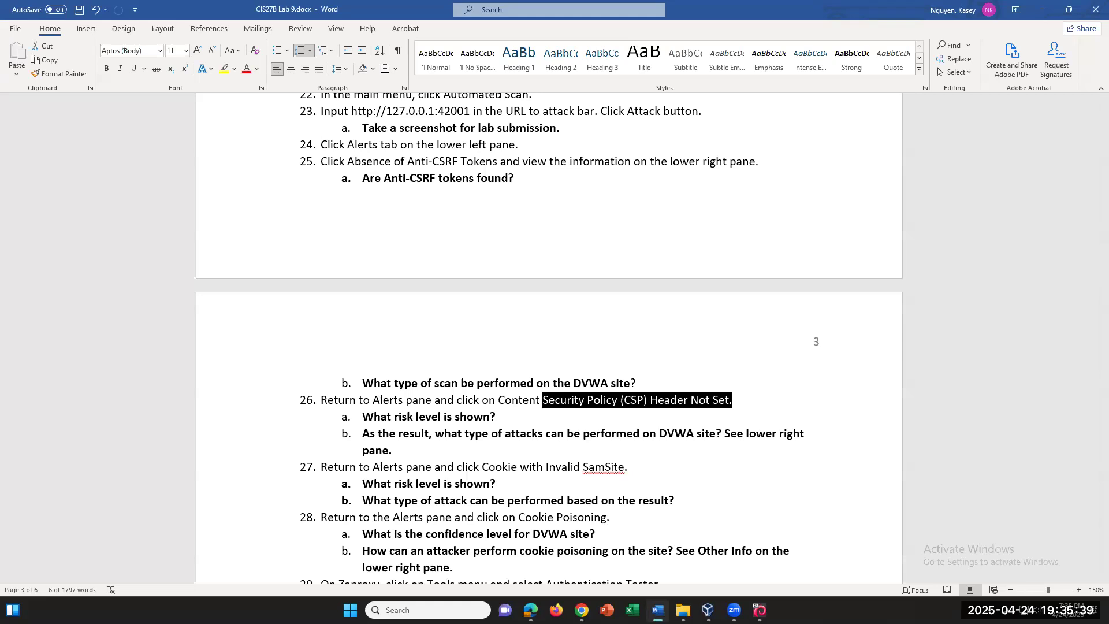
Return to ZAP and read the CSP description down to data theft and malware distribution
{"action": "key", "text": "alt+Tab"}
{"action": "scroll", "coordinate": [830, 498], "scroll_direction": "down", "scroll_amount": 3}
{"action": "scroll", "coordinate": [830, 498], "scroll_direction": "down", "scroll_amount": 1}
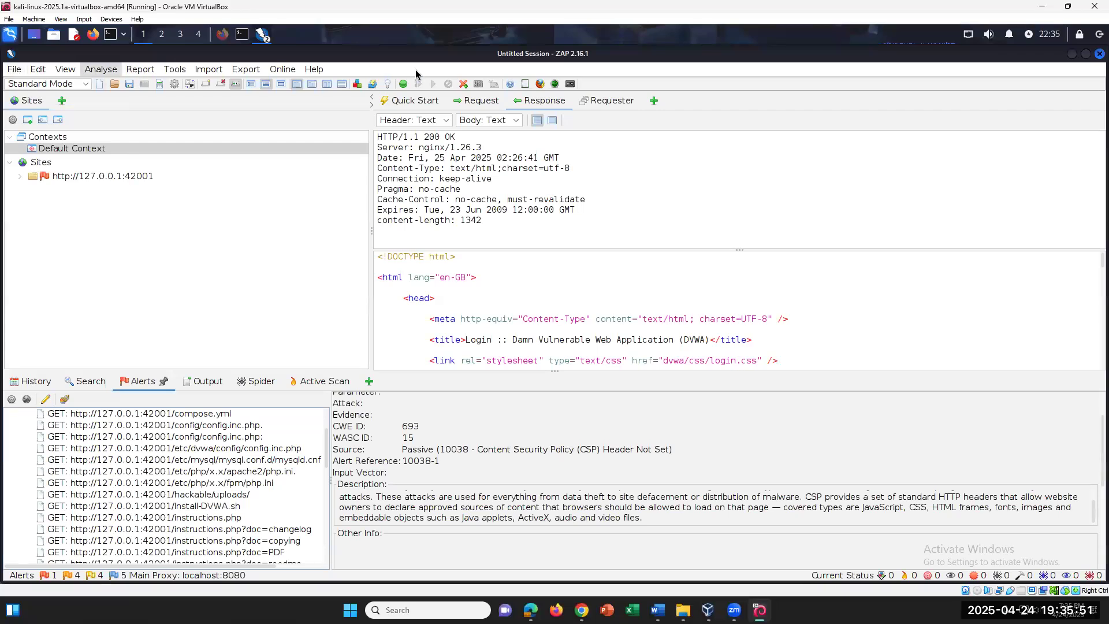
{"action": "left_click", "coordinate": [411, 102]}
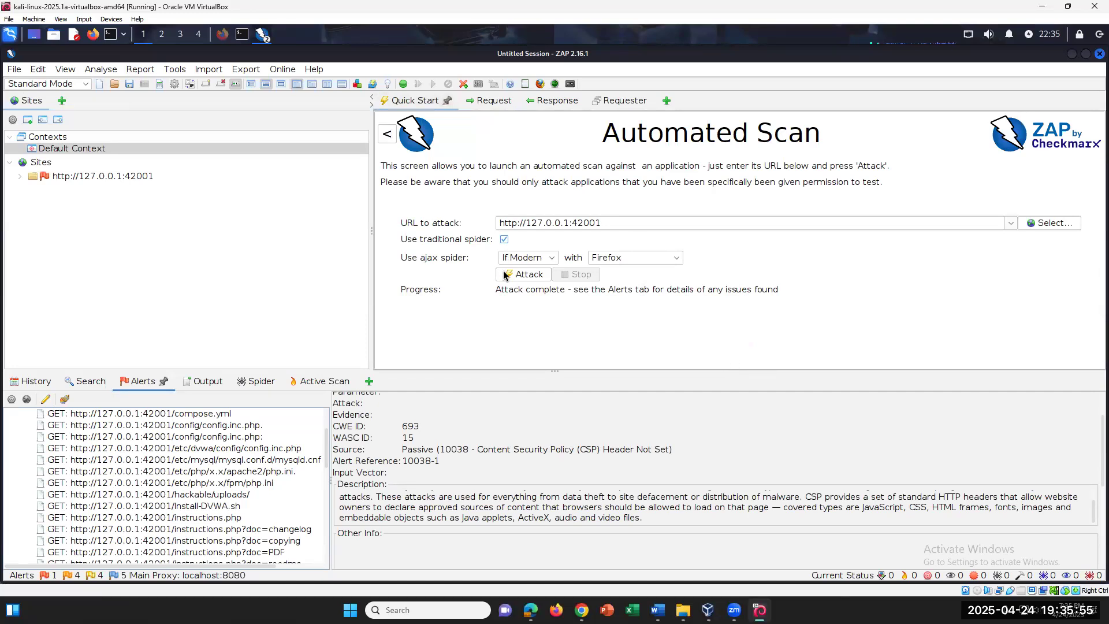
{"action": "left_click", "coordinate": [522, 274]}
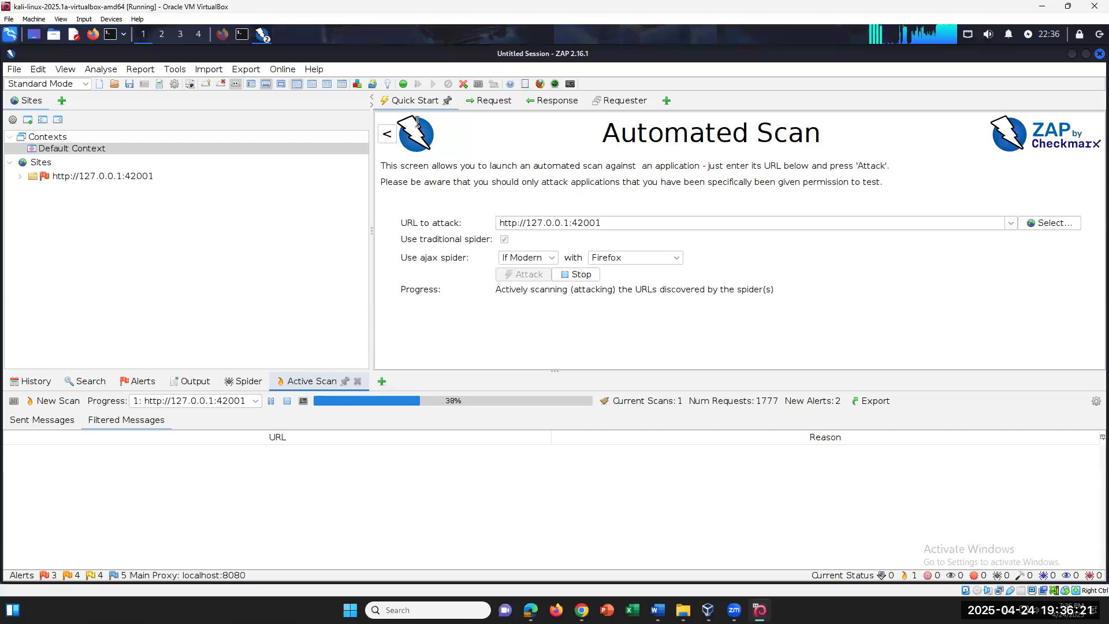
{"action": "left_click", "coordinate": [196, 382]}
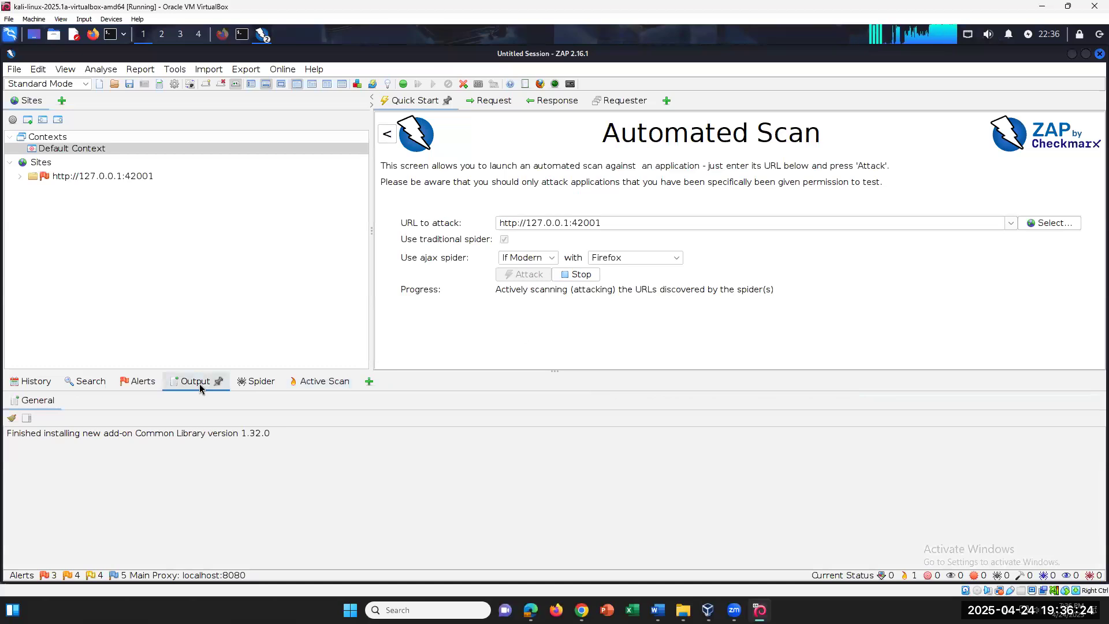
{"action": "left_click", "coordinate": [252, 381]}
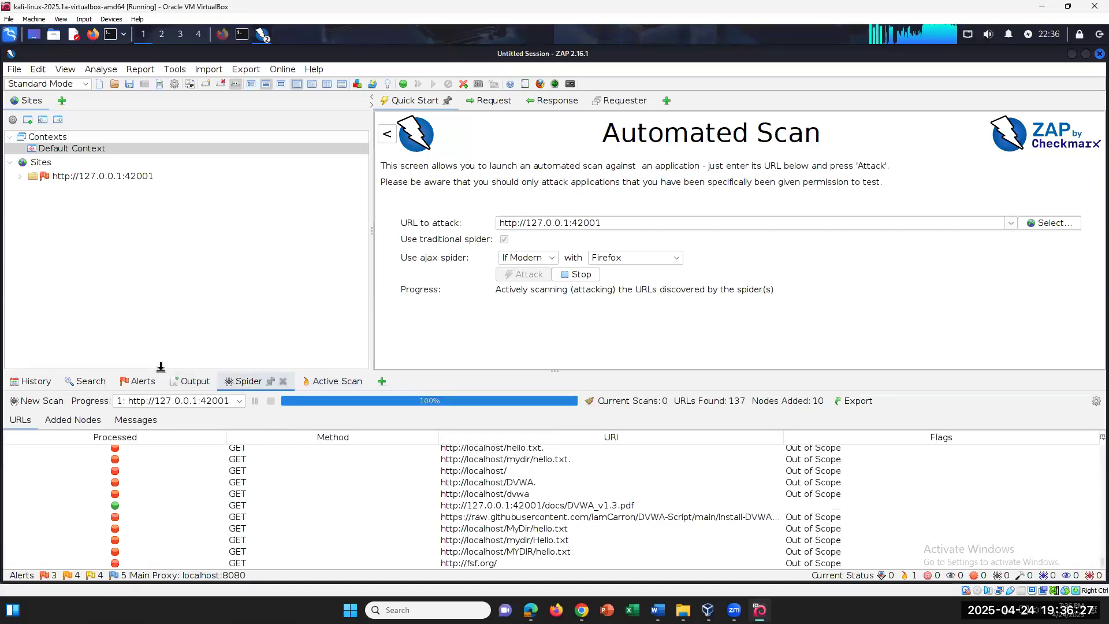
{"action": "left_click", "coordinate": [336, 382]}
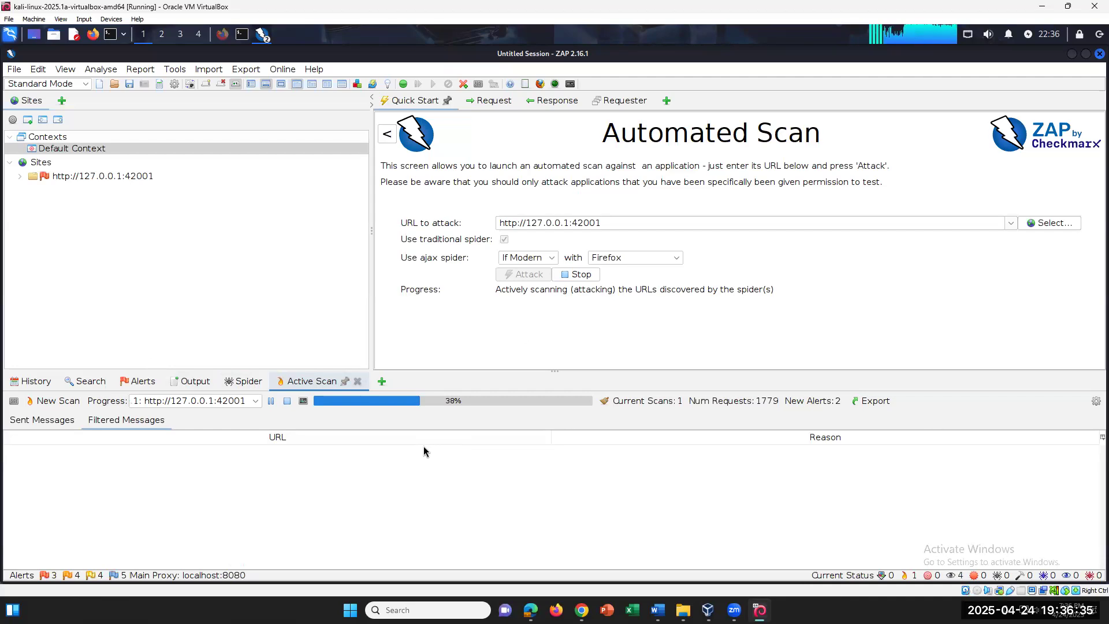
{"action": "left_click", "coordinate": [29, 383]}
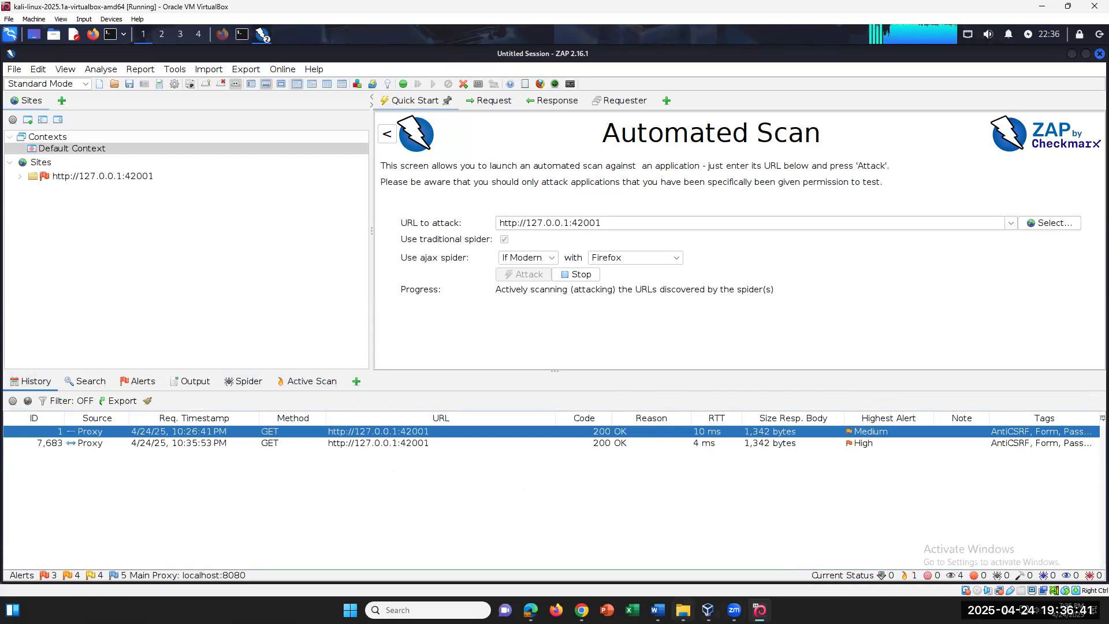
Inspect History entries 7,683 and 1, show entry 1's GET request, then return to Word
{"action": "left_click", "coordinate": [658, 610]}
{"action": "left_click", "coordinate": [657, 610]}
{"action": "left_click", "coordinate": [875, 440]}
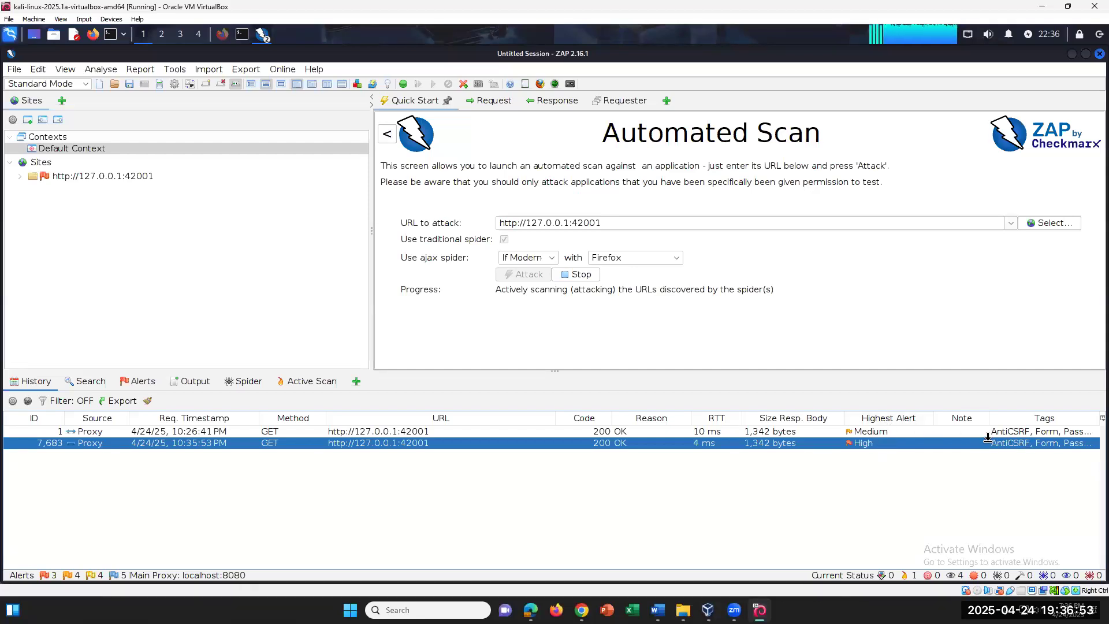
{"action": "left_click", "coordinate": [931, 429]}
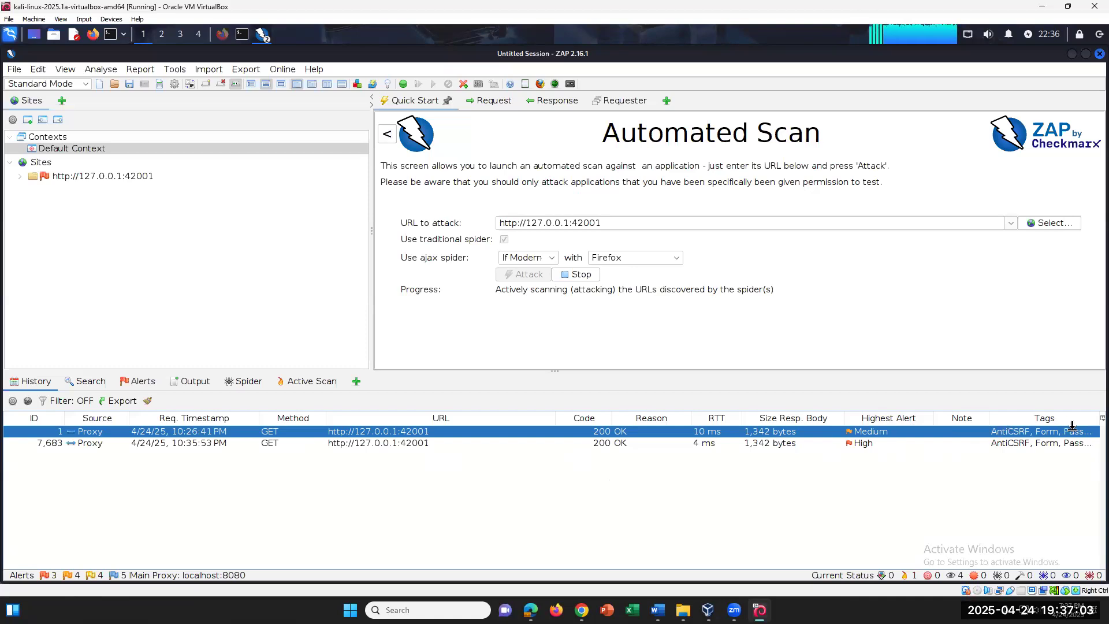
{"action": "left_click", "coordinate": [939, 432]}
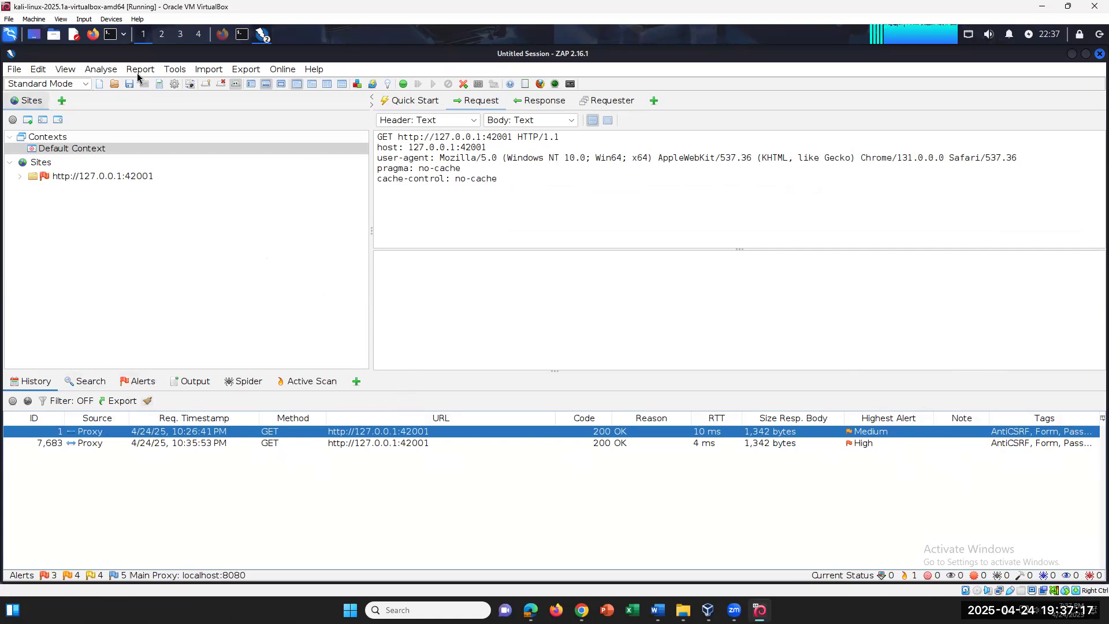
{"action": "left_click", "coordinate": [174, 69]}
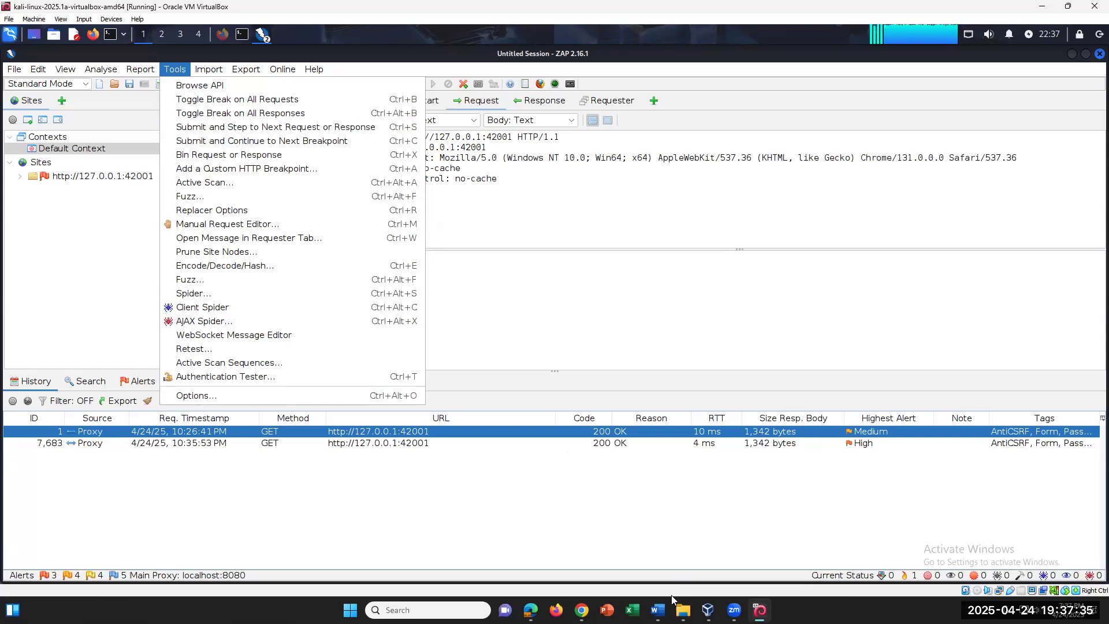
{"action": "left_click", "coordinate": [658, 608]}
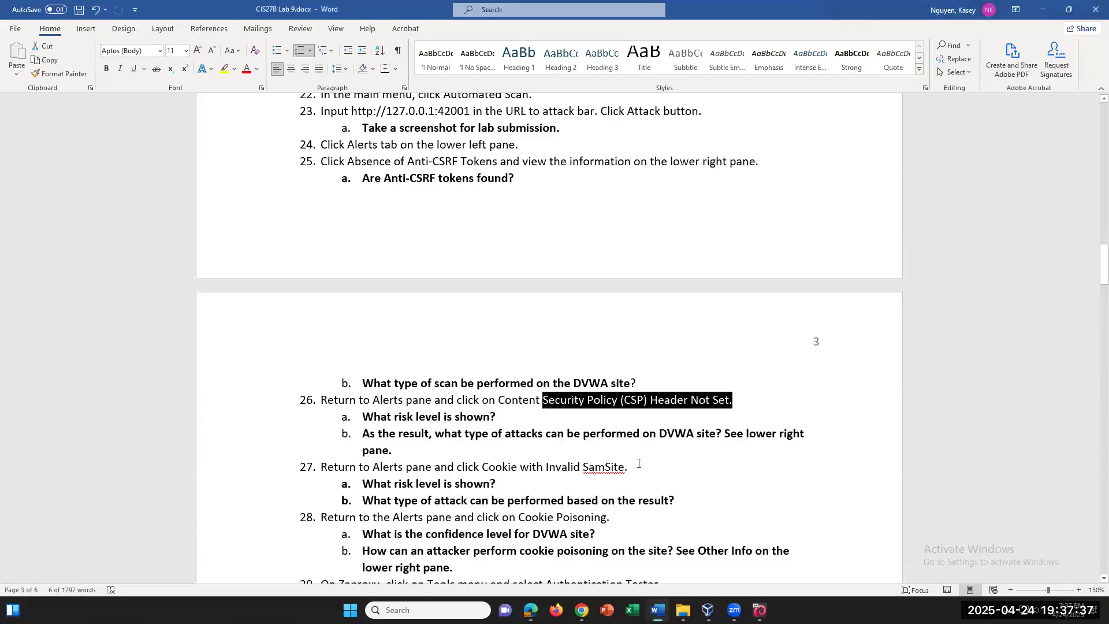
Deselect the alert name and scroll ahead to the Authentication Tester steps 29–33
{"action": "left_click", "coordinate": [555, 484]}
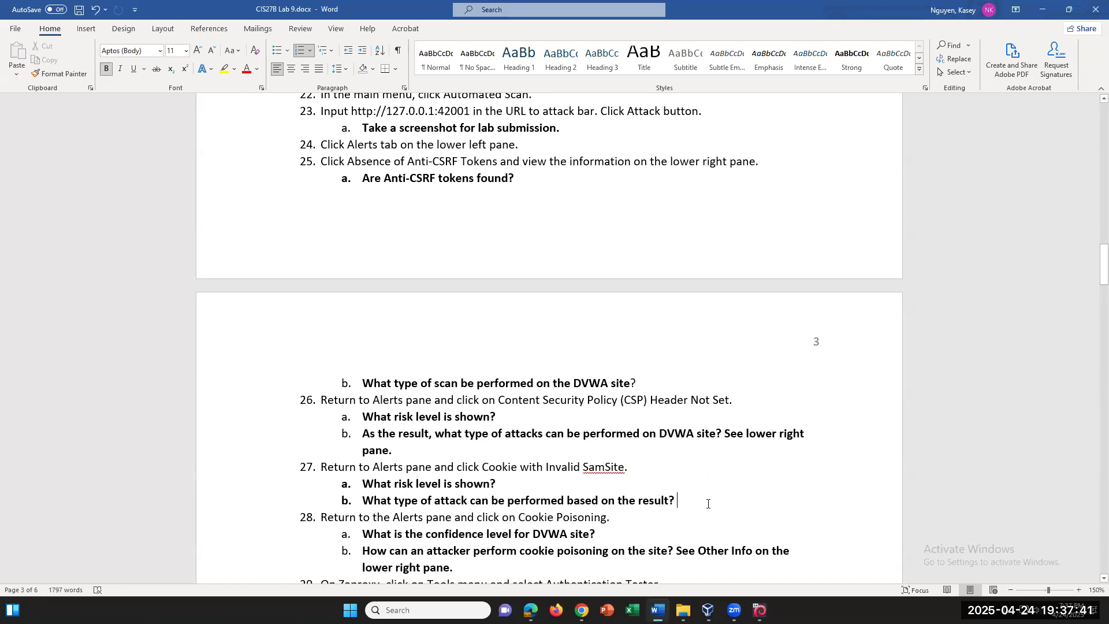
{"action": "scroll", "coordinate": [708, 504], "scroll_direction": "down", "scroll_amount": 2}
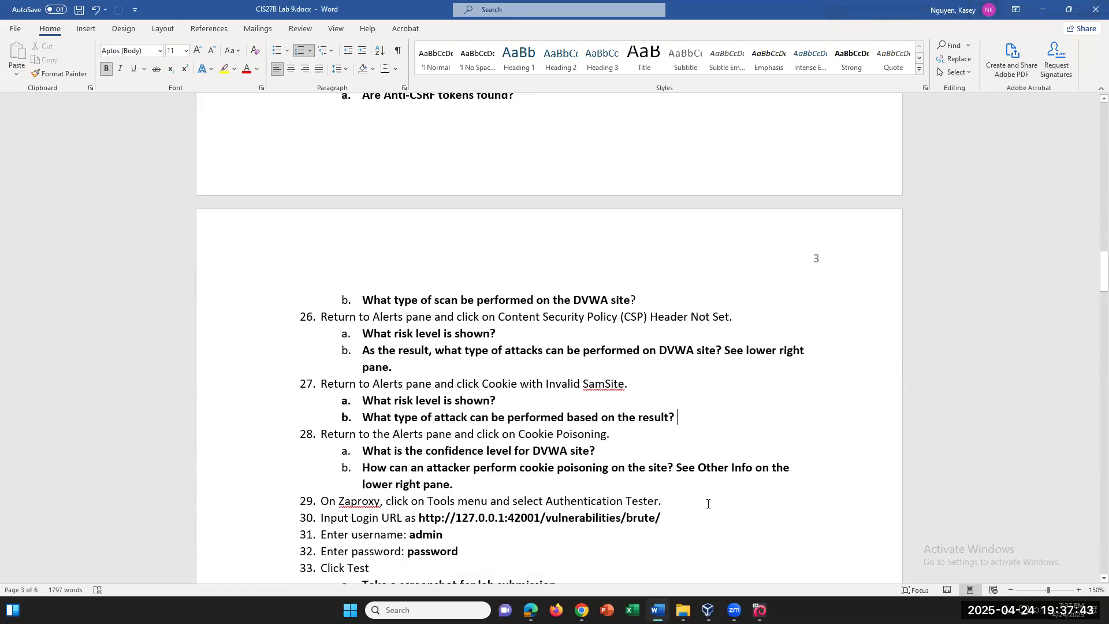
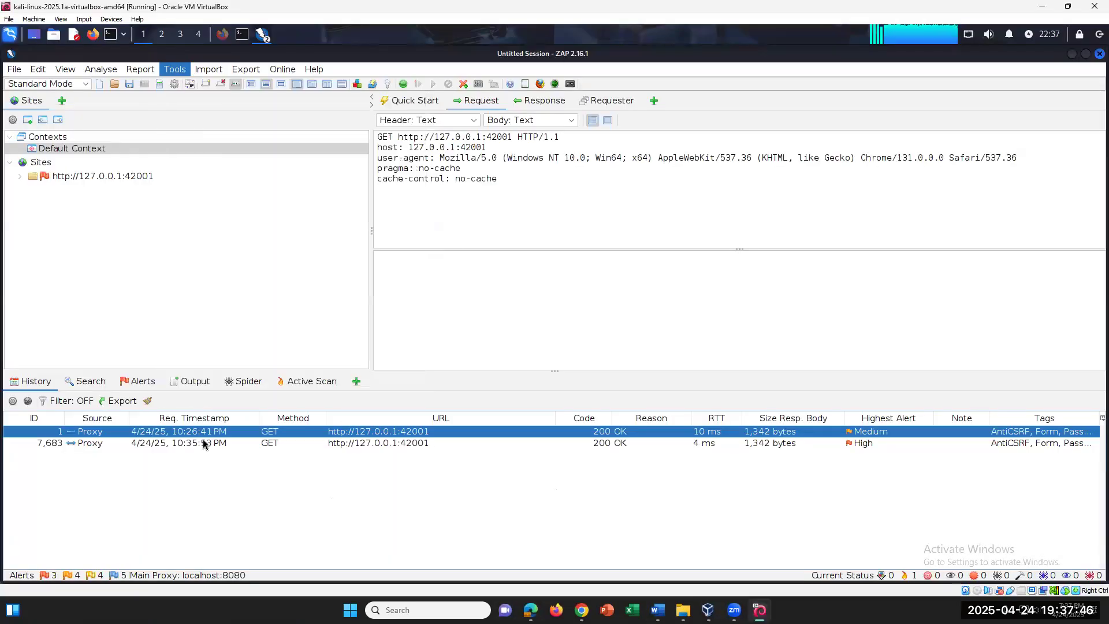
Show the Alerts list and read CSP Header Not Set (59), highlighting its description text
{"action": "left_click", "coordinate": [87, 381]}
{"action": "left_click", "coordinate": [143, 383]}
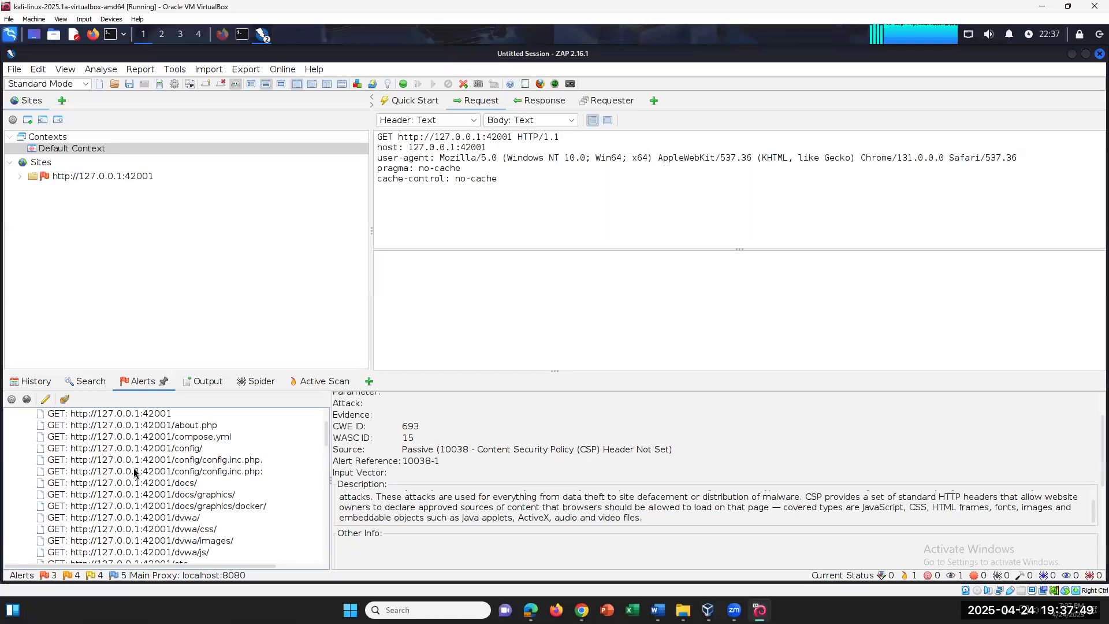
{"action": "scroll", "coordinate": [484, 505], "scroll_direction": "up", "scroll_amount": 1}
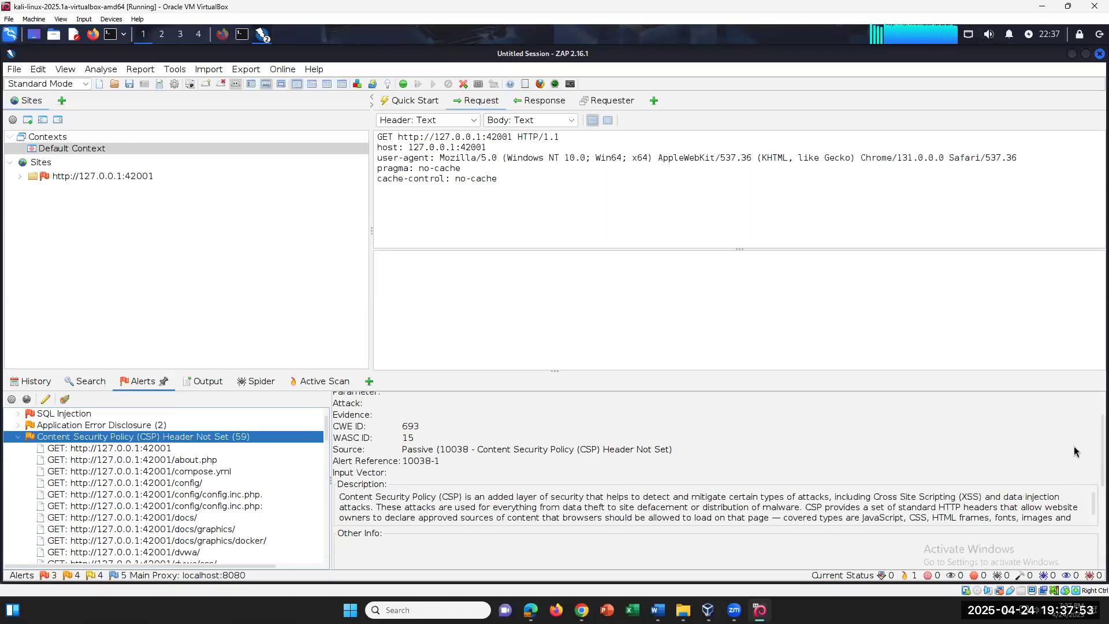
{"action": "scroll", "coordinate": [1077, 409], "scroll_direction": "up", "scroll_amount": 3}
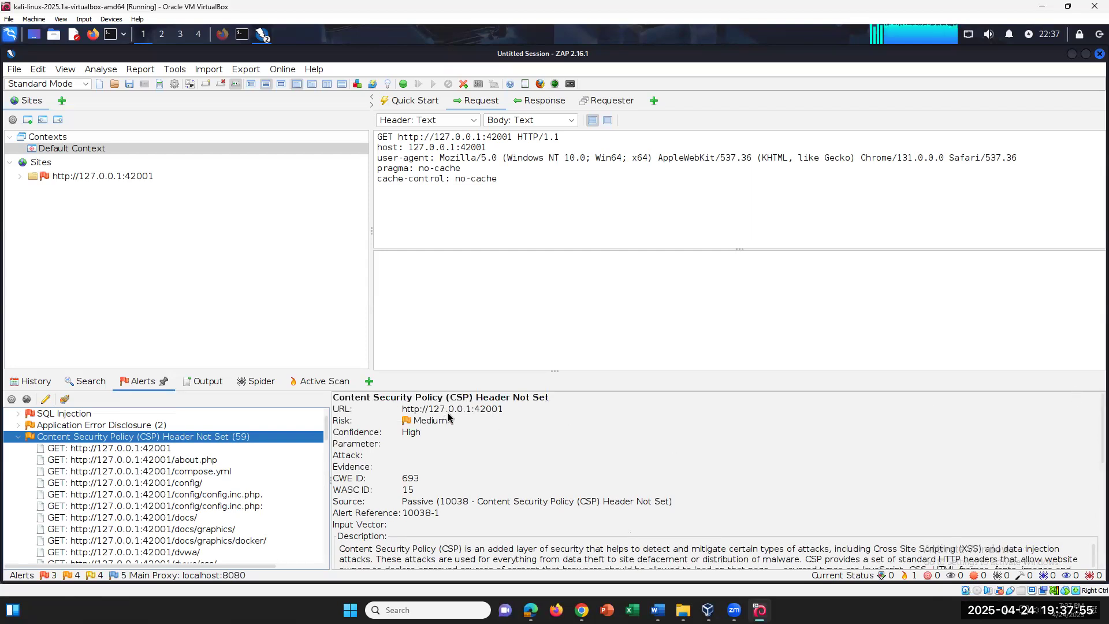
{"action": "scroll", "coordinate": [572, 448], "scroll_direction": "down", "scroll_amount": 3}
{"action": "scroll", "coordinate": [586, 448], "scroll_direction": "down", "scroll_amount": 3}
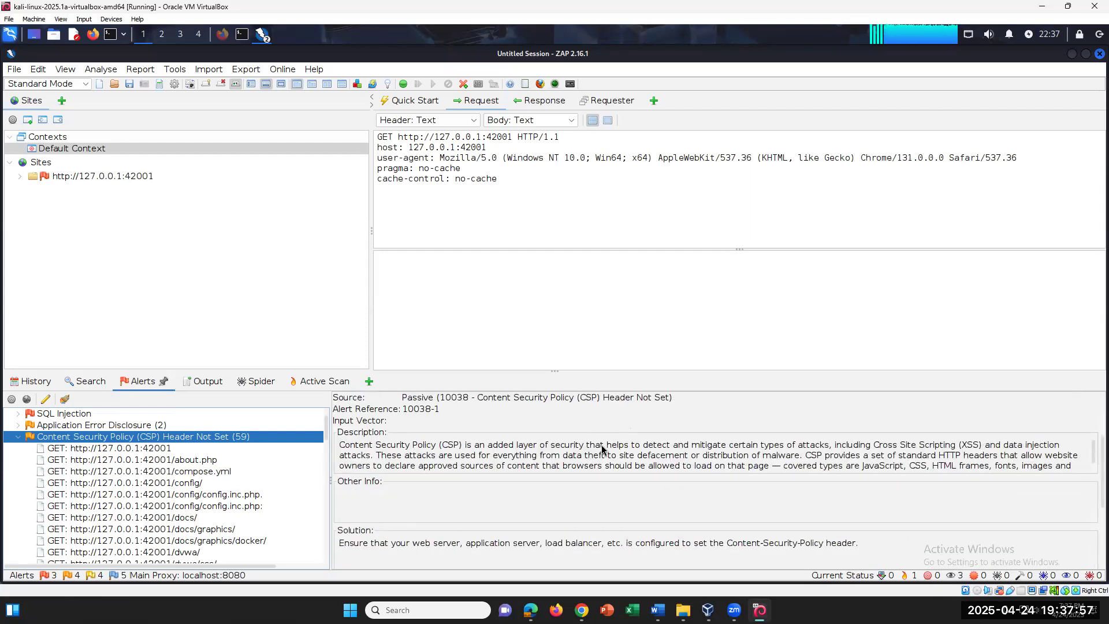
{"action": "scroll", "coordinate": [601, 449], "scroll_direction": "down", "scroll_amount": 1}
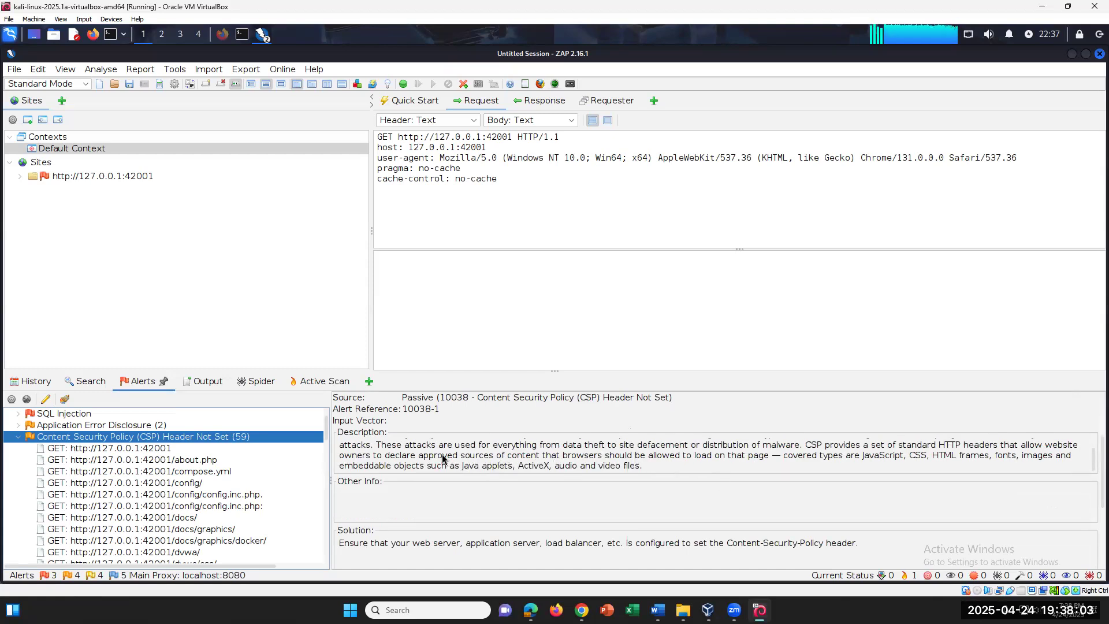
{"action": "left_click_drag", "start_coordinate": [382, 448], "coordinate": [729, 468]}
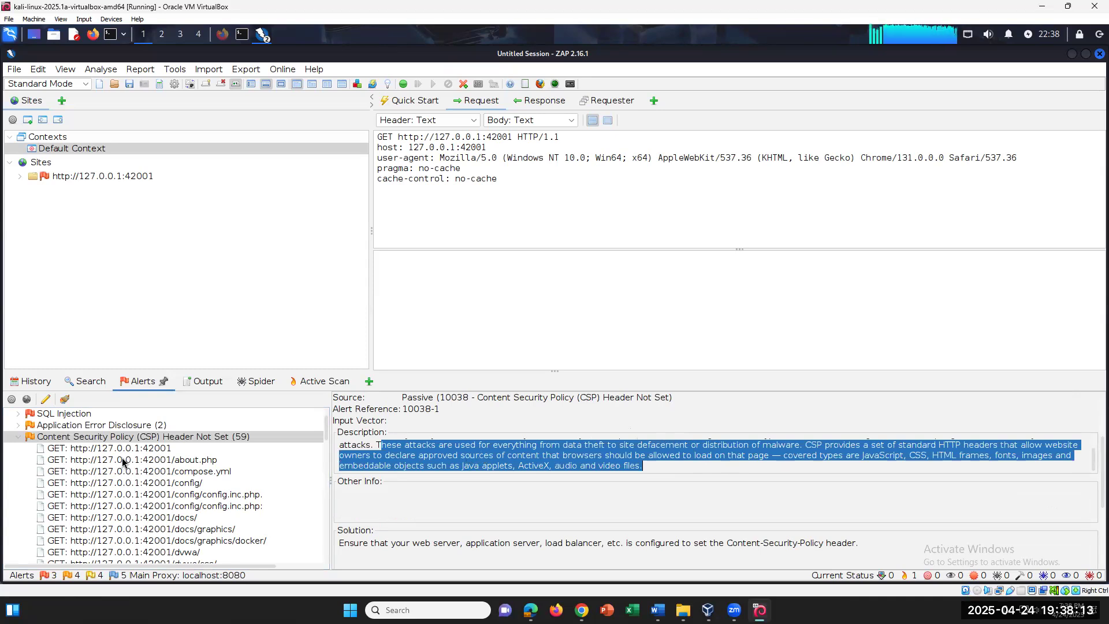
Compare the about.php and Application Error Disclosure alerts, then show the site root's 200 DVWA login response
{"action": "left_click", "coordinate": [134, 449]}
{"action": "left_click", "coordinate": [168, 460]}
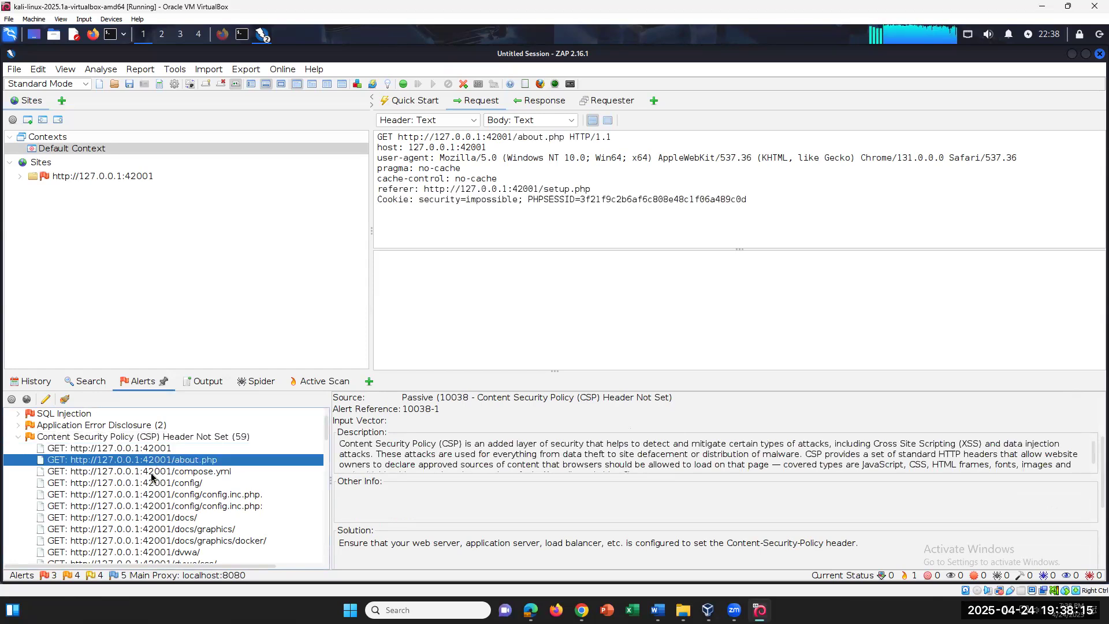
{"action": "left_click", "coordinate": [130, 449]}
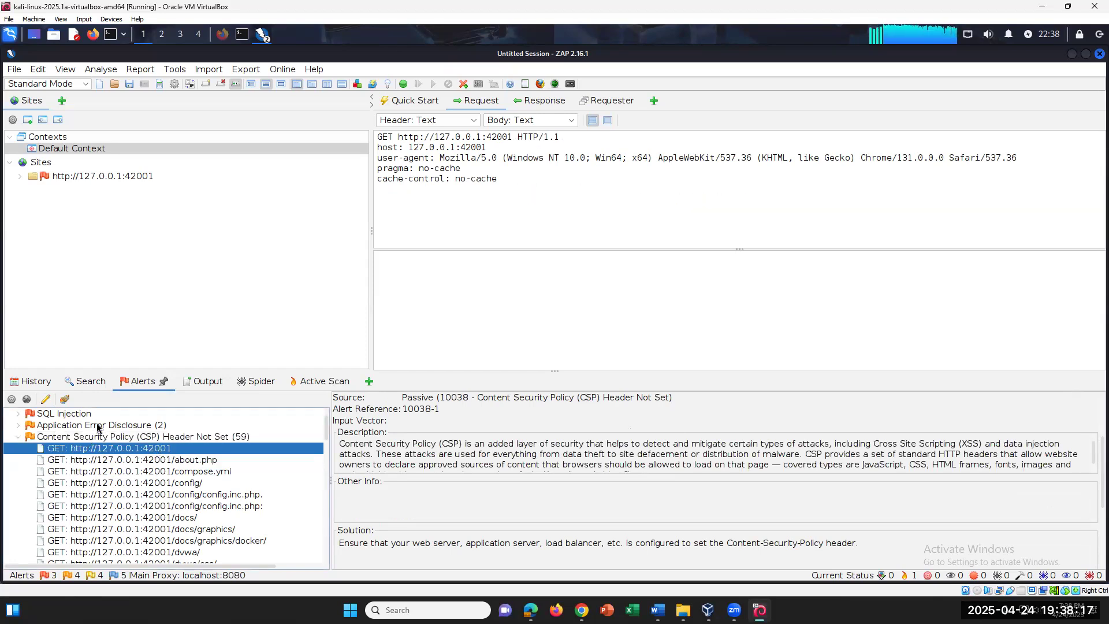
{"action": "left_click", "coordinate": [98, 427]}
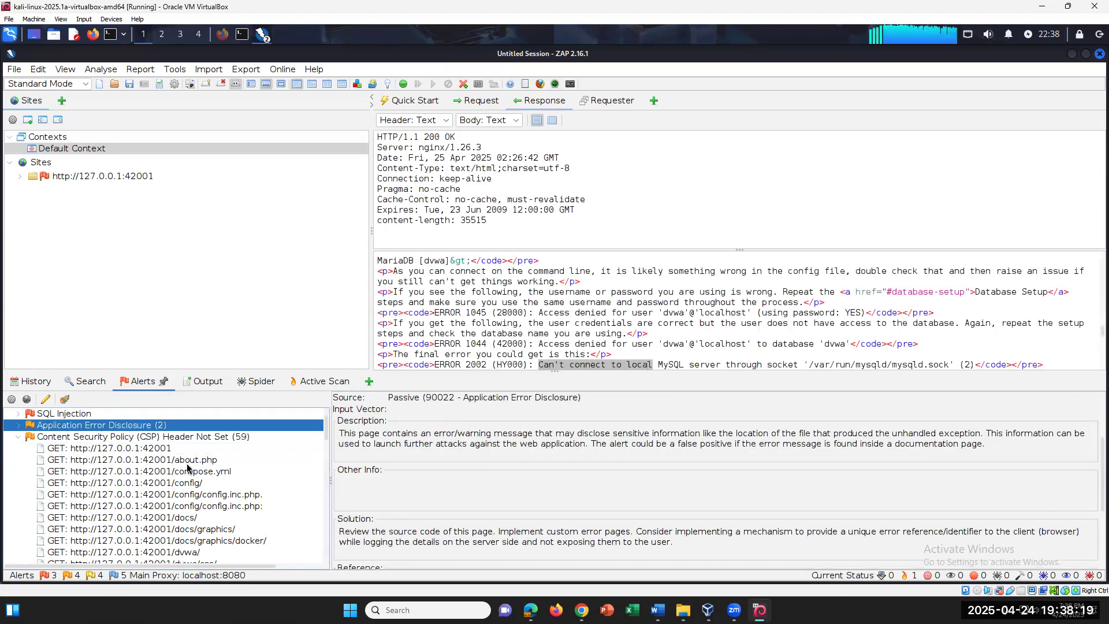
{"action": "left_click", "coordinate": [167, 450]}
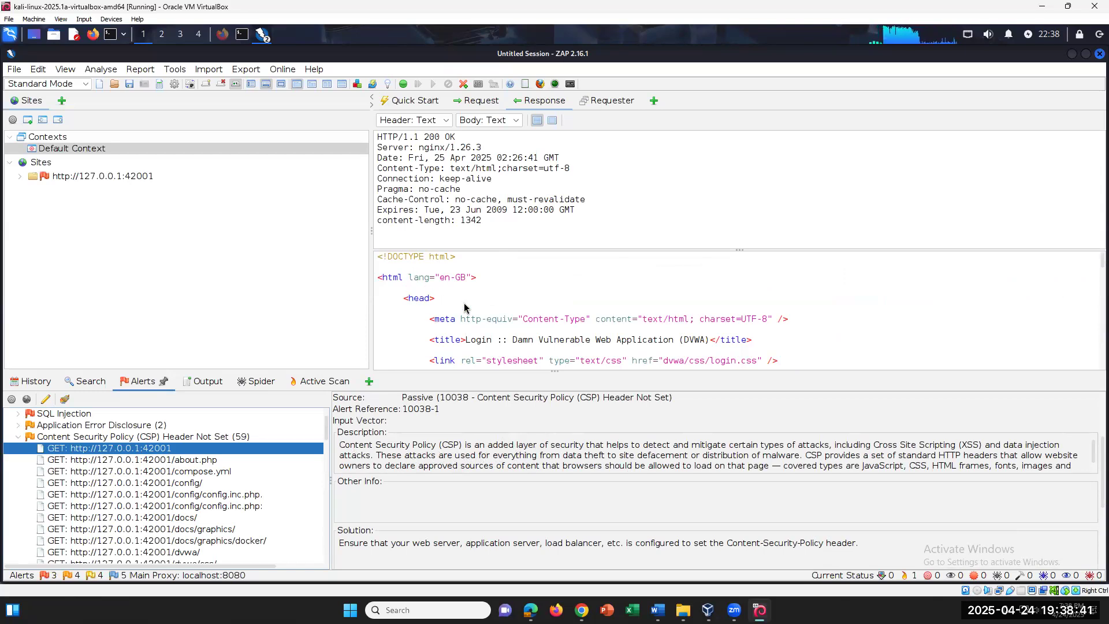
{"action": "left_click_drag", "start_coordinate": [482, 222], "coordinate": [373, 134]}
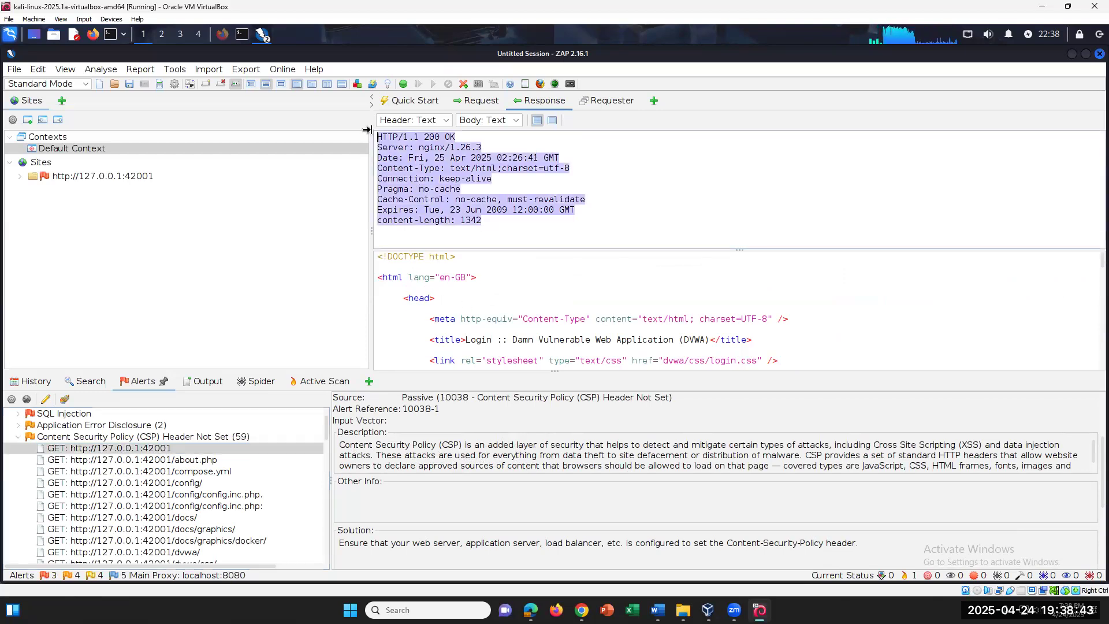
{"action": "left_click", "coordinate": [482, 223]}
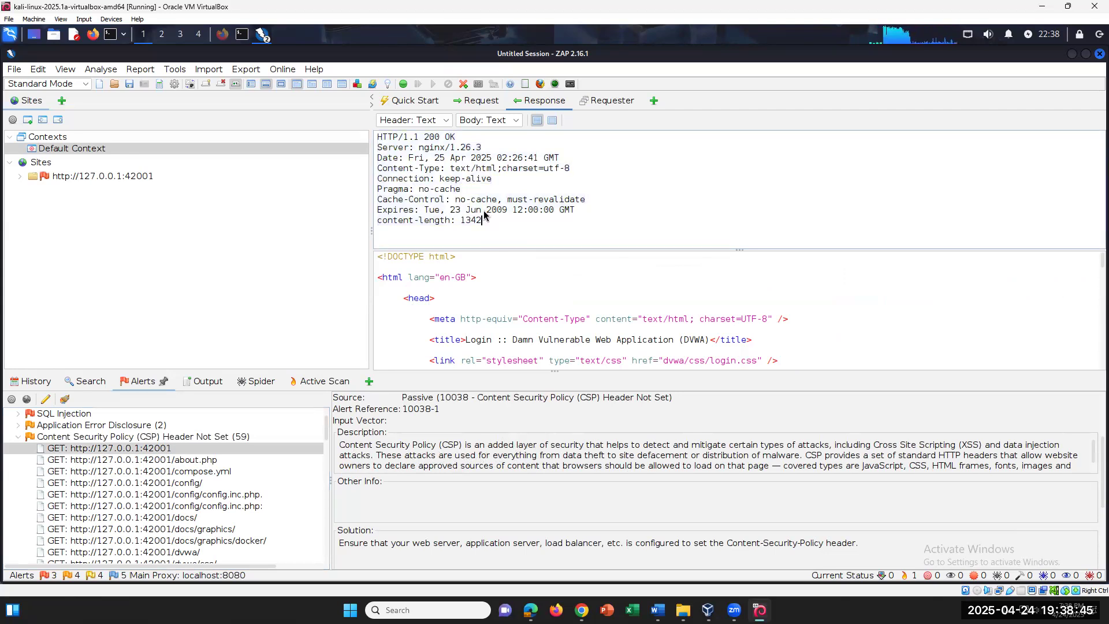
{"action": "left_click_drag", "start_coordinate": [490, 232], "coordinate": [365, 127]}
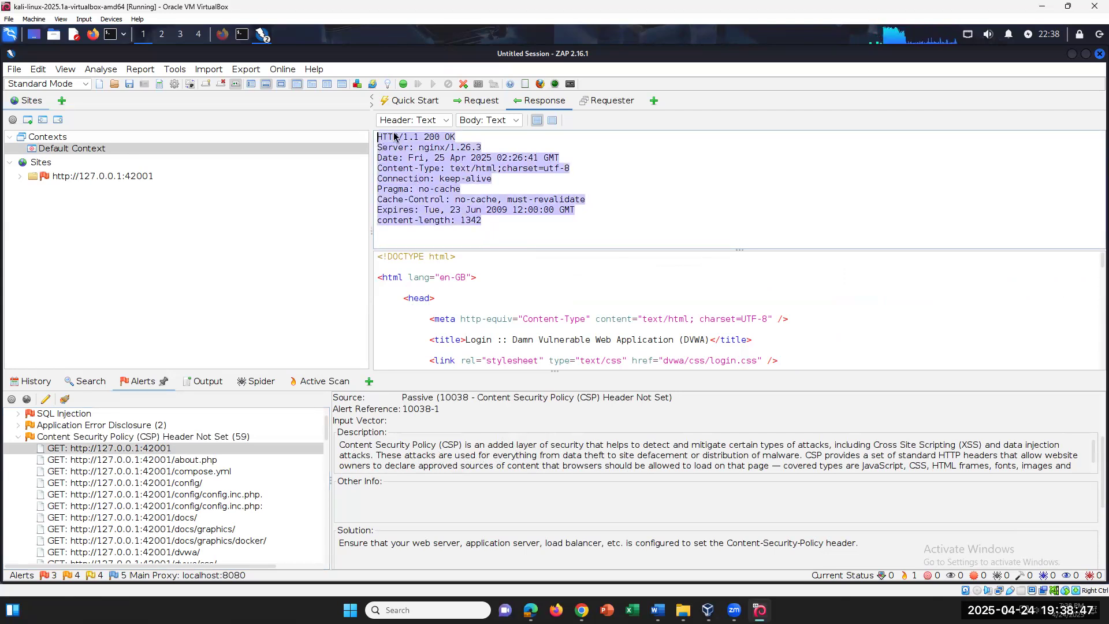
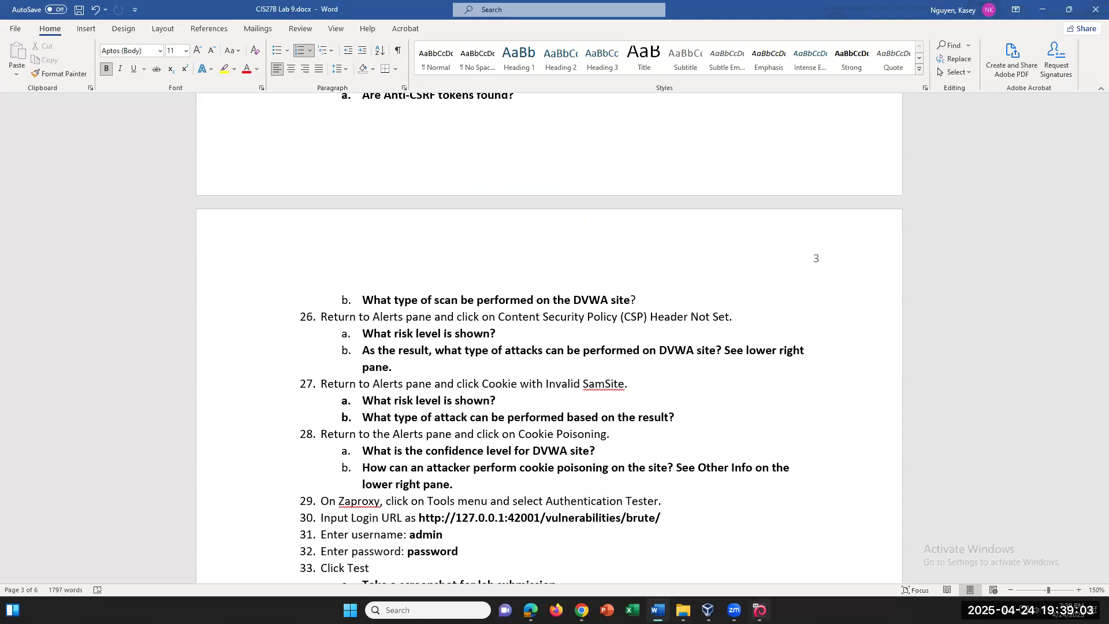
Collapse the CSP Header Not Set alert group in ZAP's Alerts tree
{"action": "left_click", "coordinate": [759, 610]}
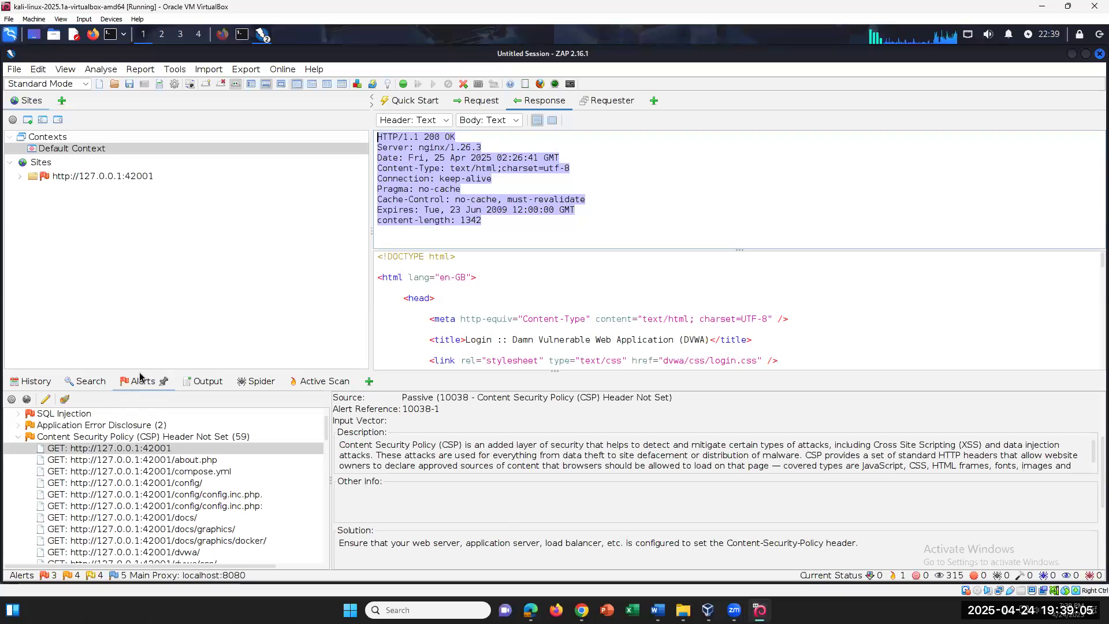
{"action": "left_click", "coordinate": [20, 439]}
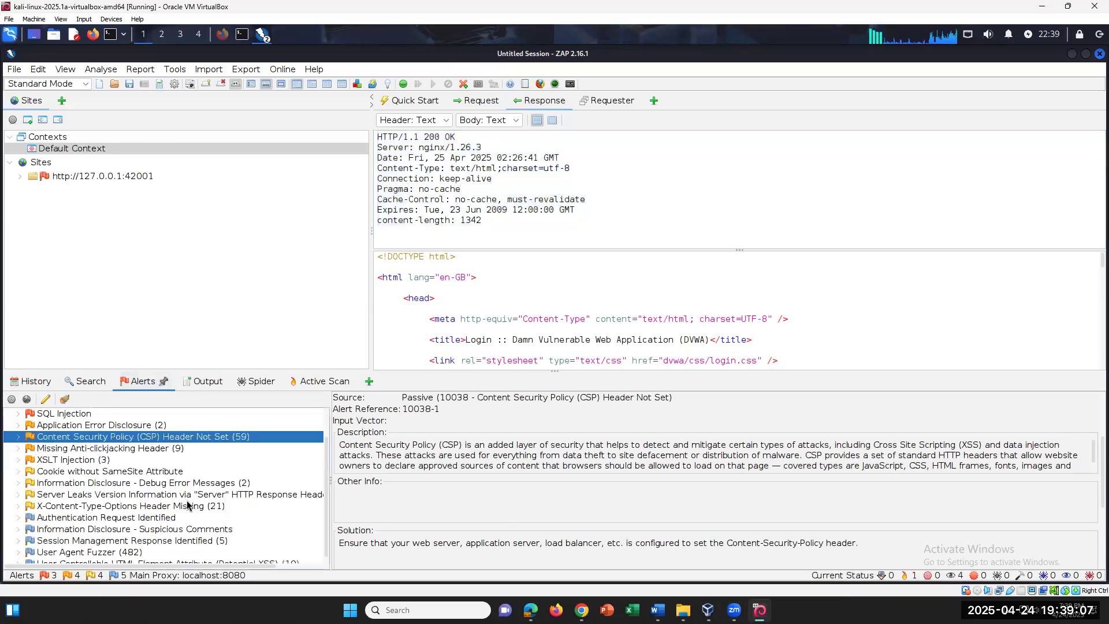
{"action": "scroll", "coordinate": [174, 496], "scroll_direction": "down", "scroll_amount": 1}
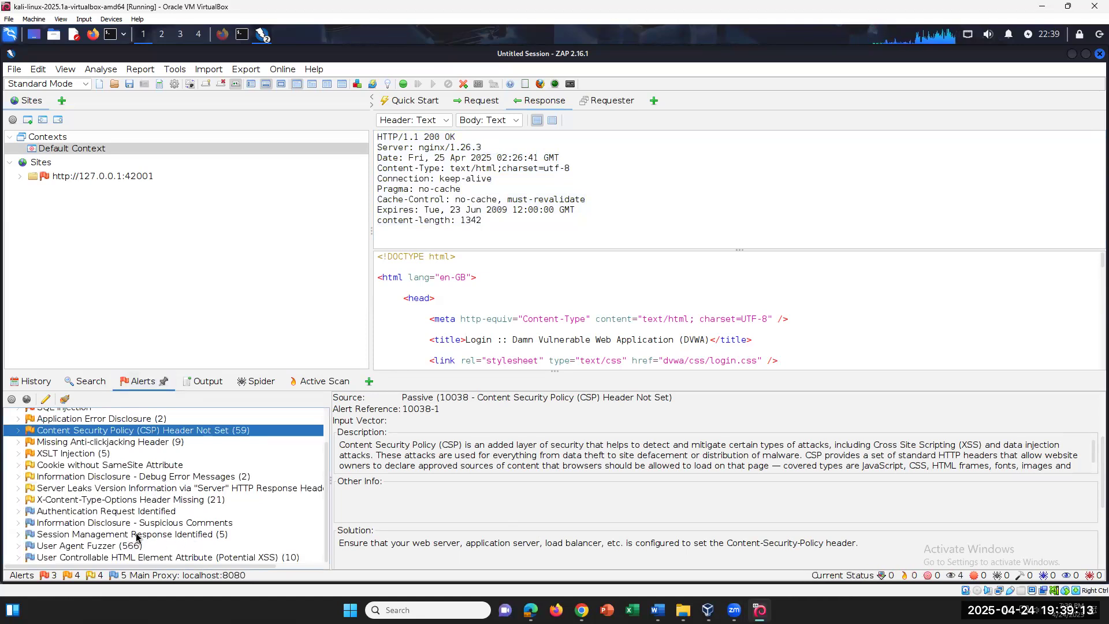
In the Word lab document, add the missing 'e' to 'SamSite' in step 27
{"action": "key", "text": "alt+Tab"}
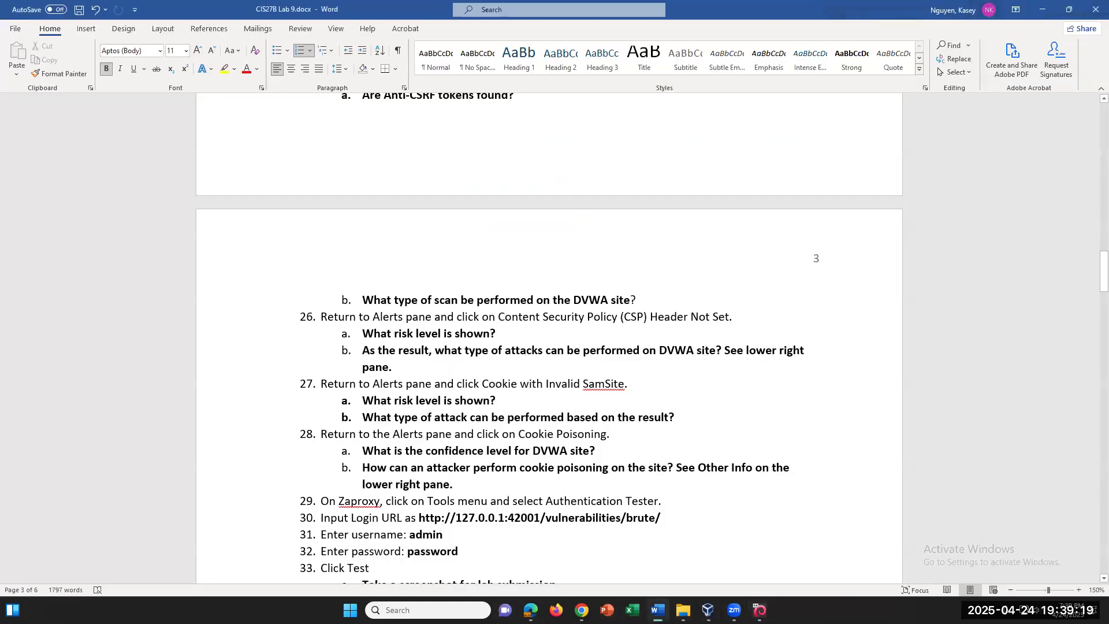
{"action": "key", "text": "alt+Tab"}
{"action": "key", "text": "alt+Tab"}
{"action": "left_click", "coordinate": [605, 383]}
{"action": "type", "text": "e"}
{"action": "left_click", "coordinate": [759, 610]}
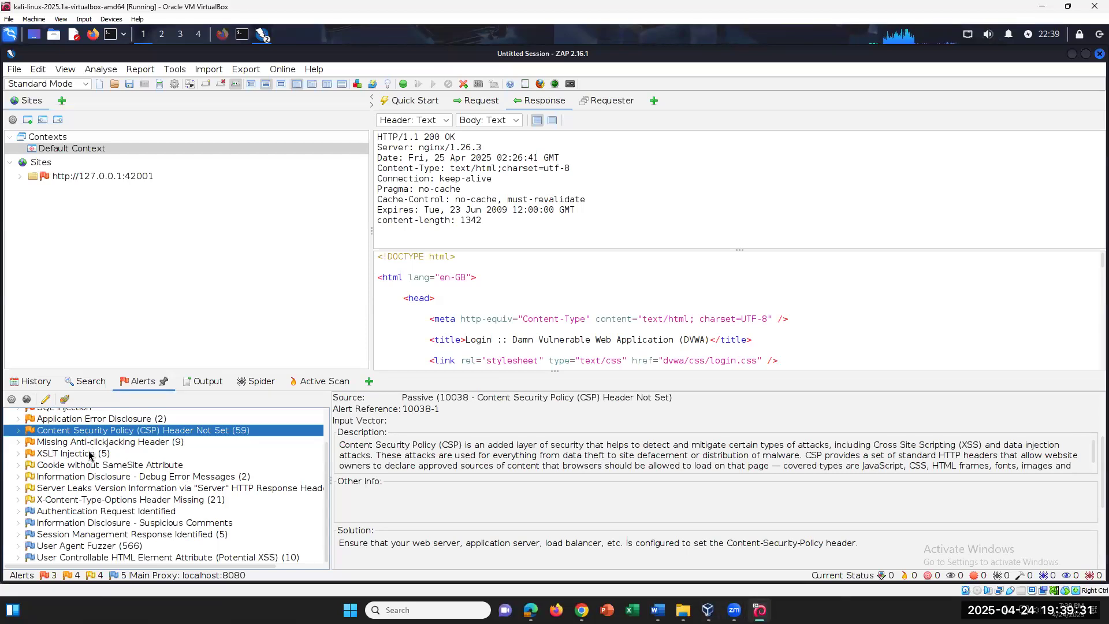
Show the Cookie without SameSite Attribute alert details and highlight why SameSite matters
{"action": "left_click", "coordinate": [18, 465]}
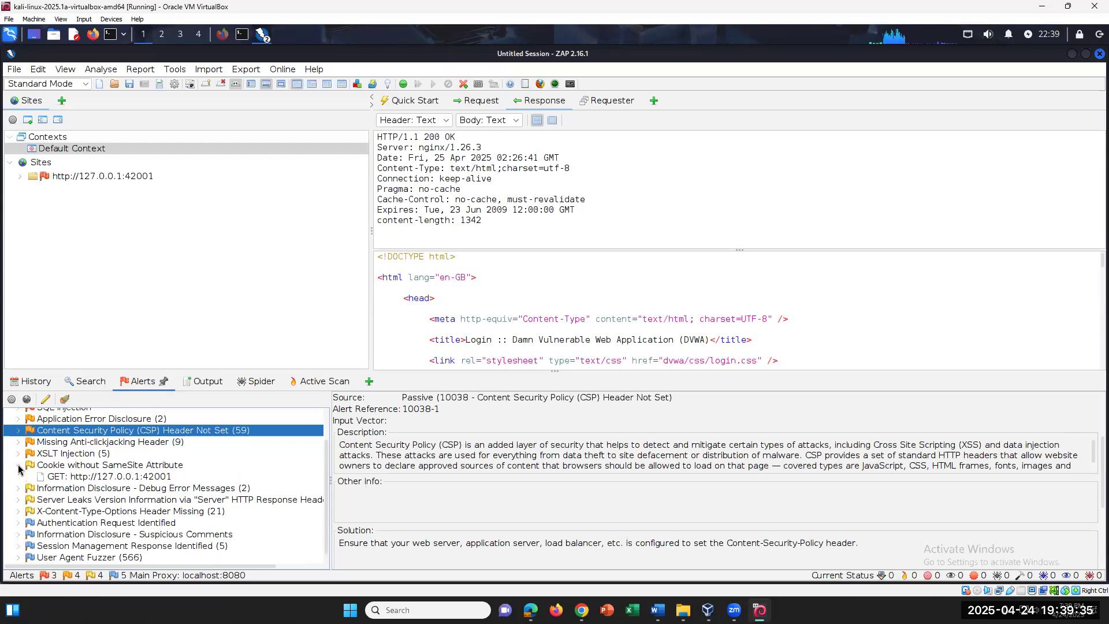
{"action": "left_click", "coordinate": [74, 467]}
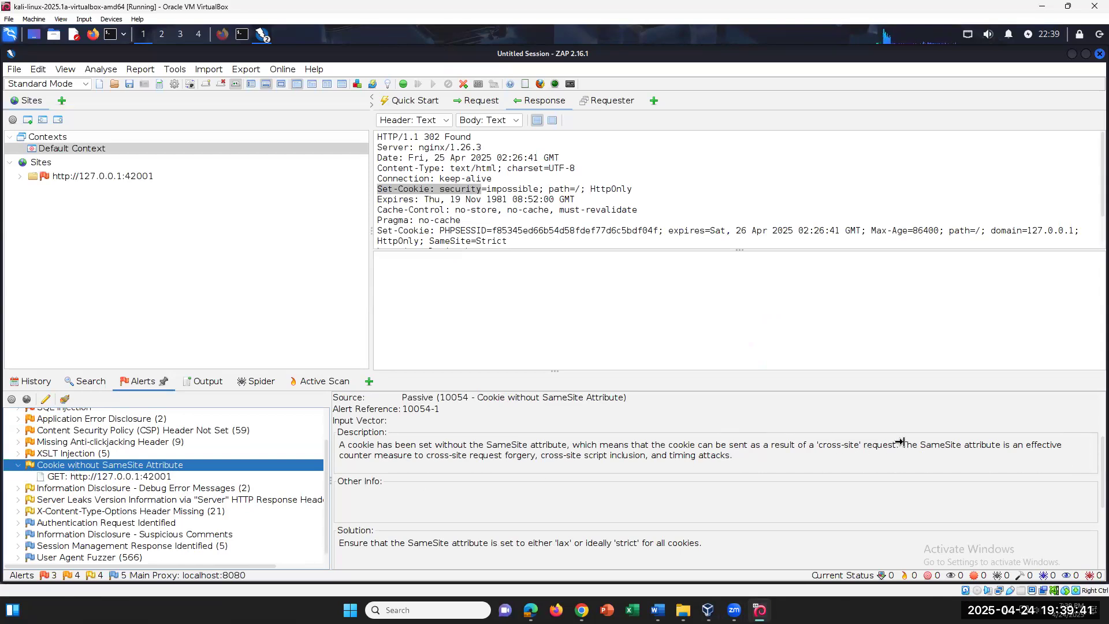
{"action": "left_click_drag", "start_coordinate": [902, 442], "coordinate": [922, 461]}
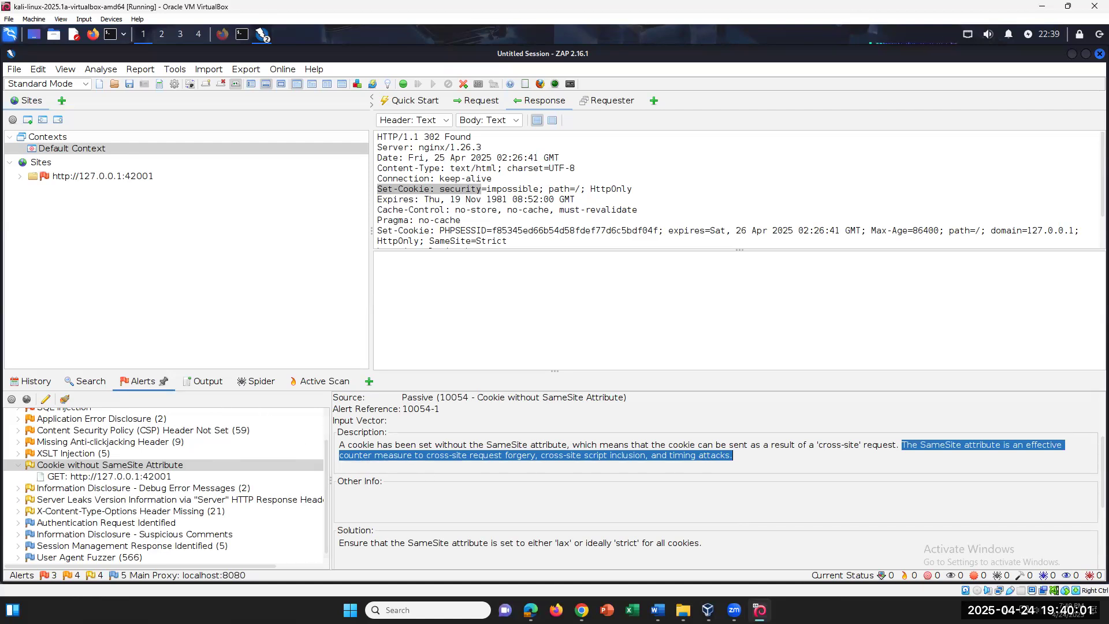
{"action": "left_click", "coordinate": [658, 610]}
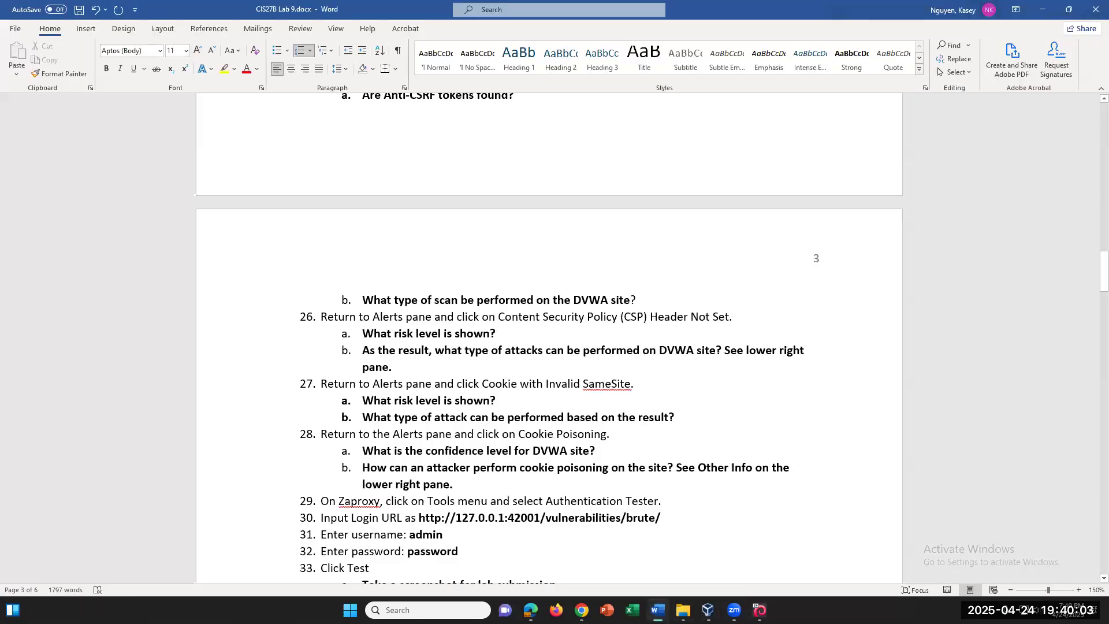
{"action": "left_click", "coordinate": [658, 610]}
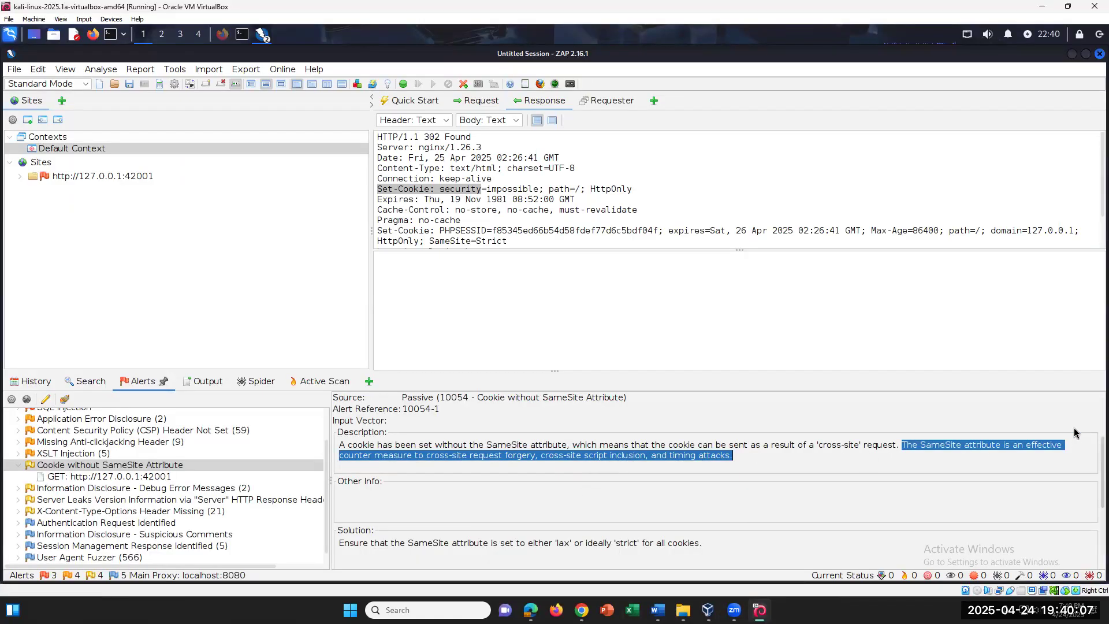
{"action": "scroll", "coordinate": [1075, 444], "scroll_direction": "up", "scroll_amount": 3}
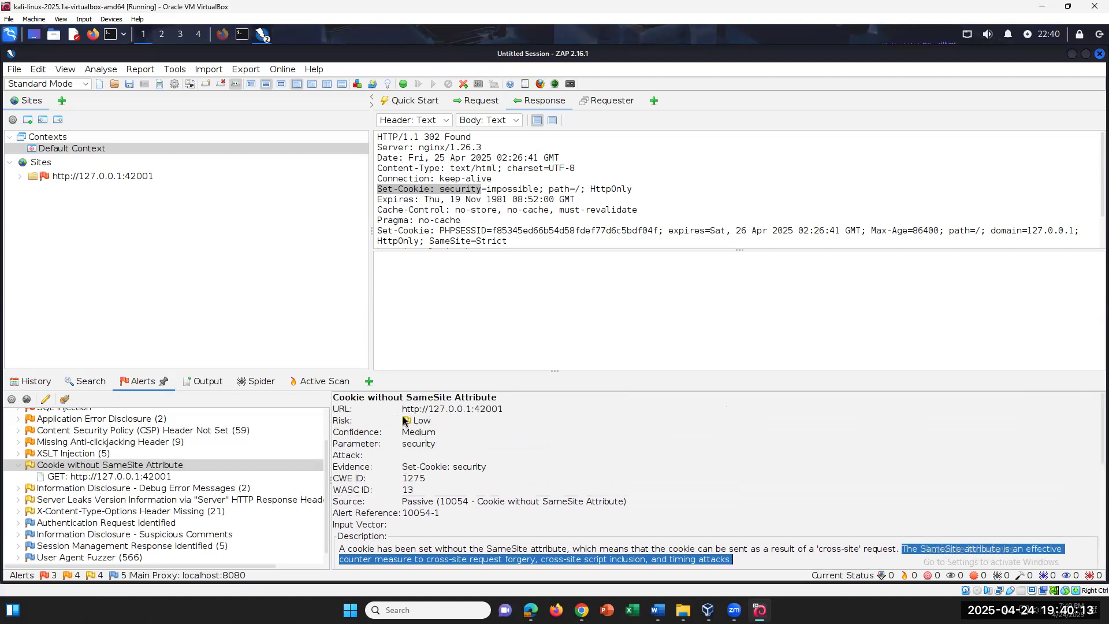
Highlight 'Authentication Tester' in lab step 29, then open ZAP's Tools menu
{"action": "left_click", "coordinate": [657, 610]}
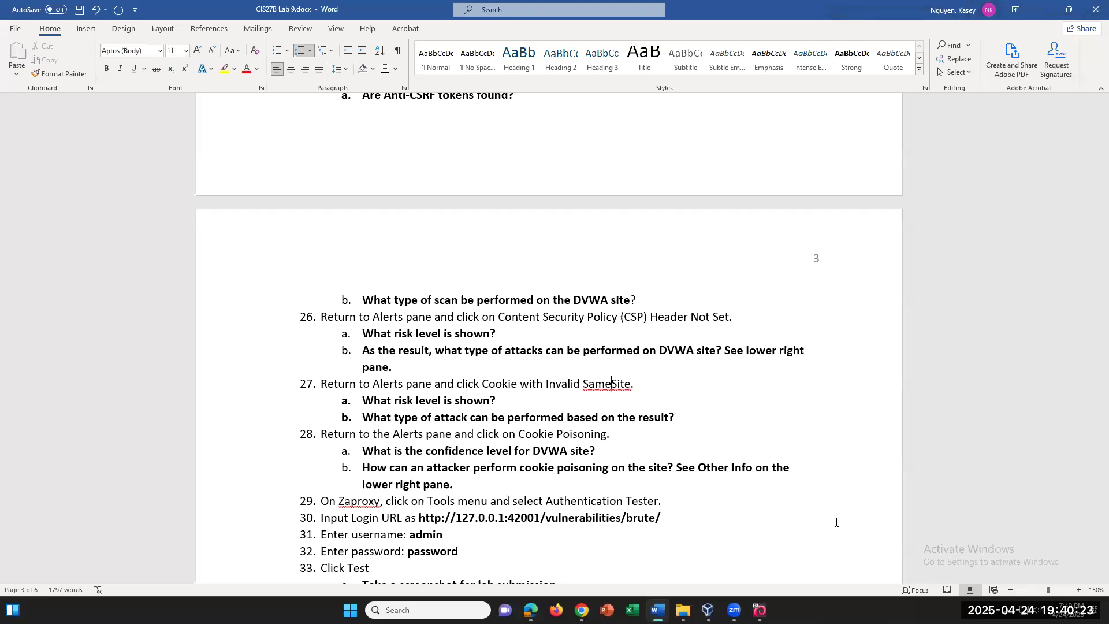
{"action": "scroll", "coordinate": [518, 517], "scroll_direction": "down", "scroll_amount": 2}
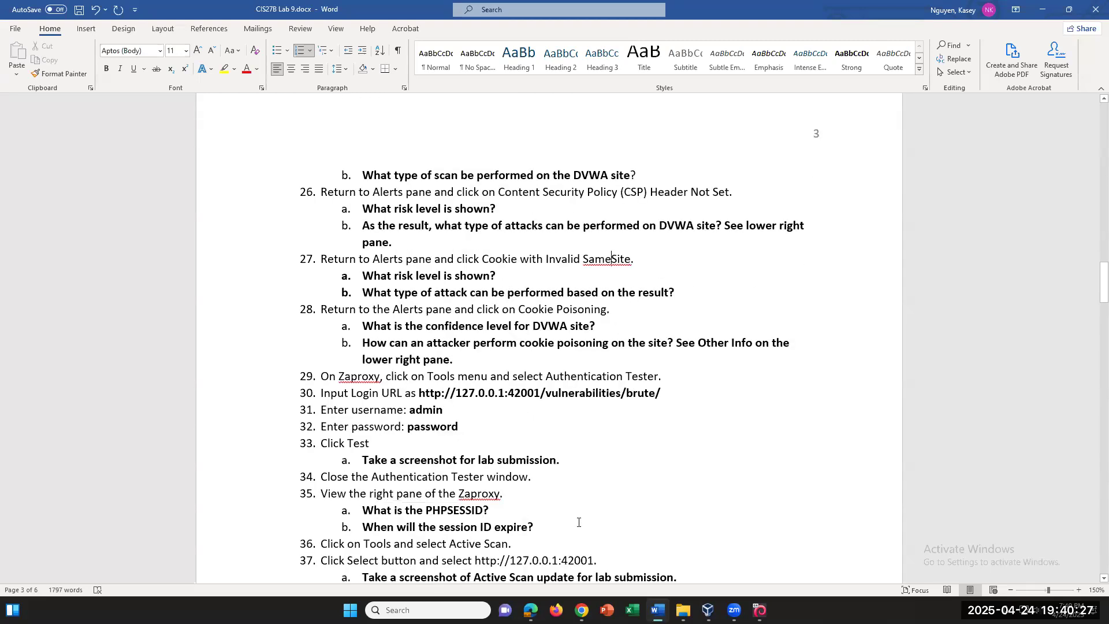
{"action": "left_click_drag", "start_coordinate": [546, 376], "coordinate": [654, 376]}
{"action": "left_click", "coordinate": [760, 610]}
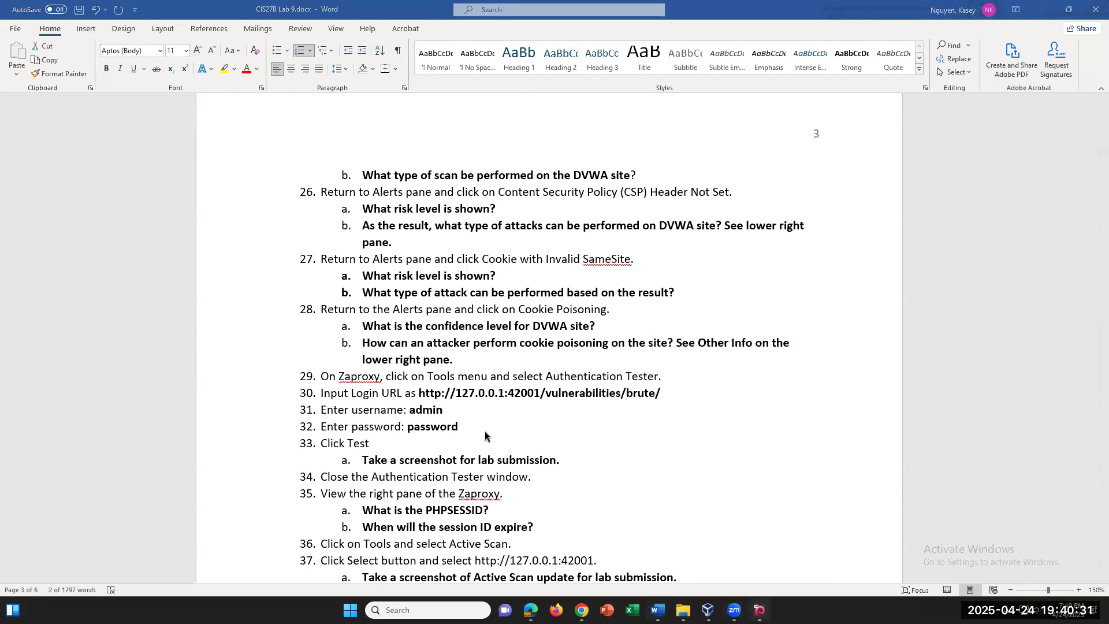
{"action": "left_click", "coordinate": [175, 70]}
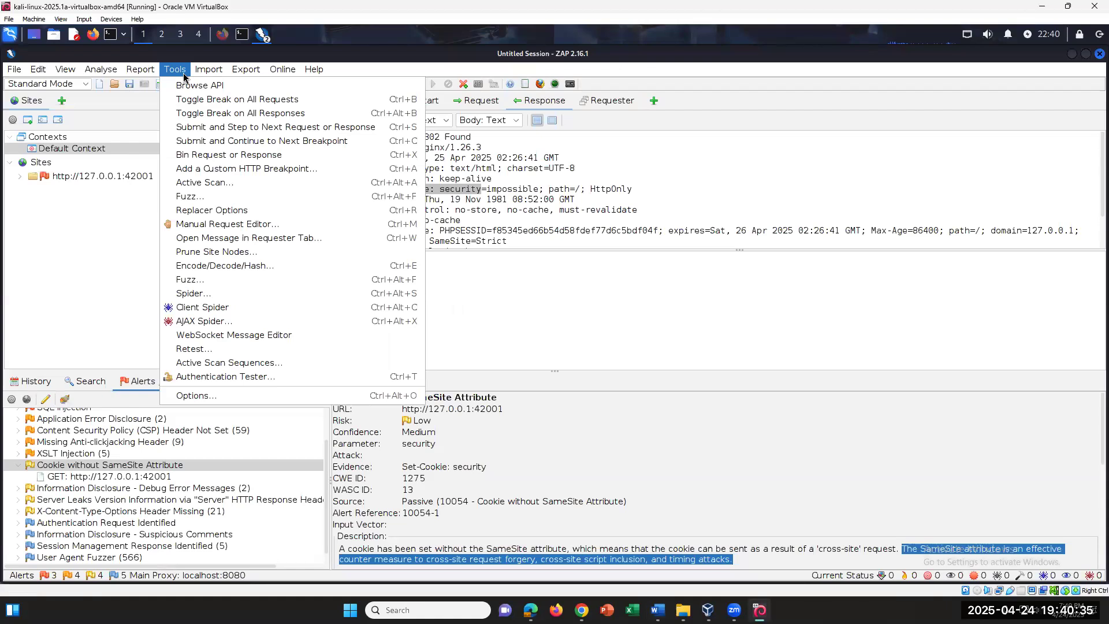
{"action": "left_click", "coordinate": [235, 379]}
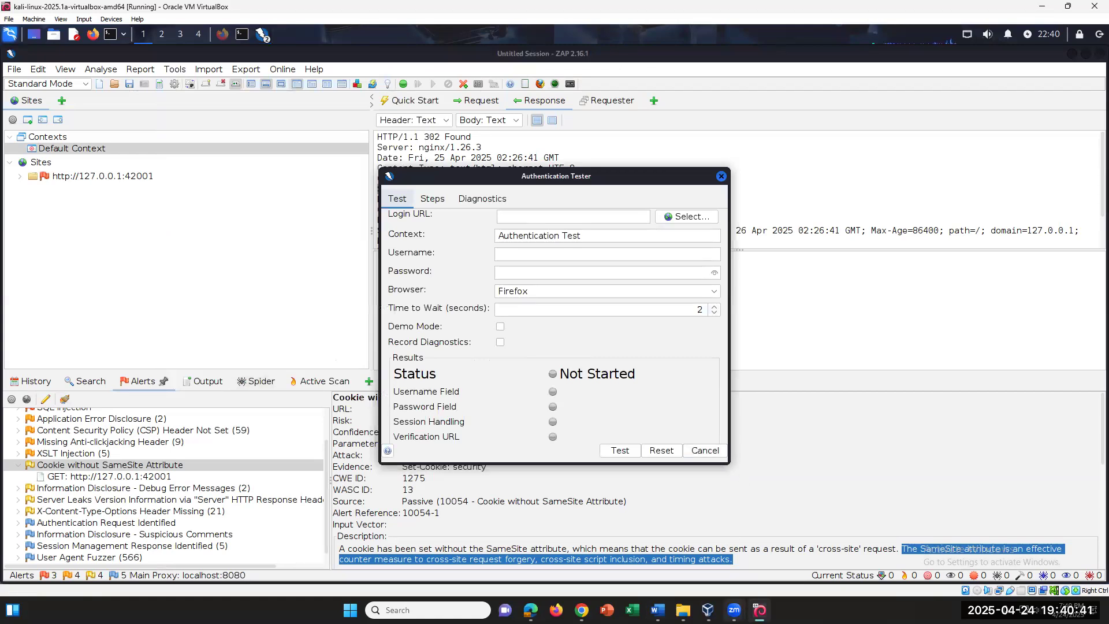
{"action": "left_click", "coordinate": [658, 610]}
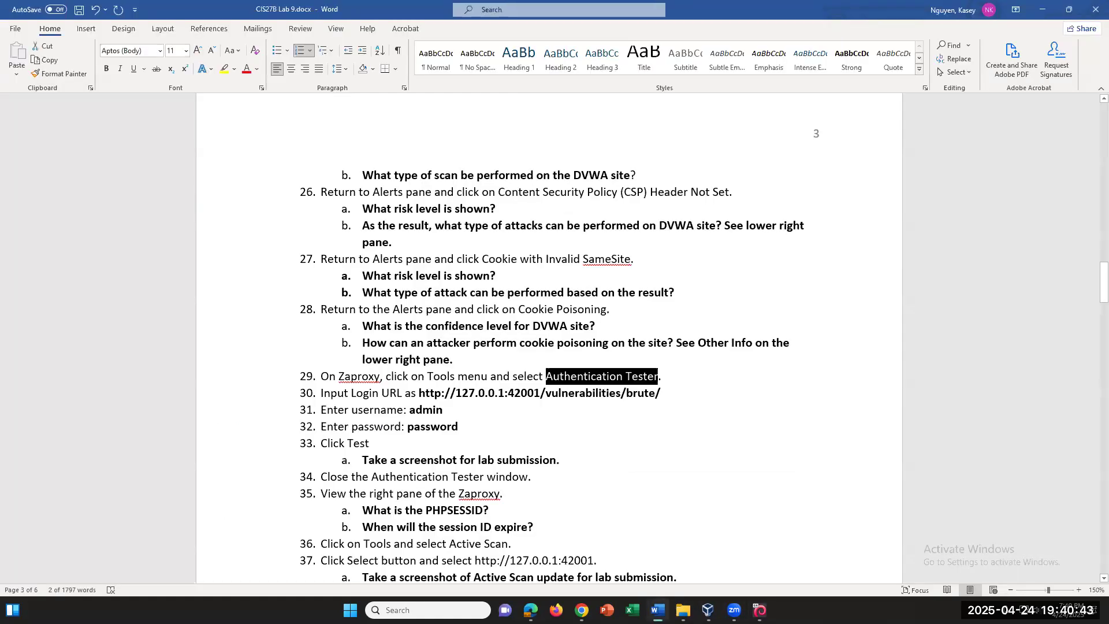
{"action": "left_click", "coordinate": [658, 610]}
{"action": "left_click", "coordinate": [657, 610]}
{"action": "left_click", "coordinate": [657, 610]}
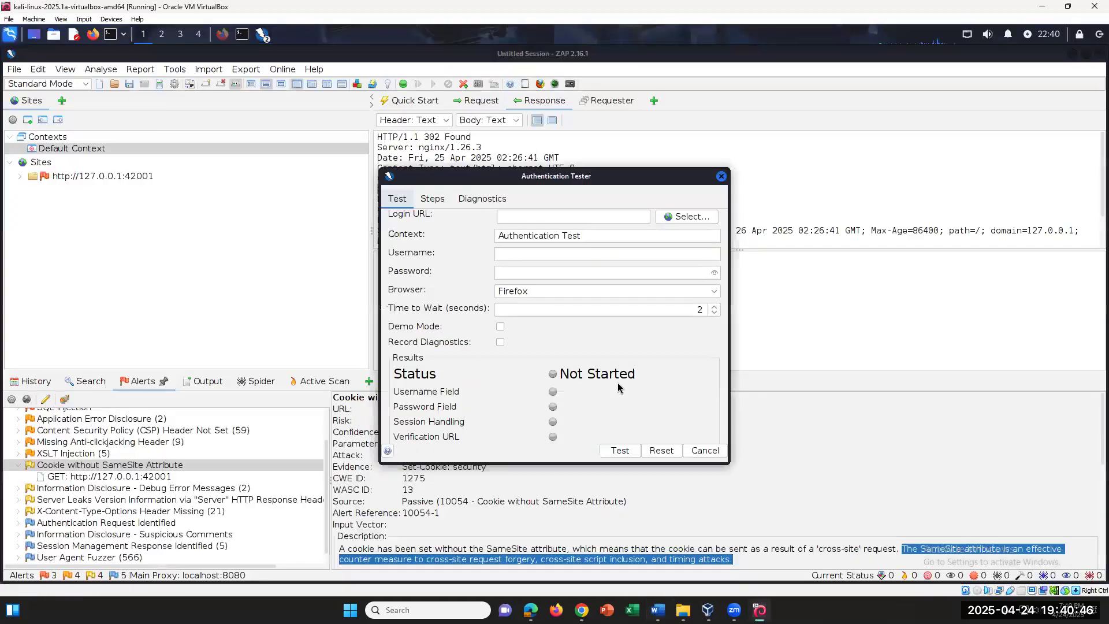
{"action": "left_click", "coordinate": [524, 214]}
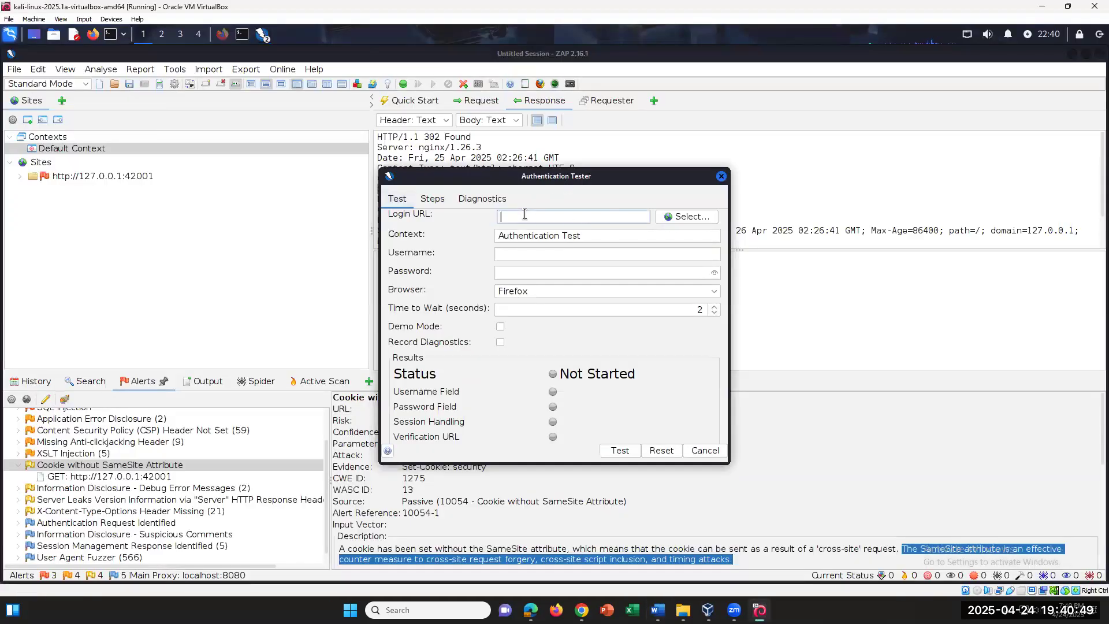
{"action": "type", "text": "http://127.0.0.1:"}
{"action": "left_click", "coordinate": [658, 610]}
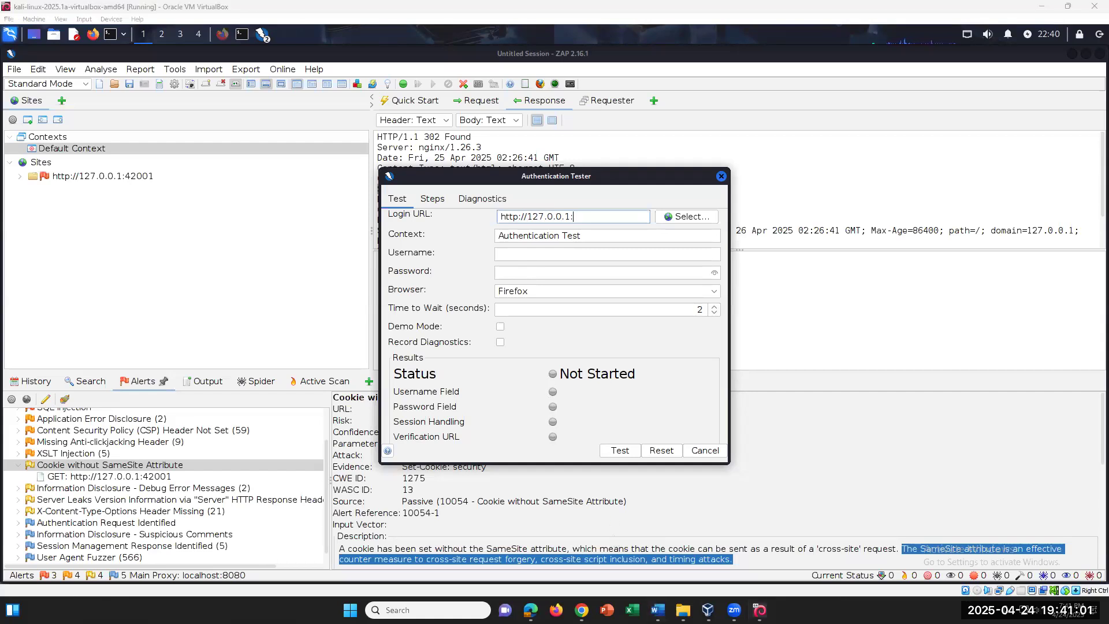
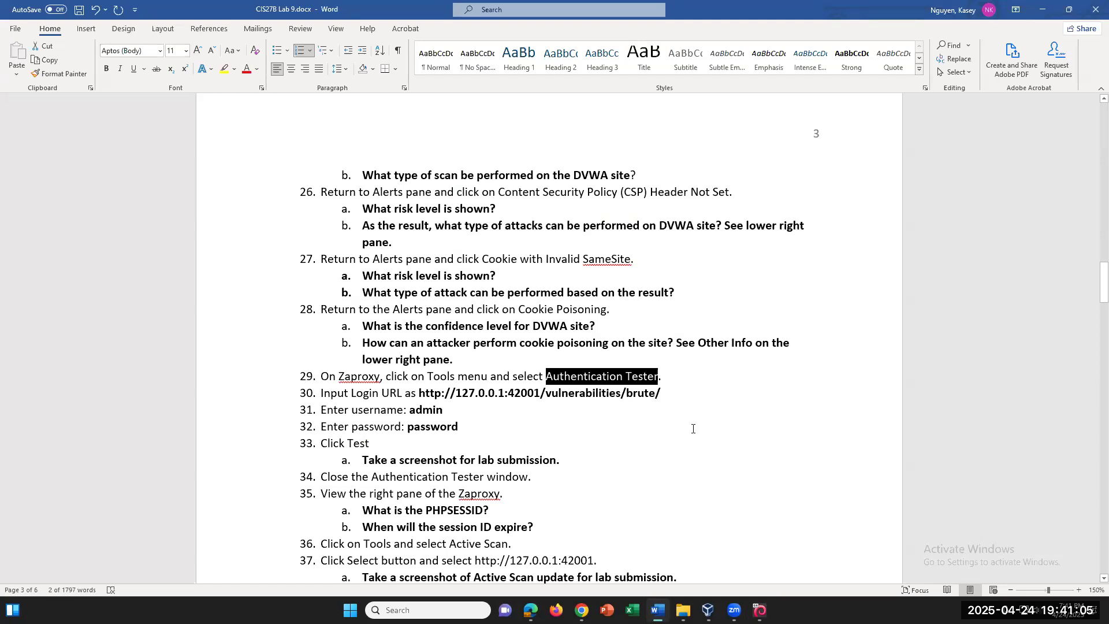
Select '42001/vulnerabilities/brute/' at the end of step 30's Login URL in the lab document
{"action": "left_click_drag", "start_coordinate": [660, 393], "coordinate": [529, 394]}
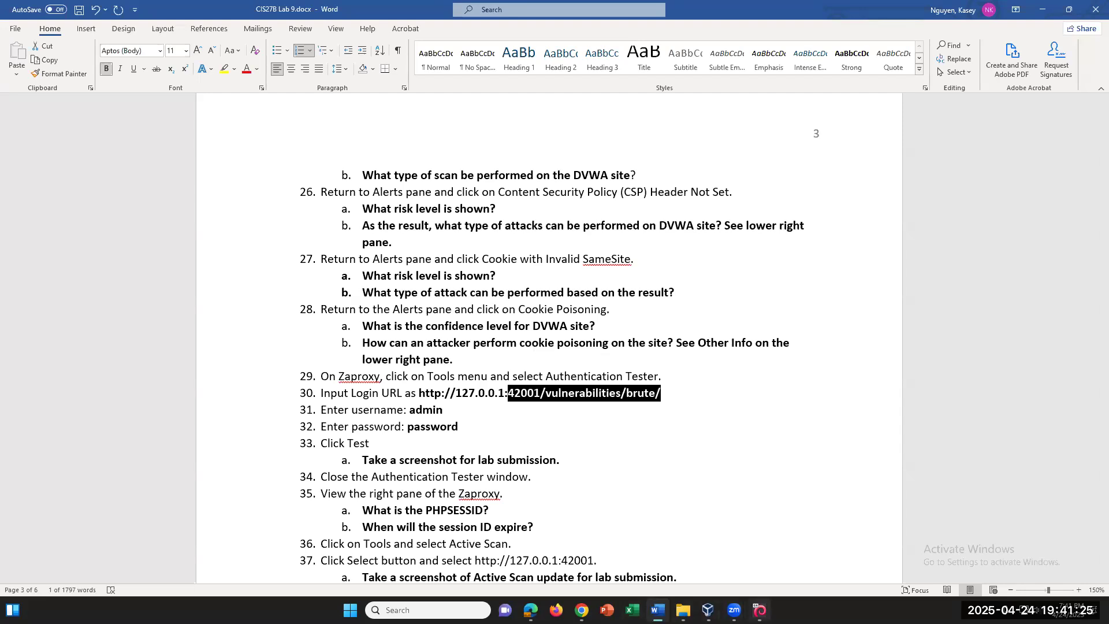
Extend the Authentication Tester Login URL with port 42001 and the vulnerabilities path, then return to the lab document
{"action": "left_click", "coordinate": [760, 610]}
{"action": "left_click", "coordinate": [760, 610]}
{"action": "left_click", "coordinate": [760, 611]}
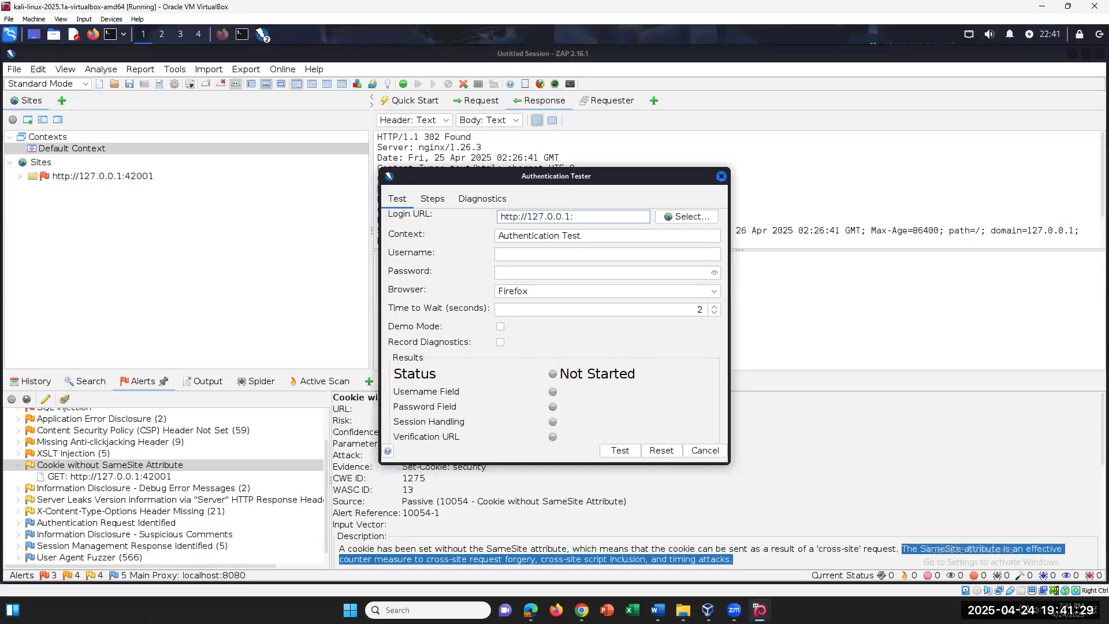
{"action": "type", "text": "2001/vulerability"}
{"action": "key", "text": "BackSpace"}
{"action": "type", "text": "ies"}
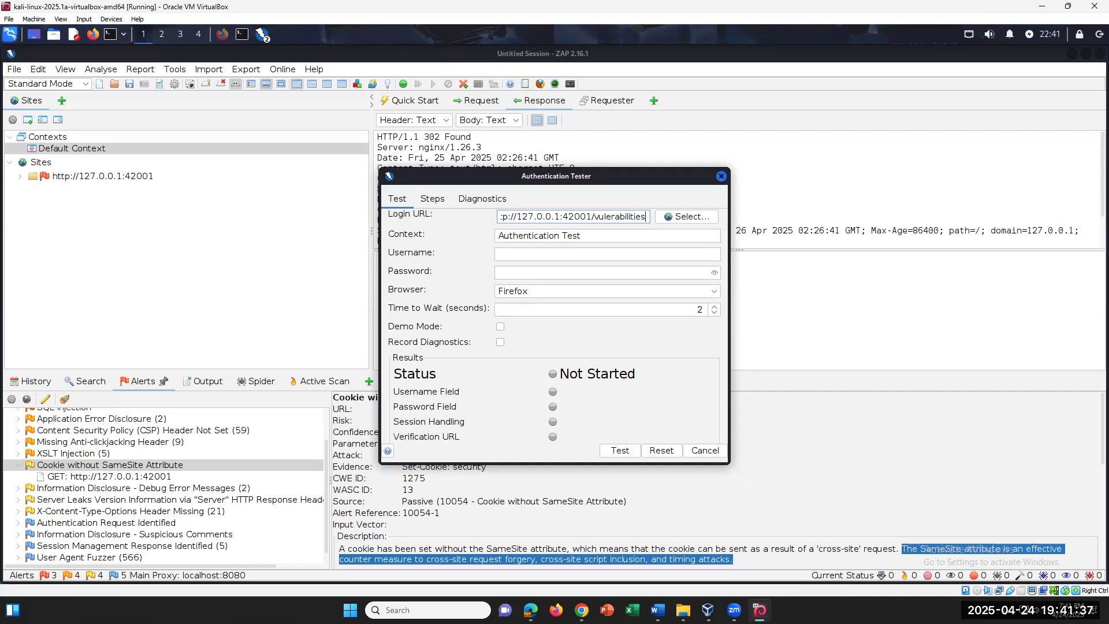
{"action": "left_click", "coordinate": [658, 610]}
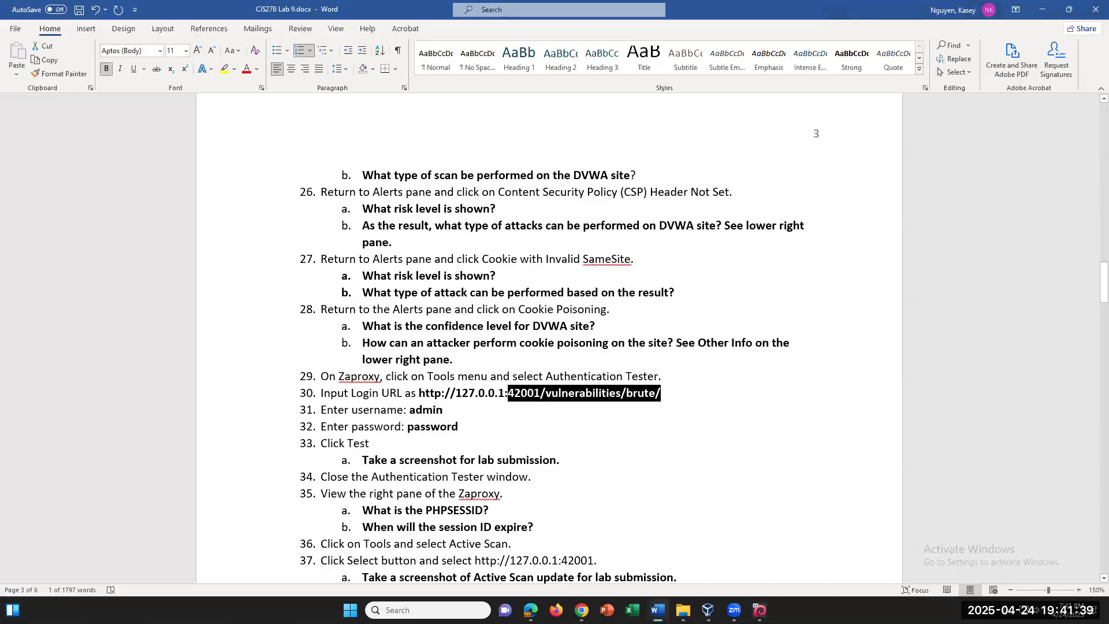
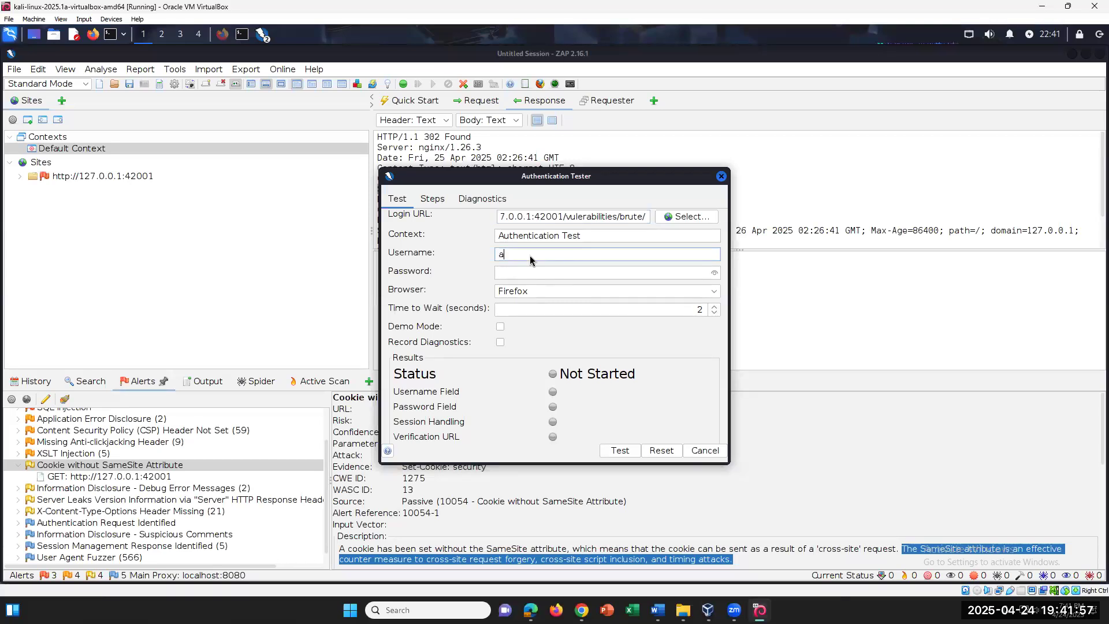
Move from the admin username to the Authentication Tester's password field to enter the password
{"action": "key", "text": "Tab"}
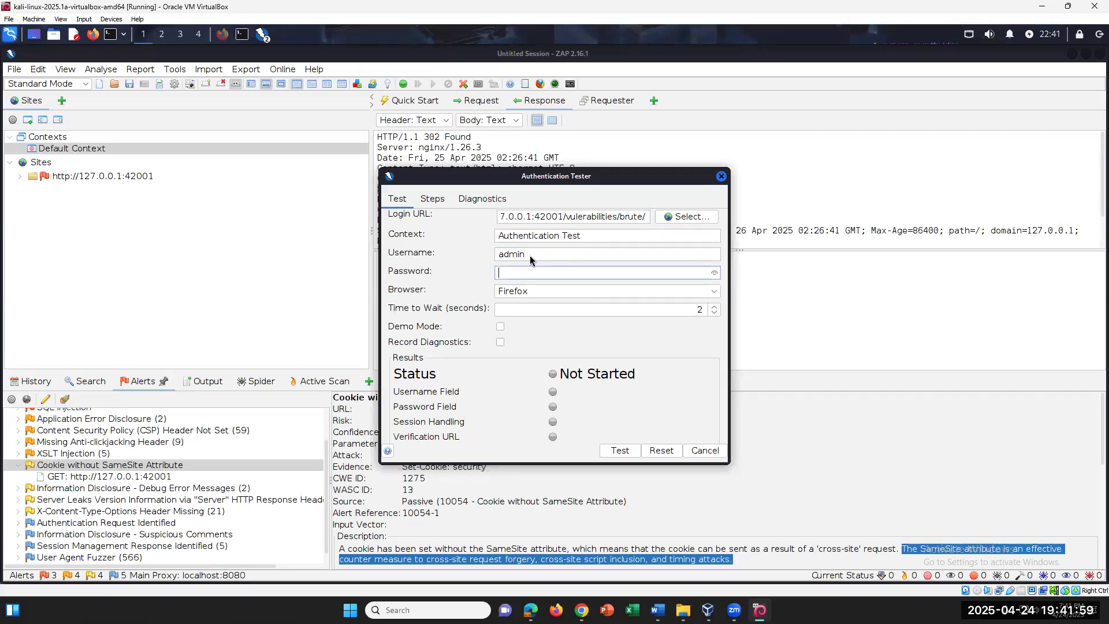
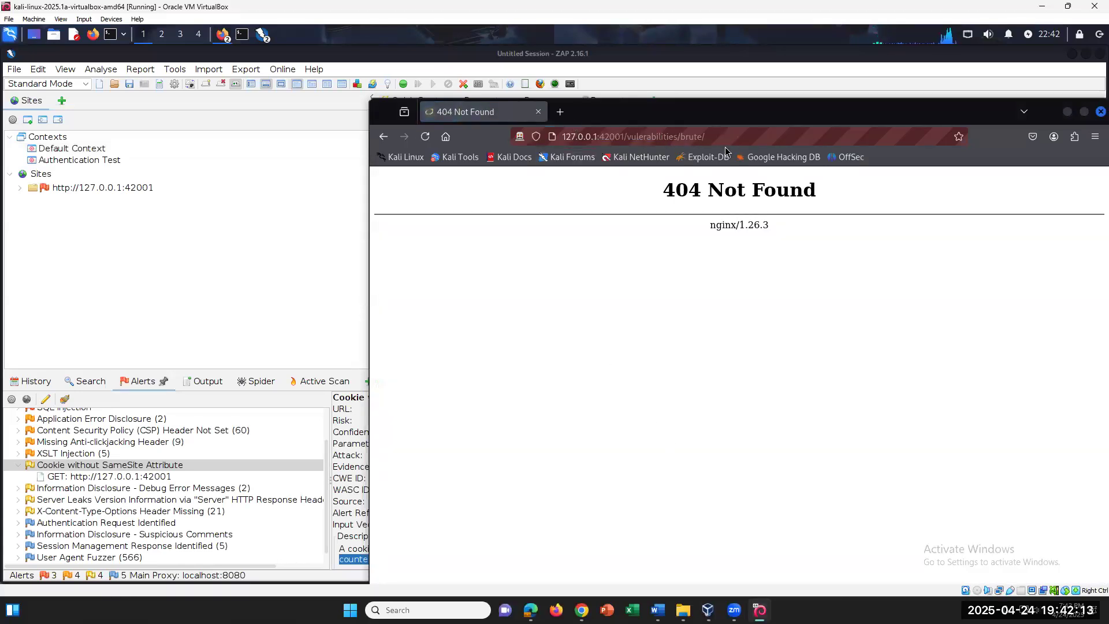
Go back from the 404 page at 127.0.0.1:42001/vulnerabilities/brute/, then close the Firefox window
{"action": "left_click", "coordinate": [725, 142]}
{"action": "left_click", "coordinate": [532, 333]}
{"action": "left_click", "coordinate": [378, 137]}
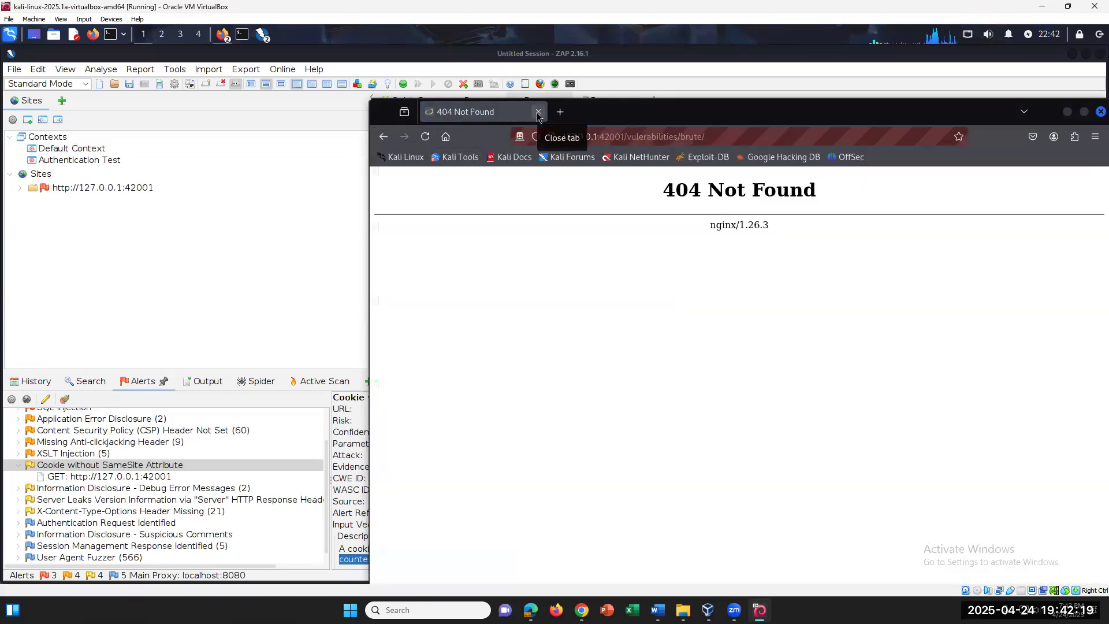
{"action": "left_click", "coordinate": [537, 113]}
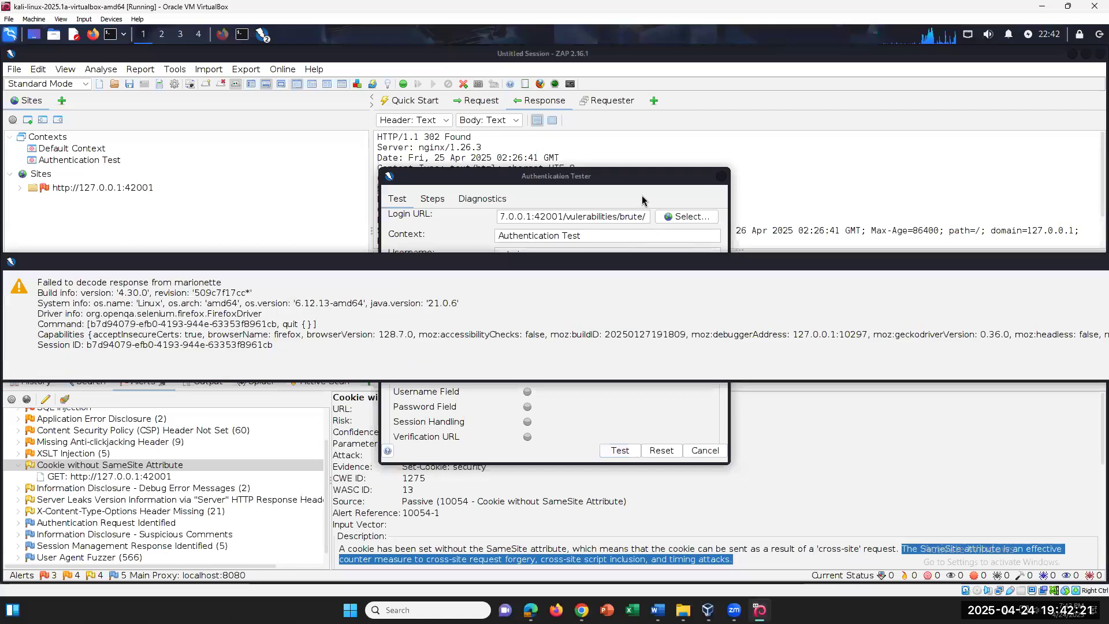
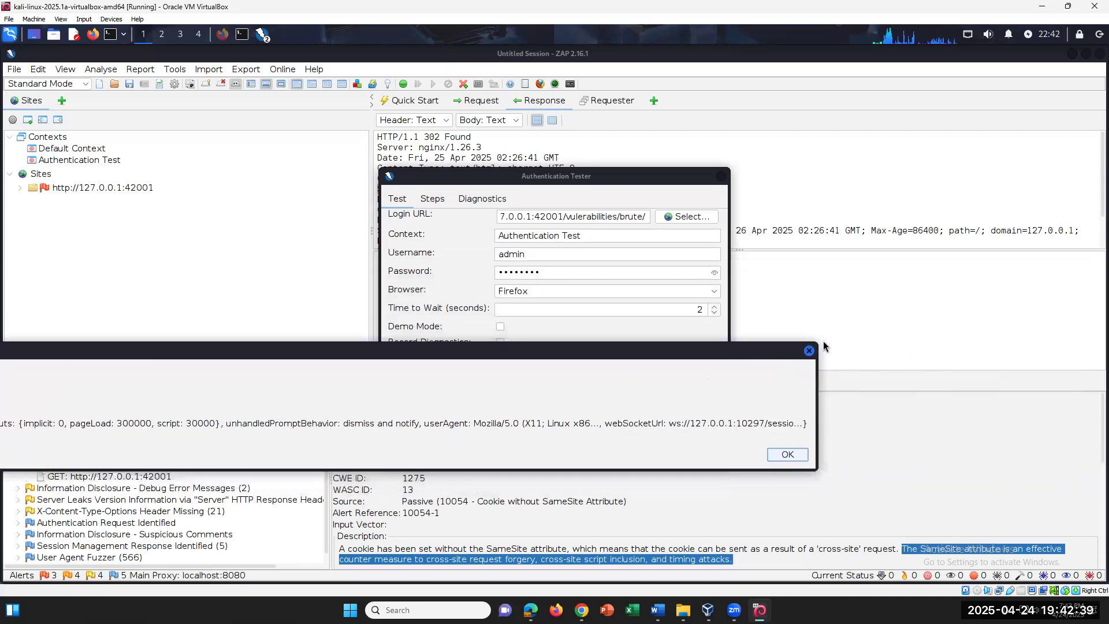
Dismiss the Firefox marionette launch error to return to the Authentication Tester showing Launching Browser
{"action": "left_click", "coordinate": [809, 350]}
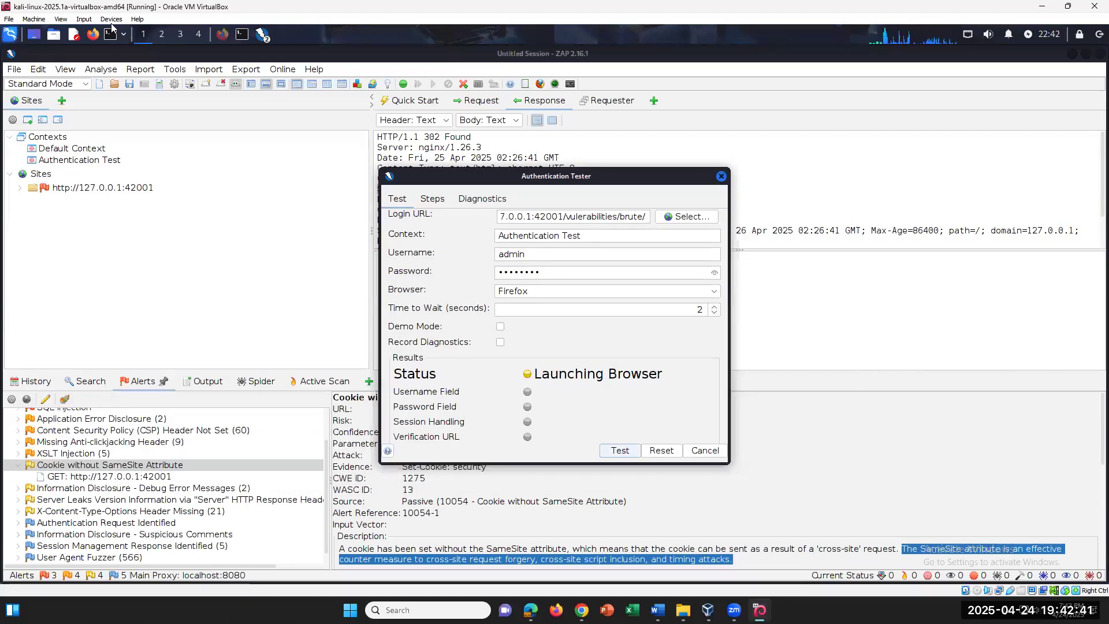
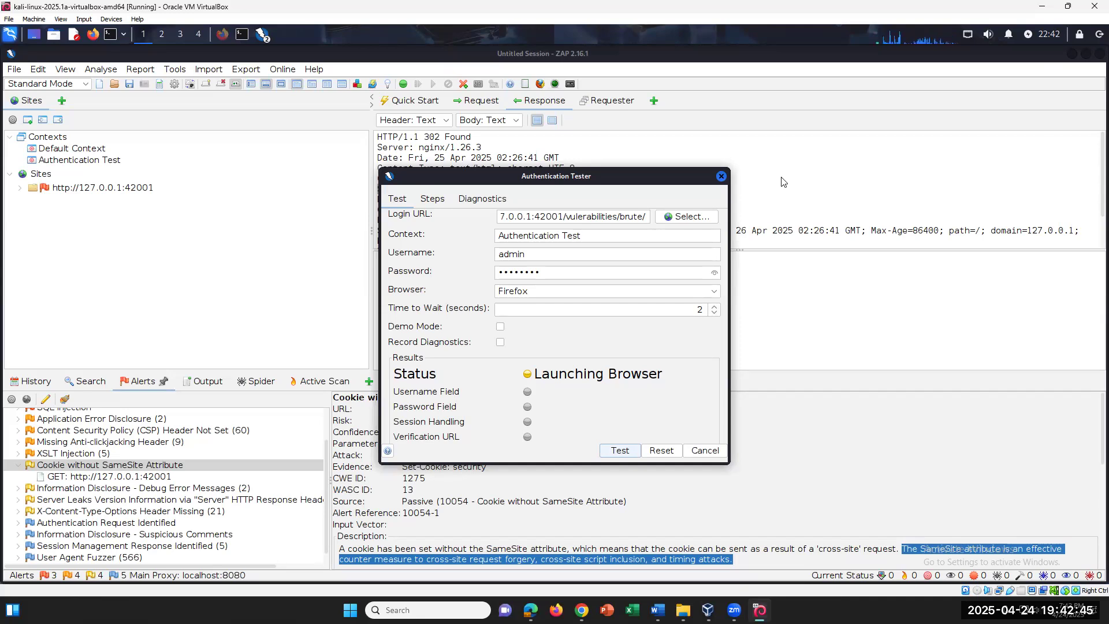
Minimize ZAP to reveal the terminal's Selenium/AuthTestDialog Java stack trace
{"action": "left_click", "coordinate": [1072, 55]}
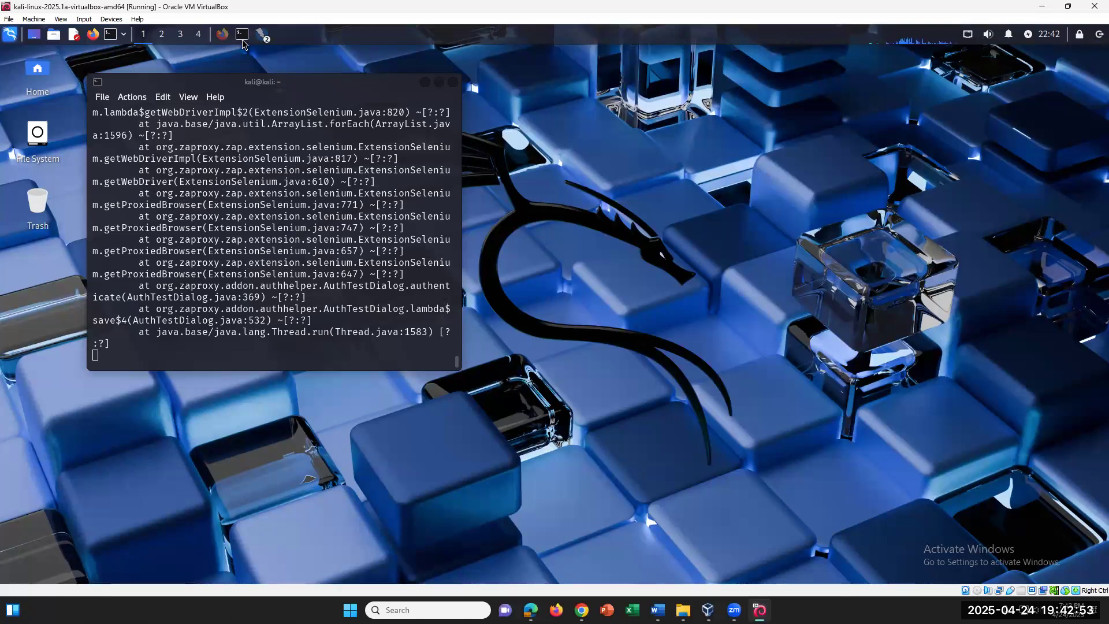
In Firefox, copy the DVWA login address 127.0.0.1:42001/login.php from the address bar
{"action": "left_click", "coordinate": [220, 36]}
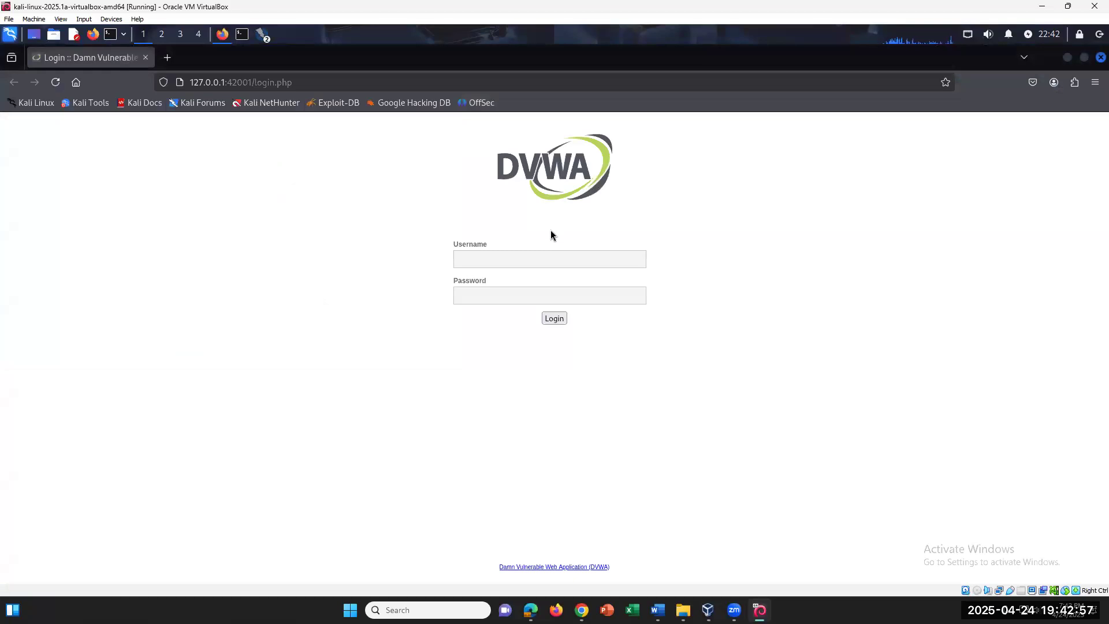
{"action": "left_click_drag", "start_coordinate": [301, 84], "coordinate": [189, 84]}
{"action": "right_click", "coordinate": [253, 85]}
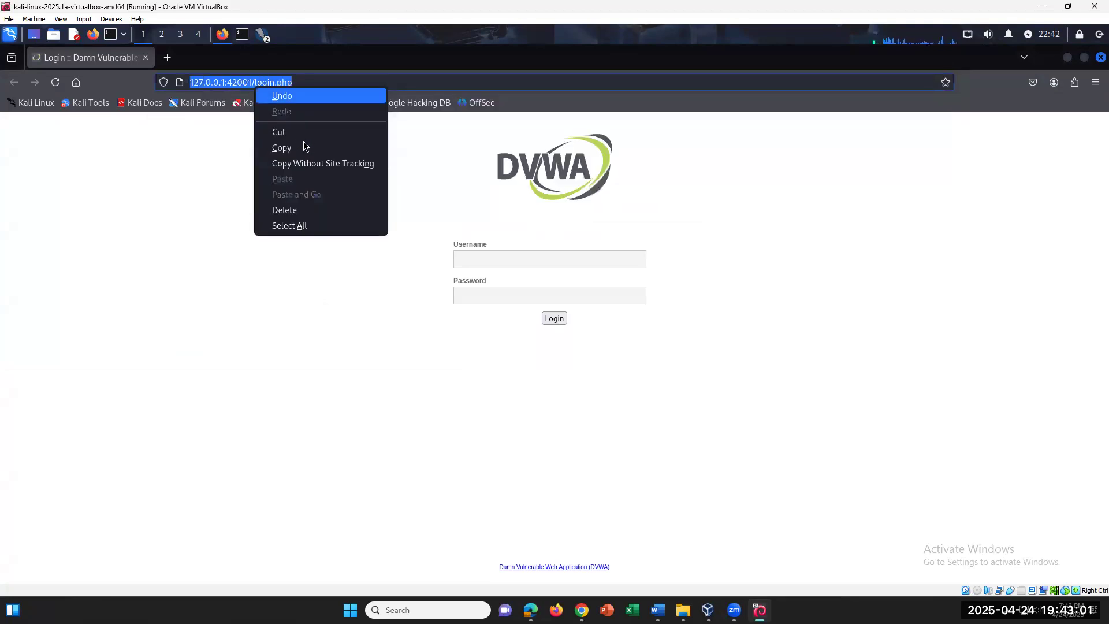
{"action": "left_click", "coordinate": [212, 149]}
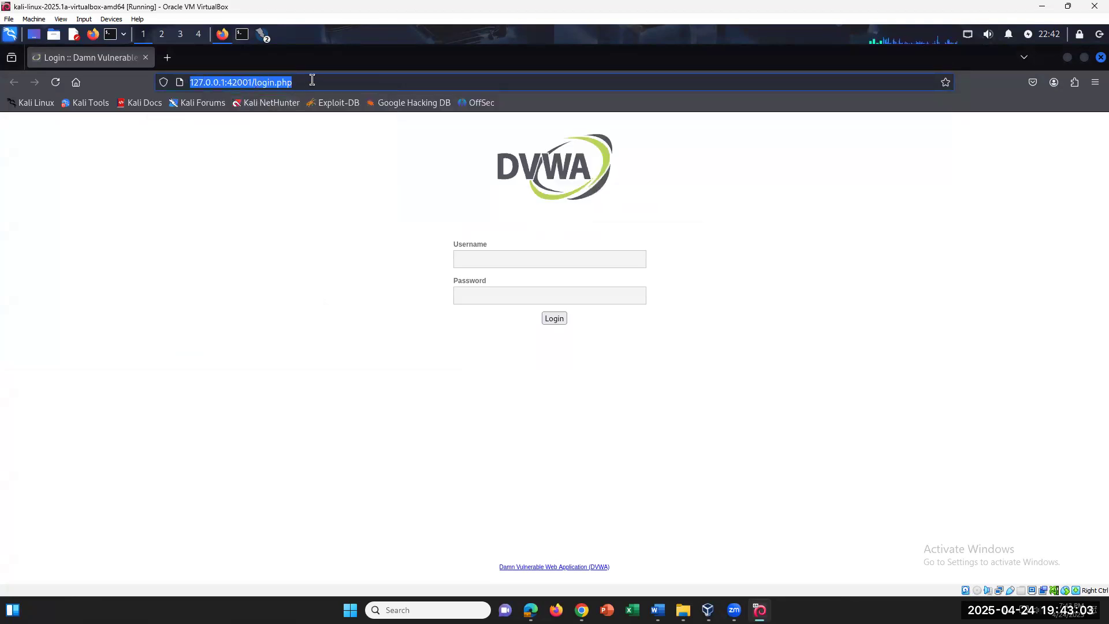
{"action": "left_click", "coordinate": [312, 81]}
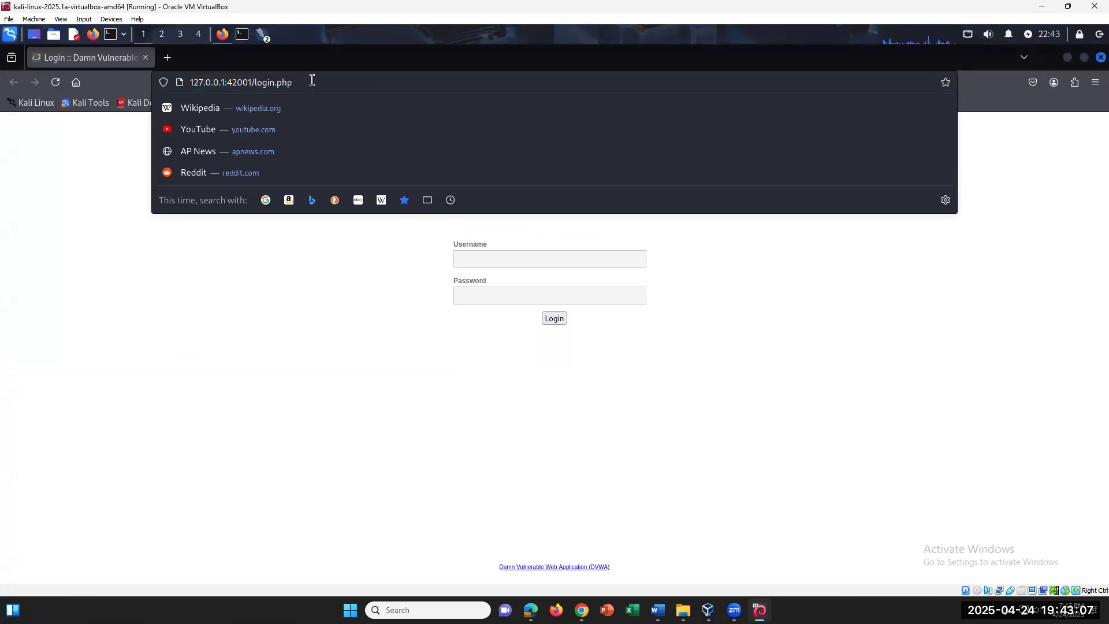
{"action": "left_click_drag", "start_coordinate": [312, 80], "coordinate": [188, 84]}
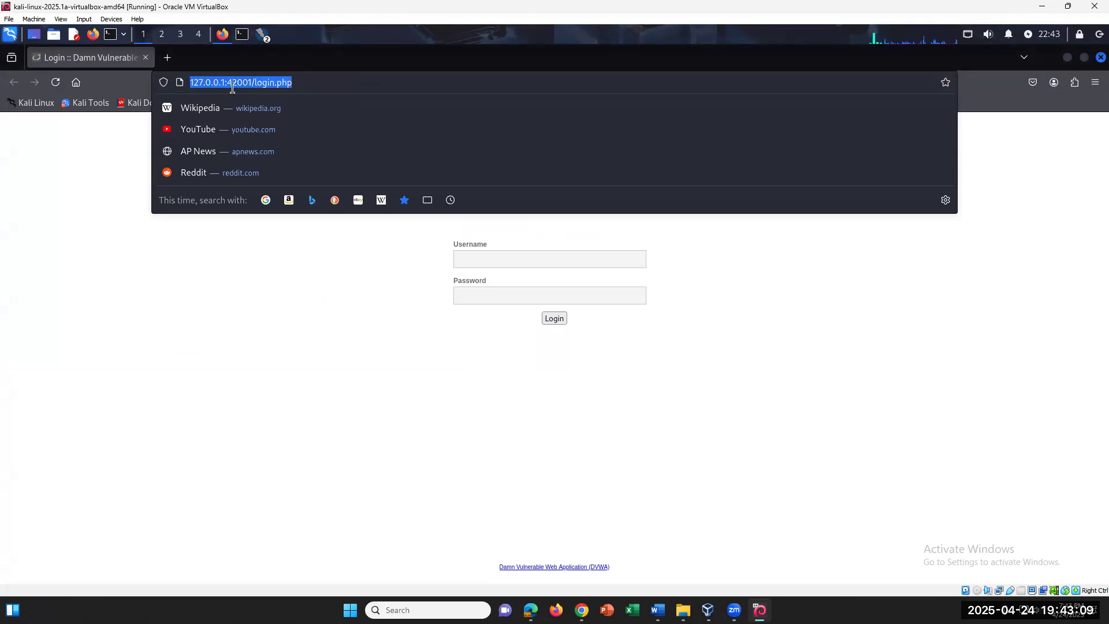
{"action": "right_click", "coordinate": [234, 90]}
{"action": "left_click", "coordinate": [262, 152]}
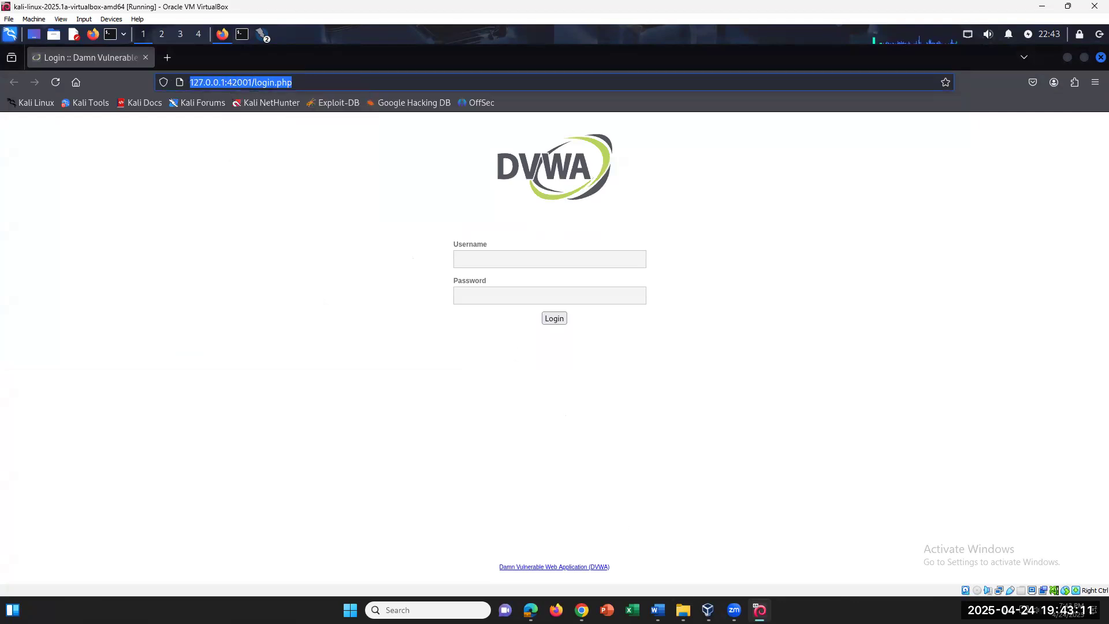
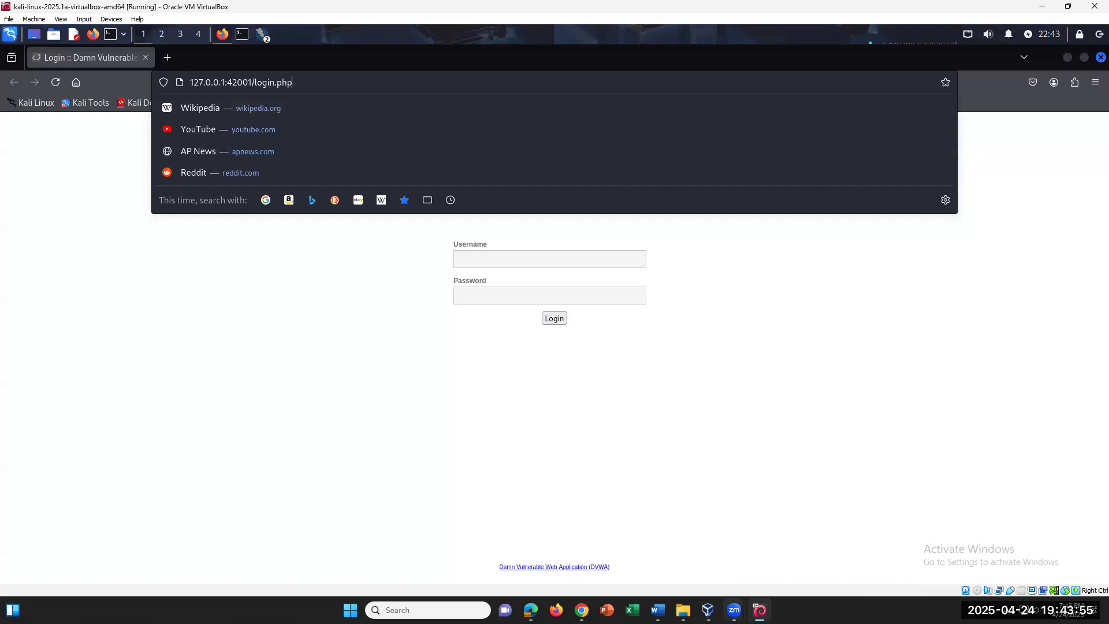
In Firefox, select the end of the DVWA login address in the address bar
{"action": "left_click", "coordinate": [760, 610]}
{"action": "left_click", "coordinate": [759, 610]}
{"action": "left_click", "coordinate": [976, 125]}
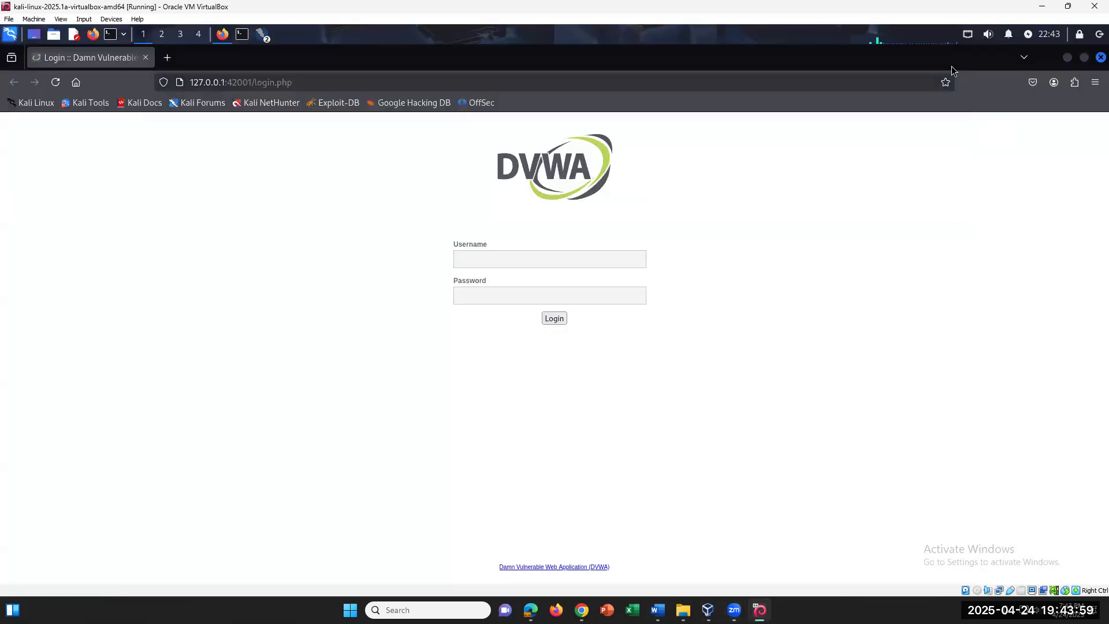
{"action": "left_click_drag", "start_coordinate": [305, 82], "coordinate": [251, 82]}
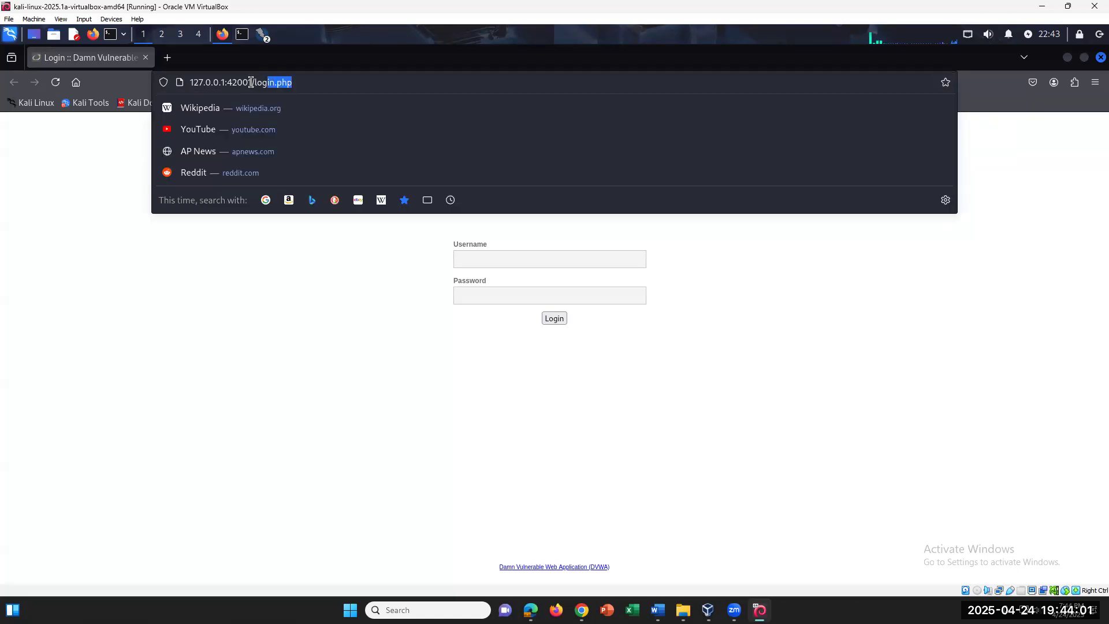
{"action": "left_click", "coordinate": [993, 104]}
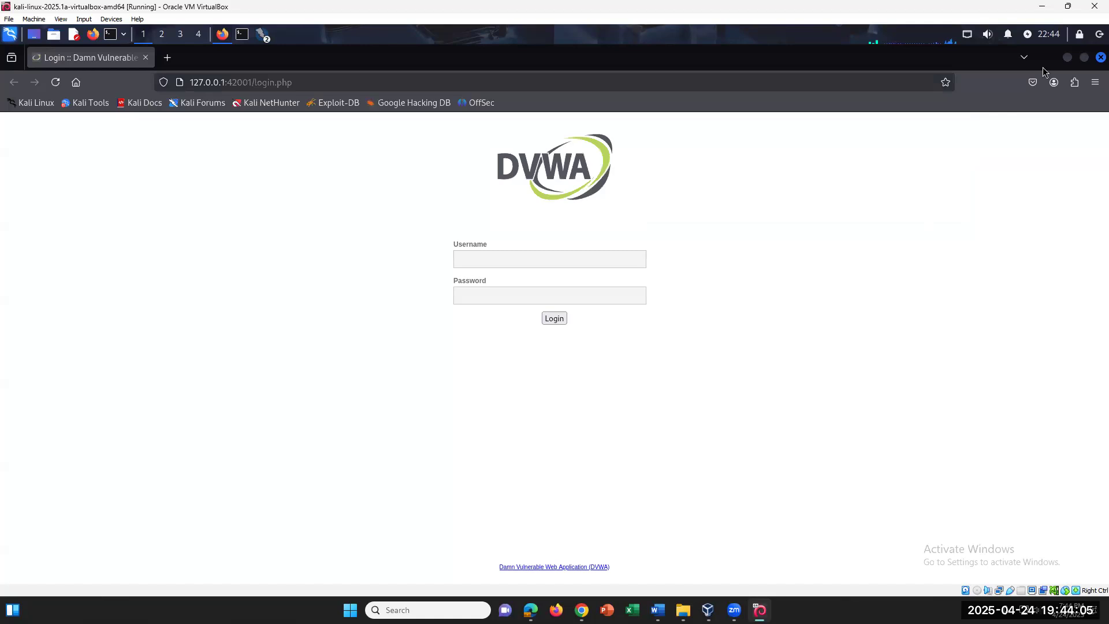
Minimize Firefox and bring the Untitled Session ZAP window with its Authentication Tester forward
{"action": "left_click", "coordinate": [1068, 57]}
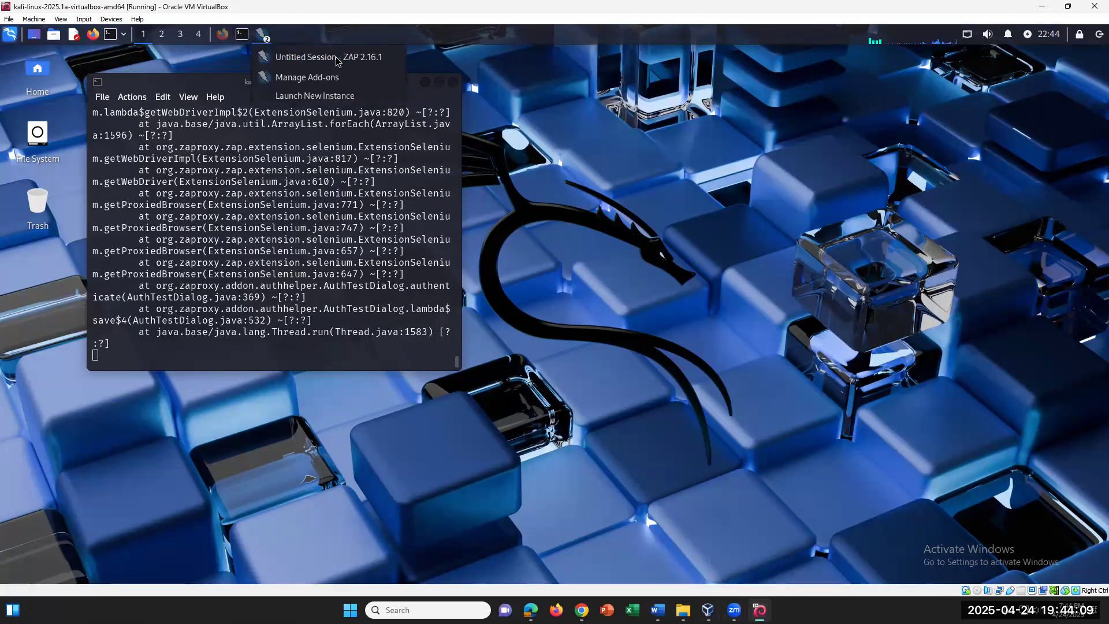
{"action": "left_click", "coordinate": [263, 35]}
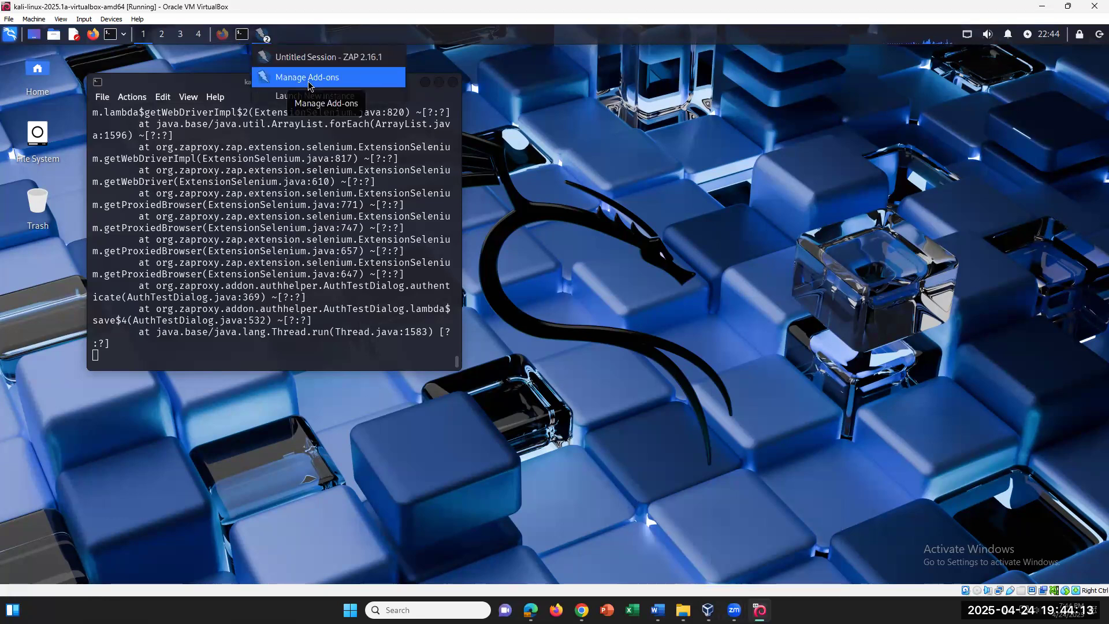
{"action": "left_click", "coordinate": [309, 79]}
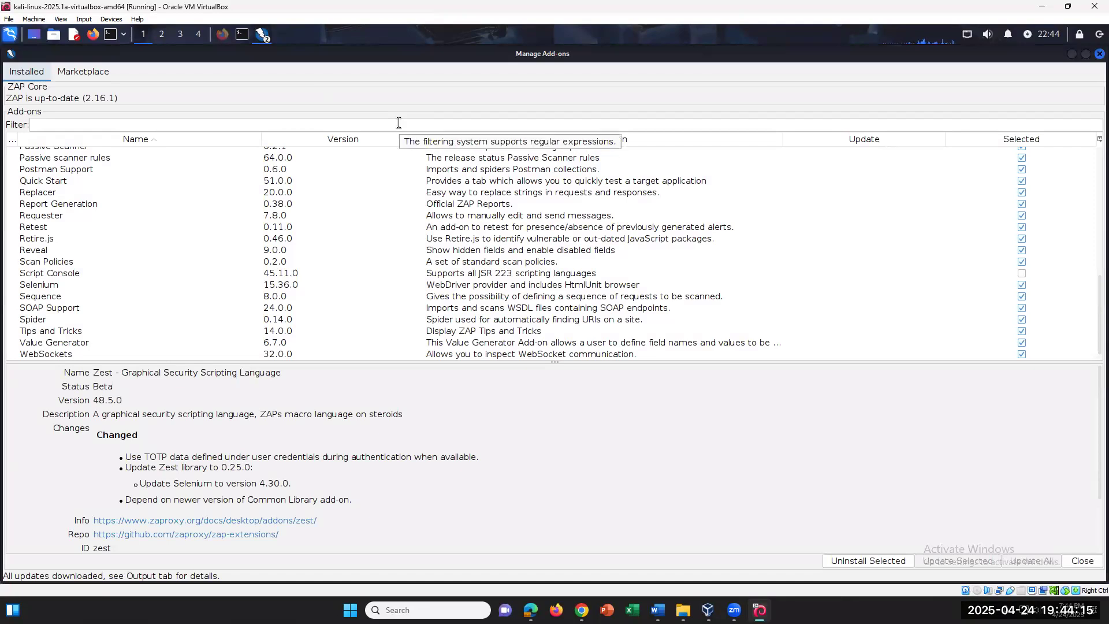
{"action": "left_click", "coordinate": [258, 37]}
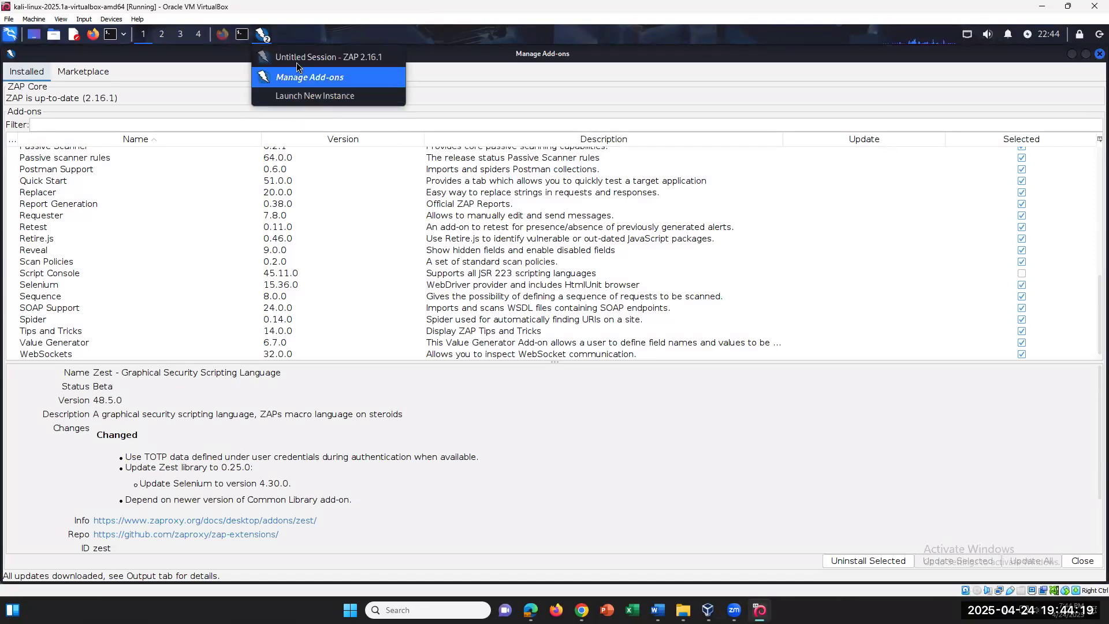
{"action": "left_click", "coordinate": [263, 57]}
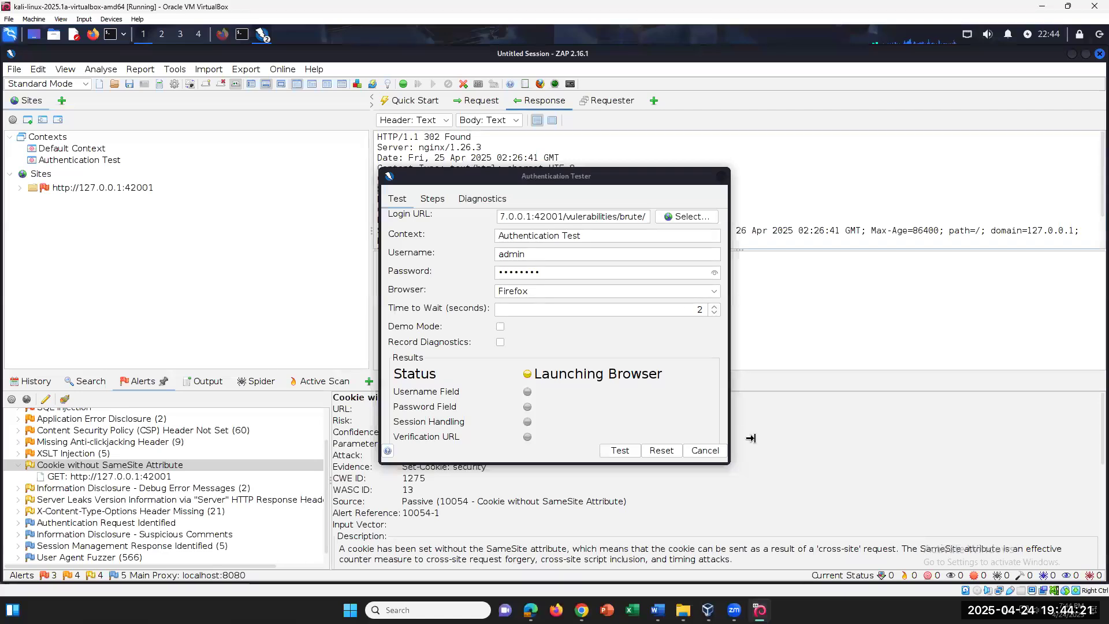
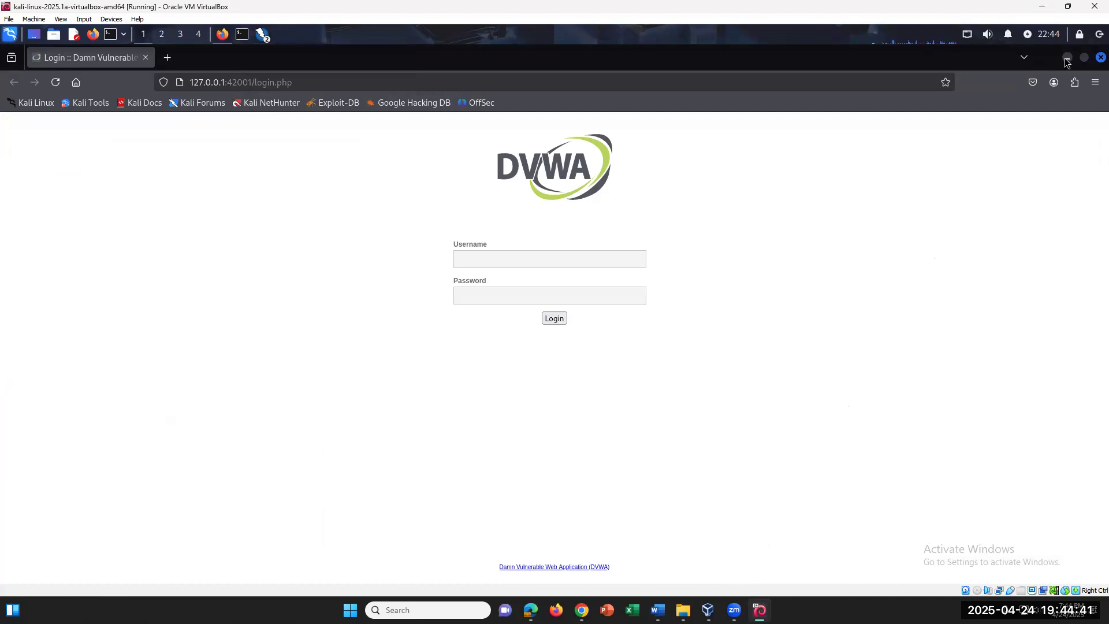
Run the Authentication Tester on the DVWA login URL, then bring up the Word lab instructions
{"action": "left_click", "coordinate": [1067, 57]}
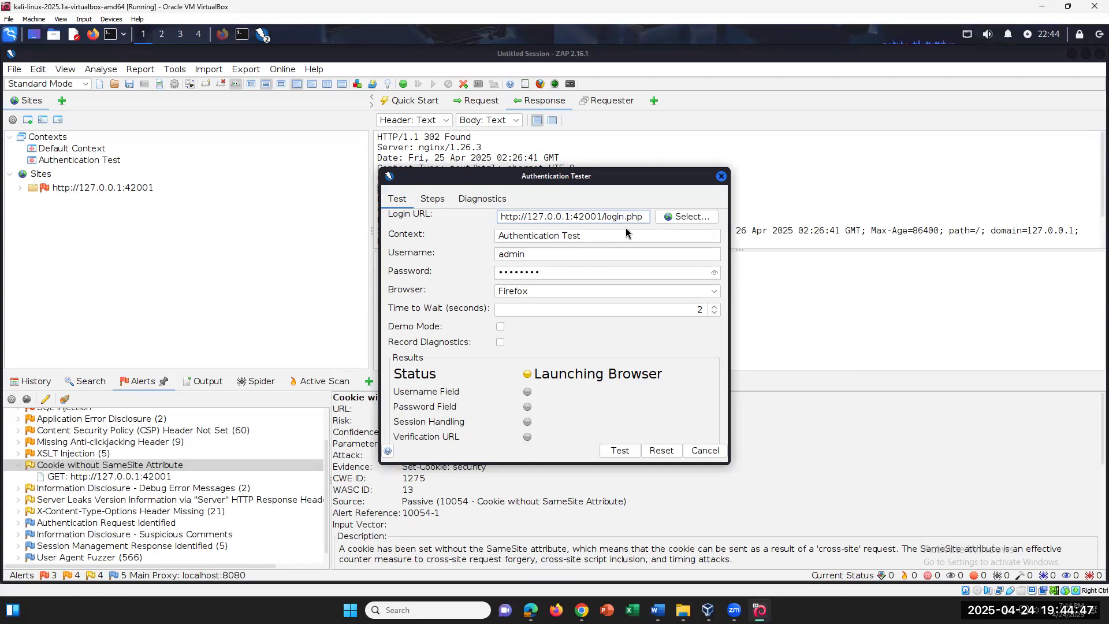
{"action": "left_click", "coordinate": [616, 453]}
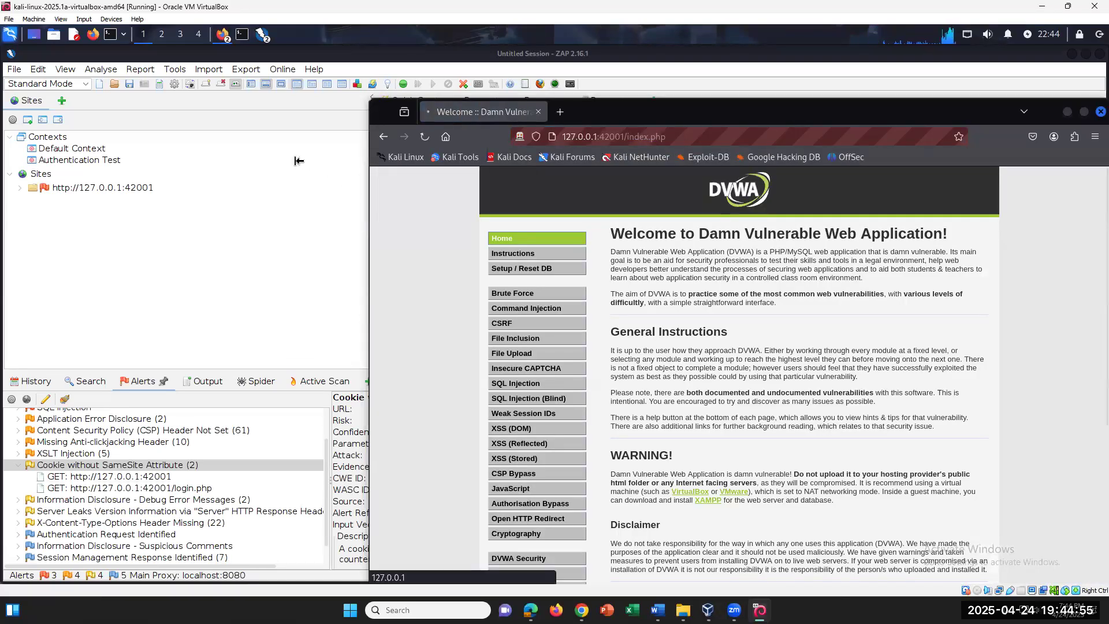
{"action": "left_click", "coordinate": [657, 607]}
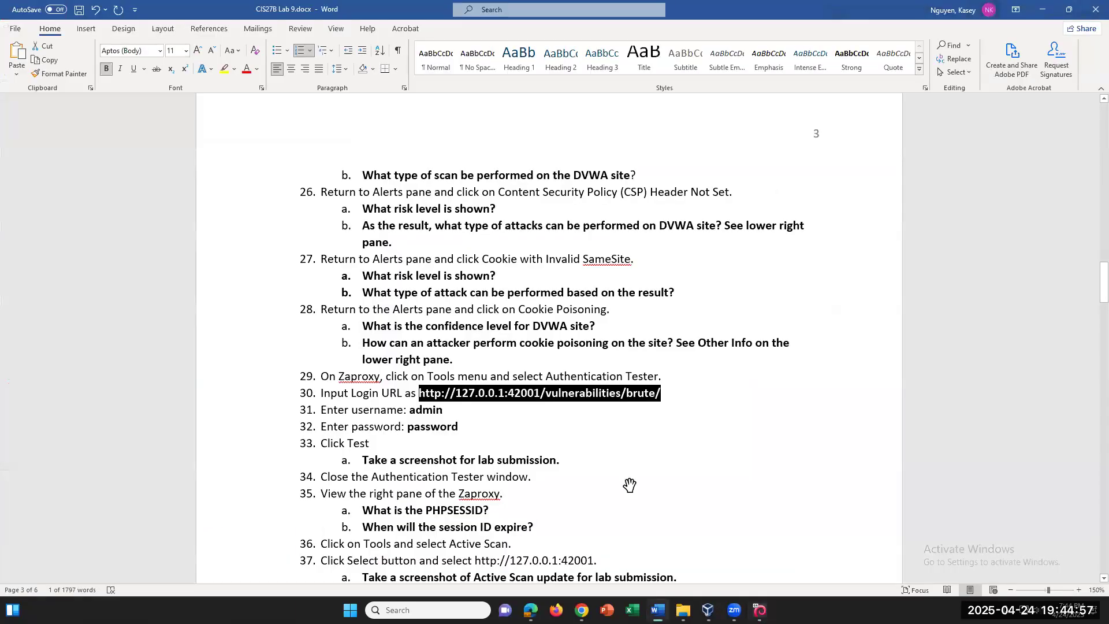
Replace 'vulnerabilities/brute/' at the end of step 30's URL with 'login.php'
{"action": "left_click", "coordinate": [674, 390]}
{"action": "key", "text": "BackSpace"}
{"action": "key", "text": "BackSpace"}
{"action": "key", "text": "BackSpace"}
{"action": "key", "text": "BackSpace"}
{"action": "key", "text": "BackSpace"}
{"action": "key", "text": "BackSpace"}
{"action": "key", "text": "BackSpace"}
{"action": "key", "text": "BackSpace"}
{"action": "key", "text": "BackSpace"}
{"action": "key", "text": "BackSpace"}
{"action": "key", "text": "BackSpace"}
{"action": "key", "text": "BackSpace"}
{"action": "key", "text": "BackSpace"}
{"action": "key", "text": "BackSpace"}
{"action": "key", "text": "BackSpace"}
{"action": "key", "text": "BackSpace"}
{"action": "key", "text": "BackSpace"}
{"action": "key", "text": "BackSpace"}
{"action": "key", "text": "BackSpace"}
{"action": "key", "text": "BackSpace"}
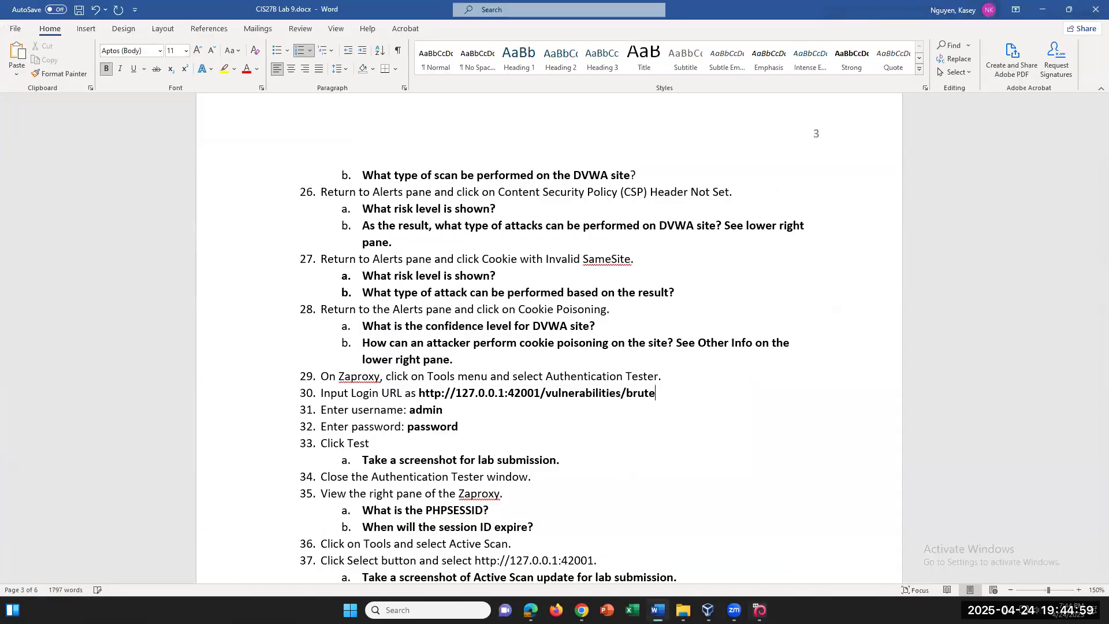
{"action": "type", "text": "login.php"}
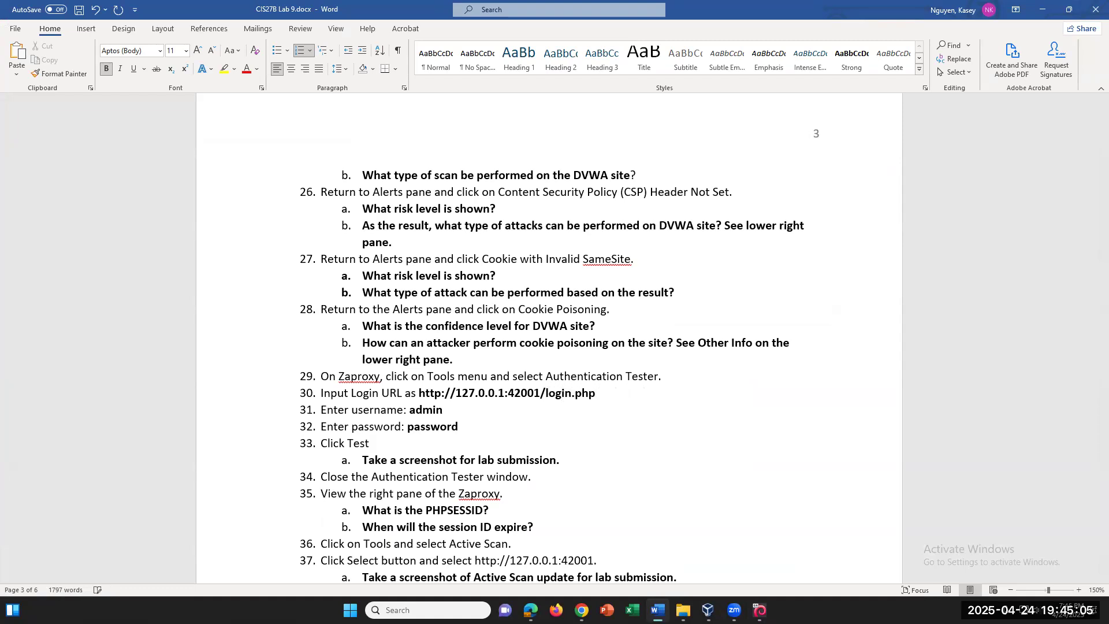
Highlight the new login URL yellow and return to ZAP in the Kali VM
{"action": "left_click_drag", "start_coordinate": [510, 392], "coordinate": [418, 393]}
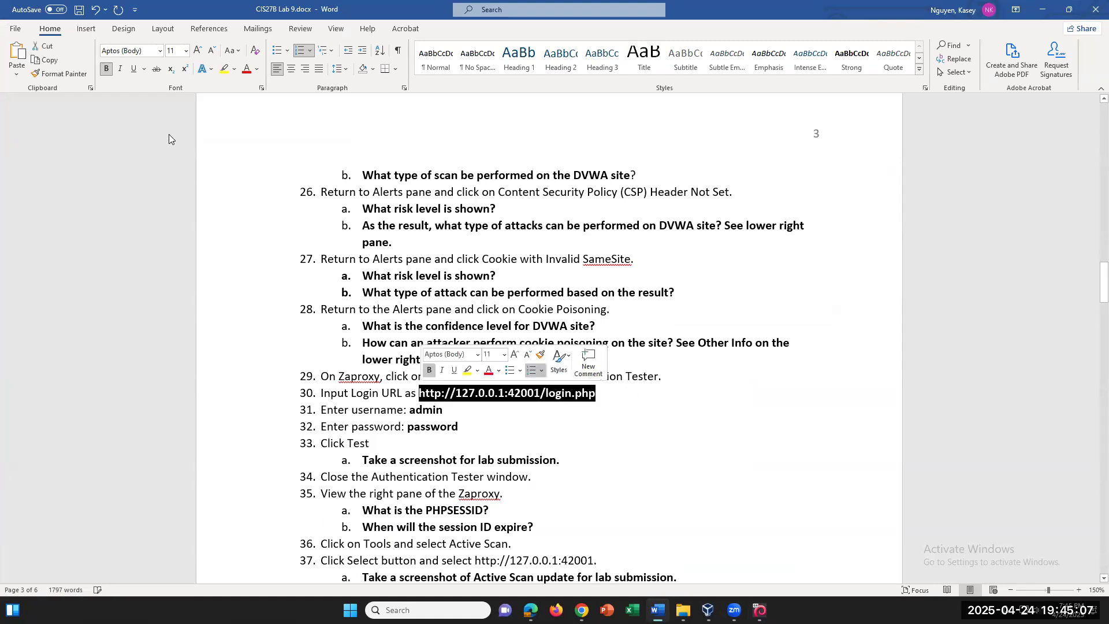
{"action": "left_click", "coordinate": [224, 69]}
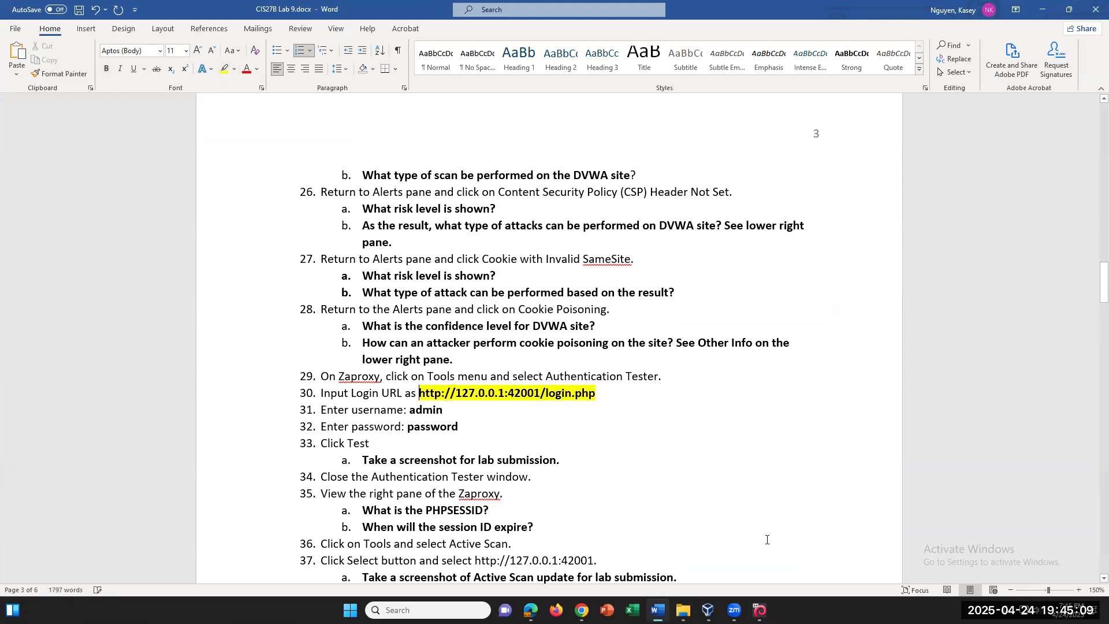
{"action": "left_click", "coordinate": [760, 610]}
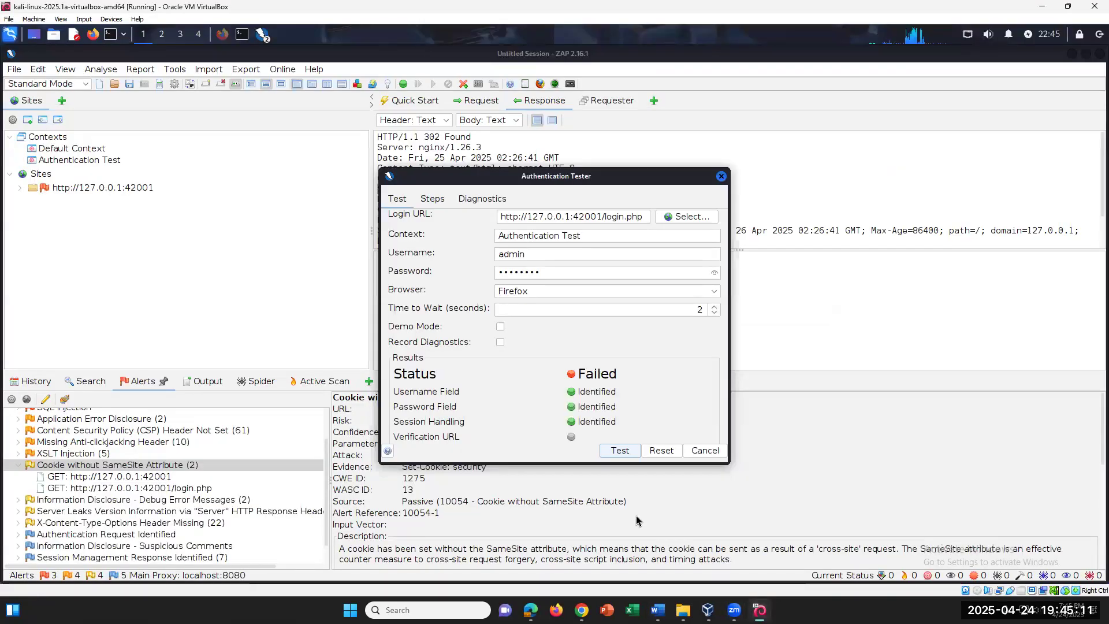
Scroll through the Authentication Tester dialog to review its settings
{"action": "left_click", "coordinate": [88, 467]}
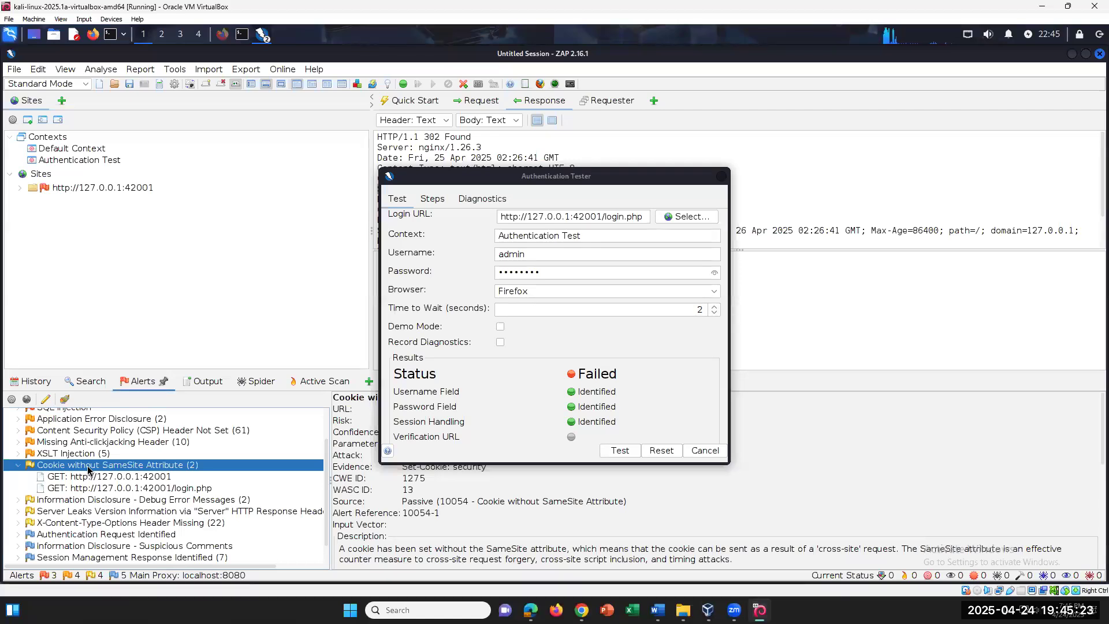
{"action": "scroll", "coordinate": [187, 512], "scroll_direction": "up", "scroll_amount": 2}
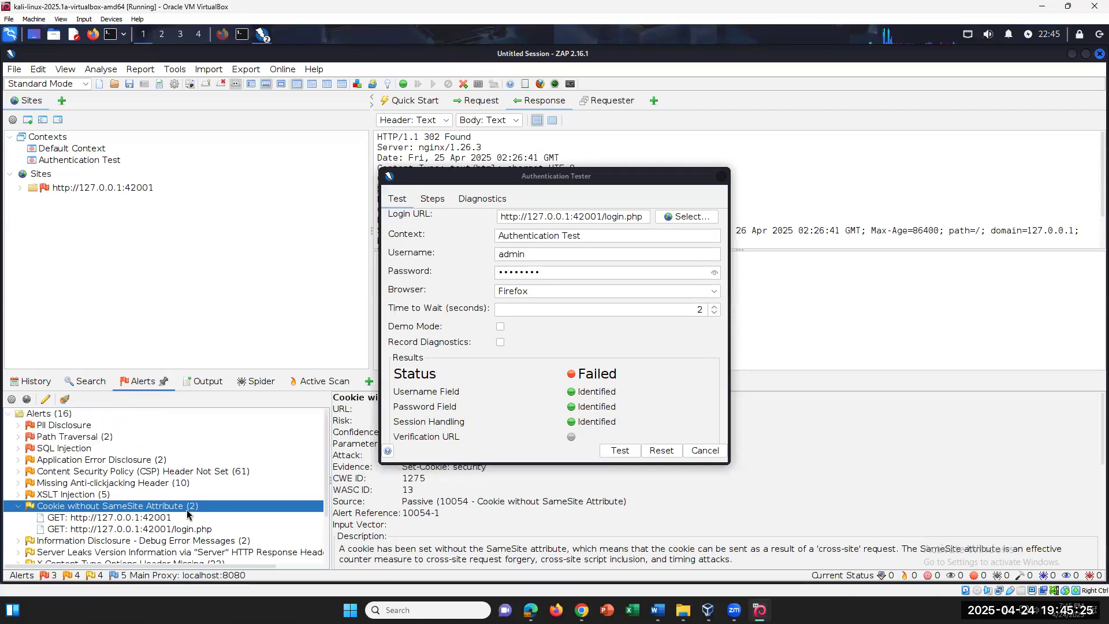
{"action": "scroll", "coordinate": [186, 512], "scroll_direction": "down", "scroll_amount": 1}
{"action": "scroll", "coordinate": [186, 512], "scroll_direction": "up", "scroll_amount": 1}
{"action": "scroll", "coordinate": [187, 512], "scroll_direction": "down", "scroll_amount": 2}
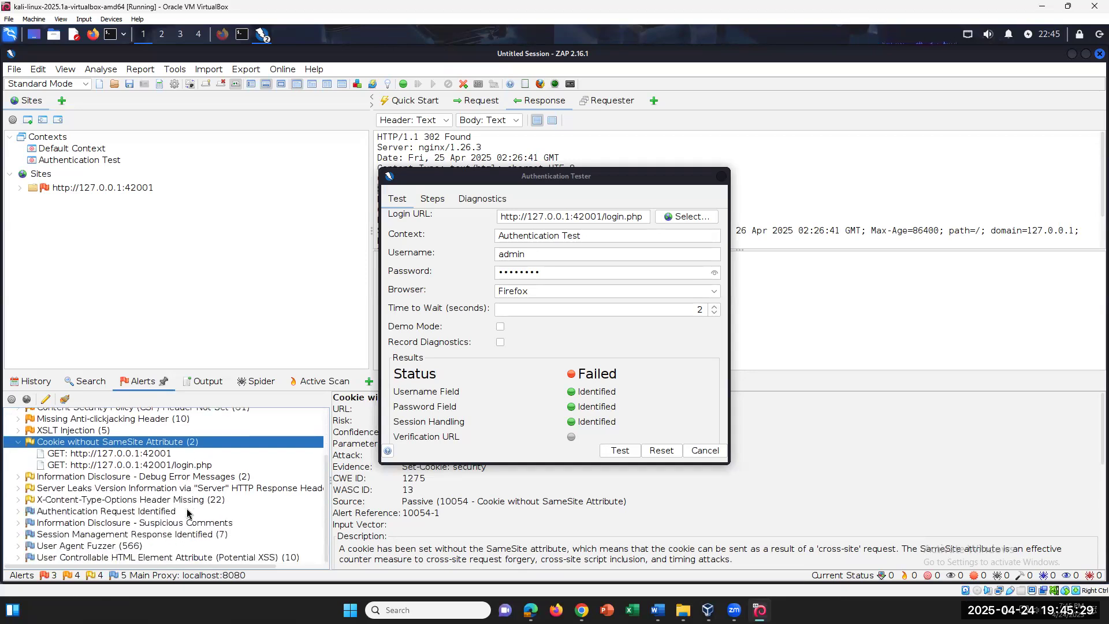
{"action": "scroll", "coordinate": [187, 512], "scroll_direction": "up", "scroll_amount": 2}
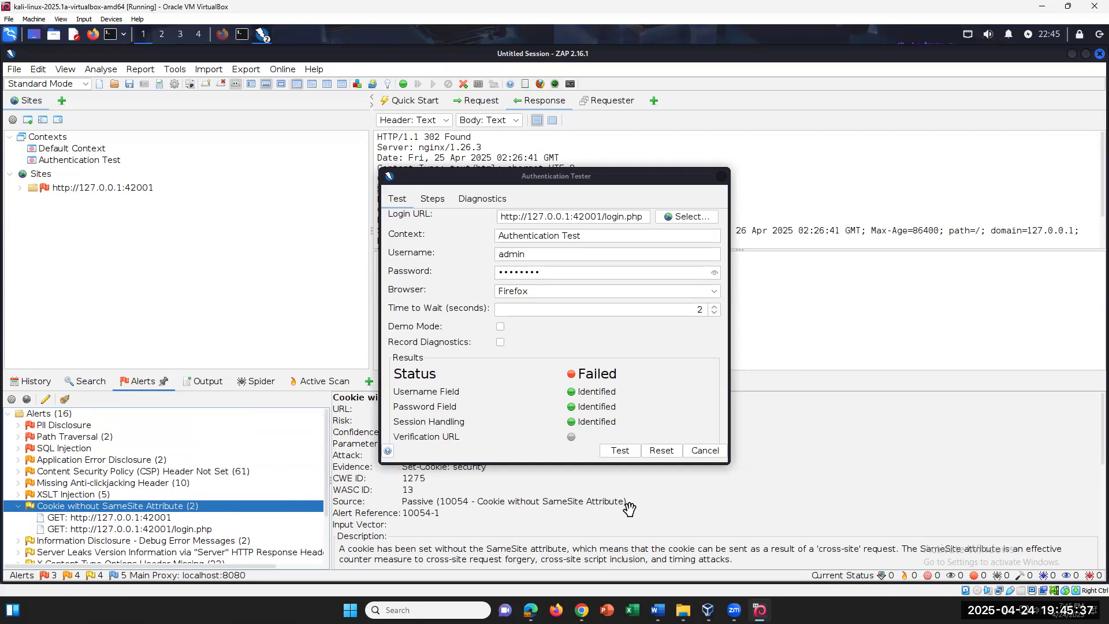
Rerun the authentication test and check the entered username and password fields
{"action": "left_click", "coordinate": [617, 451]}
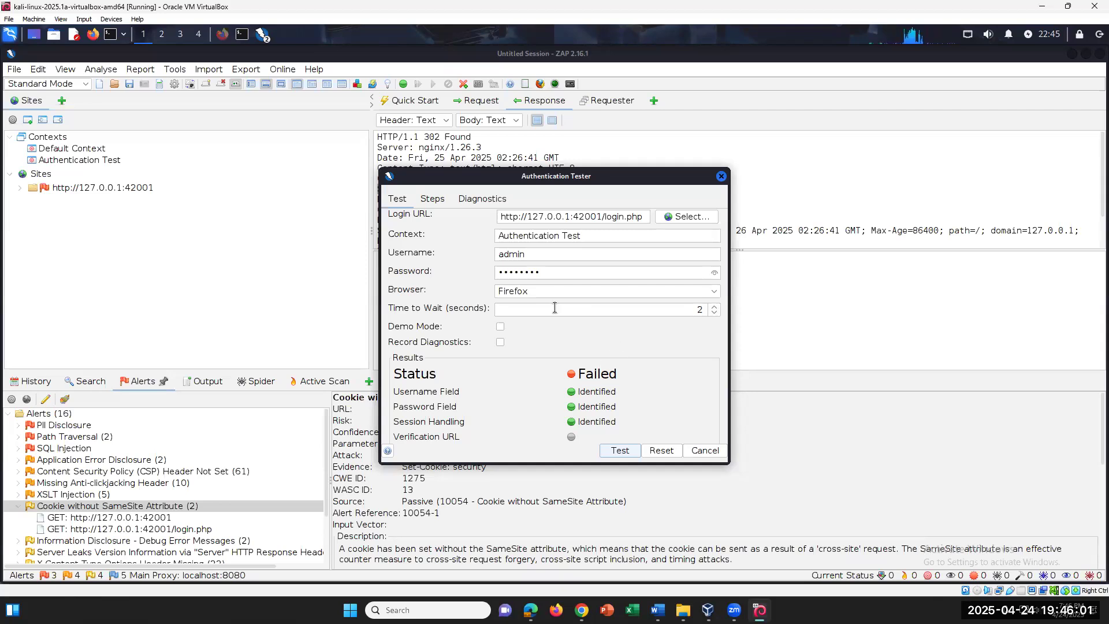
{"action": "left_click_drag", "start_coordinate": [543, 272], "coordinate": [496, 271]}
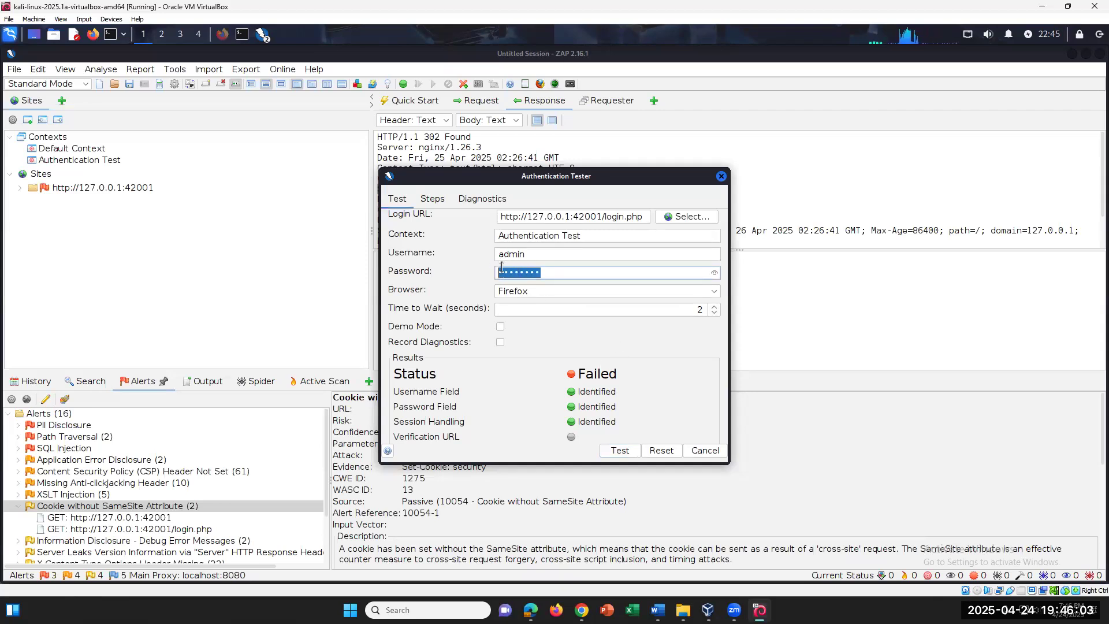
{"action": "left_click", "coordinate": [543, 255]}
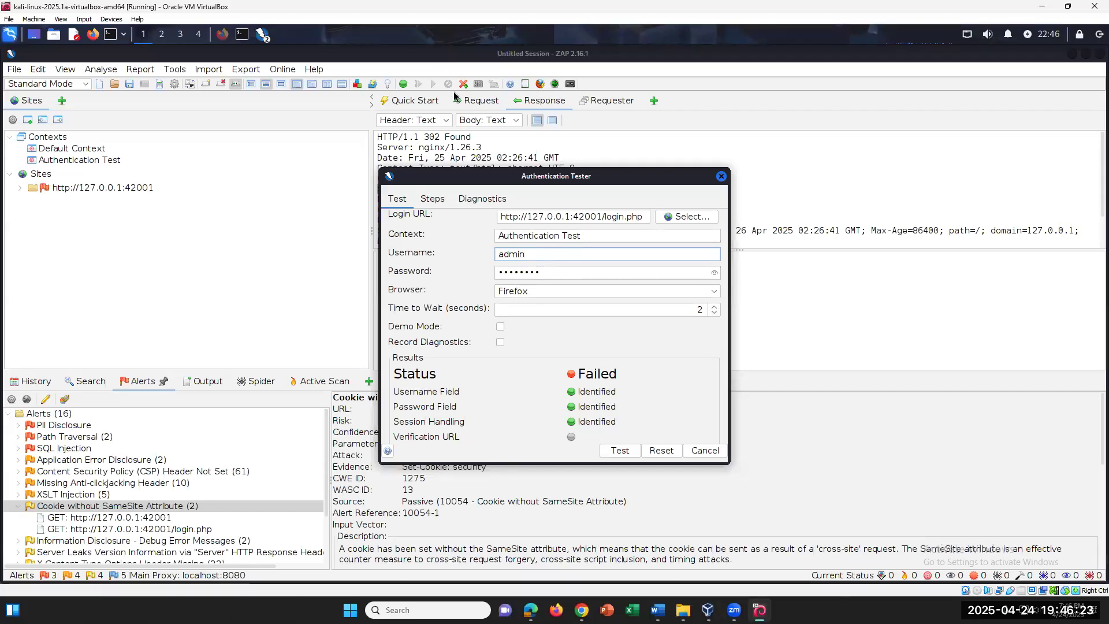
Open ZAP's Options at Active Scan from the Tools menu and close them unchanged
{"action": "left_click", "coordinate": [169, 72]}
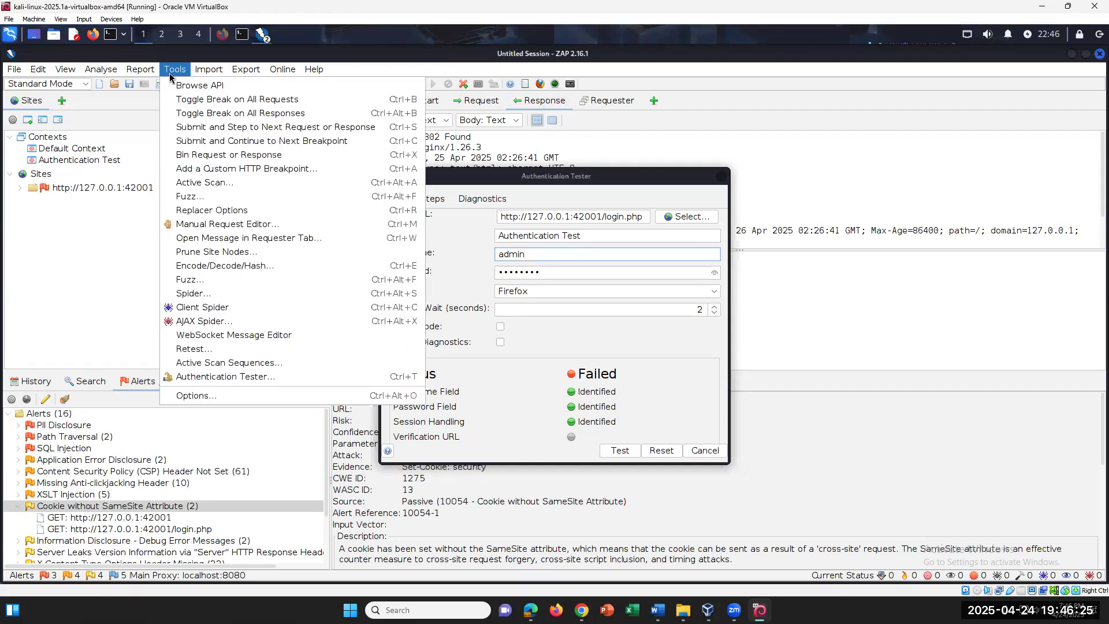
{"action": "left_click", "coordinate": [196, 395]}
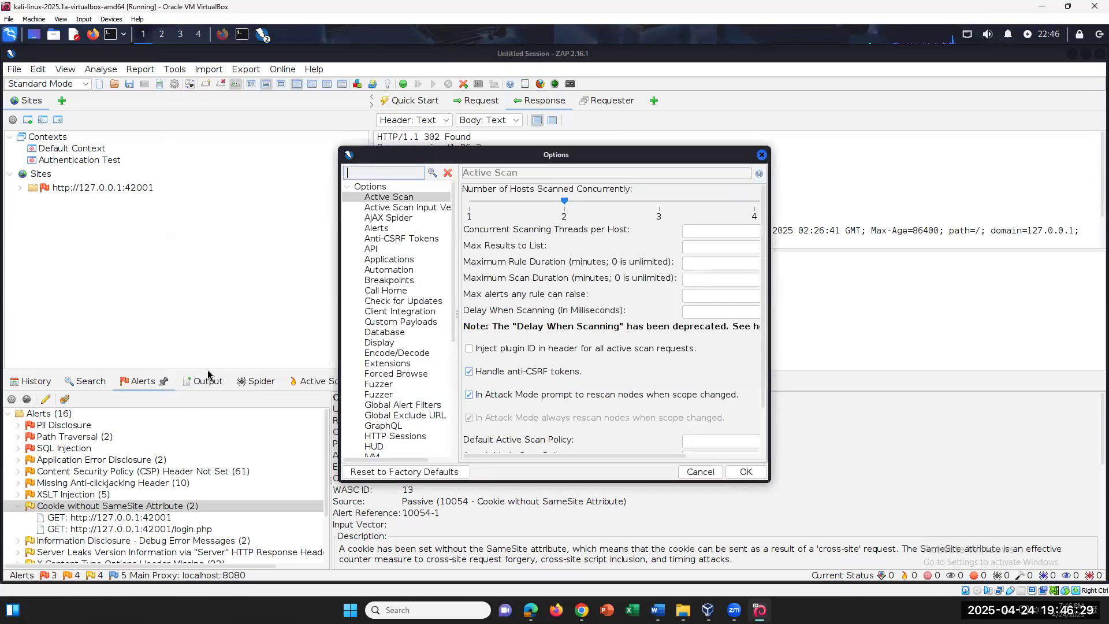
{"action": "left_click", "coordinate": [762, 155]}
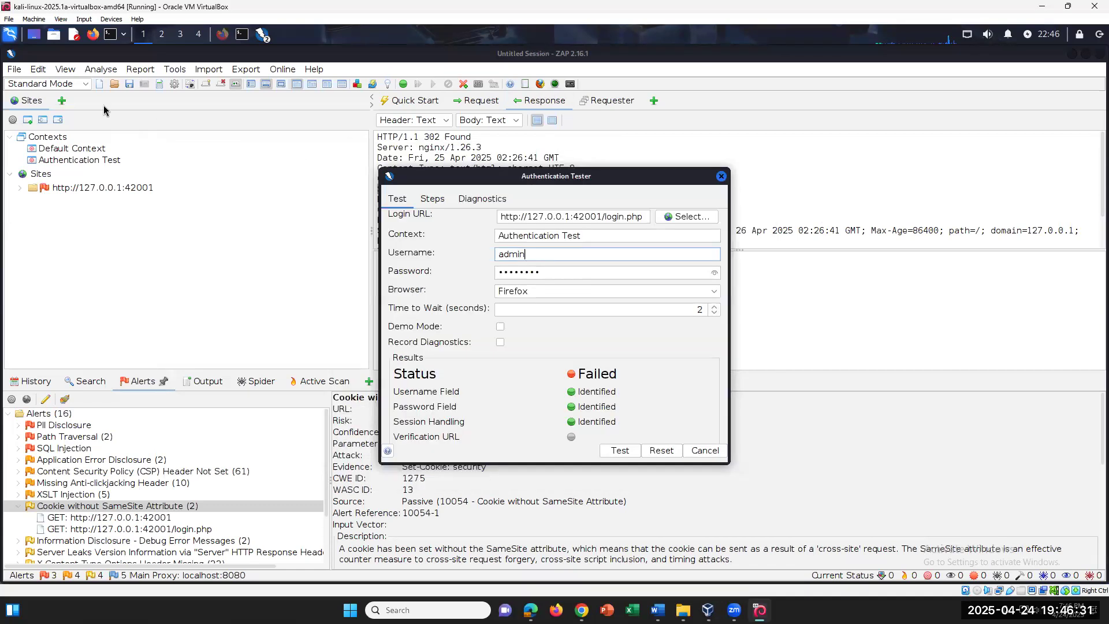
Browse ZAP's Import, Export and View menus
{"action": "left_click", "coordinate": [216, 77]}
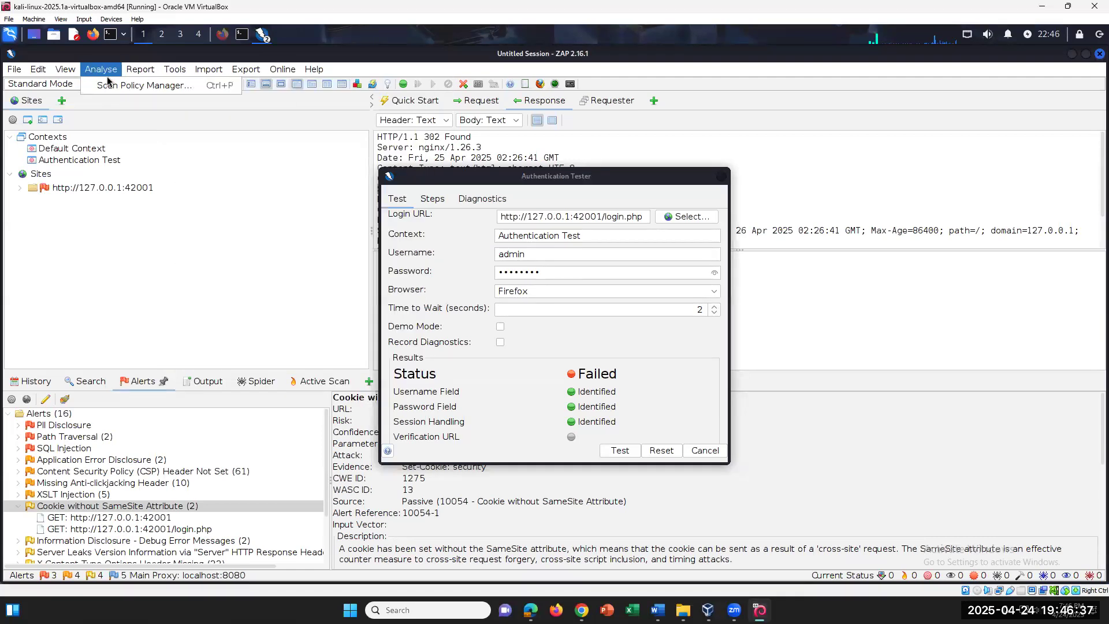
{"action": "left_click", "coordinate": [65, 70]}
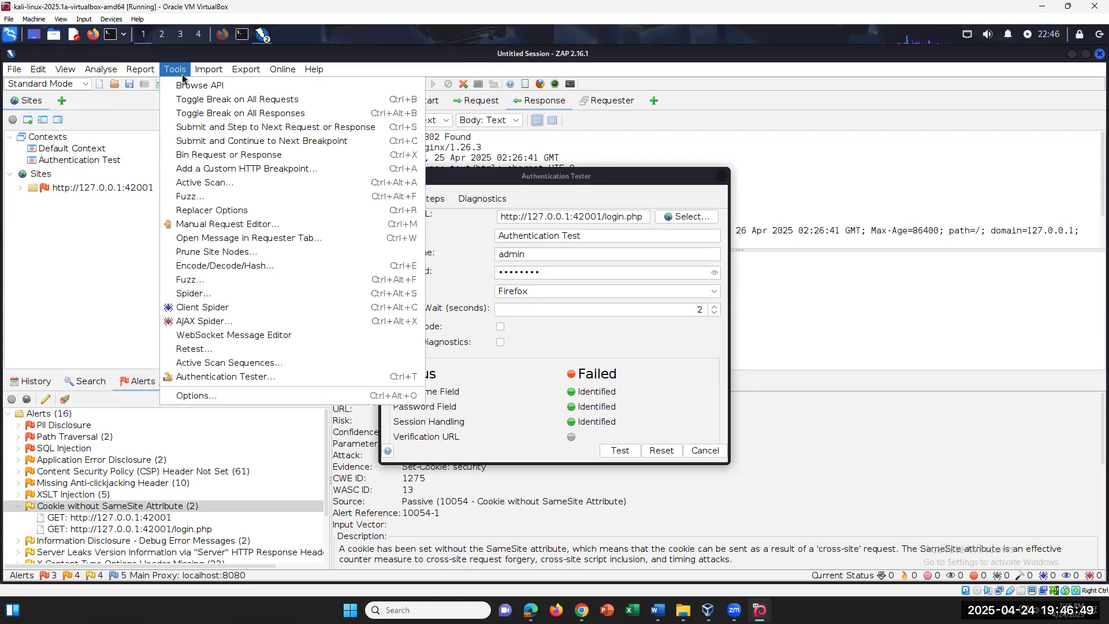
{"action": "mouse_move", "coordinate": [207, 74]}
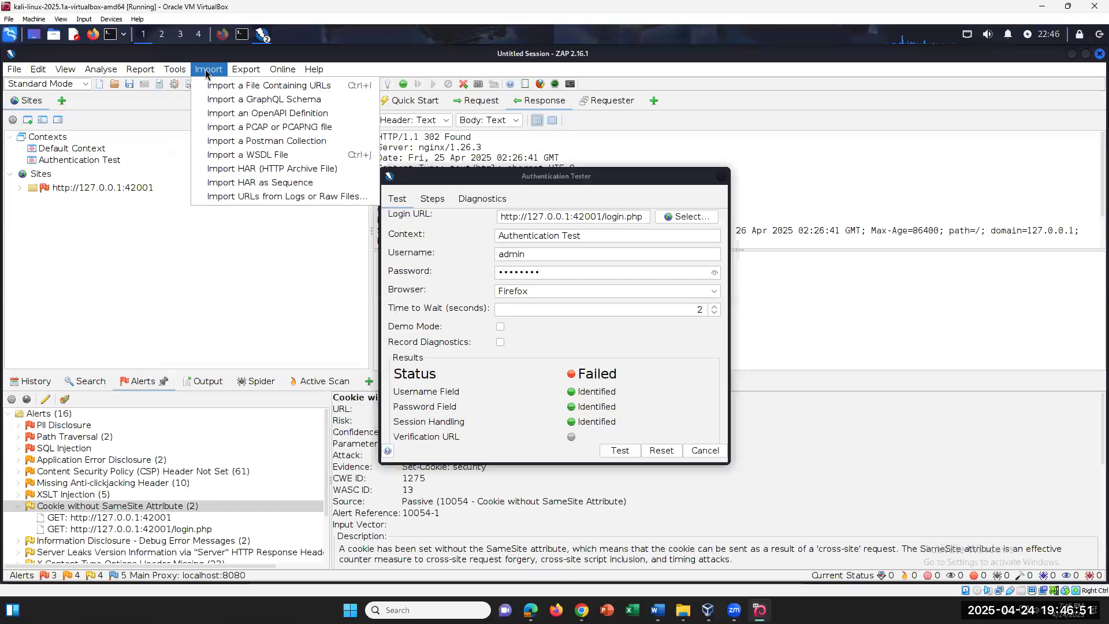
{"action": "mouse_move", "coordinate": [314, 69]}
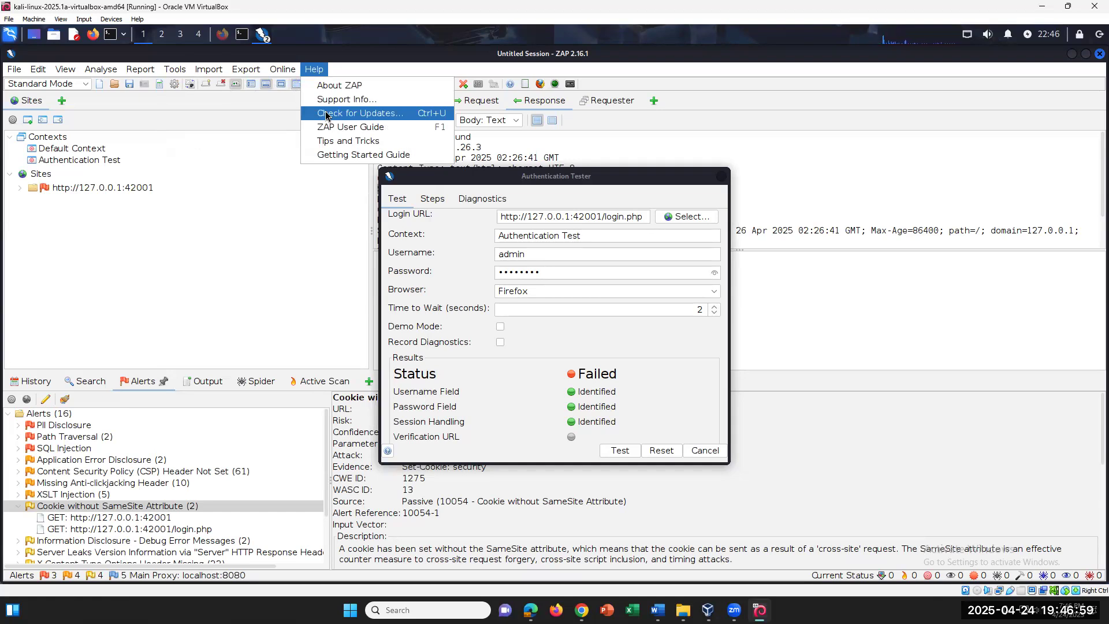
{"action": "mouse_move", "coordinate": [760, 610]}
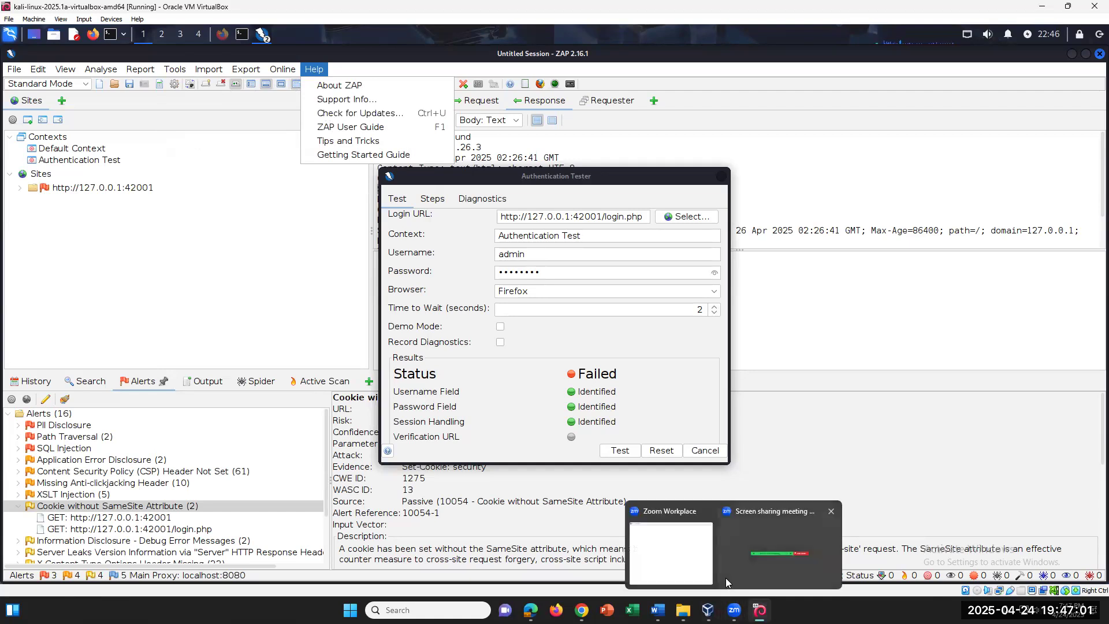
Minimize the ZAP windows and bring the Word lab document forward at steps 26–37
{"action": "left_click", "coordinate": [262, 38]}
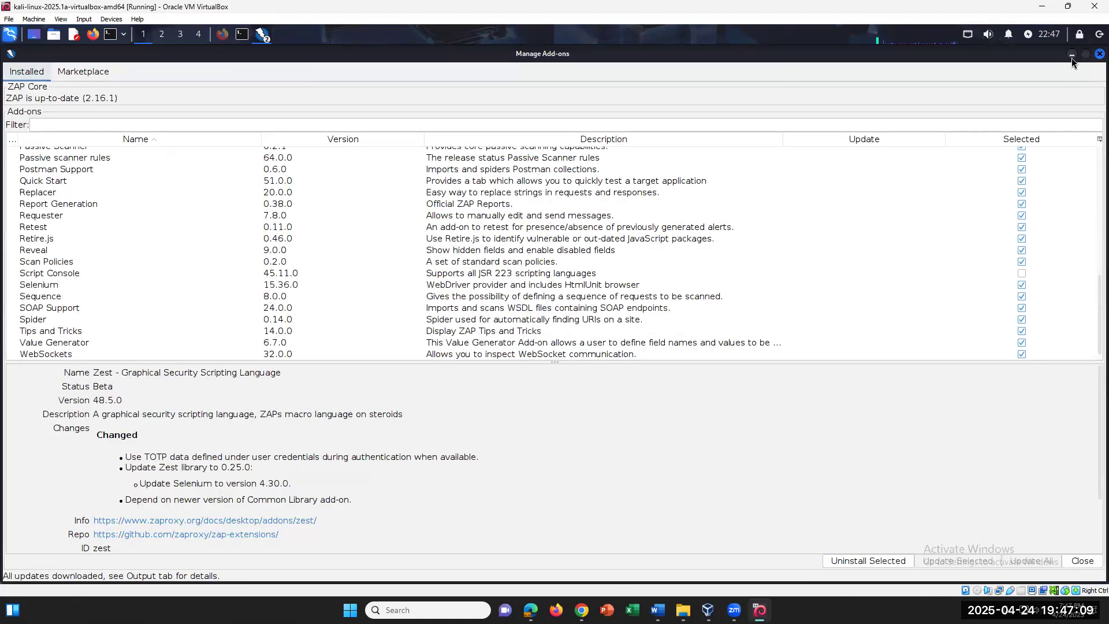
{"action": "left_click", "coordinate": [1072, 54]}
{"action": "left_click", "coordinate": [263, 36]}
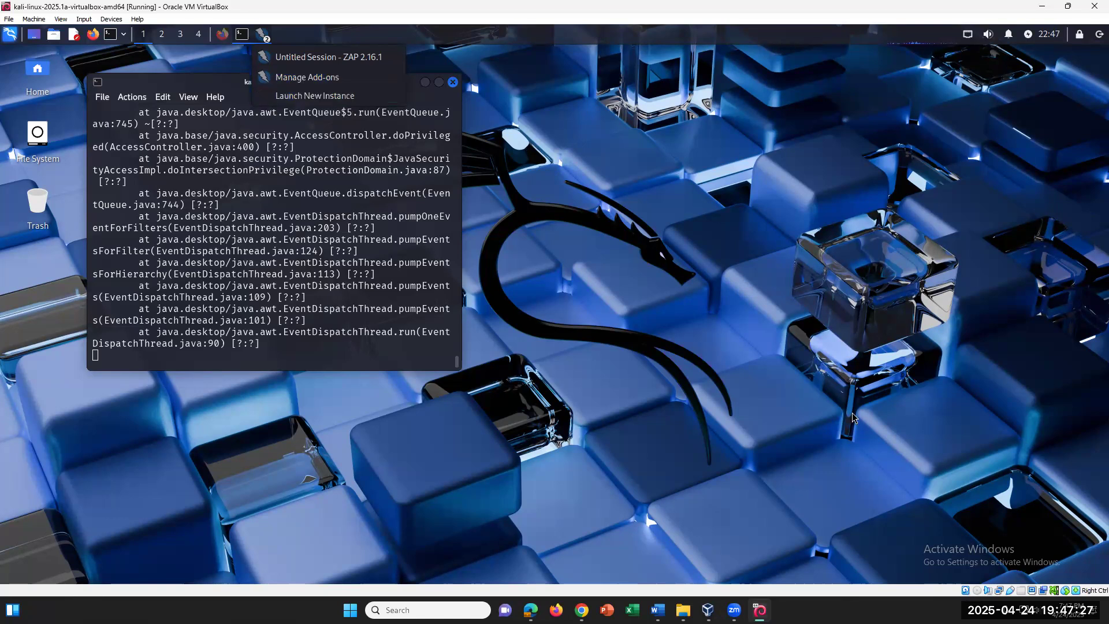
{"action": "left_click", "coordinate": [798, 425]}
{"action": "left_click", "coordinate": [658, 610]}
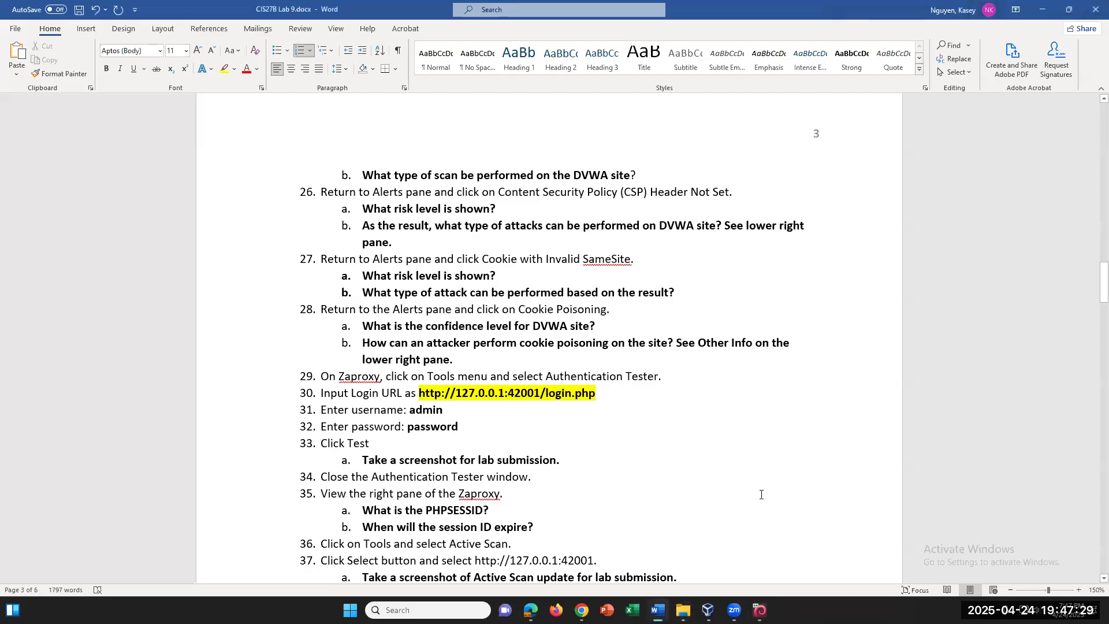
{"action": "scroll", "coordinate": [691, 418], "scroll_direction": "down", "scroll_amount": 1}
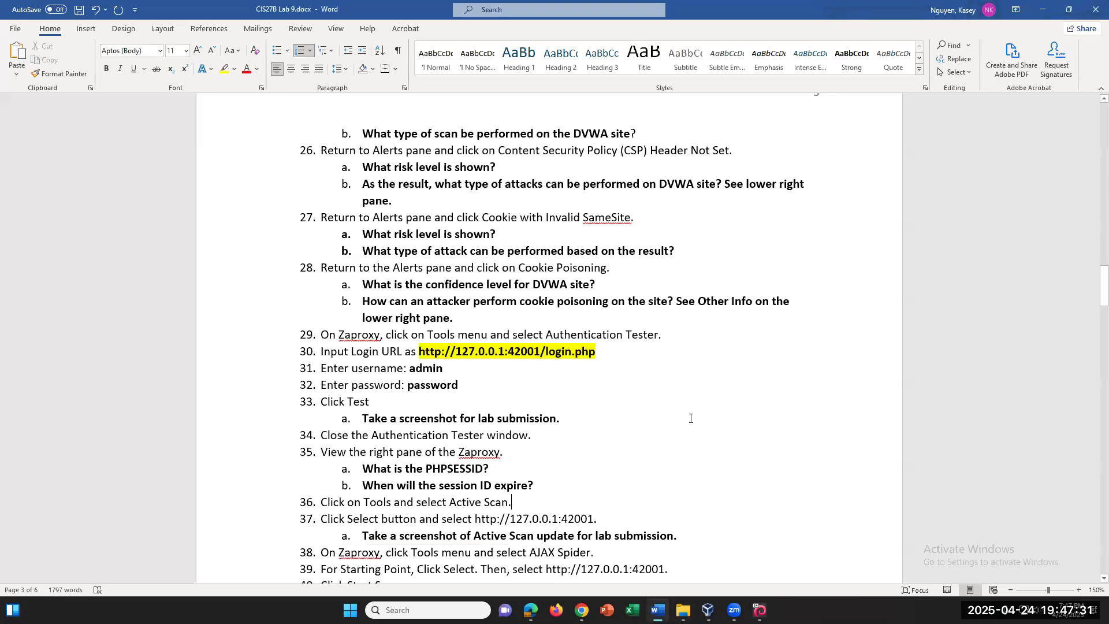
{"action": "left_click", "coordinate": [612, 349]}
{"action": "left_click_drag", "start_coordinate": [476, 329], "coordinate": [658, 358]}
{"action": "left_click", "coordinate": [658, 358]}
Read step 35's PHPSESSID and session-expiry question, then return to the Kali VM
{"action": "scroll", "coordinate": [658, 356], "scroll_direction": "down", "scroll_amount": 2}
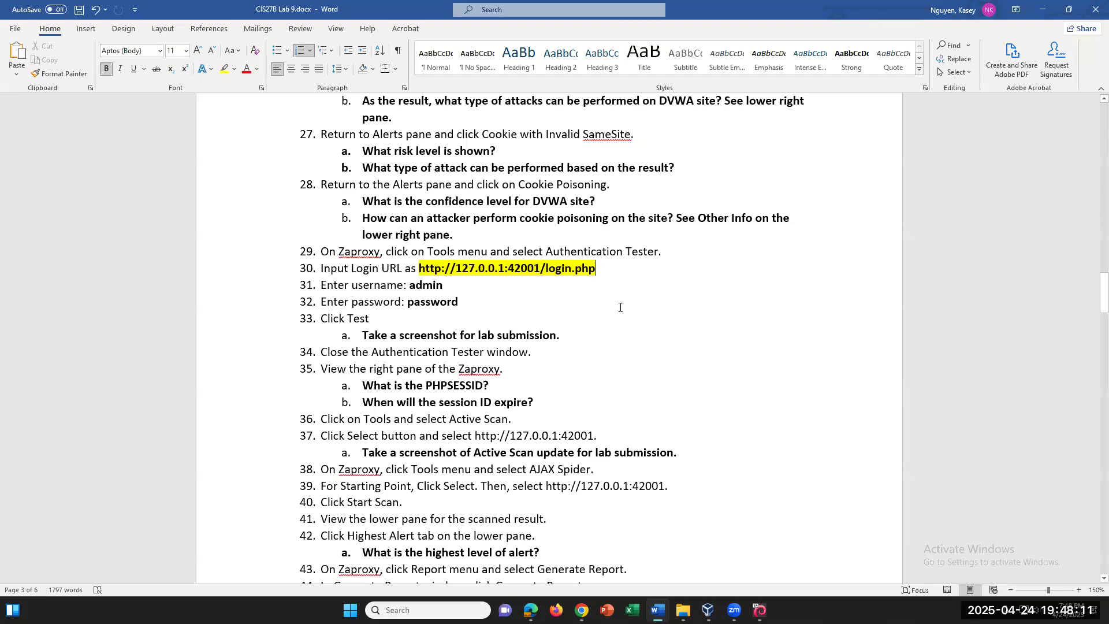
{"action": "left_click", "coordinate": [517, 367]}
{"action": "left_click_drag", "start_coordinate": [496, 383], "coordinate": [426, 385]}
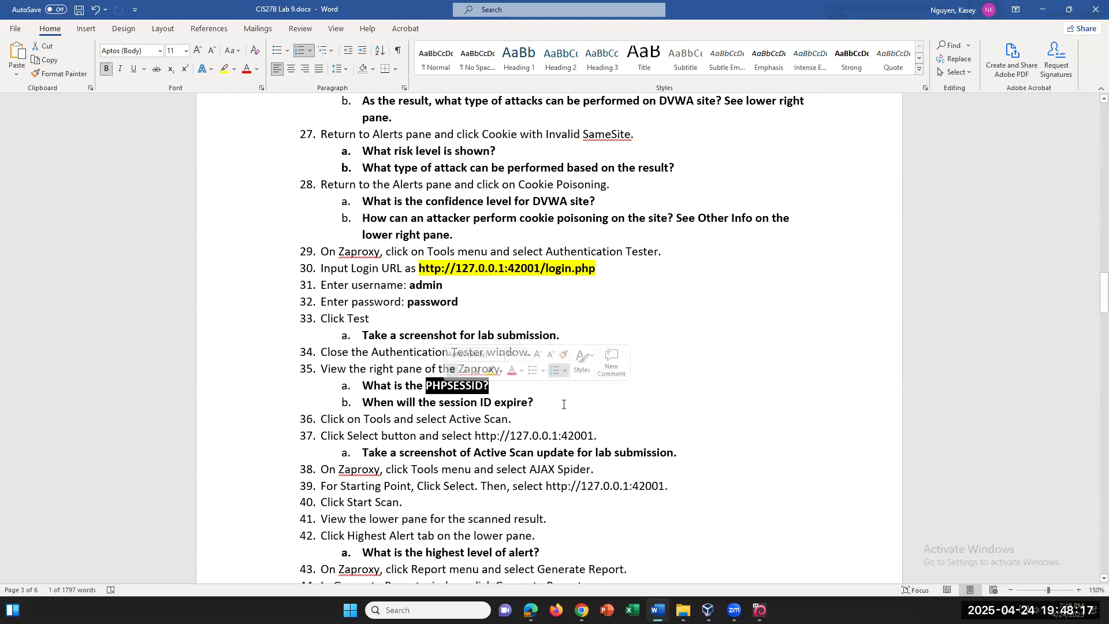
{"action": "left_click", "coordinate": [564, 405]}
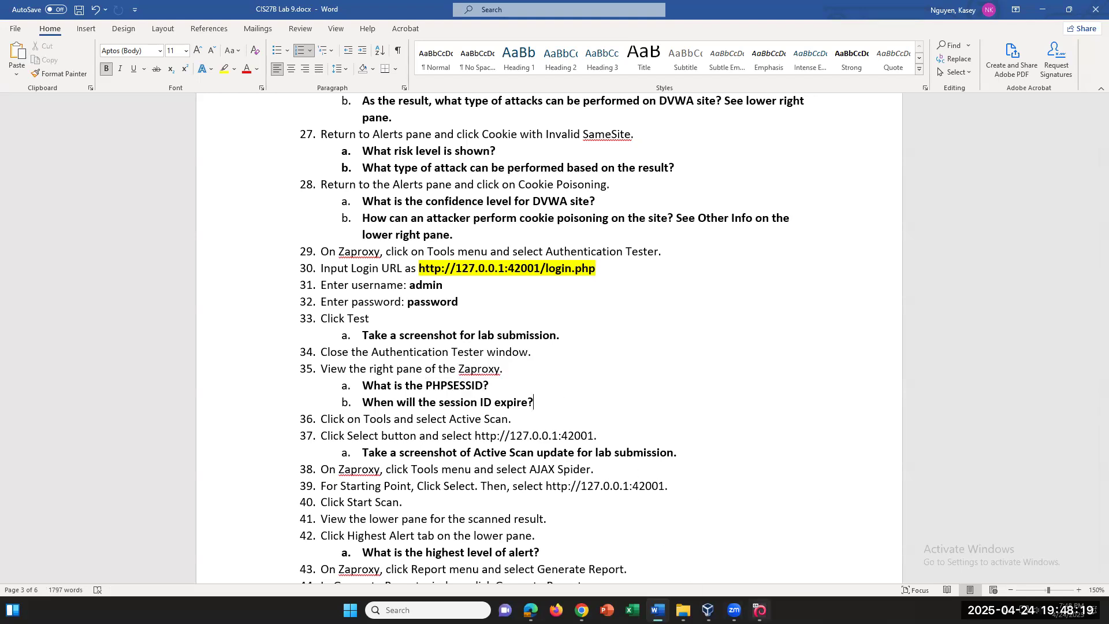
{"action": "left_click", "coordinate": [759, 610]}
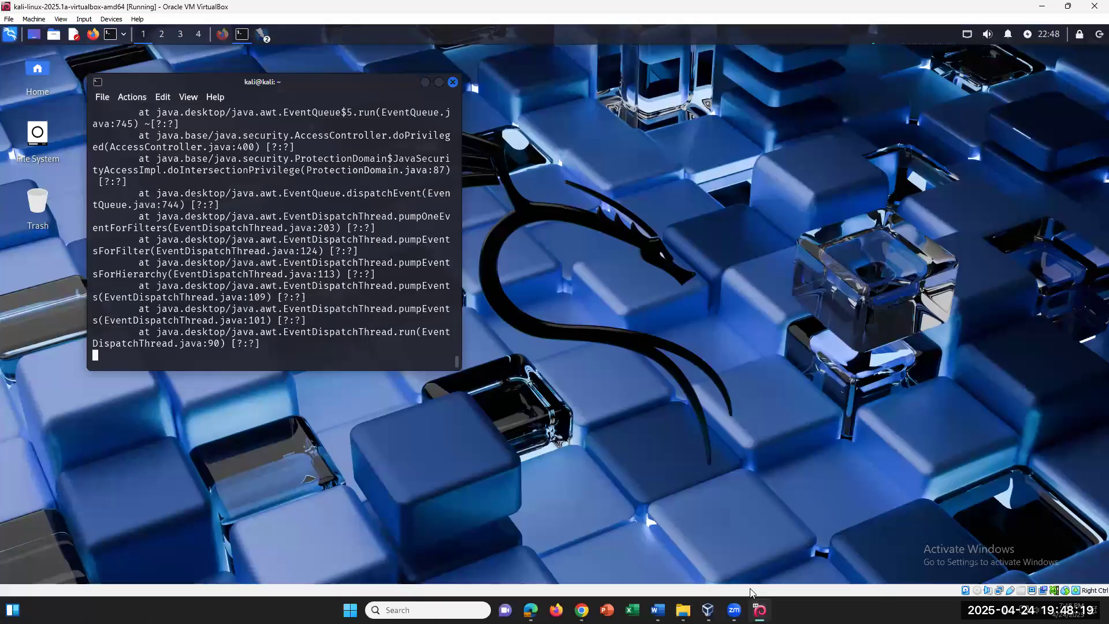
Restore the Untitled Session, enlarge the Authentication Tester, show History, and check its Steps tab
{"action": "left_click", "coordinate": [267, 38]}
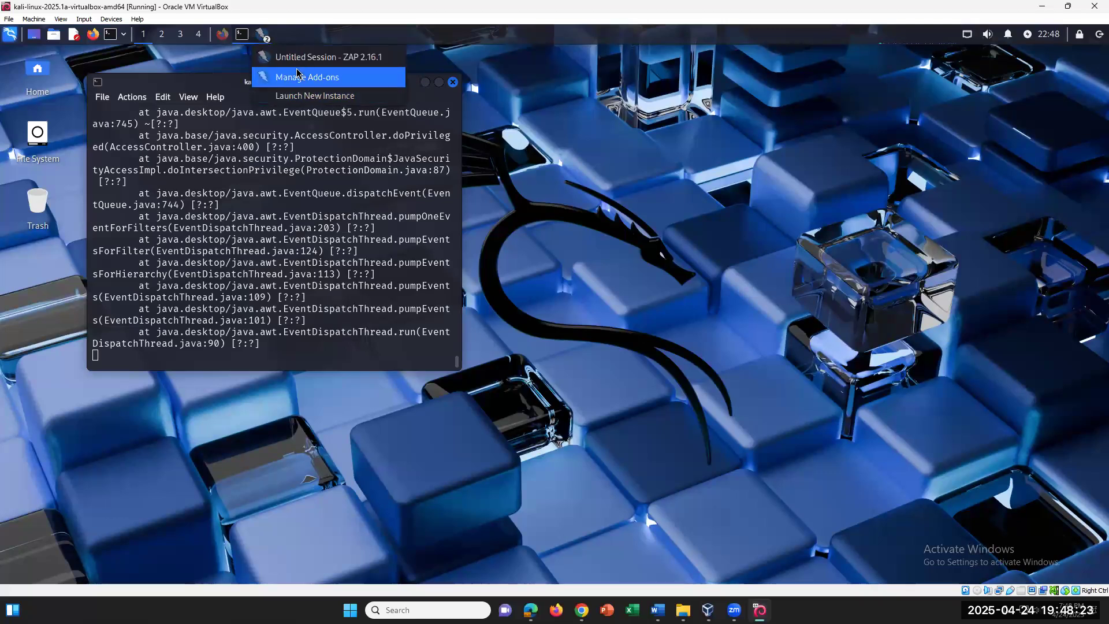
{"action": "left_click", "coordinate": [312, 56]}
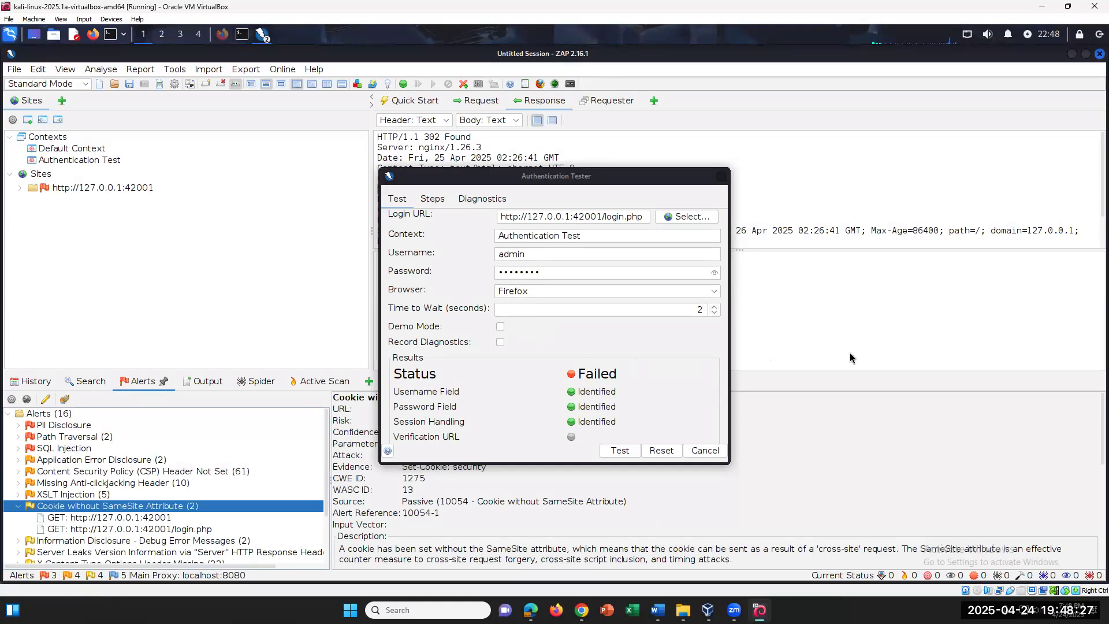
{"action": "left_click_drag", "start_coordinate": [549, 182], "coordinate": [487, 76]}
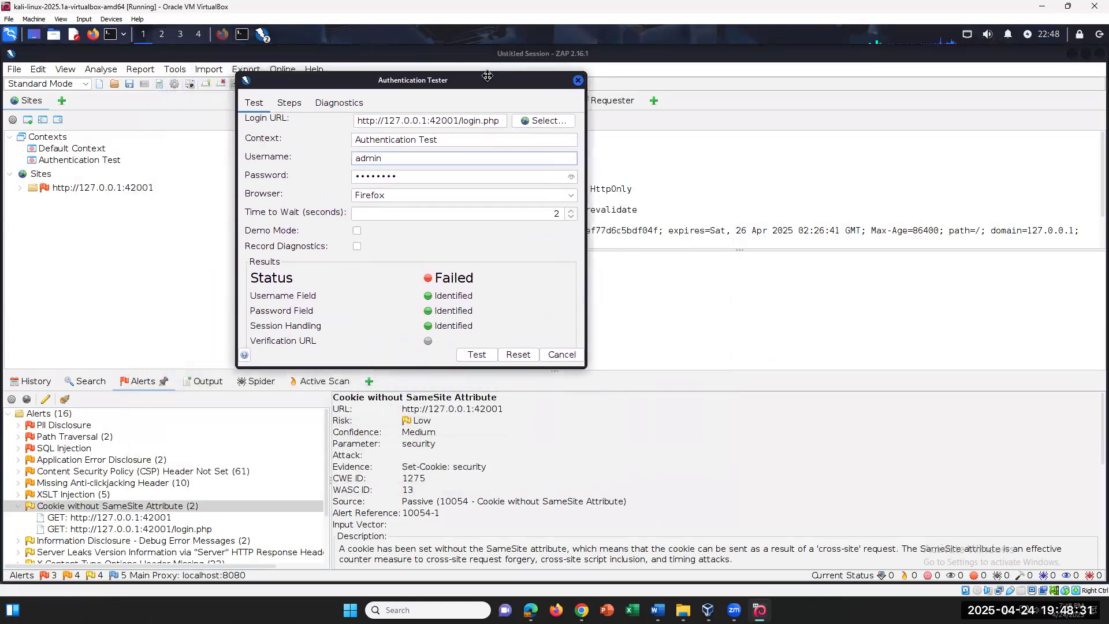
{"action": "left_click", "coordinate": [32, 381]}
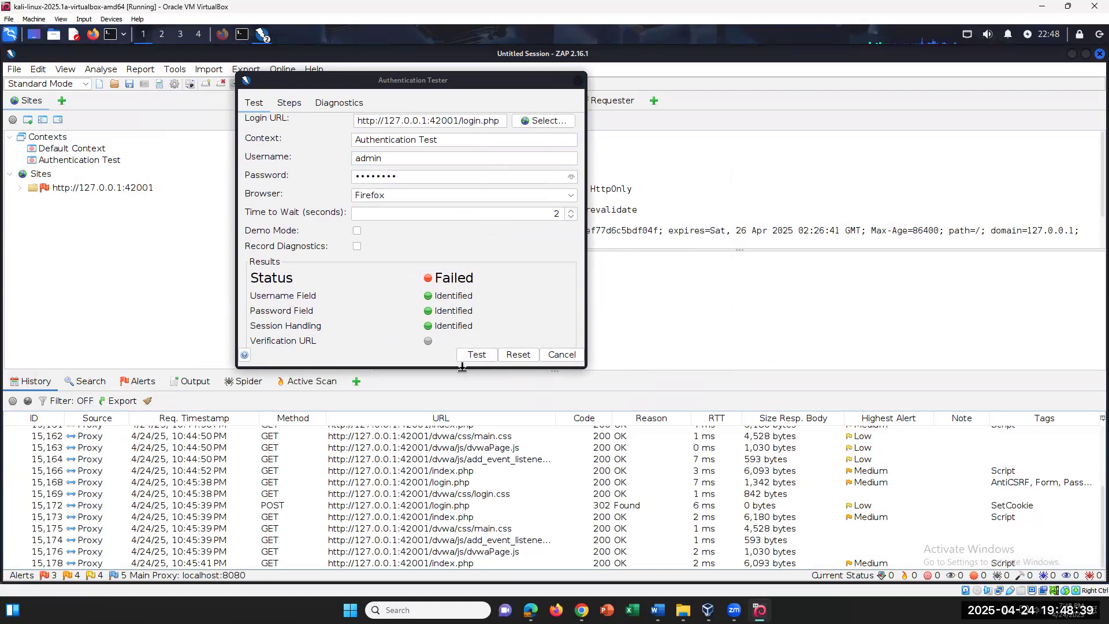
{"action": "left_click_drag", "start_coordinate": [585, 367], "coordinate": [632, 420]}
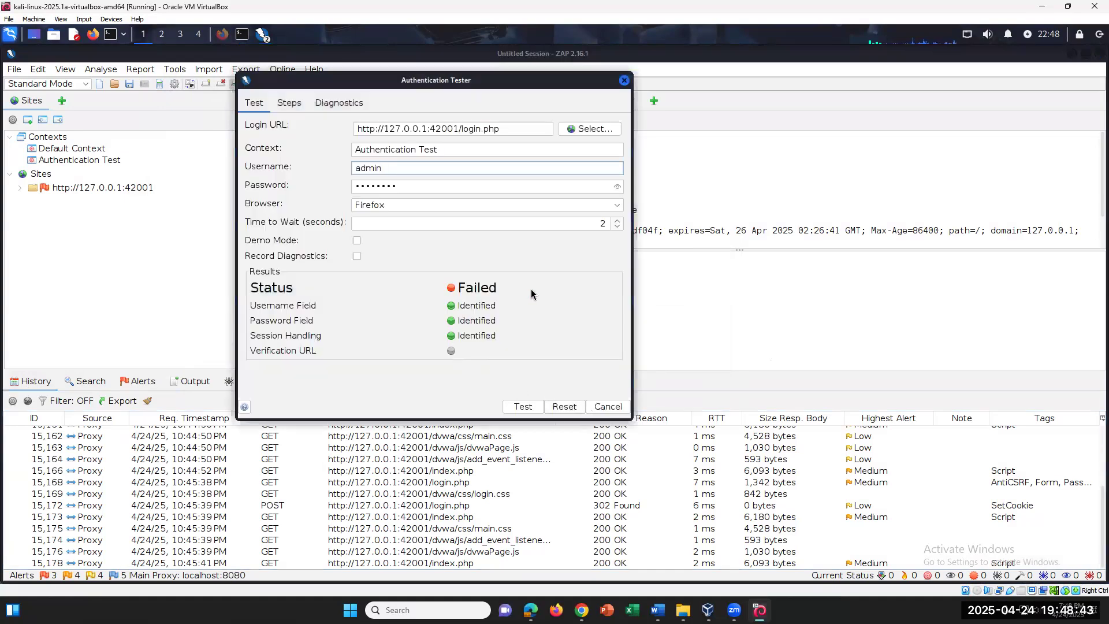
{"action": "left_click", "coordinate": [289, 103]}
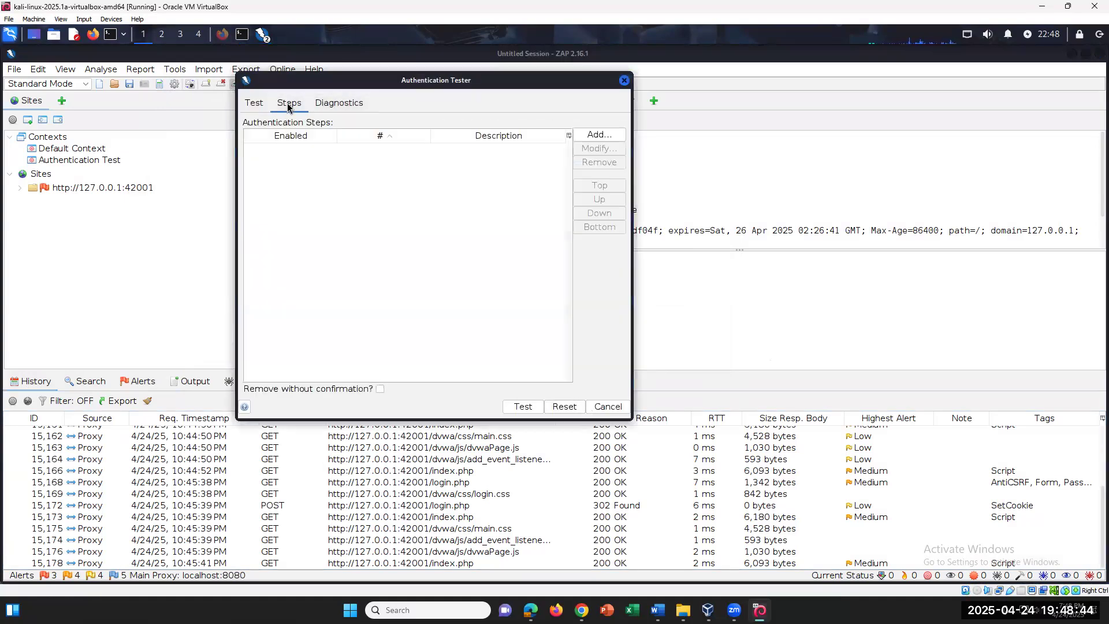
{"action": "left_click", "coordinate": [254, 103]}
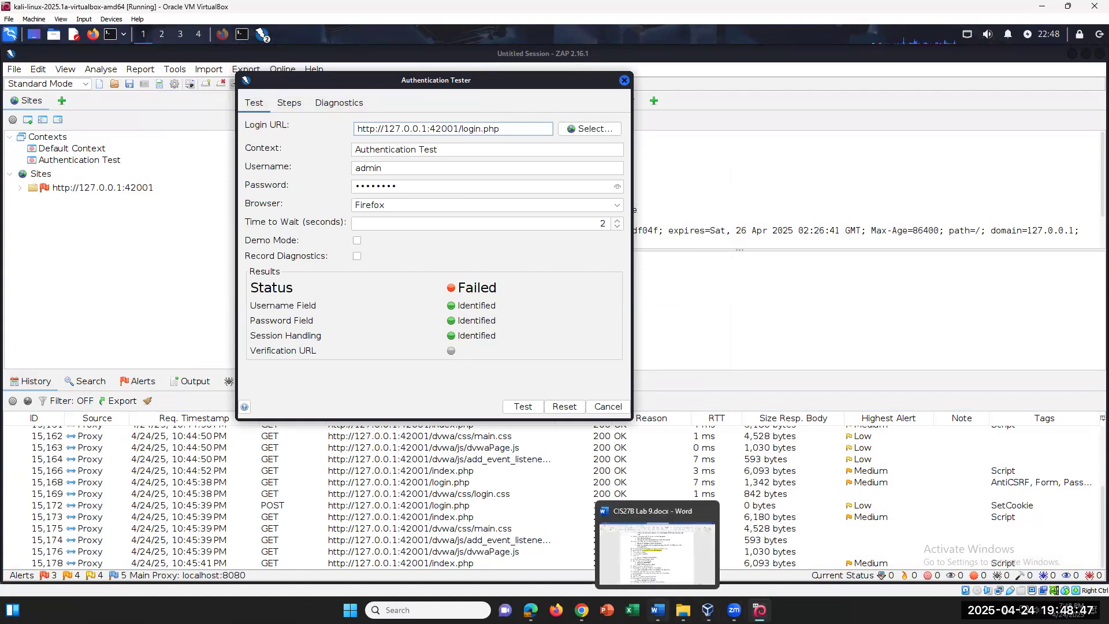
Glance at the Word document, then move the Authentication Tester dialog up and right
{"action": "left_click", "coordinate": [657, 610]}
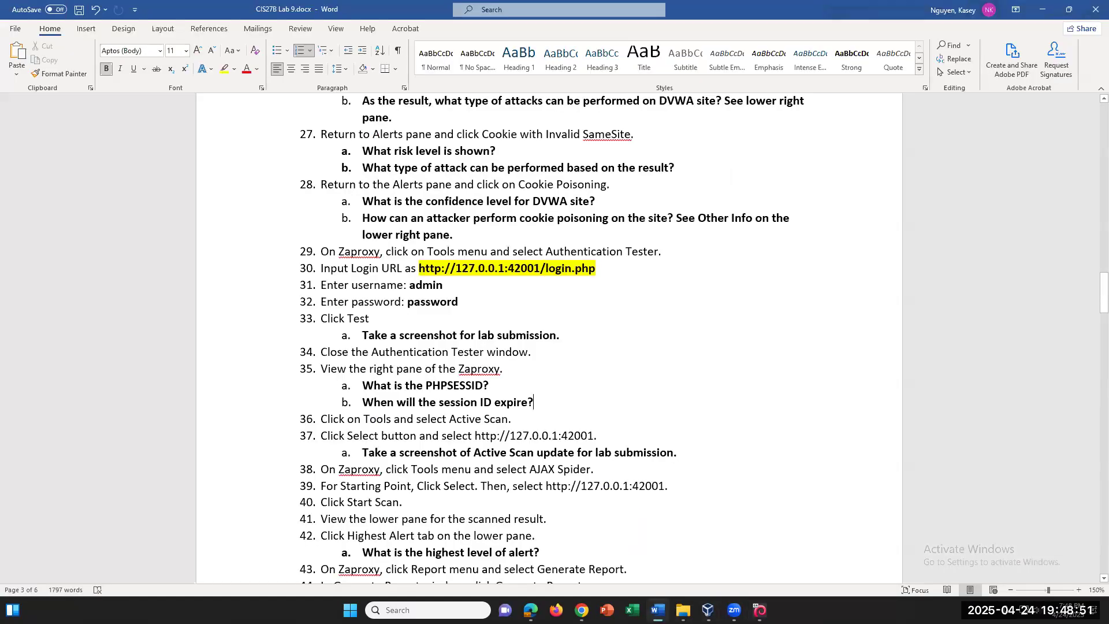
{"action": "key", "text": "alt+Tab"}
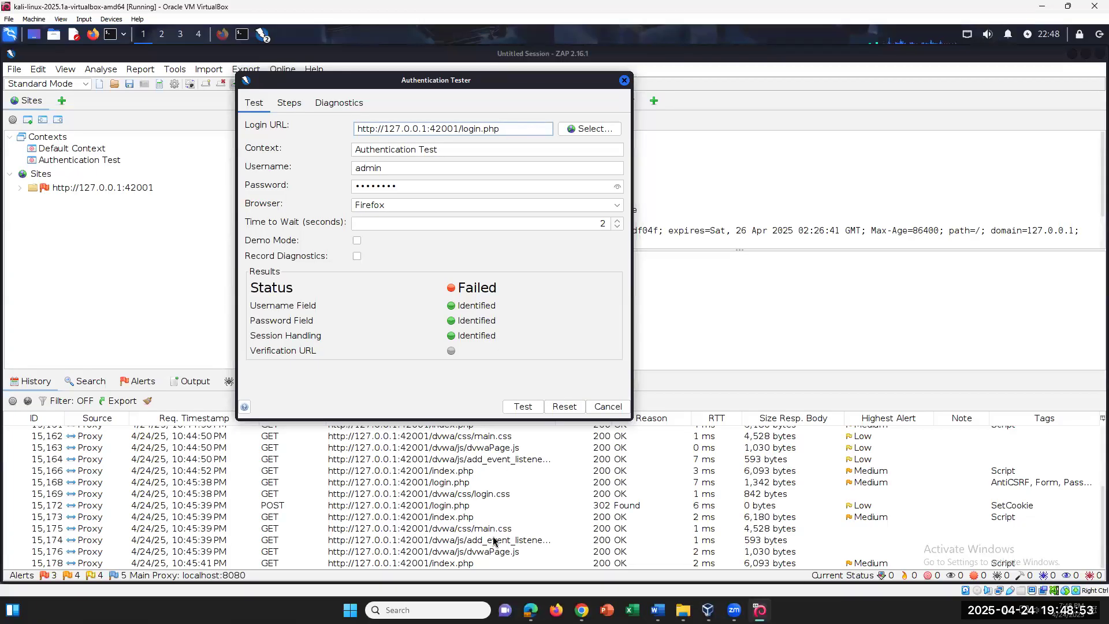
{"action": "scroll", "coordinate": [623, 530], "scroll_direction": "up", "scroll_amount": 3}
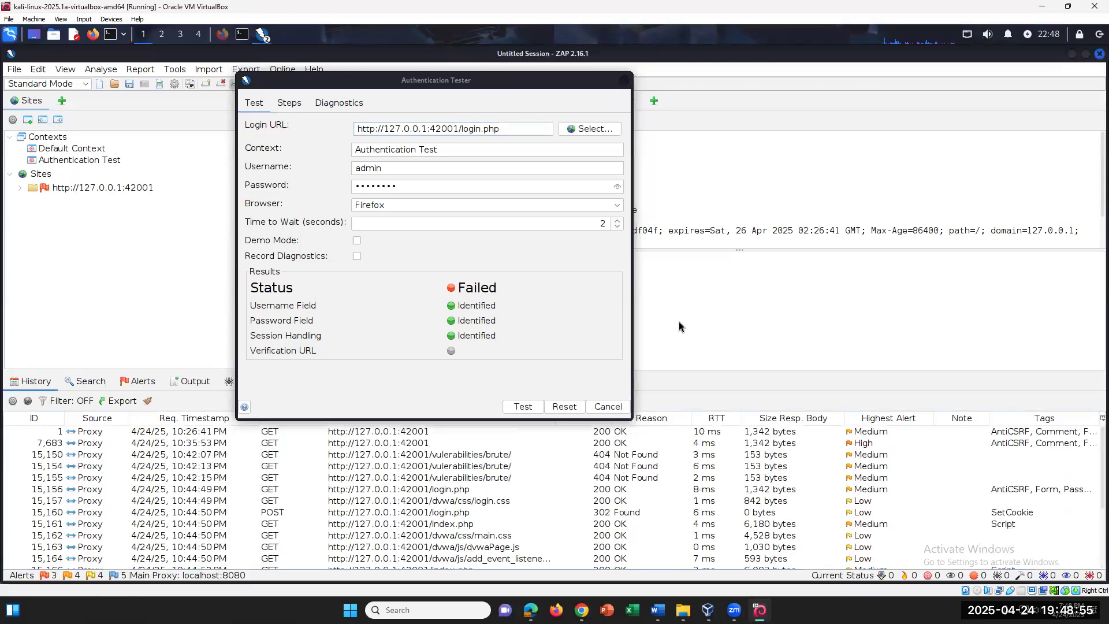
{"action": "left_click_drag", "start_coordinate": [460, 81], "coordinate": [636, 17]}
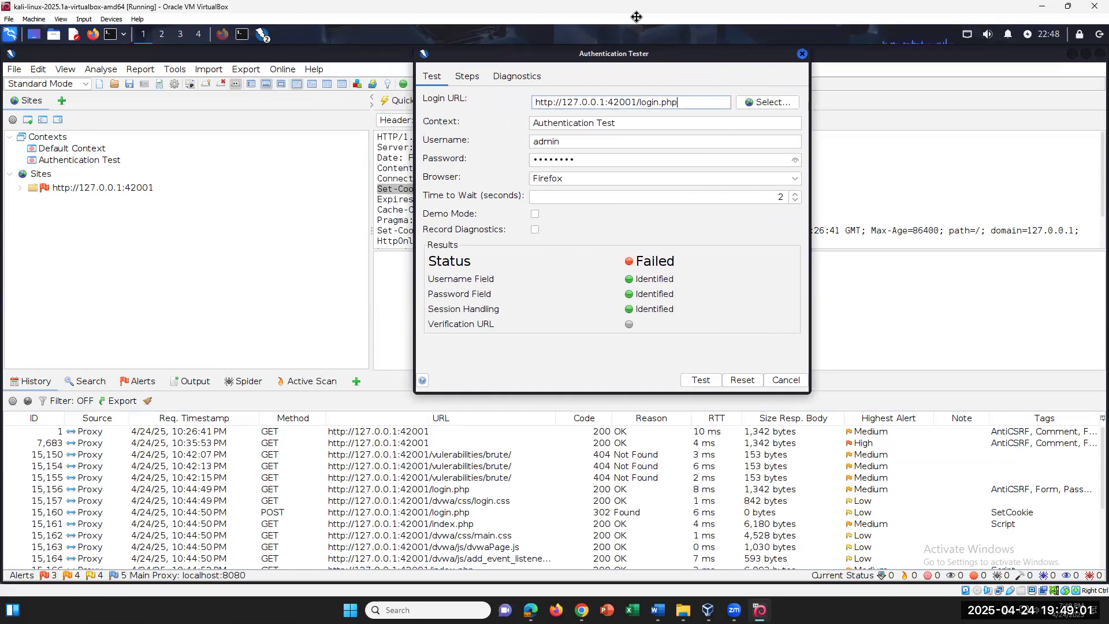
Switch ZAP to the full tabbed layout with request and response shown together in one tab
{"action": "scroll", "coordinate": [717, 468], "scroll_direction": "down", "scroll_amount": 3}
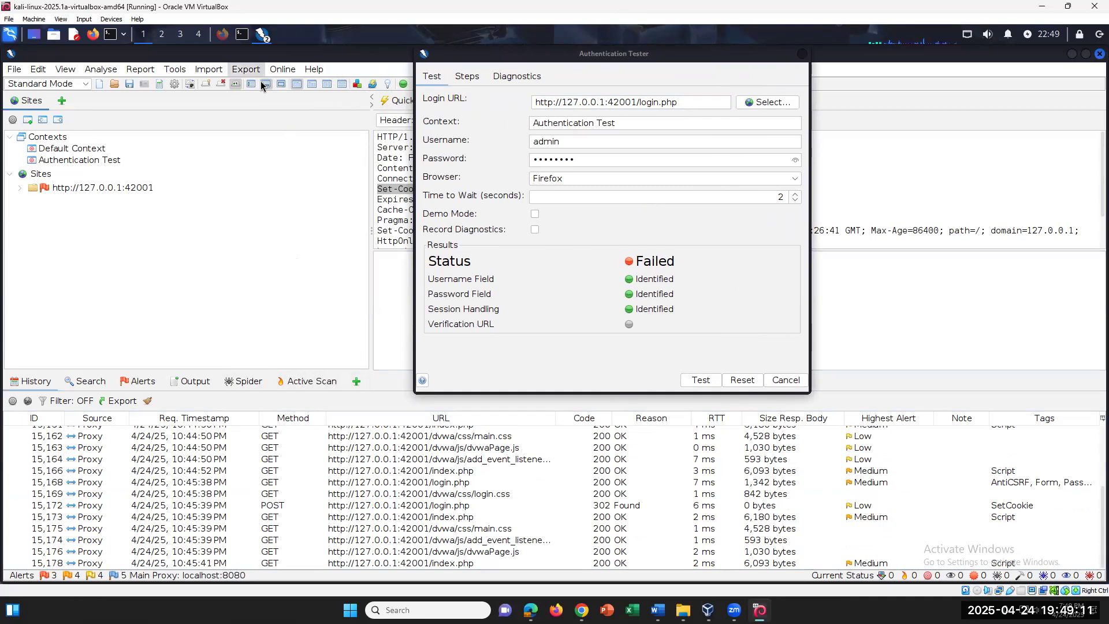
{"action": "left_click", "coordinate": [312, 86]}
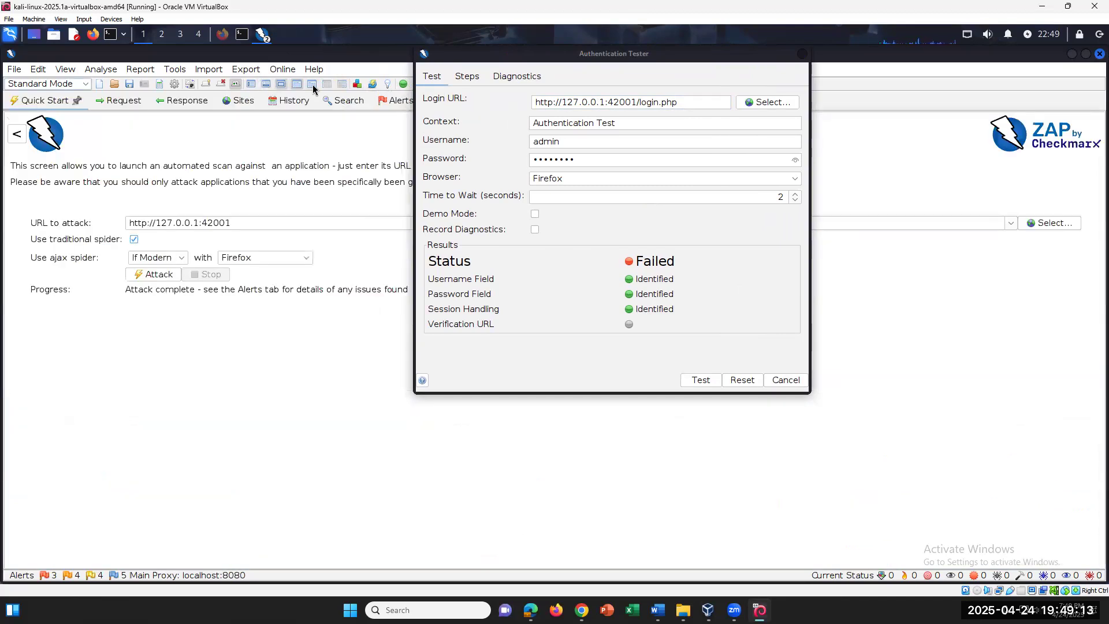
{"action": "left_click", "coordinate": [314, 87]}
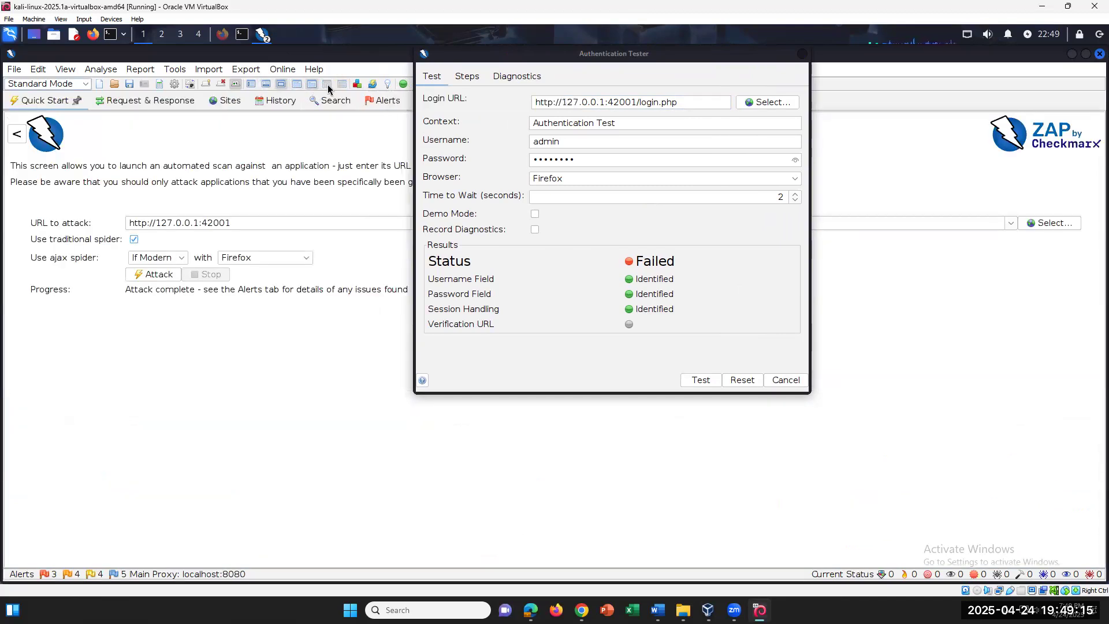
View the installed add-ons in Manage Add-ons, then bring back the Untitled Session main window
{"action": "left_click", "coordinate": [358, 86]}
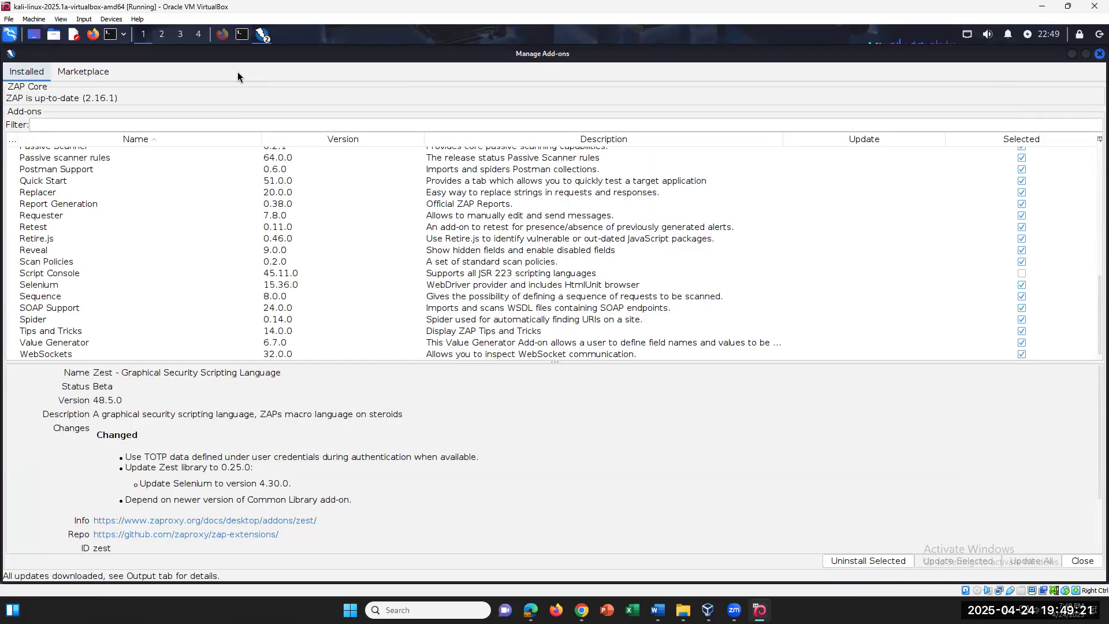
{"action": "left_click", "coordinate": [262, 35]}
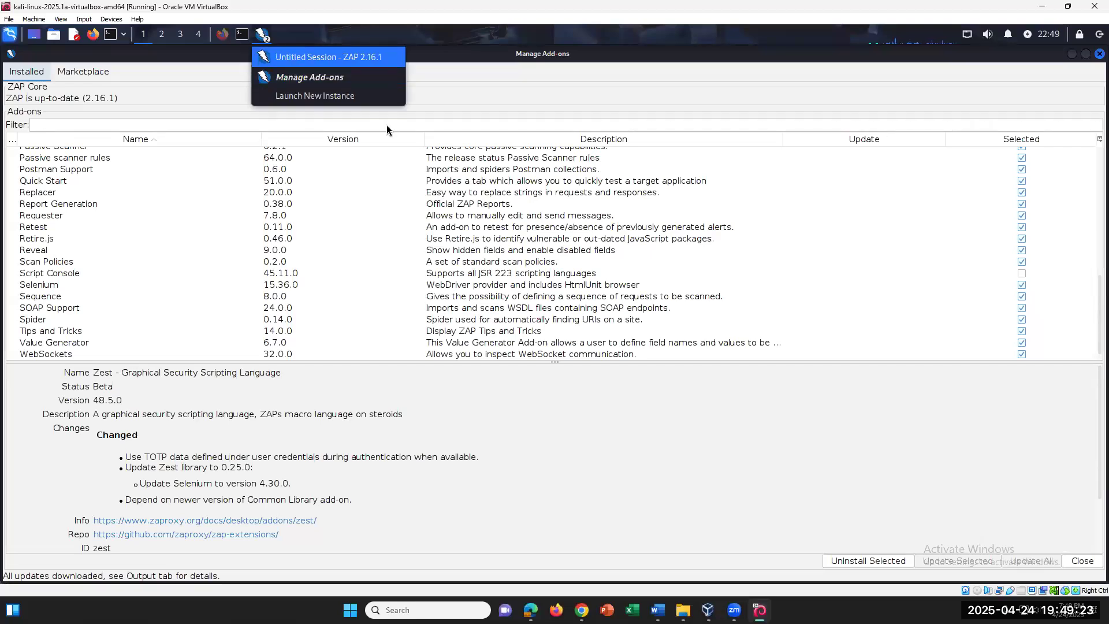
{"action": "left_click", "coordinate": [328, 57]}
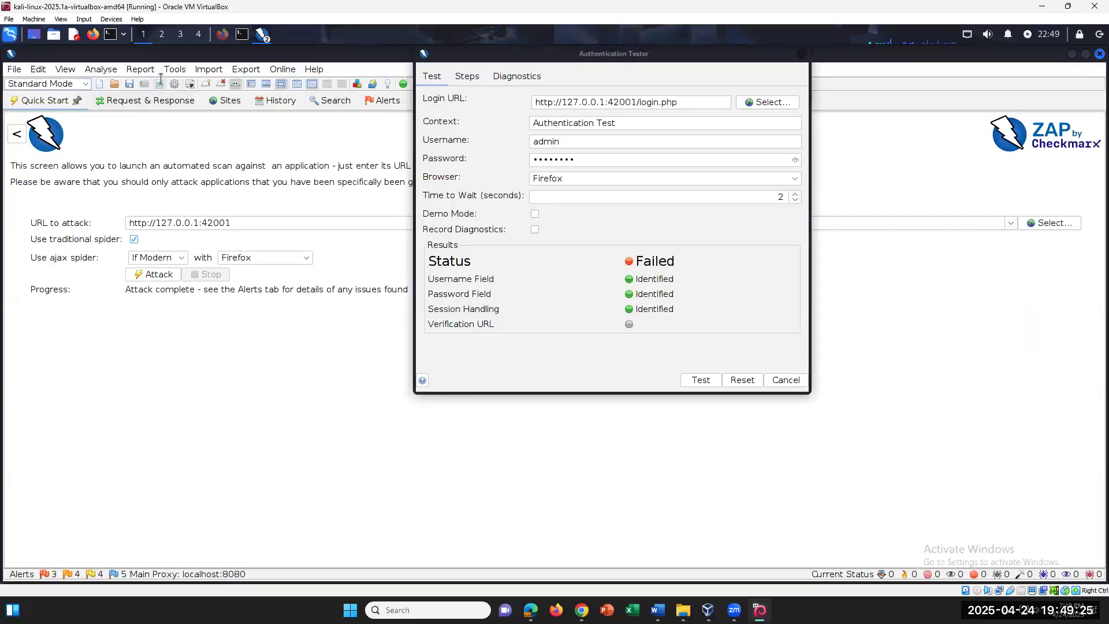
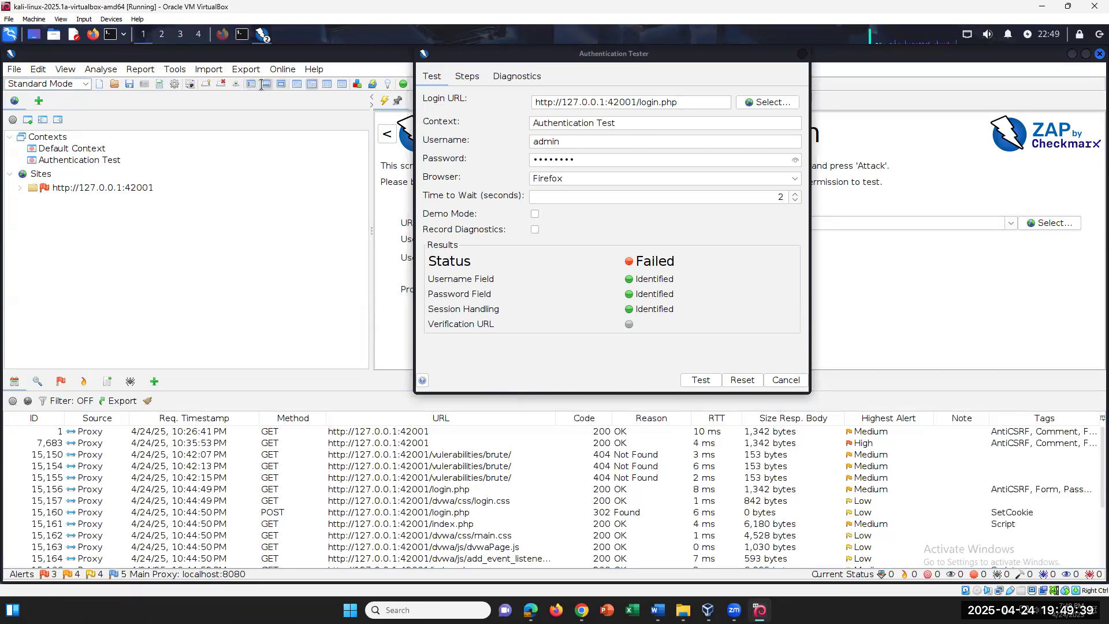
Rerun the Authentication Test login test and inspect the POST login.php request in History
{"action": "left_click", "coordinate": [699, 380]}
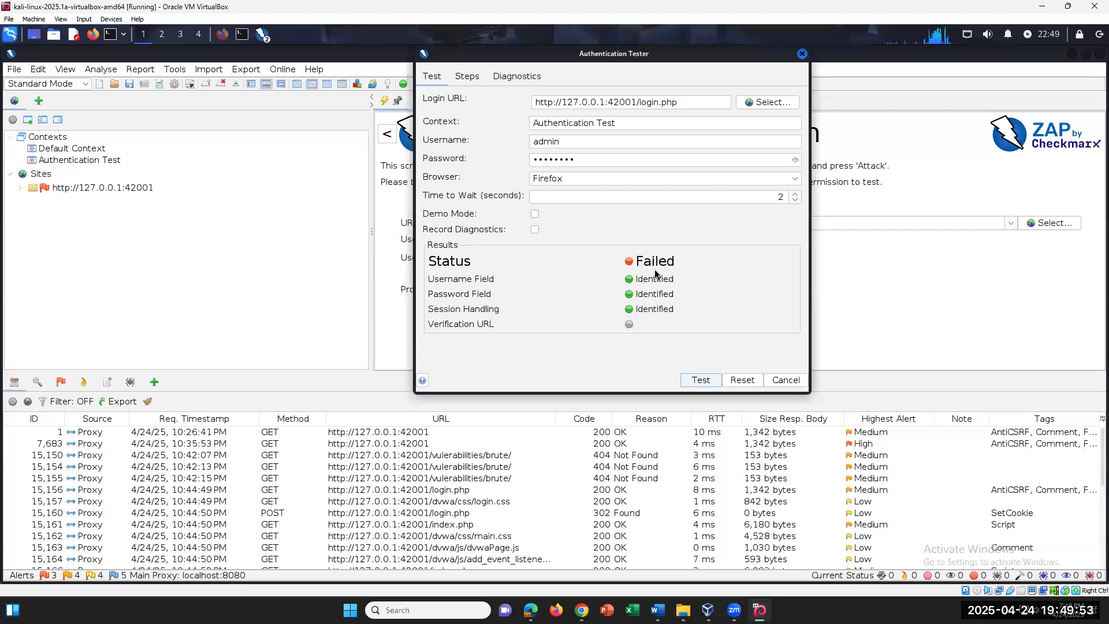
{"action": "left_click", "coordinate": [265, 348]}
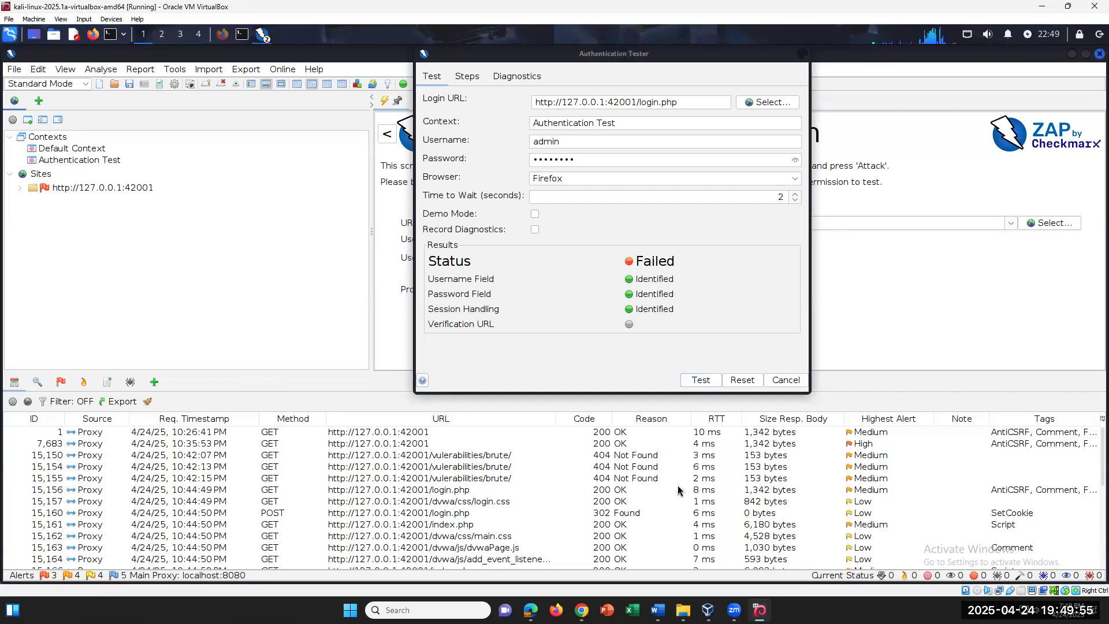
{"action": "scroll", "coordinate": [681, 491], "scroll_direction": "down", "scroll_amount": 5}
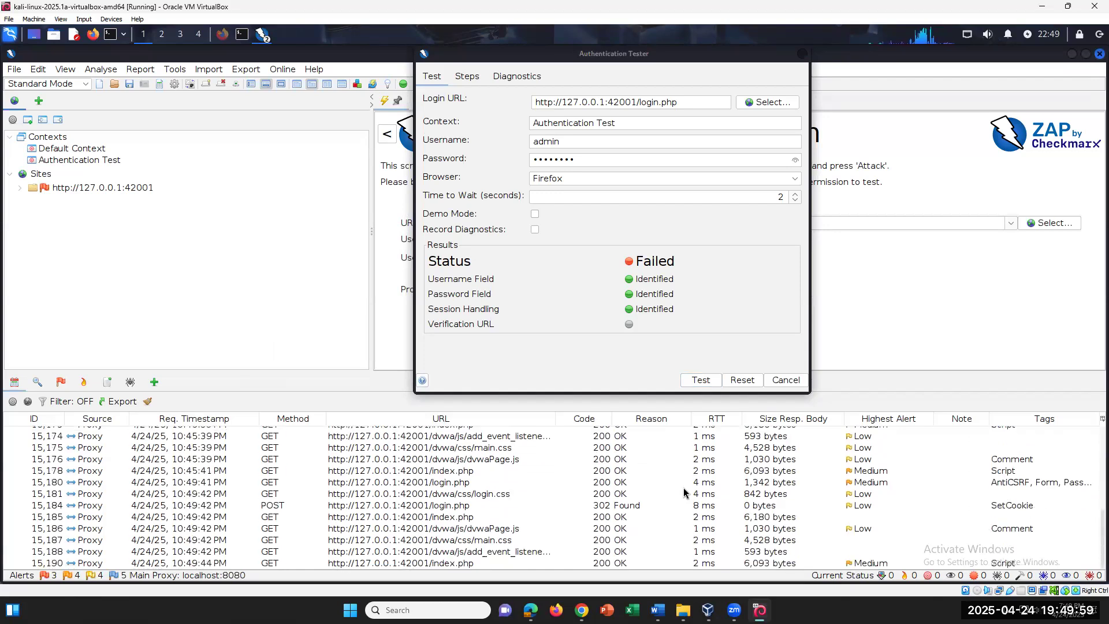
{"action": "left_click", "coordinate": [457, 508]}
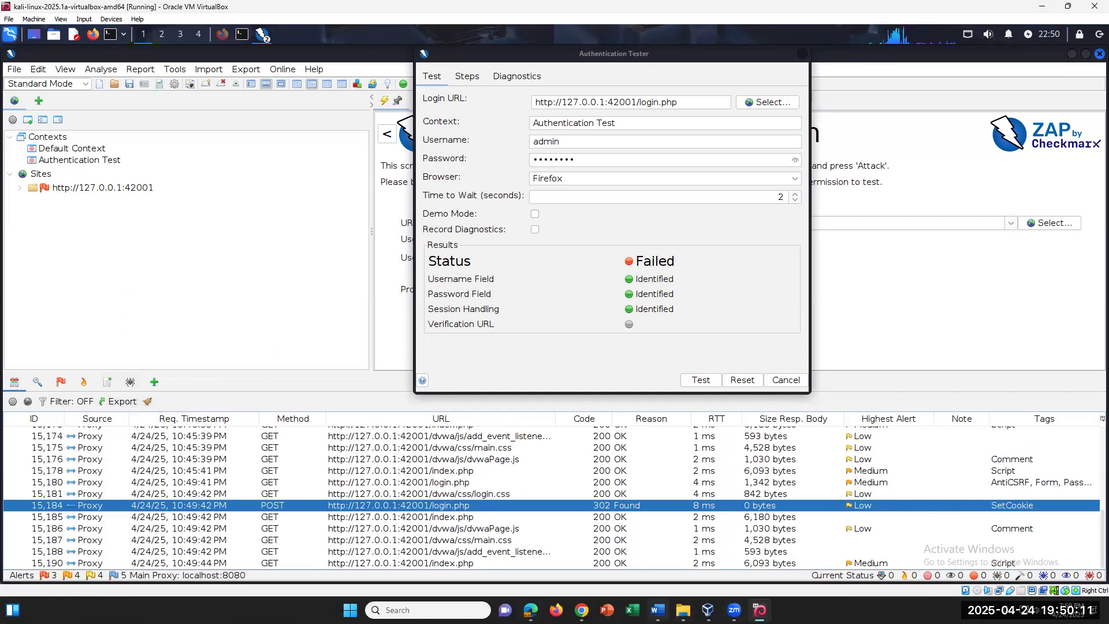
{"action": "left_click", "coordinate": [658, 610]}
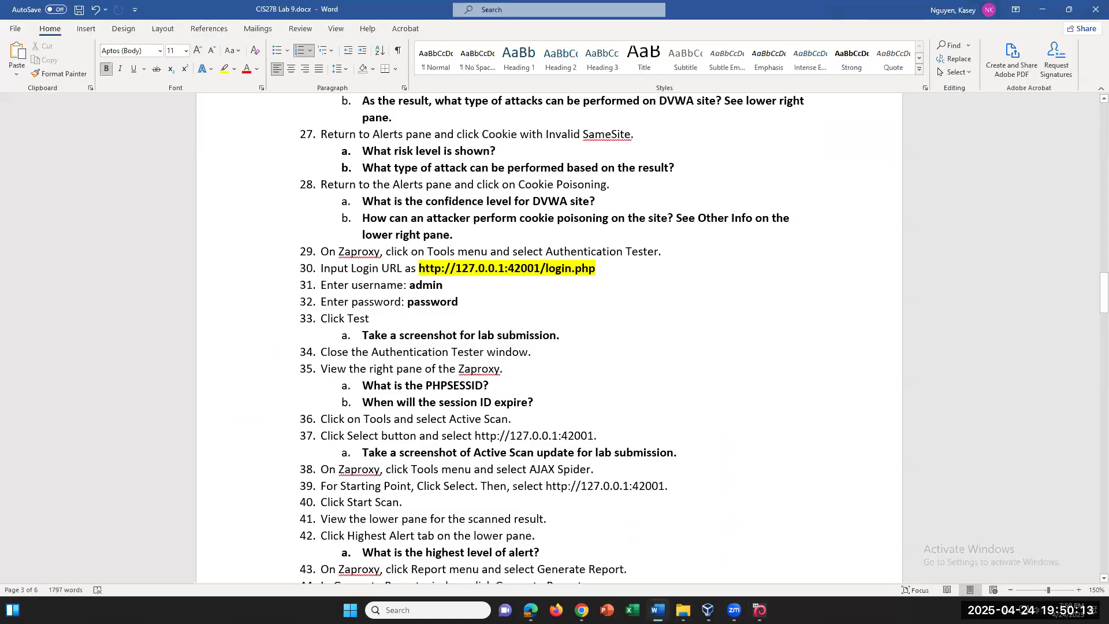
{"action": "left_click", "coordinate": [658, 610]}
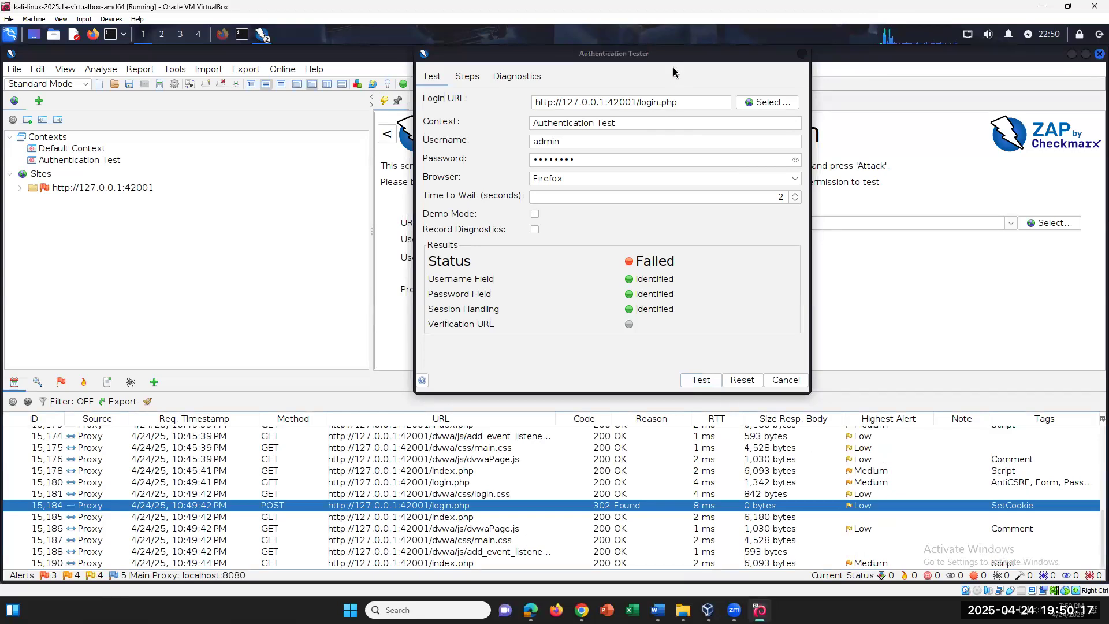
Move the Authentication Tester dialog aside and set the request-above-response layout
{"action": "left_click_drag", "start_coordinate": [678, 53], "coordinate": [592, 160]}
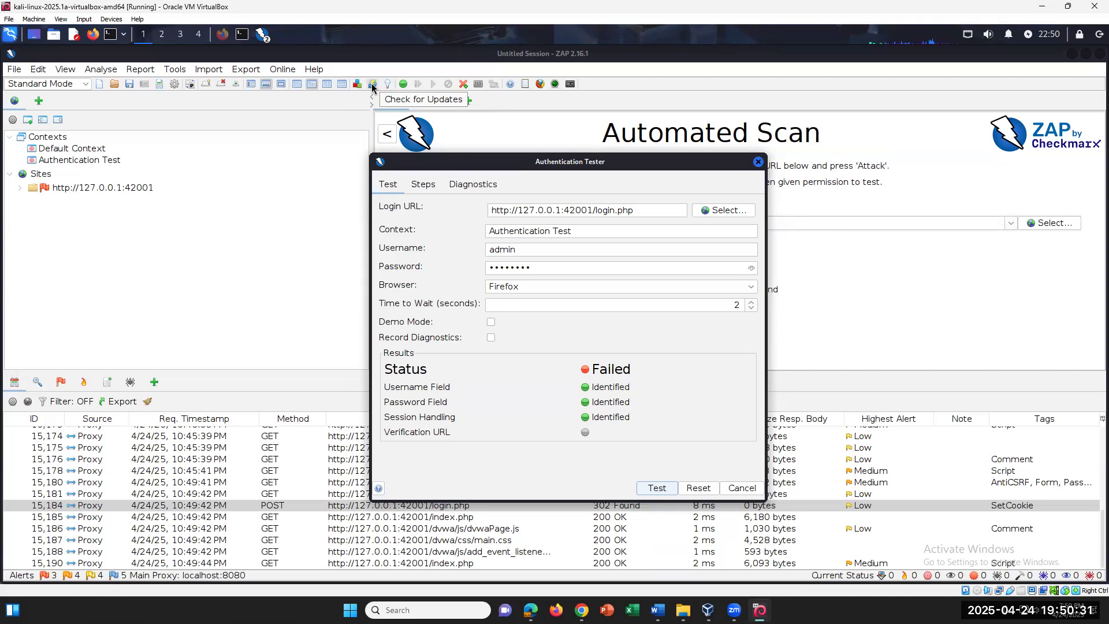
{"action": "left_click", "coordinate": [343, 85]}
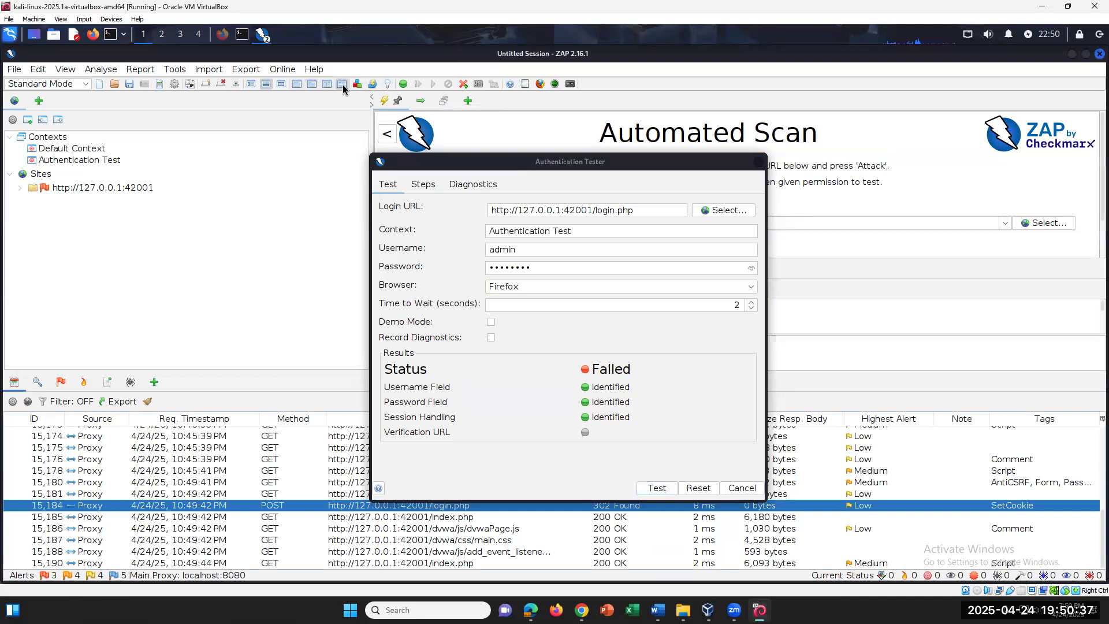
{"action": "left_click", "coordinate": [329, 88]}
{"action": "left_click", "coordinate": [340, 87]}
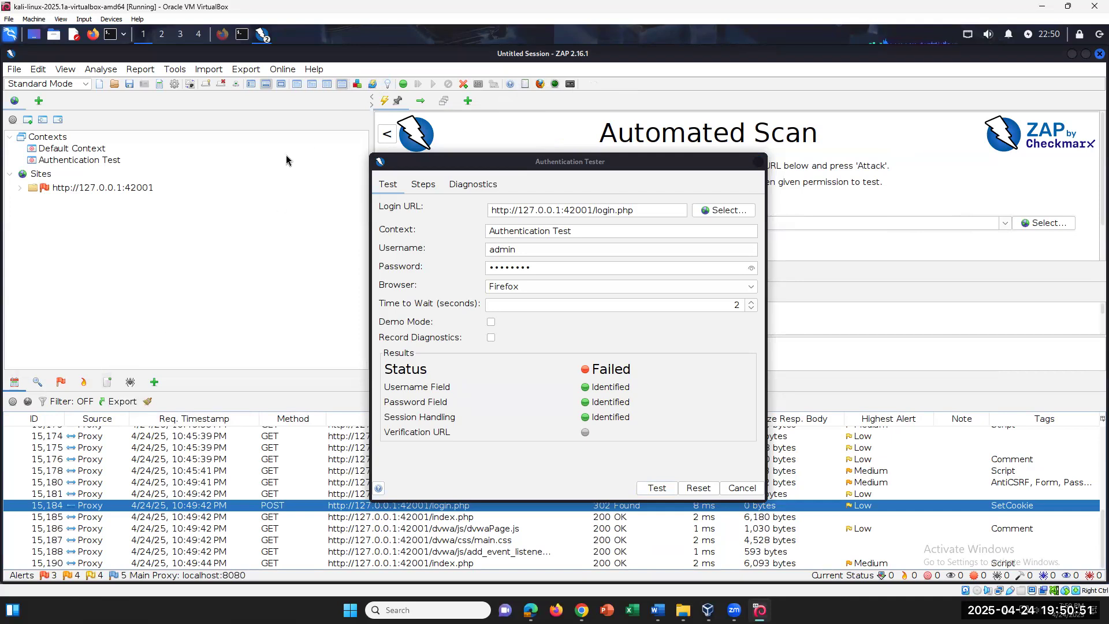
Expand the 127.0.0.1:42001 site node to list its pages, then minimize ZAP
{"action": "double_click", "coordinate": [32, 188]}
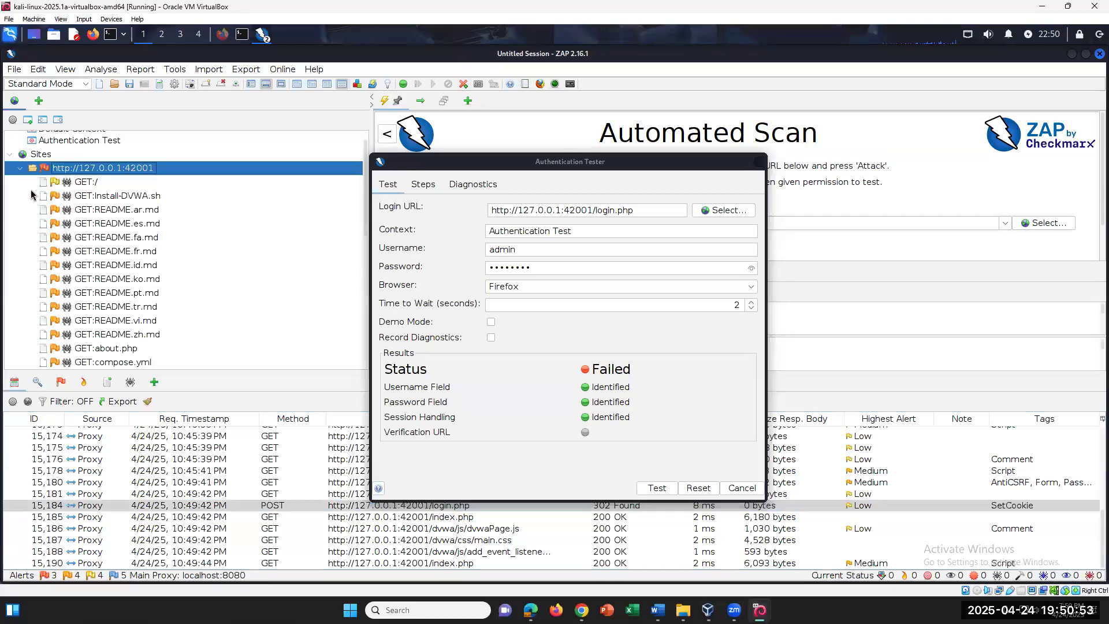
{"action": "scroll", "coordinate": [109, 219], "scroll_direction": "down", "scroll_amount": 8}
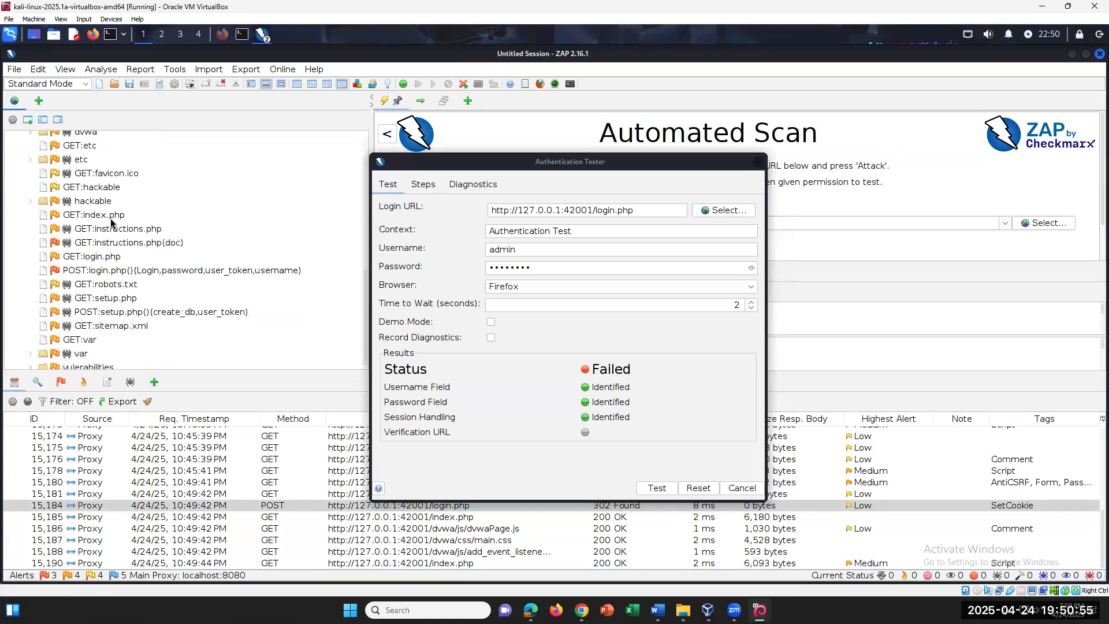
{"action": "scroll", "coordinate": [109, 218], "scroll_direction": "up", "scroll_amount": 5}
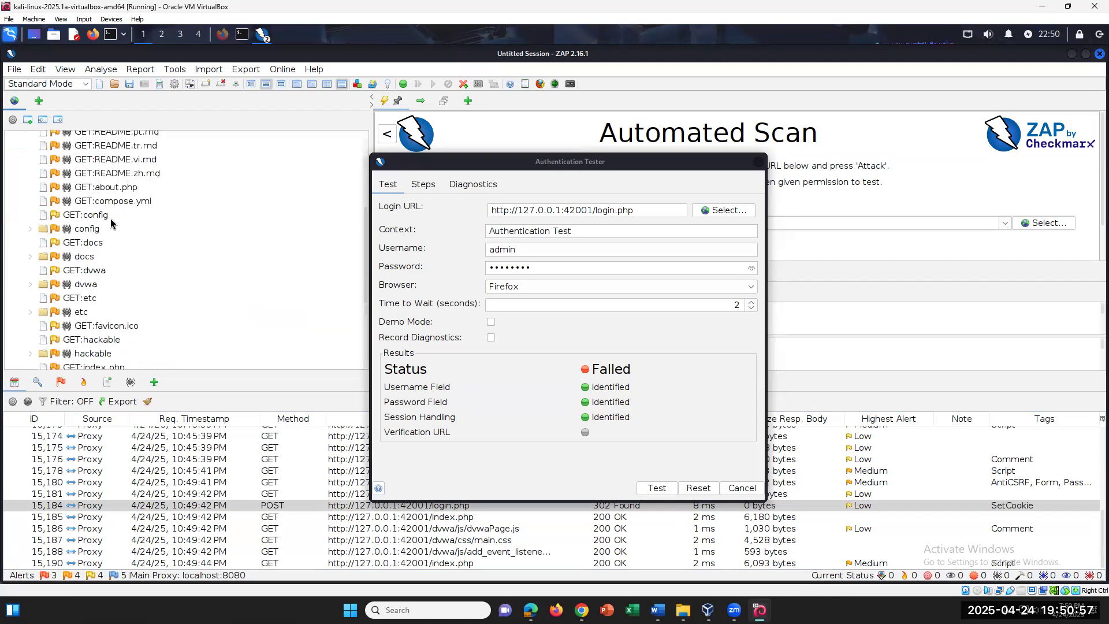
{"action": "scroll", "coordinate": [110, 218], "scroll_direction": "up", "scroll_amount": 4}
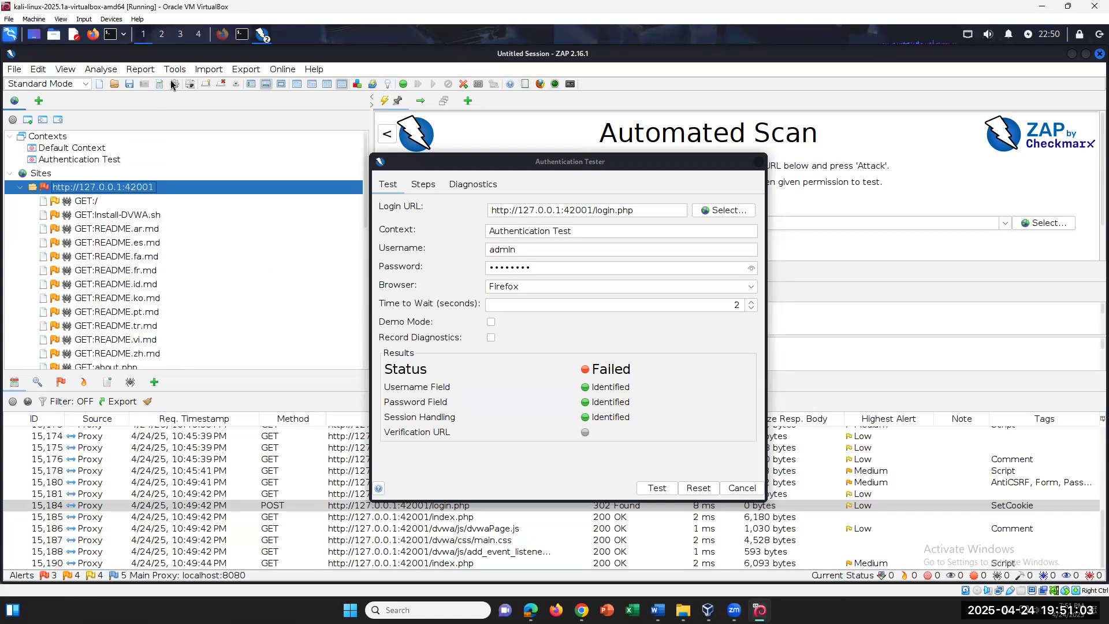
{"action": "left_click", "coordinate": [1070, 55]}
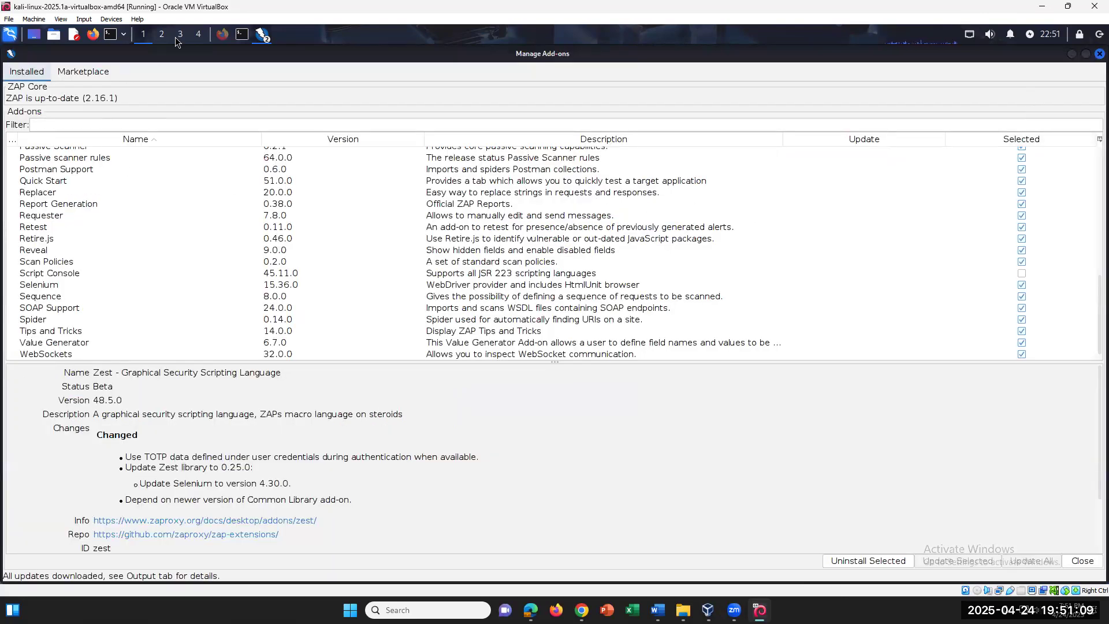
Bring up Firefox's DVWA login page and open Web Developer Tools
{"action": "left_click", "coordinate": [1071, 53]}
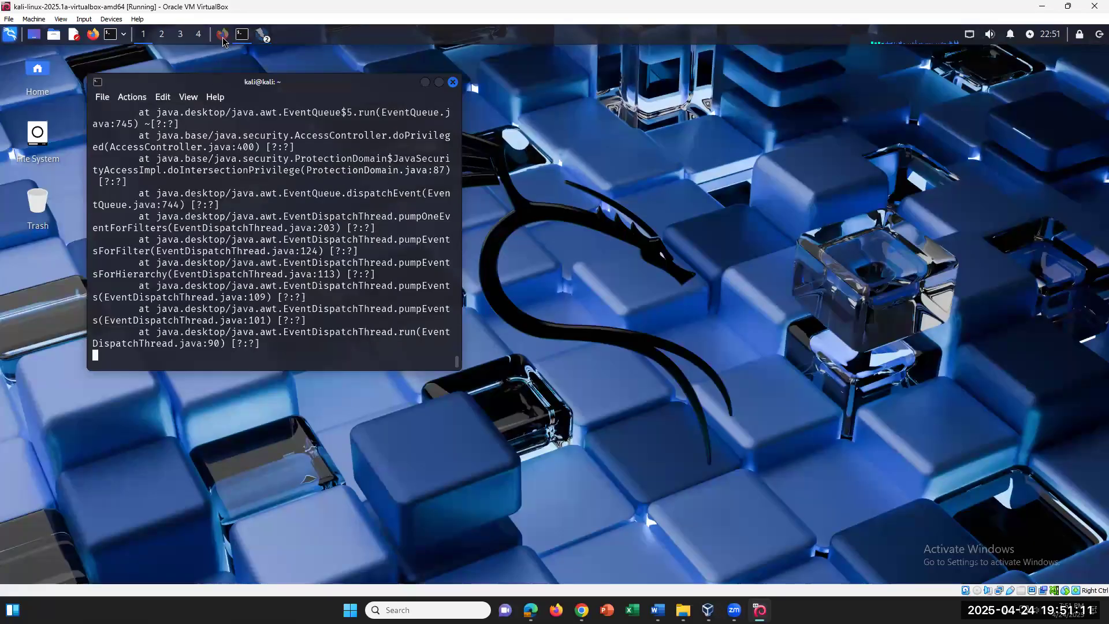
{"action": "left_click", "coordinate": [223, 35]}
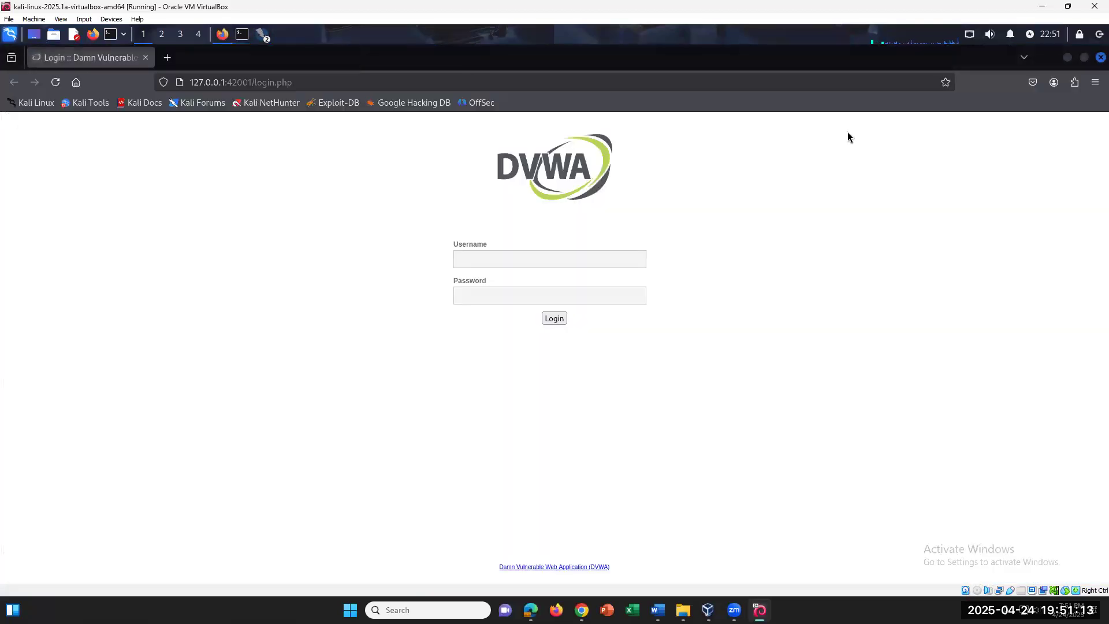
{"action": "left_click", "coordinate": [1094, 82]}
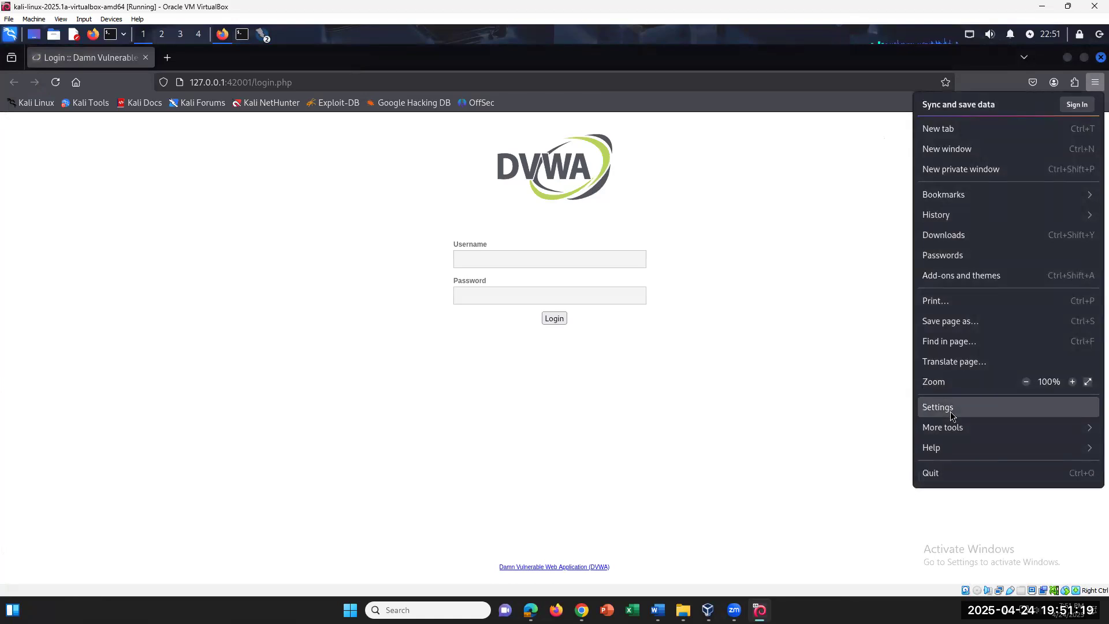
{"action": "left_click", "coordinate": [944, 432]}
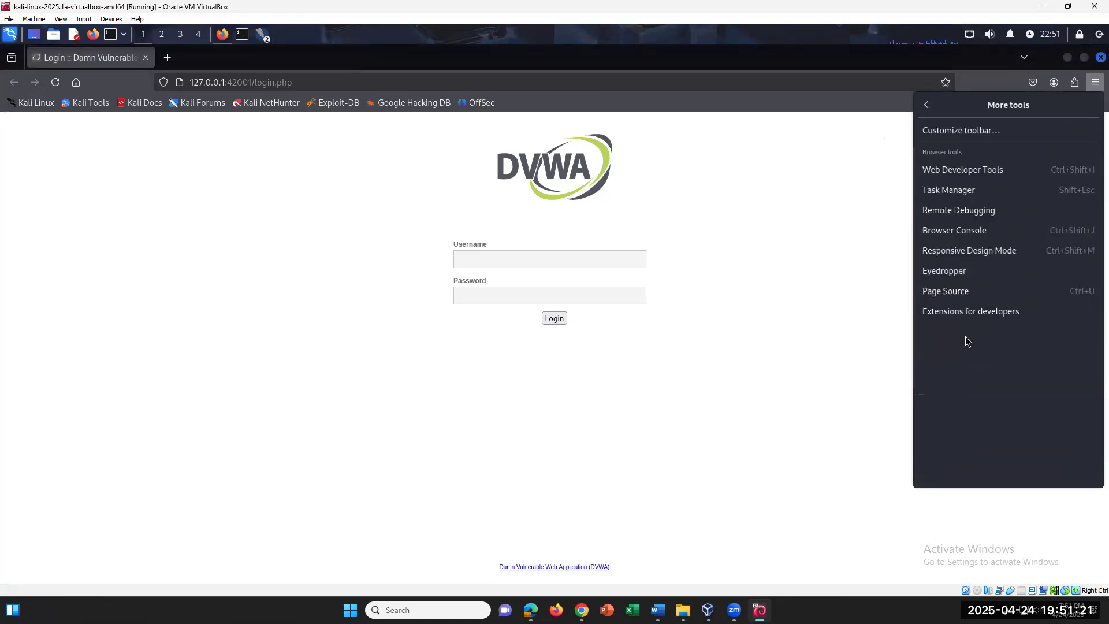
{"action": "left_click", "coordinate": [989, 171]}
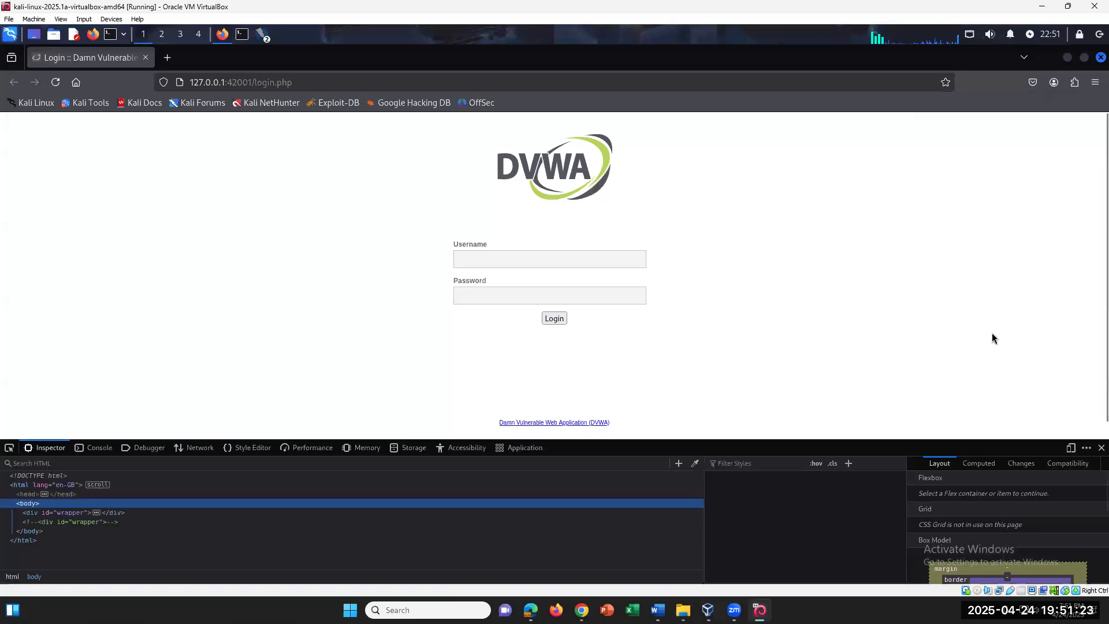
Log in to DVWA as admin with the account password
{"action": "left_click", "coordinate": [606, 265]}
{"action": "type", "text": "admin"}
{"action": "key", "text": "Tab"}
{"action": "type", "text": "password"}
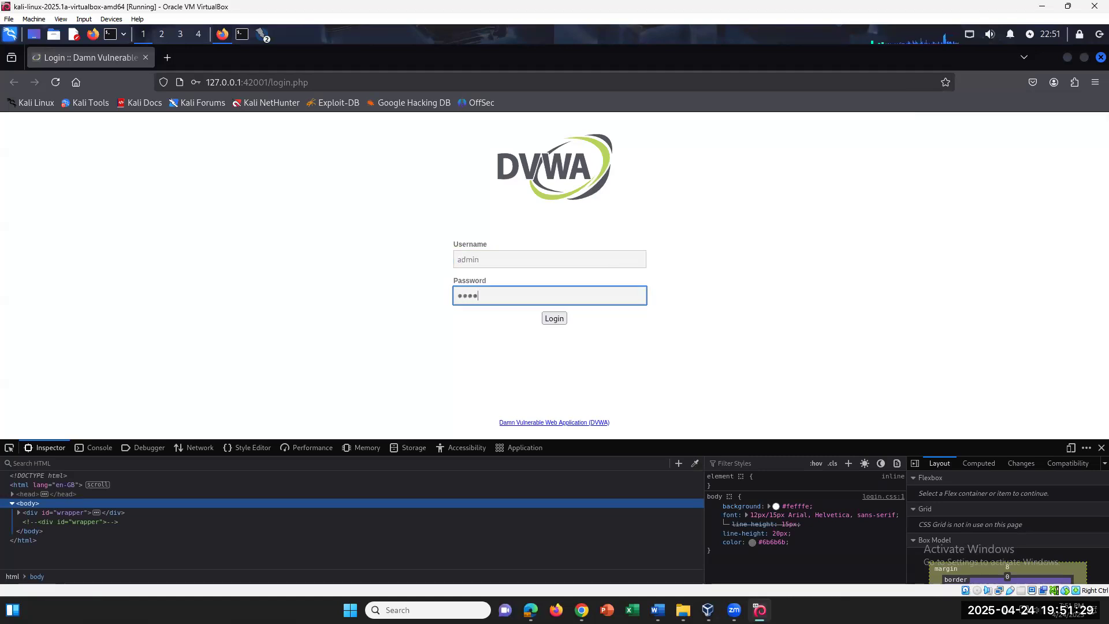
{"action": "key", "text": "Return"}
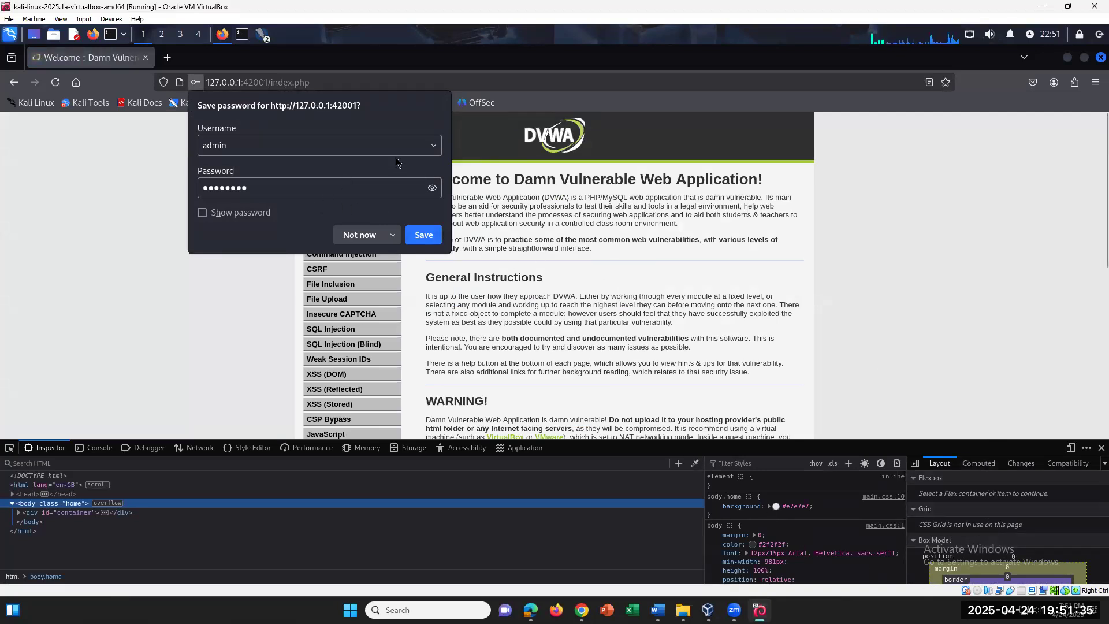
Dismiss the save-password prompt and view the PHPSESSID and security cookies in devtools Storage
{"action": "left_click", "coordinate": [370, 235]}
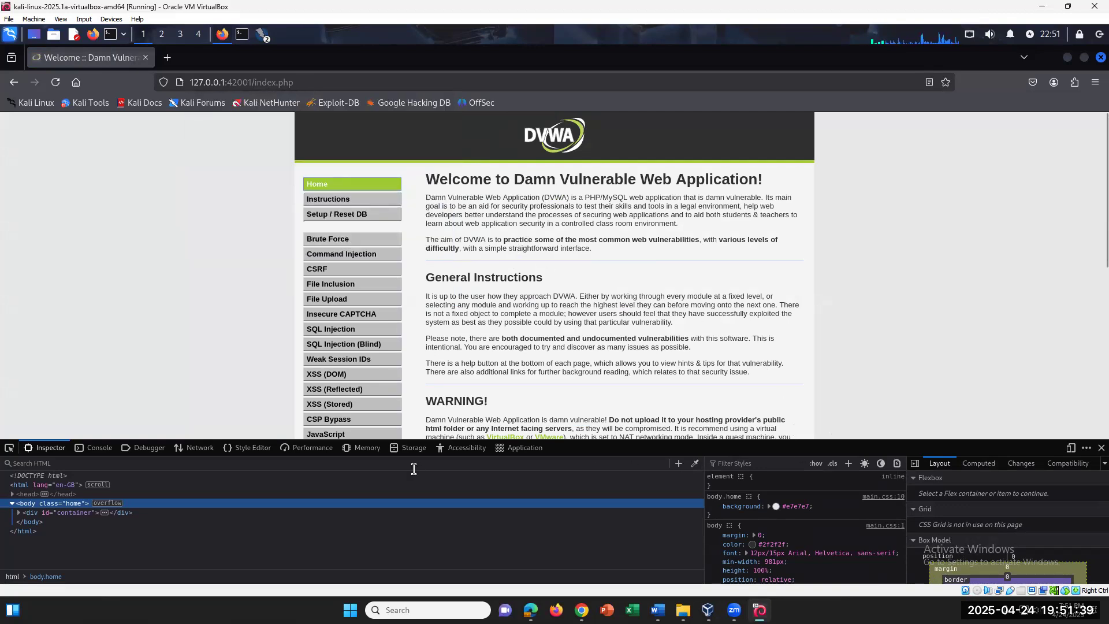
{"action": "left_click", "coordinate": [370, 450]}
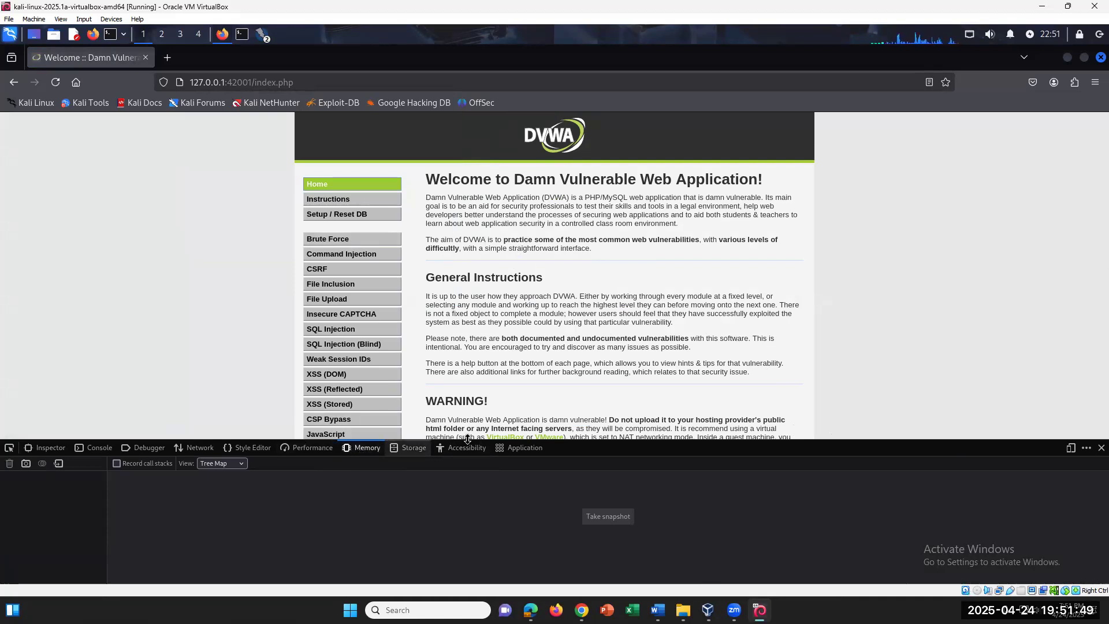
{"action": "left_click", "coordinate": [310, 449]}
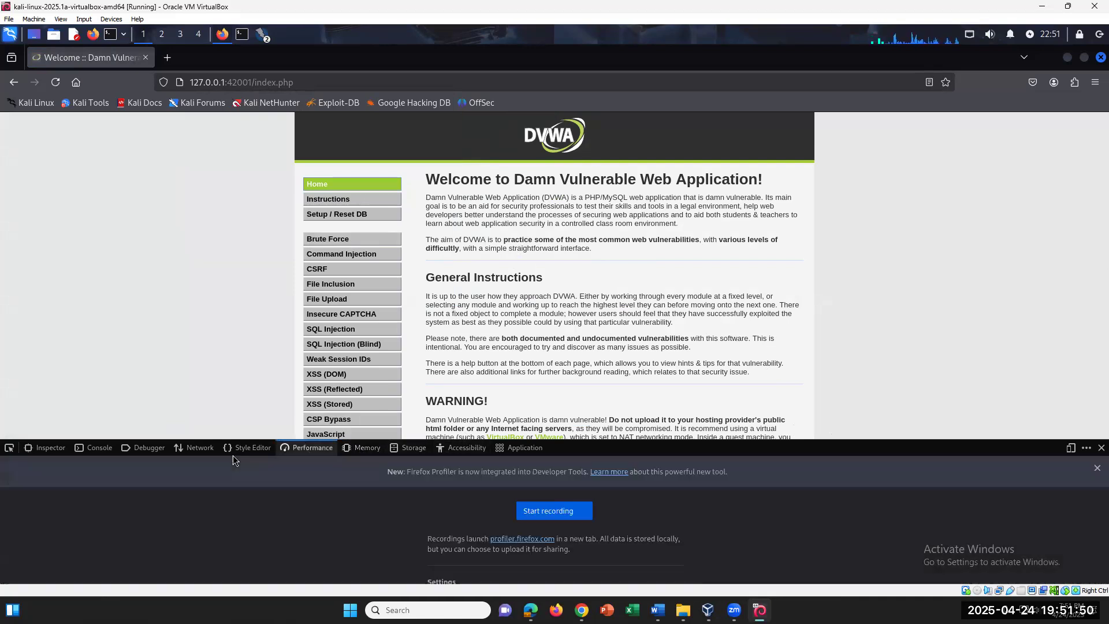
{"action": "left_click", "coordinate": [404, 451]}
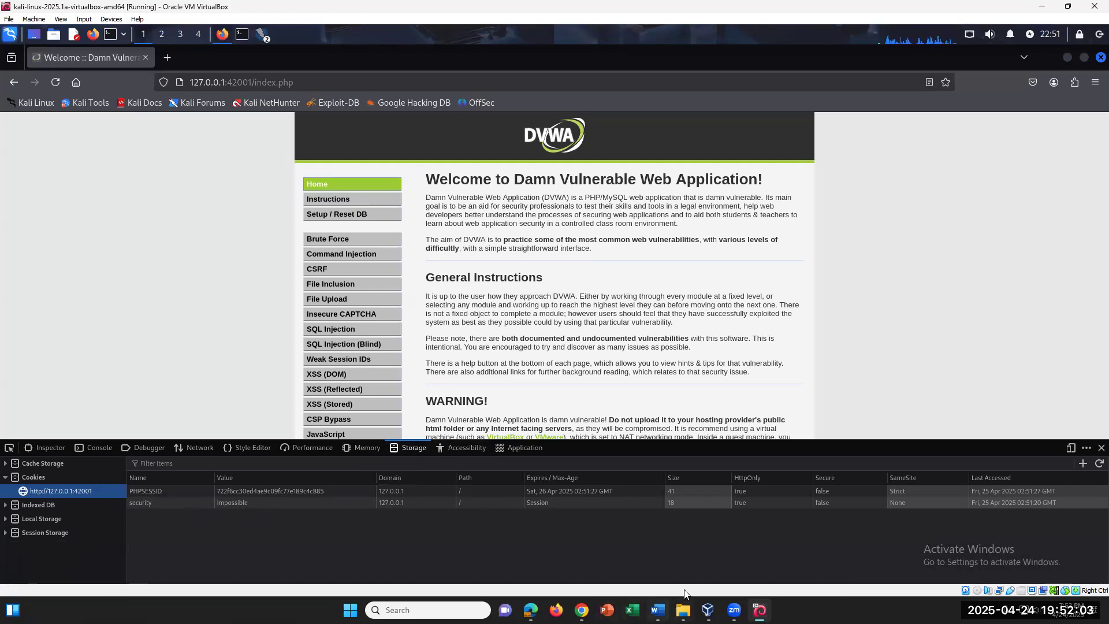
{"action": "left_click", "coordinate": [658, 610]}
Below item 35b, type 'If you cannot find PHPSESSID, open FireFox and visit'
{"action": "left_click", "coordinate": [526, 369]}
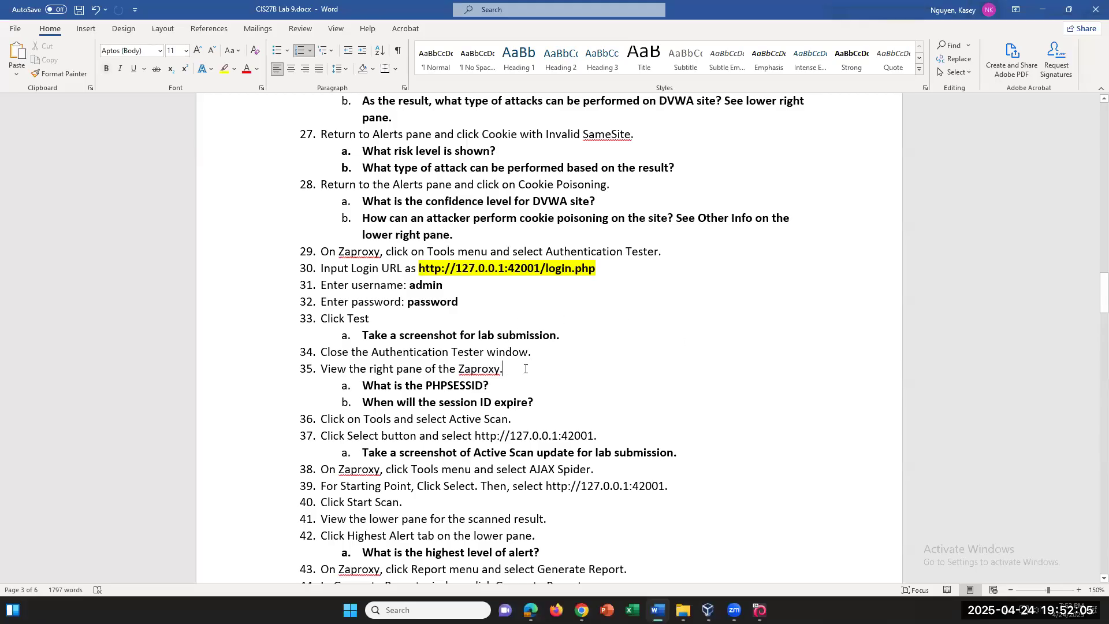
{"action": "left_click", "coordinate": [558, 395]}
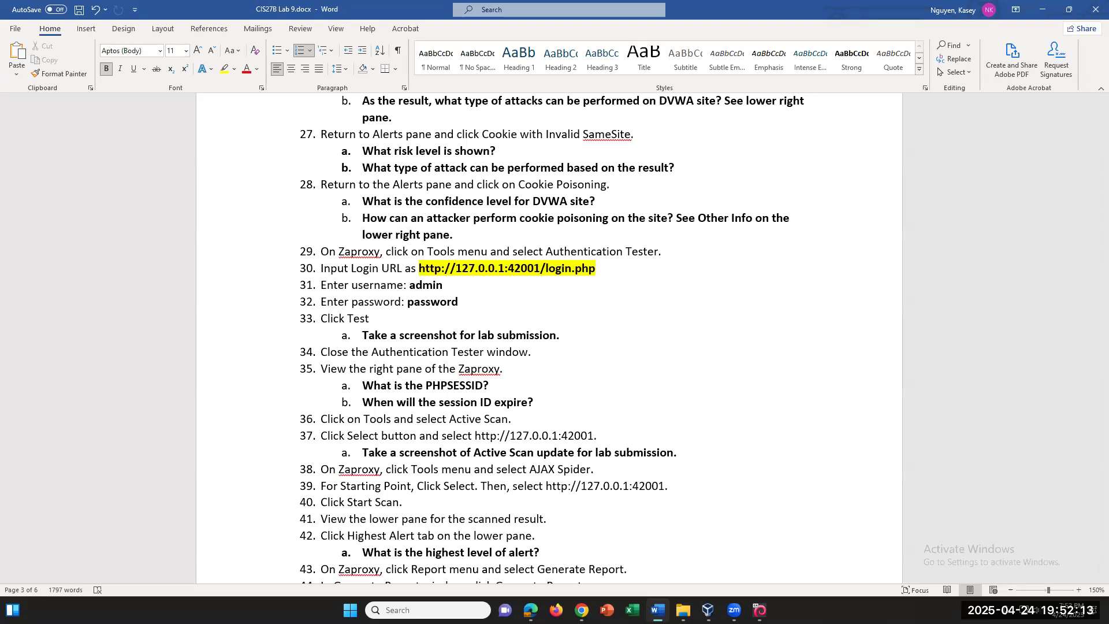
{"action": "key", "text": "Return"}
{"action": "key", "text": "Return"}
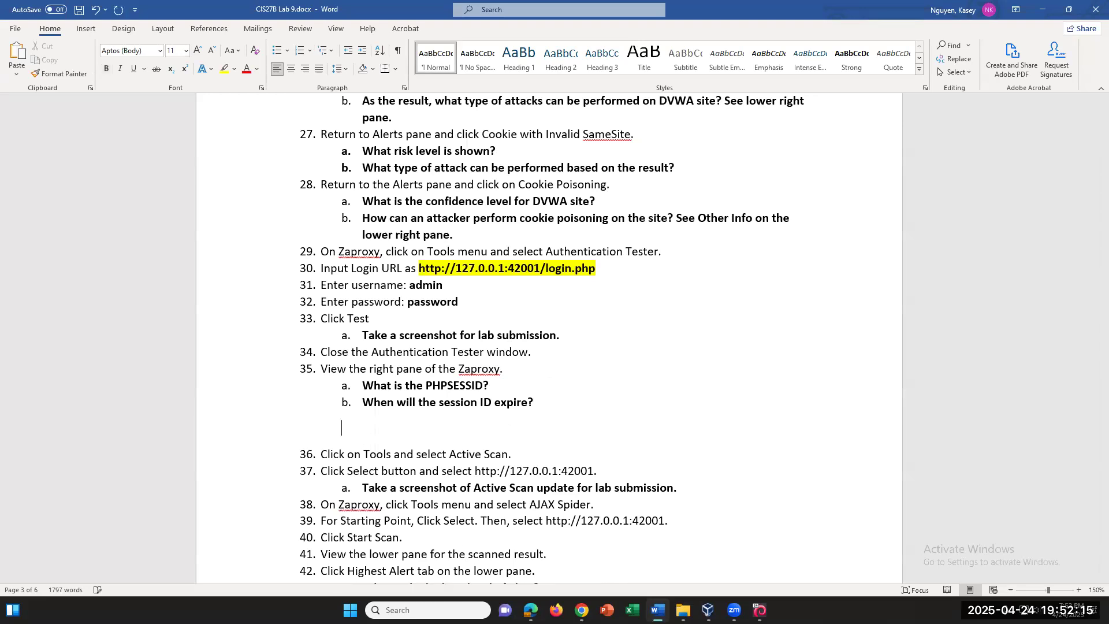
{"action": "type", "text": "If yiu c"}
{"action": "key", "text": "BackSpace"}
{"action": "key", "text": "BackSpace"}
{"action": "key", "text": "BackSpace"}
{"action": "key", "text": "BackSpace"}
{"action": "type", "text": "ou cannot find "}
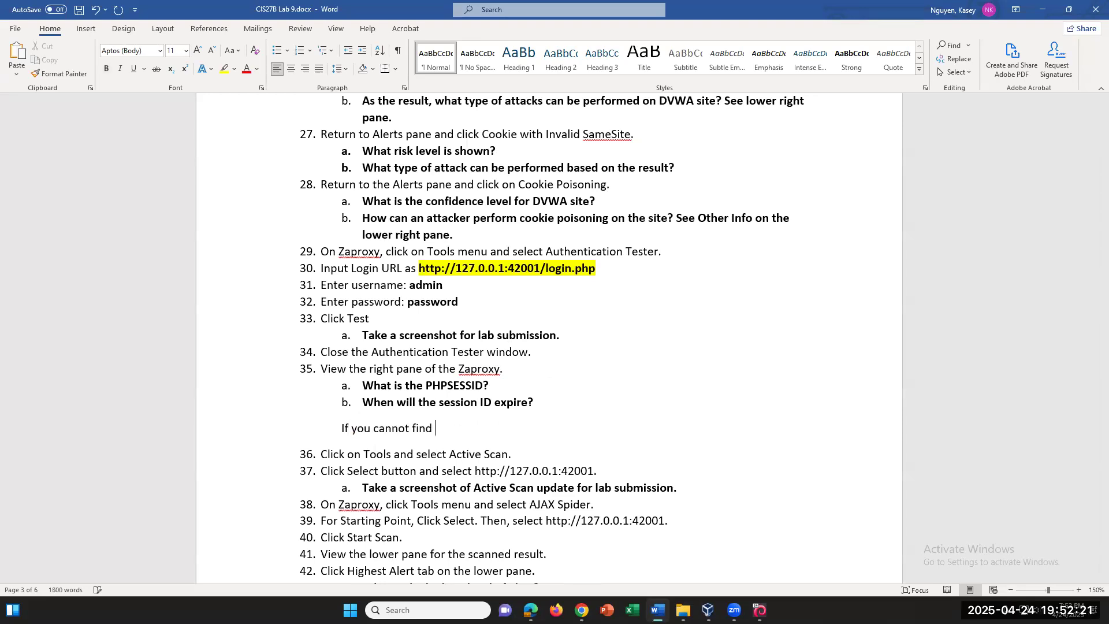
{"action": "type", "text": "PP"}
{"action": "key", "text": "BackSpace"}
{"action": "type", "text": "HPSe"}
{"action": "key", "text": "BackSpace"}
{"action": "type", "text": "ESS"}
{"action": "type", "text": "ID, OP"}
{"action": "key", "text": "BackSpace"}
{"action": "key", "text": "BackSpace"}
{"action": "type", "text": "open "}
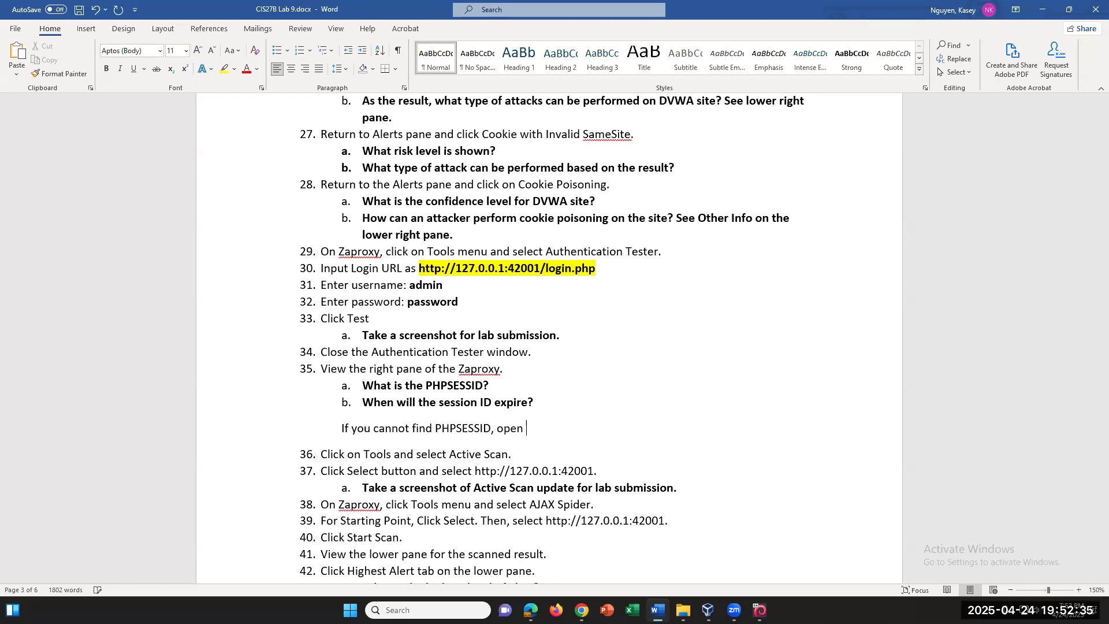
{"action": "type", "text": "dvw"}
{"action": "key", "text": "BackSpace"}
{"action": "key", "text": "BackSpace"}
{"action": "key", "text": "BackSpace"}
{"action": "key", "text": "BackSpace"}
{"action": "key", "text": "BackSpace"}
{"action": "key", "text": "BackSpace"}
{"action": "key", "text": "BackSpace"}
{"action": "key", "text": "BackSpace"}
{"action": "type", "text": "open fir"}
{"action": "key", "text": "BackSpace"}
{"action": "key", "text": "BackSpace"}
{"action": "key", "text": "BackSpace"}
{"action": "type", "text": "FireFox and visit"}
Paste the login URL from step 30, add ', login using the admin account', unbolded
{"action": "left_click_drag", "start_coordinate": [600, 268], "coordinate": [431, 269]}
{"action": "key", "text": "ctrl+c"}
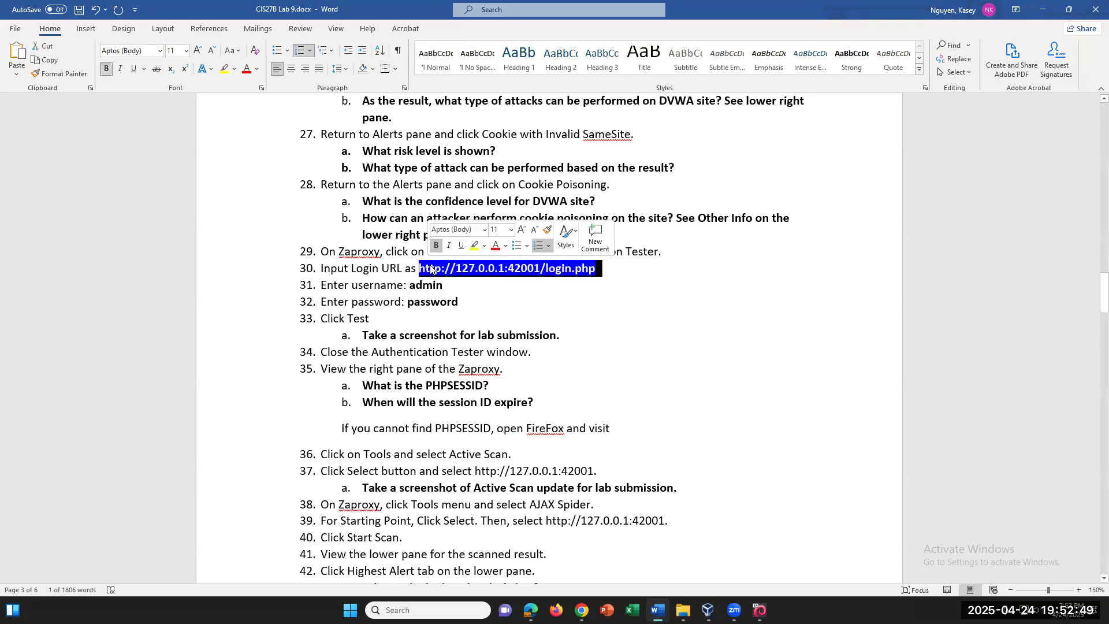
{"action": "left_click", "coordinate": [633, 426]}
{"action": "key", "text": "ctrl+v"}
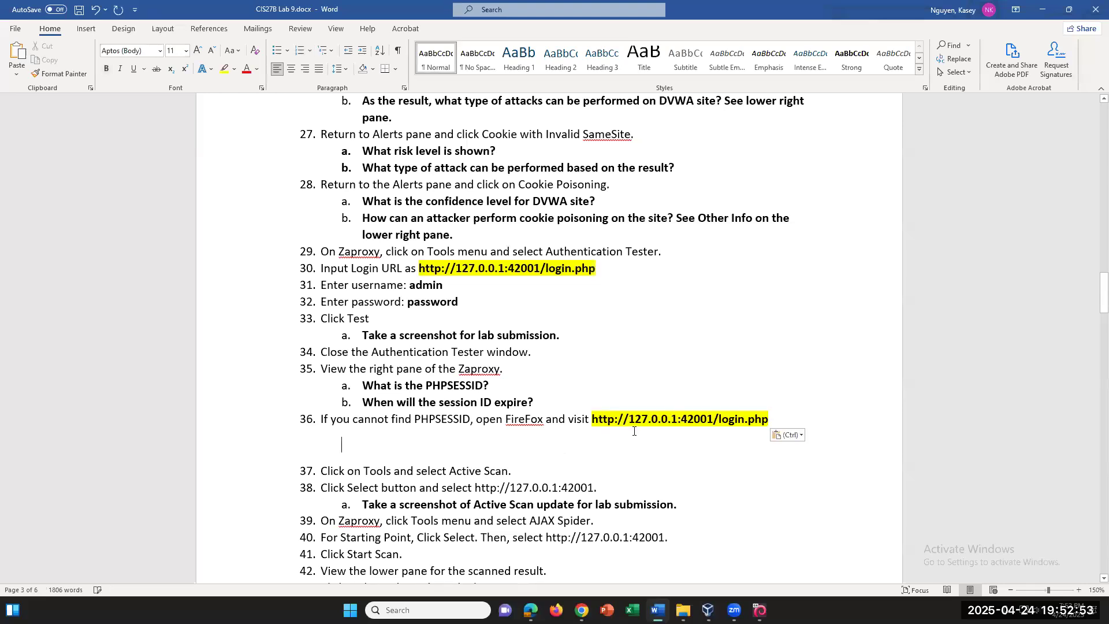
{"action": "key", "text": "BackSpace"}
{"action": "key", "text": "BackSpace"}
{"action": "type", "text": ", "}
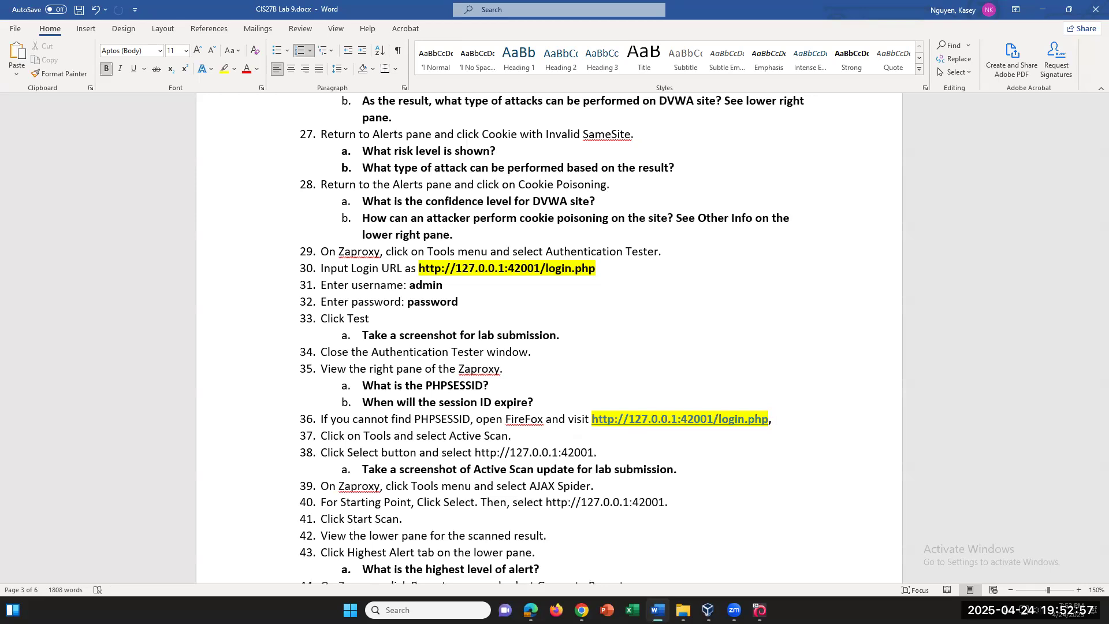
{"action": "type", "text": "login using"}
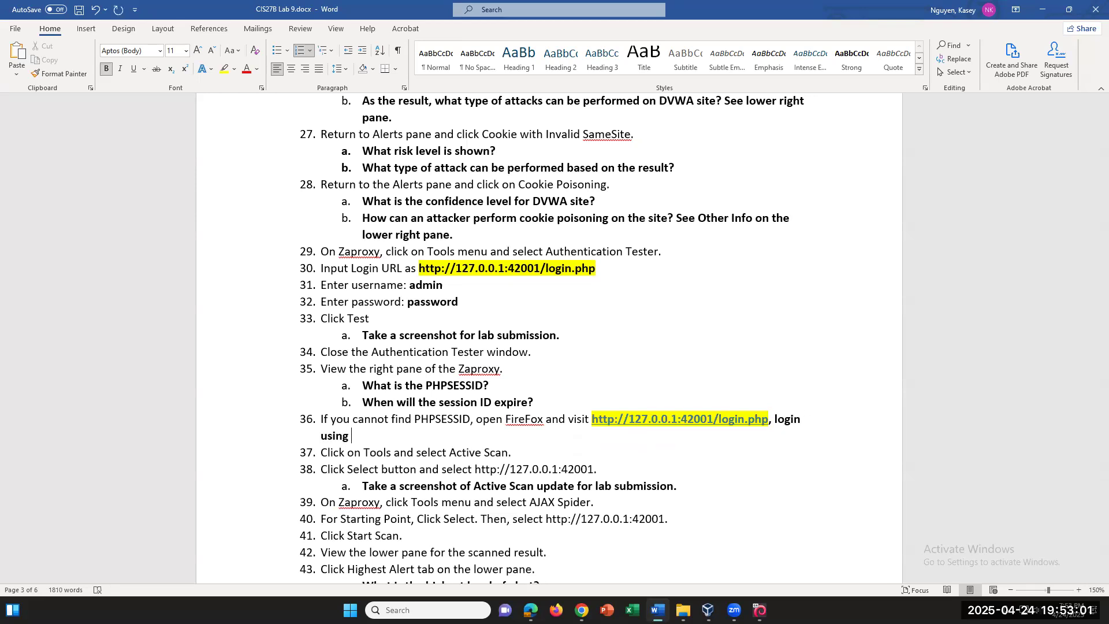
{"action": "type", "text": " the acou"}
{"action": "key", "text": "BackSpace"}
{"action": "key", "text": "BackSpace"}
{"action": "key", "text": "BackSpace"}
{"action": "type", "text": "dmin account"}
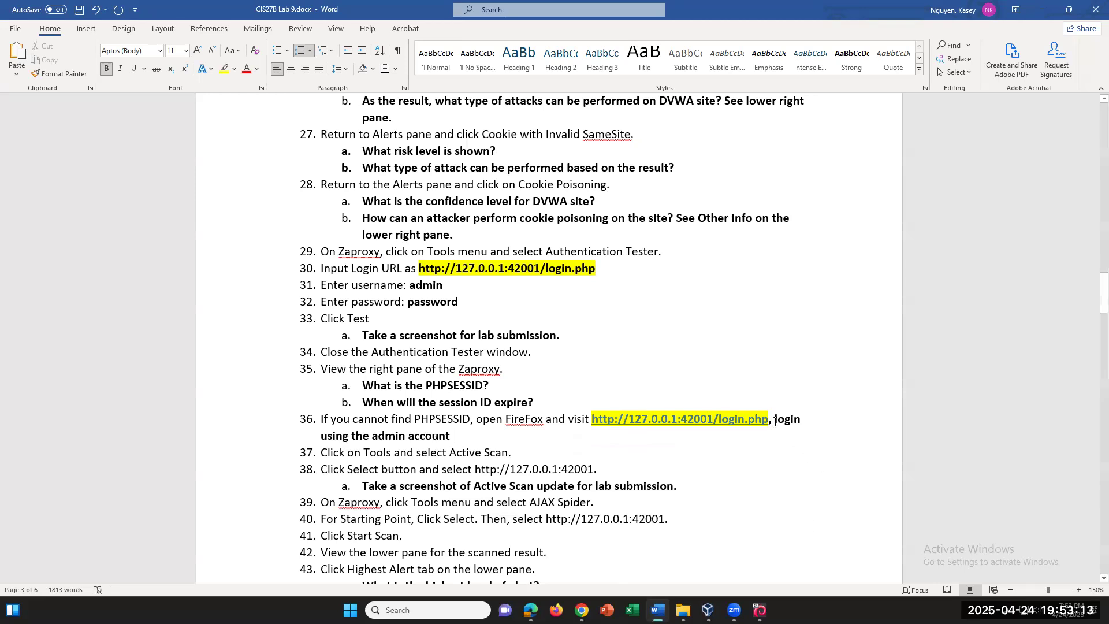
{"action": "left_click_drag", "start_coordinate": [775, 420], "coordinate": [460, 437]}
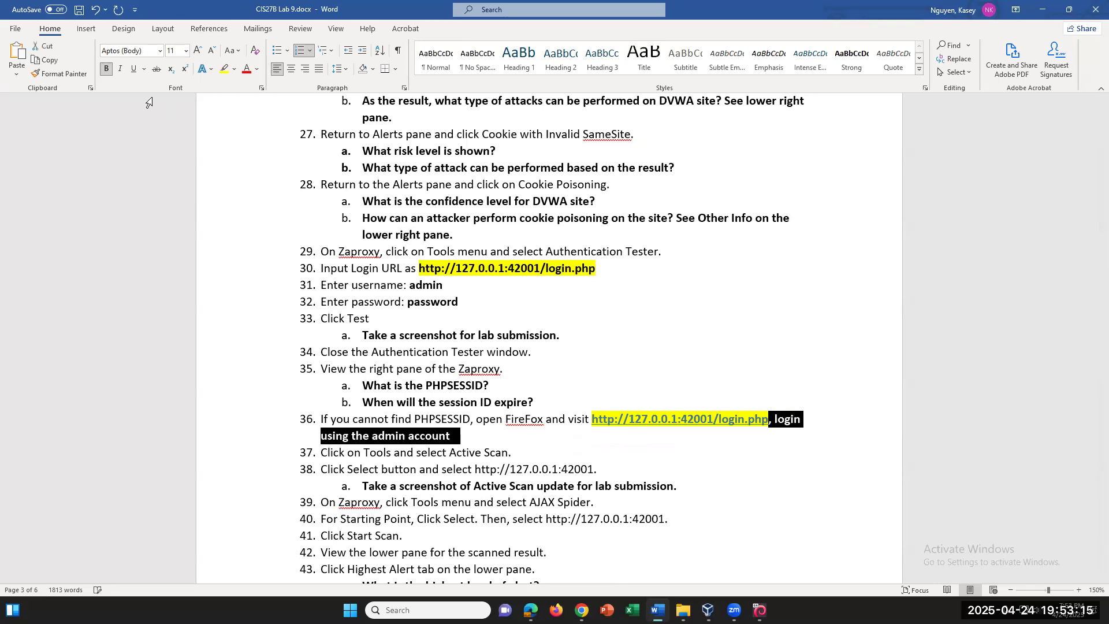
{"action": "left_click", "coordinate": [106, 69]}
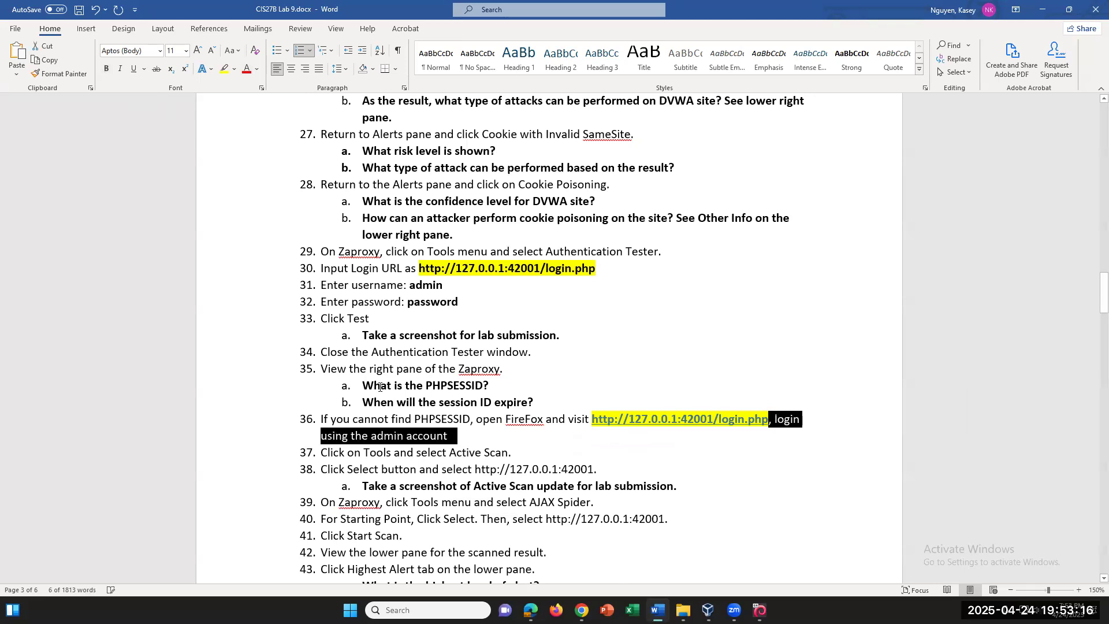
{"action": "left_click", "coordinate": [470, 446]}
{"action": "key", "text": "BackSpace"}
Continue with browser menu, More Tools, Developer Tools and Storage tab instructions
{"action": "type", "text": ", click Men"}
{"action": "key", "text": "BackSpace"}
{"action": "key", "text": "BackSpace"}
{"action": "key", "text": "BackSpace"}
{"action": "type", "text": "browser menu ("}
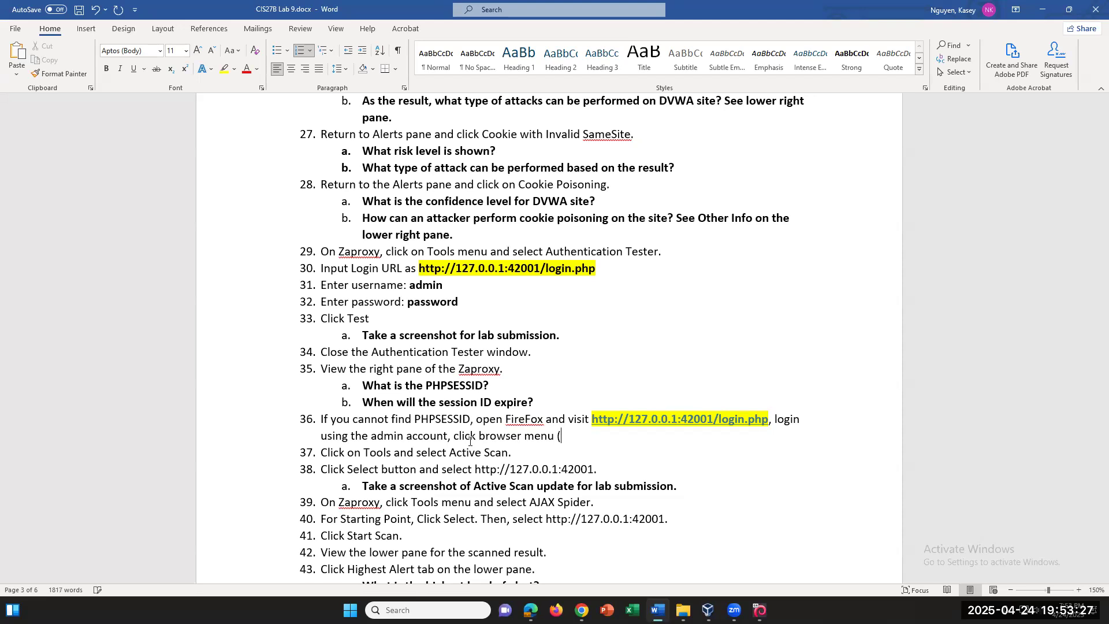
{"action": "type", "text": "3 lines on to"}
{"action": "key", "text": "BackSpace"}
{"action": "key", "text": "BackSpace"}
{"action": "type", "text": "on top right), then sl"}
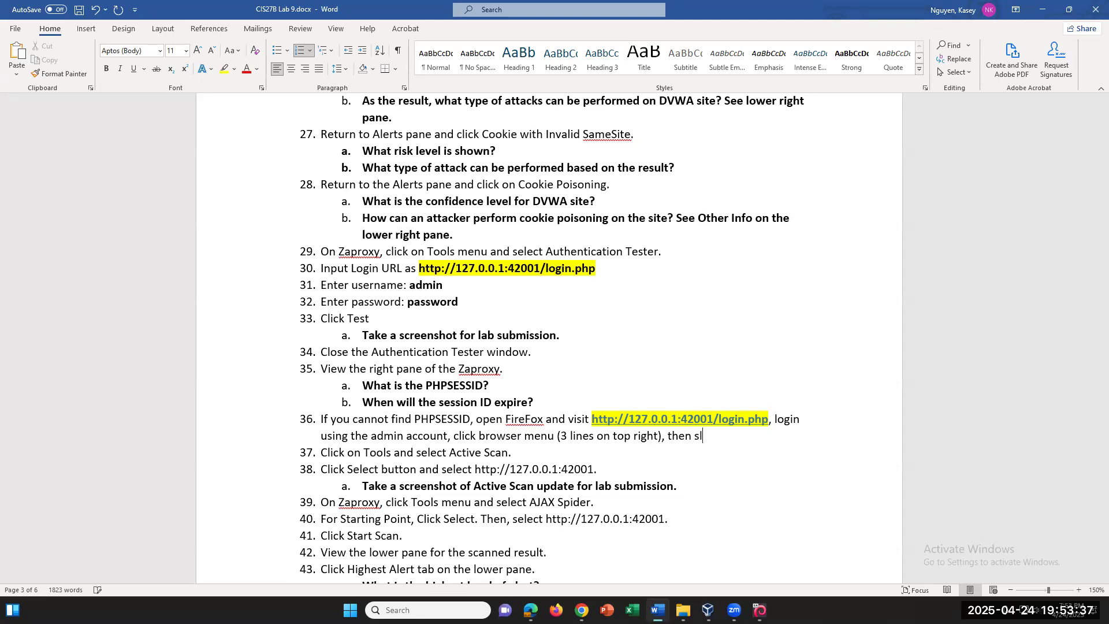
{"action": "key", "text": "BackSpace"}
{"action": "type", "text": "elect More Tools and Dev"}
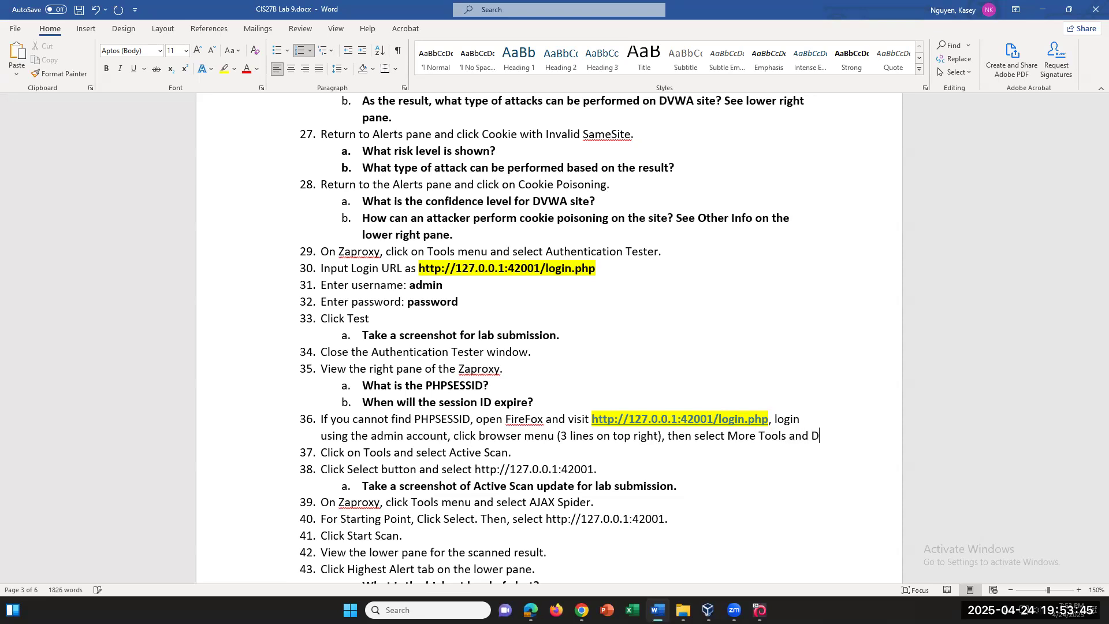
{"action": "type", "text": "eloper T"}
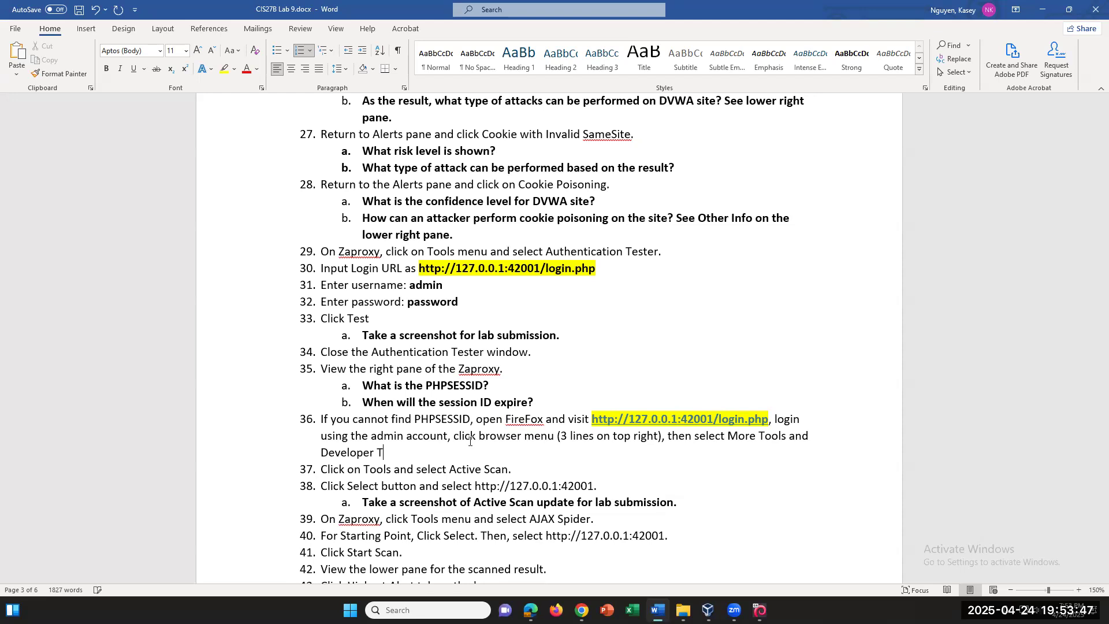
{"action": "type", "text": "ools. Click on Stor"}
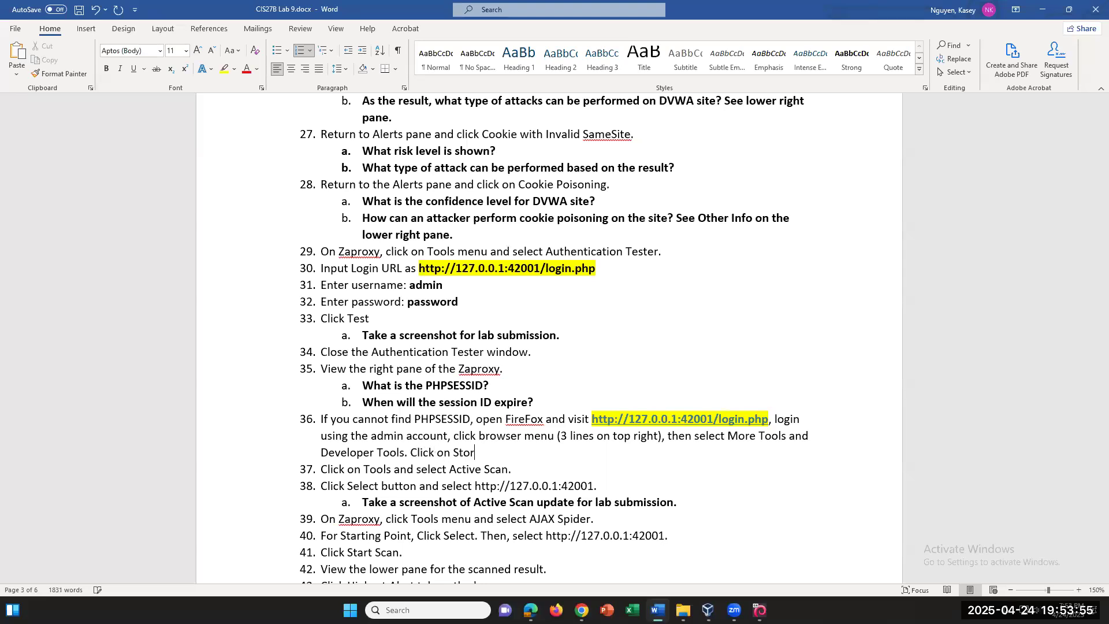
{"action": "type", "text": "age tab to see"}
End the note with PHPSESSID, italicize it and remove its list number
{"action": "left_click_drag", "start_coordinate": [415, 420], "coordinate": [470, 419]}
{"action": "key", "text": "ctrl+c"}
{"action": "right_click", "coordinate": [465, 419]}
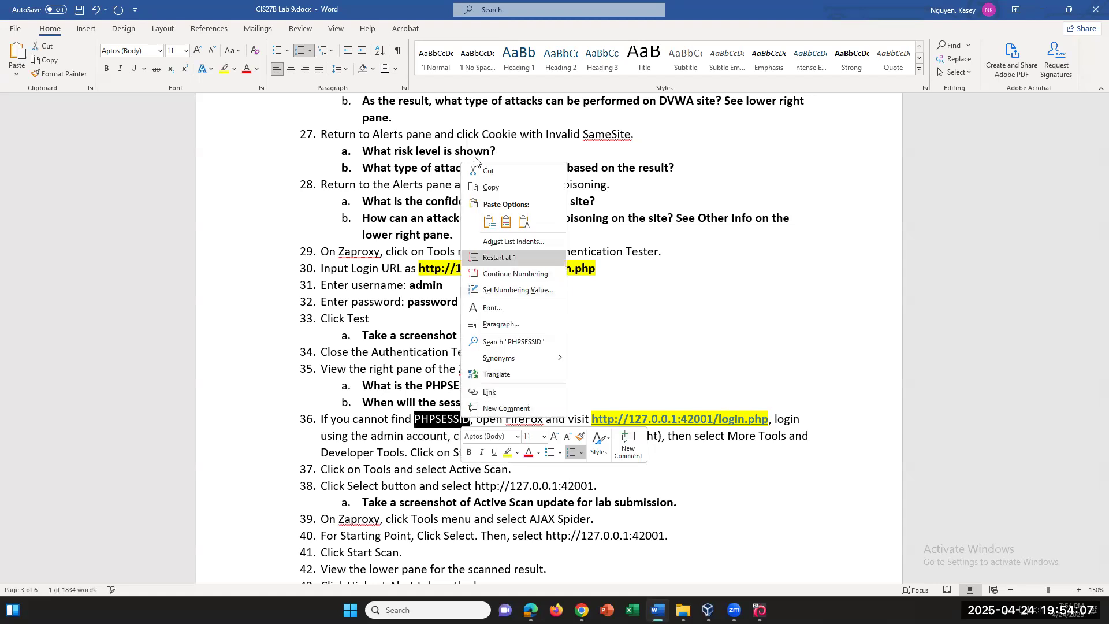
{"action": "left_click", "coordinate": [490, 187]}
{"action": "left_click", "coordinate": [570, 454]}
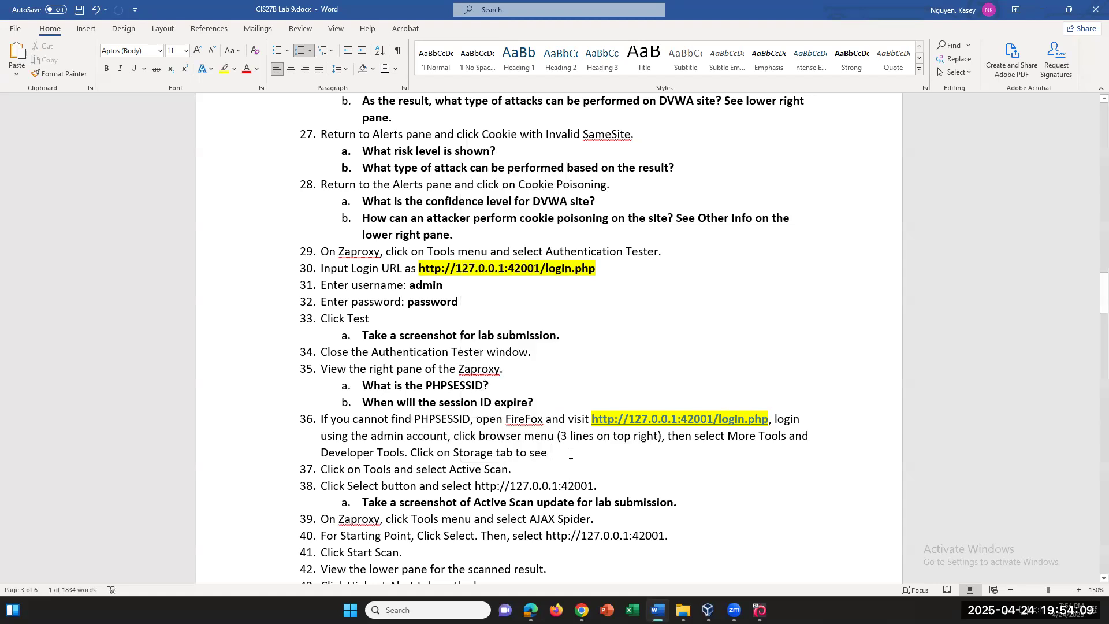
{"action": "key", "text": "ctrl+v"}
{"action": "left_click_drag", "start_coordinate": [607, 453], "coordinate": [321, 417]}
{"action": "key", "text": "ctrl+i"}
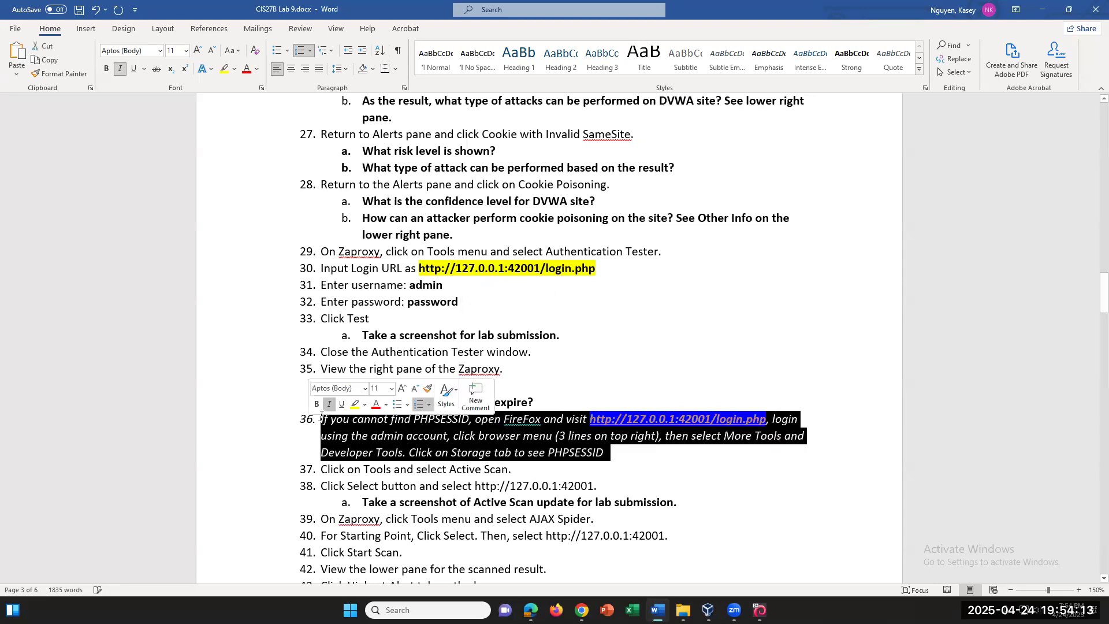
{"action": "left_click", "coordinate": [321, 417]}
{"action": "key", "text": "BackSpace"}
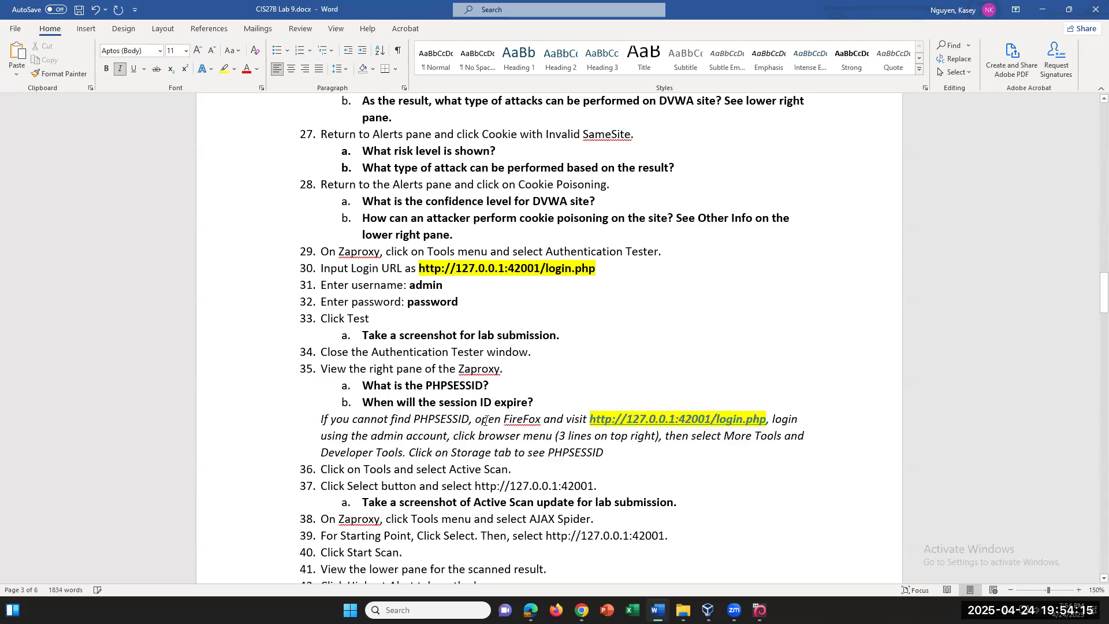
{"action": "left_click", "coordinate": [510, 378]}
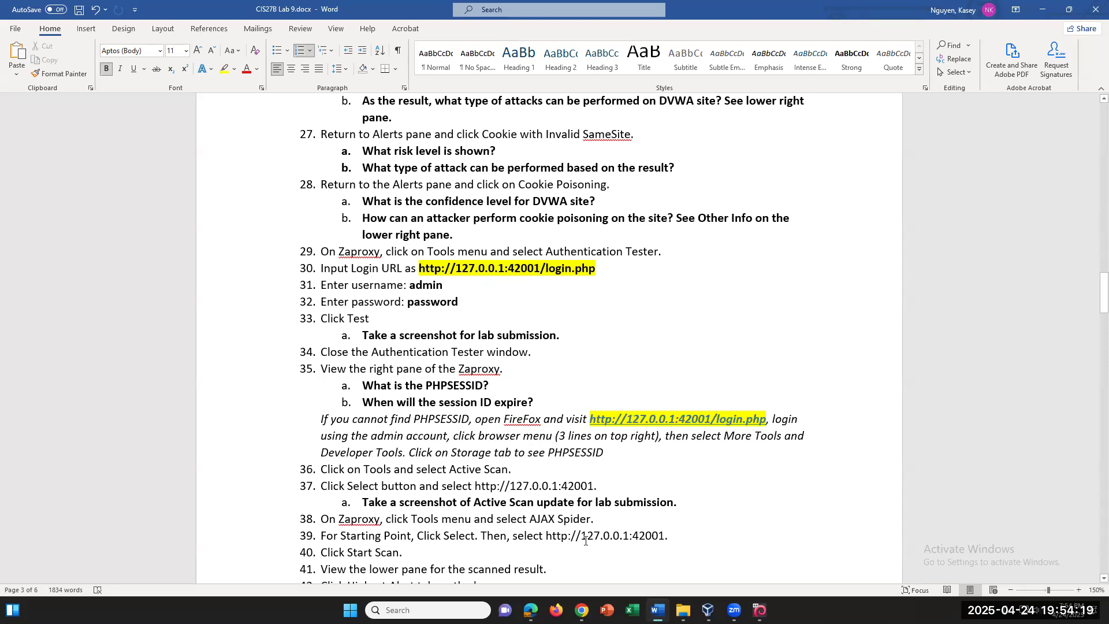
Go back to the DVWA login page and log in again to reach index.php
{"action": "left_click", "coordinate": [760, 610]}
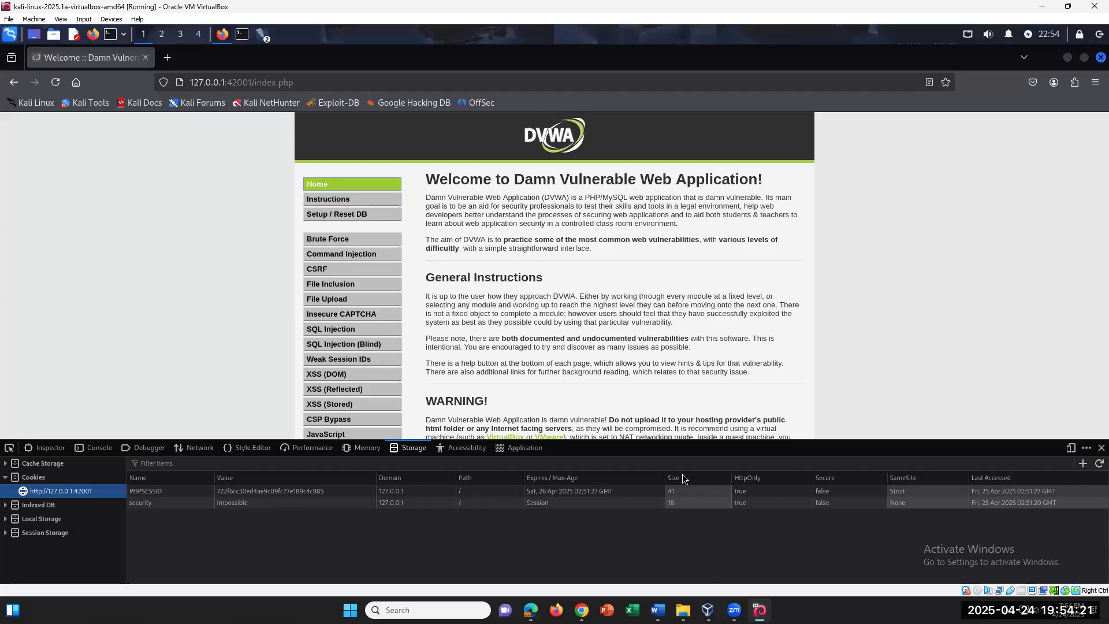
{"action": "left_click", "coordinate": [13, 81]}
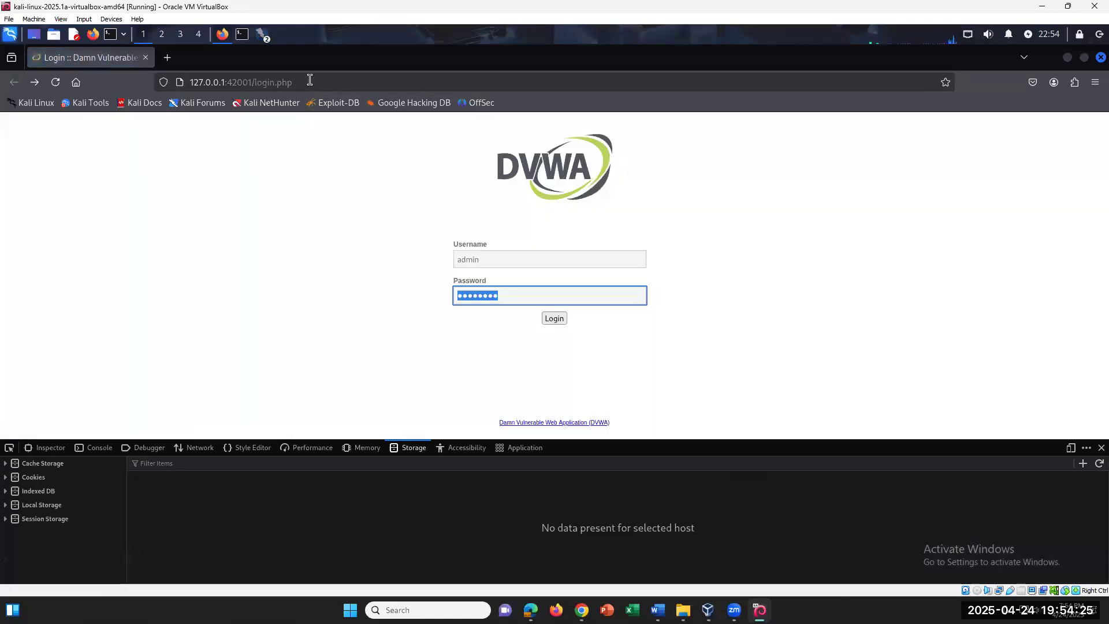
{"action": "left_click", "coordinate": [368, 82]}
{"action": "left_click", "coordinate": [312, 302]}
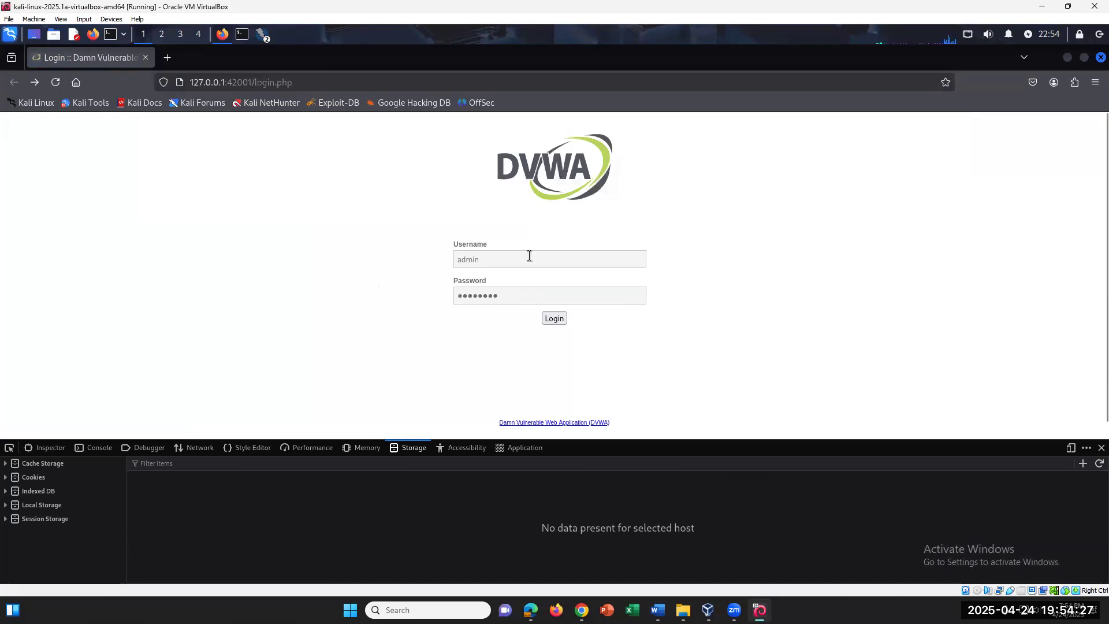
{"action": "left_click", "coordinate": [529, 255]}
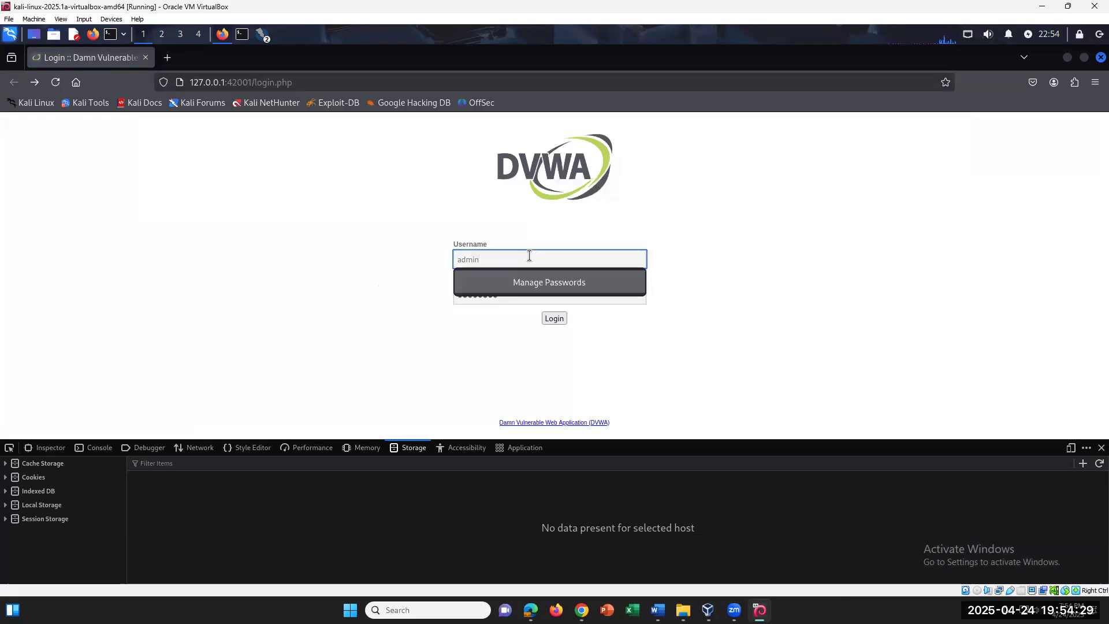
{"action": "left_click", "coordinate": [312, 83]}
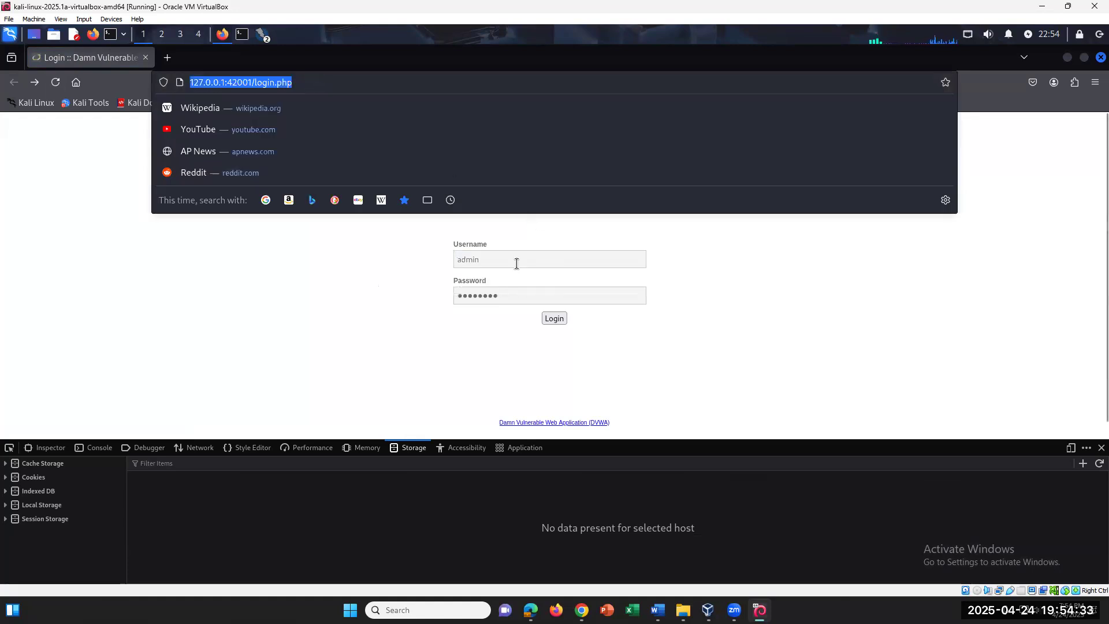
{"action": "left_click", "coordinate": [516, 264]}
{"action": "left_click", "coordinate": [646, 336]}
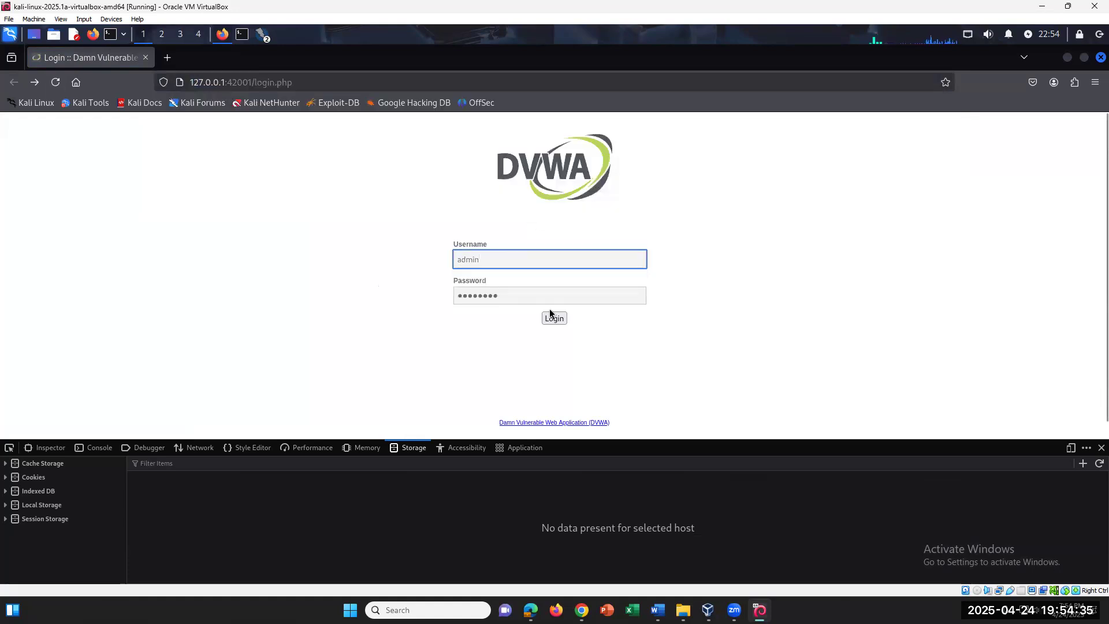
{"action": "left_click", "coordinate": [543, 294]}
{"action": "left_click", "coordinate": [554, 320]}
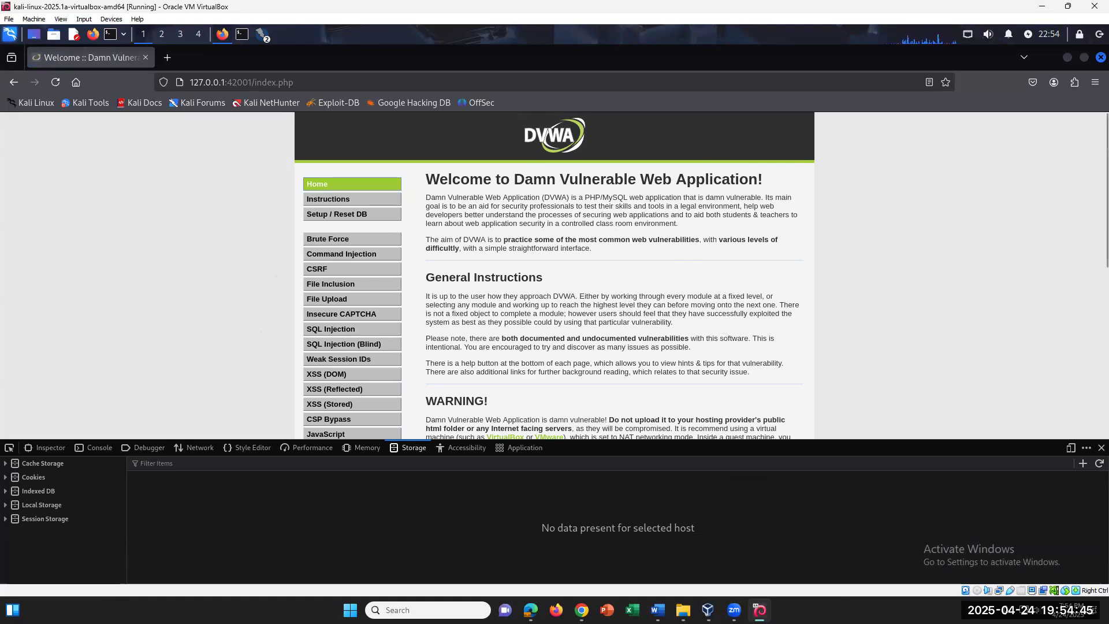
Reopen Web Developer Tools and select the PHPSESSID cookie, expiring Sat, 26 Apr 2025 02:54:33 GMT
{"action": "left_click", "coordinate": [1094, 82]}
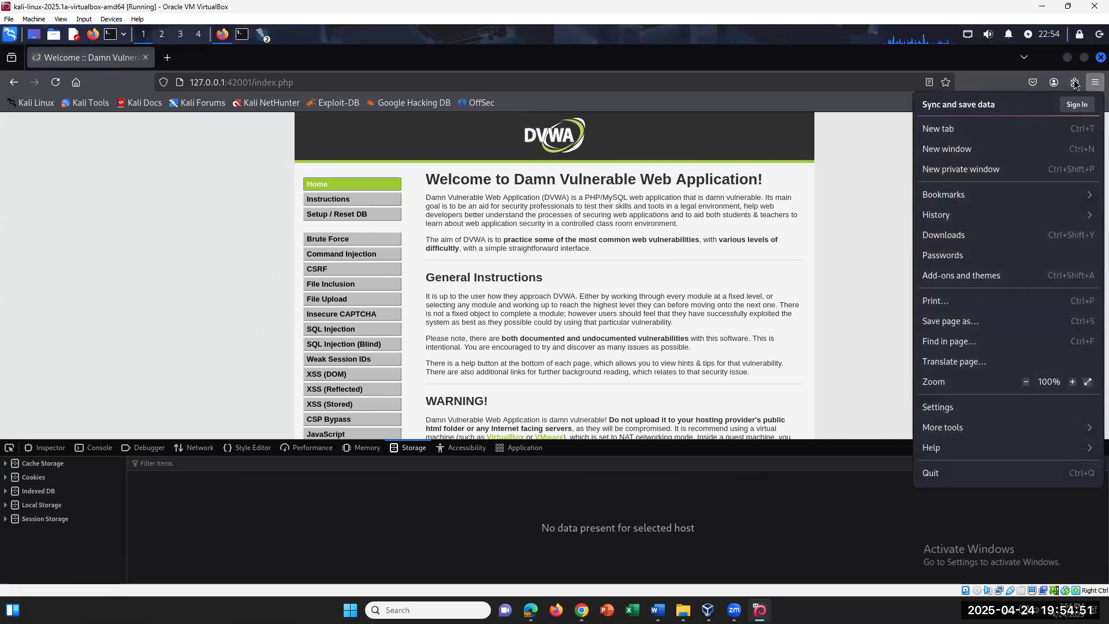
{"action": "left_click", "coordinate": [963, 429]}
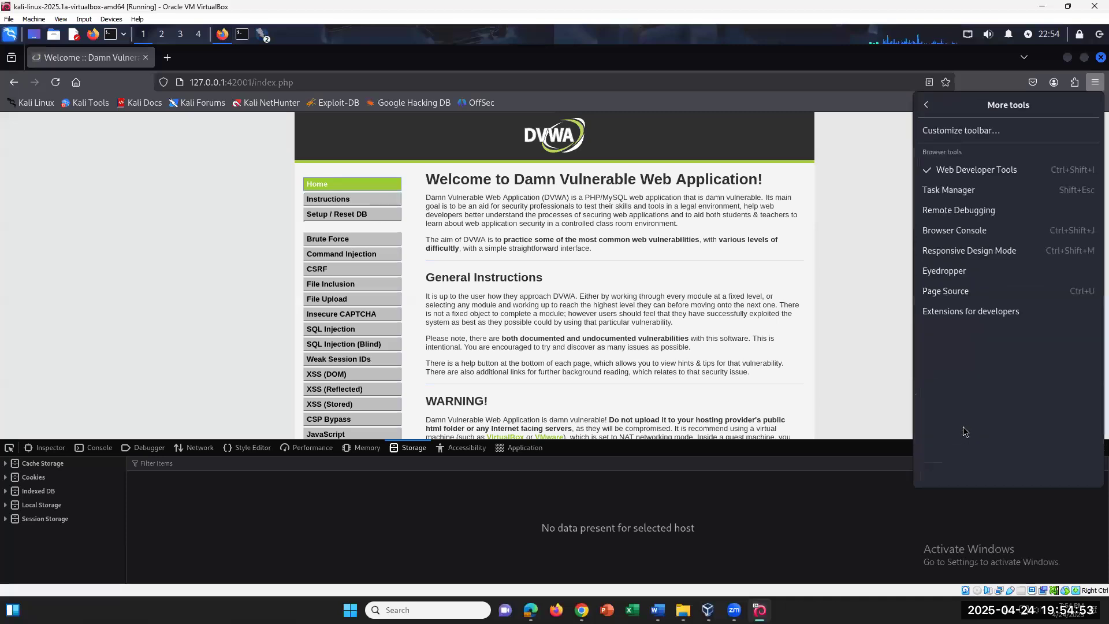
{"action": "left_click", "coordinate": [969, 168]}
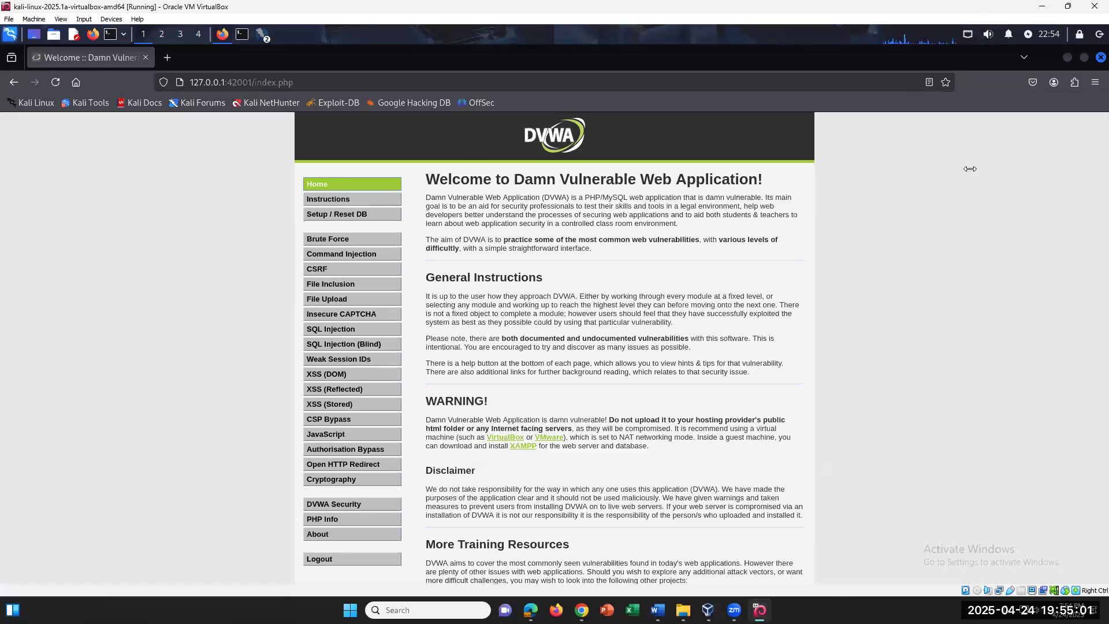
{"action": "left_click", "coordinate": [1095, 82]}
{"action": "left_click", "coordinate": [953, 361]}
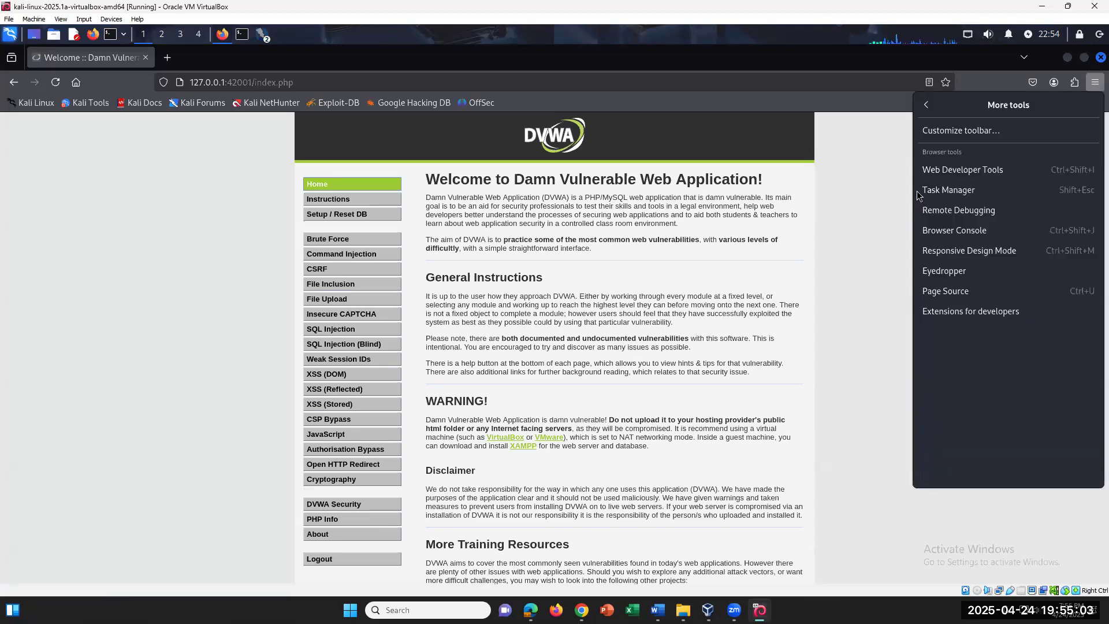
{"action": "left_click", "coordinate": [935, 168]}
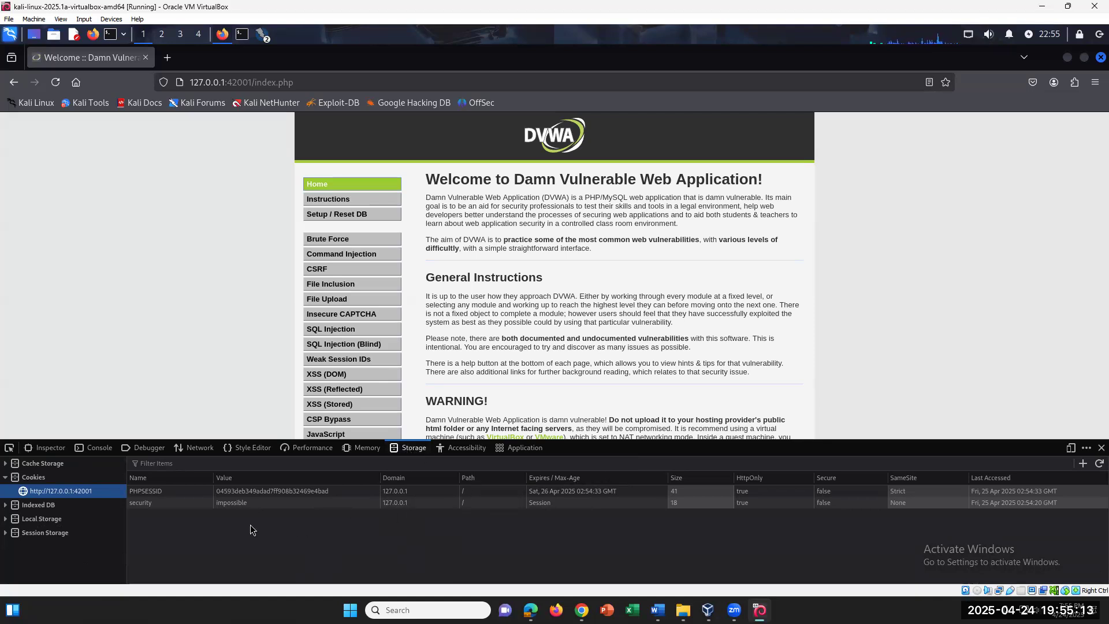
{"action": "left_click", "coordinate": [160, 492]}
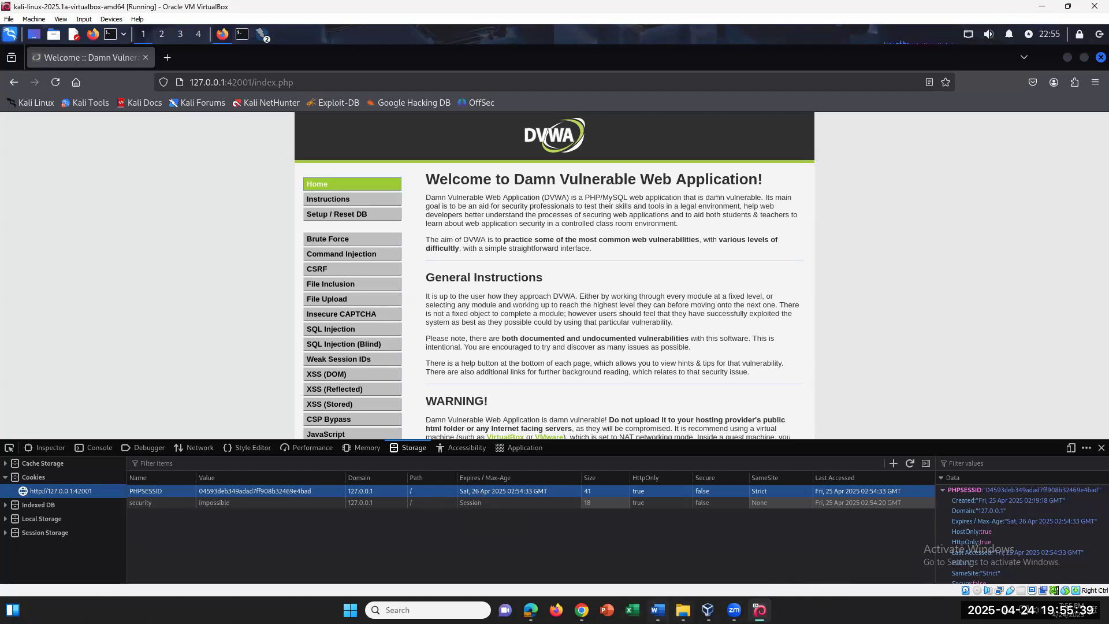
{"action": "left_click", "coordinate": [658, 610]}
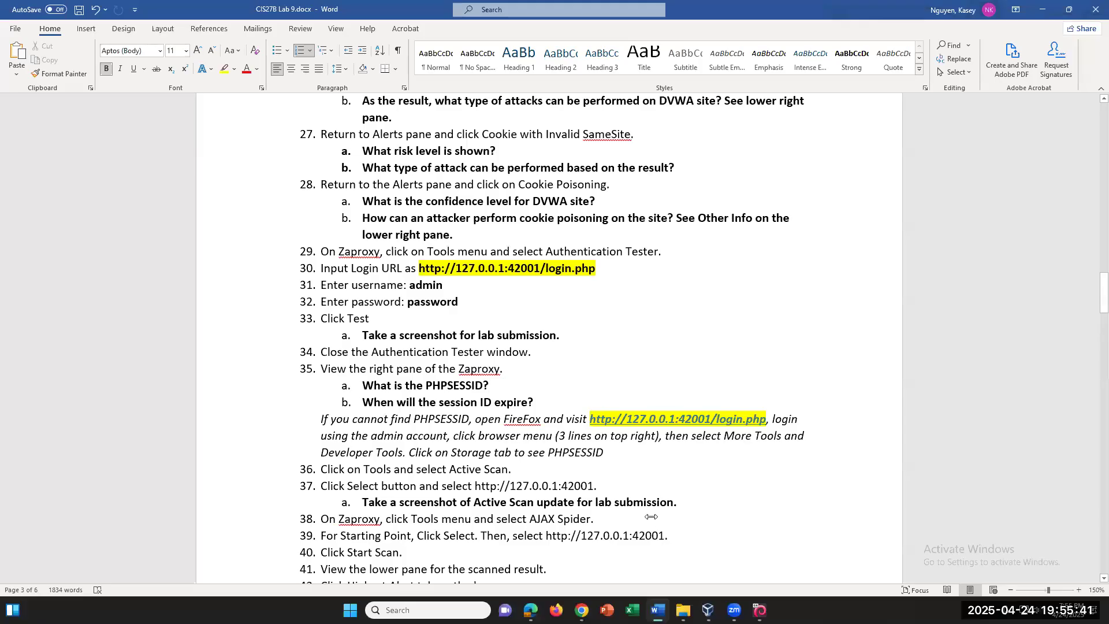
Scroll the Word lab steps, then return to ZAP's session window and close Authentication Tester
{"action": "scroll", "coordinate": [651, 517], "scroll_direction": "down", "scroll_amount": 3}
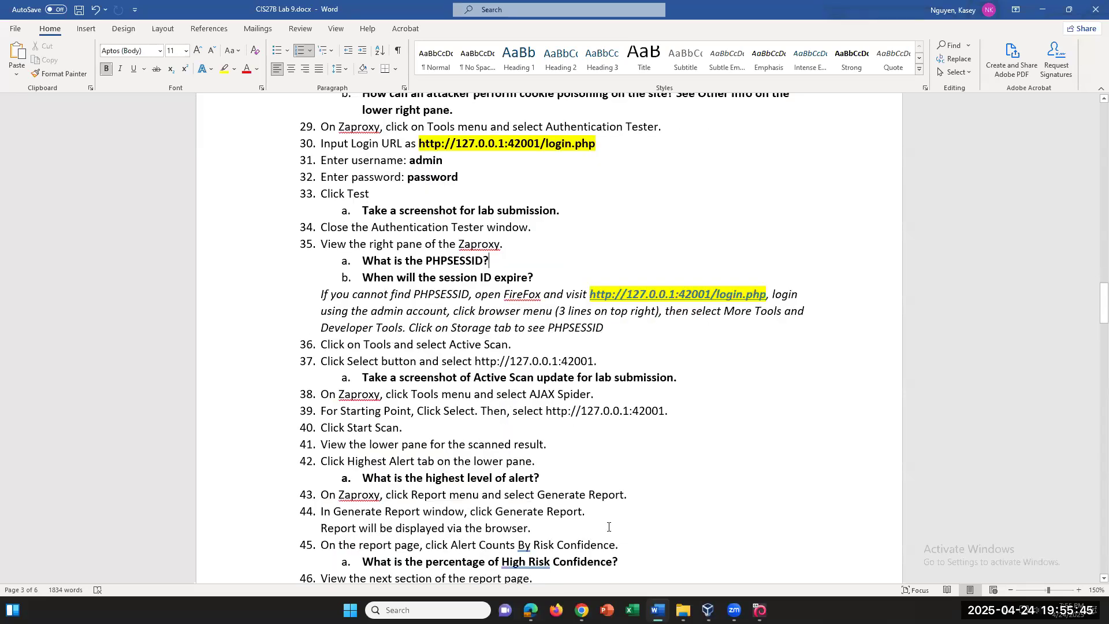
{"action": "left_click", "coordinate": [760, 610]}
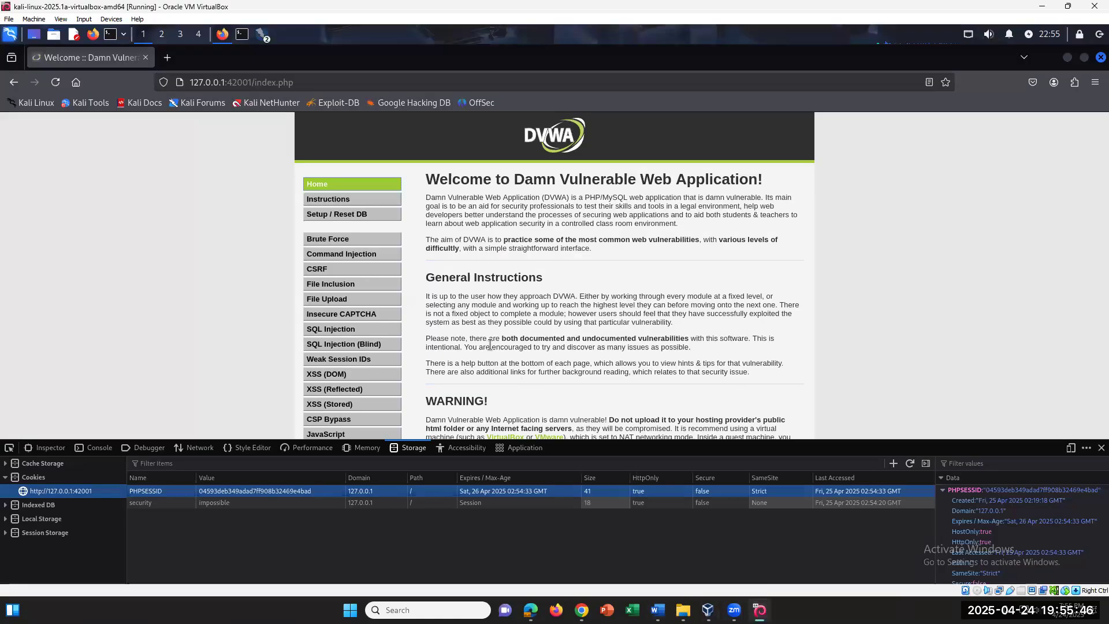
{"action": "right_click", "coordinate": [265, 37]}
{"action": "left_click", "coordinate": [290, 65]}
{"action": "left_click", "coordinate": [742, 488]}
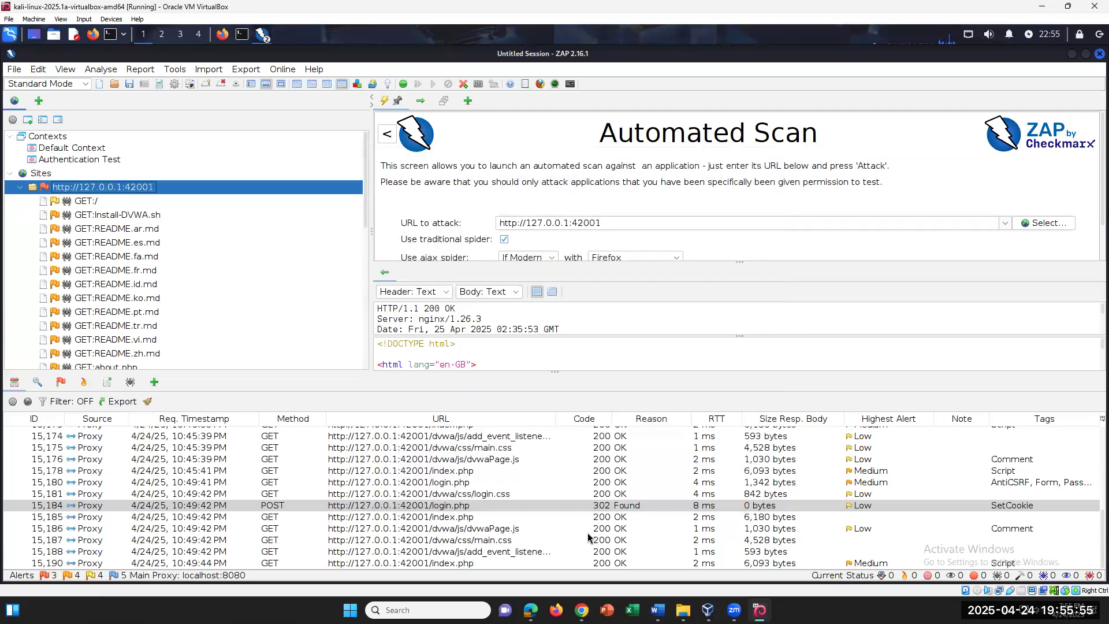
{"action": "left_click", "coordinate": [181, 71]}
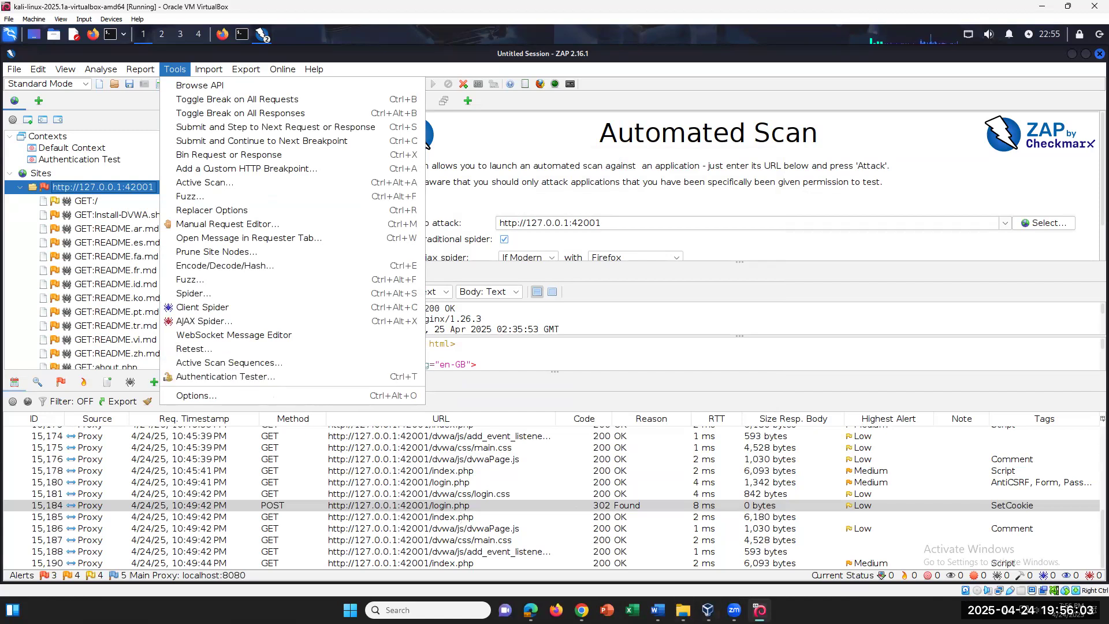
{"action": "left_click", "coordinate": [658, 610]}
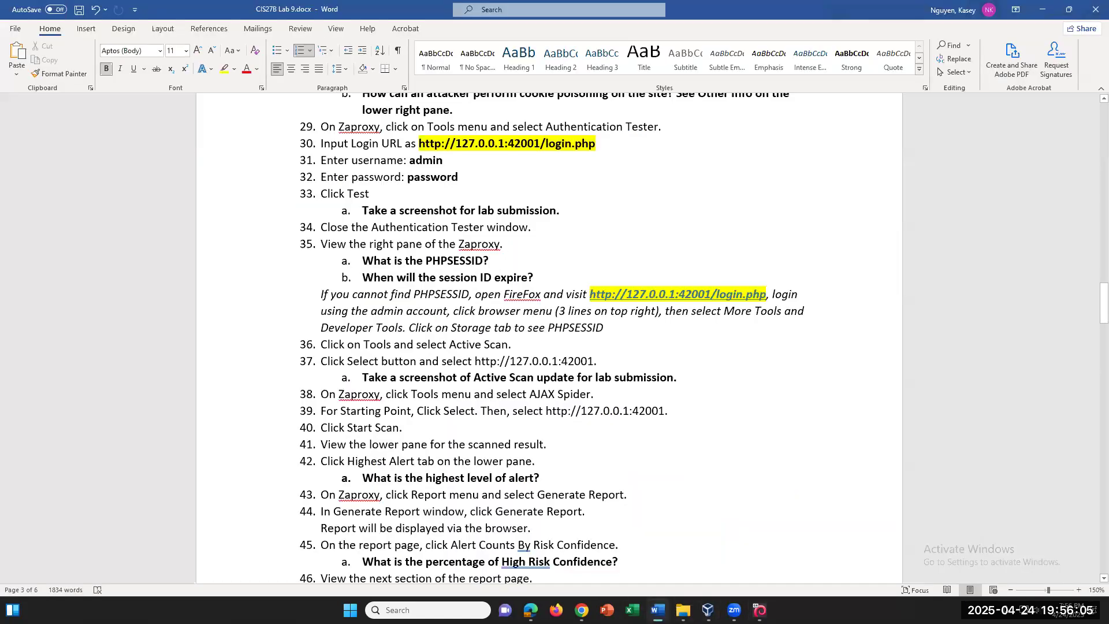
{"action": "key", "text": "alt+Tab"}
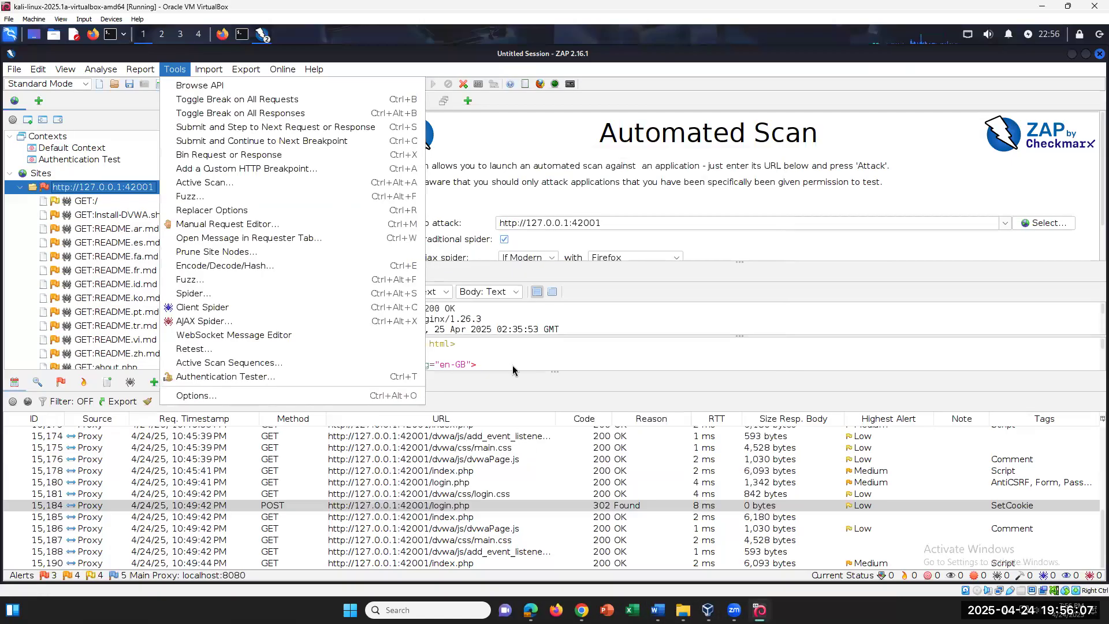
{"action": "left_click", "coordinate": [311, 183]}
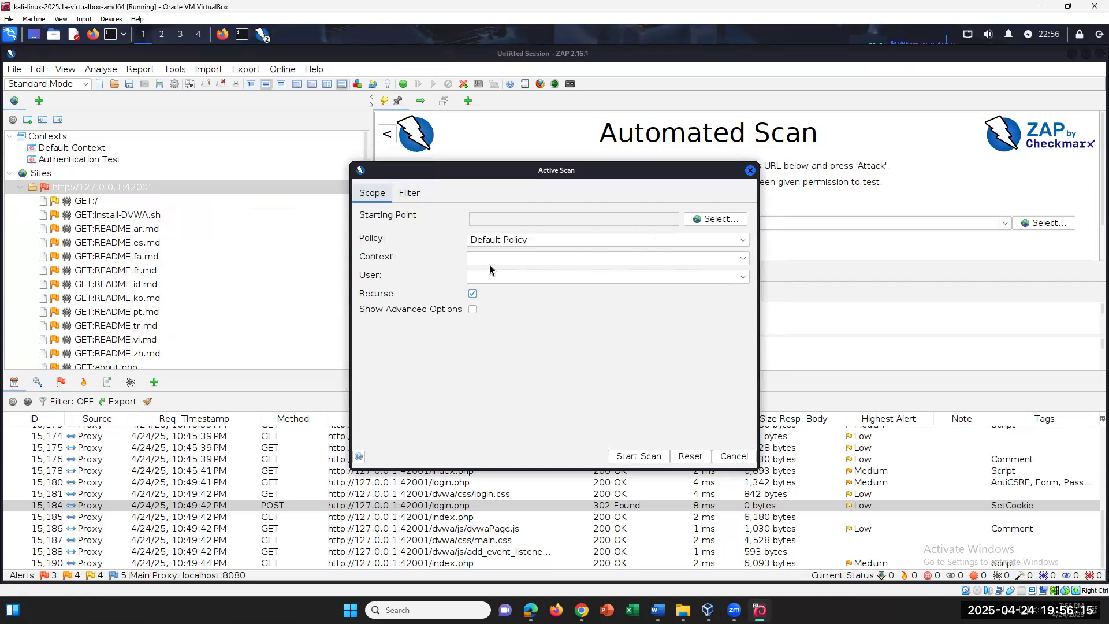
{"action": "left_click", "coordinate": [510, 259]}
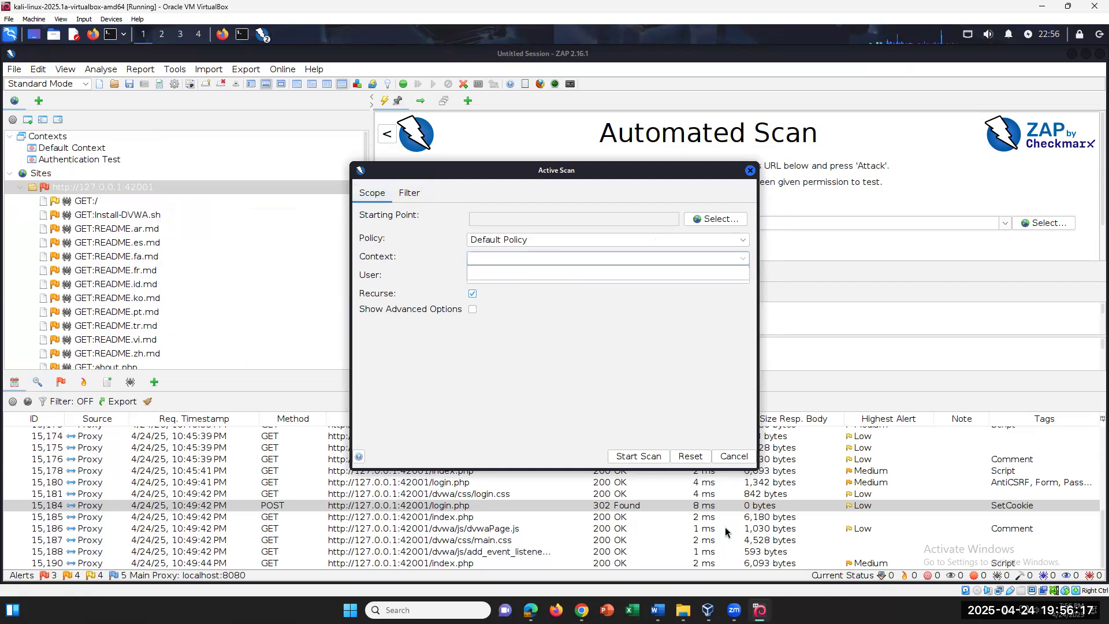
{"action": "key", "text": "alt+Tab"}
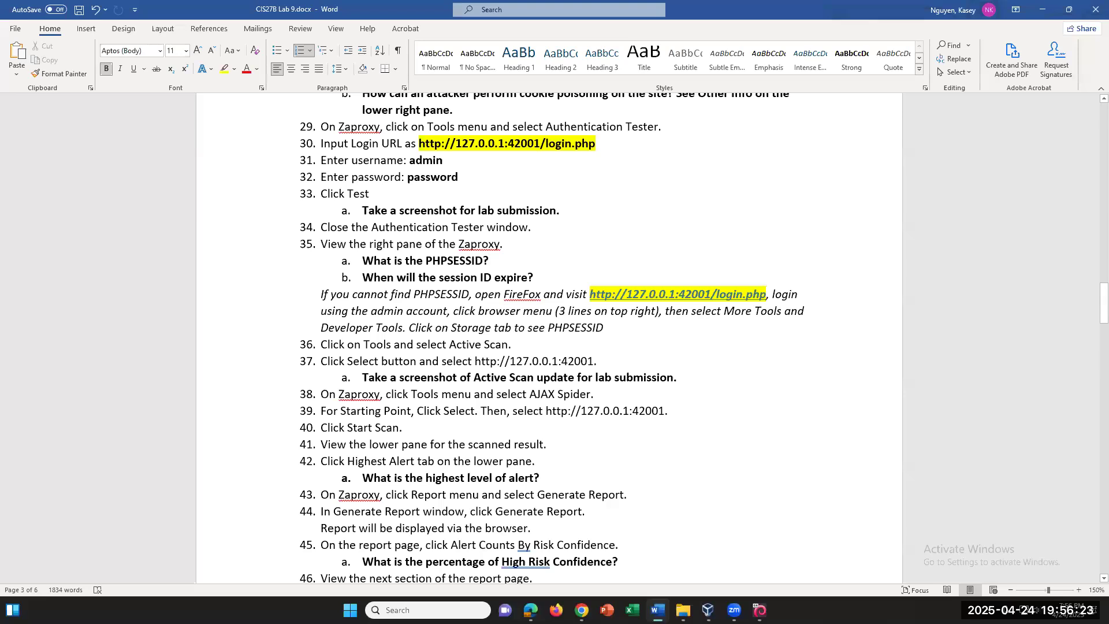
{"action": "key", "text": "alt+Tab"}
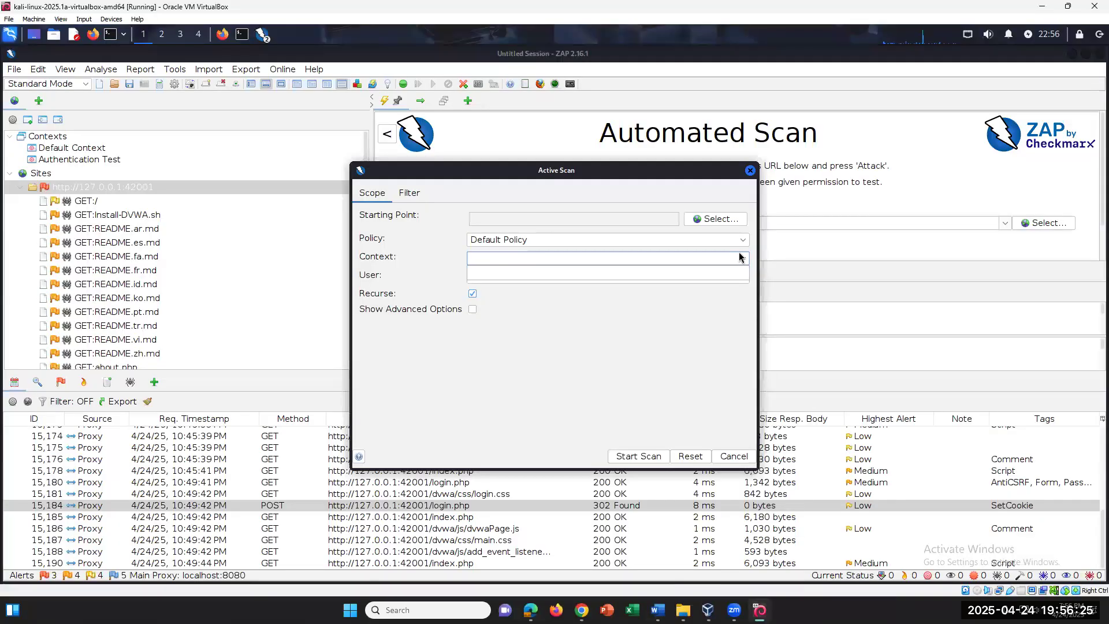
{"action": "left_click", "coordinate": [726, 223]}
{"action": "double_click", "coordinate": [508, 256]}
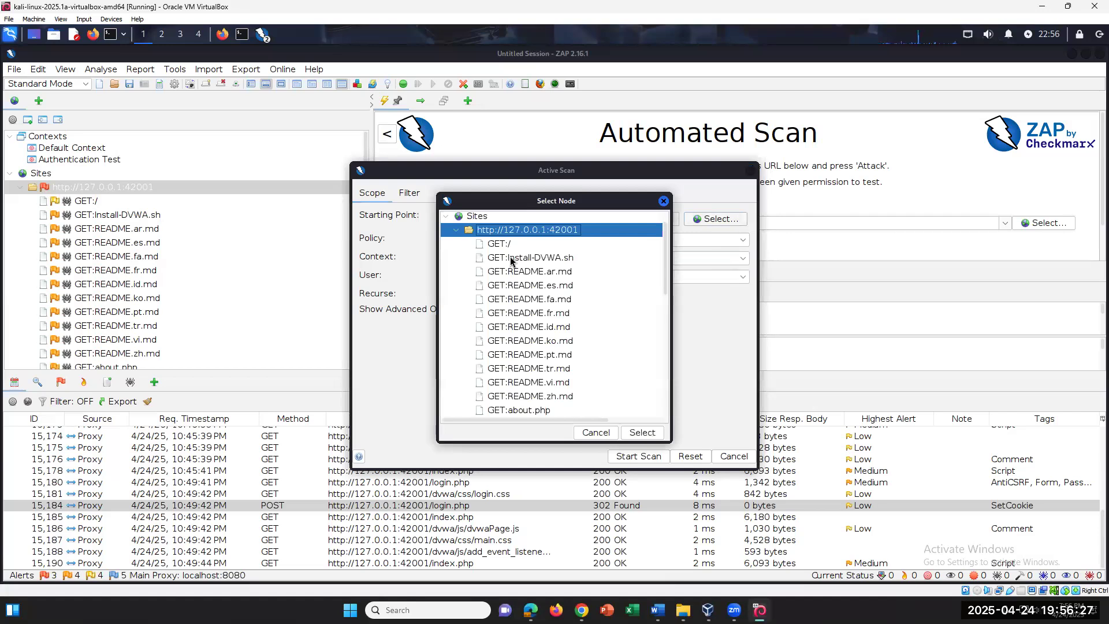
{"action": "left_click", "coordinate": [456, 231]}
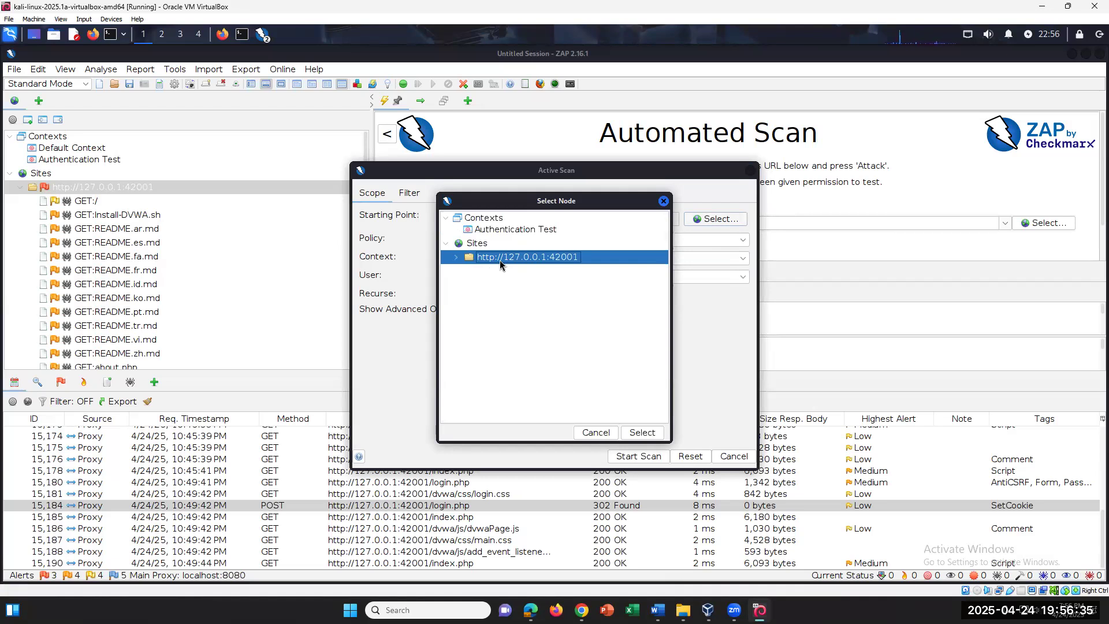
{"action": "left_click", "coordinate": [641, 435]}
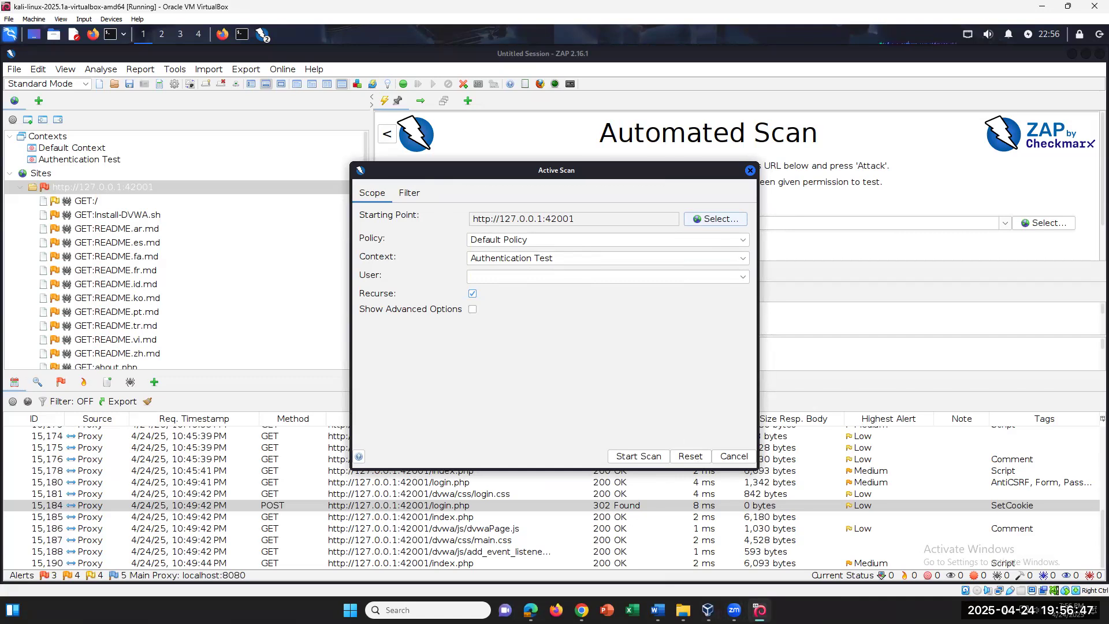
Review the User dropdown, then start the Default Policy active scan
{"action": "left_click", "coordinate": [658, 610]}
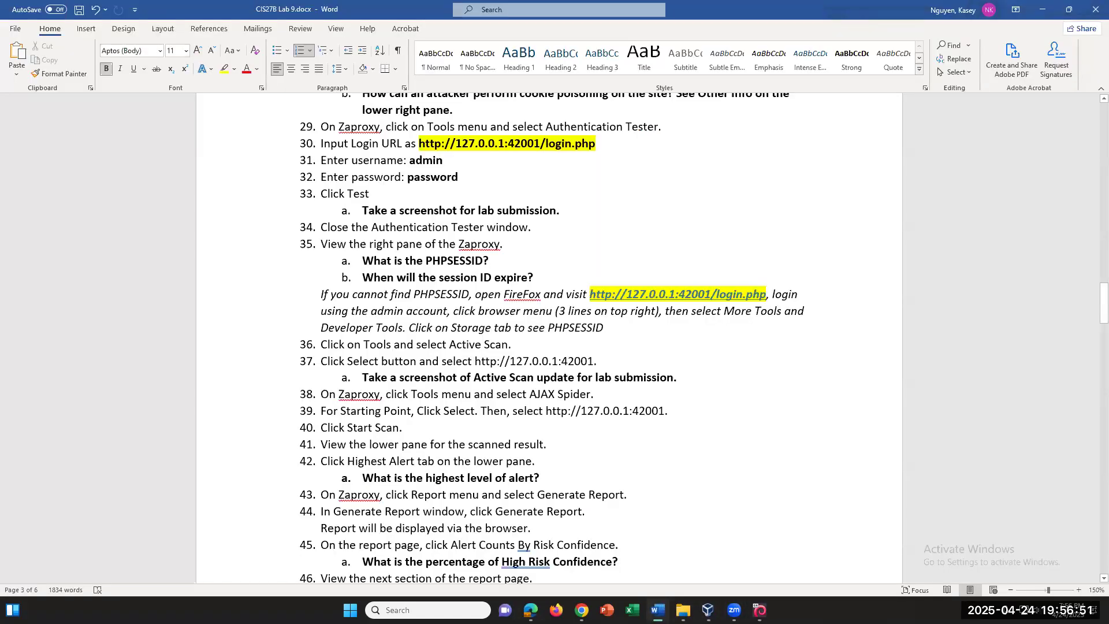
{"action": "left_click", "coordinate": [659, 606]}
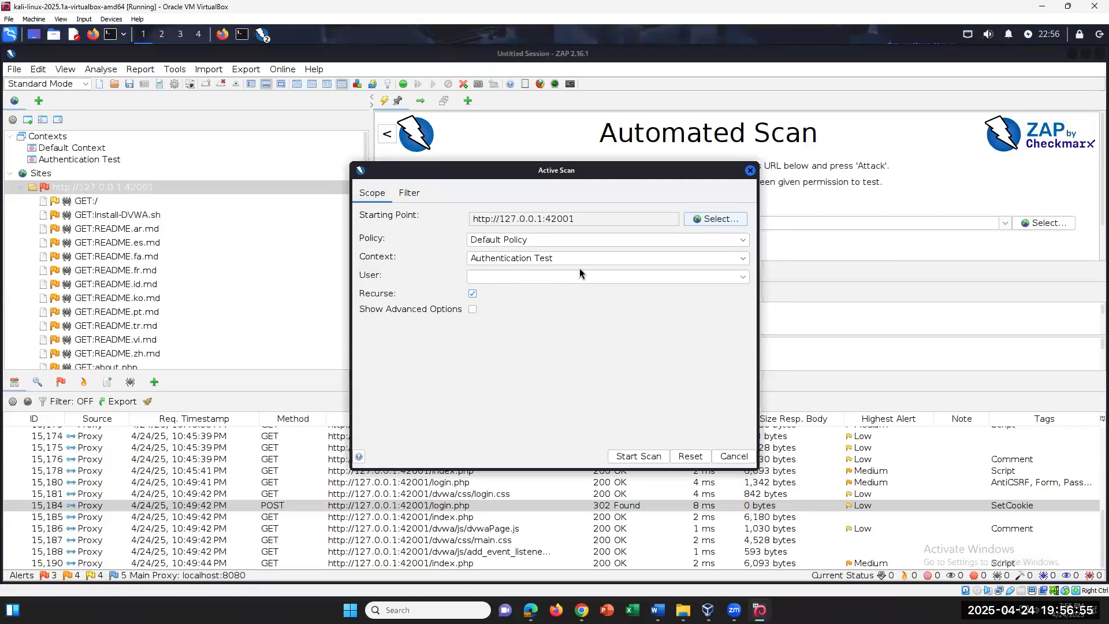
{"action": "left_click", "coordinate": [557, 277]}
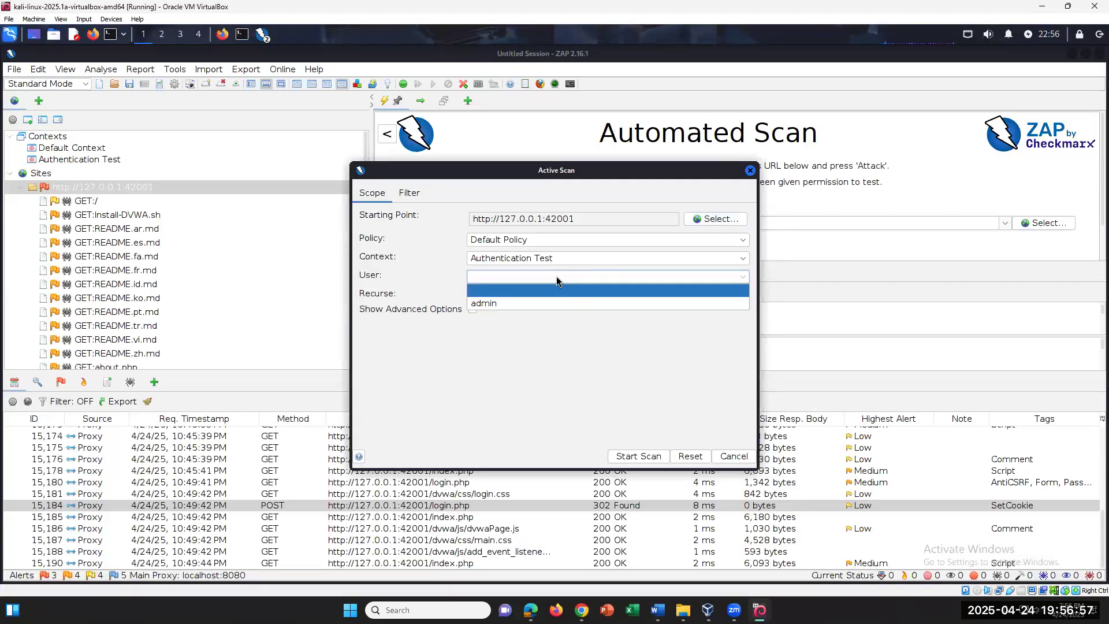
{"action": "left_click", "coordinate": [557, 279]}
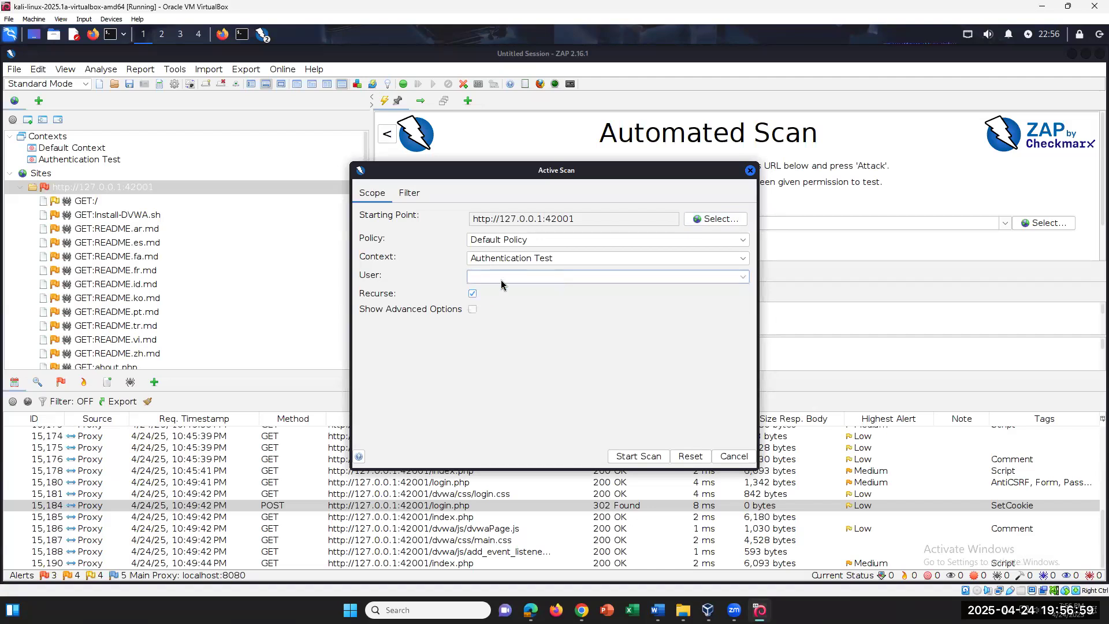
{"action": "left_click", "coordinate": [501, 280]}
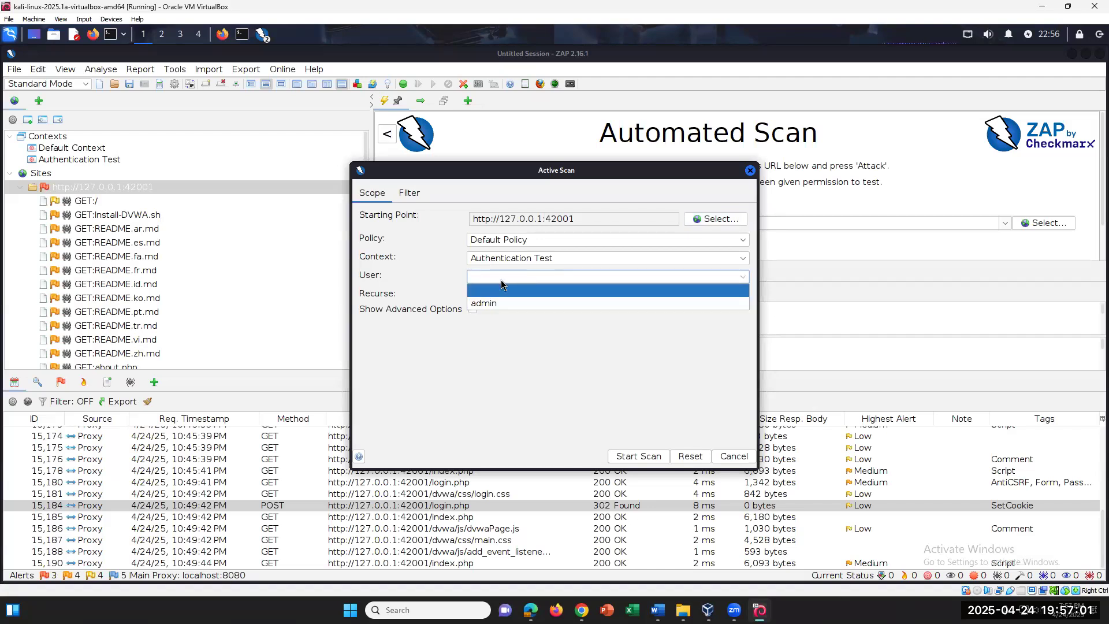
{"action": "left_click", "coordinate": [501, 281]}
{"action": "left_click", "coordinate": [659, 457]}
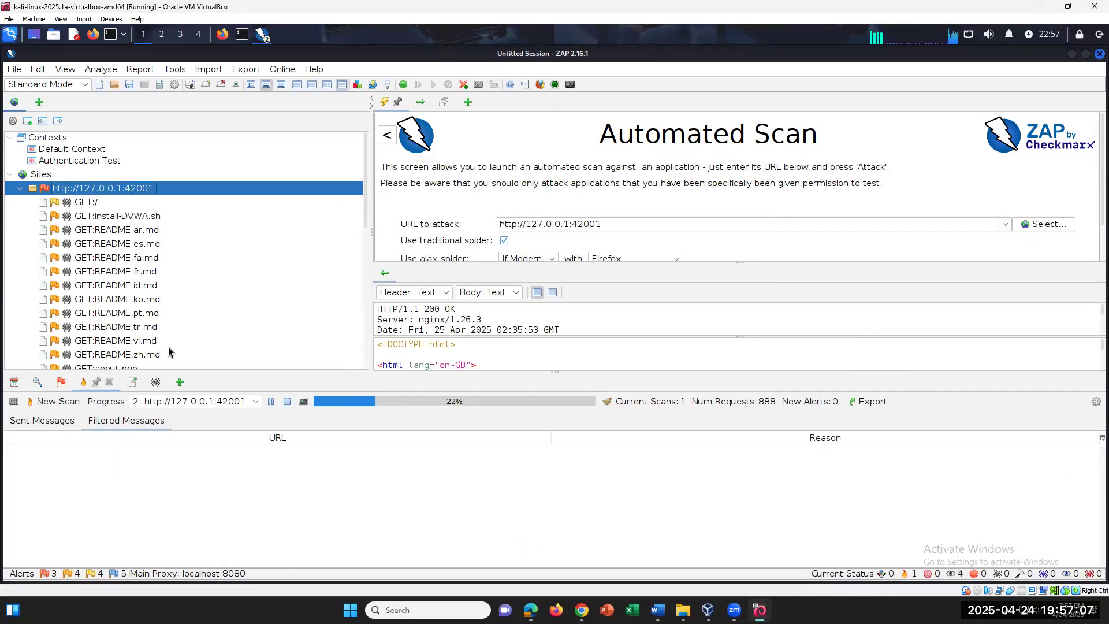
Try ZAP's layout options, settling on Response beside Automated Scan with history below
{"action": "left_click", "coordinate": [266, 84]}
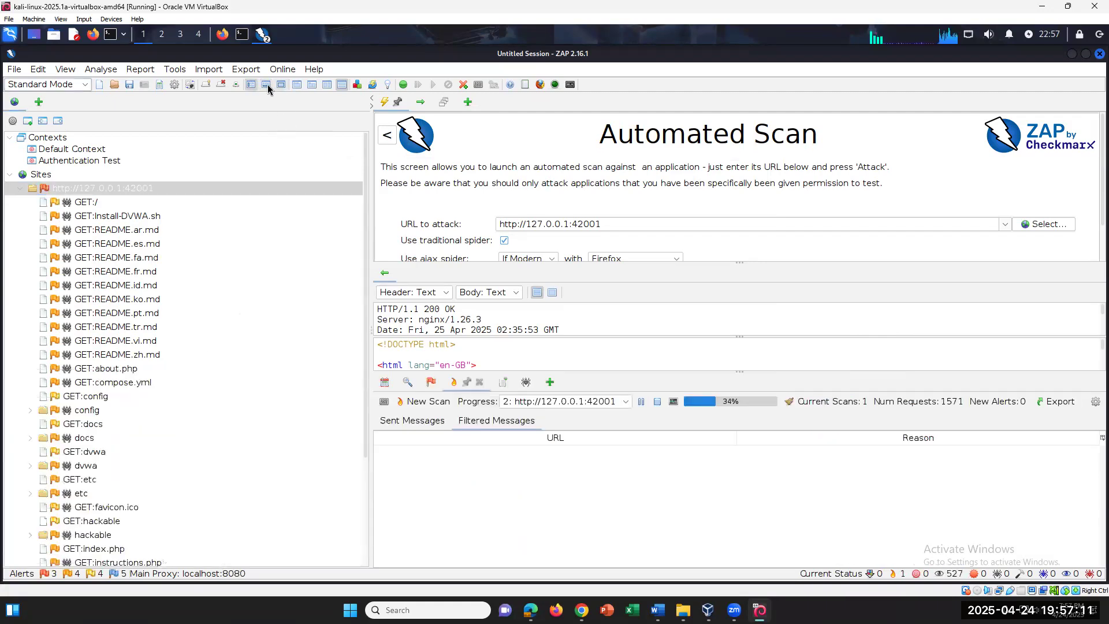
{"action": "left_click", "coordinate": [281, 84]}
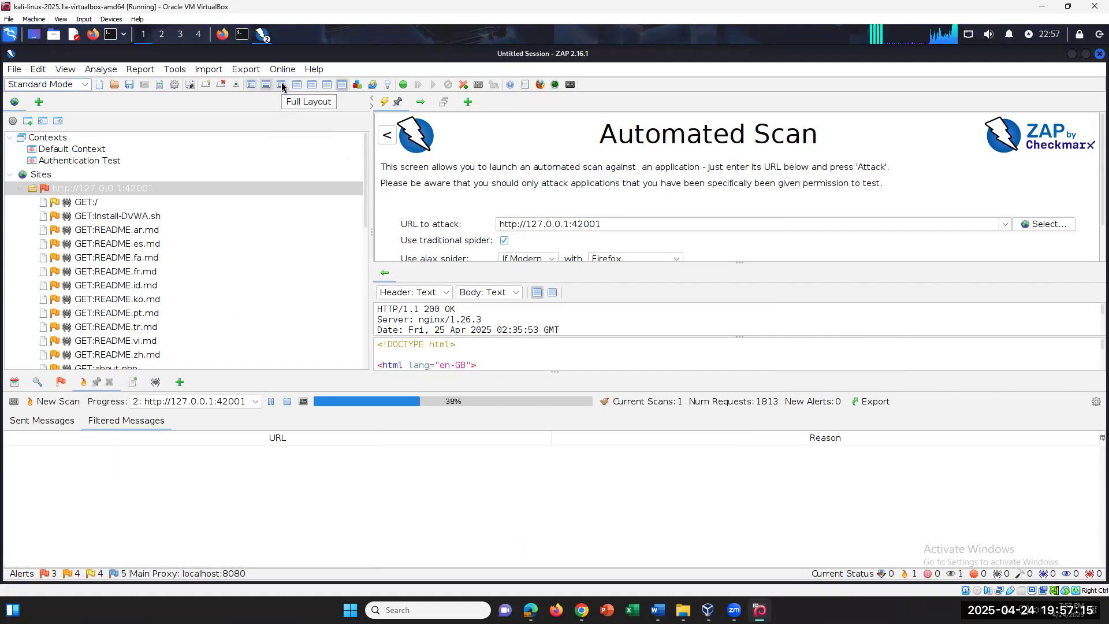
{"action": "left_click", "coordinate": [248, 88]}
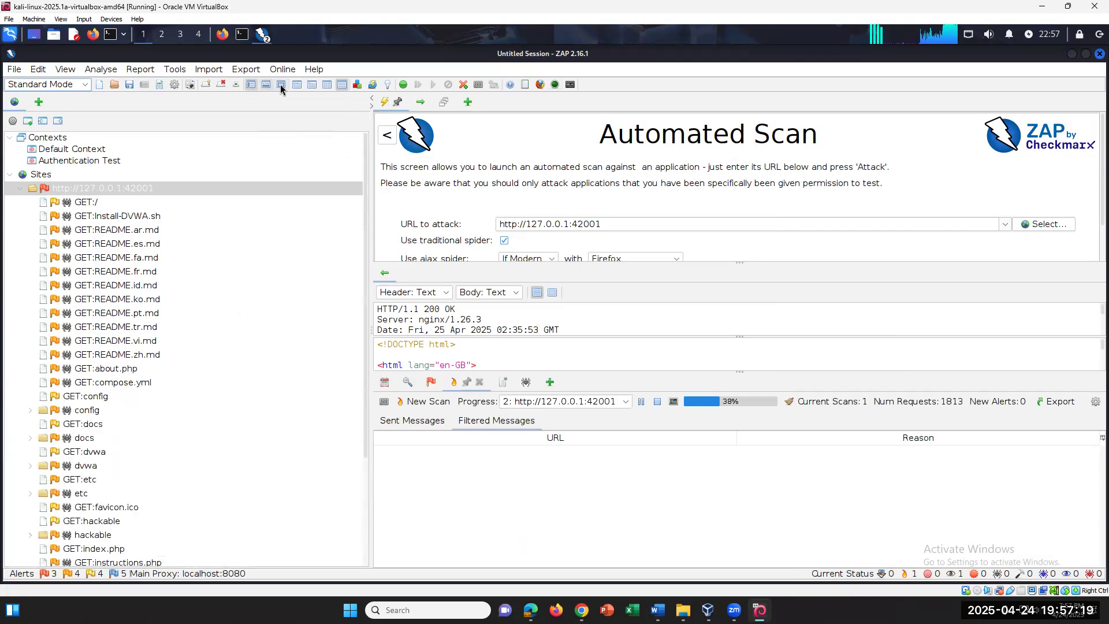
{"action": "left_click", "coordinate": [266, 85]}
{"action": "left_click", "coordinate": [284, 85]}
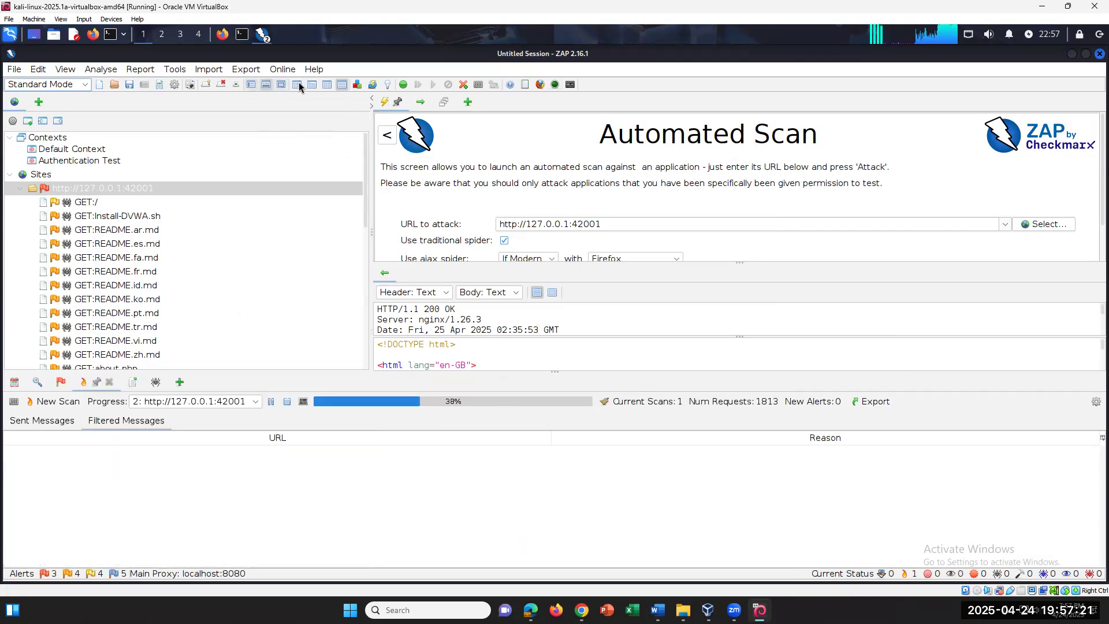
{"action": "left_click", "coordinate": [297, 85]}
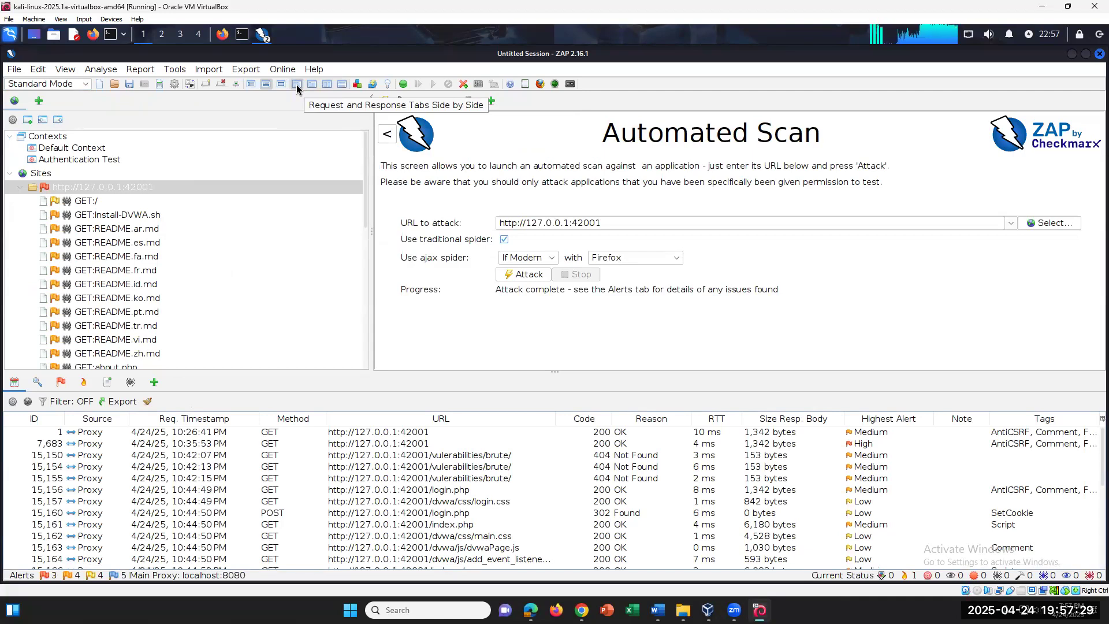
{"action": "left_click", "coordinate": [310, 84]}
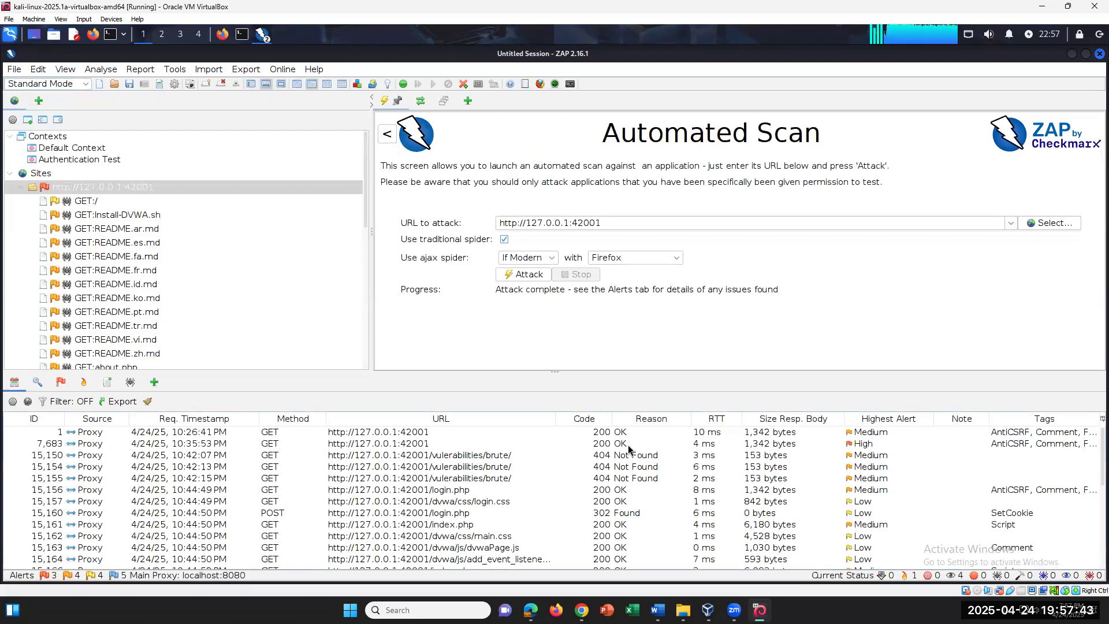
{"action": "left_click", "coordinate": [327, 85]}
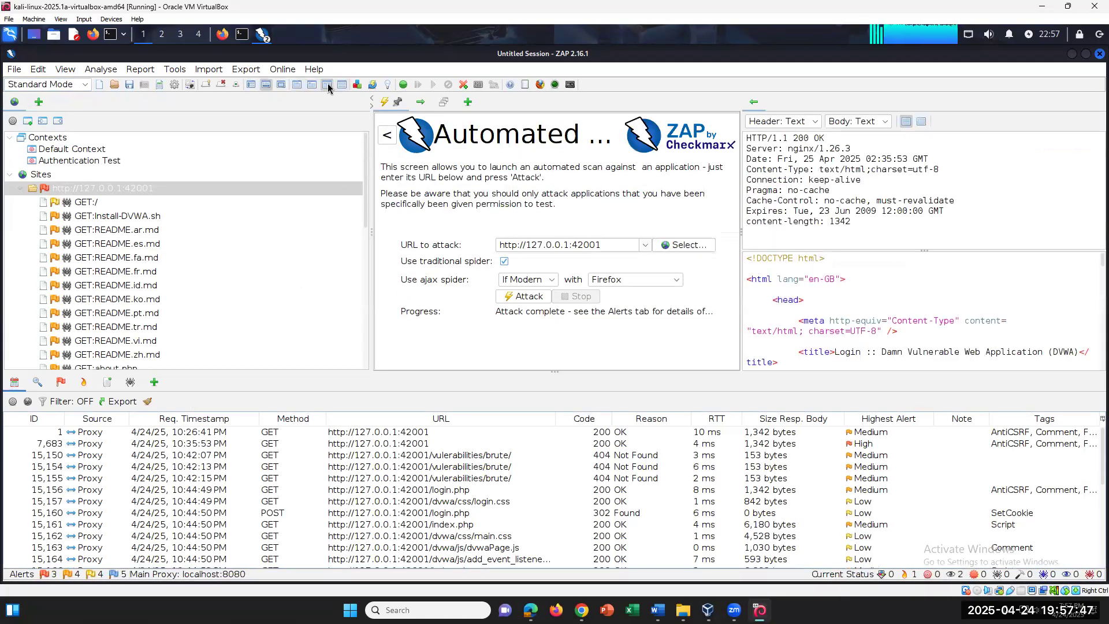
{"action": "left_click", "coordinate": [658, 610]}
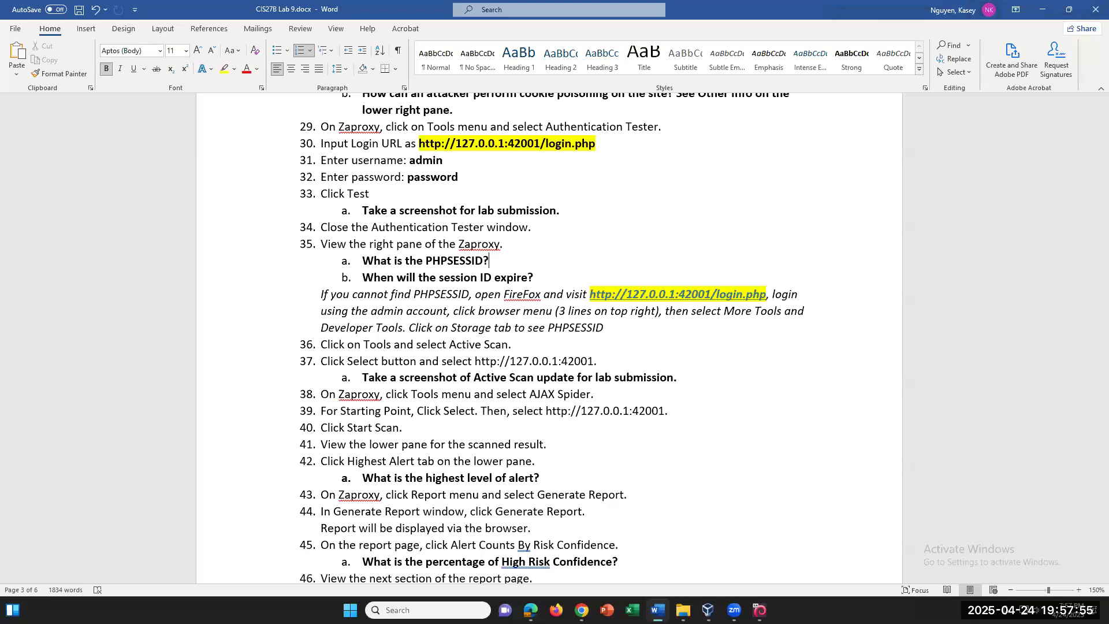
{"action": "left_click", "coordinate": [759, 610]}
{"action": "left_click", "coordinate": [658, 610]}
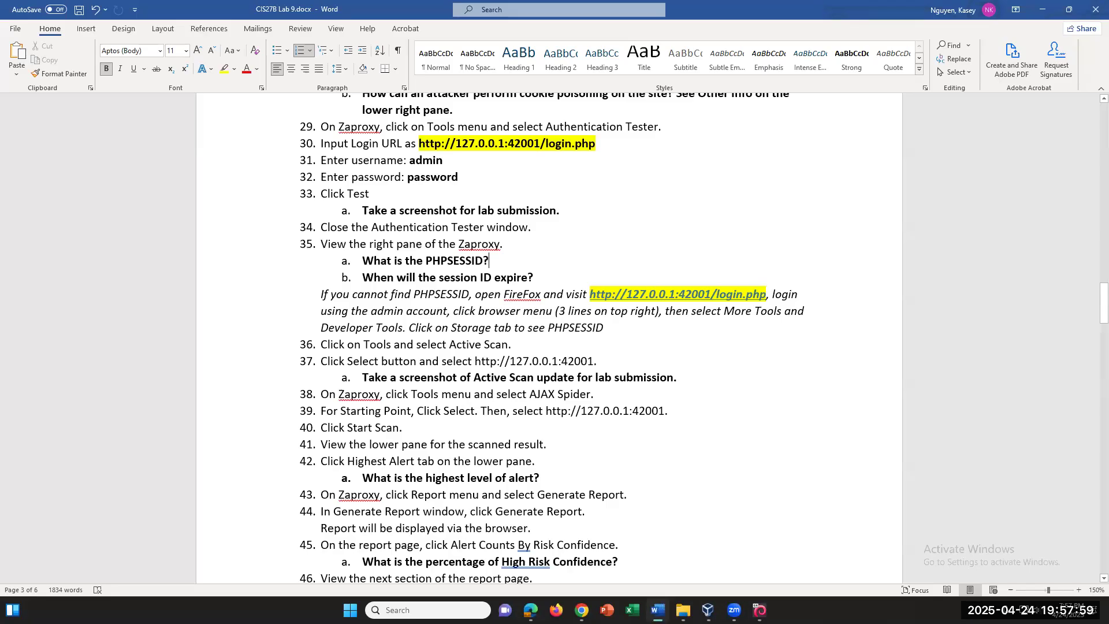
{"action": "left_click", "coordinate": [760, 610]}
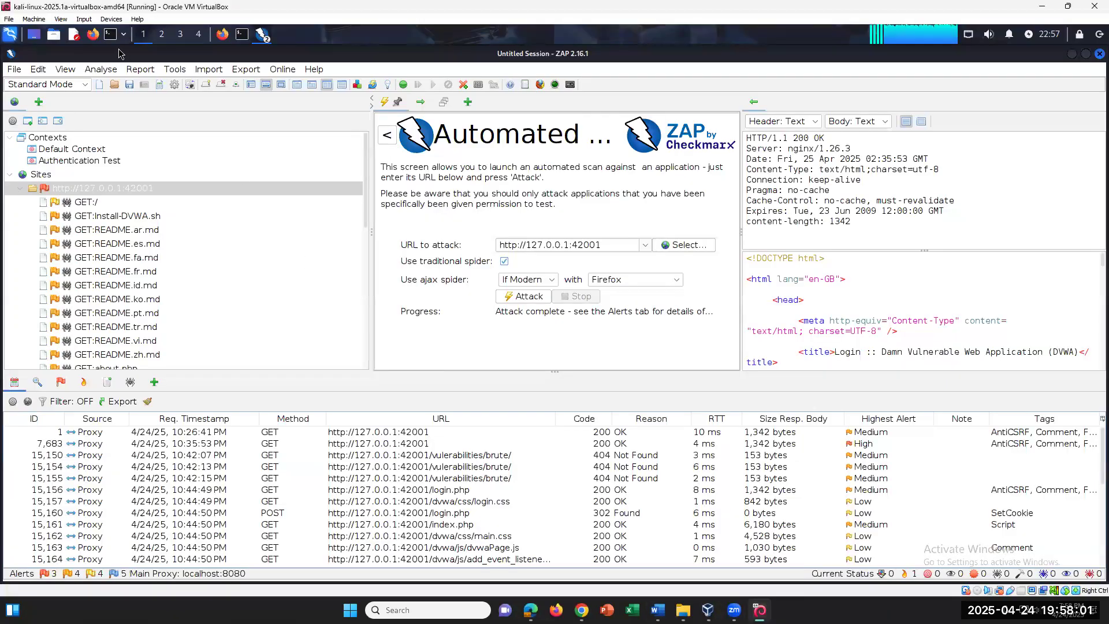
{"action": "left_click", "coordinate": [175, 69]}
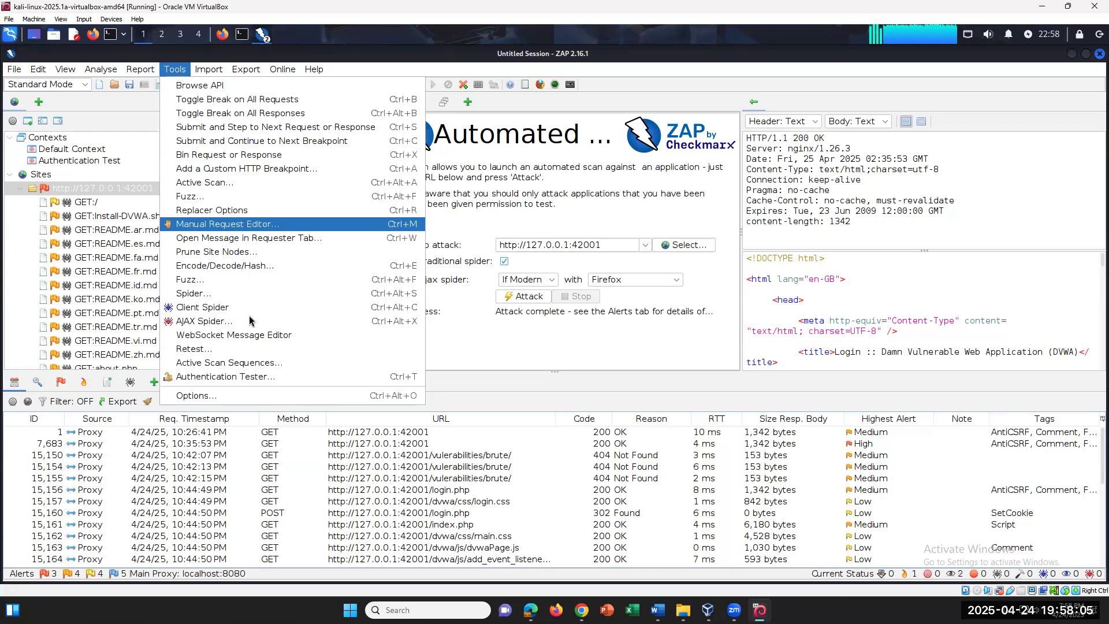
{"action": "left_click", "coordinate": [348, 325]}
{"action": "left_click", "coordinate": [700, 219]}
{"action": "double_click", "coordinate": [559, 257]}
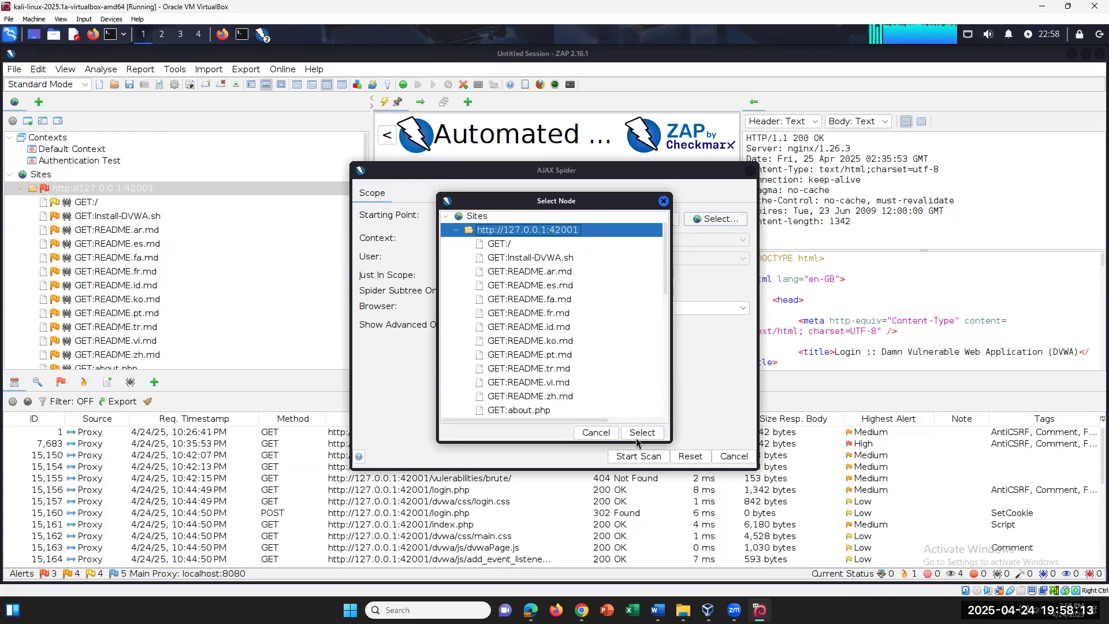
{"action": "left_click", "coordinate": [642, 441]}
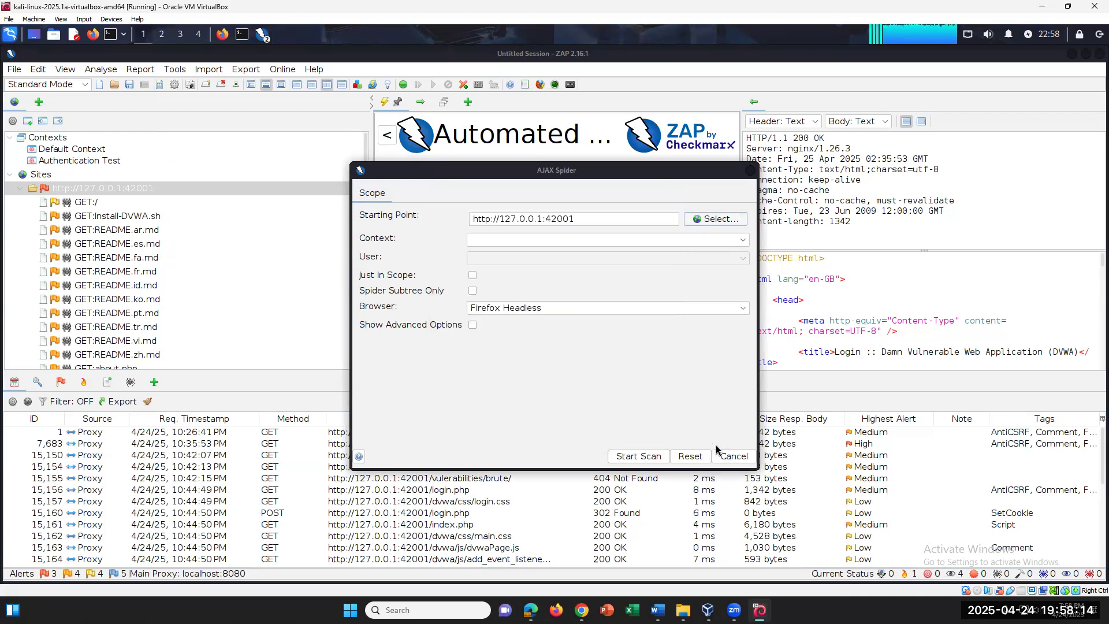
{"action": "left_click", "coordinate": [649, 456]}
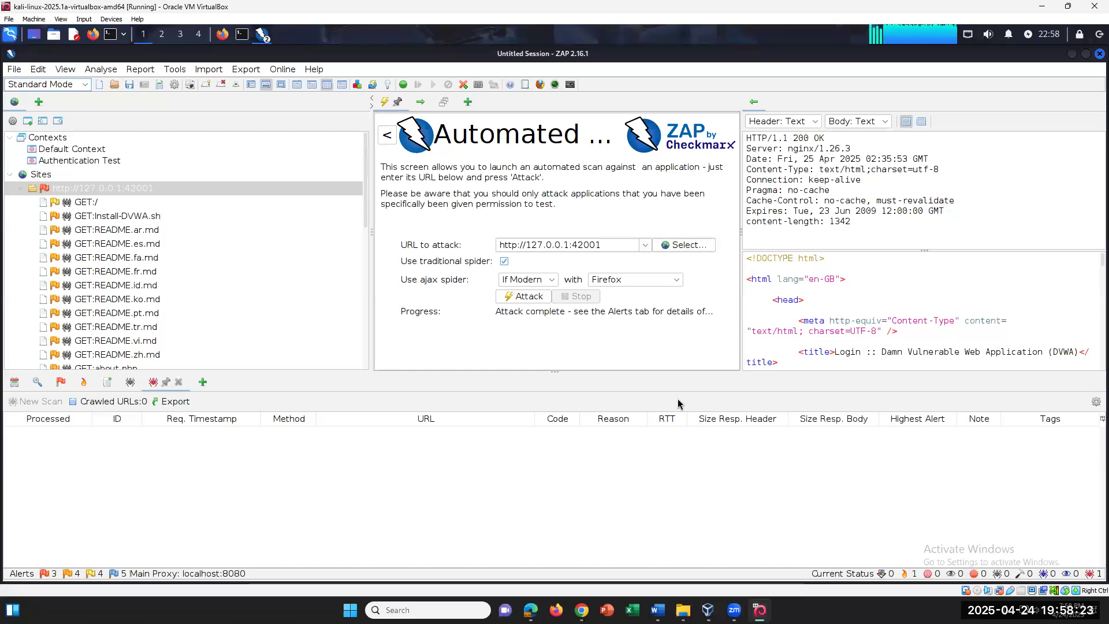
{"action": "left_click", "coordinate": [658, 609]}
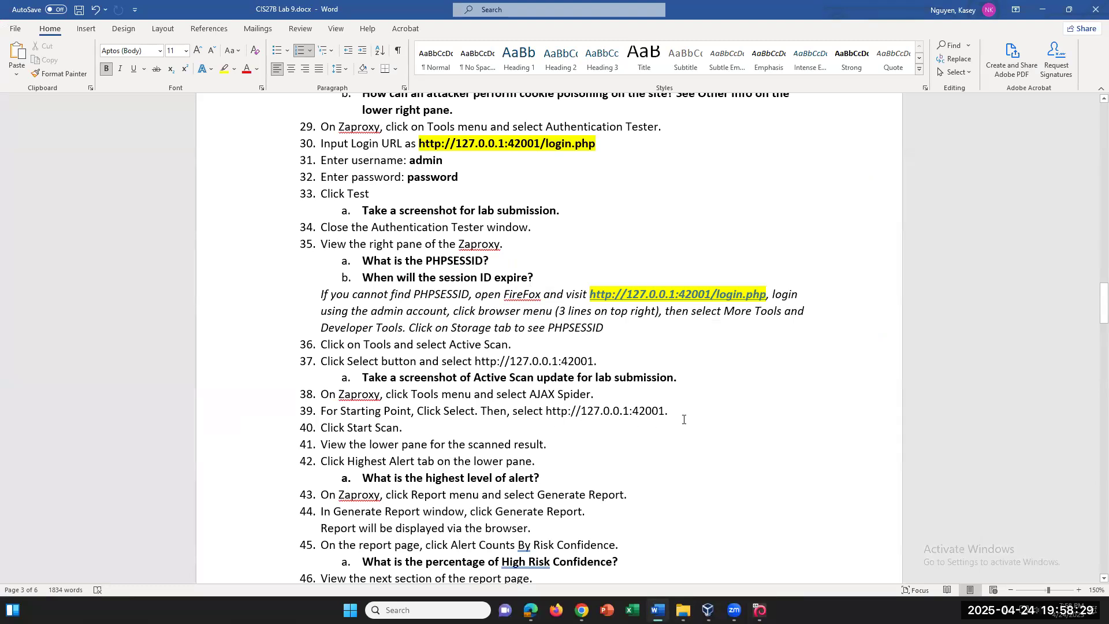
Read steps 41–42 in the lab document, highlighting the lines about viewing results and alerts
{"action": "left_click", "coordinate": [542, 462]}
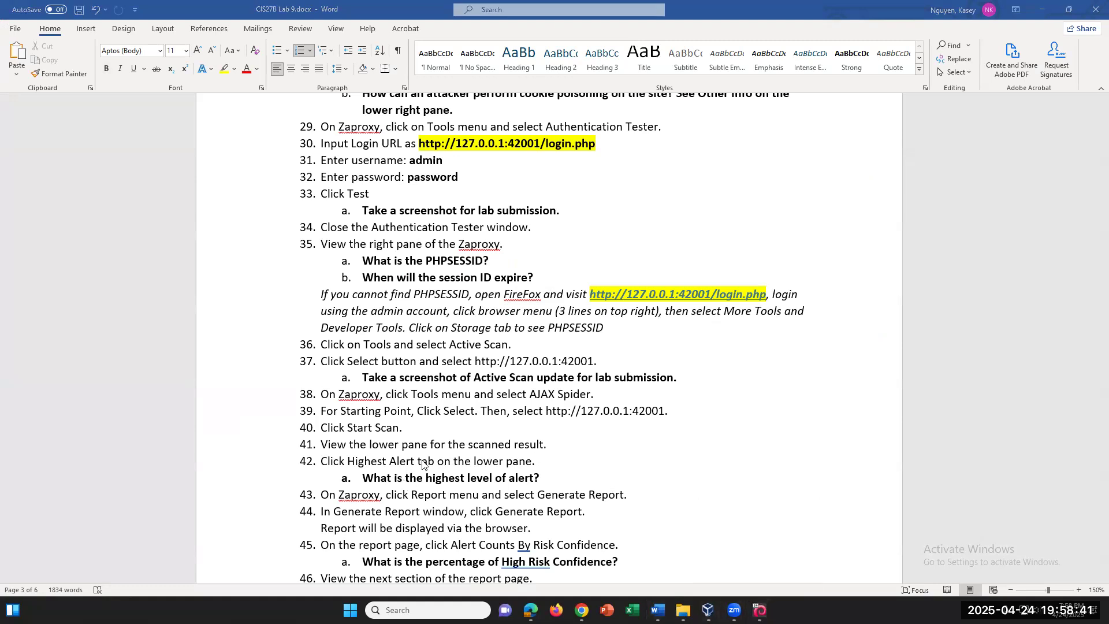
{"action": "left_click", "coordinate": [350, 460]}
{"action": "left_click_drag", "start_coordinate": [356, 458], "coordinate": [453, 444]}
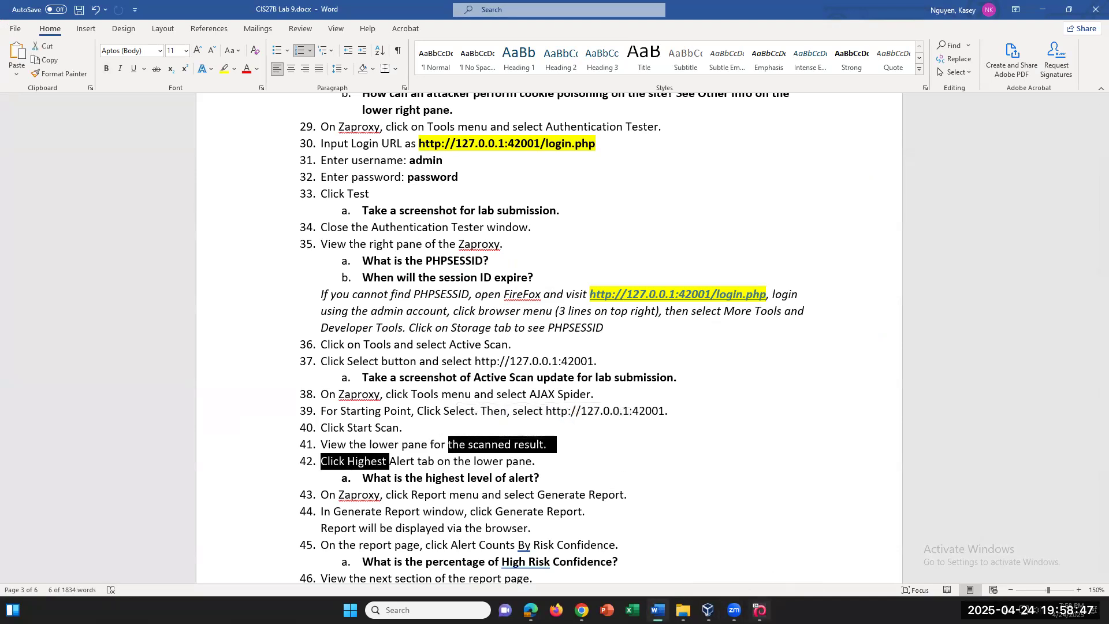
{"action": "left_click", "coordinate": [609, 466]}
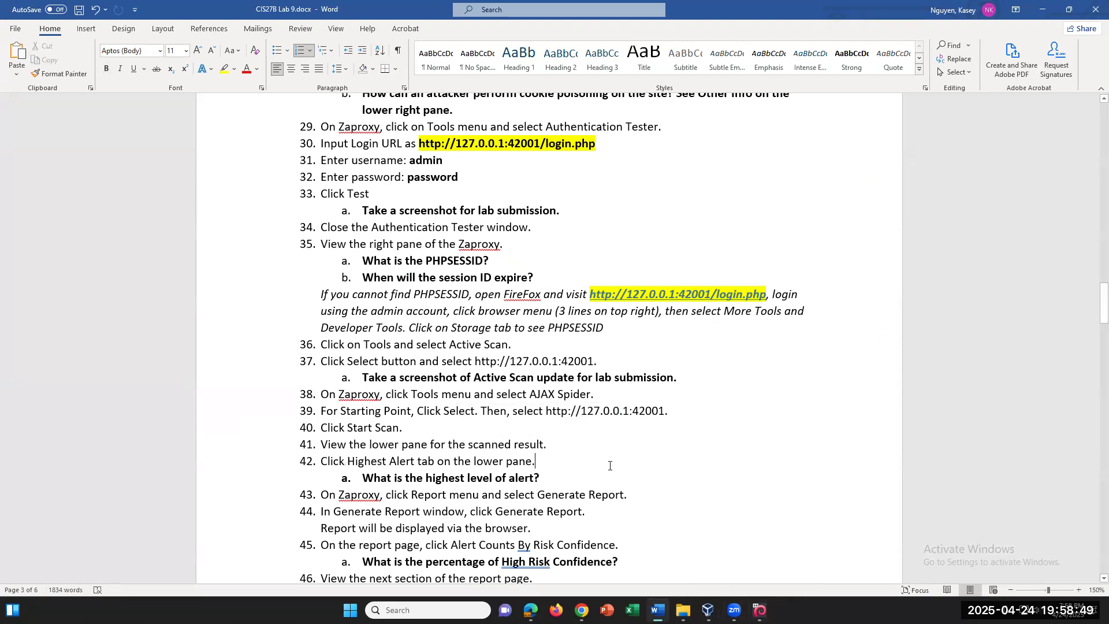
Scroll down to page 4 to show Part C's SQLMap steps 49–54 and Part D on BeEF
{"action": "scroll", "coordinate": [609, 465], "scroll_direction": "down", "scroll_amount": 4}
{"action": "scroll", "coordinate": [609, 466], "scroll_direction": "down", "scroll_amount": 1}
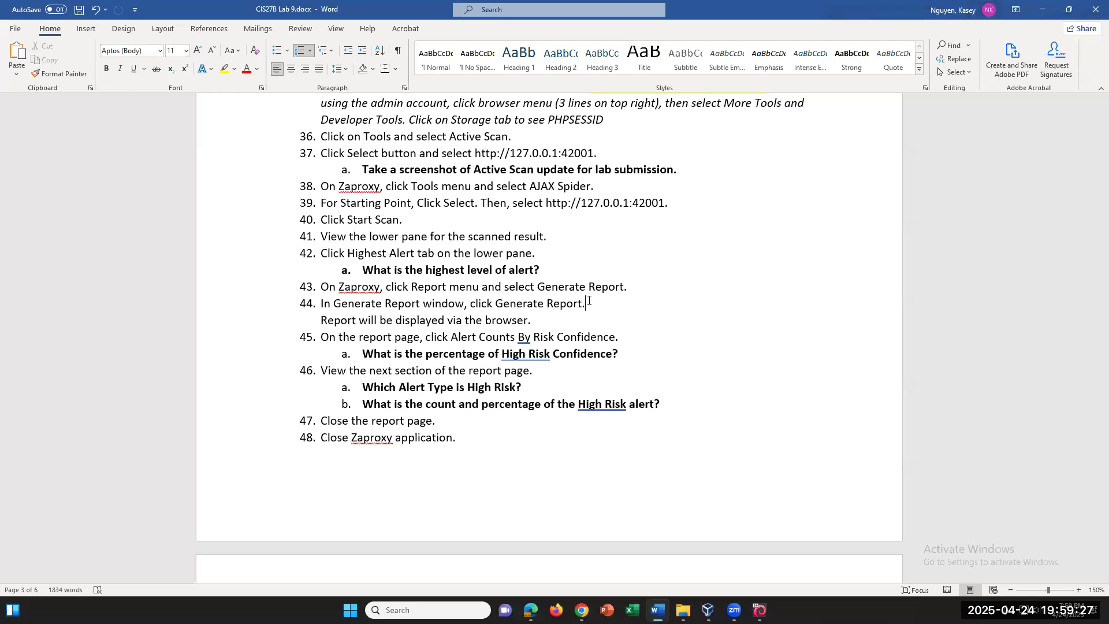
{"action": "left_click", "coordinate": [737, 606]}
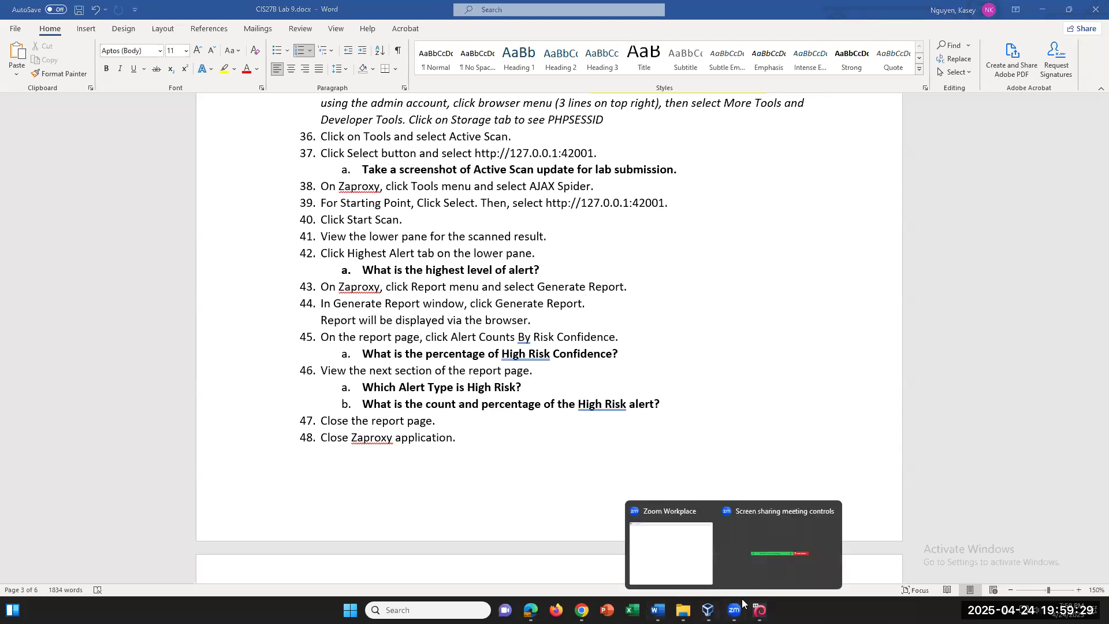
{"action": "left_click", "coordinate": [557, 426]}
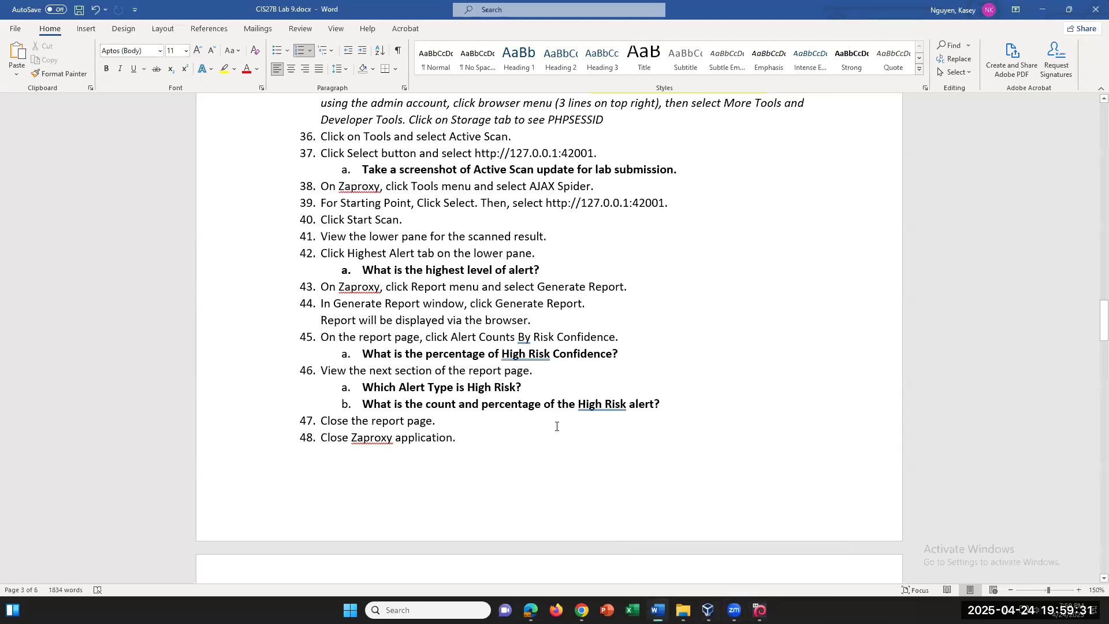
{"action": "scroll", "coordinate": [557, 427], "scroll_direction": "down", "scroll_amount": 2}
{"action": "scroll", "coordinate": [557, 430], "scroll_direction": "down", "scroll_amount": 4}
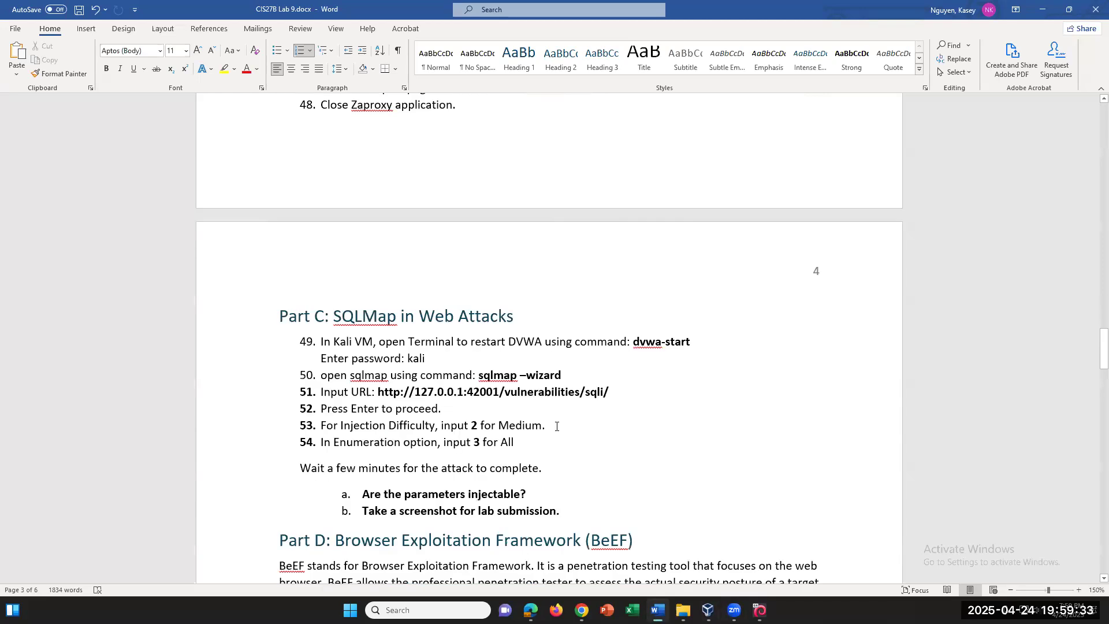
{"action": "scroll", "coordinate": [557, 426], "scroll_direction": "down", "scroll_amount": 1}
{"action": "scroll", "coordinate": [557, 426], "scroll_direction": "up", "scroll_amount": 2}
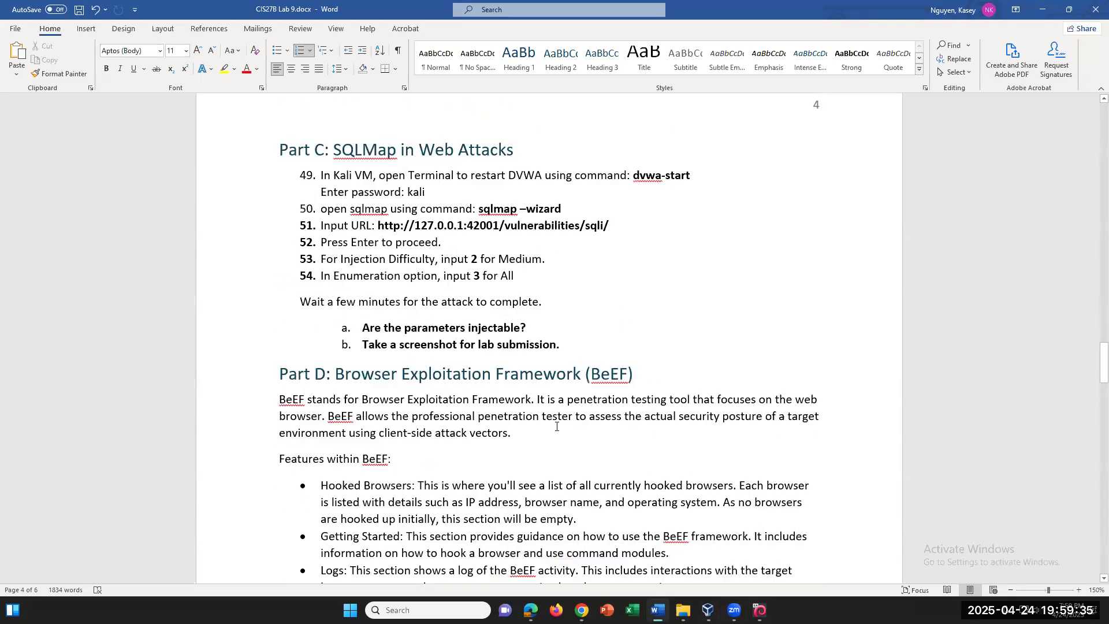
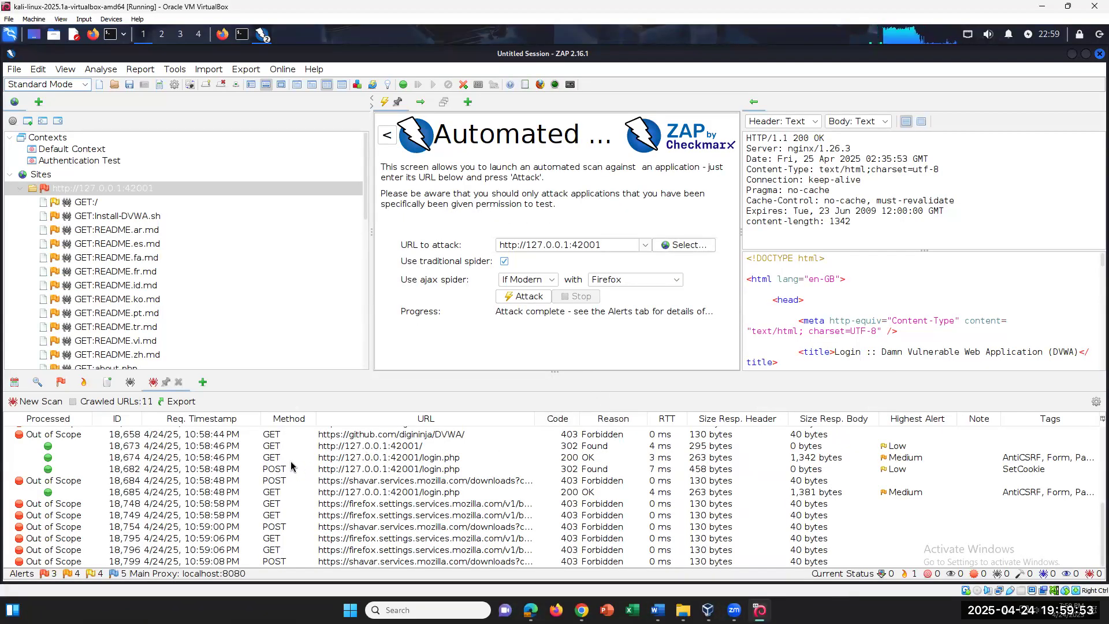
View the first out-of-scope request's 403 response, then check the History, Alerts and Active Scan tabs
{"action": "scroll", "coordinate": [291, 465], "scroll_direction": "up", "scroll_amount": 4}
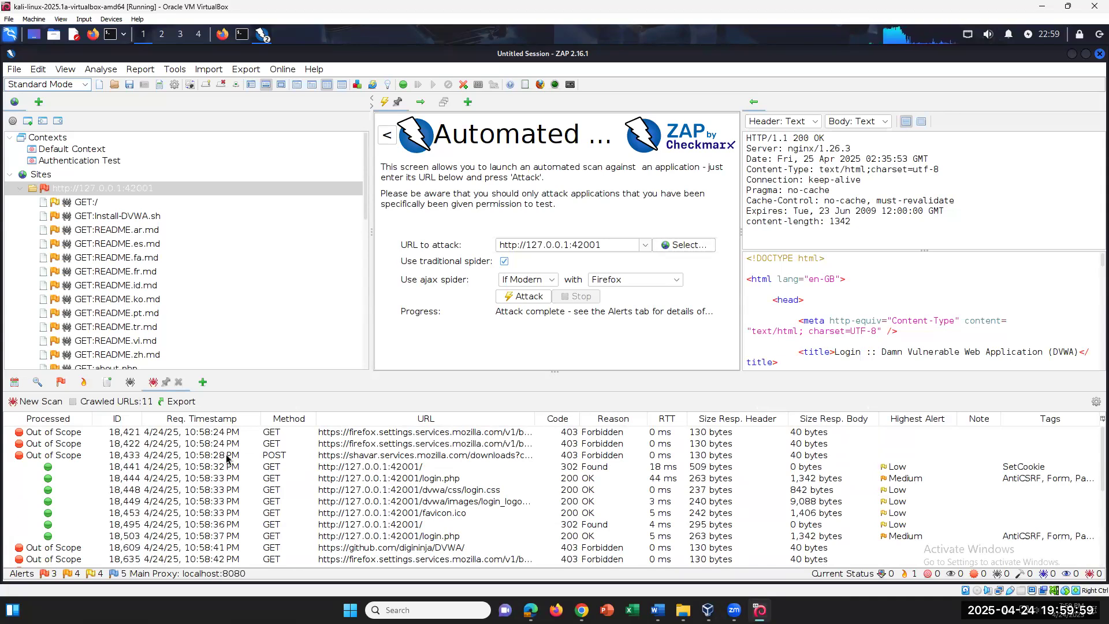
{"action": "left_click", "coordinate": [145, 434]}
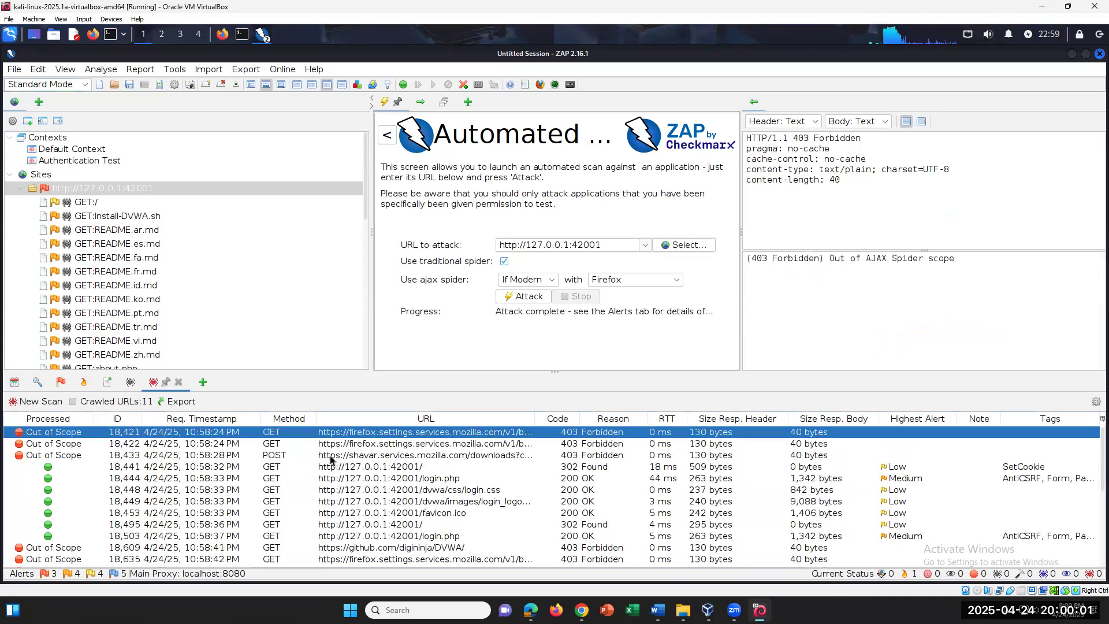
{"action": "left_click", "coordinate": [15, 384]}
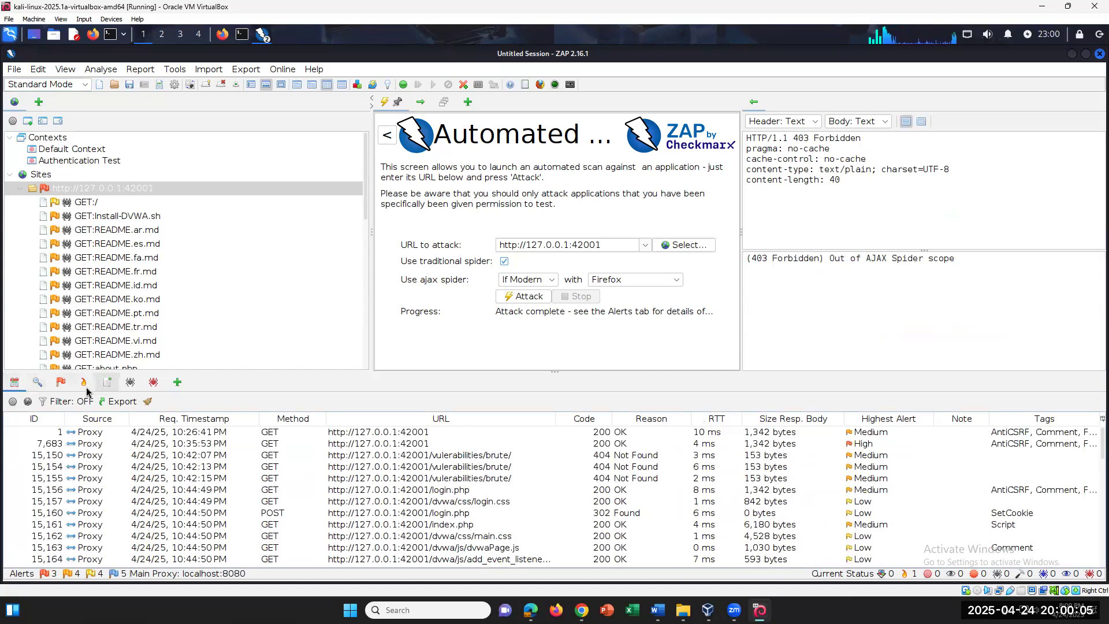
{"action": "left_click", "coordinate": [62, 384]}
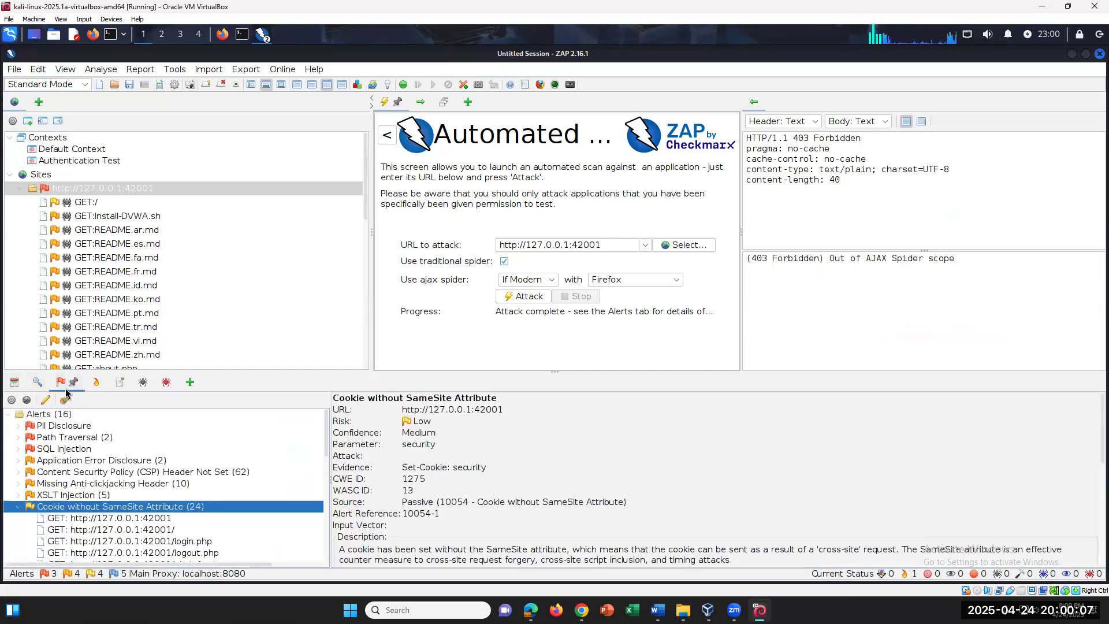
{"action": "left_click", "coordinate": [94, 383]}
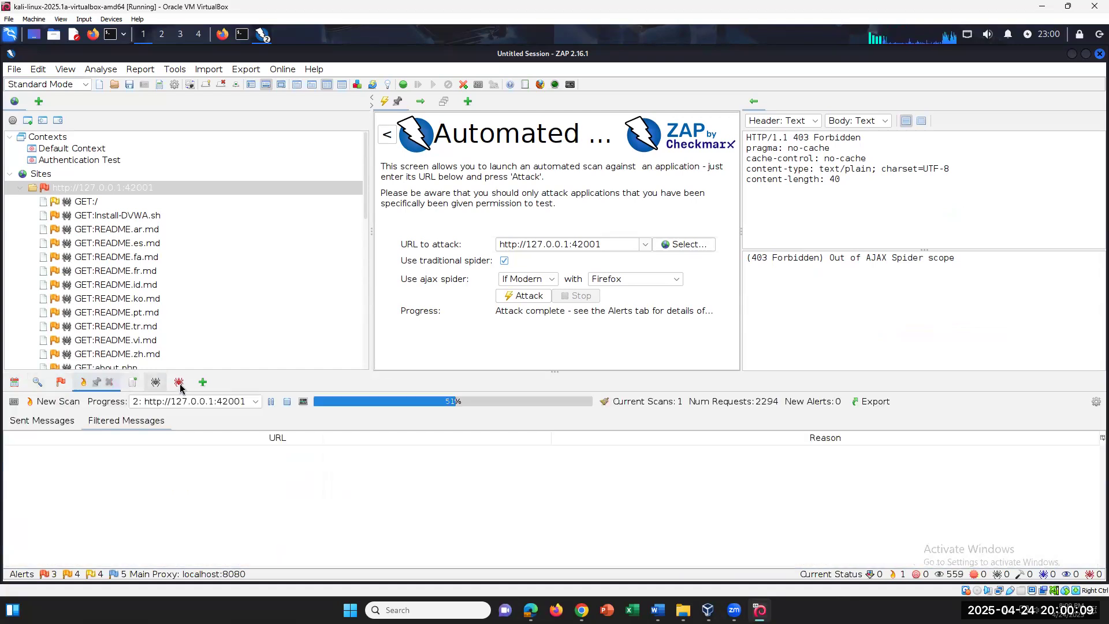
{"action": "left_click", "coordinate": [165, 383]}
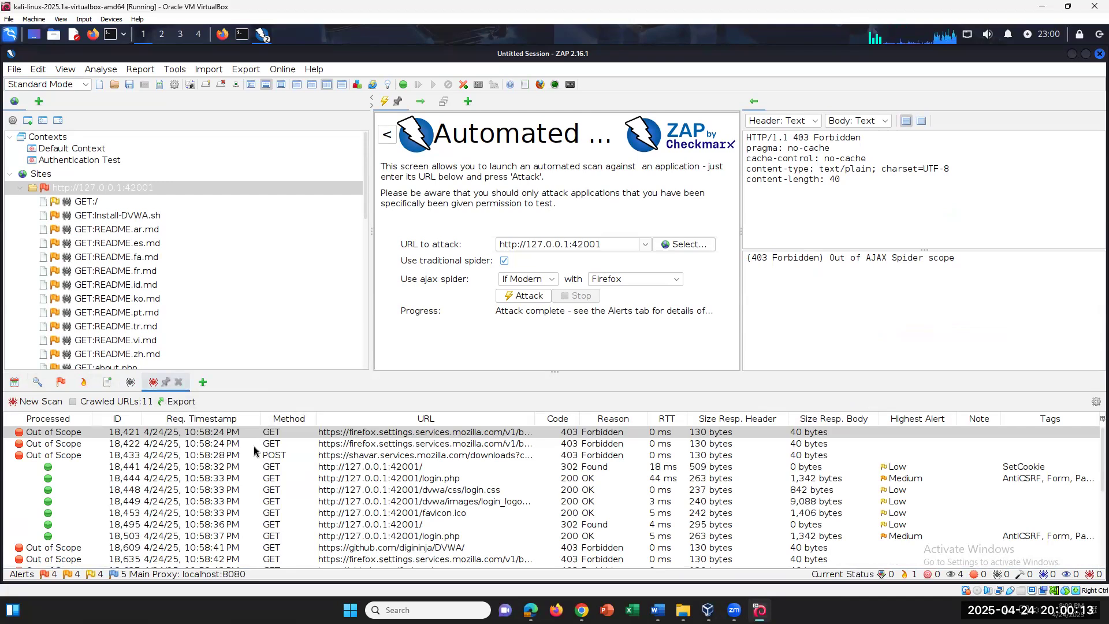
Sort the AJAX Spider results by Highest Alert, descending, so Medium-alert login.php rows appear first
{"action": "scroll", "coordinate": [465, 481], "scroll_direction": "down", "scroll_amount": 3}
{"action": "scroll", "coordinate": [465, 481], "scroll_direction": "up", "scroll_amount": 3}
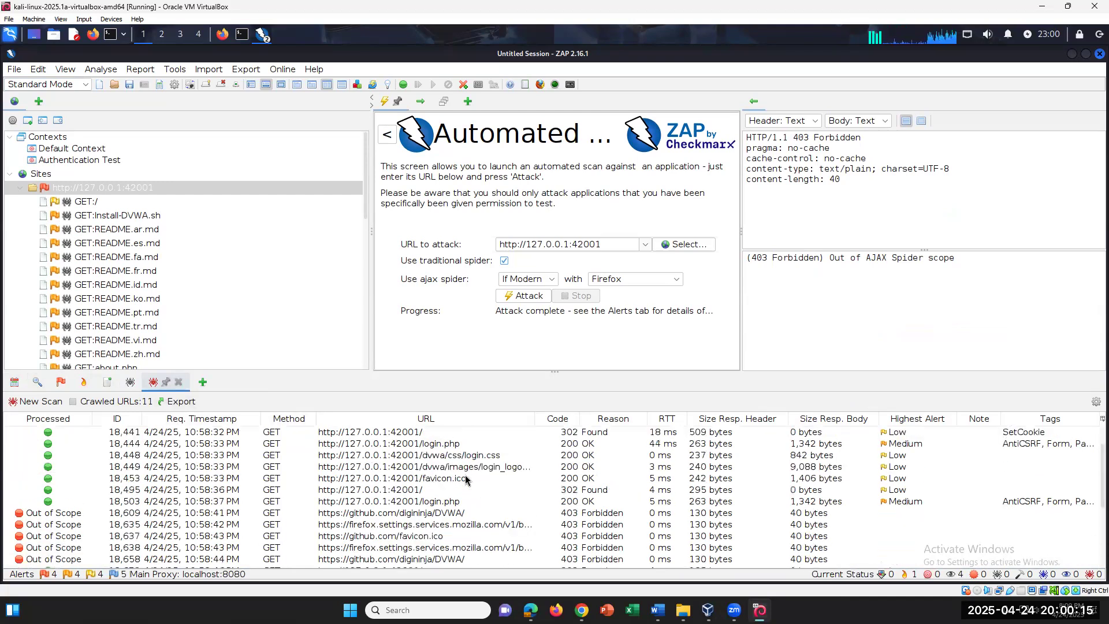
{"action": "left_click", "coordinate": [917, 419]}
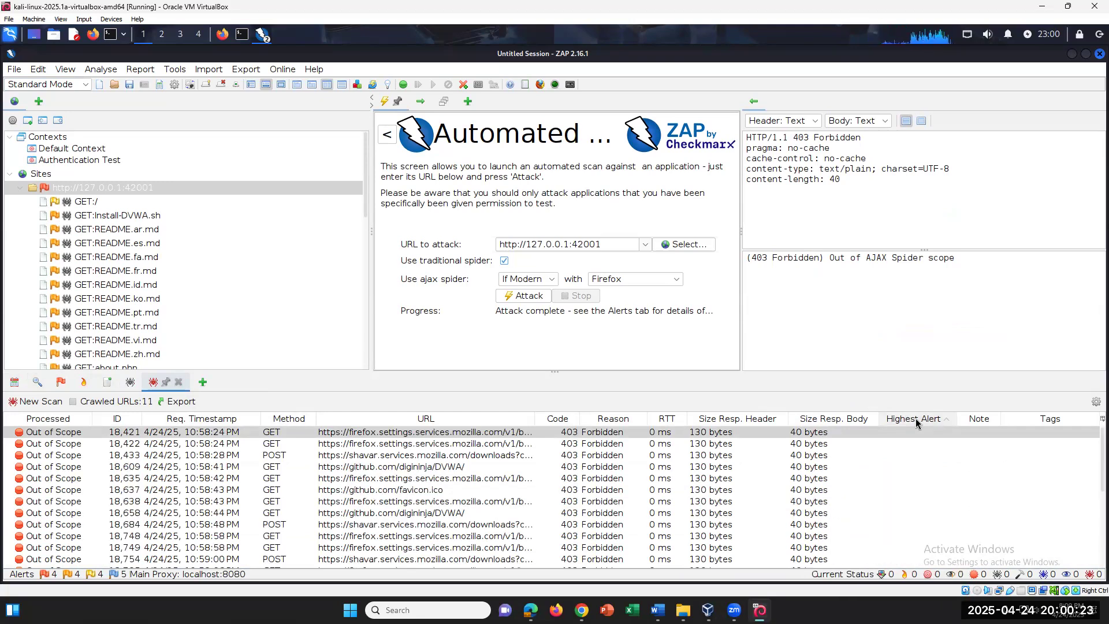
{"action": "left_click", "coordinate": [916, 420]}
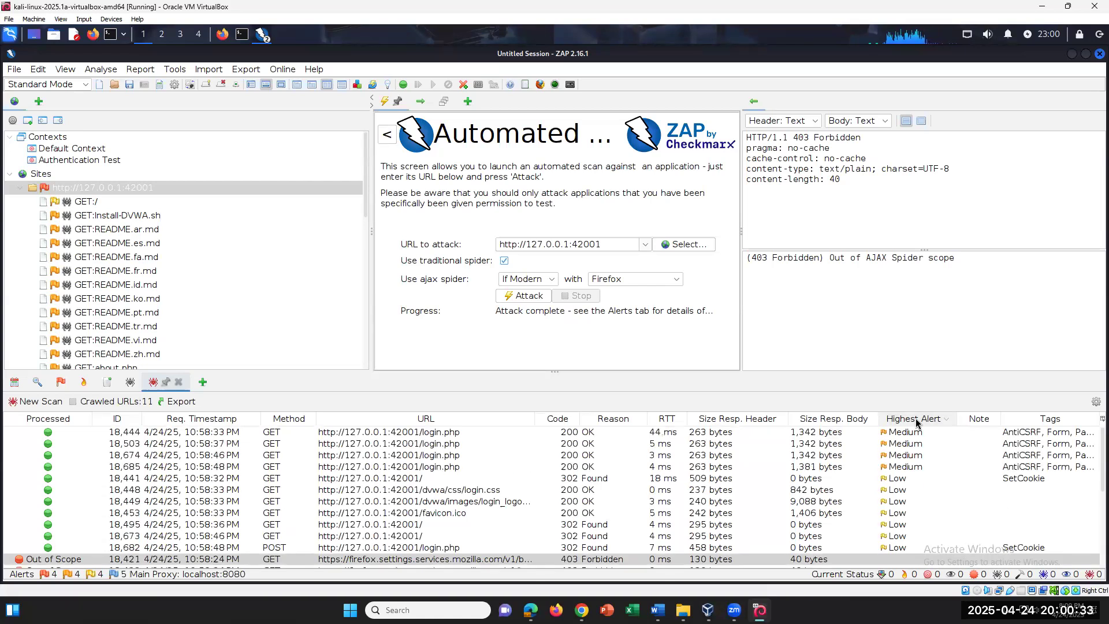
{"action": "left_click", "coordinate": [917, 424]}
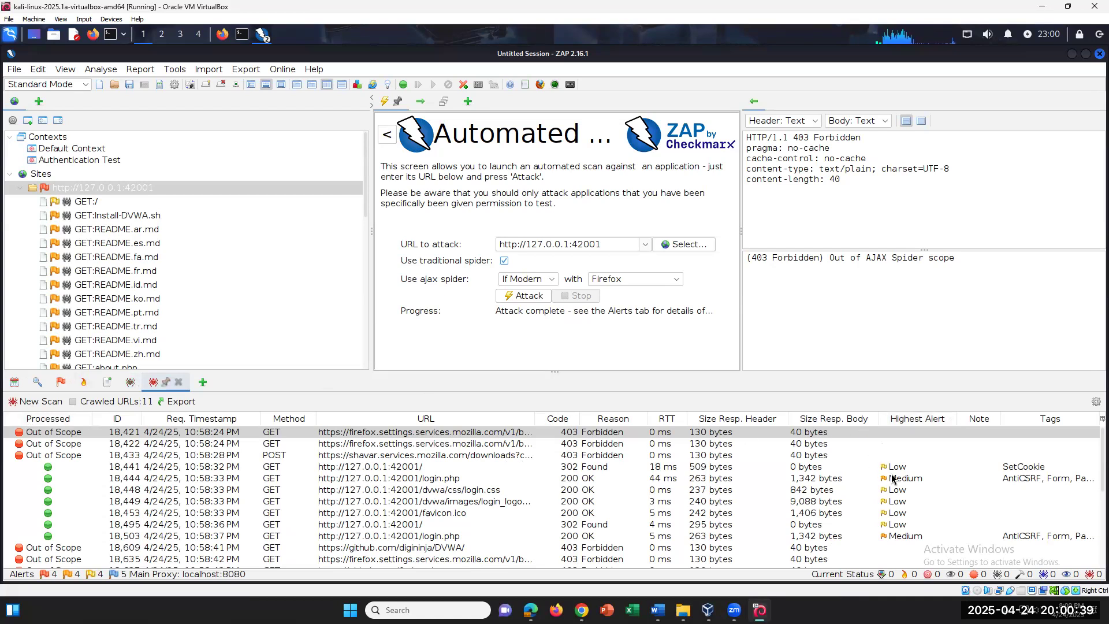
{"action": "left_click", "coordinate": [928, 423]}
{"action": "left_click", "coordinate": [927, 423]}
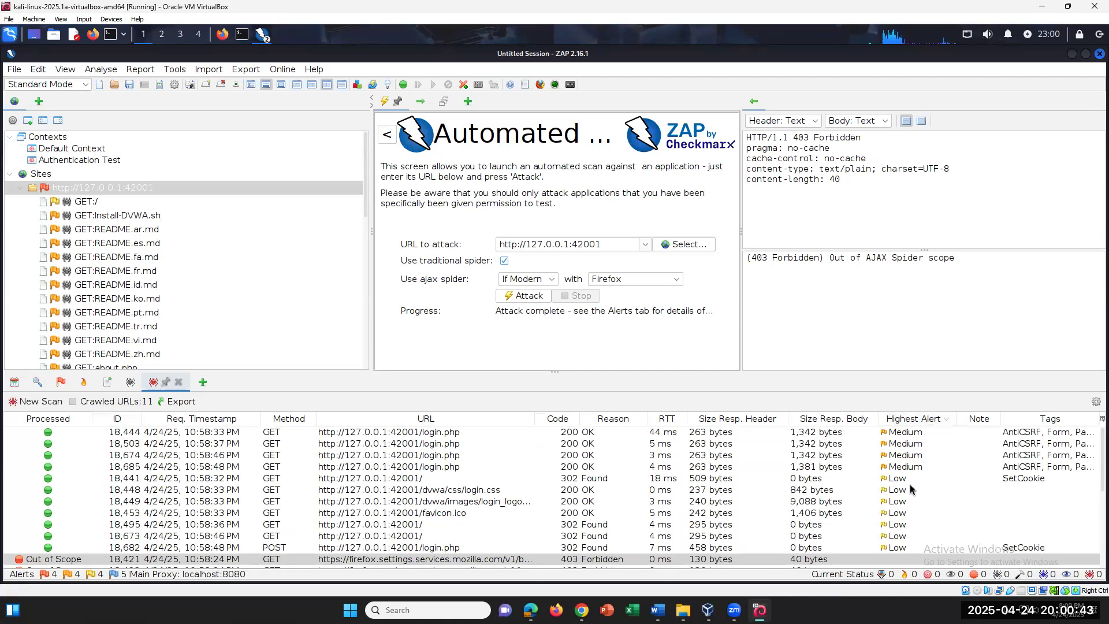
{"action": "scroll", "coordinate": [911, 488], "scroll_direction": "down", "scroll_amount": 4}
{"action": "scroll", "coordinate": [910, 489], "scroll_direction": "up", "scroll_amount": 4}
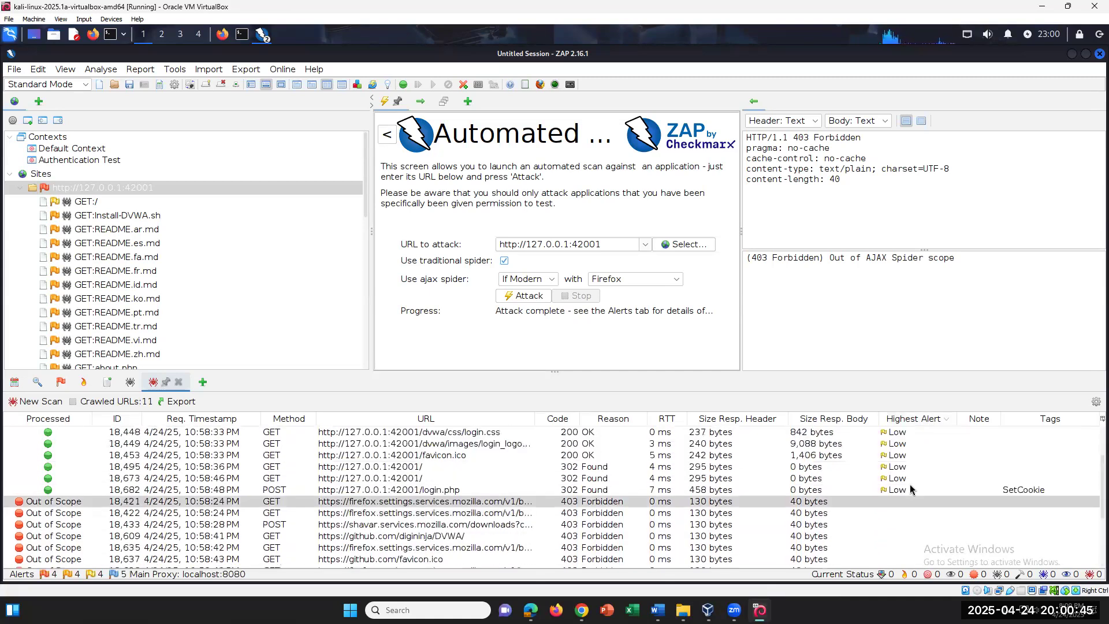
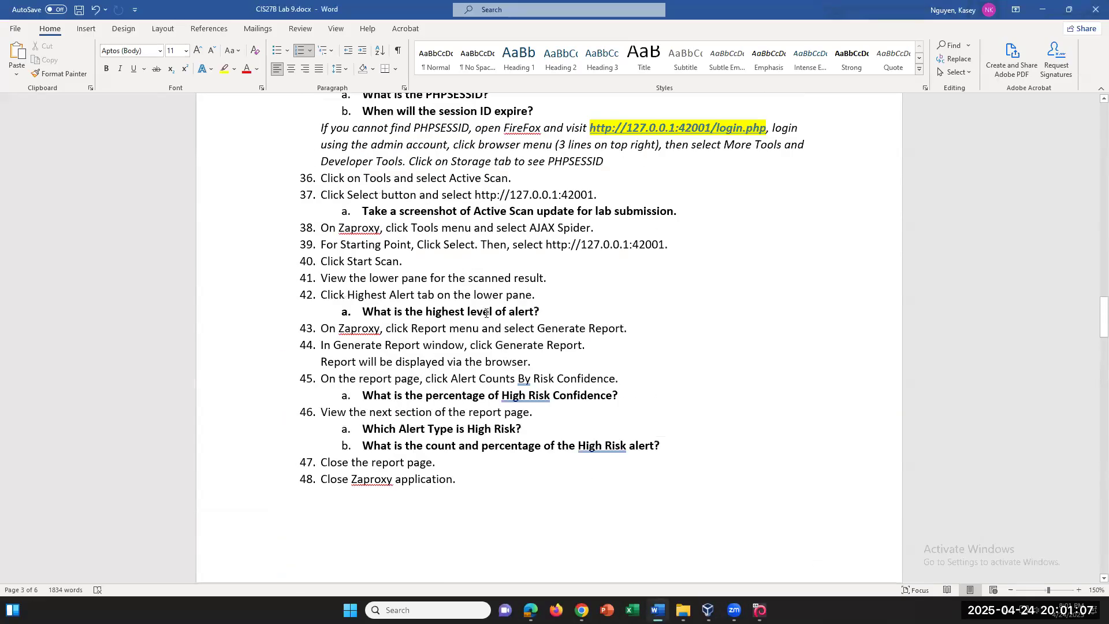
Select Word question 42a on the highest alert level, then switch to the Kali VM running ZAP
{"action": "left_click_drag", "start_coordinate": [520, 316], "coordinate": [360, 313]}
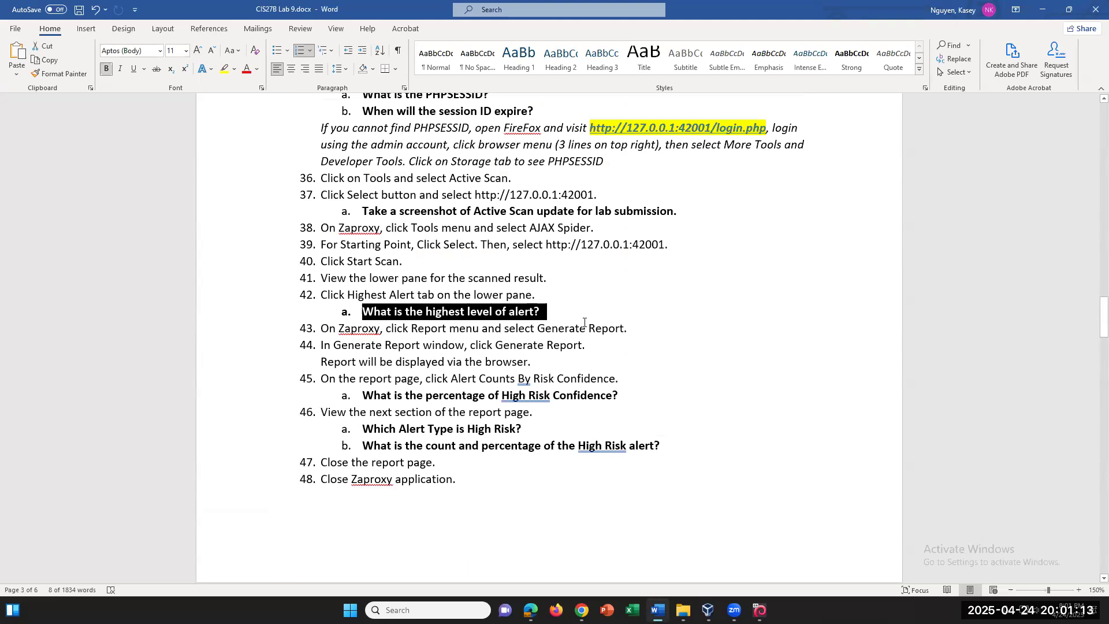
{"action": "left_click", "coordinate": [759, 610]}
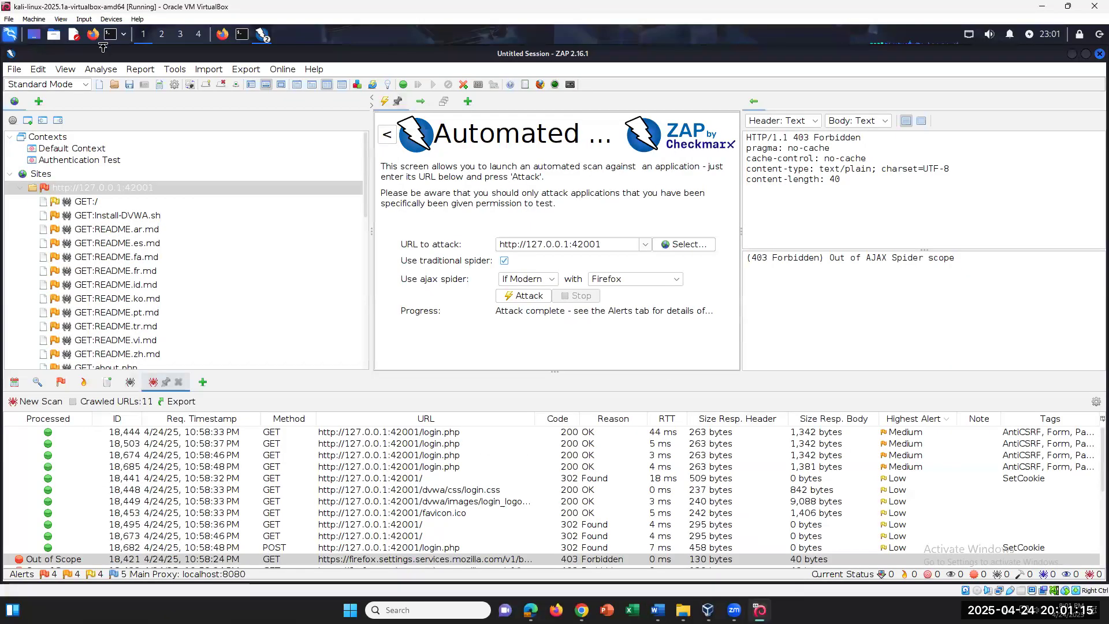
Look through ZAP's Tools > Options dialog and the Report menu without changes, then return to Word
{"action": "left_click", "coordinate": [186, 70]}
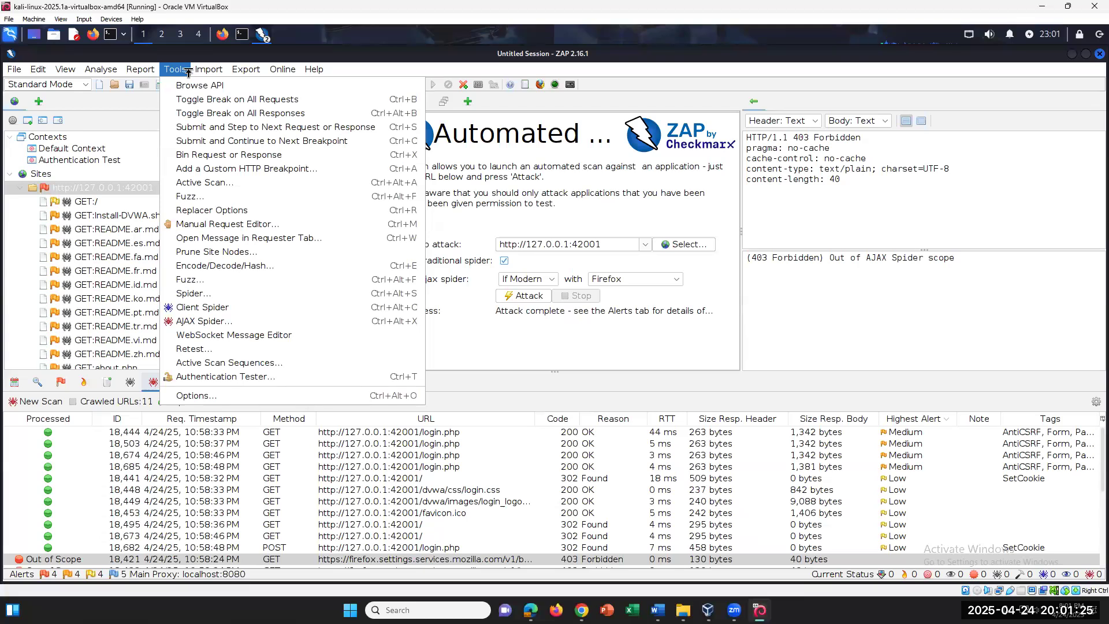
{"action": "mouse_move", "coordinate": [206, 69]}
{"action": "left_click", "coordinate": [185, 395]}
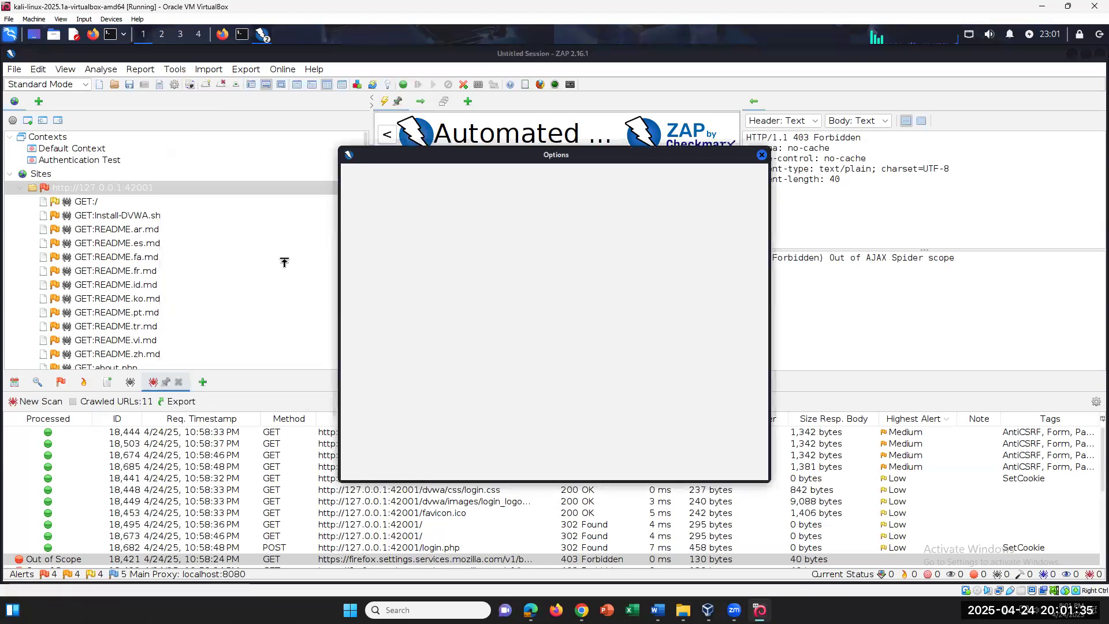
{"action": "left_click_drag", "start_coordinate": [454, 281], "coordinate": [455, 404]}
{"action": "left_click", "coordinate": [761, 156]}
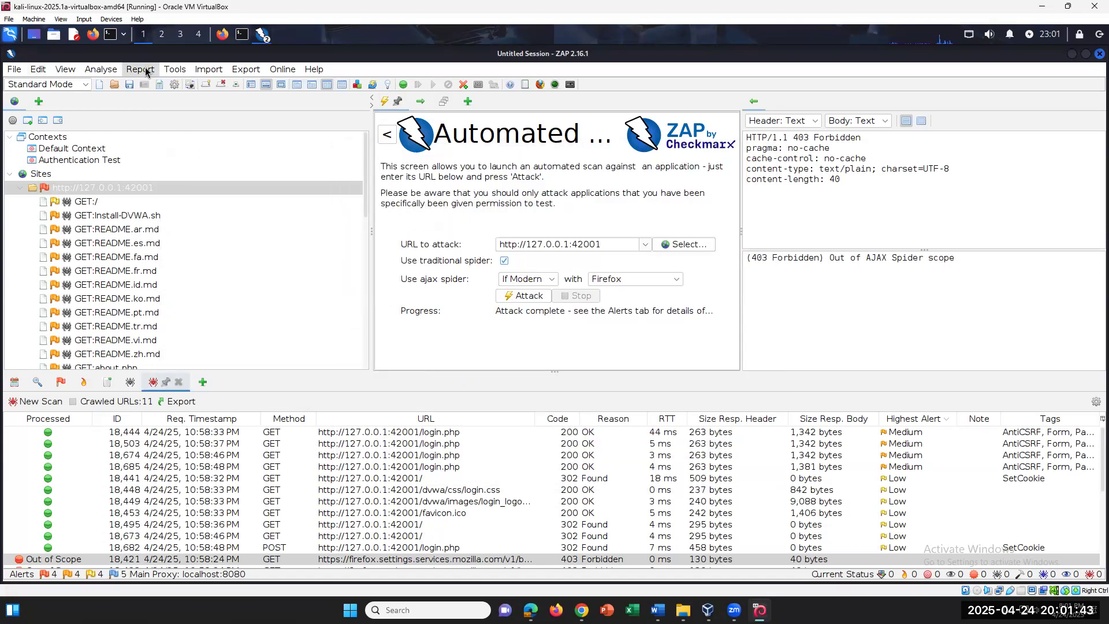
{"action": "left_click", "coordinate": [143, 73]}
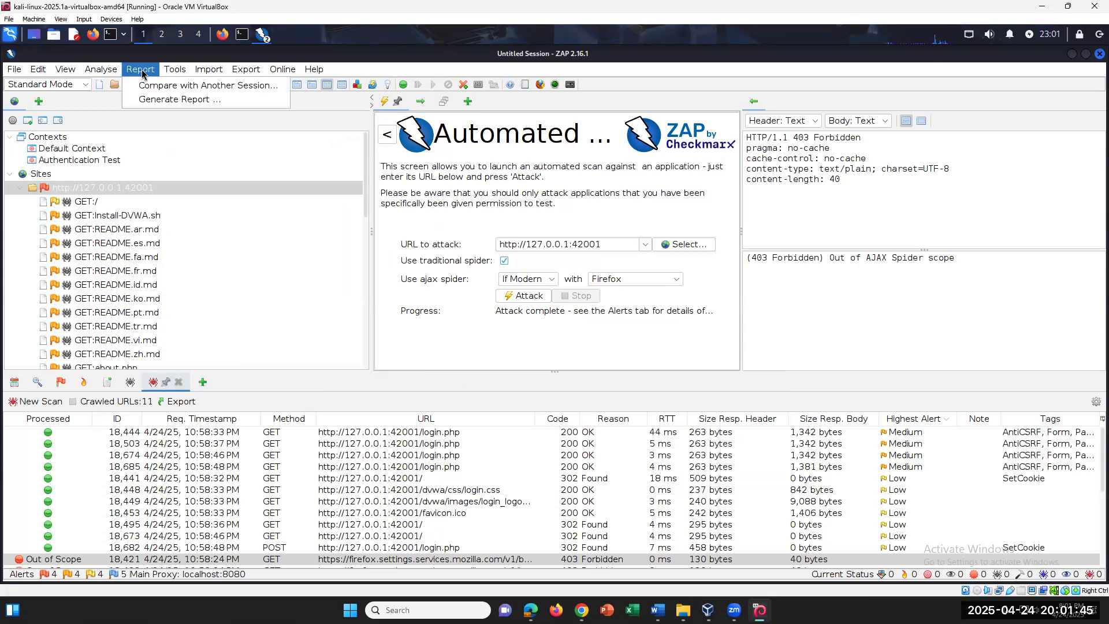
{"action": "left_click", "coordinate": [658, 610]}
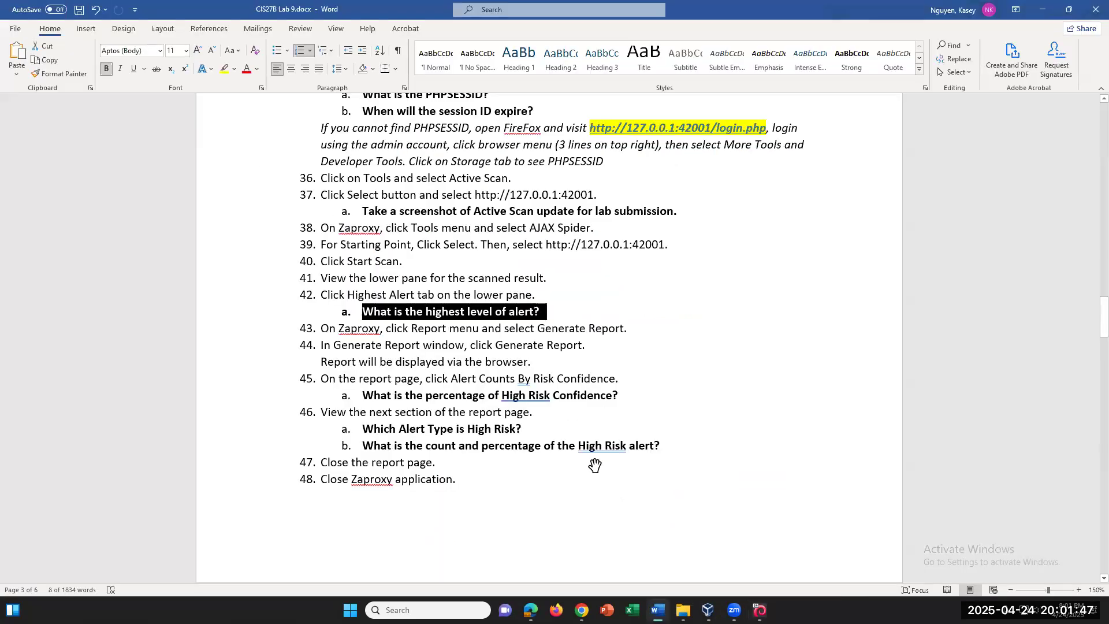
Reread step 44 of the lab sheet in Word
{"action": "left_click", "coordinate": [406, 336]}
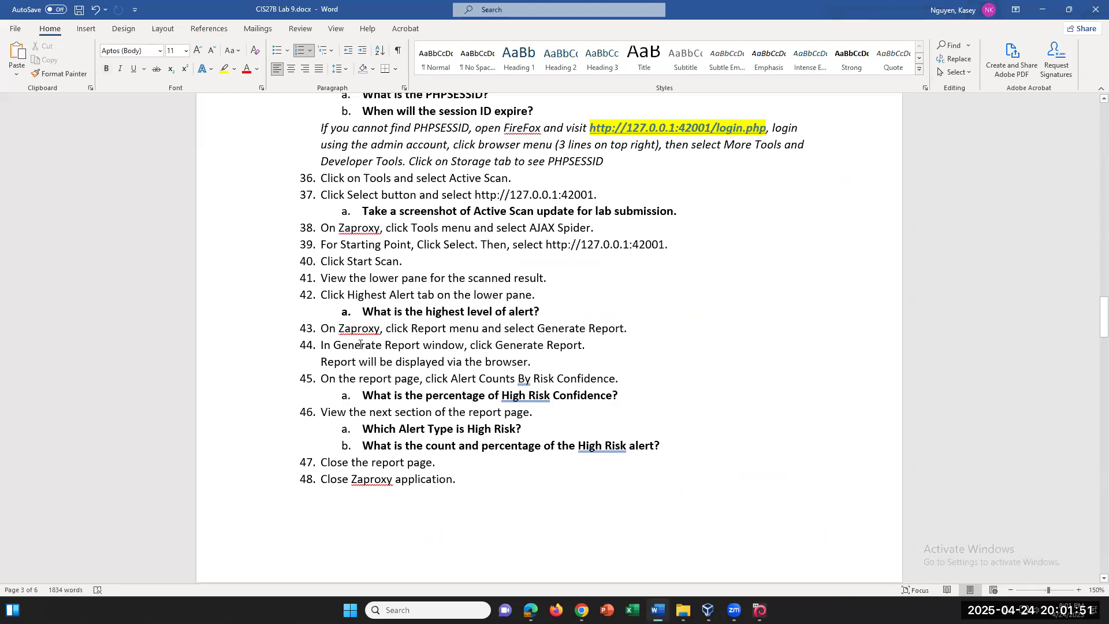
{"action": "left_click_drag", "start_coordinate": [360, 345], "coordinate": [319, 342]}
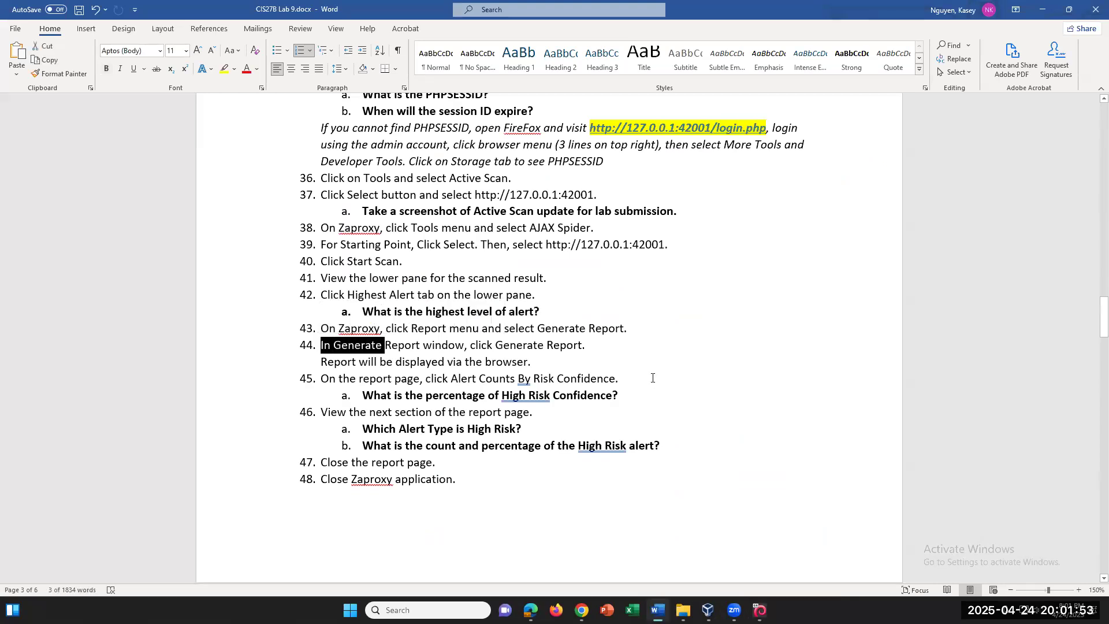
{"action": "left_click", "coordinate": [414, 340]}
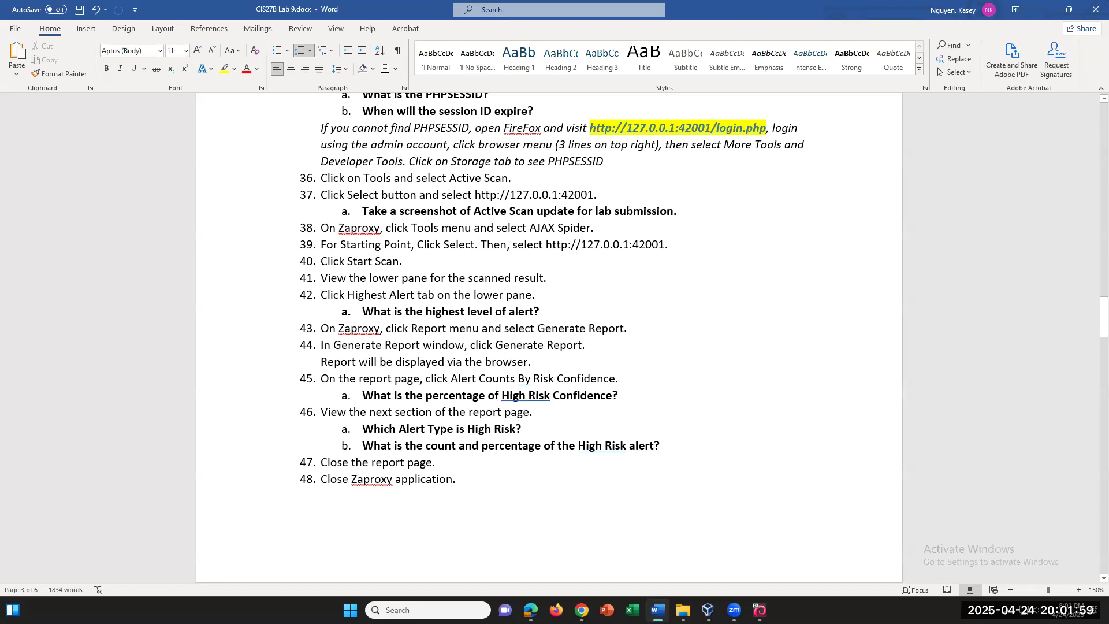
{"action": "left_click", "coordinate": [759, 610]}
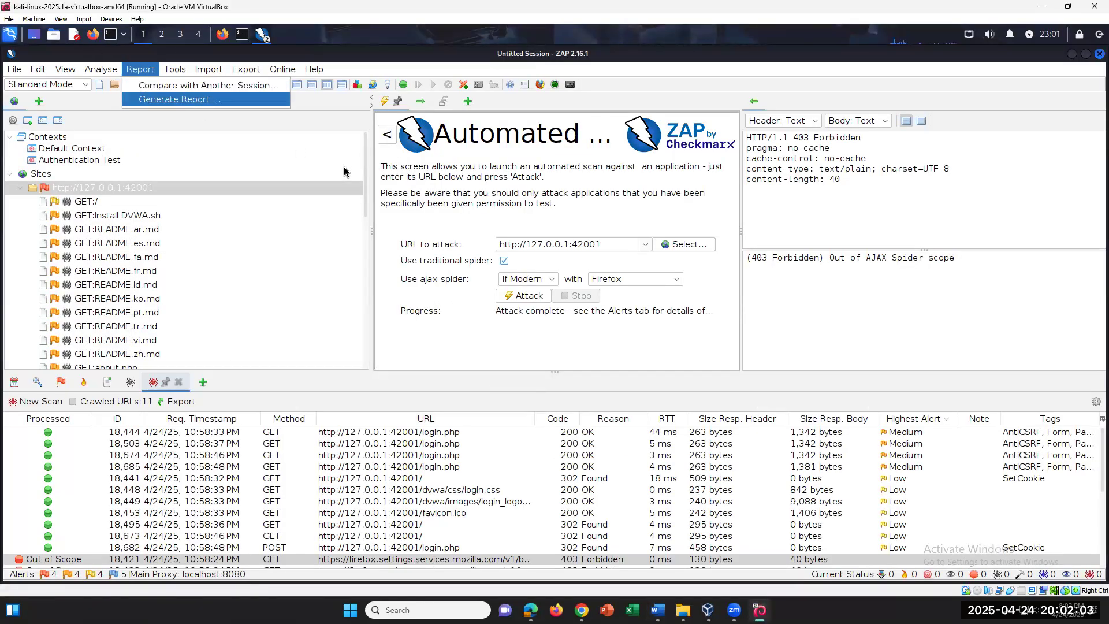
{"action": "key", "text": "Return"}
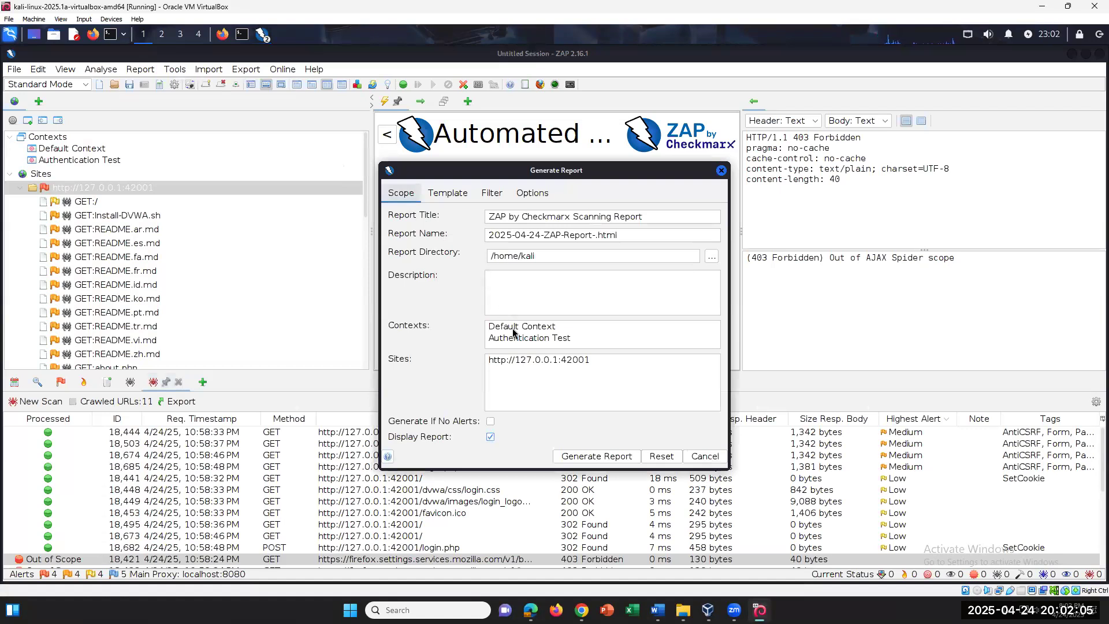
{"action": "left_click", "coordinate": [609, 455]}
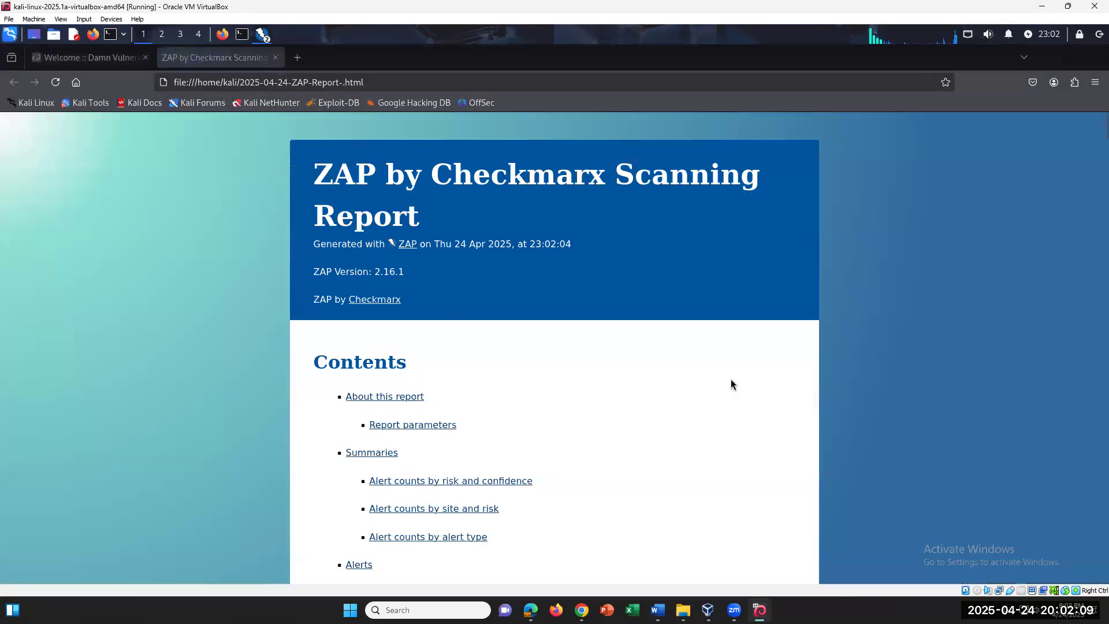
Skim the top of the ZAP report in Firefox and compare it with the Word questions
{"action": "scroll", "coordinate": [498, 404], "scroll_direction": "down", "scroll_amount": 10}
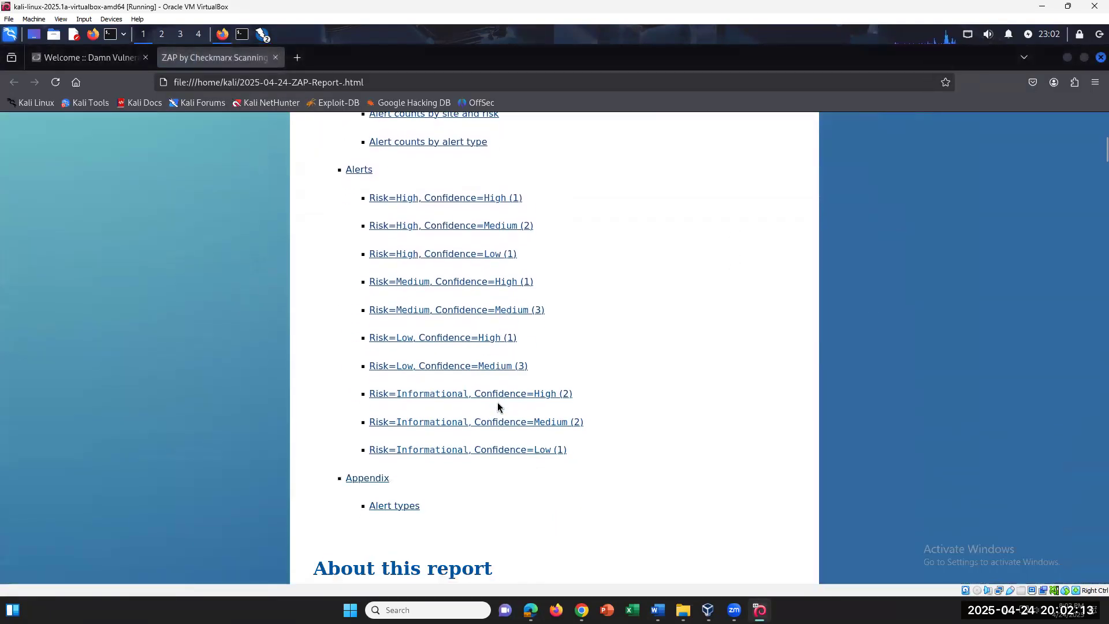
{"action": "scroll", "coordinate": [498, 406], "scroll_direction": "up", "scroll_amount": 3}
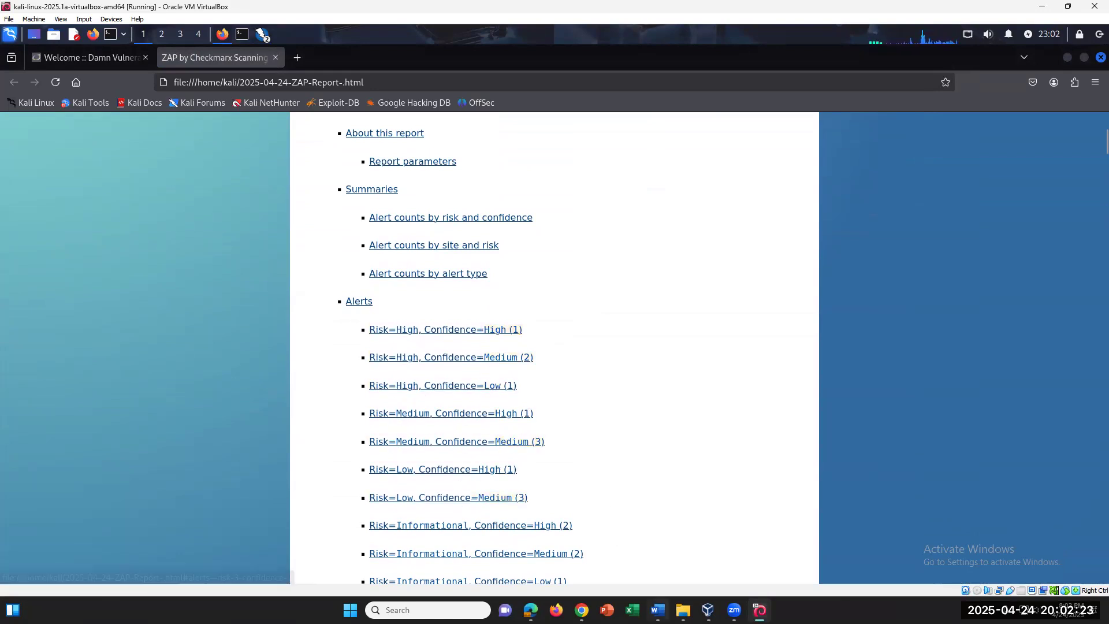
{"action": "left_click", "coordinate": [657, 610]}
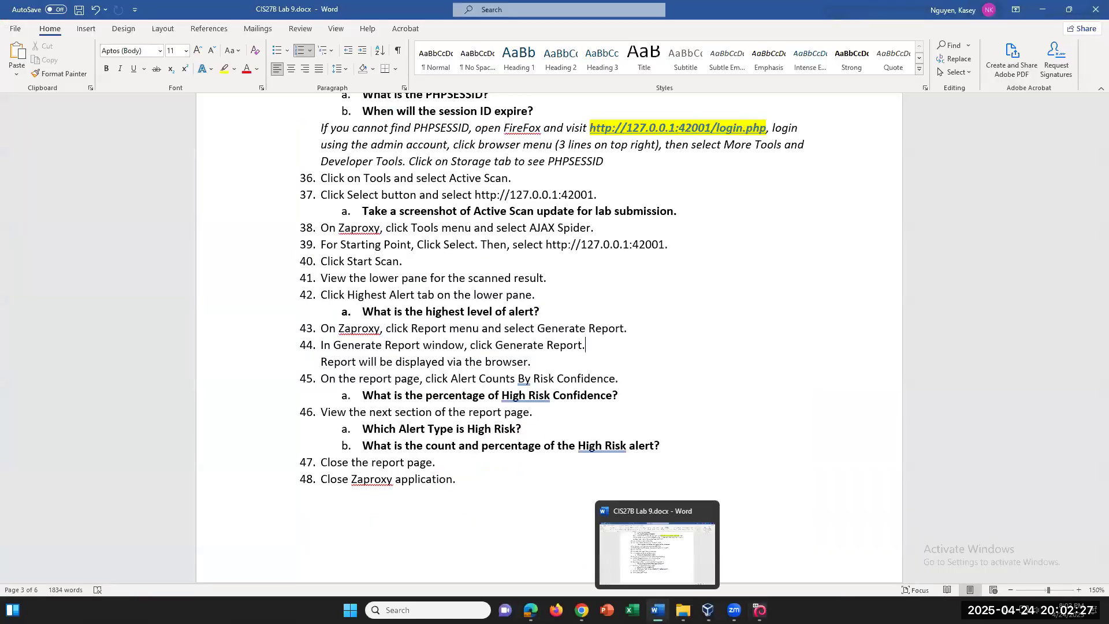
{"action": "left_click", "coordinate": [759, 610]}
Review the report's Risk=High, Confidence=High alerts section, then go back to the Contents
{"action": "scroll", "coordinate": [550, 379], "scroll_direction": "down", "scroll_amount": 8}
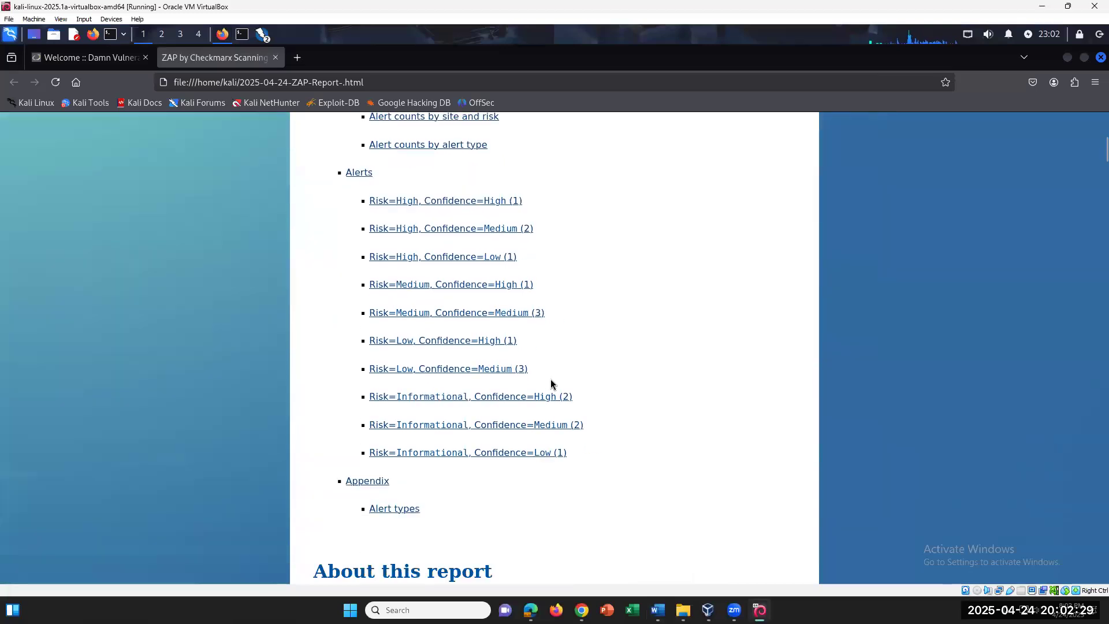
{"action": "scroll", "coordinate": [551, 382], "scroll_direction": "up", "scroll_amount": 10}
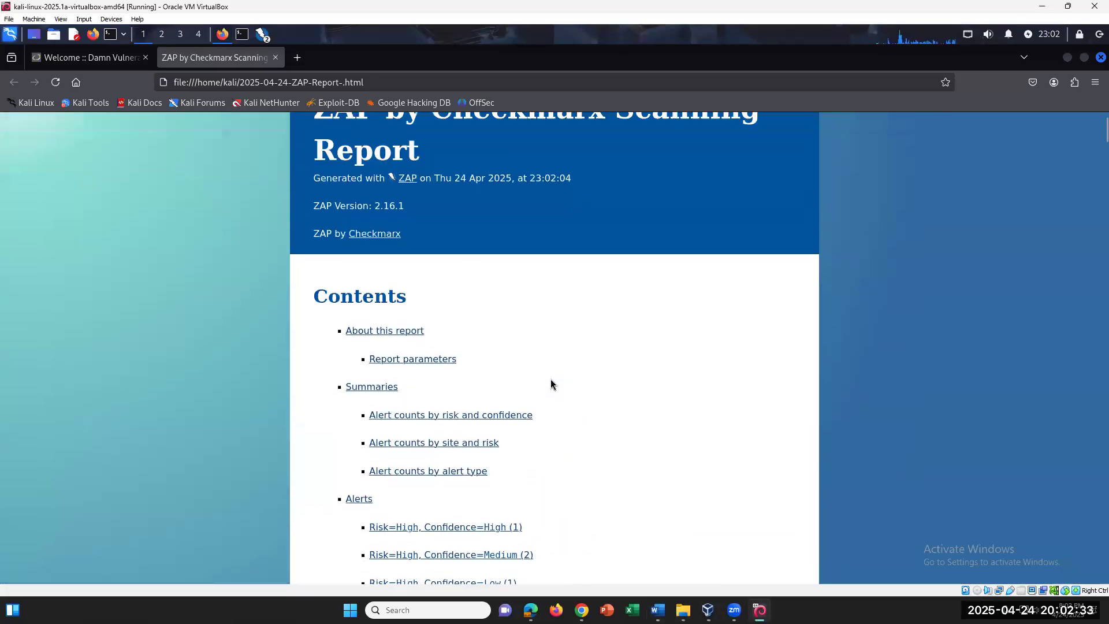
{"action": "left_click", "coordinate": [507, 415]}
{"action": "left_click", "coordinate": [458, 462]}
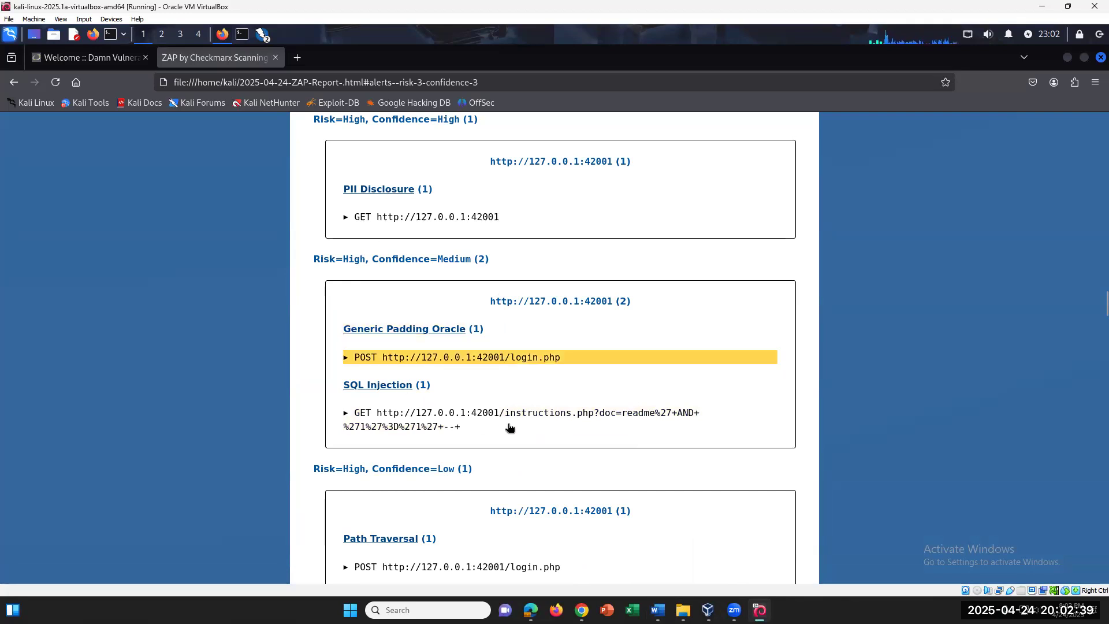
{"action": "scroll", "coordinate": [529, 400], "scroll_direction": "down", "scroll_amount": 3}
{"action": "scroll", "coordinate": [530, 400], "scroll_direction": "down", "scroll_amount": 3}
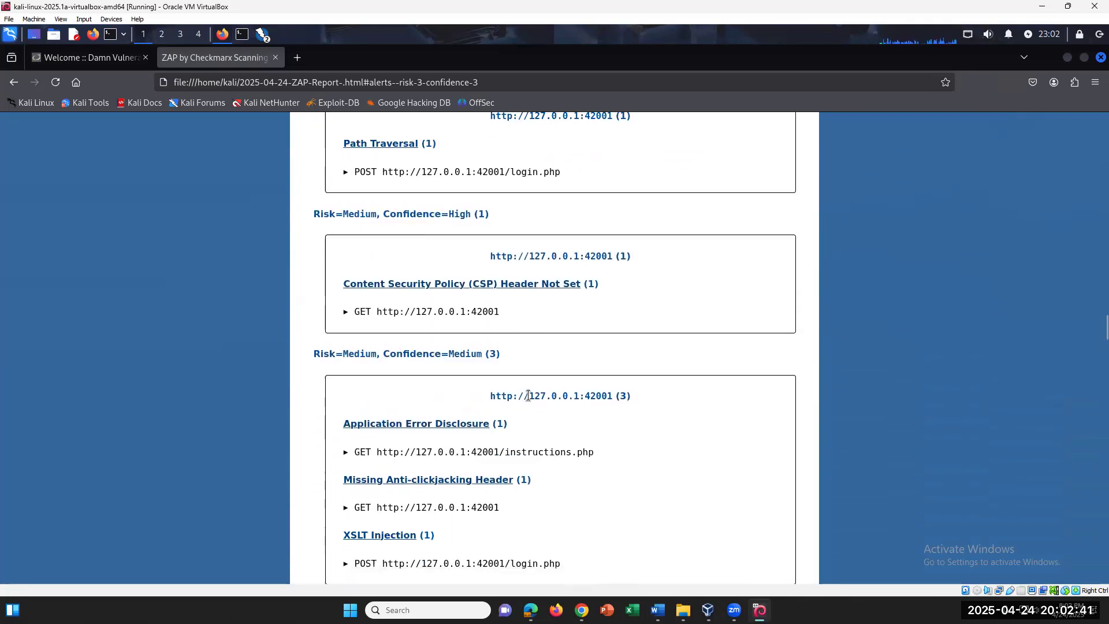
{"action": "scroll", "coordinate": [528, 396], "scroll_direction": "up", "scroll_amount": 2}
{"action": "left_click", "coordinate": [14, 82]}
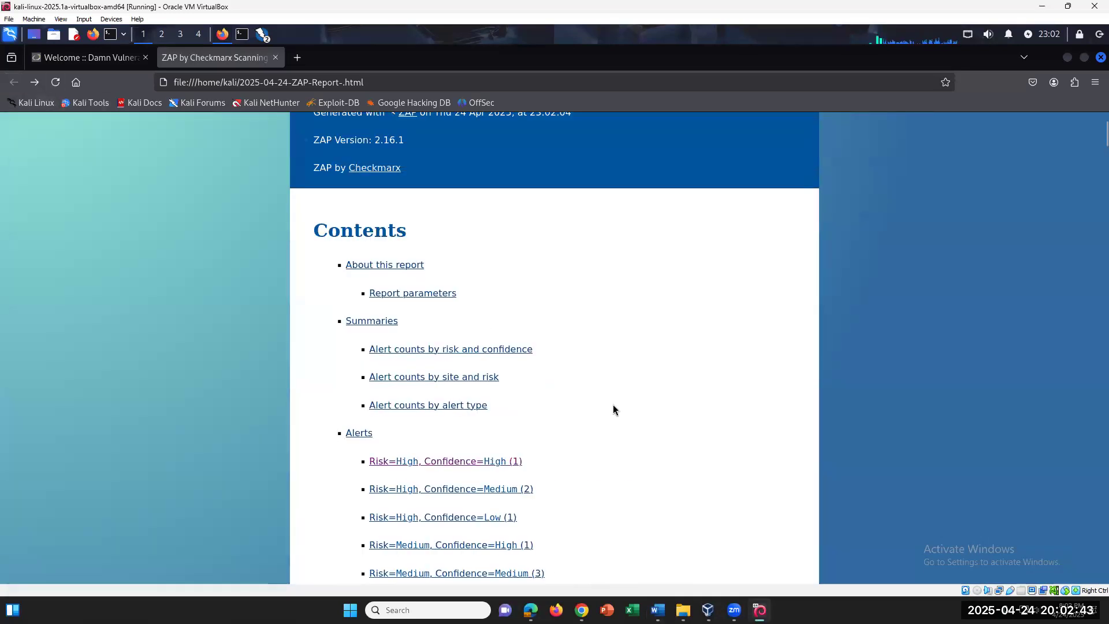
Check the Report parameters and Summaries sections, showing 17 total alerts, then switch to Word
{"action": "scroll", "coordinate": [608, 408], "scroll_direction": "down", "scroll_amount": 2}
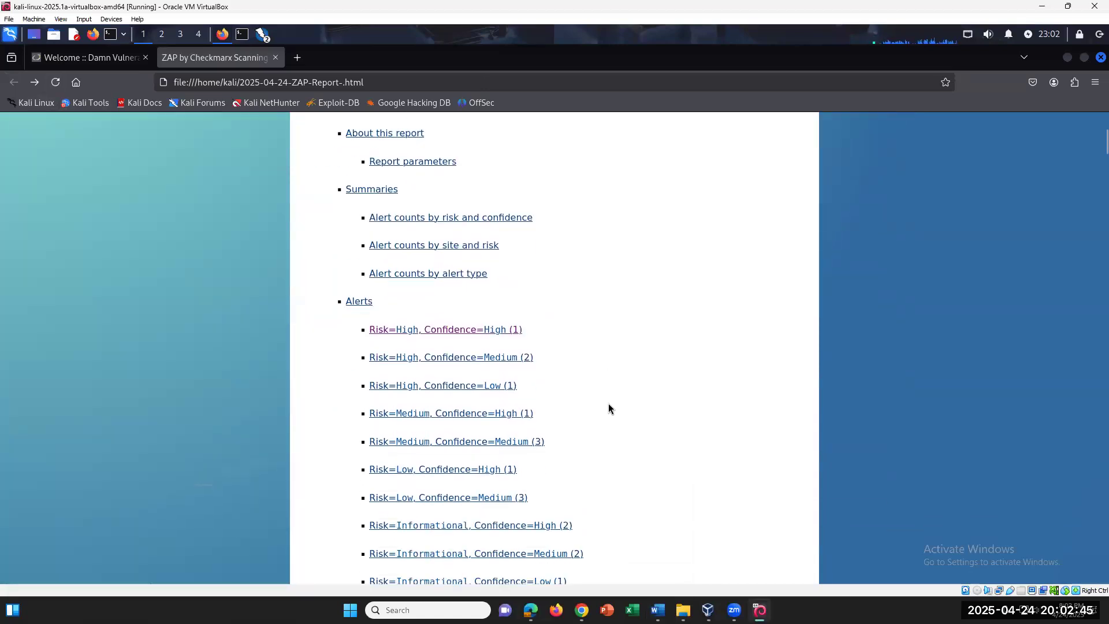
{"action": "left_click", "coordinate": [401, 163]}
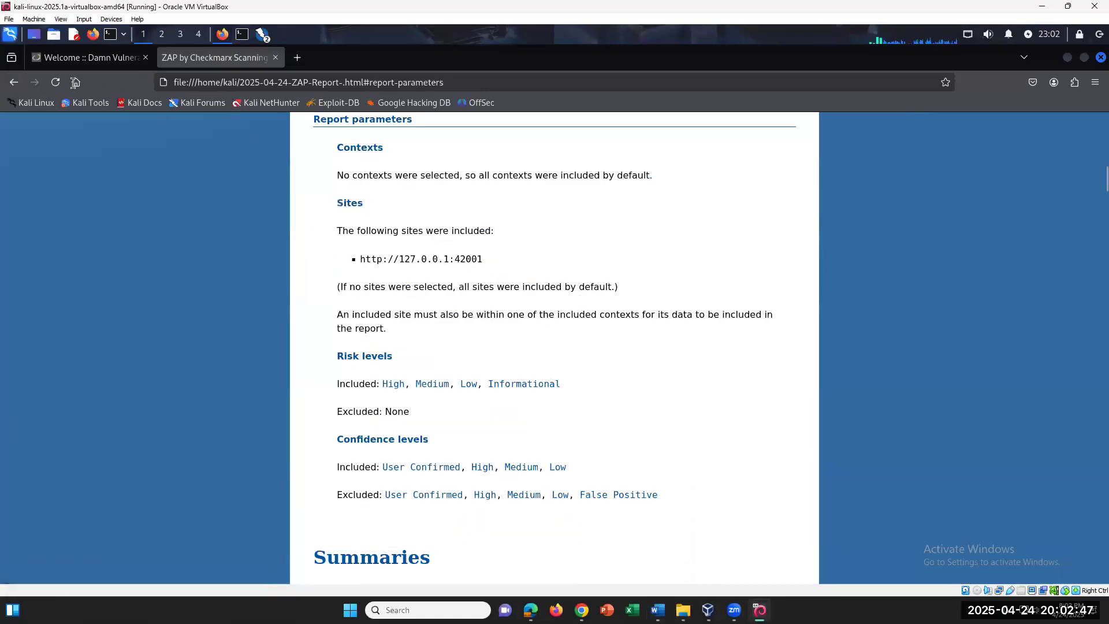
{"action": "left_click", "coordinate": [14, 83]}
{"action": "left_click", "coordinate": [358, 190]}
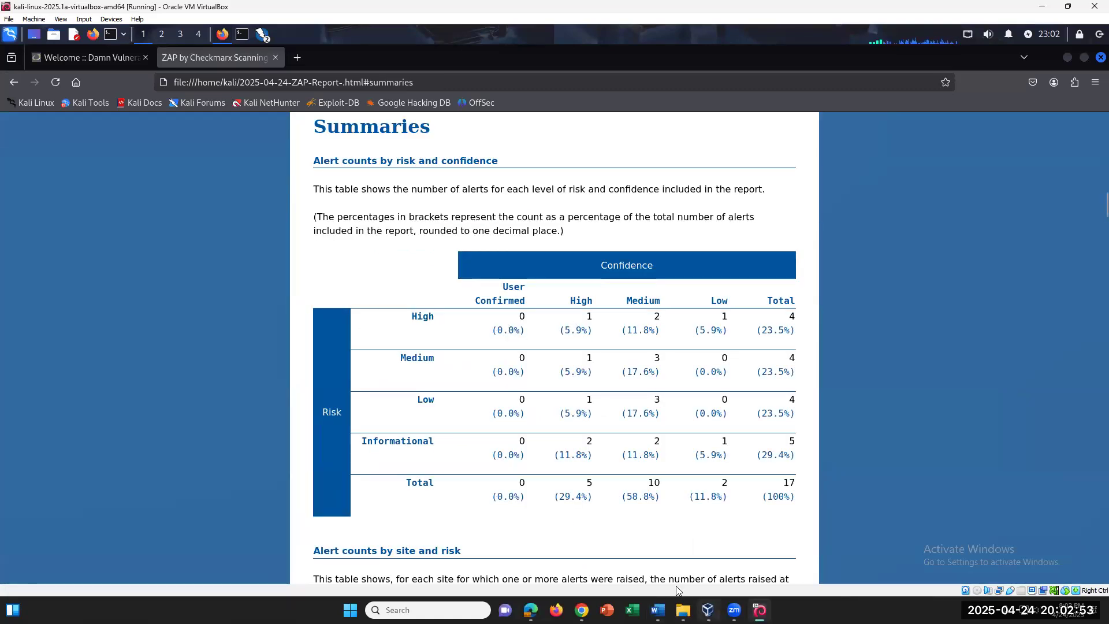
{"action": "left_click", "coordinate": [657, 610]}
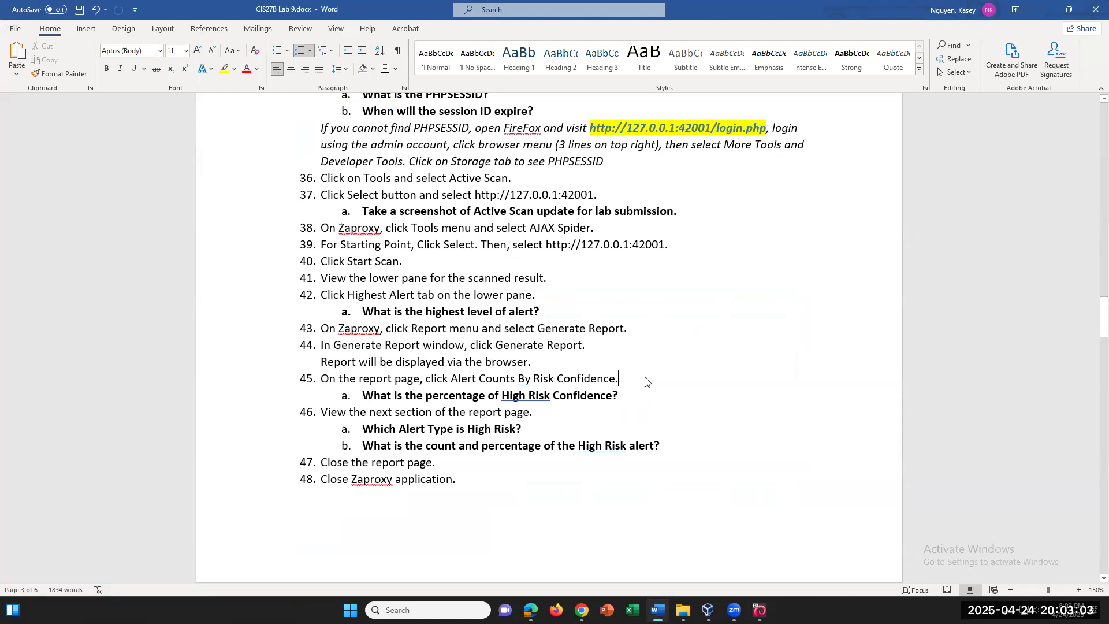
Type the note 'Note, click Summaries to see percentage.' at the end of item 45
{"action": "type", "text": "Note"}
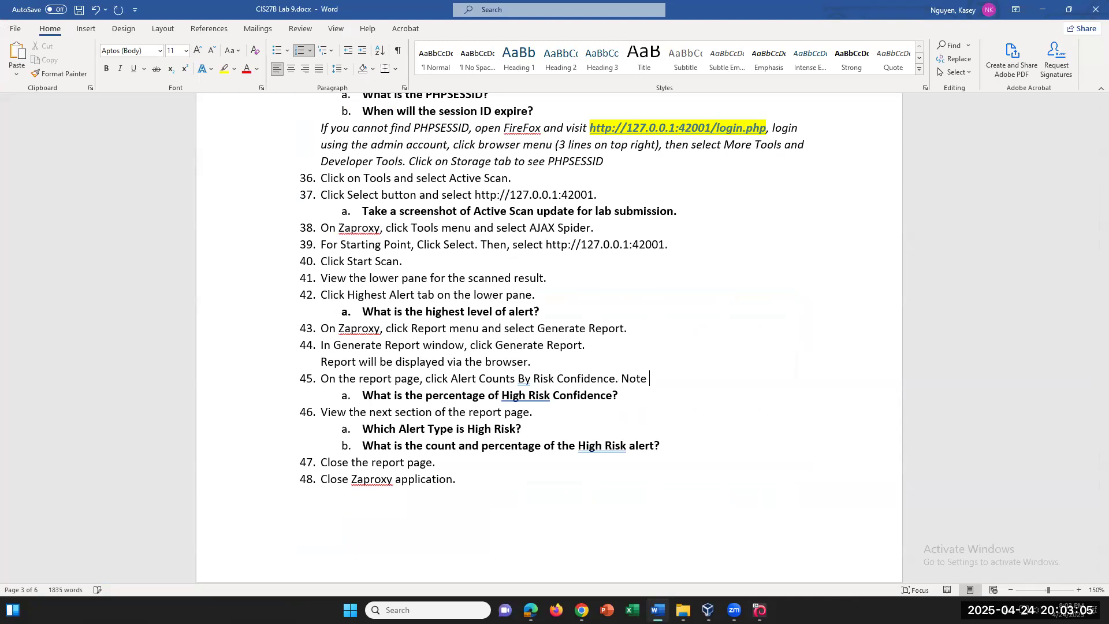
{"action": "type", "text": ", click Summa"}
{"action": "key", "text": "BackSpace"}
{"action": "type", "text": "mmaries to see percenta"}
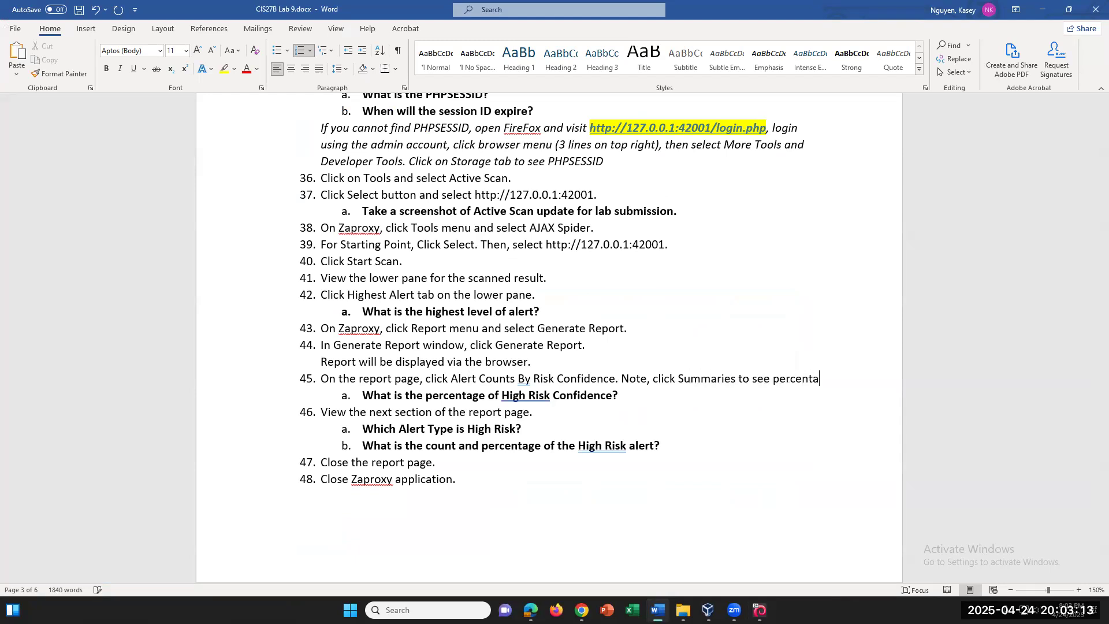
{"action": "type", "text": "ge."}
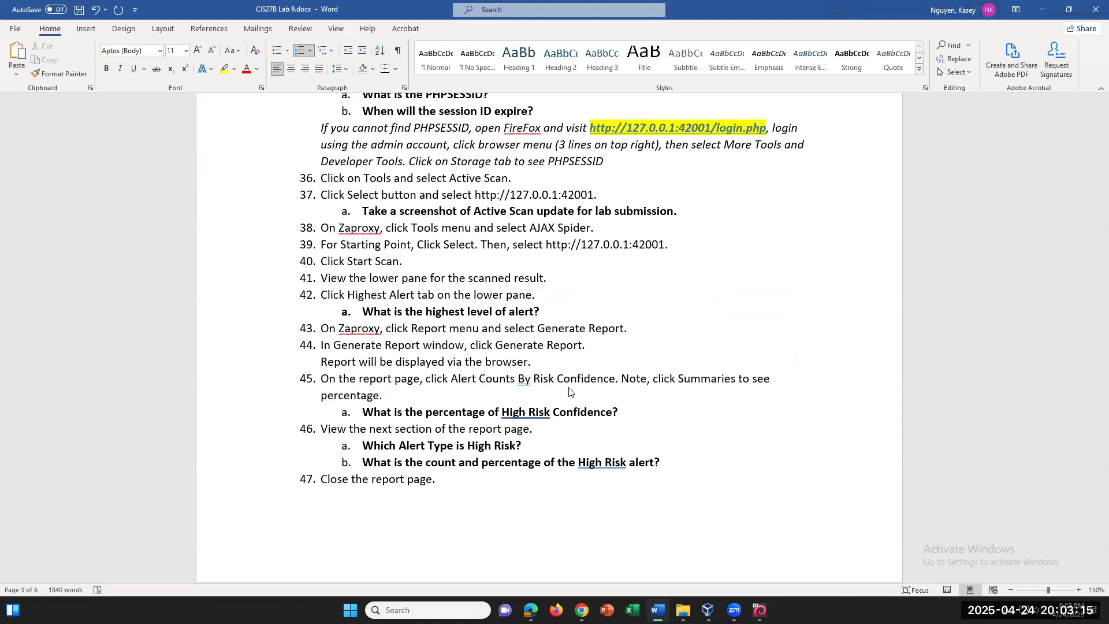
Italicize the item 45 note and change 'Note,' to 'Note:'
{"action": "left_click_drag", "start_coordinate": [622, 381], "coordinate": [629, 398]}
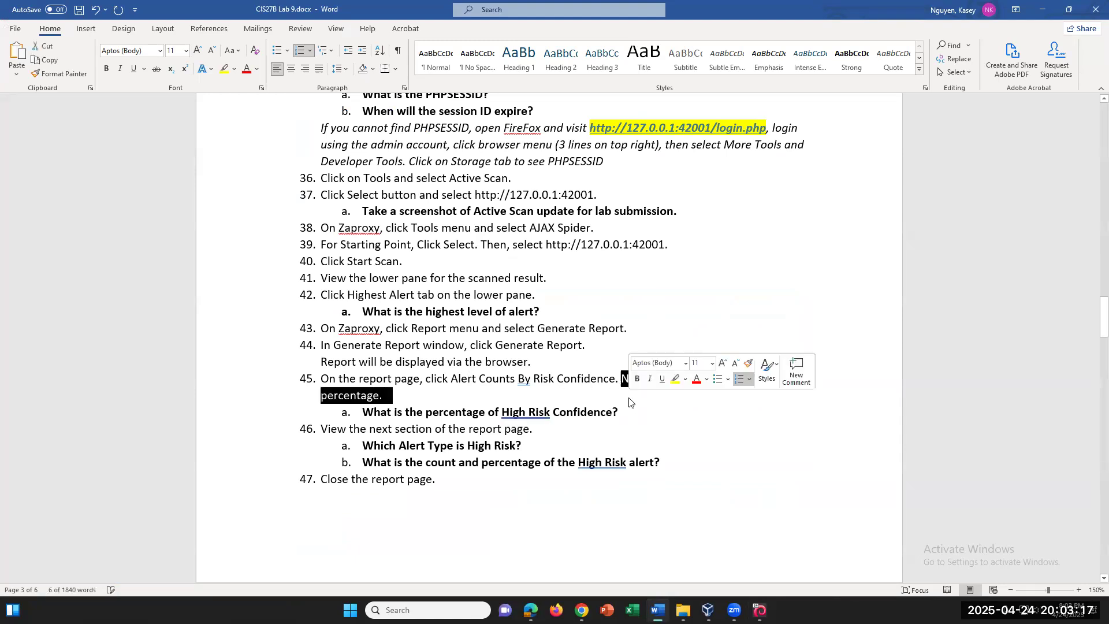
{"action": "key", "text": "ctrl+i"}
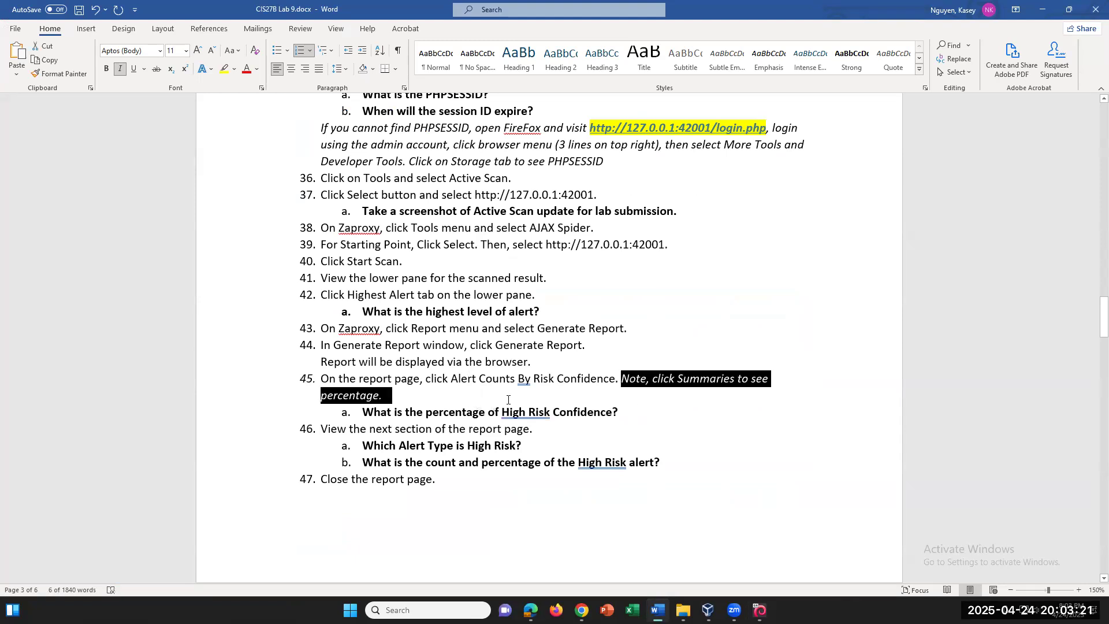
{"action": "left_click", "coordinate": [642, 391]}
{"action": "key", "text": "ctrl+z"}
{"action": "type", "text": "e"}
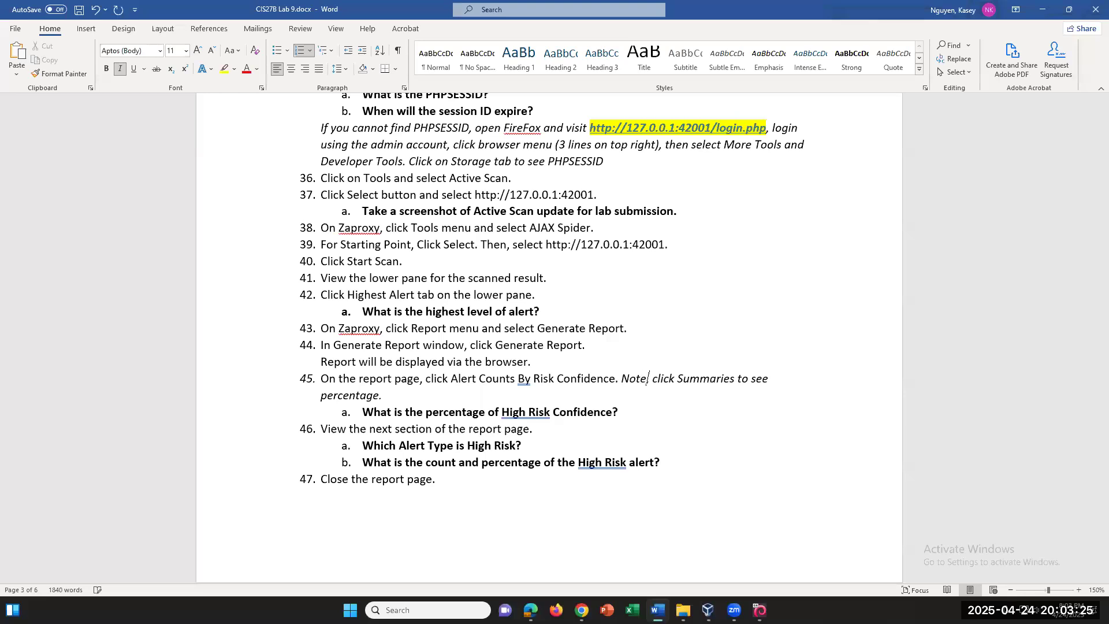
{"action": "type", "text": ":"}
{"action": "key", "text": "BackSpace"}
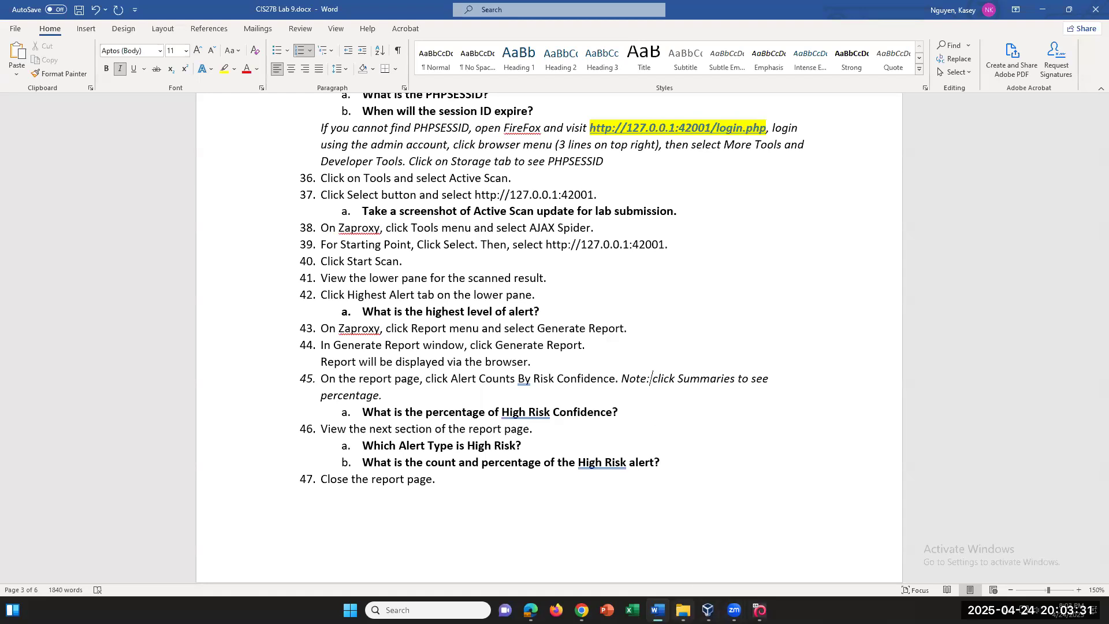
{"action": "left_click", "coordinate": [759, 610]}
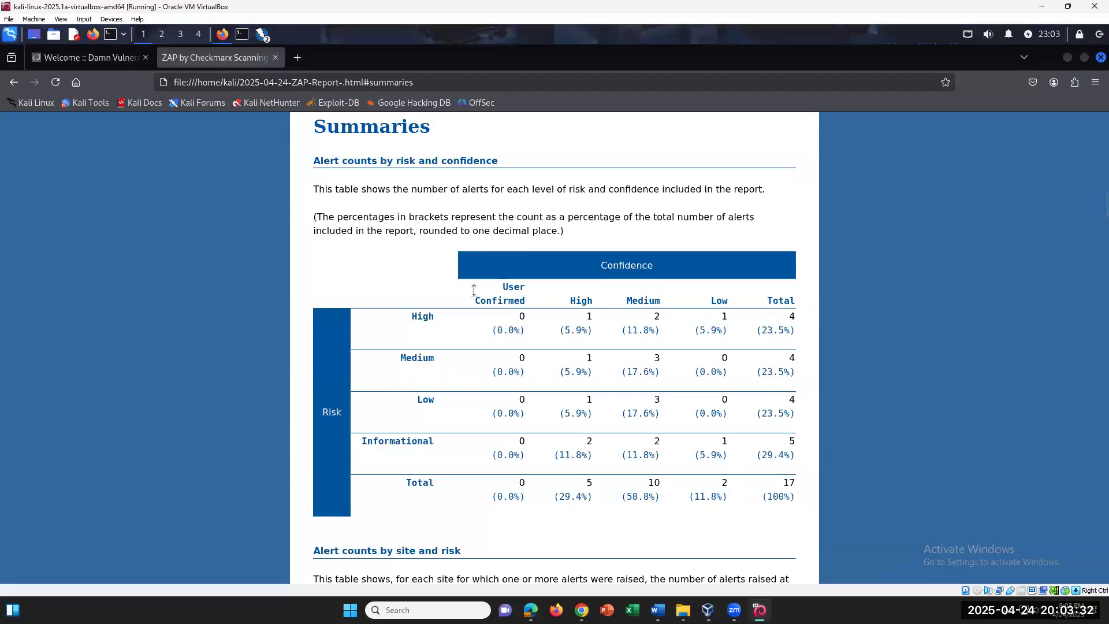
Revisit the report's Risk=High, Confidence=High alerts section and return to Contents
{"action": "left_click", "coordinate": [14, 82]}
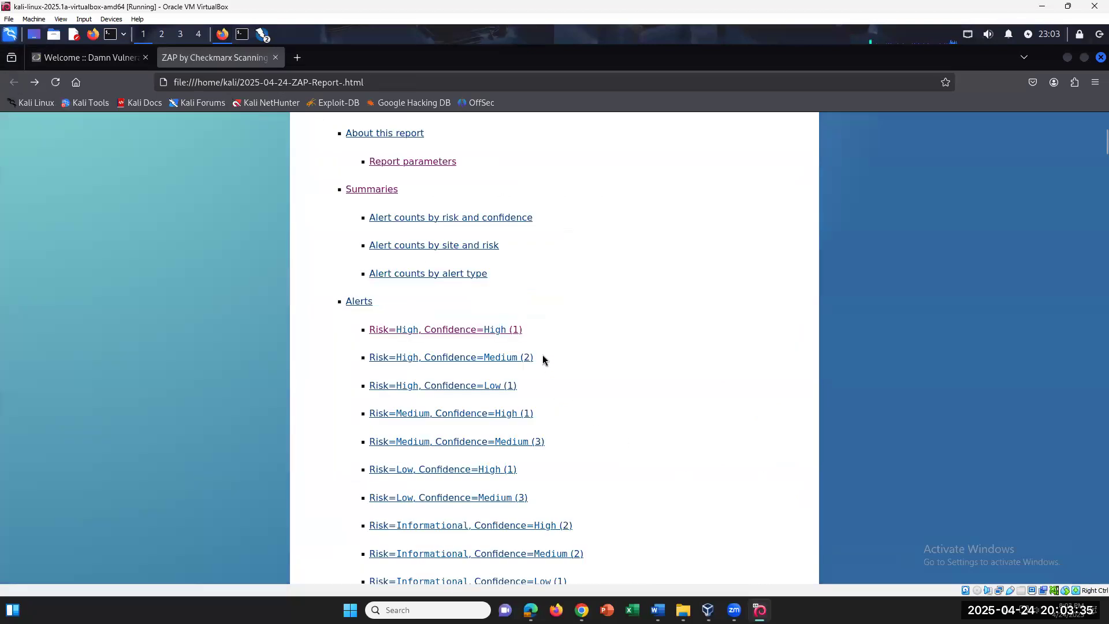
{"action": "scroll", "coordinate": [543, 355], "scroll_direction": "up", "scroll_amount": 2}
{"action": "scroll", "coordinate": [478, 396], "scroll_direction": "down", "scroll_amount": 1}
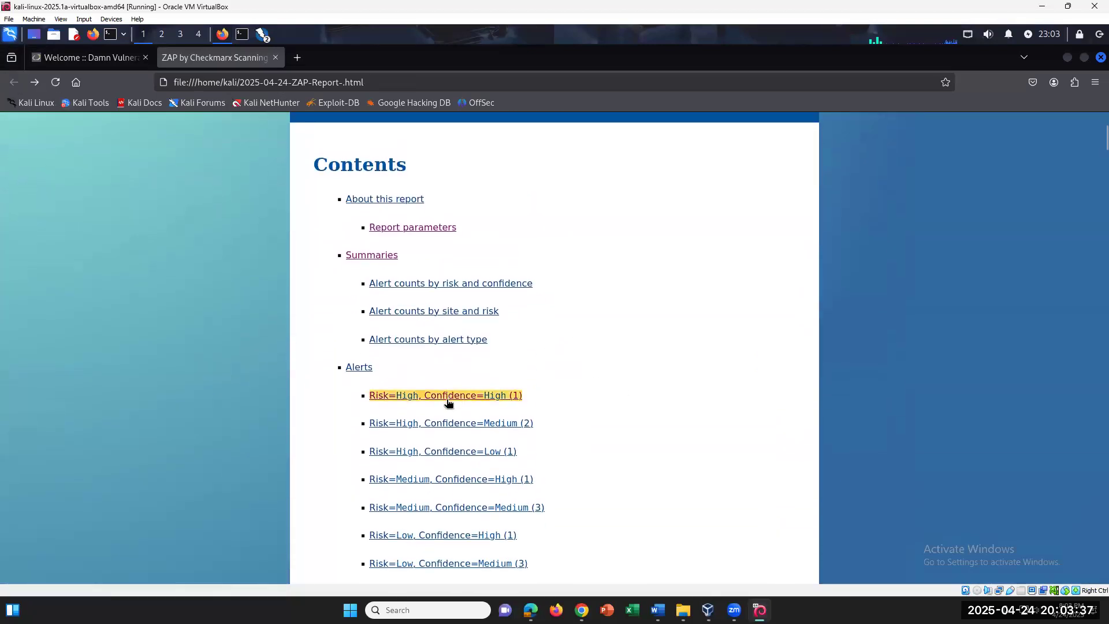
{"action": "left_click", "coordinate": [454, 397]}
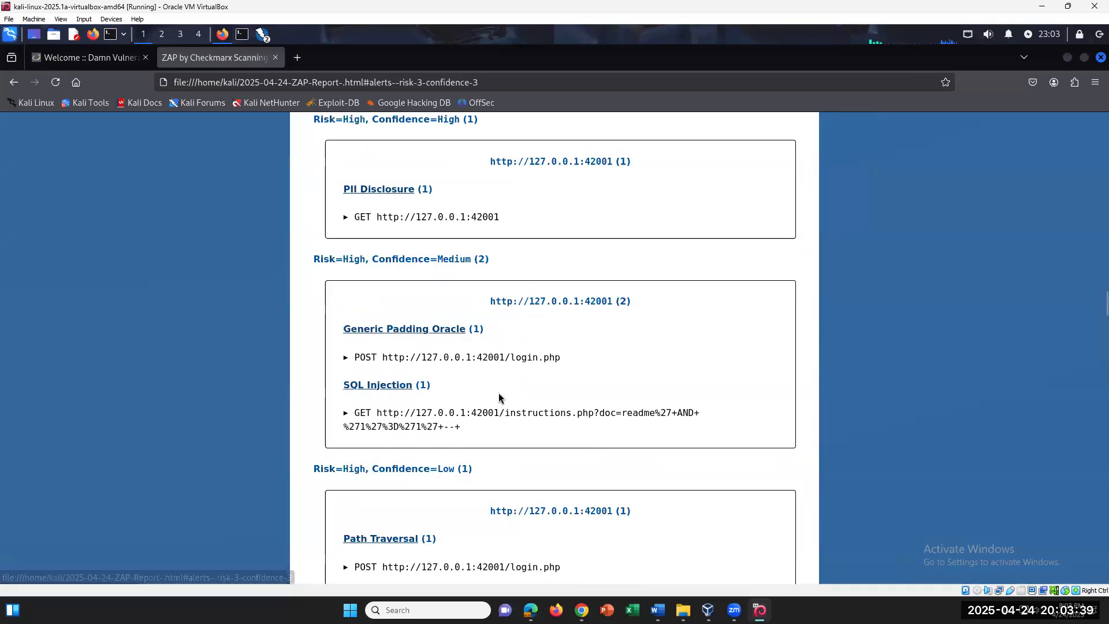
{"action": "left_click", "coordinate": [14, 82]}
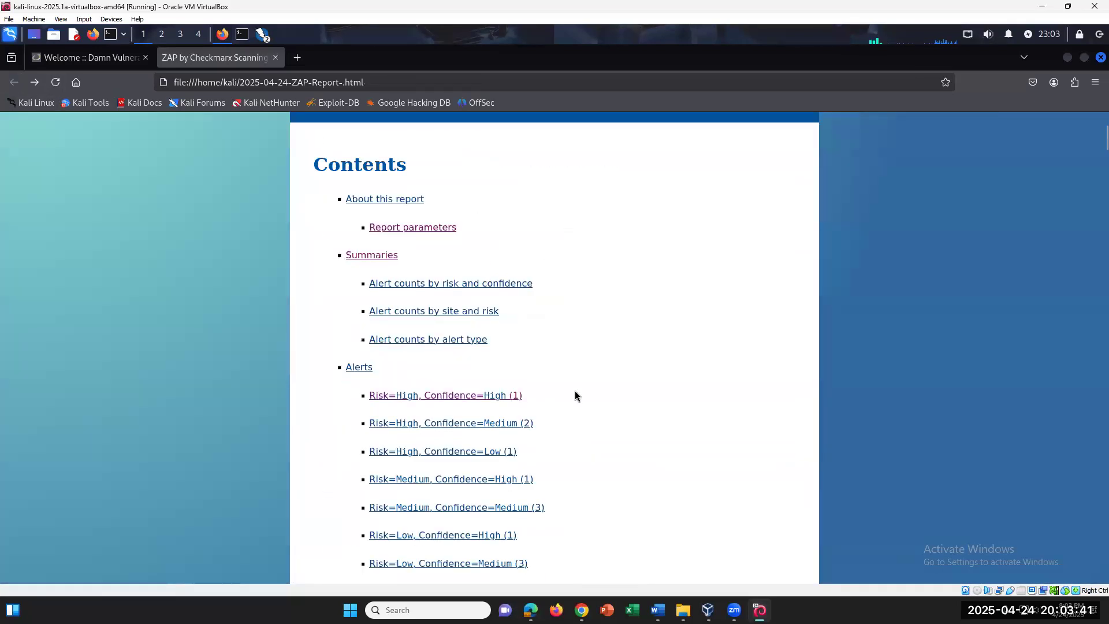
Study the Summaries table, where High risk is 4 of 17 alerts (23.5%), then return to Word
{"action": "left_click", "coordinate": [366, 259]}
{"action": "scroll", "coordinate": [718, 455], "scroll_direction": "down", "scroll_amount": 2}
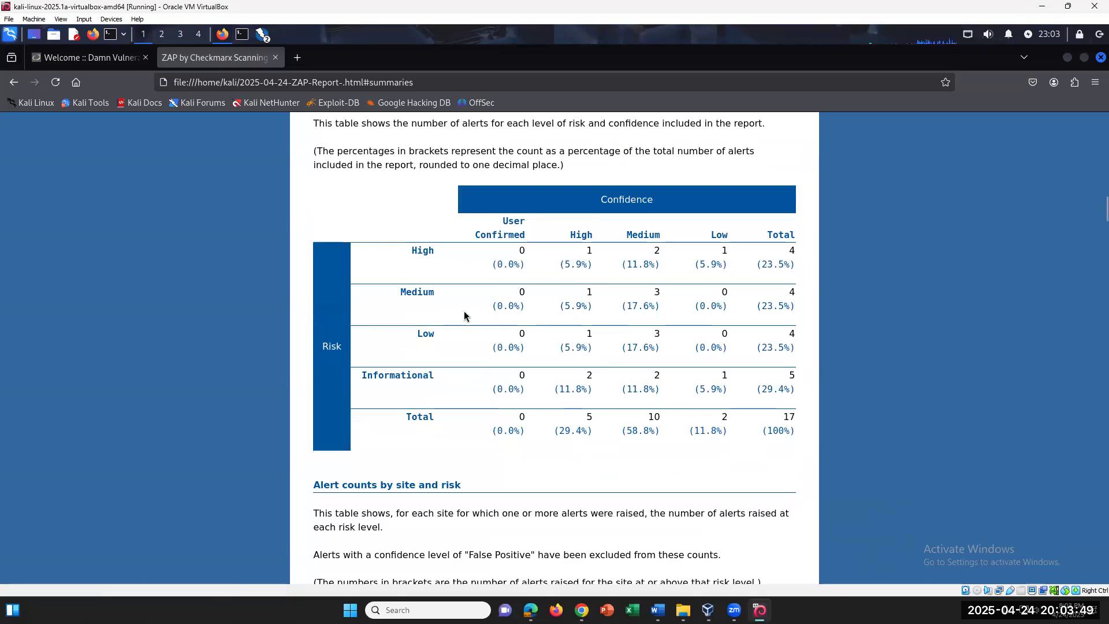
{"action": "scroll", "coordinate": [588, 439], "scroll_direction": "down", "scroll_amount": 2}
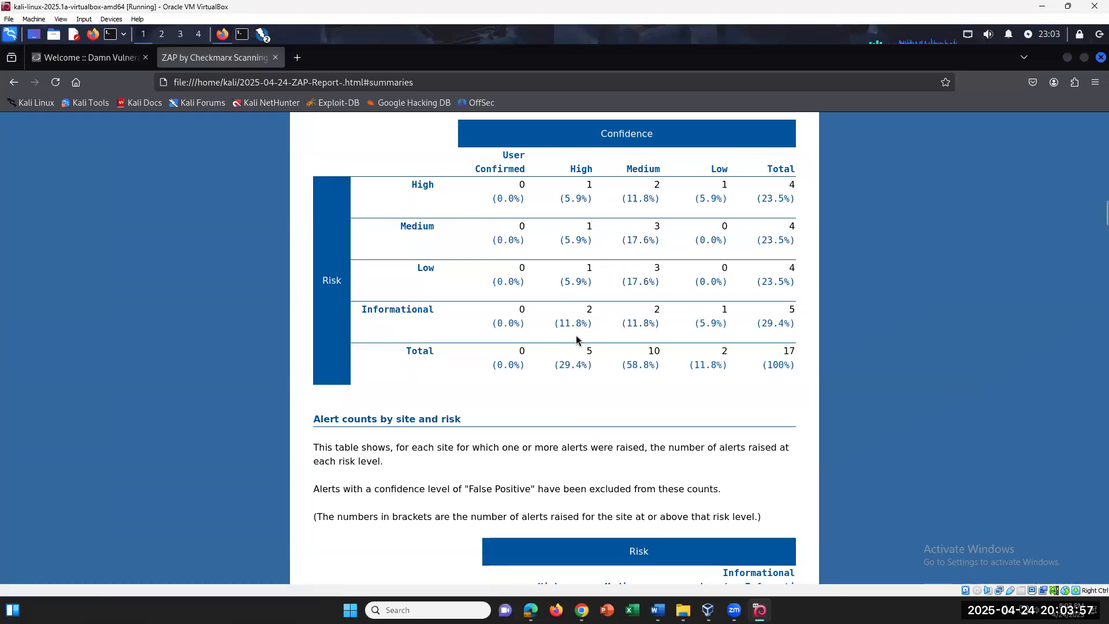
{"action": "scroll", "coordinate": [576, 335], "scroll_direction": "up", "scroll_amount": 4}
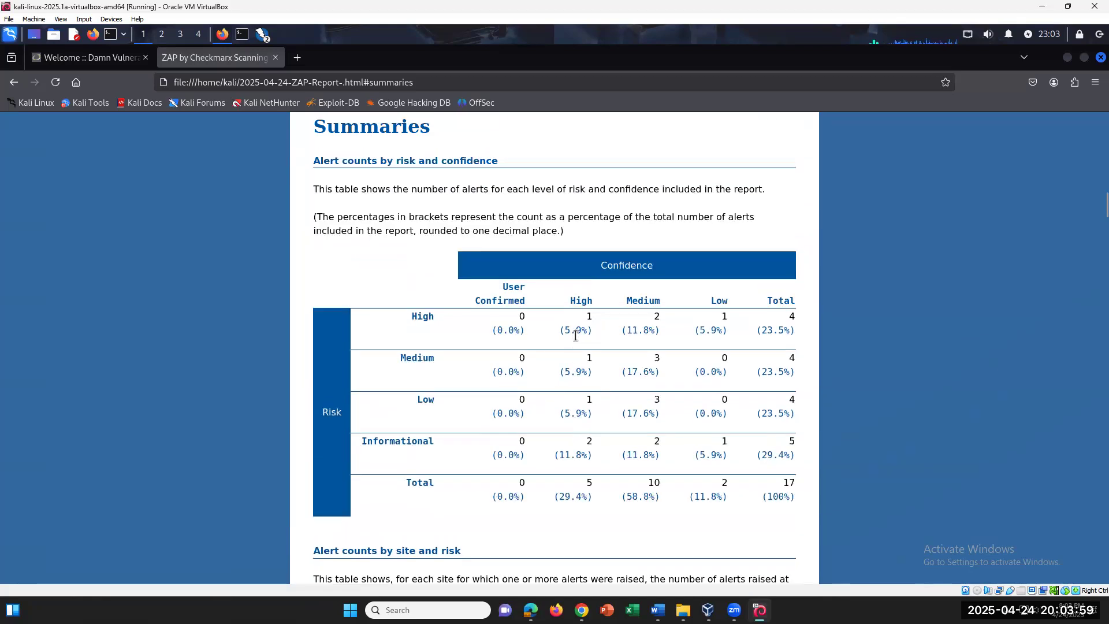
{"action": "scroll", "coordinate": [575, 335], "scroll_direction": "down", "scroll_amount": 4}
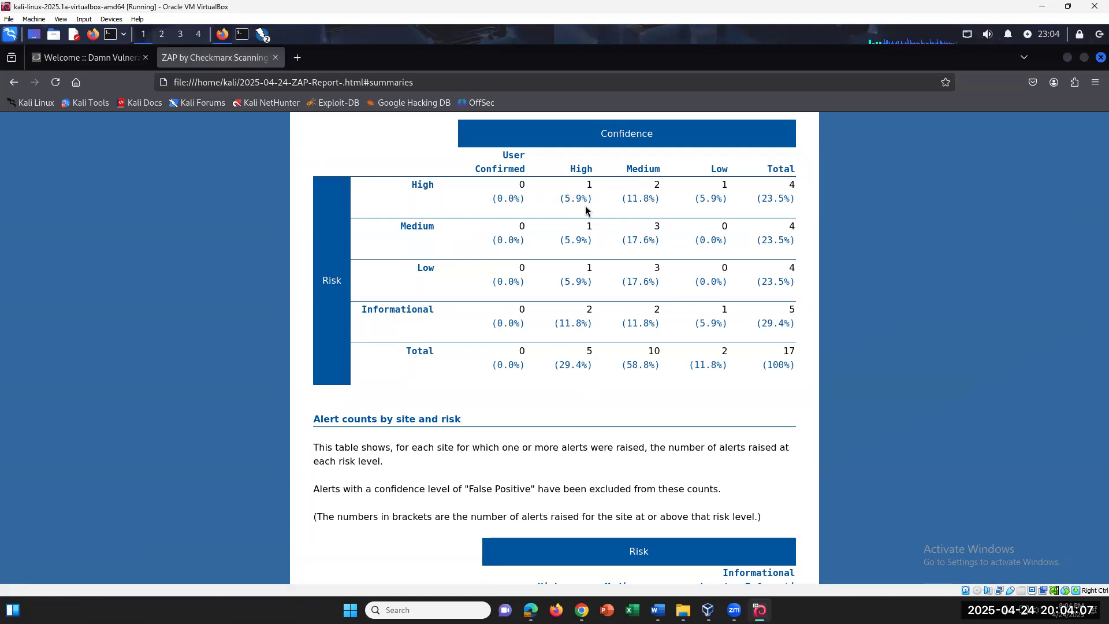
{"action": "left_click", "coordinate": [658, 610]}
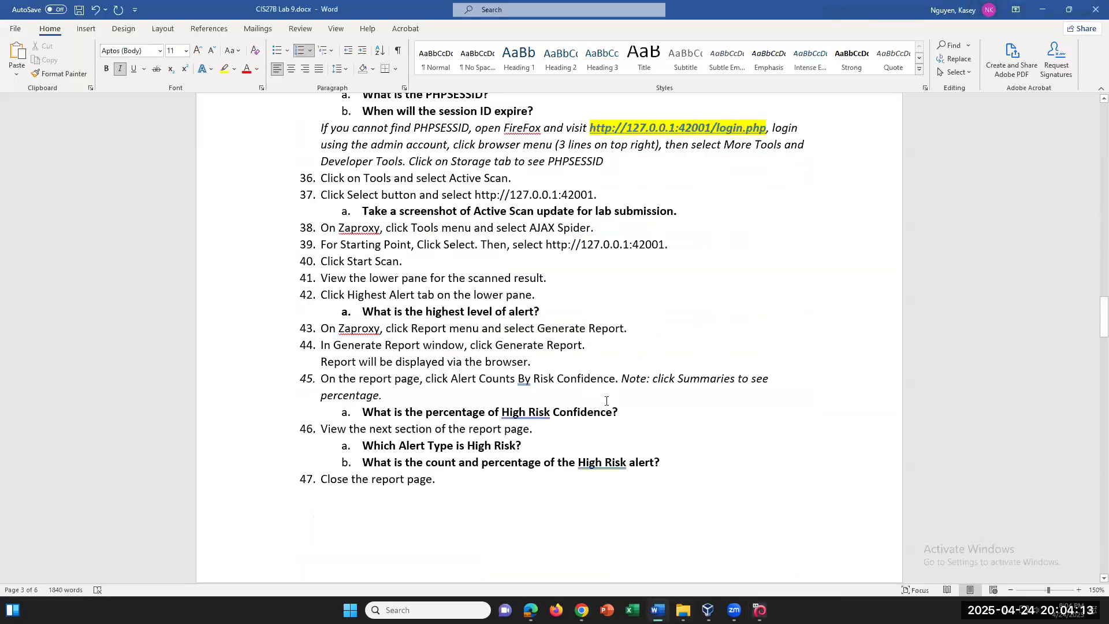
Read Word question 46a through item 48 and Part C, then return to the Kali report
{"action": "left_click", "coordinate": [545, 448]}
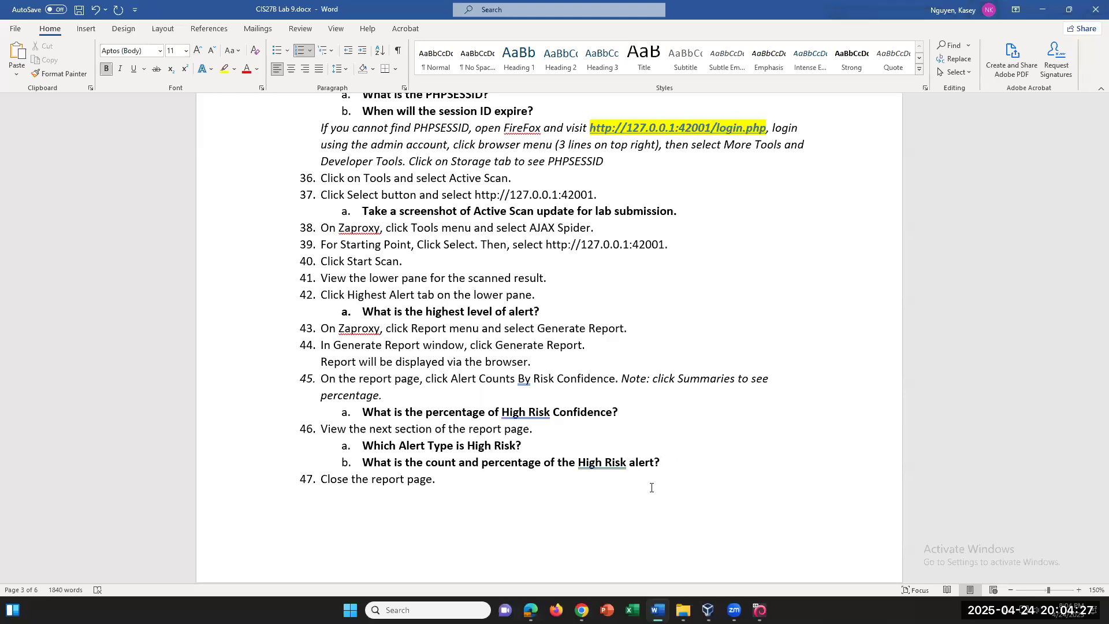
{"action": "scroll", "coordinate": [572, 468], "scroll_direction": "down", "scroll_amount": 3}
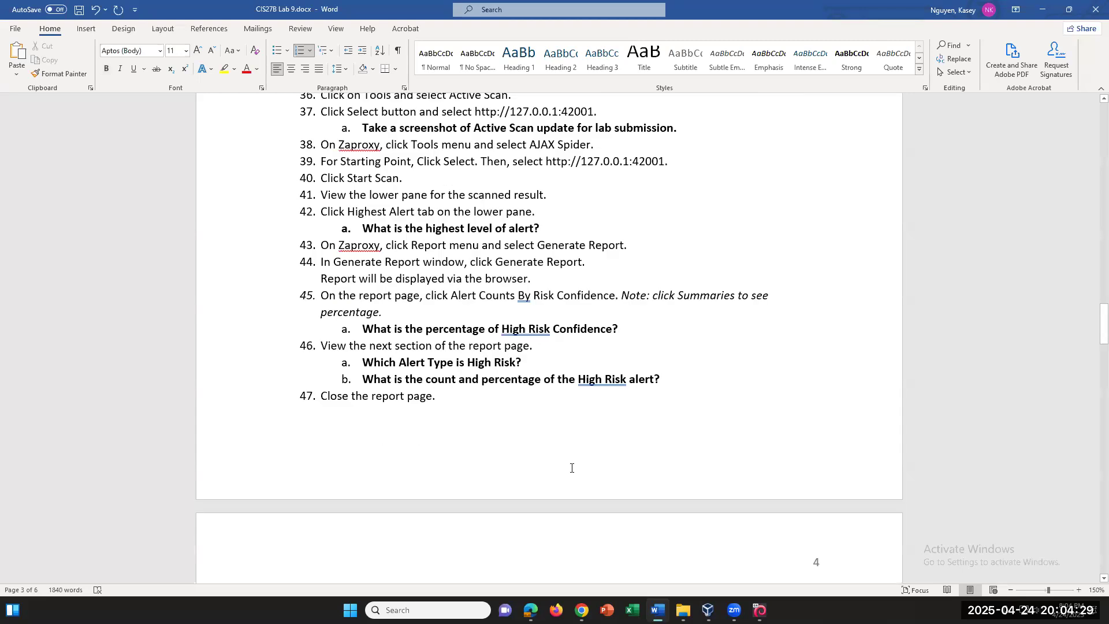
{"action": "scroll", "coordinate": [572, 468], "scroll_direction": "down", "scroll_amount": 1}
{"action": "scroll", "coordinate": [677, 527], "scroll_direction": "down", "scroll_amount": 1}
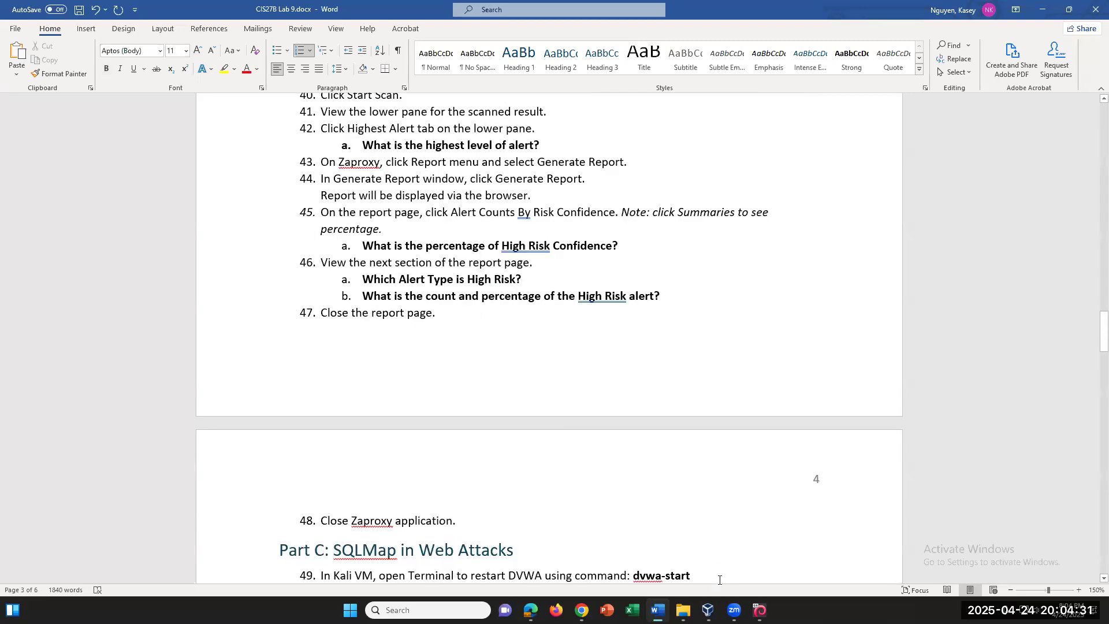
{"action": "left_click", "coordinate": [760, 610]}
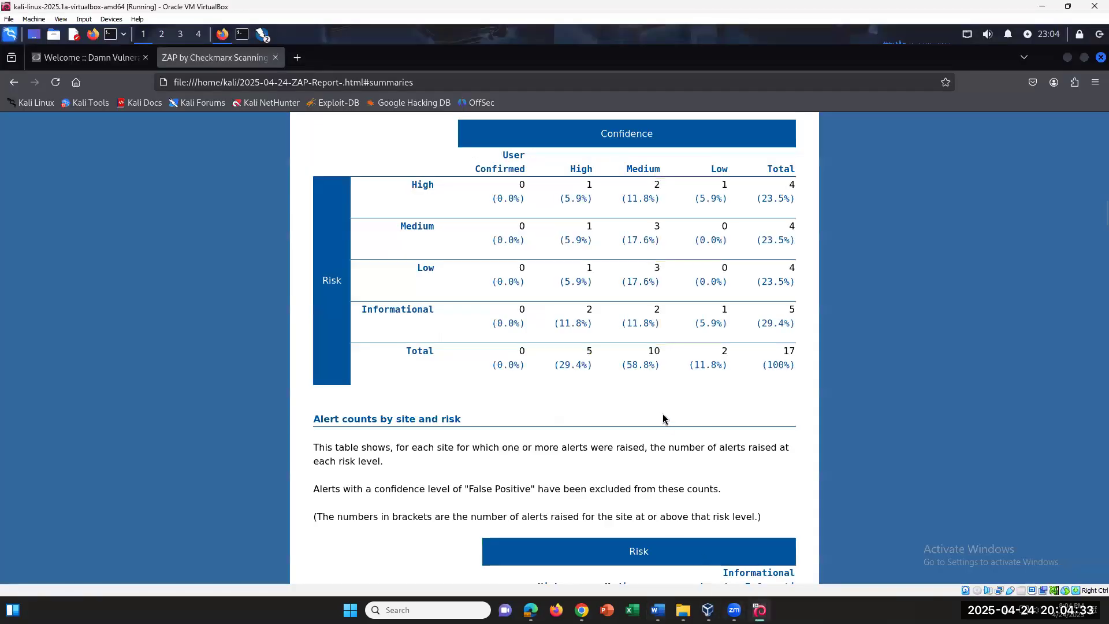
Scroll the ZAP report back up to its Contents list, checking Word steps 47 and 48
{"action": "scroll", "coordinate": [663, 414], "scroll_direction": "up", "scroll_amount": 7}
{"action": "scroll", "coordinate": [663, 413], "scroll_direction": "up", "scroll_amount": 2}
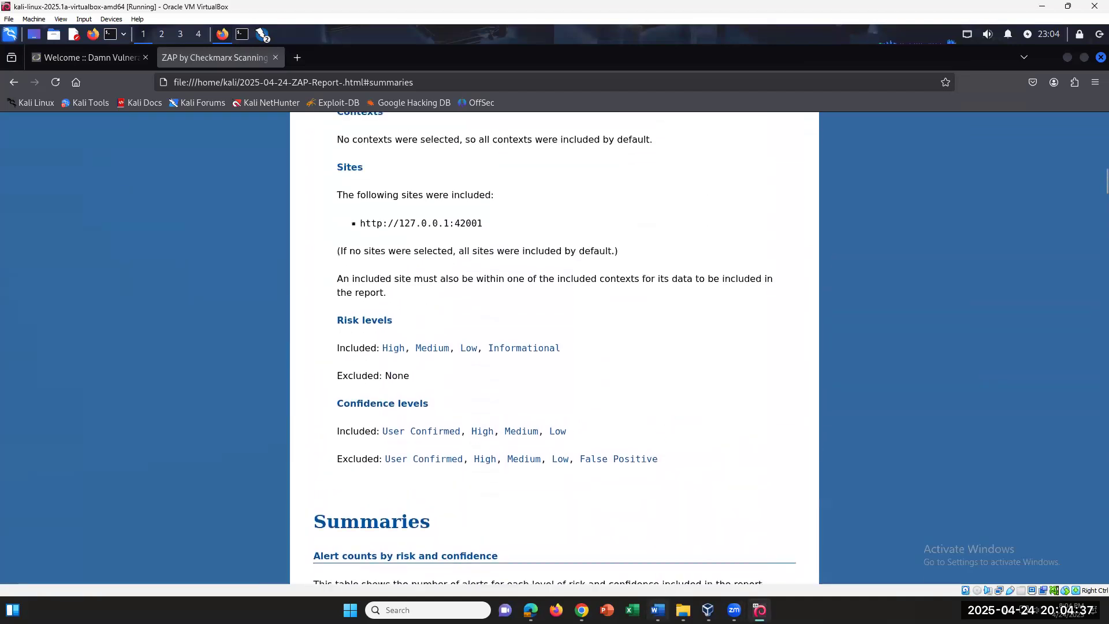
{"action": "left_click", "coordinate": [657, 610]}
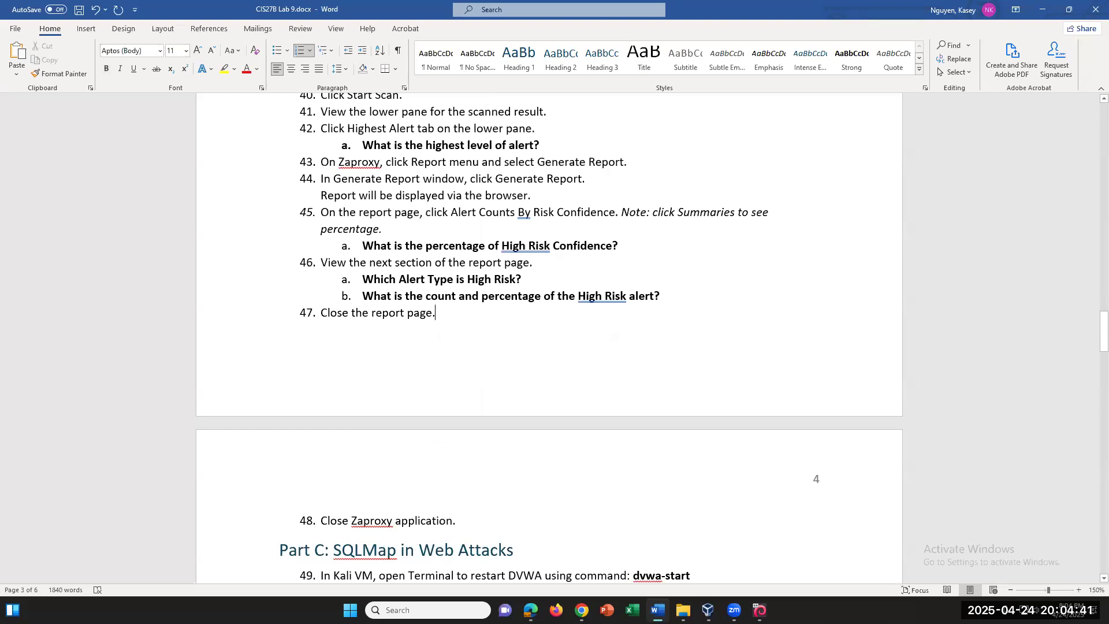
{"action": "key", "text": "alt+Tab"}
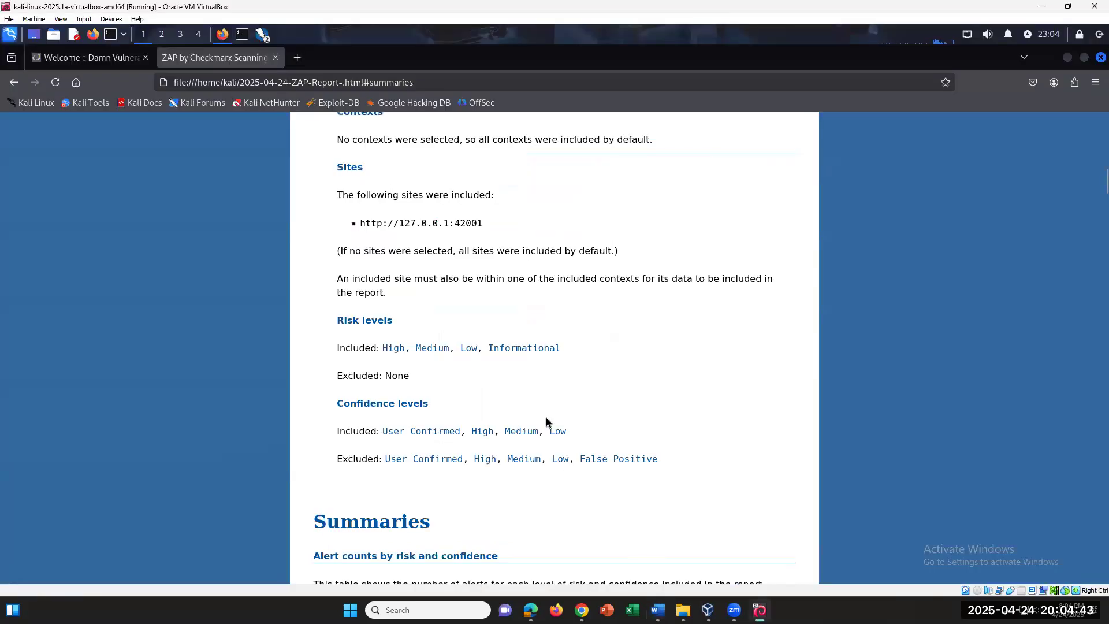
{"action": "scroll", "coordinate": [547, 422], "scroll_direction": "down", "scroll_amount": 2}
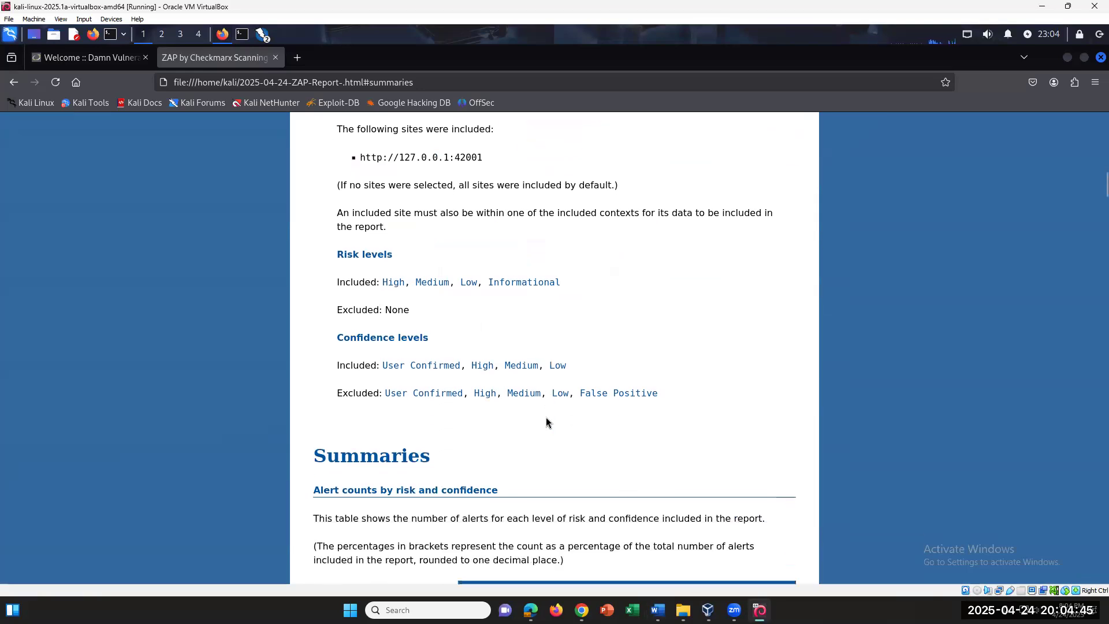
{"action": "scroll", "coordinate": [547, 422], "scroll_direction": "up", "scroll_amount": 8}
{"action": "scroll", "coordinate": [546, 422], "scroll_direction": "up", "scroll_amount": 4}
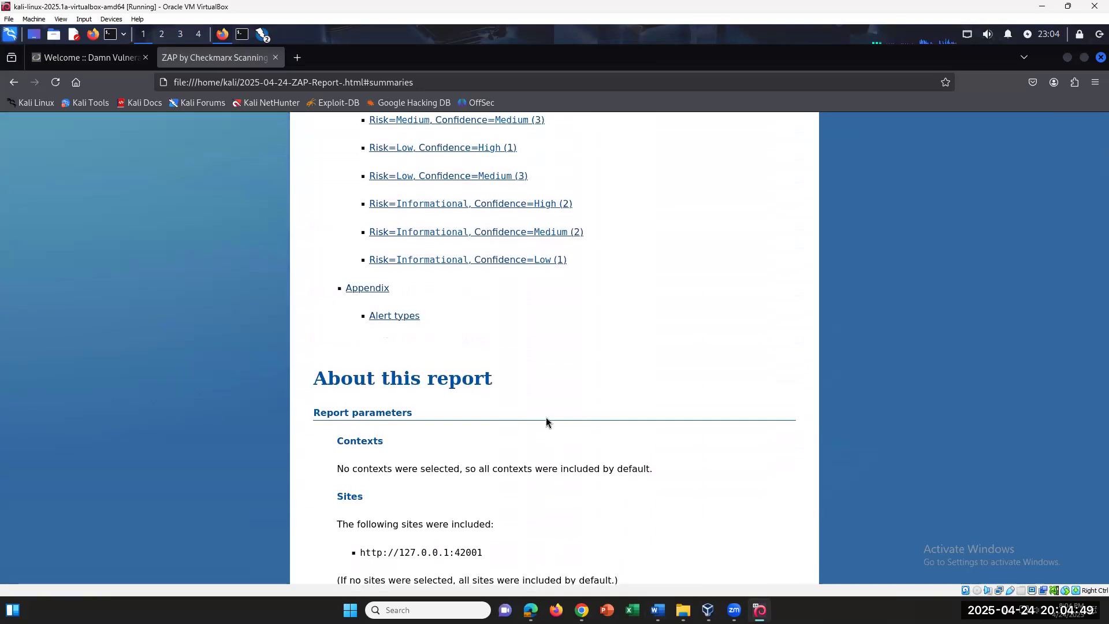
{"action": "scroll", "coordinate": [545, 419], "scroll_direction": "up", "scroll_amount": 8}
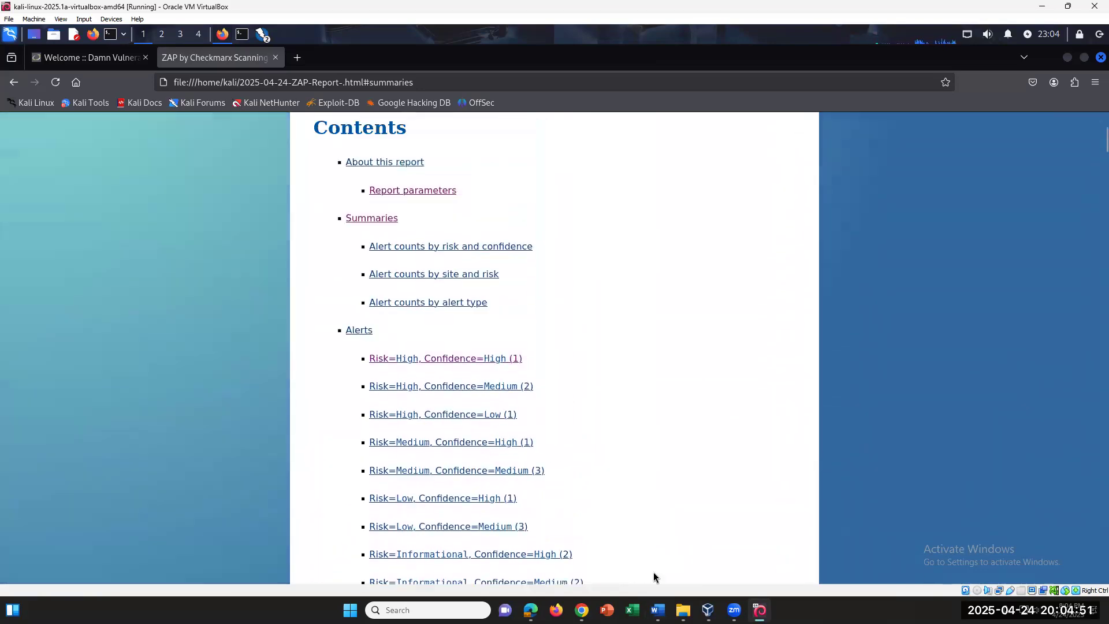
{"action": "left_click", "coordinate": [658, 610]}
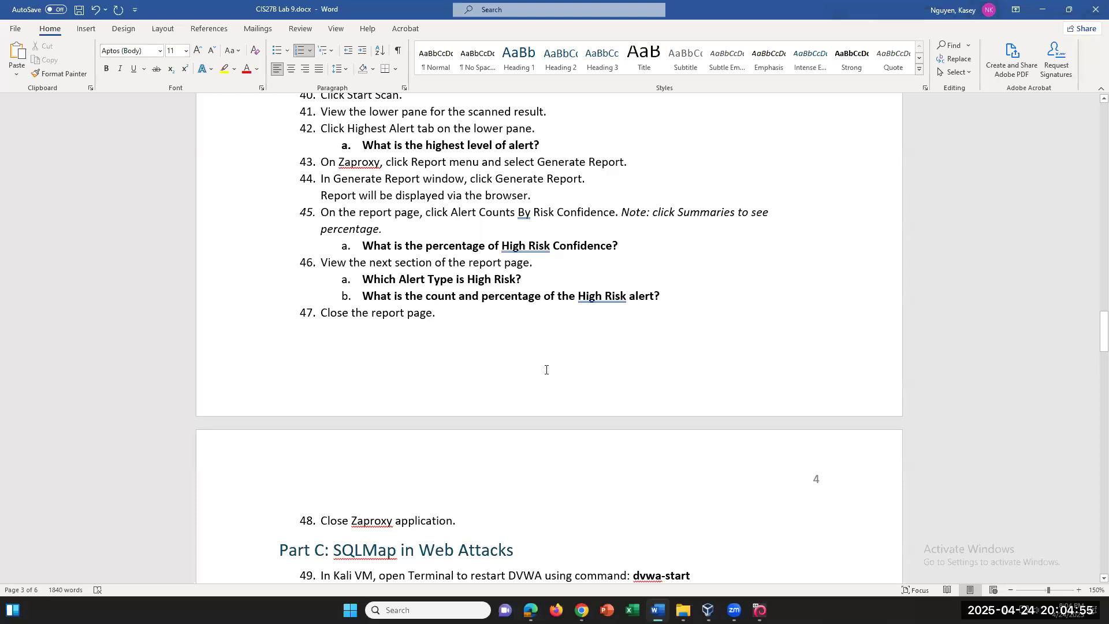
Select Word questions 46a and 46b and the step 45 Summaries note, then return to the report
{"action": "left_click_drag", "start_coordinate": [399, 279], "coordinate": [528, 280]}
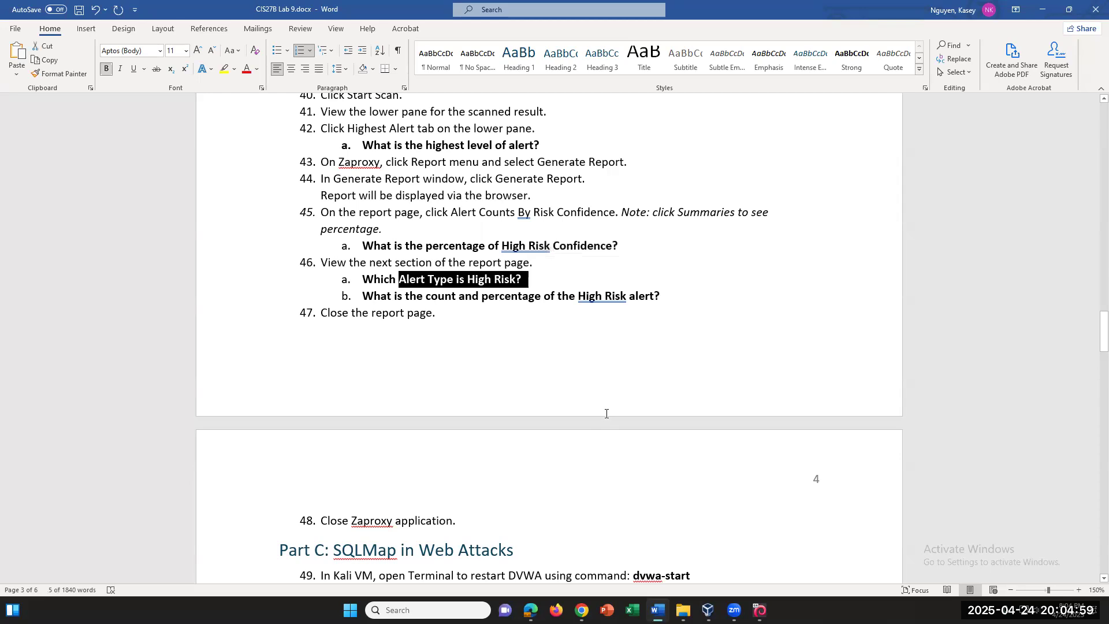
{"action": "left_click_drag", "start_coordinate": [432, 295], "coordinate": [676, 295]}
{"action": "scroll", "coordinate": [616, 434], "scroll_direction": "down", "scroll_amount": 2}
{"action": "scroll", "coordinate": [614, 436], "scroll_direction": "up", "scroll_amount": 1}
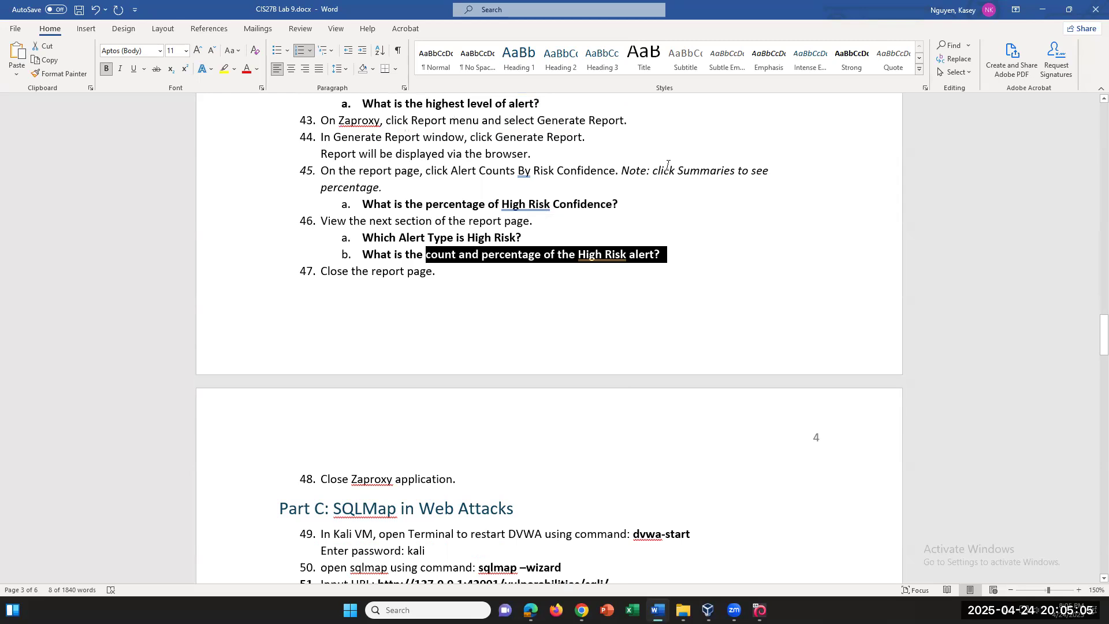
{"action": "left_click_drag", "start_coordinate": [653, 175], "coordinate": [781, 182]}
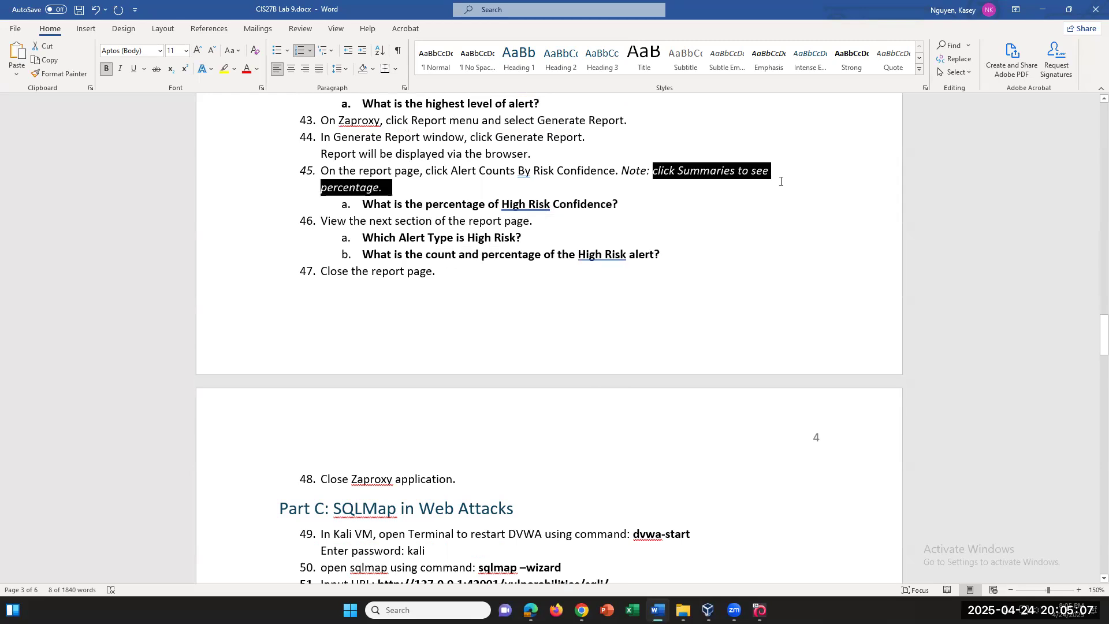
{"action": "scroll", "coordinate": [780, 185], "scroll_direction": "down", "scroll_amount": 1}
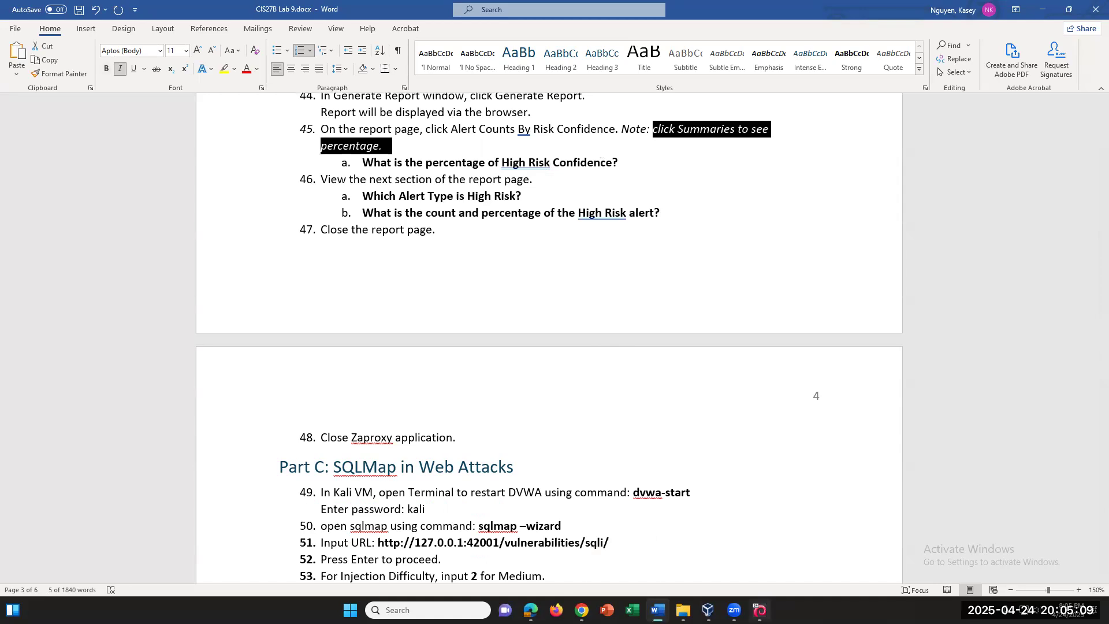
{"action": "left_click", "coordinate": [760, 610]}
{"action": "scroll", "coordinate": [622, 332], "scroll_direction": "down", "scroll_amount": 7}
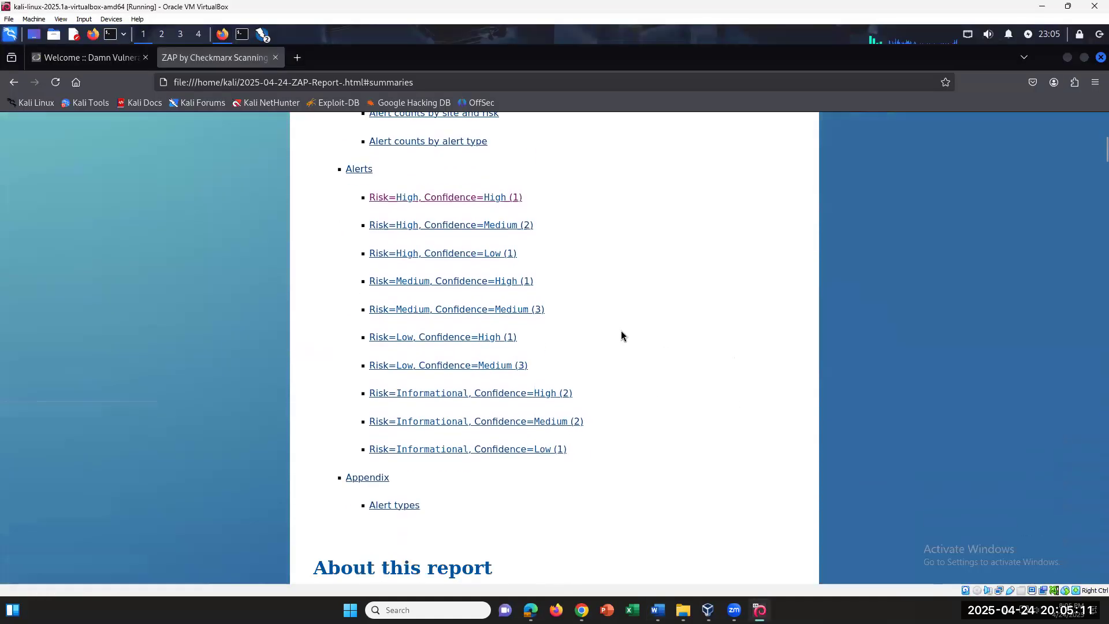
{"action": "scroll", "coordinate": [621, 330], "scroll_direction": "down", "scroll_amount": 4}
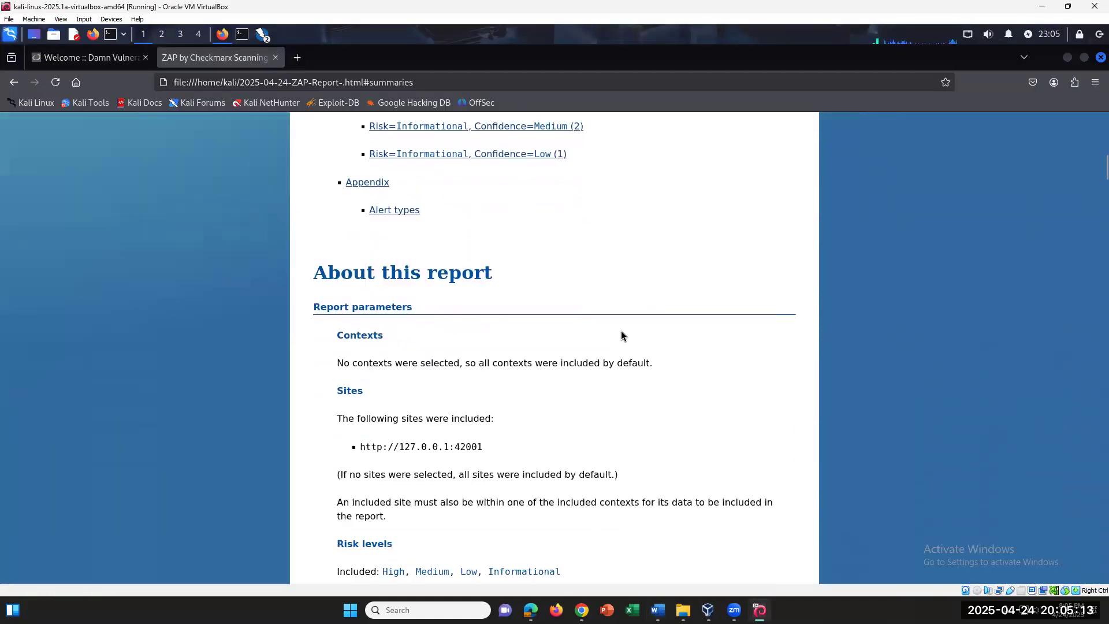
{"action": "scroll", "coordinate": [621, 335], "scroll_direction": "up", "scroll_amount": 10}
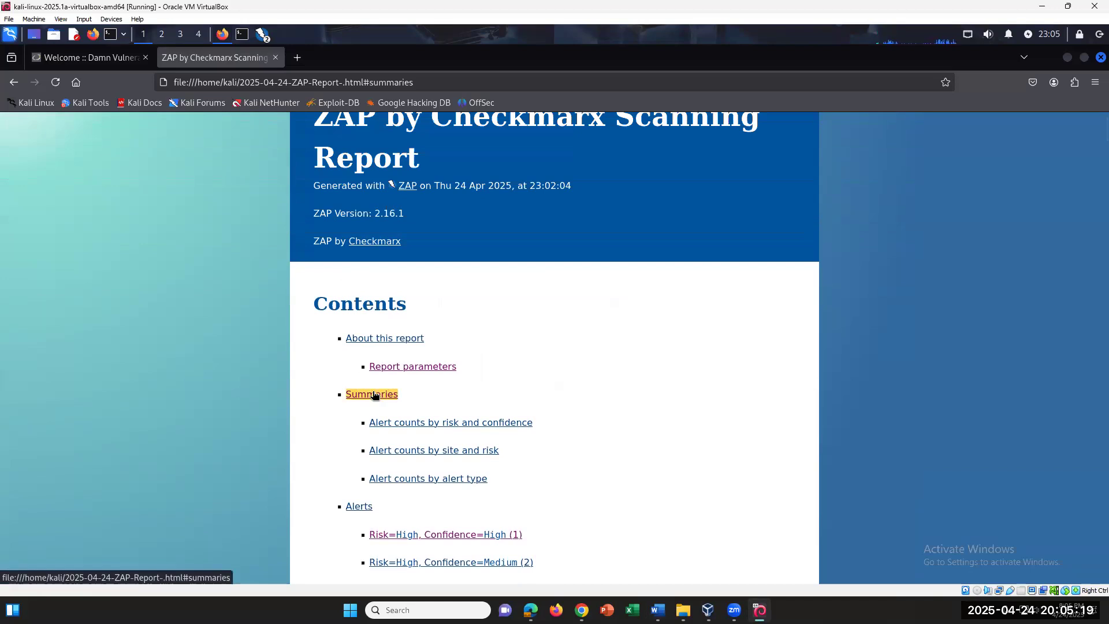
{"action": "left_click", "coordinate": [428, 424]}
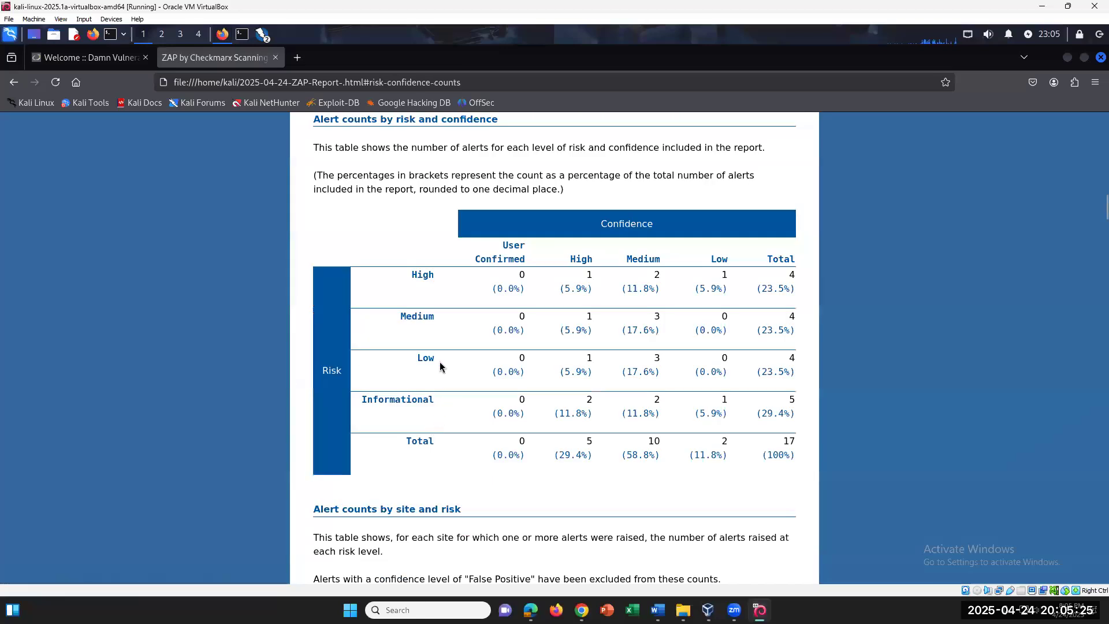
{"action": "scroll", "coordinate": [442, 358], "scroll_direction": "down", "scroll_amount": 4}
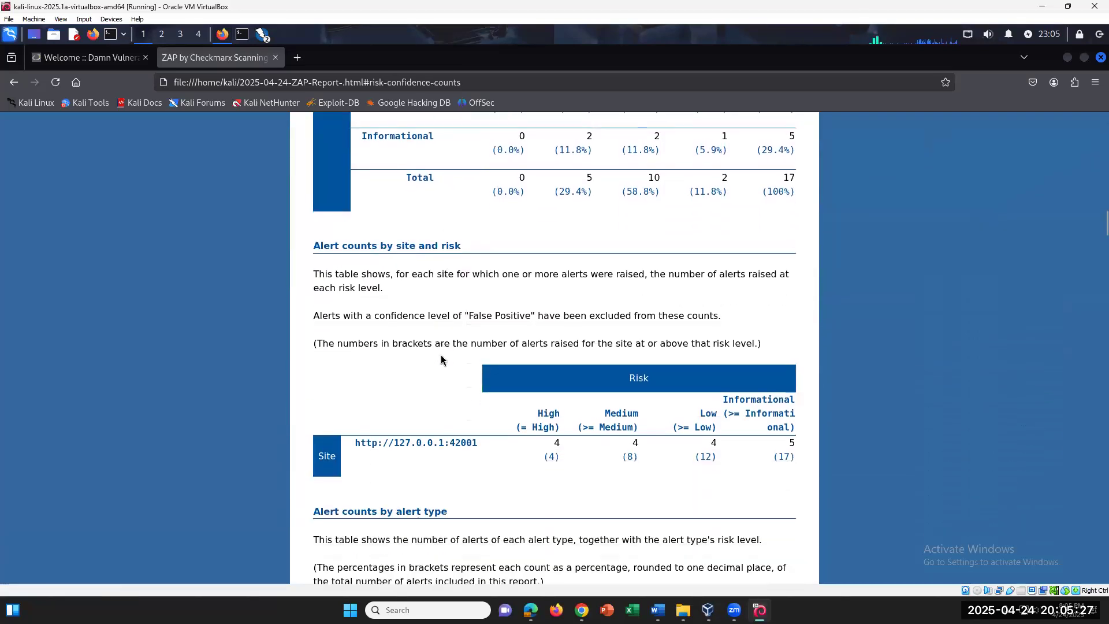
{"action": "scroll", "coordinate": [441, 359], "scroll_direction": "down", "scroll_amount": 1}
{"action": "scroll", "coordinate": [441, 359], "scroll_direction": "up", "scroll_amount": 4}
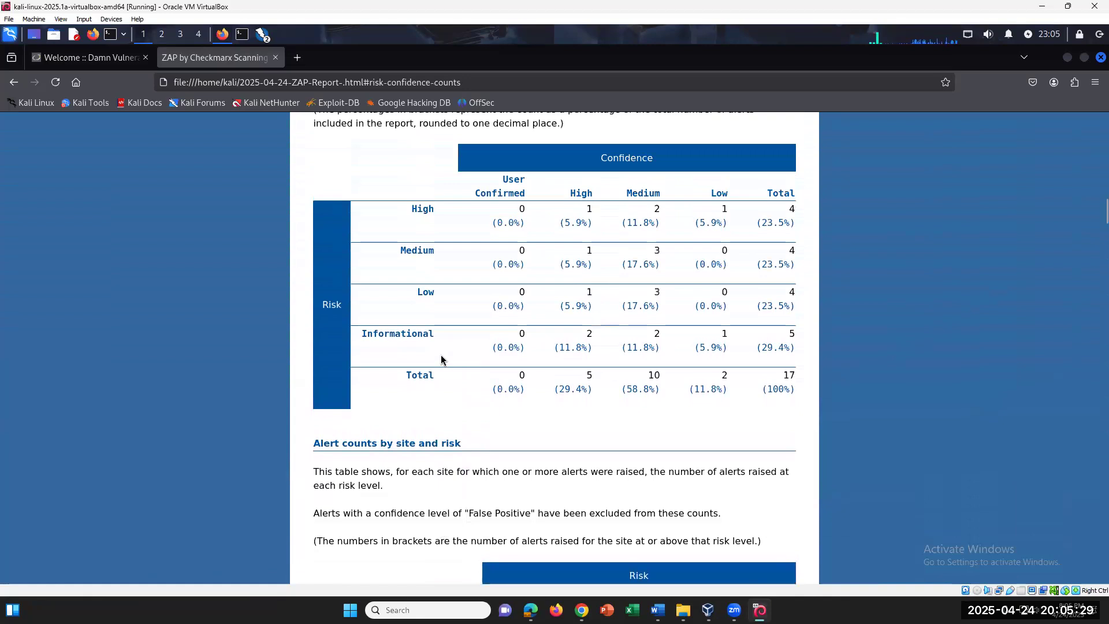
{"action": "left_click", "coordinate": [13, 83]}
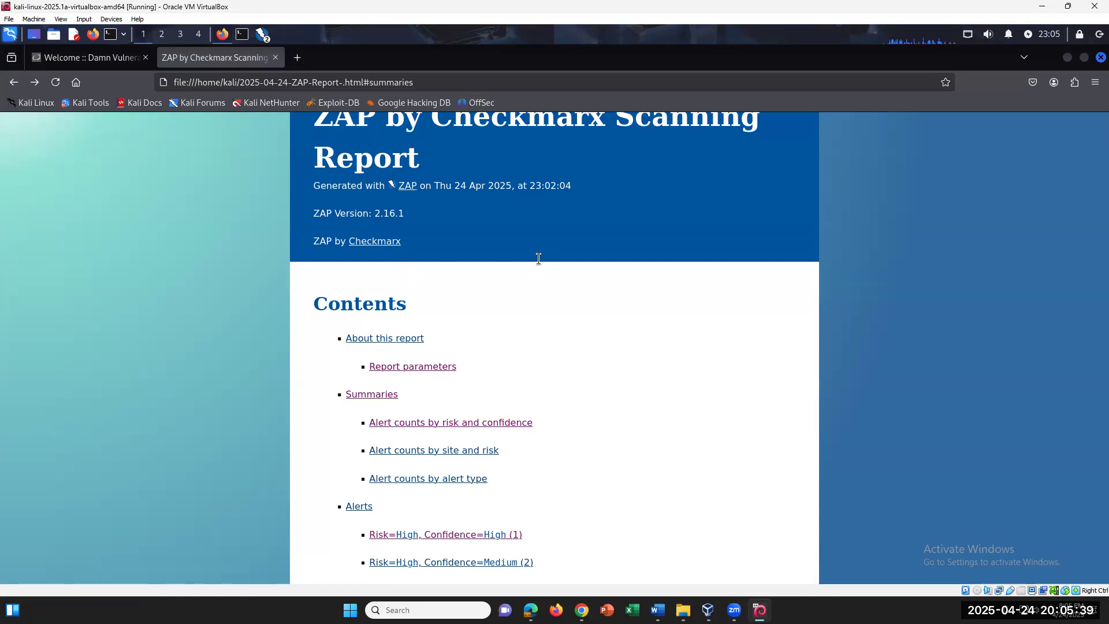
{"action": "scroll", "coordinate": [538, 259], "scroll_direction": "down", "scroll_amount": 5}
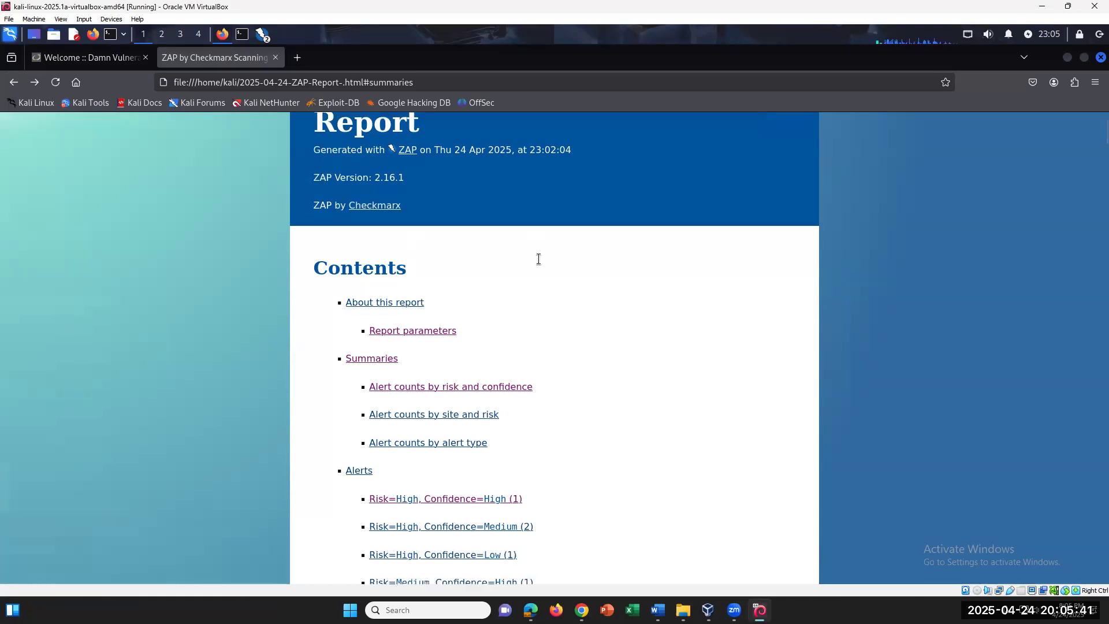
{"action": "scroll", "coordinate": [538, 258], "scroll_direction": "down", "scroll_amount": 2}
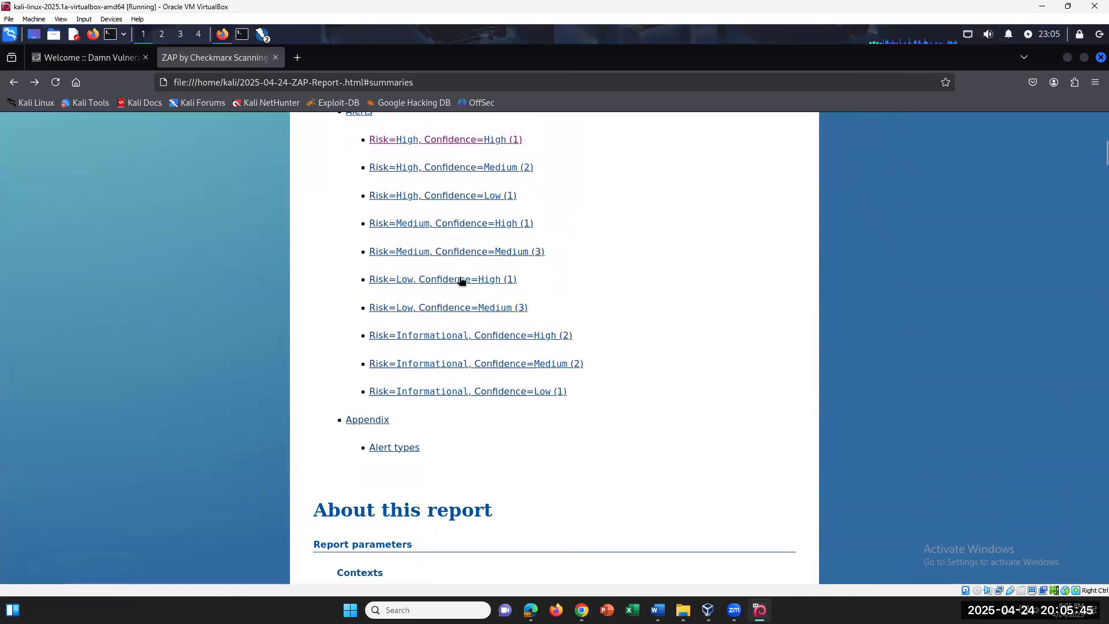
Review the report's Alert types, highlighting SQL Injection and Application Error Disclosure, then return to Word
{"action": "left_click", "coordinate": [385, 455]}
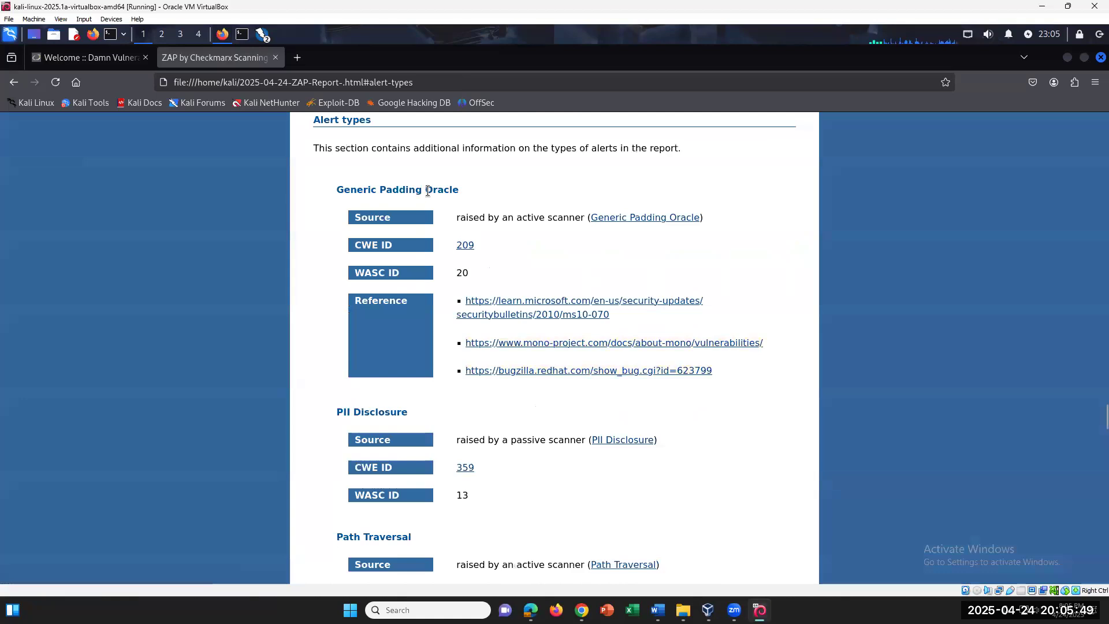
{"action": "scroll", "coordinate": [427, 277], "scroll_direction": "down", "scroll_amount": 2}
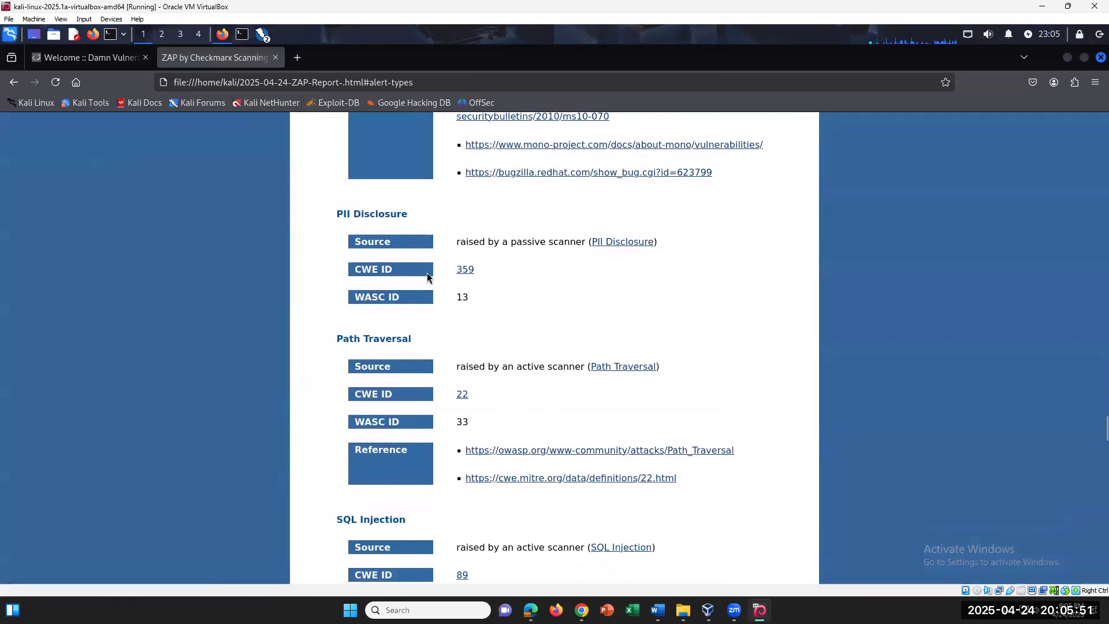
{"action": "scroll", "coordinate": [428, 277], "scroll_direction": "down", "scroll_amount": 3}
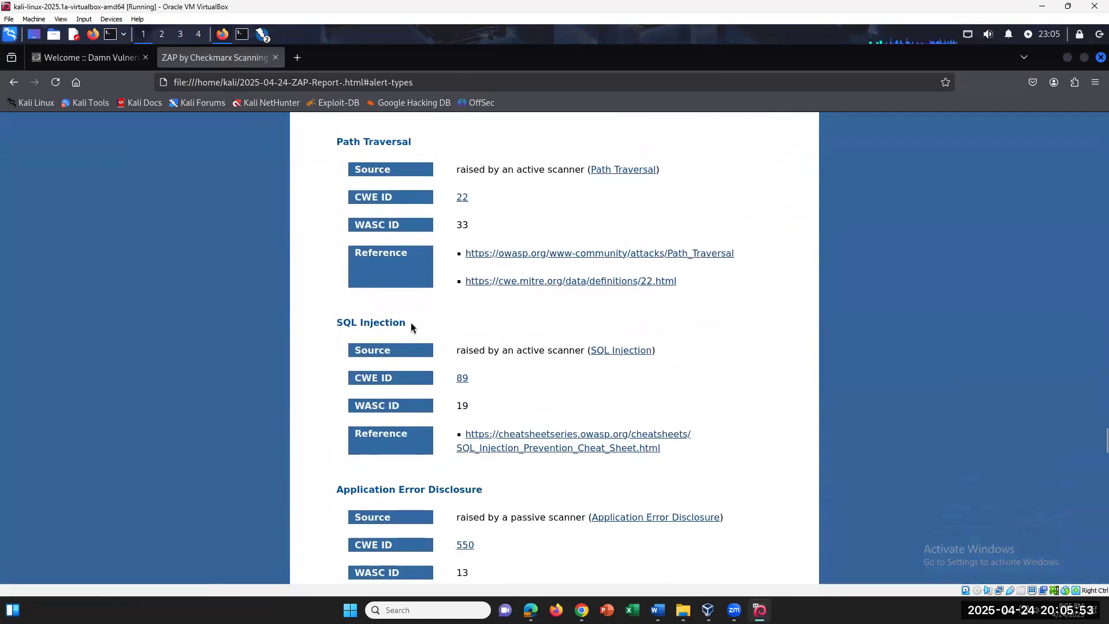
{"action": "left_click_drag", "start_coordinate": [410, 322], "coordinate": [316, 321]}
{"action": "left_click_drag", "start_coordinate": [482, 488], "coordinate": [327, 485]}
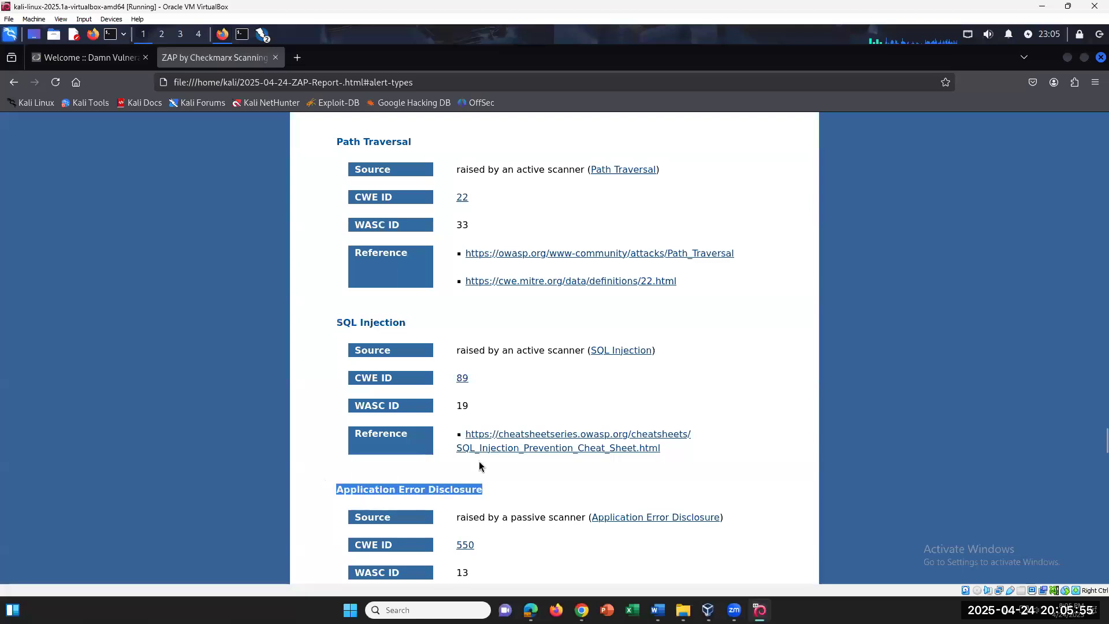
{"action": "scroll", "coordinate": [493, 455], "scroll_direction": "down", "scroll_amount": 2}
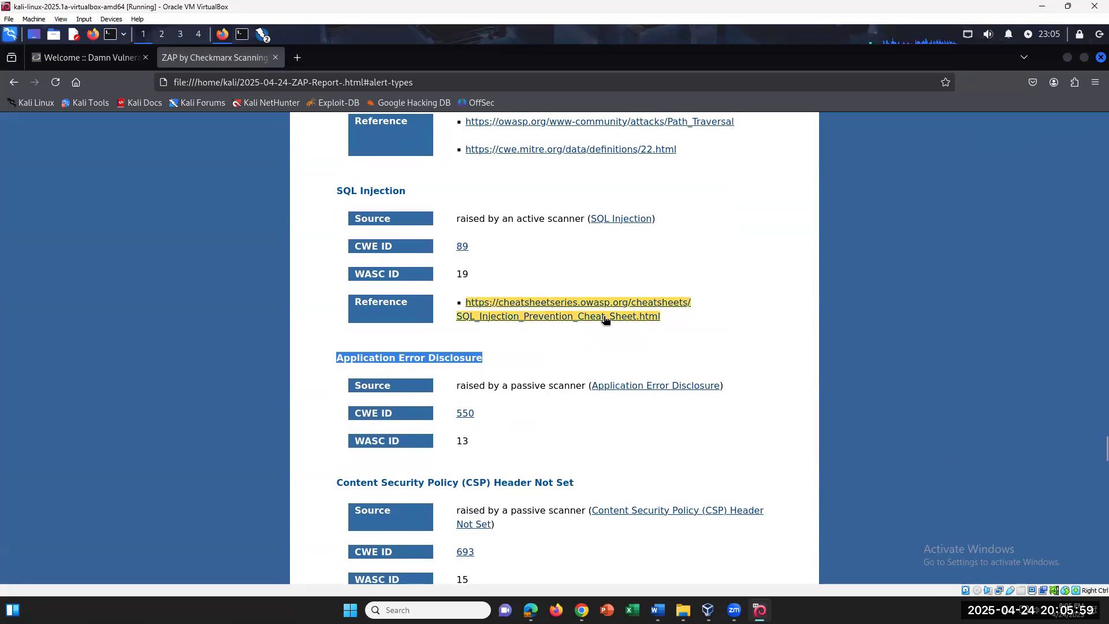
{"action": "scroll", "coordinate": [604, 321], "scroll_direction": "down", "scroll_amount": 4}
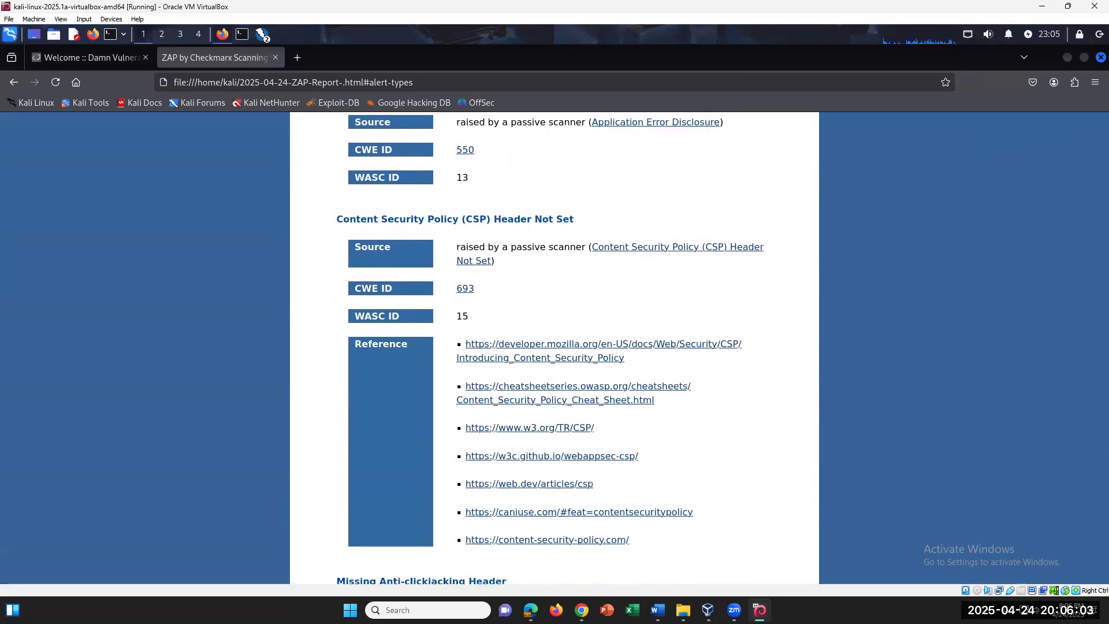
{"action": "left_click", "coordinate": [658, 610]}
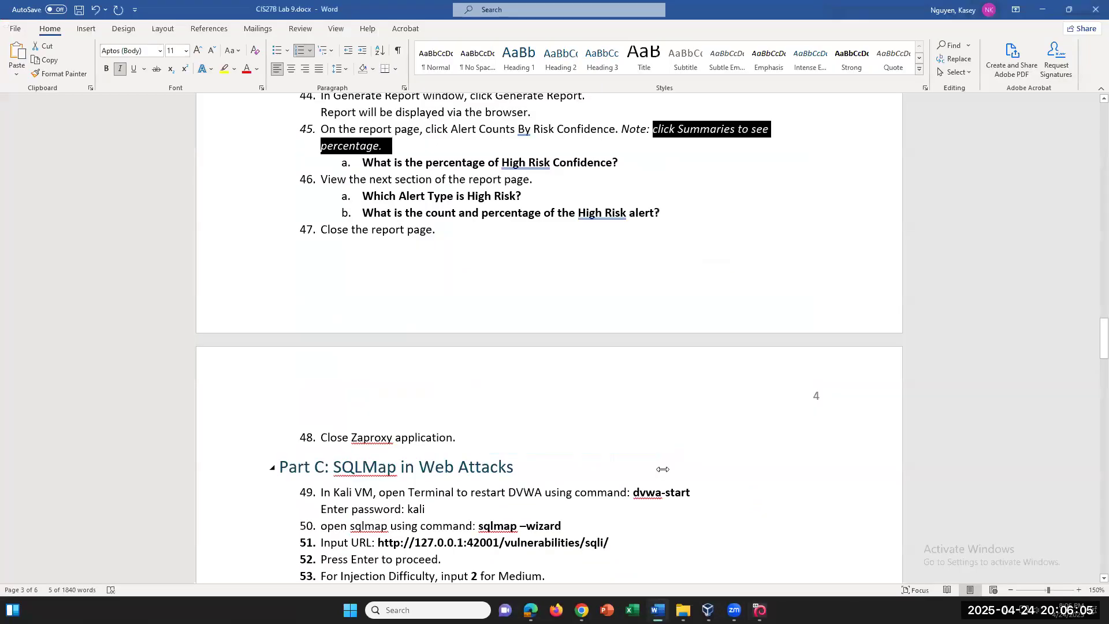
Find the 'dvwa-start' command in Part C step 49, then return to the Kali VM's ZAP report
{"action": "scroll", "coordinate": [663, 471], "scroll_direction": "down", "scroll_amount": 3}
{"action": "scroll", "coordinate": [663, 469], "scroll_direction": "down", "scroll_amount": 2}
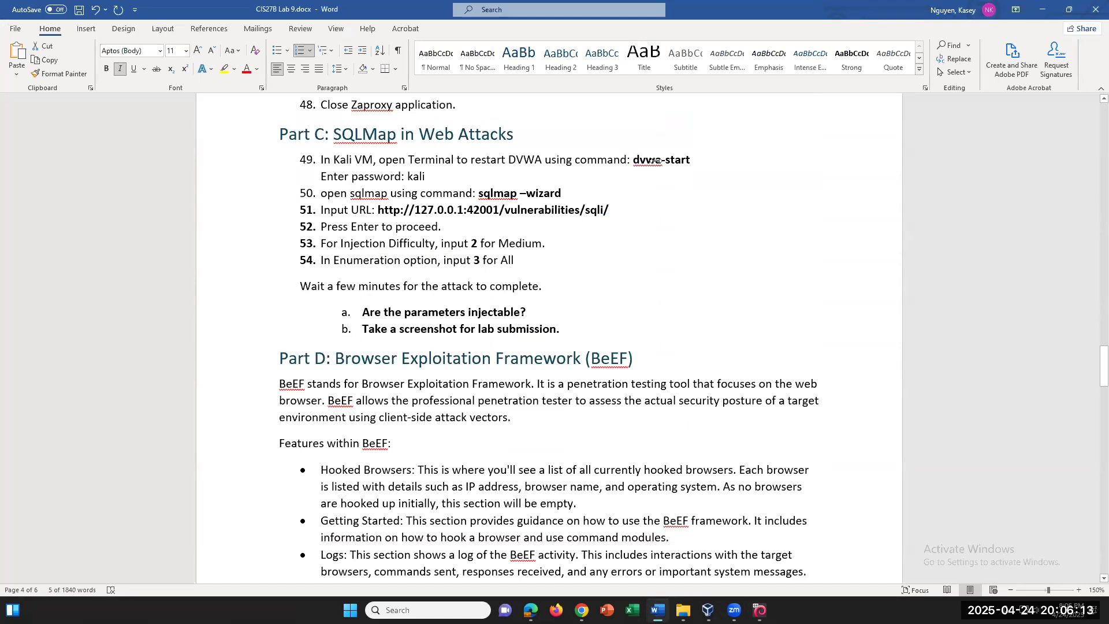
{"action": "left_click_drag", "start_coordinate": [627, 161], "coordinate": [684, 159]}
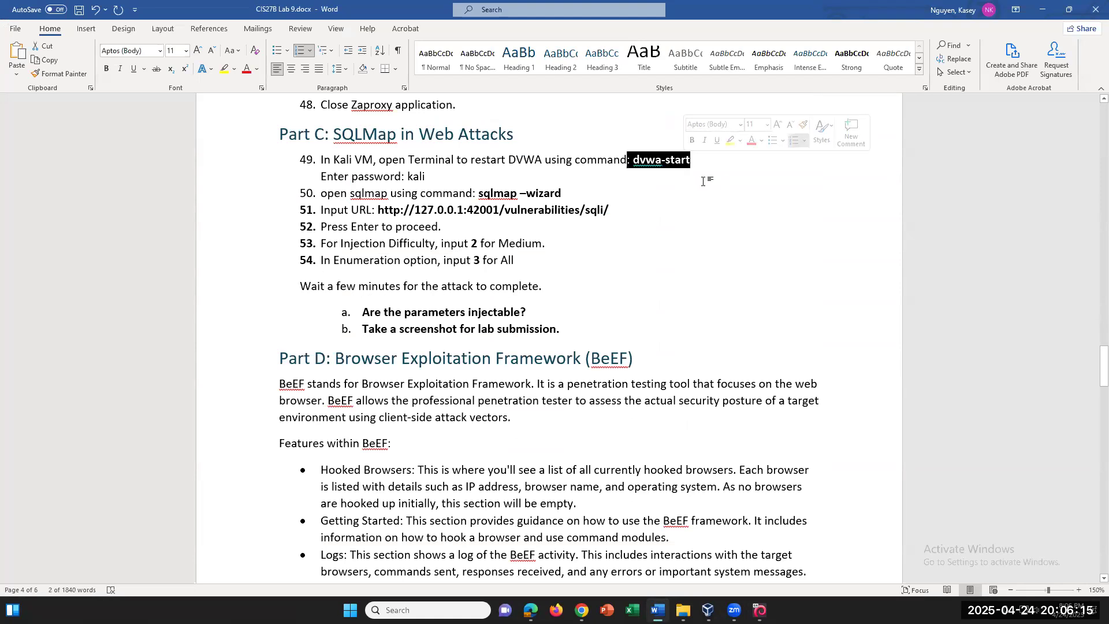
{"action": "left_click", "coordinate": [705, 179]}
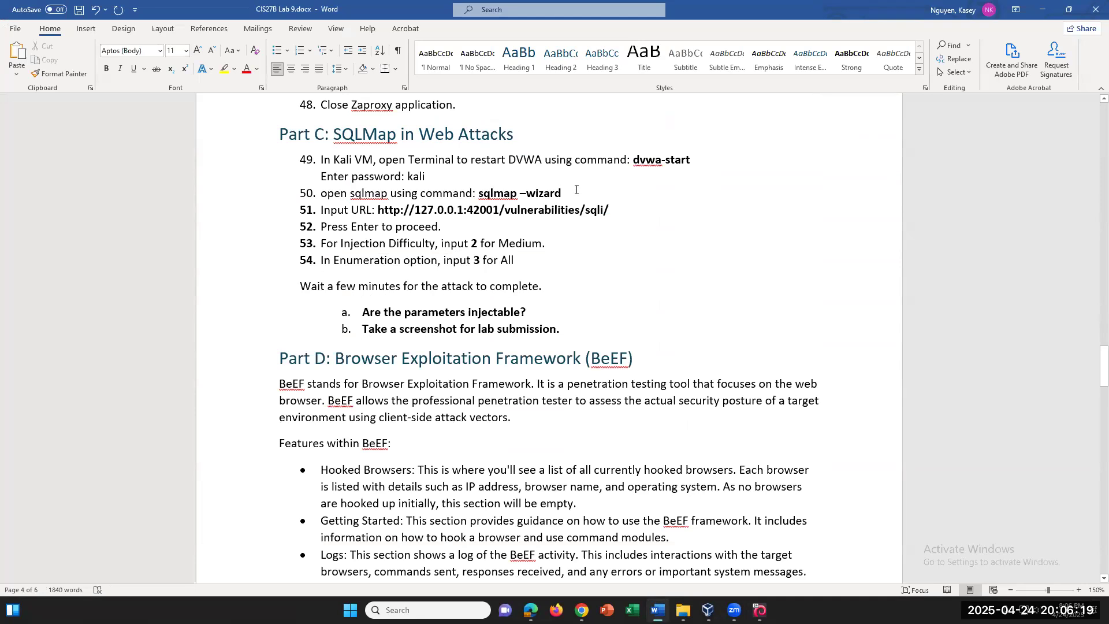
{"action": "mouse_move", "coordinate": [759, 610]}
{"action": "left_click", "coordinate": [757, 581]}
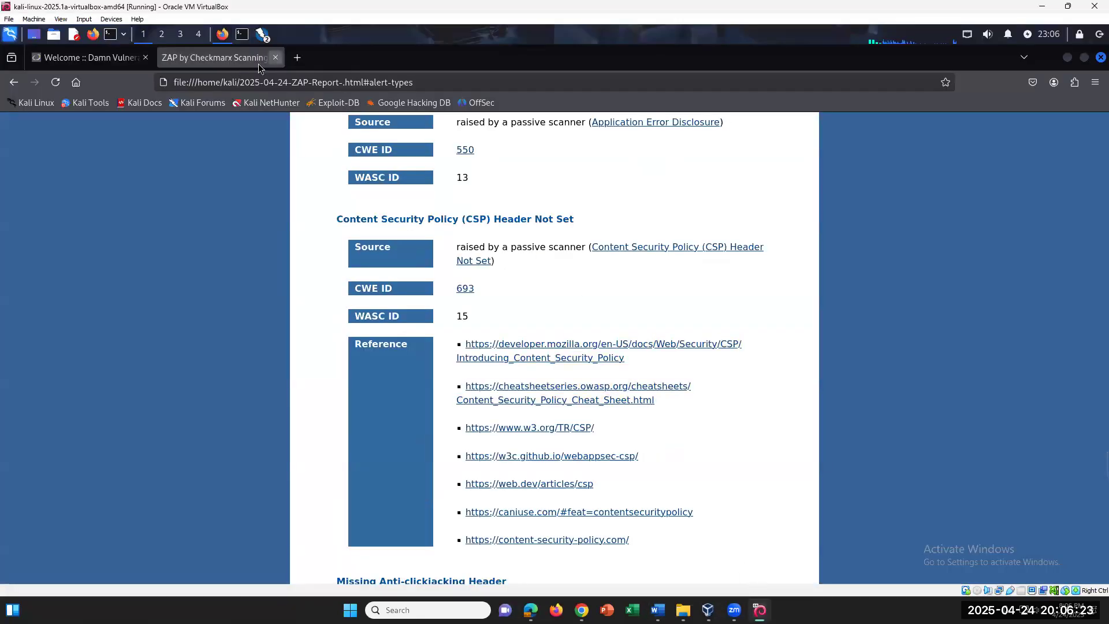
Close the ZAP report tab, then quit ZAP with Ctrl+Q, discarding the unsaved session
{"action": "left_click", "coordinate": [275, 57]}
{"action": "left_click", "coordinate": [245, 36]}
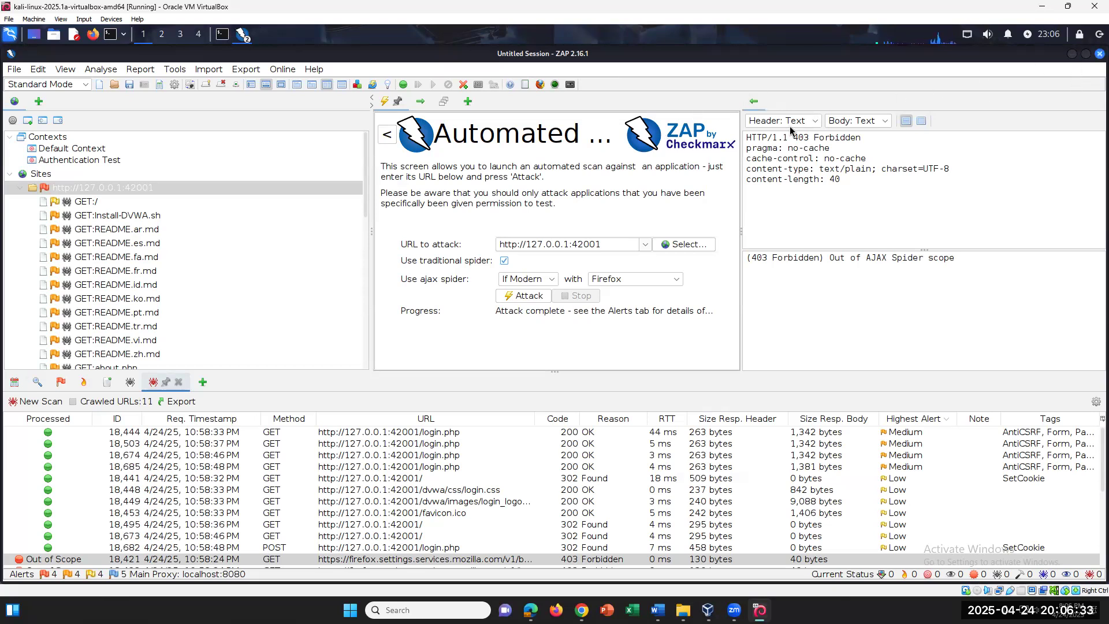
{"action": "key", "text": "ctrl+q"}
{"action": "left_click", "coordinate": [581, 349]}
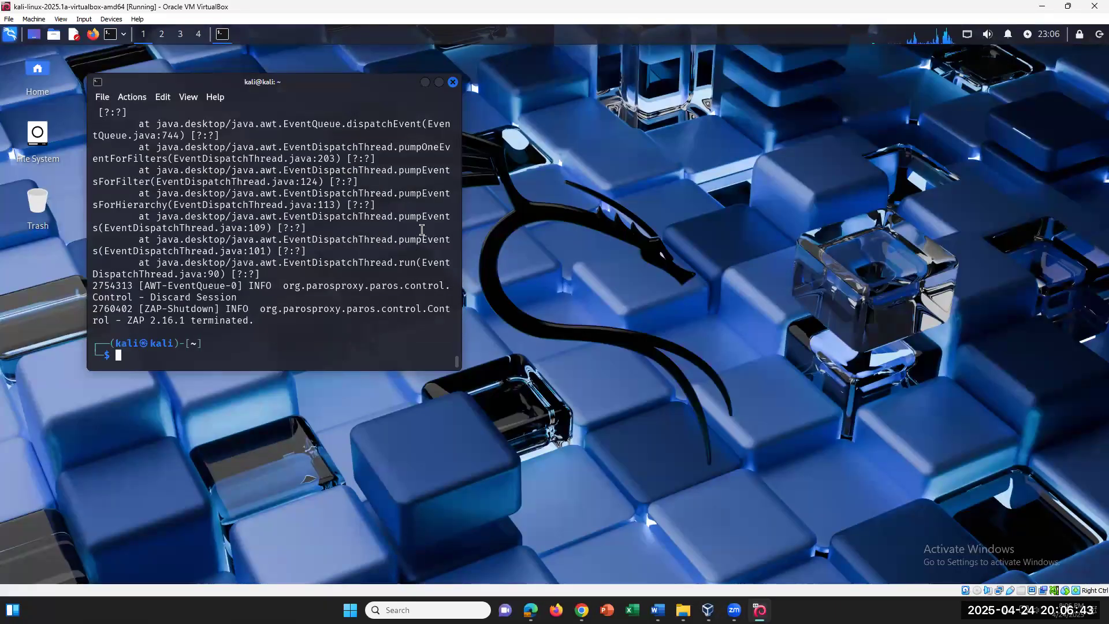
Run dvwa-start in the Kali terminal and authenticate dvwa.service with the account password
{"action": "type", "text": "dv"}
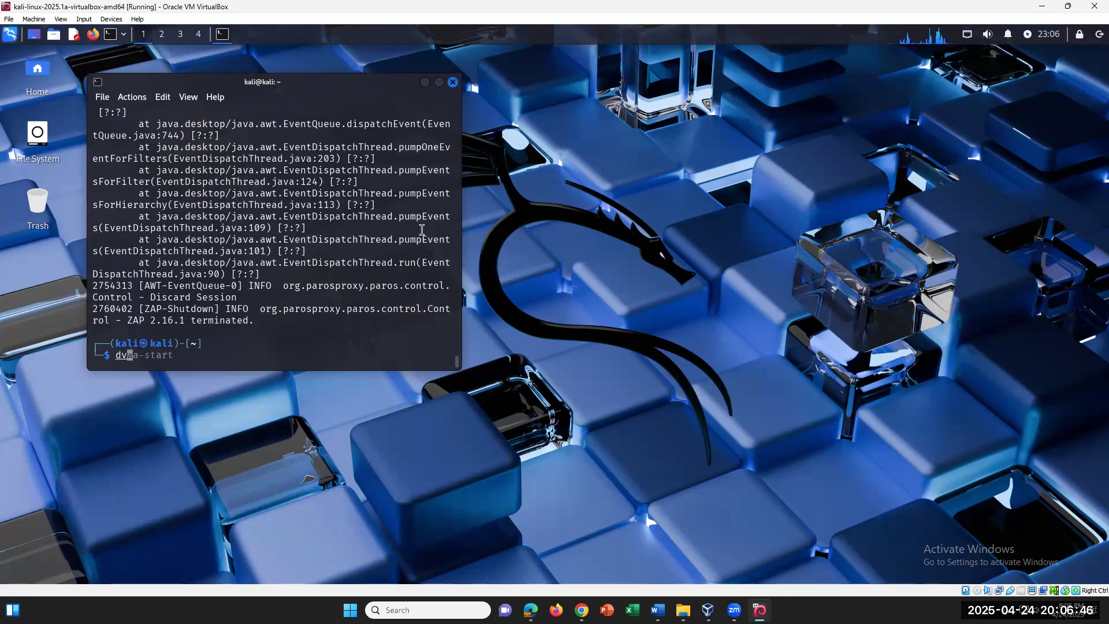
{"action": "key", "text": "Right"}
{"action": "key", "text": "Return"}
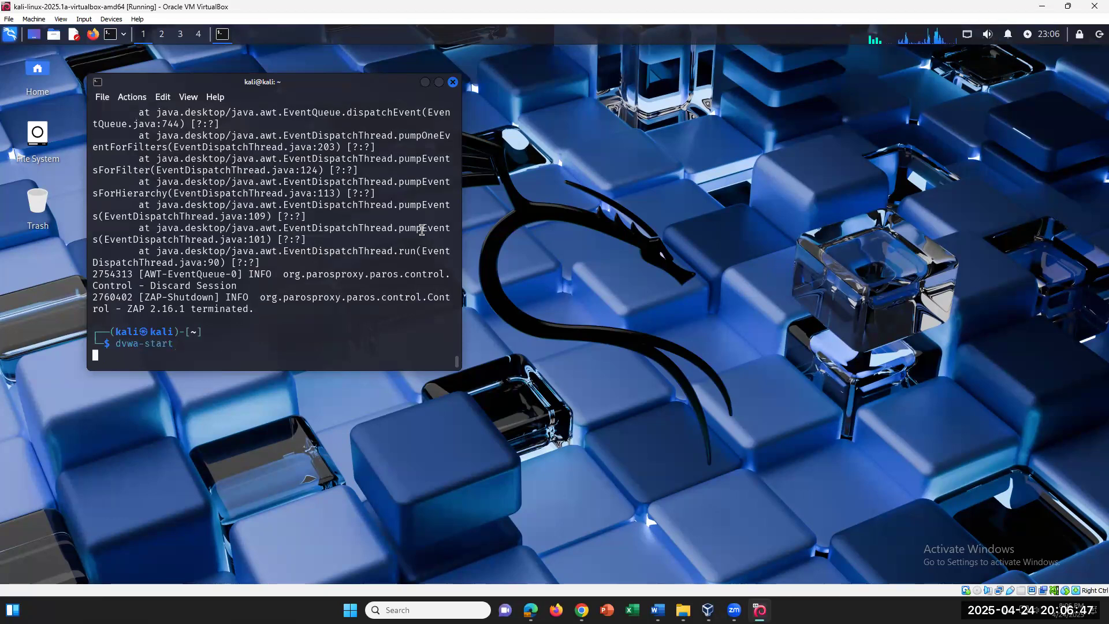
{"action": "type", "text": "kali"}
{"action": "key", "text": "Return"}
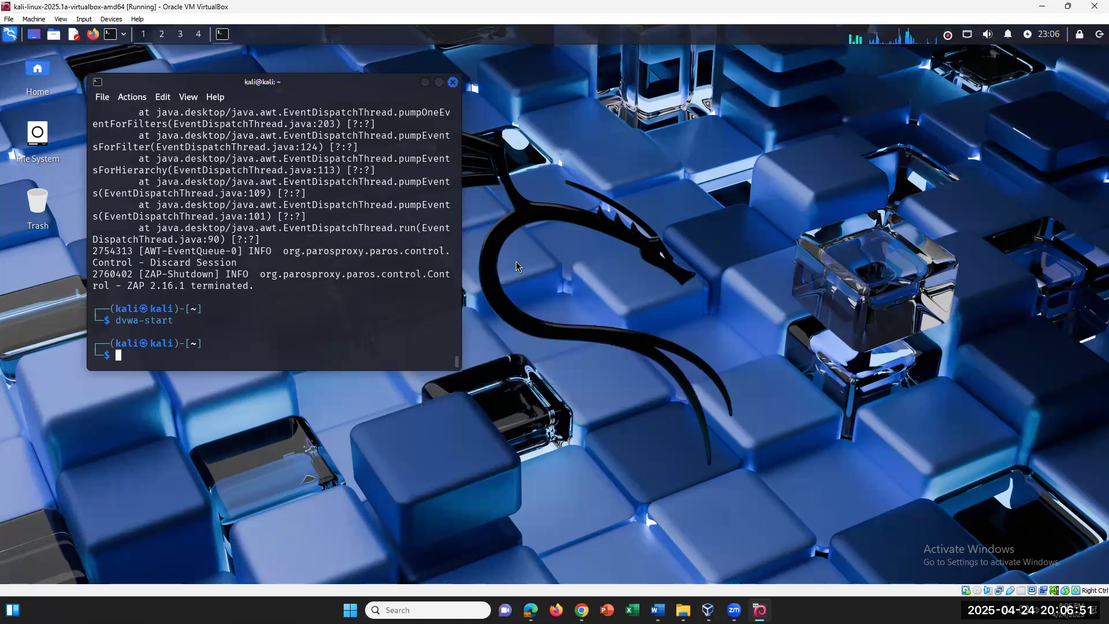
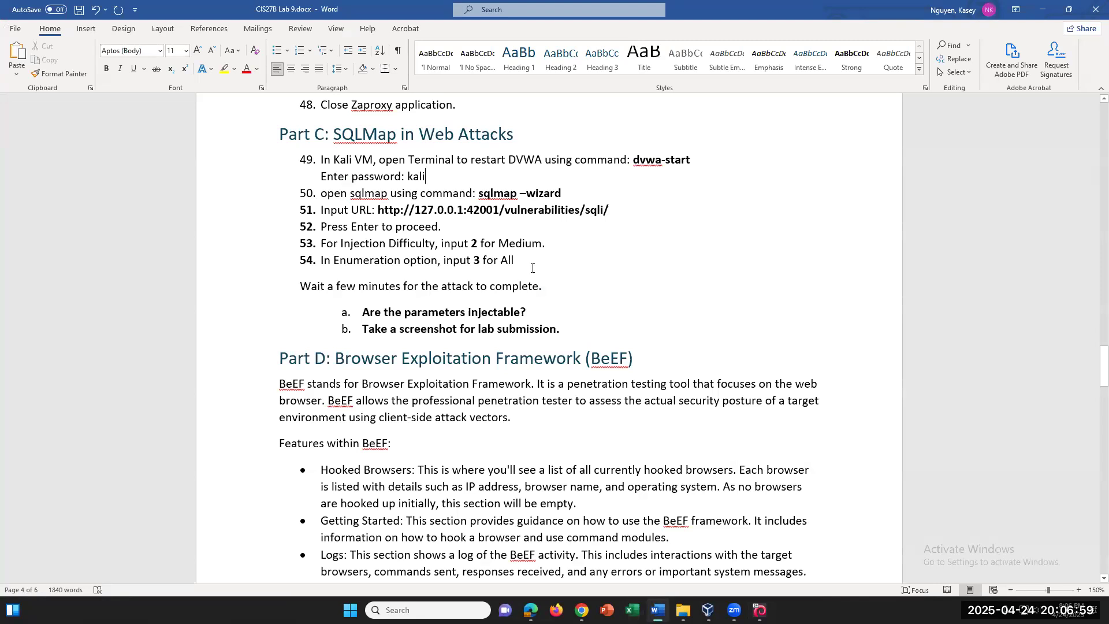
Replace step 50's en dash with '--' and select the corrected 'sqlmap --wizard' command
{"action": "left_click_drag", "start_coordinate": [562, 194], "coordinate": [527, 196]}
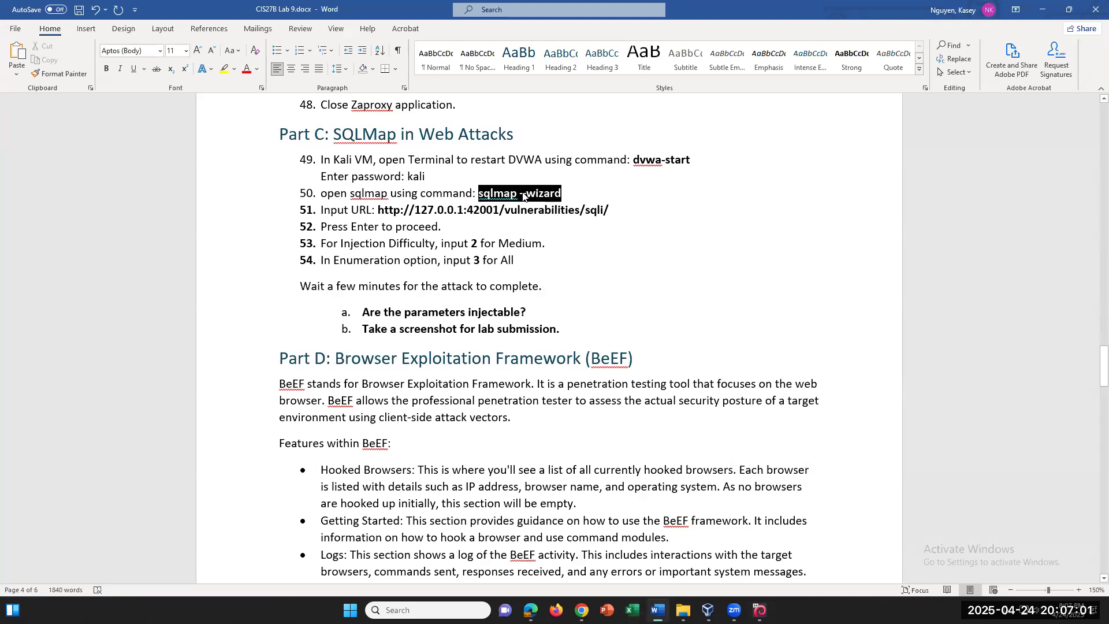
{"action": "left_click", "coordinate": [527, 196]}
{"action": "key", "text": "BackSpace"}
{"action": "type", "text": "--"}
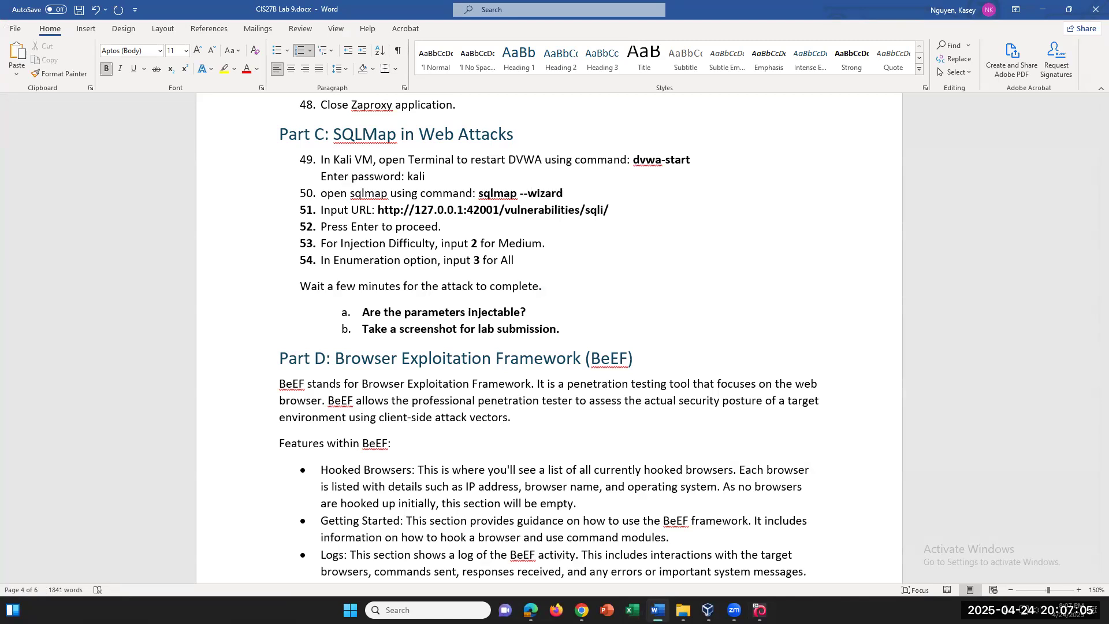
{"action": "left_click_drag", "start_coordinate": [563, 194], "coordinate": [478, 194]}
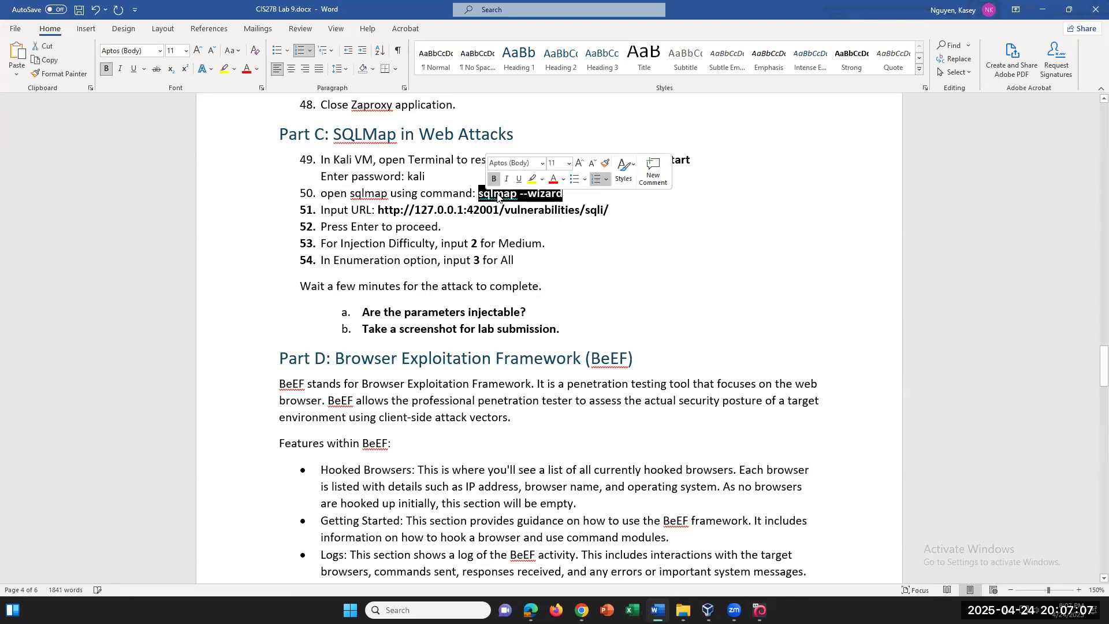
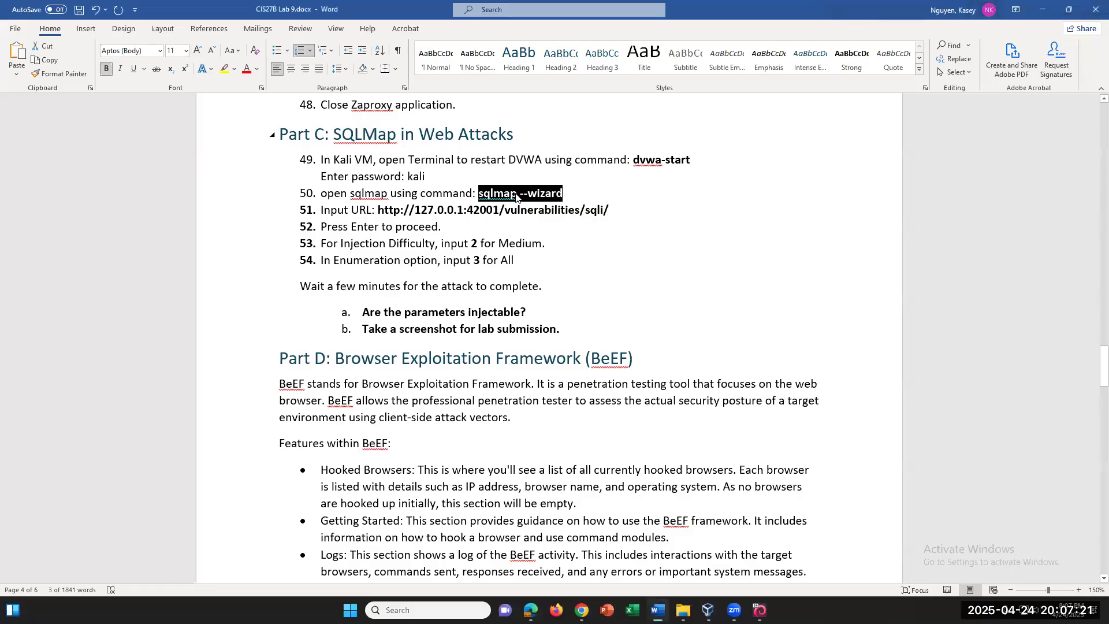
Highlight the '--' in 'sqlmap --wizard' yellow, then select the full target URL
{"action": "left_click", "coordinate": [528, 194]}
{"action": "left_click_drag", "start_coordinate": [528, 194], "coordinate": [520, 194]}
{"action": "left_click", "coordinate": [224, 69]}
{"action": "left_click", "coordinate": [685, 279]}
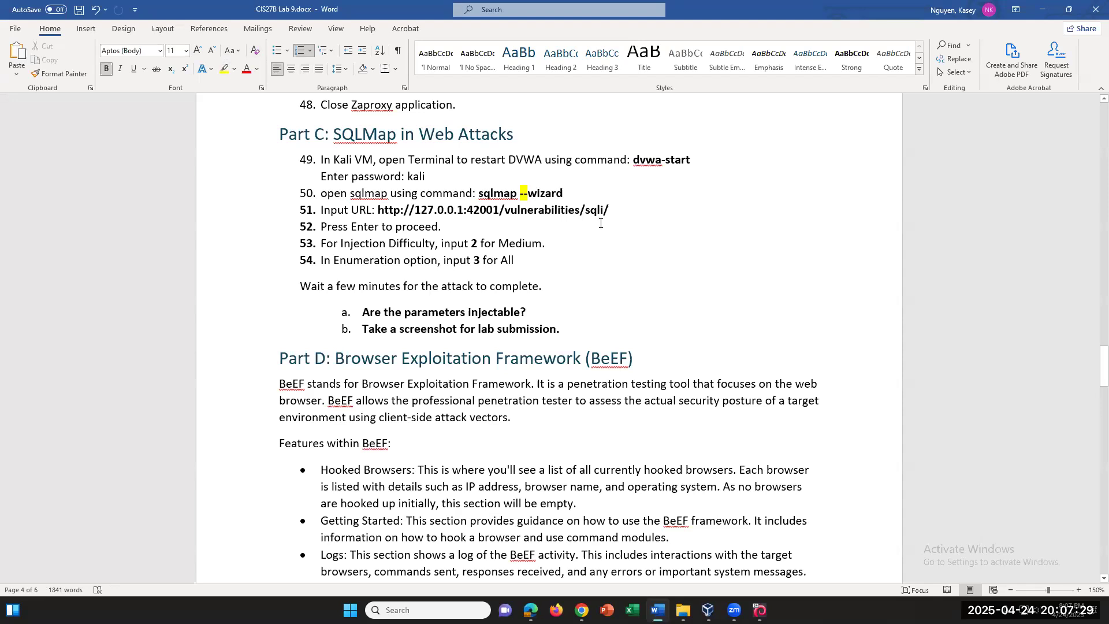
{"action": "left_click_drag", "start_coordinate": [611, 211], "coordinate": [378, 211]}
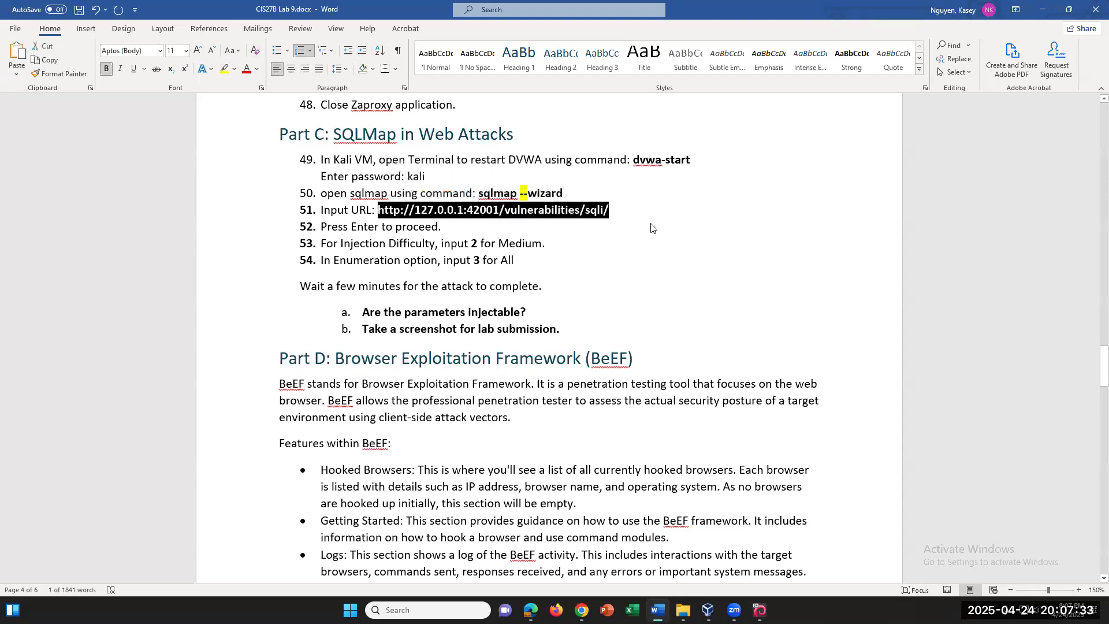
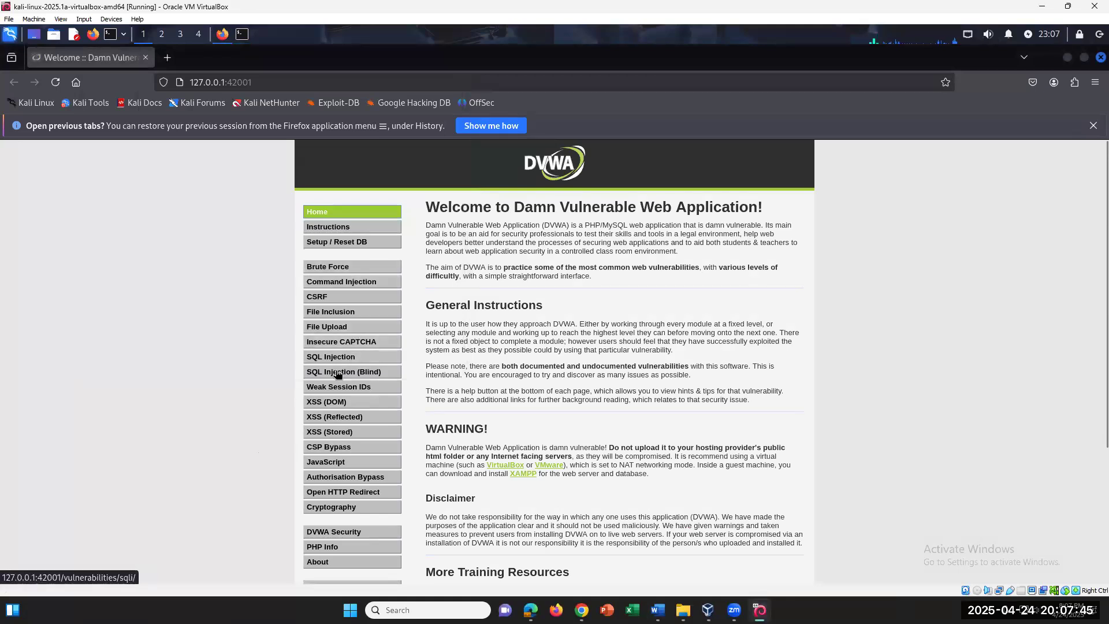
Go to DVWA's SQL Injection page and focus its empty User ID field
{"action": "left_click", "coordinate": [339, 360]}
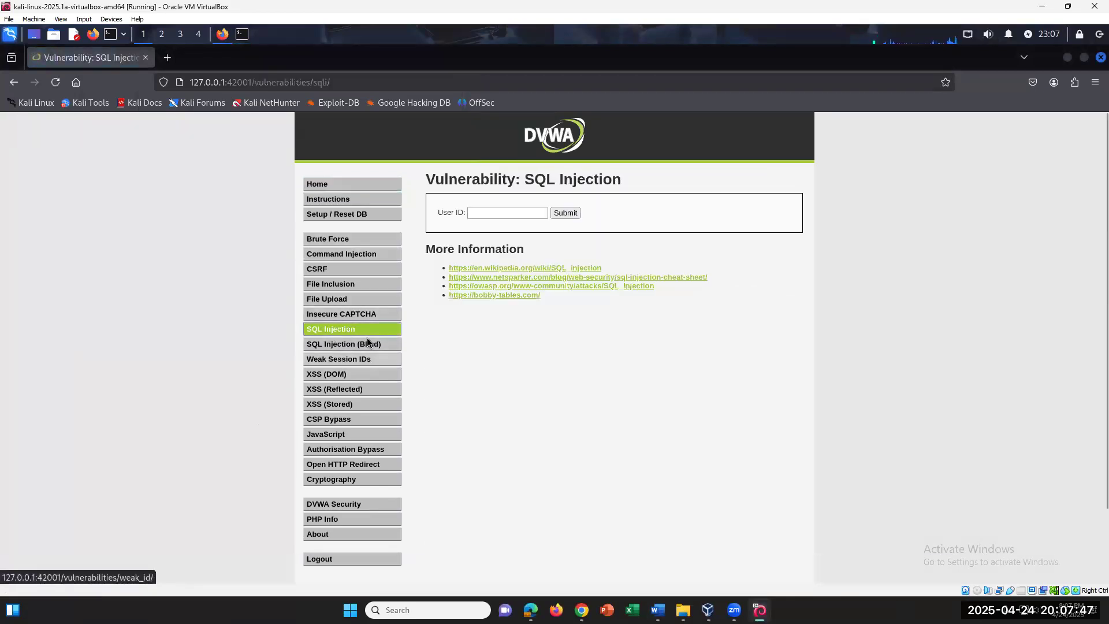
{"action": "left_click", "coordinate": [501, 216]}
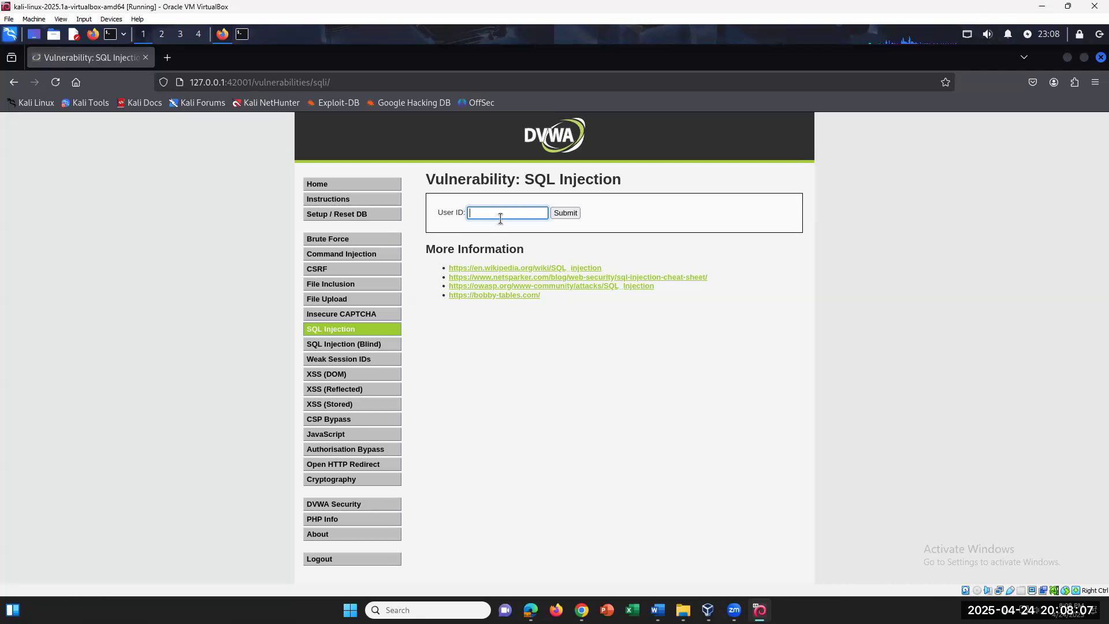
{"action": "left_click", "coordinate": [368, 80]}
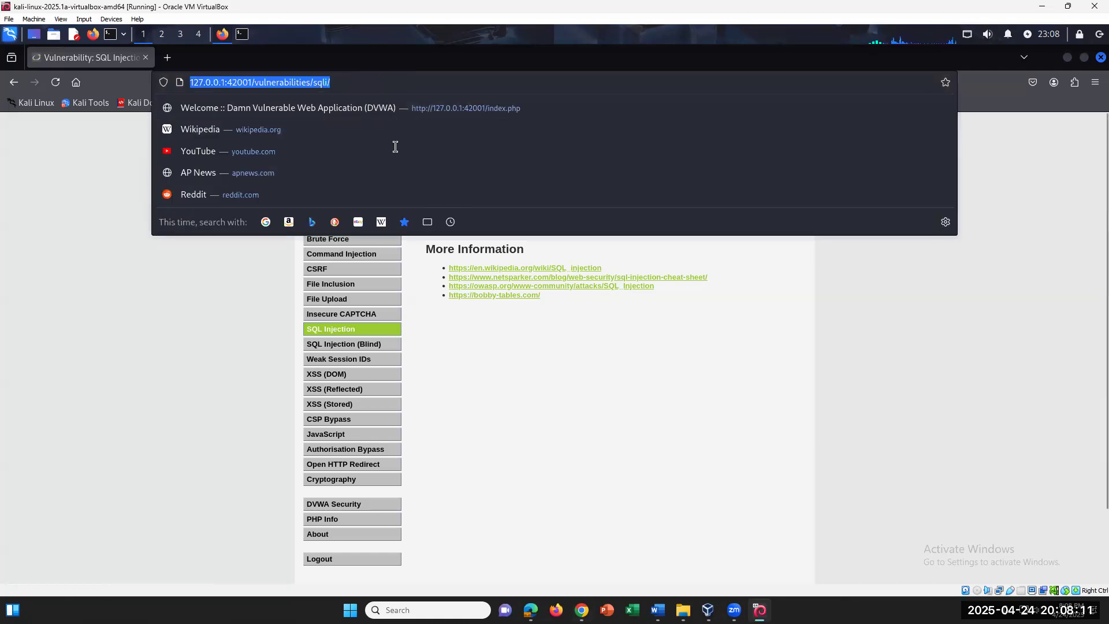
{"action": "left_click", "coordinate": [395, 236]}
{"action": "left_click", "coordinate": [479, 214]}
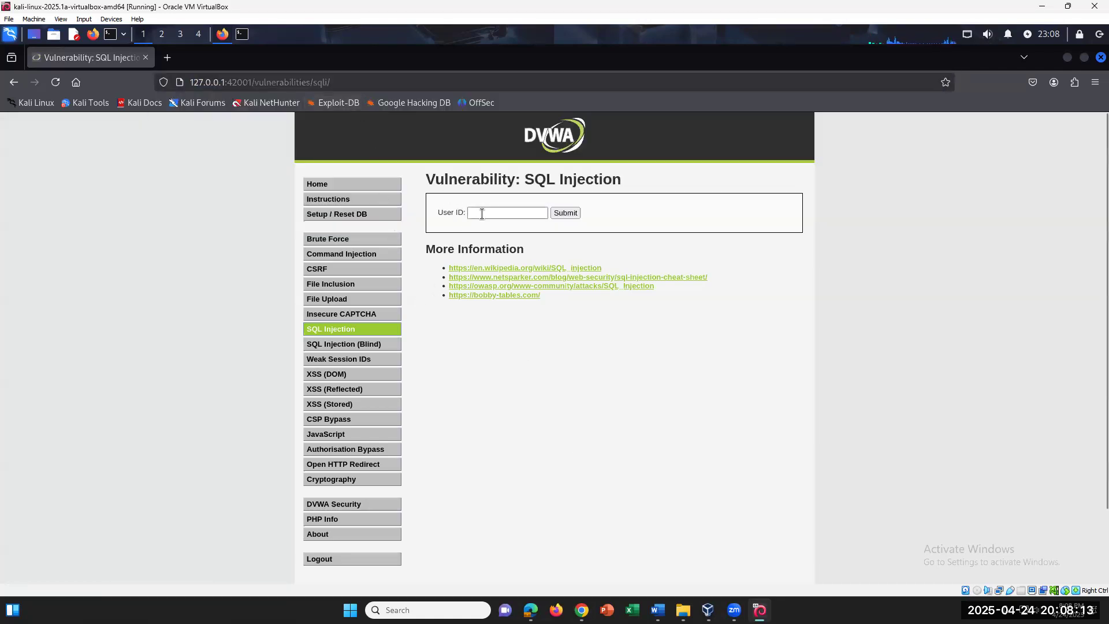
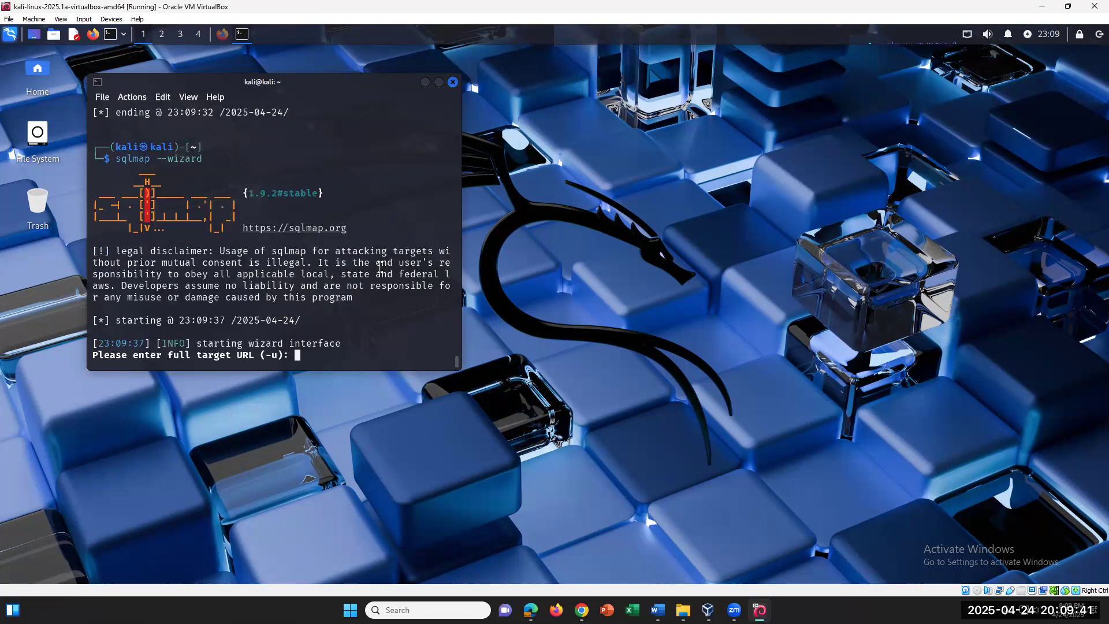
{"action": "type", "text": "http://"}
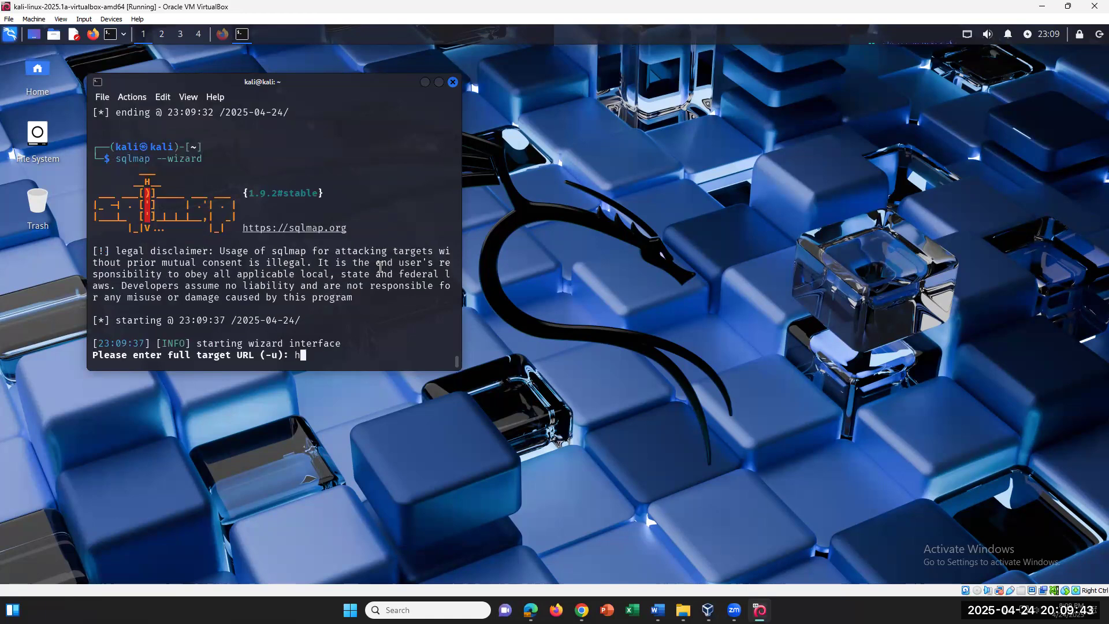
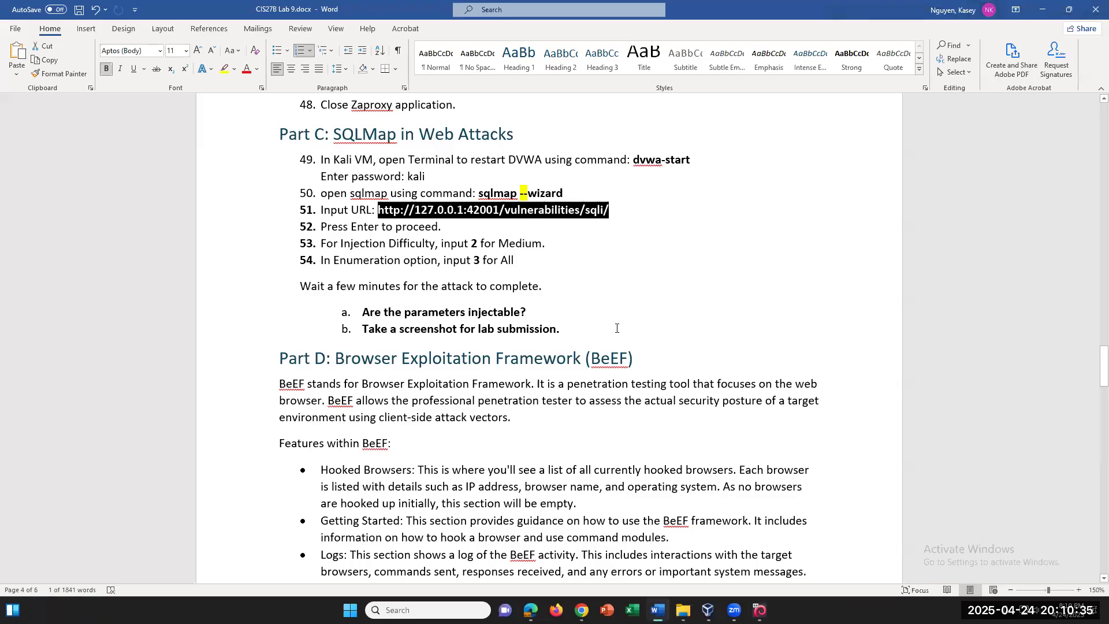
{"action": "left_click", "coordinate": [631, 220]}
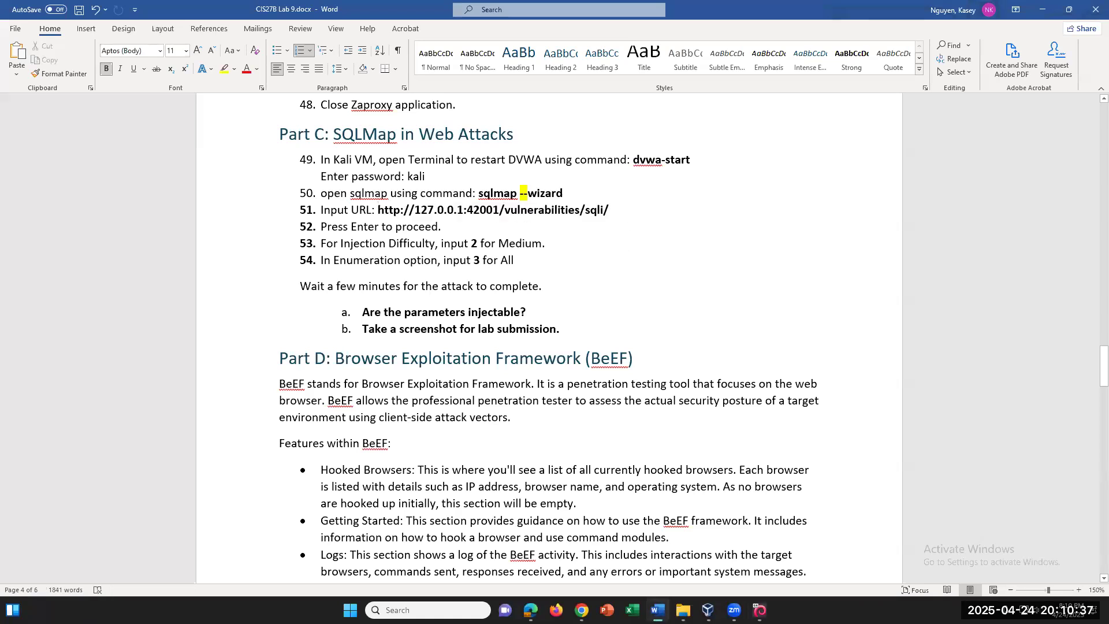
{"action": "key", "text": "Return"}
{"action": "key", "text": "BackSpace"}
{"action": "type", "text": "h"}
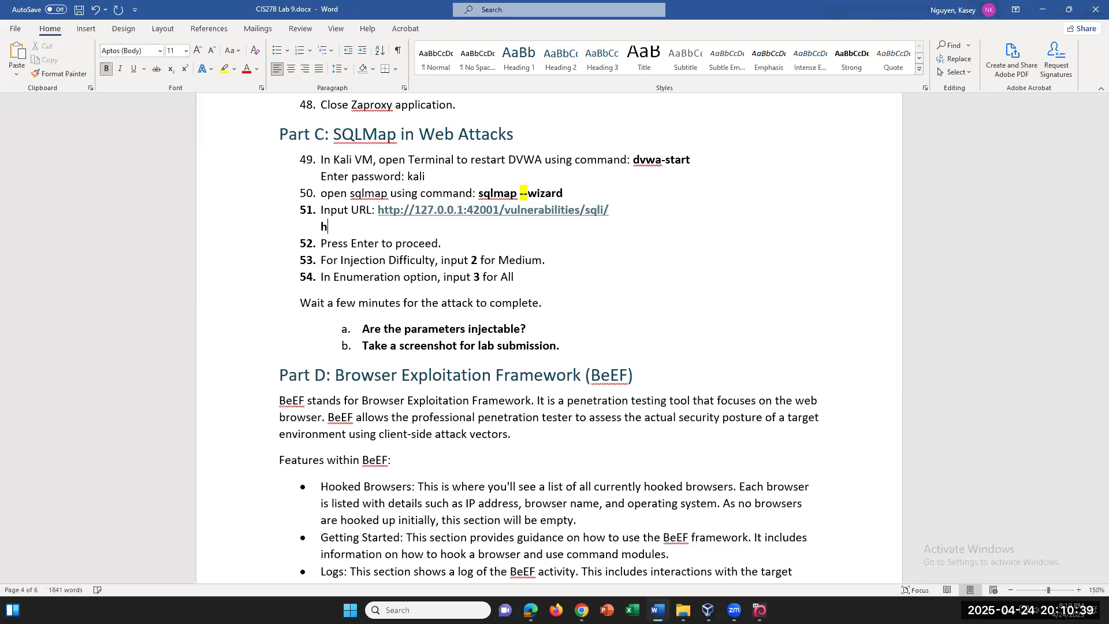
{"action": "type", "text": "ttp://127.0.0.1:420001/login.php"}
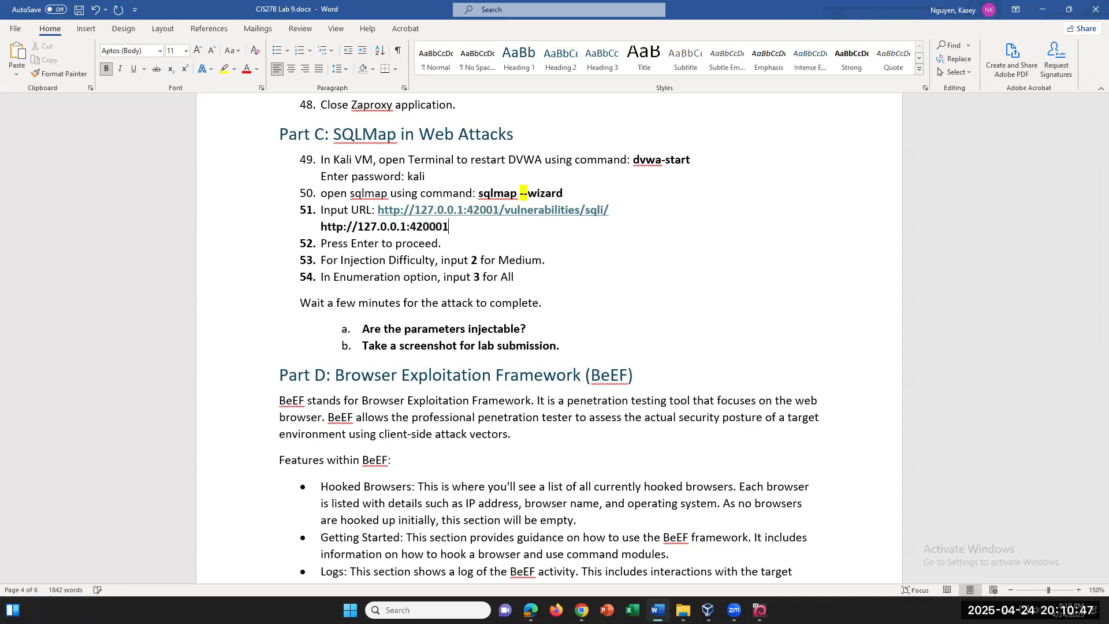
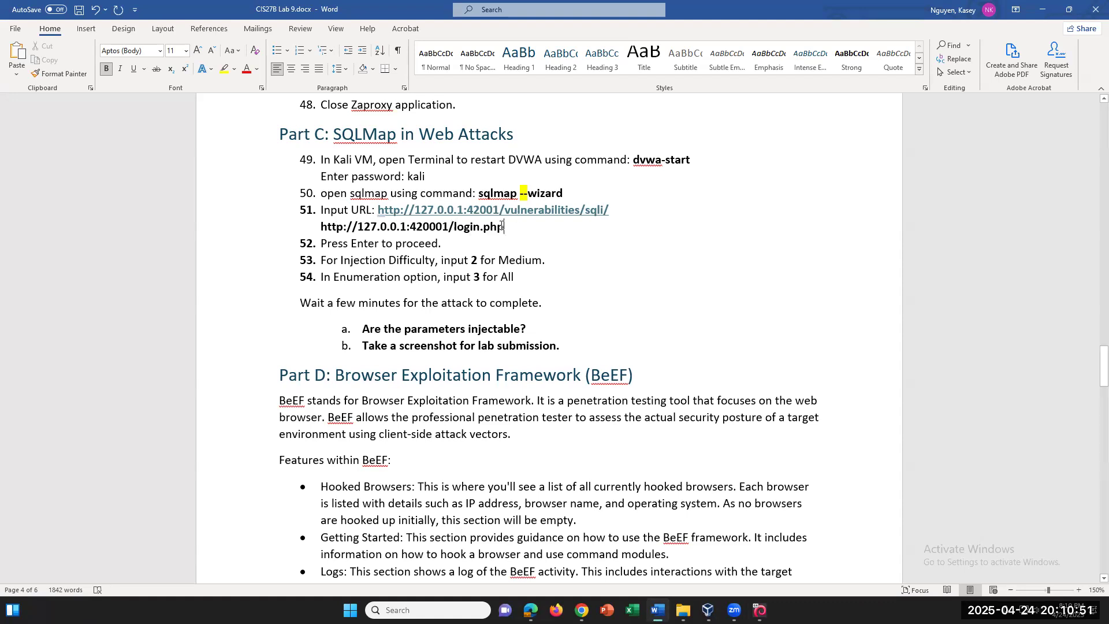
{"action": "left_click_drag", "start_coordinate": [415, 227], "coordinate": [321, 227]}
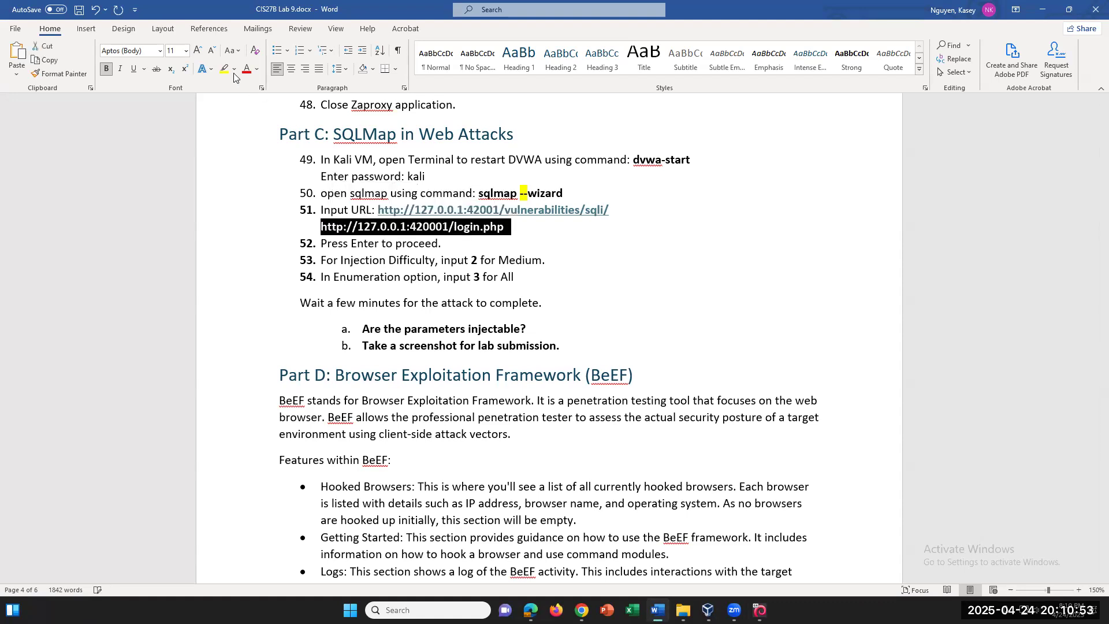
{"action": "left_click", "coordinate": [375, 136]}
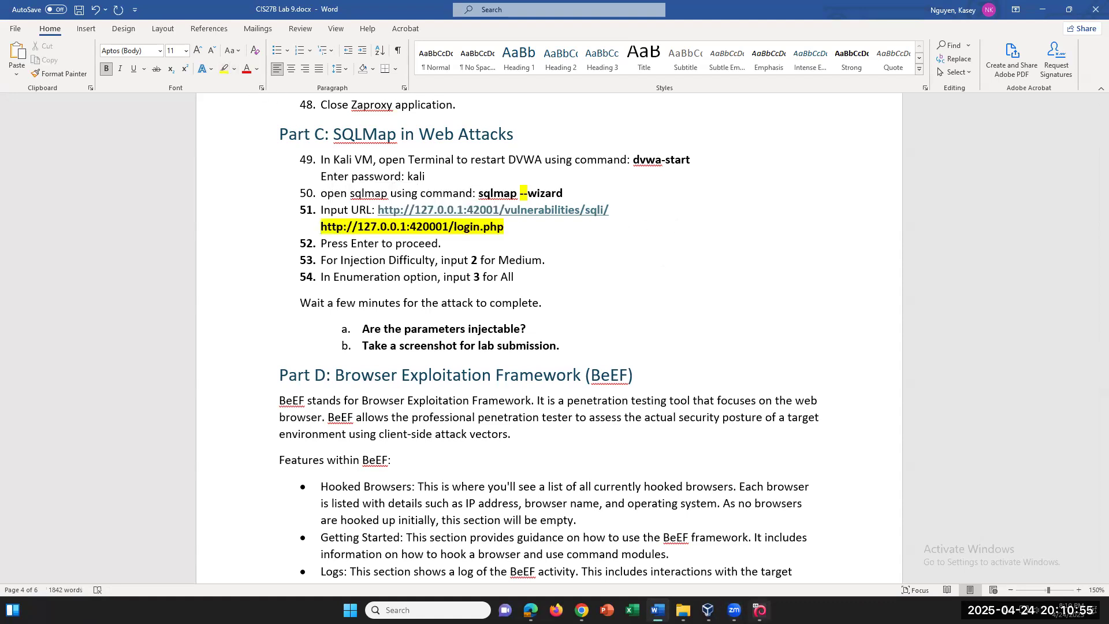
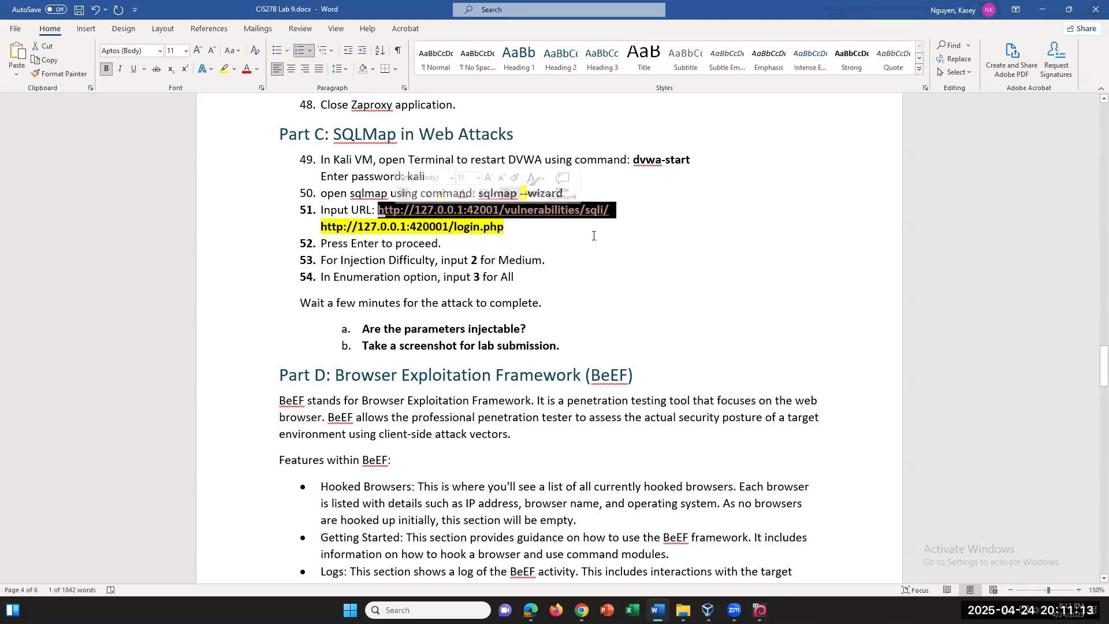
Deselect the highlighted login.php URL and scroll down past steps 49–54 toward Part D on BeEF
{"action": "left_click", "coordinate": [524, 228]}
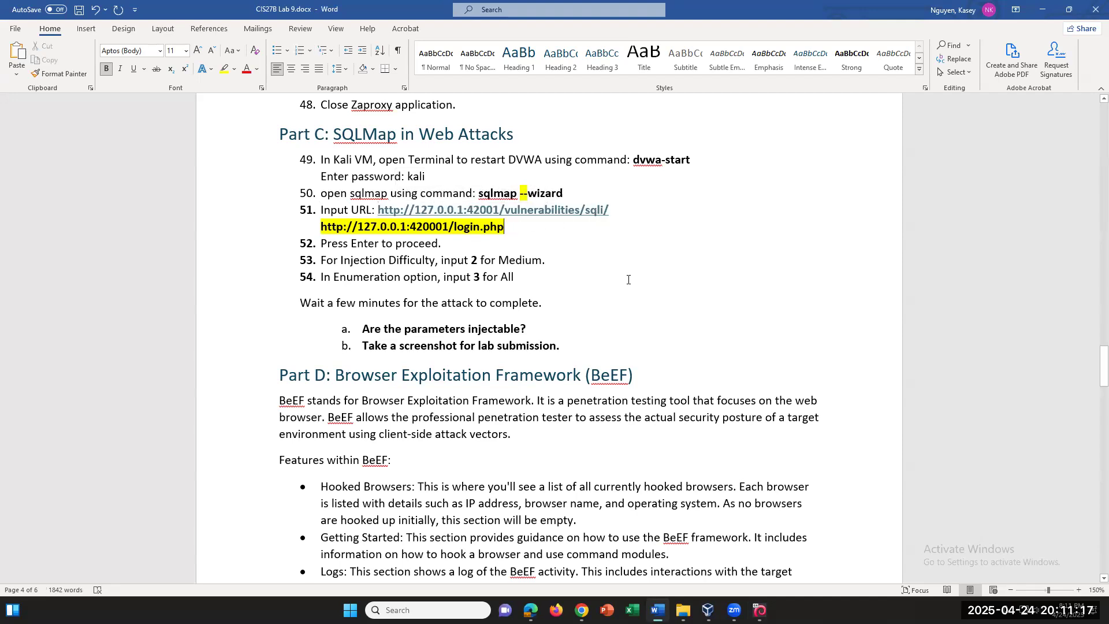
{"action": "scroll", "coordinate": [628, 280], "scroll_direction": "down", "scroll_amount": 3}
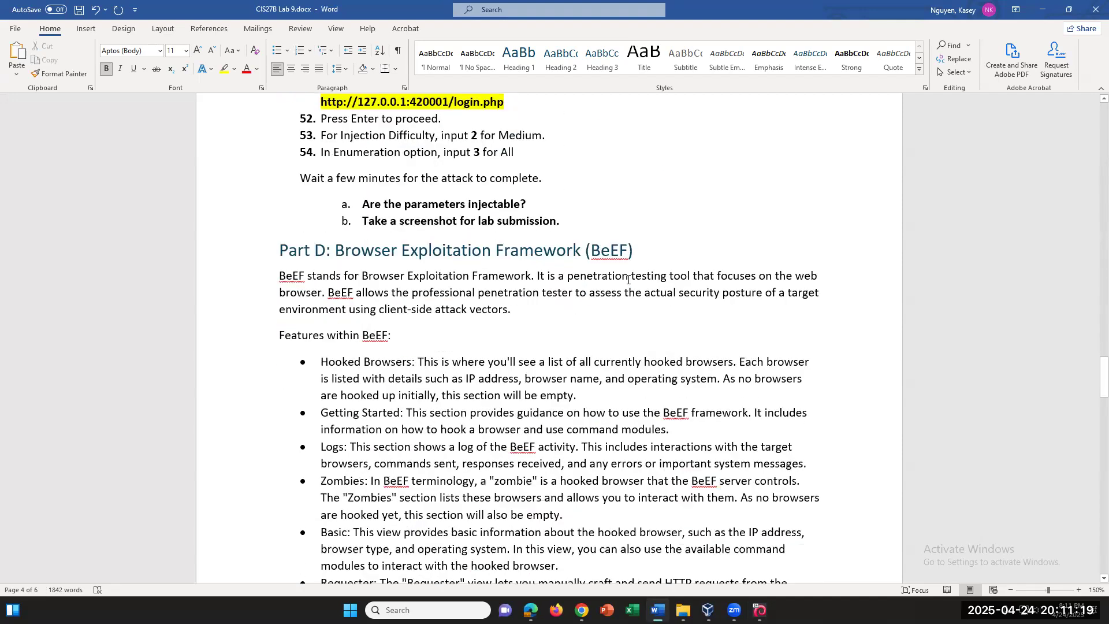
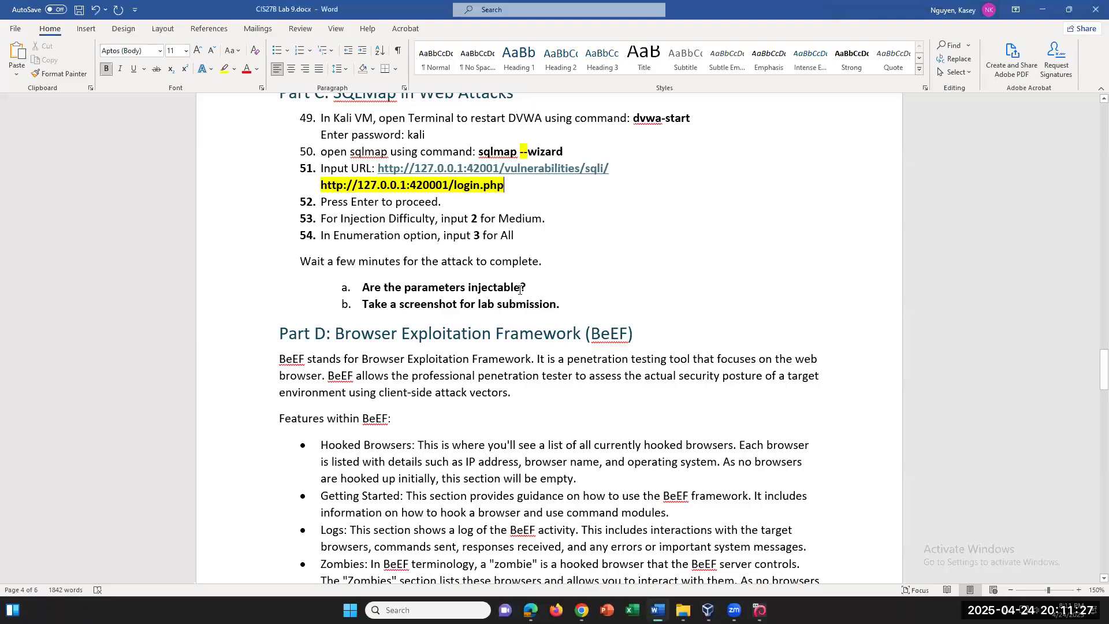
{"action": "left_click_drag", "start_coordinate": [534, 288], "coordinate": [362, 288]}
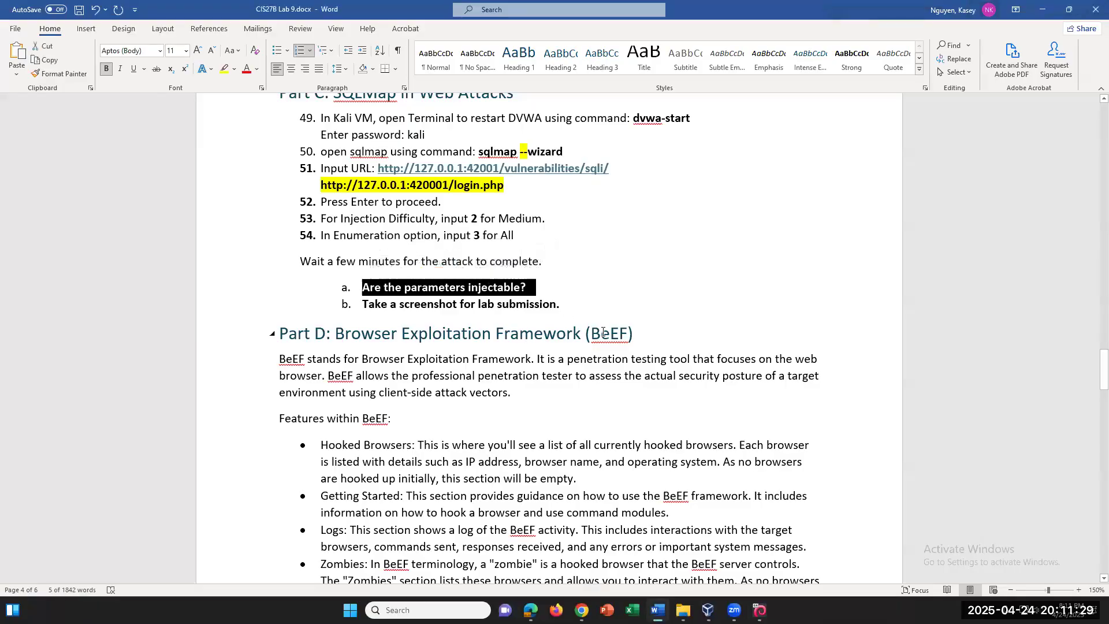
{"action": "left_click", "coordinate": [554, 289]}
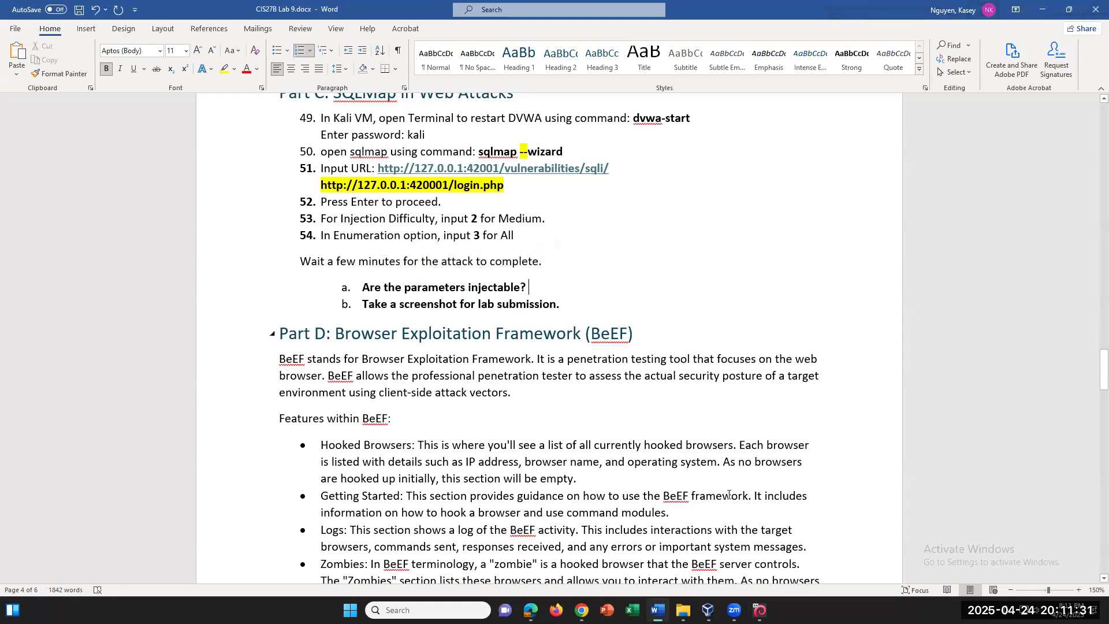
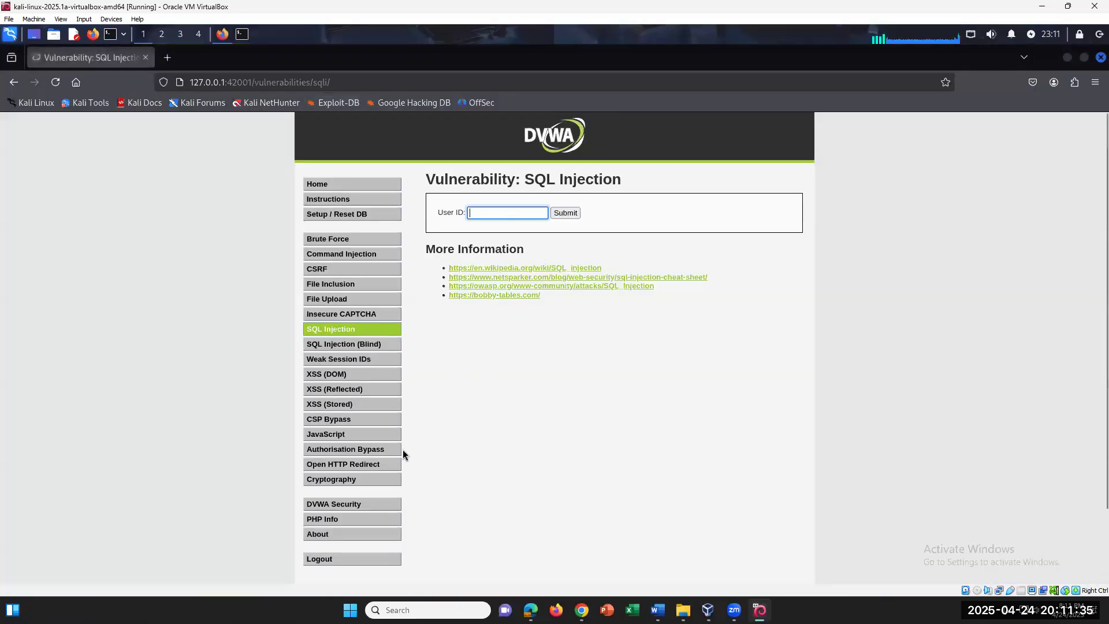
Open the DVWA Security page and expand the security level dropdown, currently set to Impossible
{"action": "left_click", "coordinate": [332, 504]}
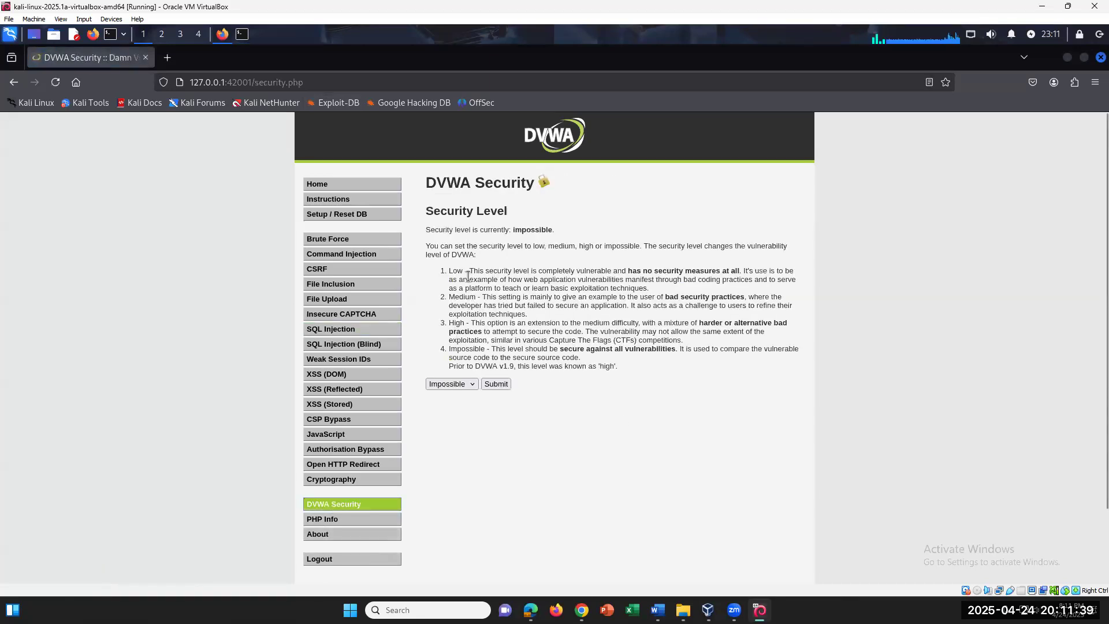
{"action": "left_click", "coordinate": [463, 390]}
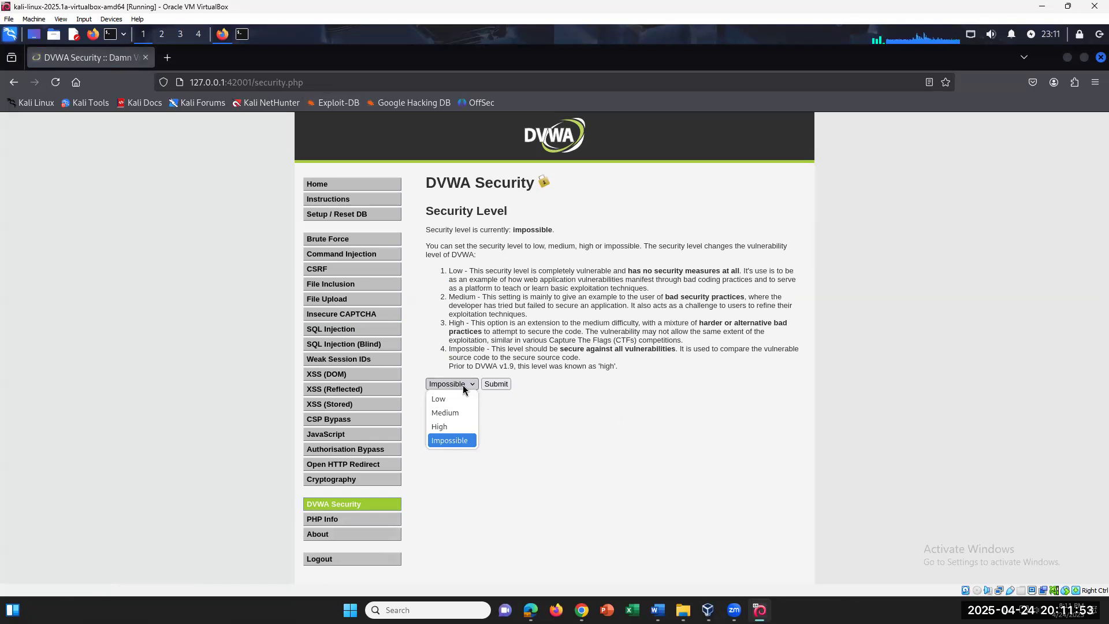
Reload the DVWA Security page and choose Low in the security level dropdown
{"action": "left_click", "coordinate": [628, 472]}
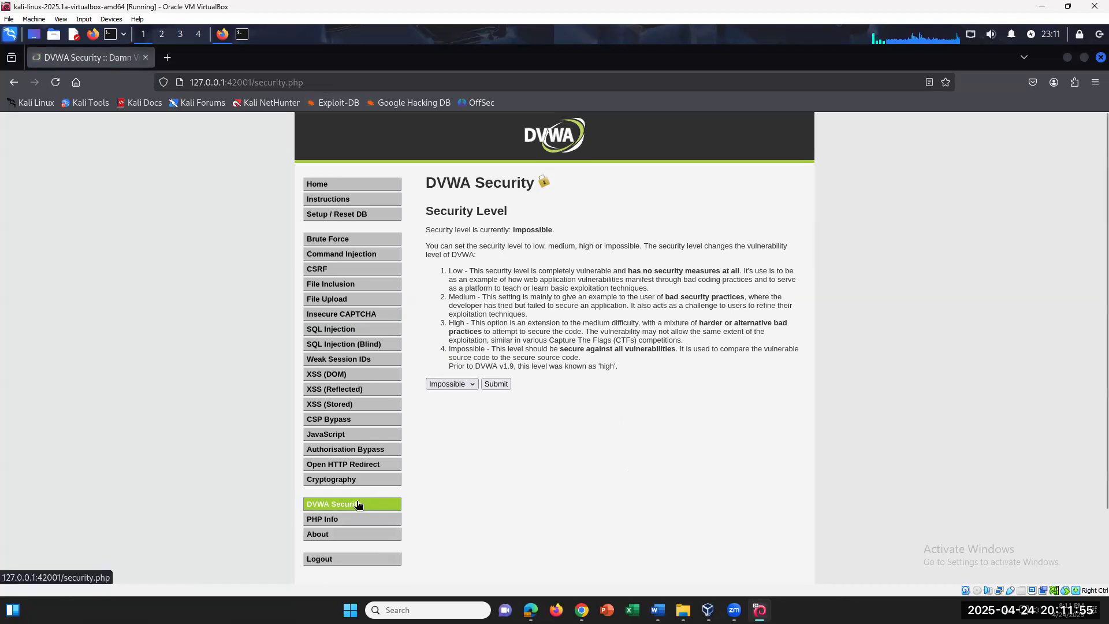
{"action": "left_click", "coordinate": [358, 505]}
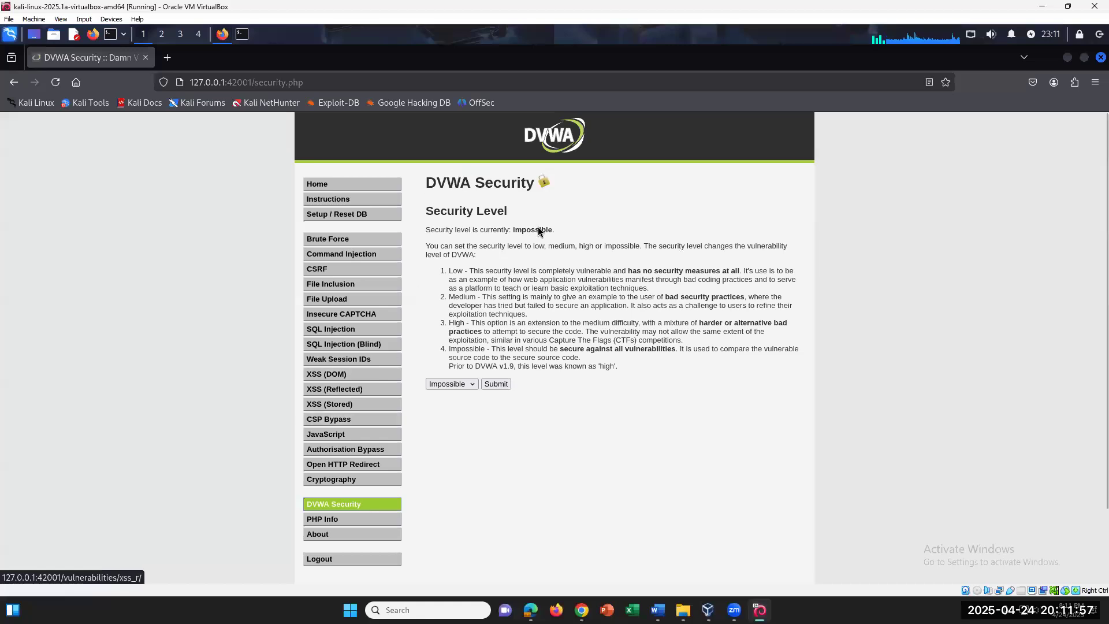
{"action": "left_click", "coordinate": [453, 383]}
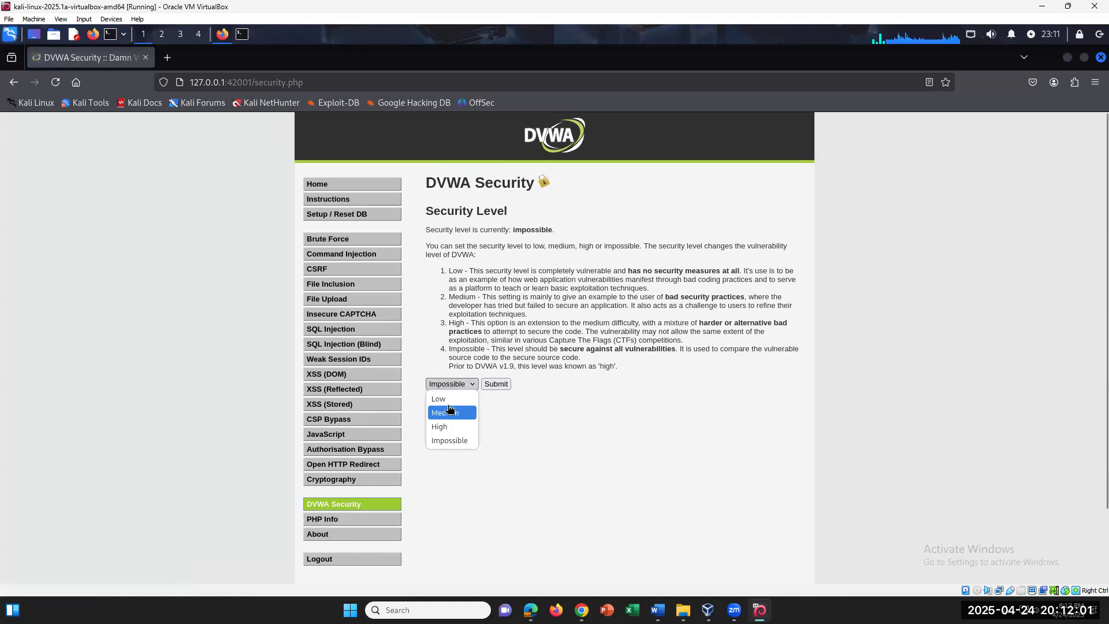
{"action": "left_click", "coordinate": [450, 400]}
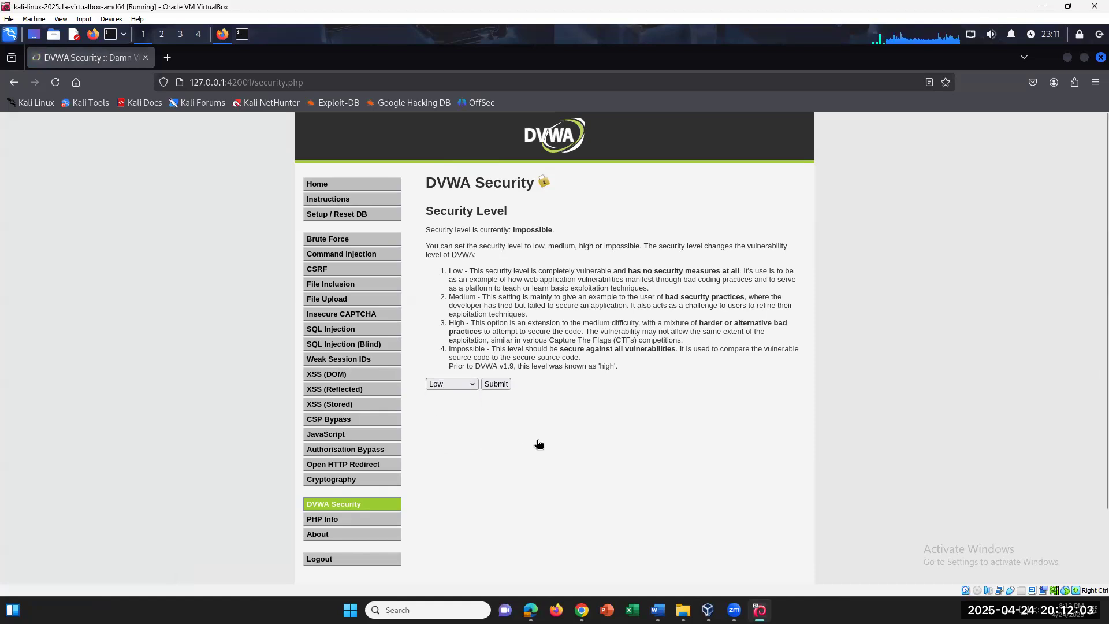
Select Medium, High and then Impossible in the dropdown without submitting
{"action": "left_click", "coordinate": [444, 387]}
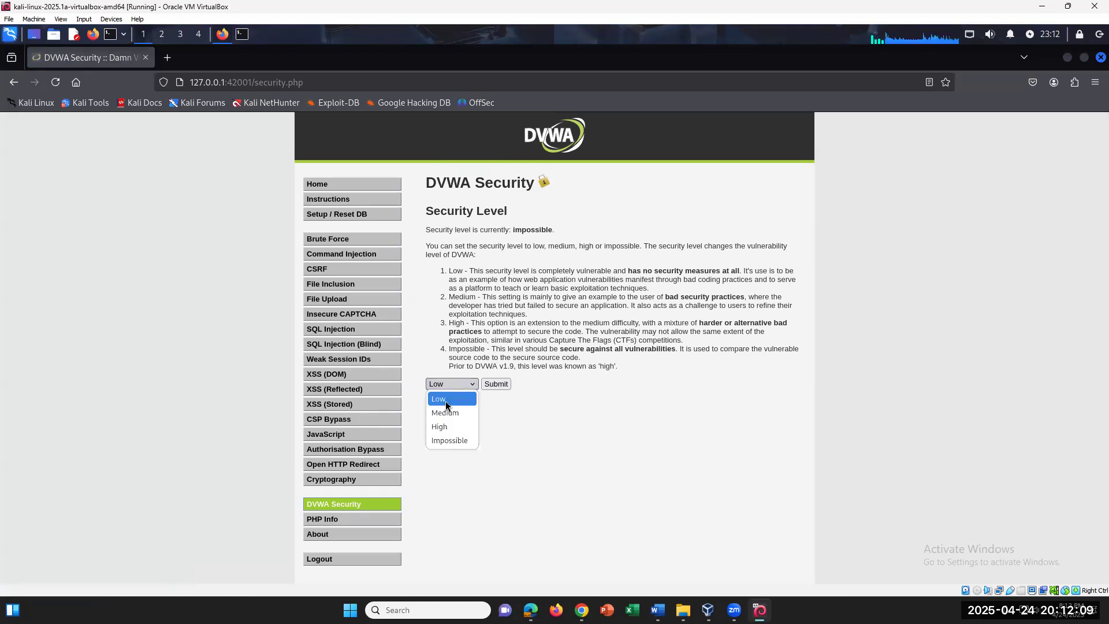
{"action": "left_click", "coordinate": [449, 414]}
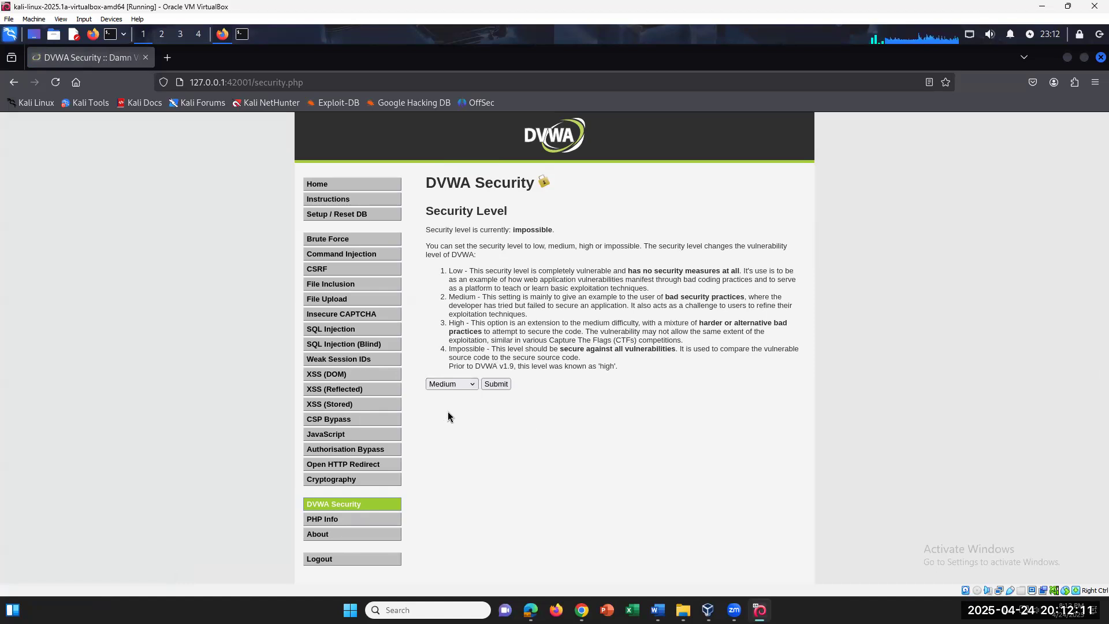
{"action": "left_click", "coordinate": [471, 384]}
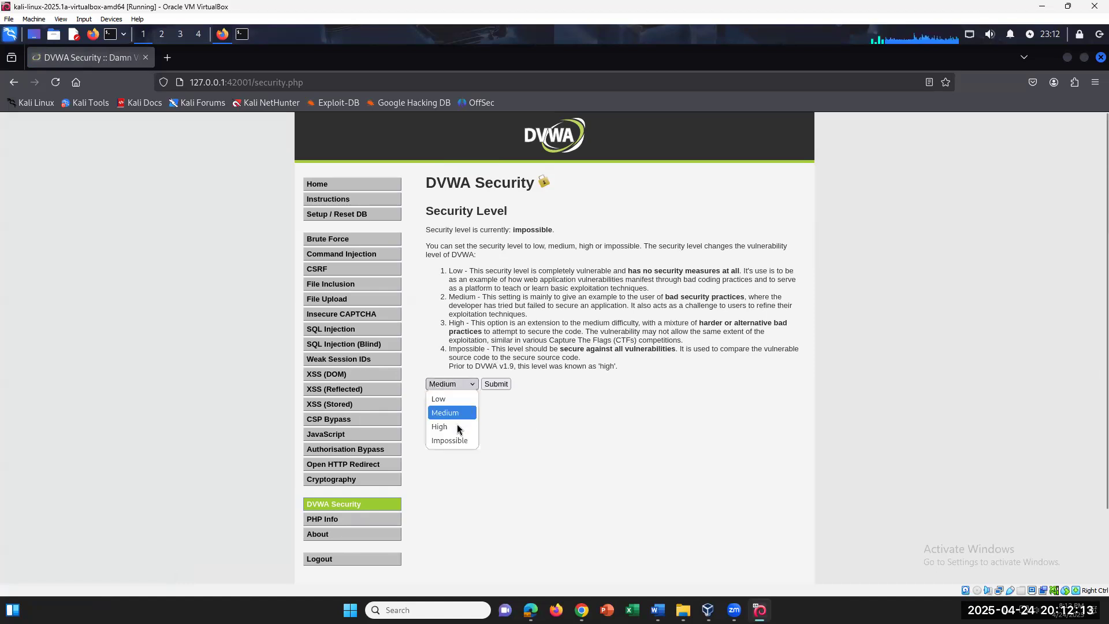
{"action": "left_click", "coordinate": [458, 427]}
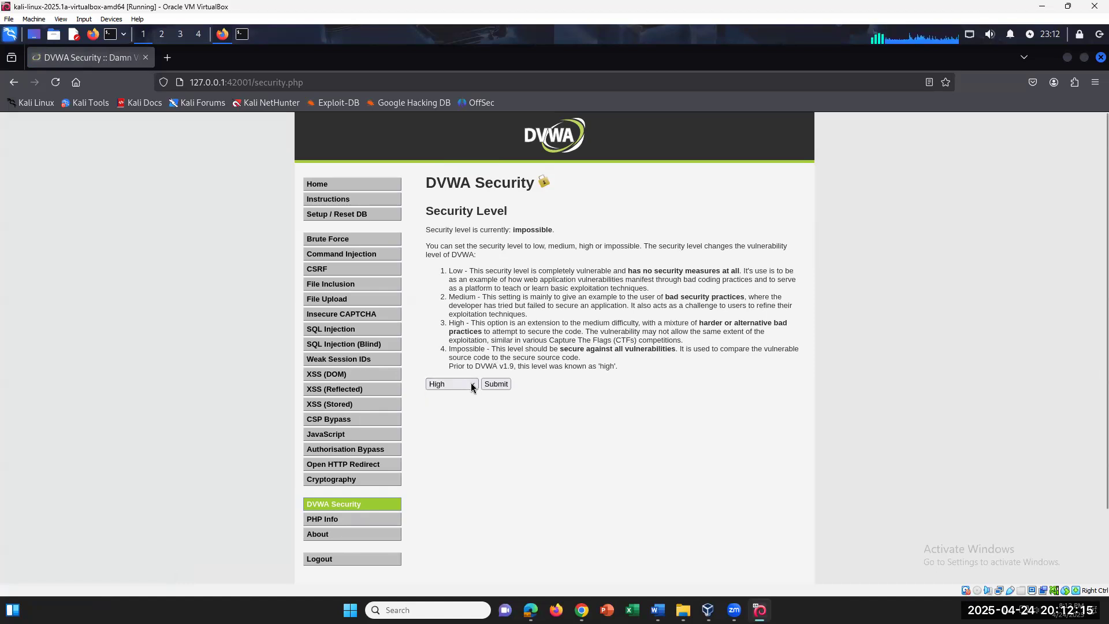
{"action": "left_click", "coordinate": [470, 384]}
{"action": "left_click", "coordinate": [449, 440]}
Reopen the level list, leave Impossible selected, then expand the list again toward Low
{"action": "left_click", "coordinate": [458, 387]}
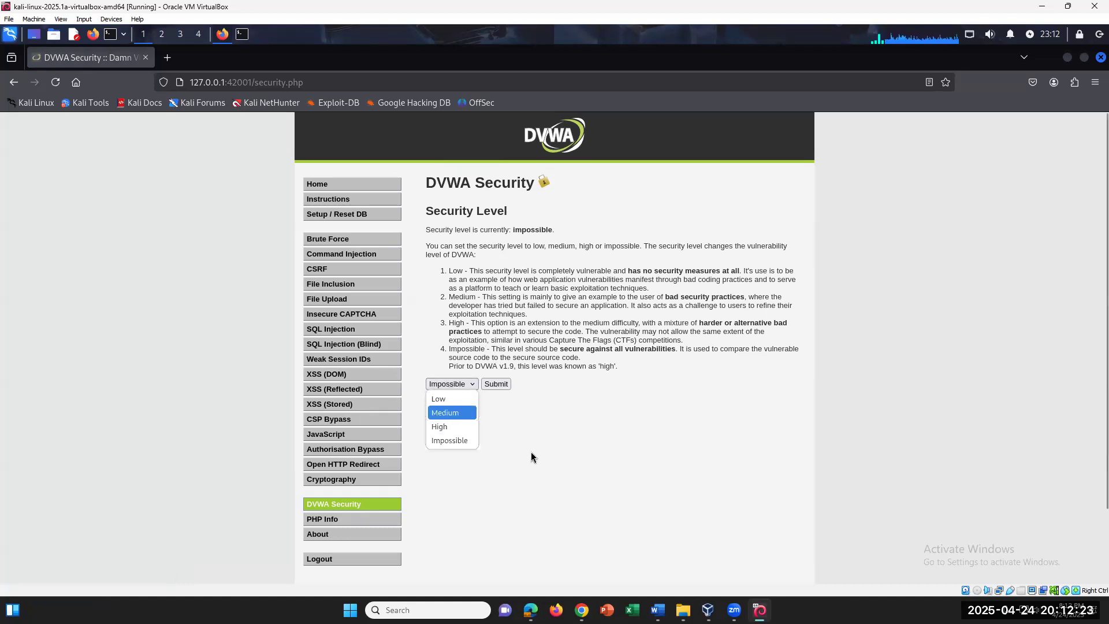
{"action": "left_click", "coordinate": [531, 454]}
{"action": "left_click", "coordinate": [470, 388]}
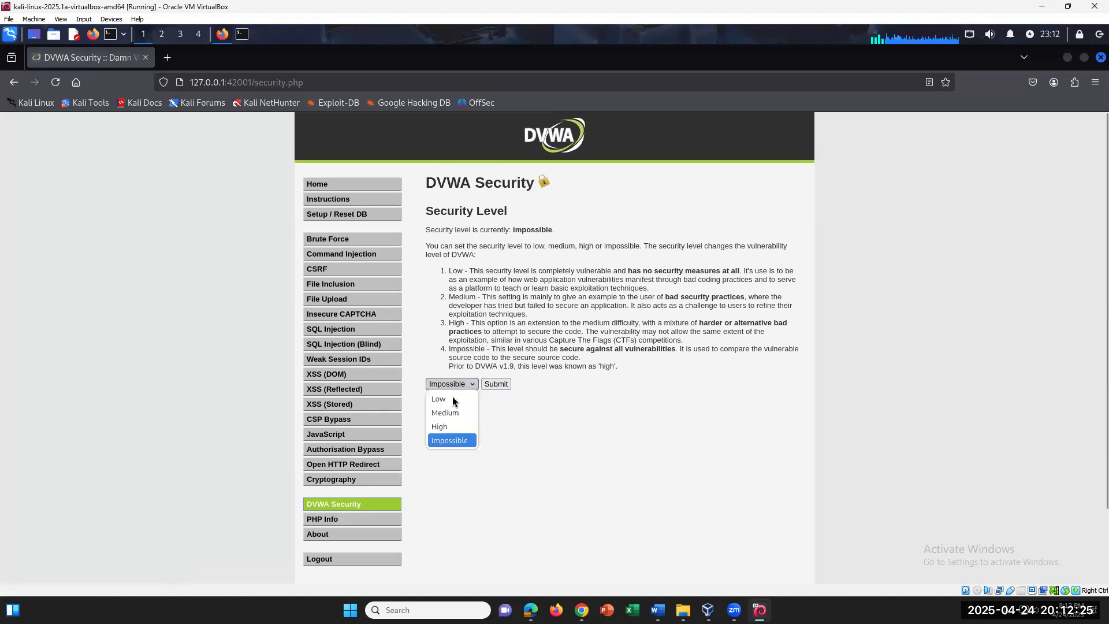
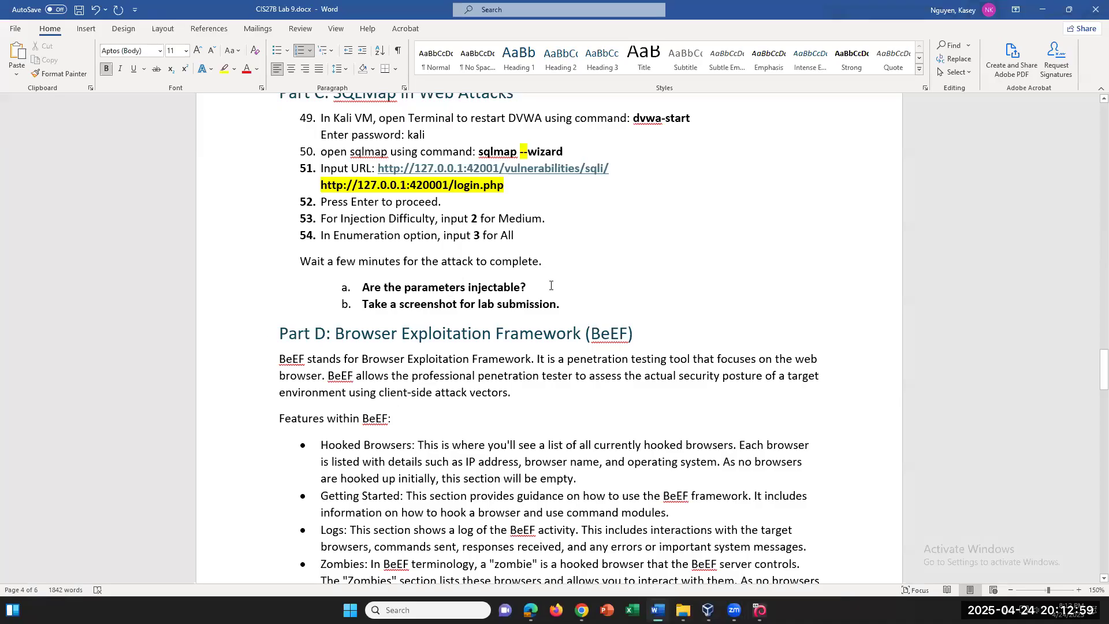
Highlight the Part C line 'Are the parameters injectable?' in the Lab 9 document
{"action": "left_click_drag", "start_coordinate": [528, 287], "coordinate": [363, 293]}
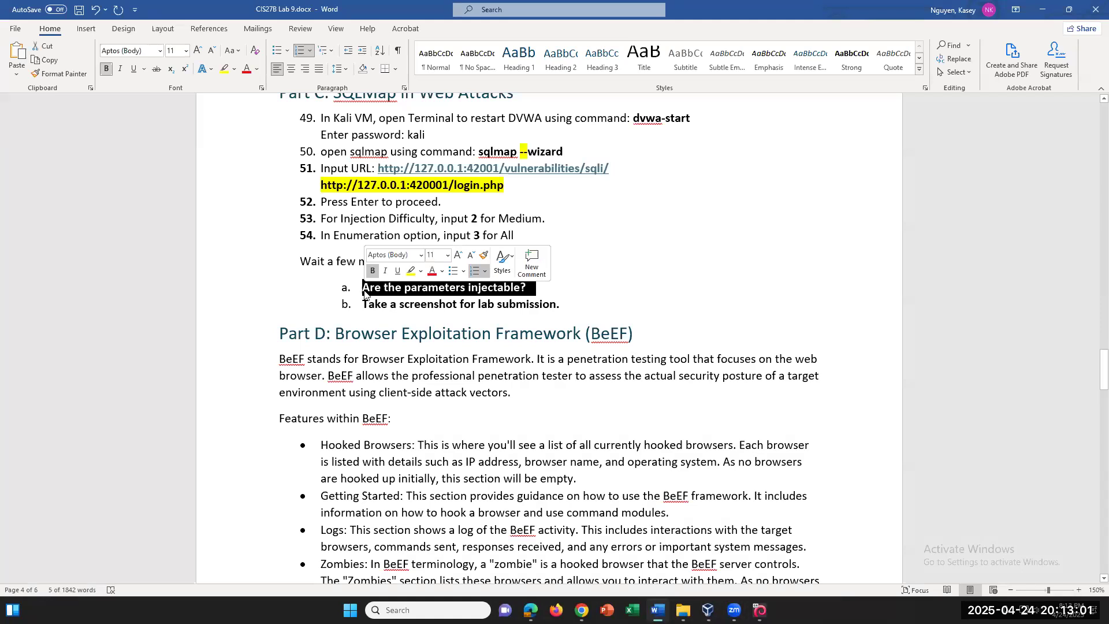
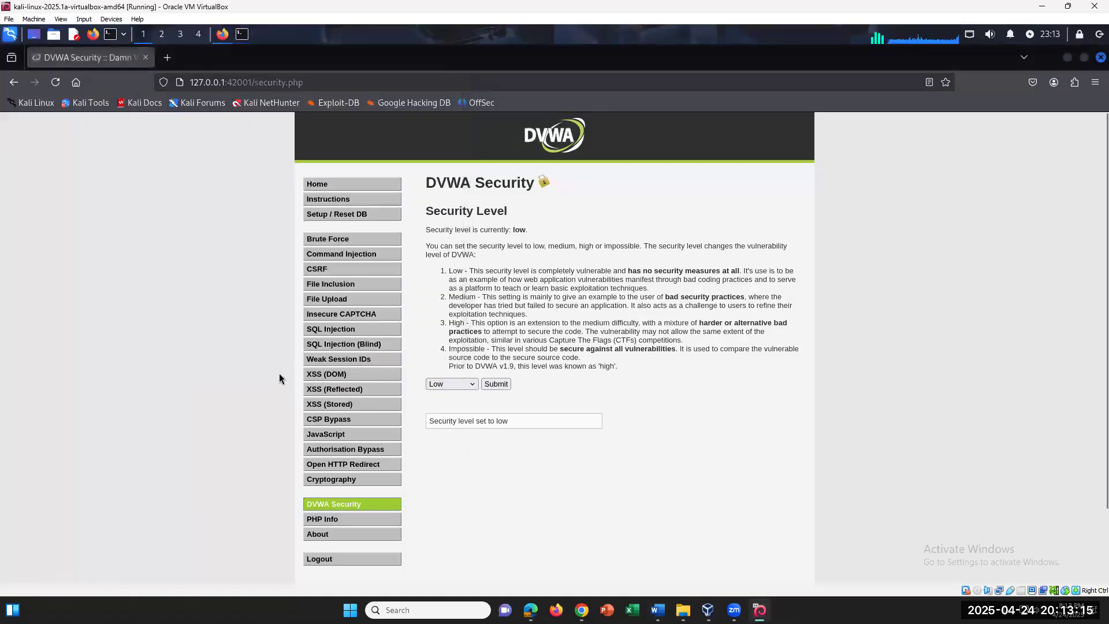
Open DVWA's Setup / Reset DB page and run Create / Reset Database
{"action": "left_click", "coordinate": [354, 214]}
{"action": "scroll", "coordinate": [611, 381], "scroll_direction": "down", "scroll_amount": 5}
{"action": "left_click", "coordinate": [469, 455]}
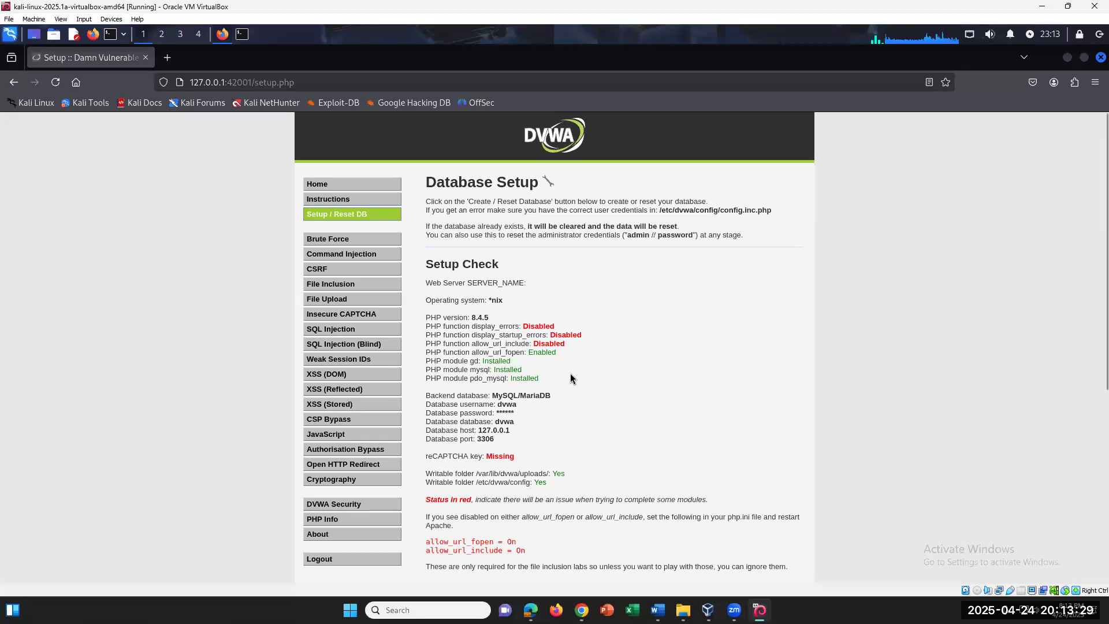
Scroll down to confirm the users and guestbook tables were created and 'Setup successful!' appears
{"action": "scroll", "coordinate": [570, 378], "scroll_direction": "down", "scroll_amount": 5}
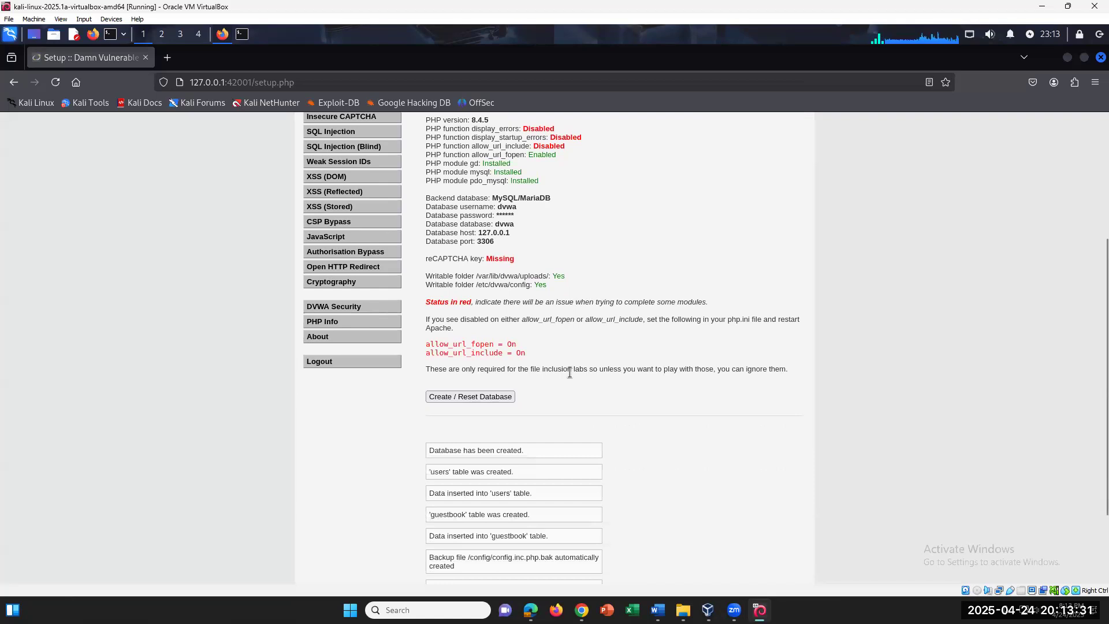
{"action": "scroll", "coordinate": [570, 379], "scroll_direction": "down", "scroll_amount": 1}
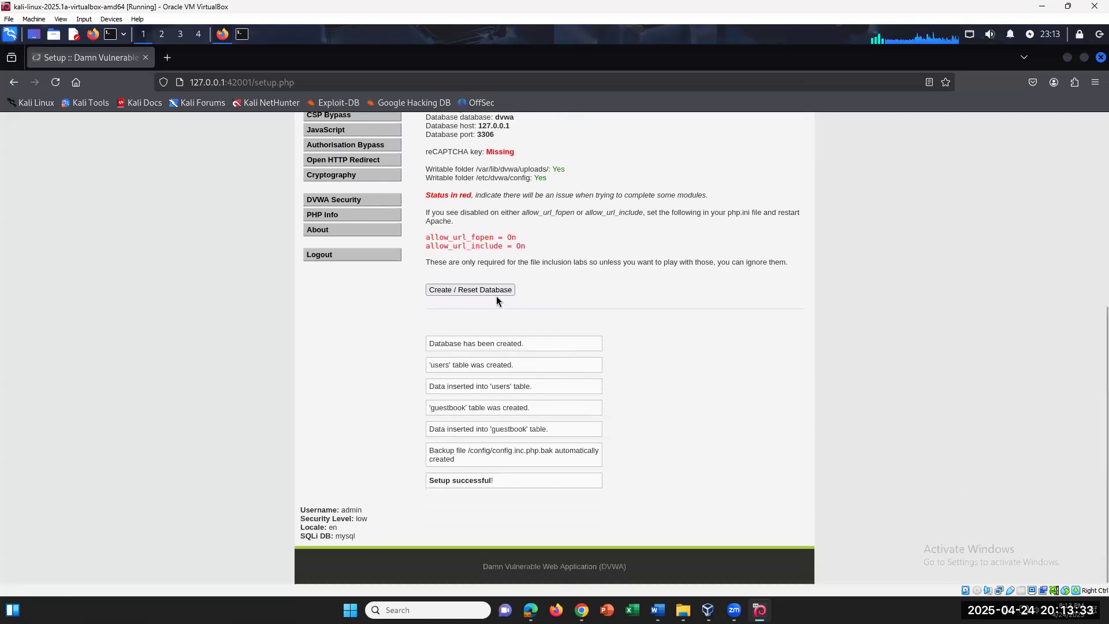
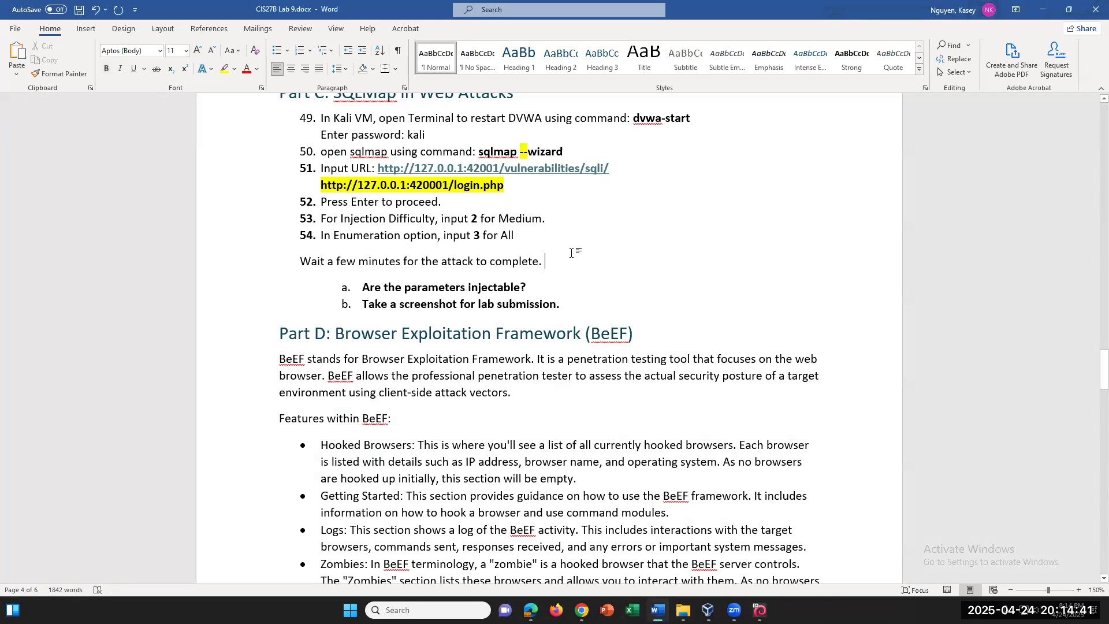
Insert two non-bold blank lines below the step 51 login.php URL, undoing its automatic hyperlink
{"action": "scroll", "coordinate": [572, 253], "scroll_direction": "up", "scroll_amount": 1}
{"action": "scroll", "coordinate": [572, 253], "scroll_direction": "up", "scroll_amount": 2}
{"action": "left_click", "coordinate": [544, 314]}
{"action": "key", "text": "Return"}
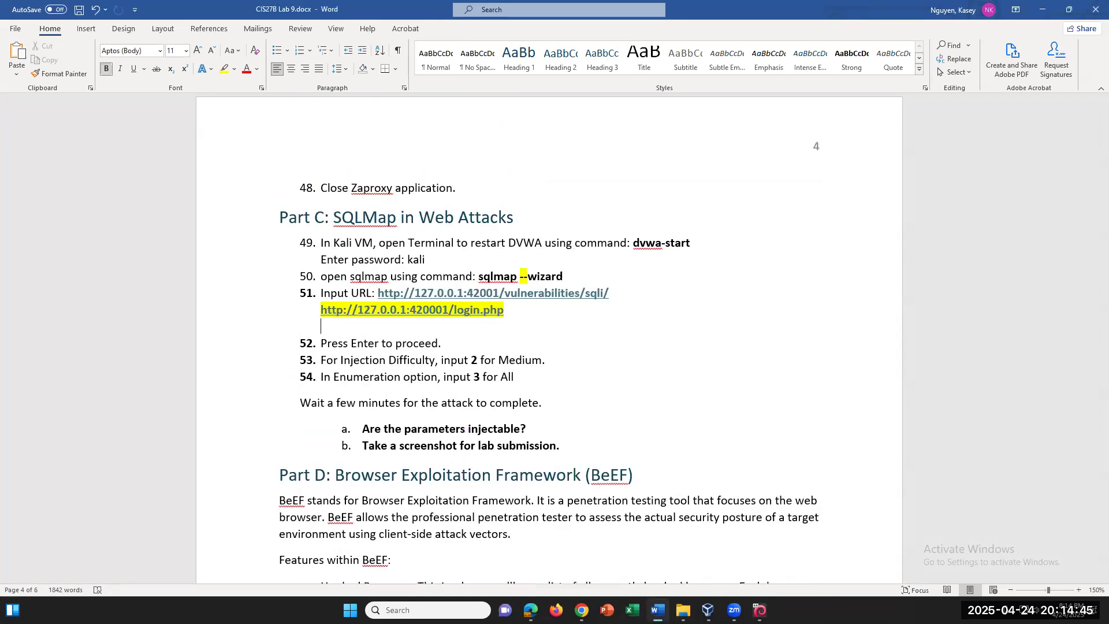
{"action": "key", "text": "ctrl+z"}
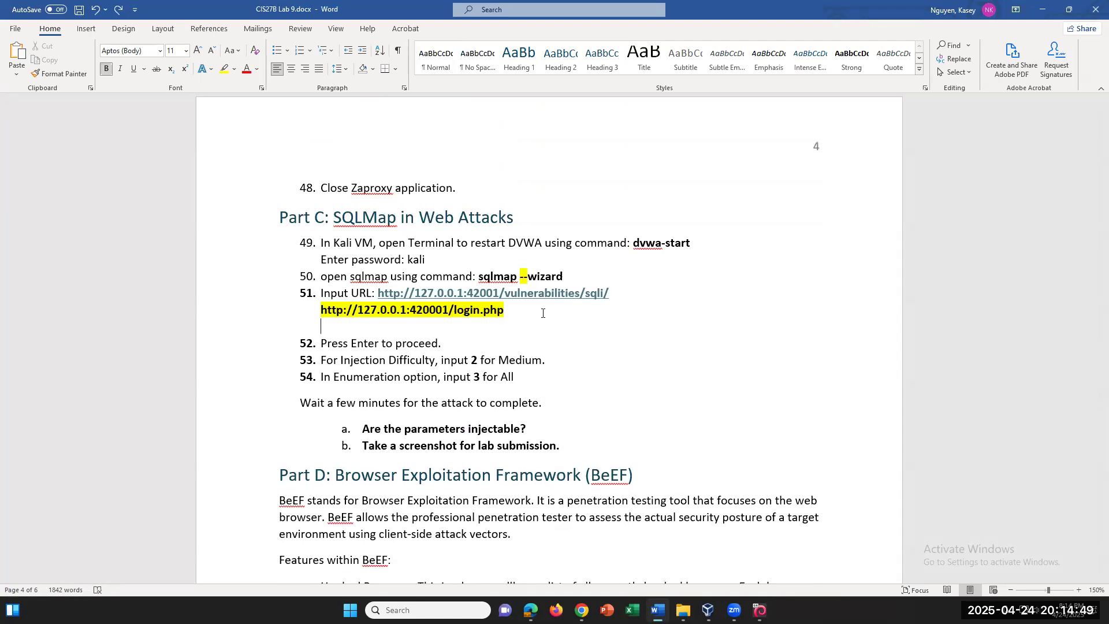
{"action": "type", "text": "Pre"}
{"action": "key", "text": "BackSpace"}
{"action": "key", "text": "BackSpace"}
{"action": "key", "text": "BackSpace"}
{"action": "key", "text": "ctrl+b"}
{"action": "key", "text": "Return"}
Add an unnumbered line under step 49 reading 'You can configure DVWA by click on DVWA setup,'
{"action": "left_click", "coordinate": [715, 245]}
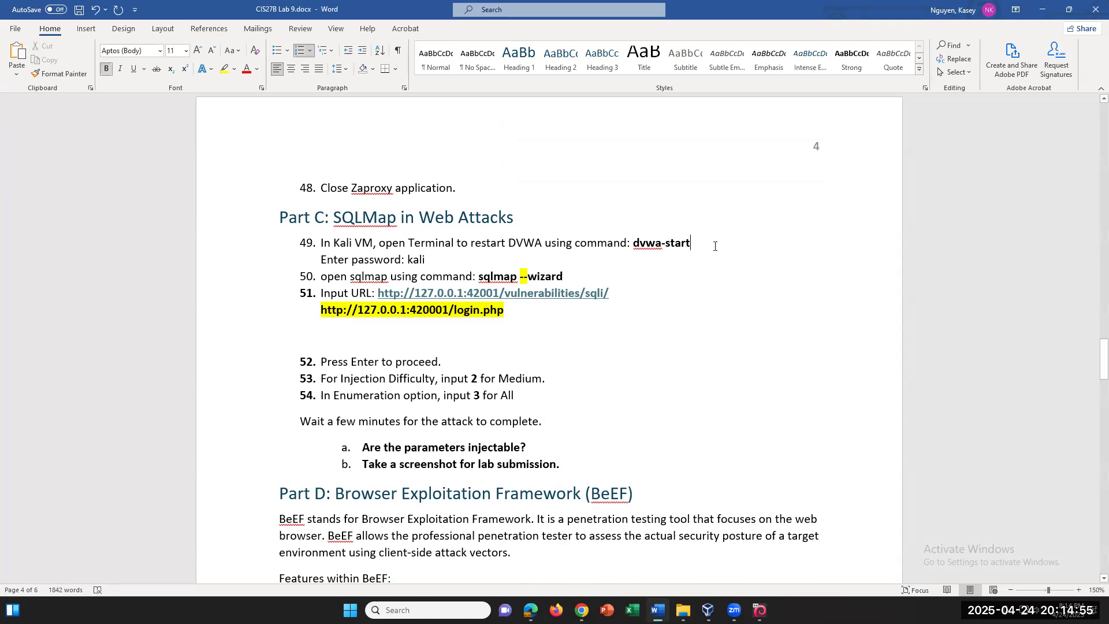
{"action": "key", "text": "Return"}
{"action": "key", "text": "BackSpace"}
{"action": "type", "text": "Yo"}
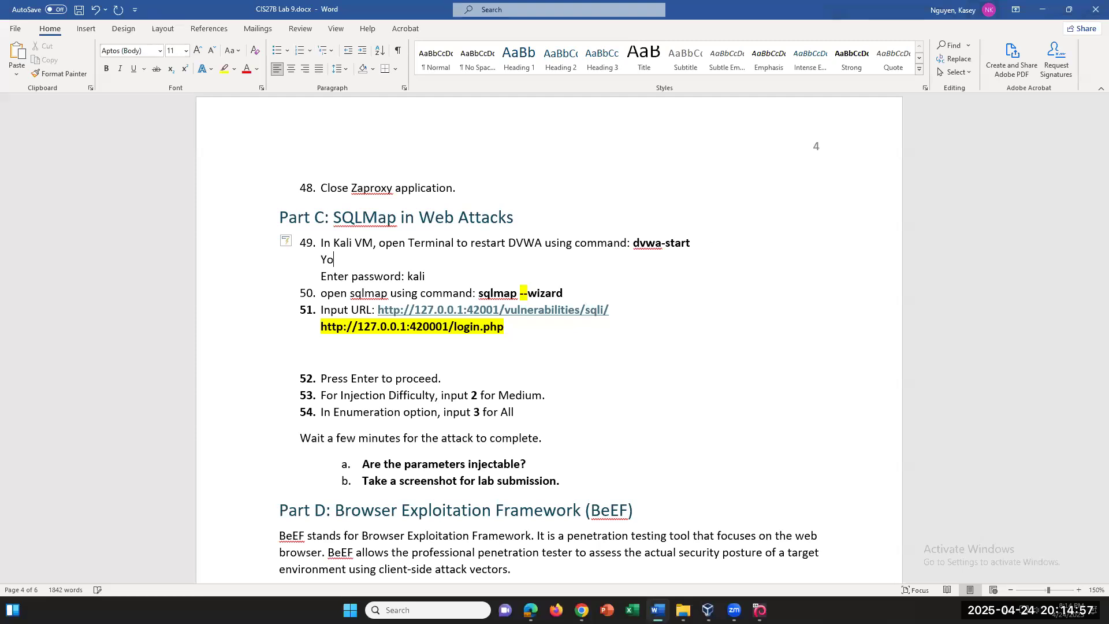
{"action": "type", "text": "u can configure DVWA by click on DVWA set"}
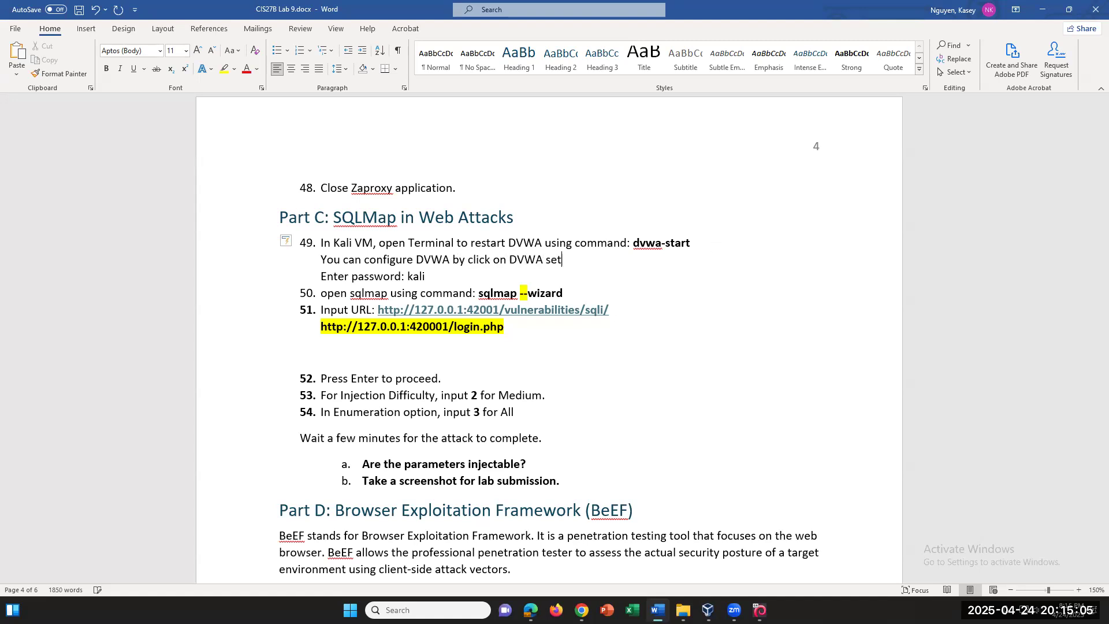
{"action": "type", "text": "up, s"}
{"action": "key", "text": "BackSpace"}
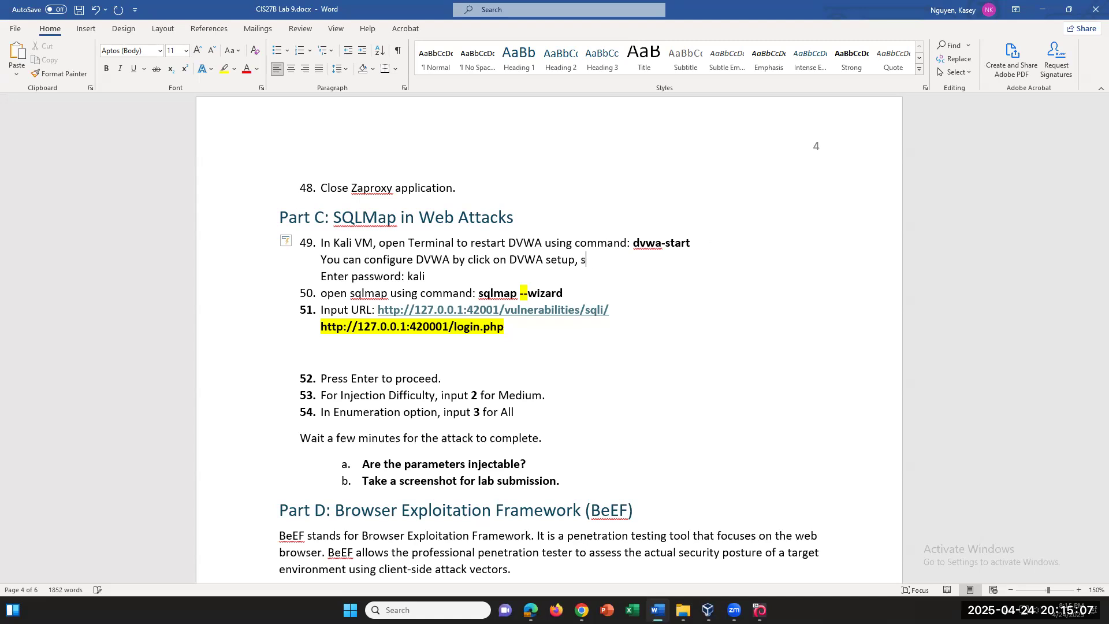
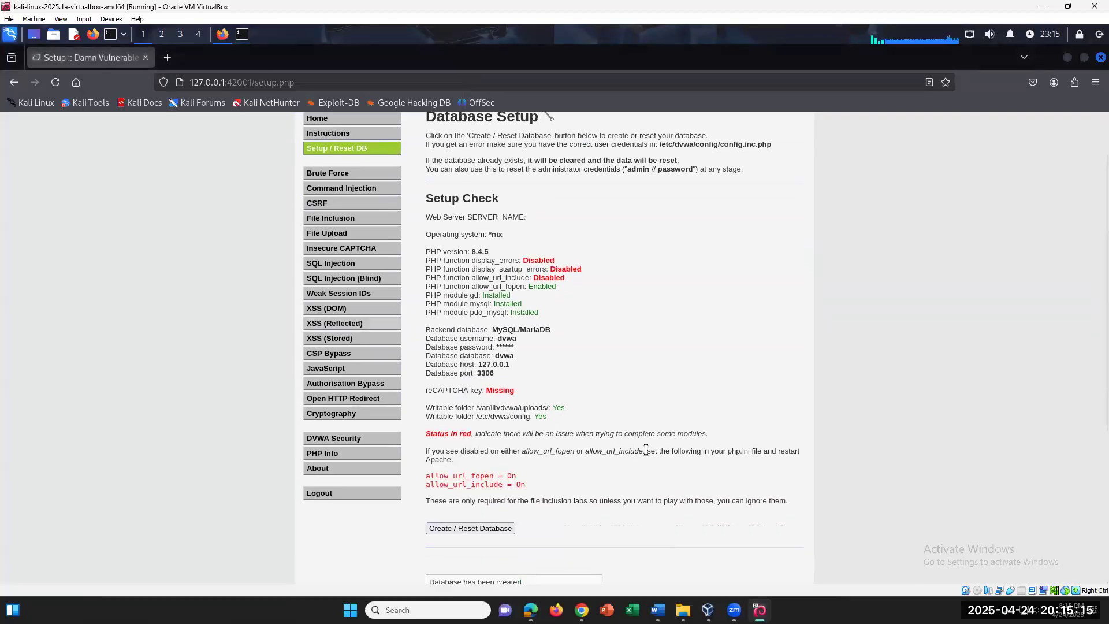
In step 49, replace 'DVWA setup,' with 'Setup/Reset DB tab on the left of DVWA page, then click'
{"action": "left_click", "coordinate": [657, 609]}
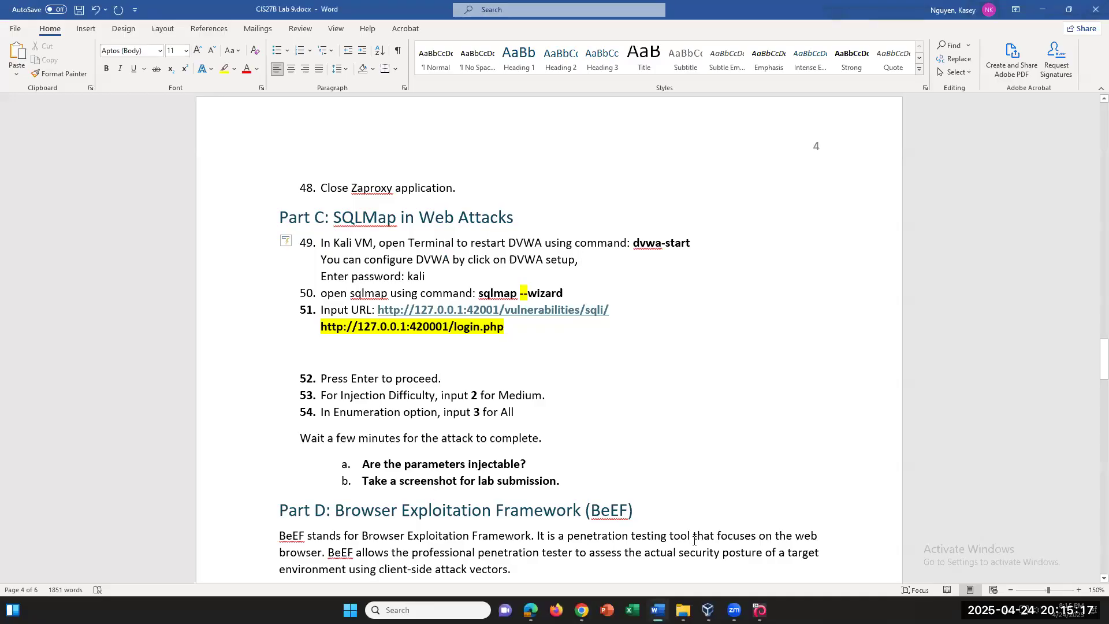
{"action": "key", "text": "BackSpace"}
{"action": "key", "text": "BackSpace"}
{"action": "key", "text": "BackSpace"}
{"action": "key", "text": "BackSpace"}
{"action": "key", "text": "BackSpace"}
{"action": "key", "text": "BackSpace"}
{"action": "key", "text": "BackSpace"}
{"action": "key", "text": "BackSpace"}
{"action": "key", "text": "BackSpace"}
{"action": "key", "text": "BackSpace"}
{"action": "key", "text": "BackSpace"}
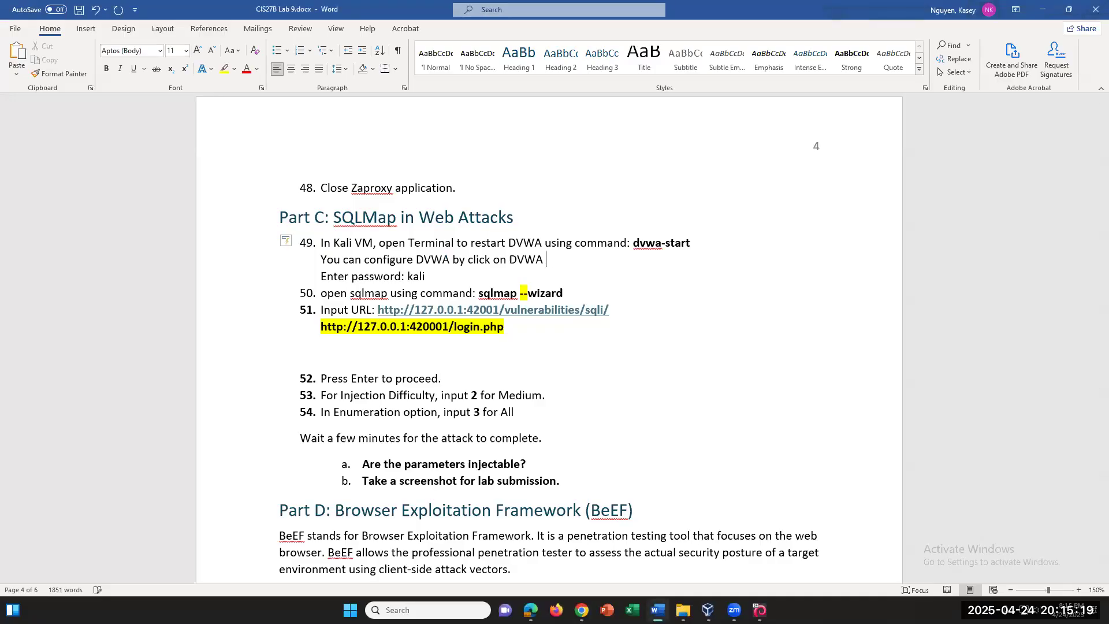
{"action": "key", "text": "BackSpace"}
{"action": "type", "text": "Setup/Reset DB tab on the e"}
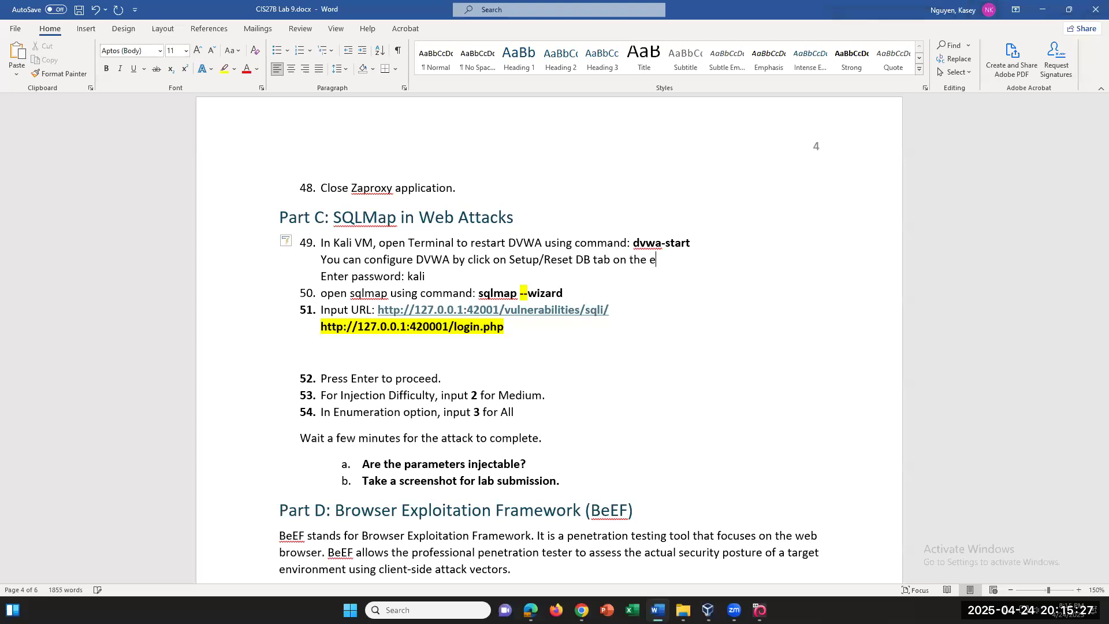
{"action": "key", "text": "BackSpace"}
{"action": "type", "text": "left of DVWA pae"}
{"action": "type", "text": "e, then cli"}
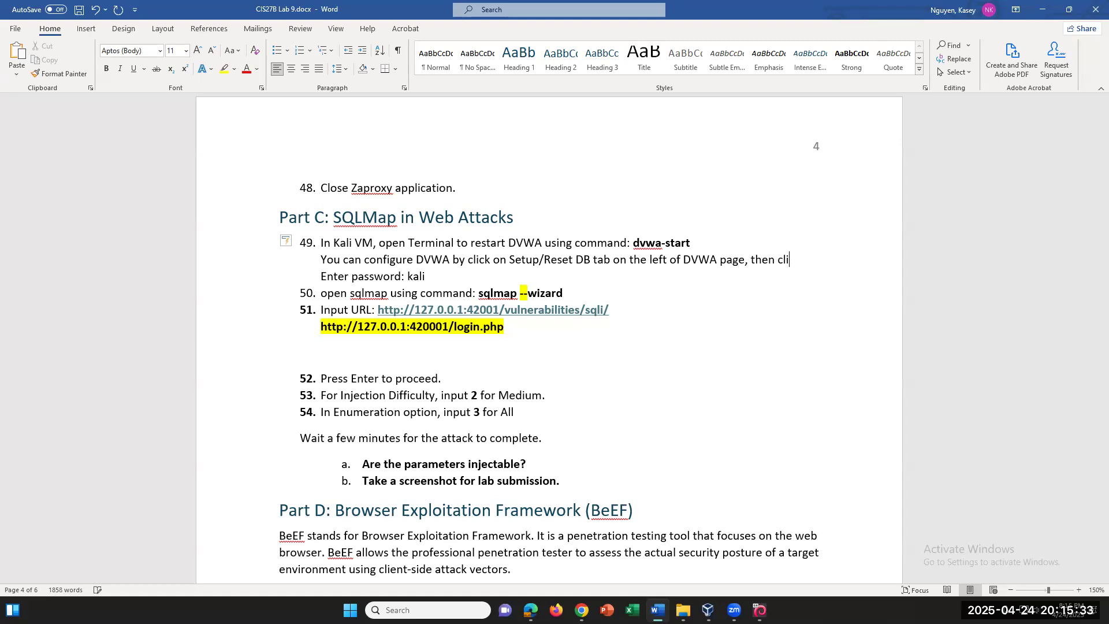
{"action": "type", "text": "ck Reset"}
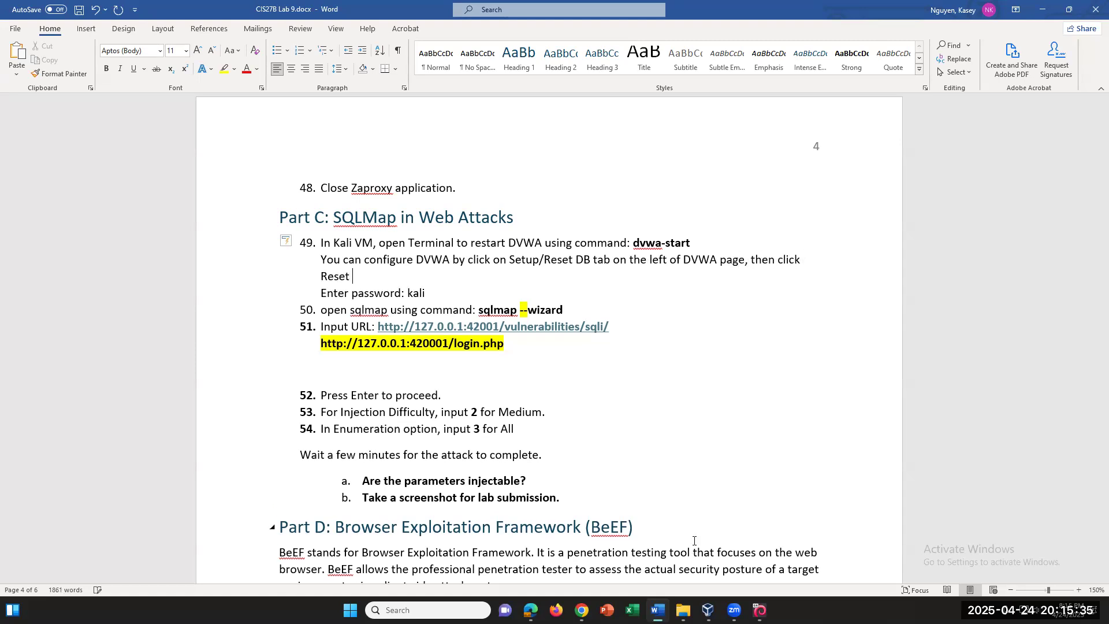
Finish the note with 'Create DB button on the bottom of the page,'
{"action": "key", "text": "BackSpace"}
{"action": "key", "text": "BackSpace"}
{"action": "key", "text": "BackSpace"}
{"action": "key", "text": "BackSpace"}
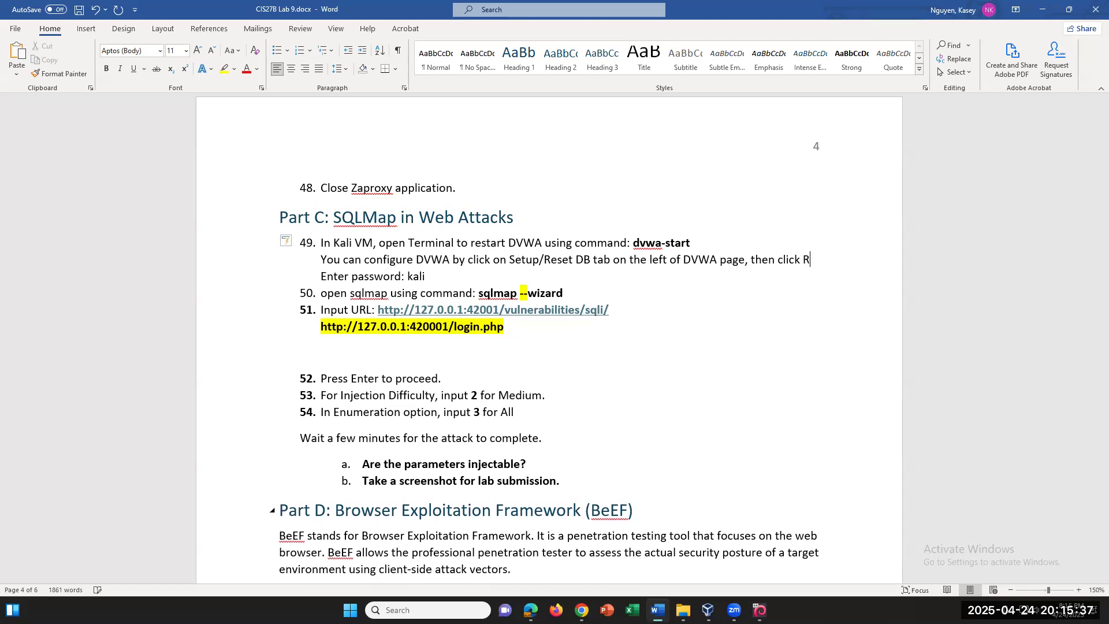
{"action": "type", "text": "Crate"}
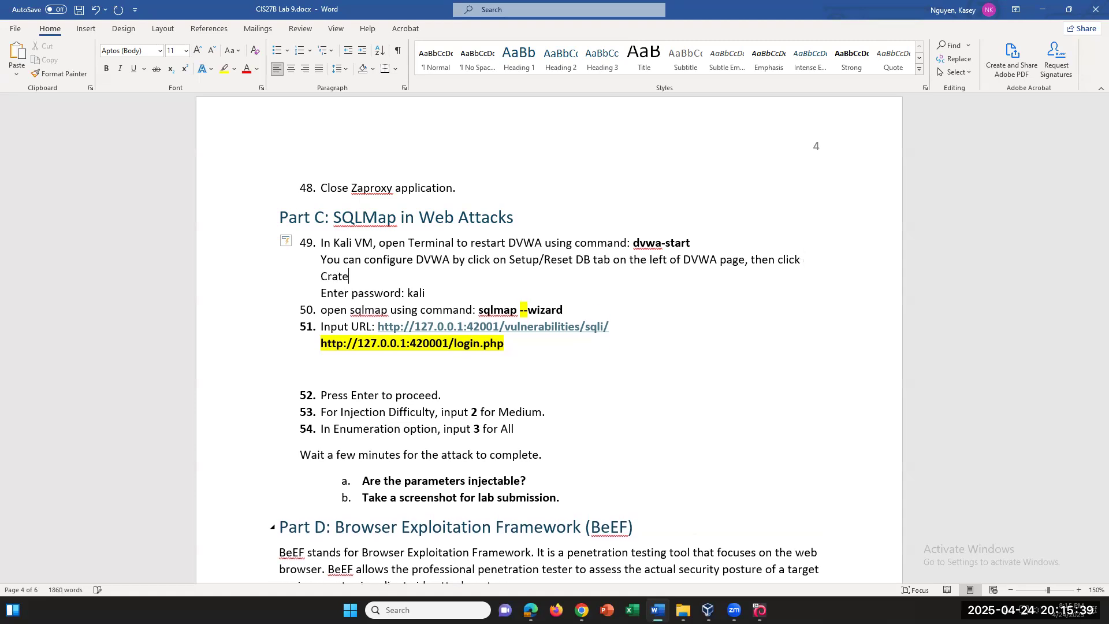
{"action": "key", "text": "ctrl+BackSpace"}
{"action": "type", "text": "Creat"}
{"action": "type", "text": "e DB o"}
{"action": "type", "text": "n th"}
{"action": "key", "text": "BackSpace"}
{"action": "key", "text": "BackSpace"}
{"action": "key", "text": "BackSpace"}
{"action": "key", "text": "BackSpace"}
{"action": "key", "text": "BackSpace"}
{"action": "type", "text": "button on "}
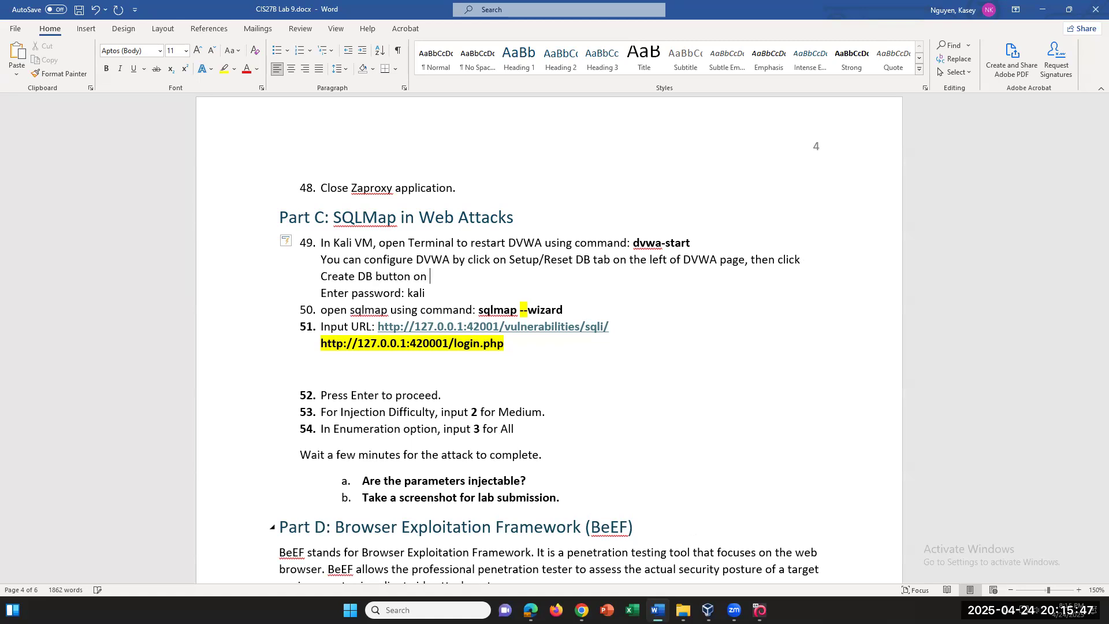
{"action": "type", "text": "the bottom of the pag"}
{"action": "type", "text": ", then"}
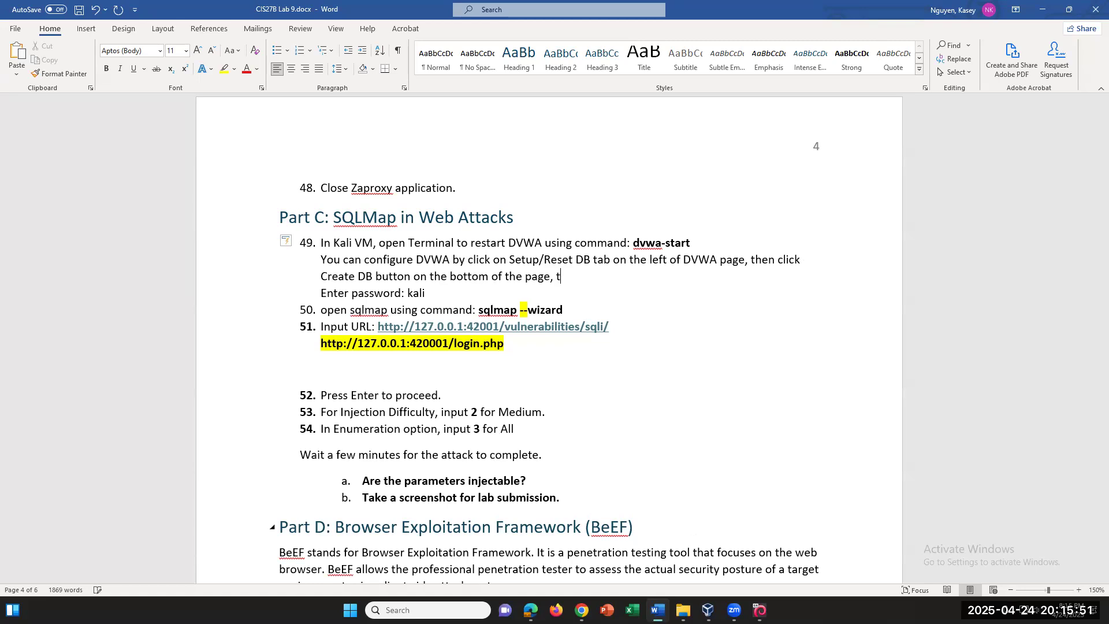
{"action": "key", "text": "BackSpace"}
{"action": "key", "text": "BackSpace"}
{"action": "key", "text": "BackSpace"}
{"action": "key", "text": "BackSpace"}
{"action": "key", "text": "BackSpace"}
{"action": "key", "text": "BackSpace"}
Check DVWA's button label, then change step 49's 'Create DB' to 'Create/Reset Database'
{"action": "left_click", "coordinate": [760, 610]}
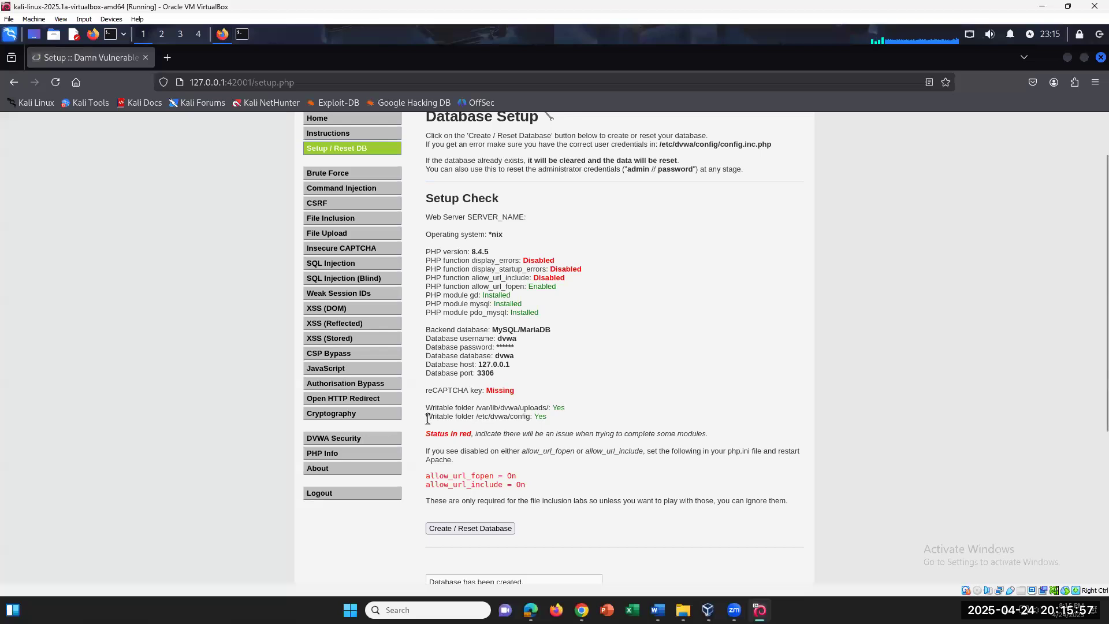
{"action": "scroll", "coordinate": [427, 418], "scroll_direction": "down", "scroll_amount": 3}
{"action": "left_click", "coordinate": [658, 610]}
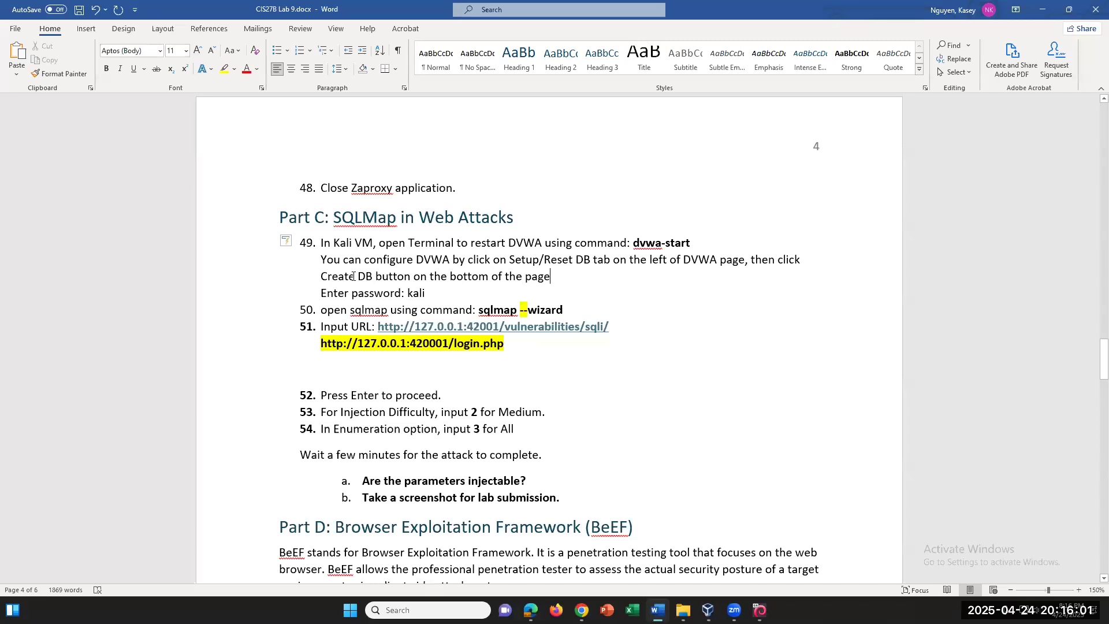
{"action": "type", "text": "/Reset"}
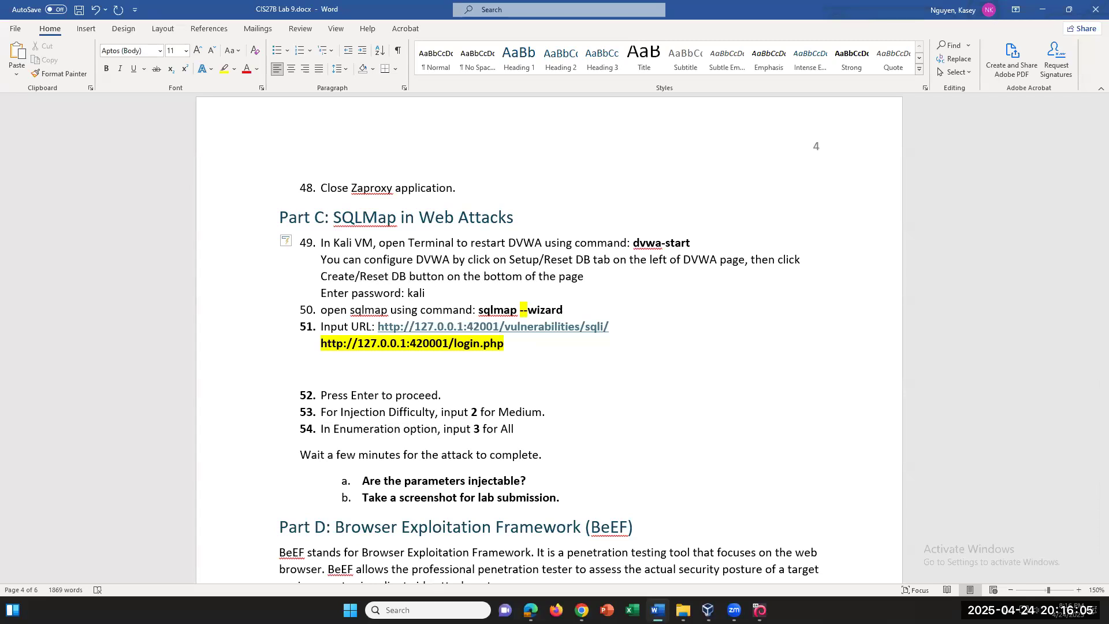
{"action": "key", "text": "BackSpace"}
{"action": "type", "text": "atabase"}
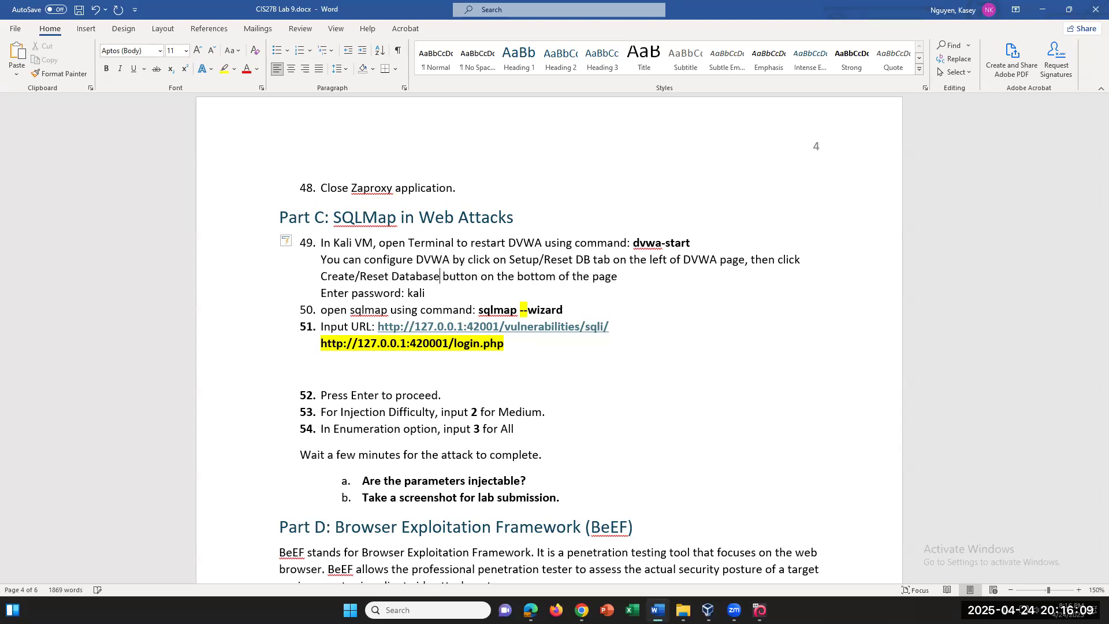
Scroll DVWA's setup page to the top and open DVWA Security, which shows security level low
{"action": "left_click", "coordinate": [760, 610]}
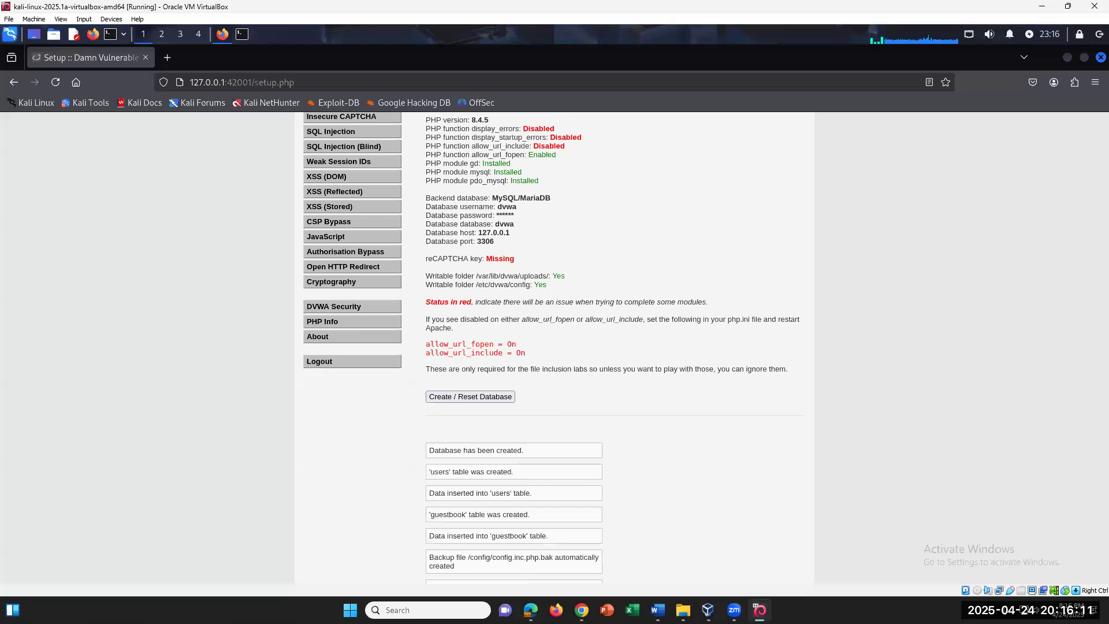
{"action": "scroll", "coordinate": [568, 378], "scroll_direction": "up", "scroll_amount": 4}
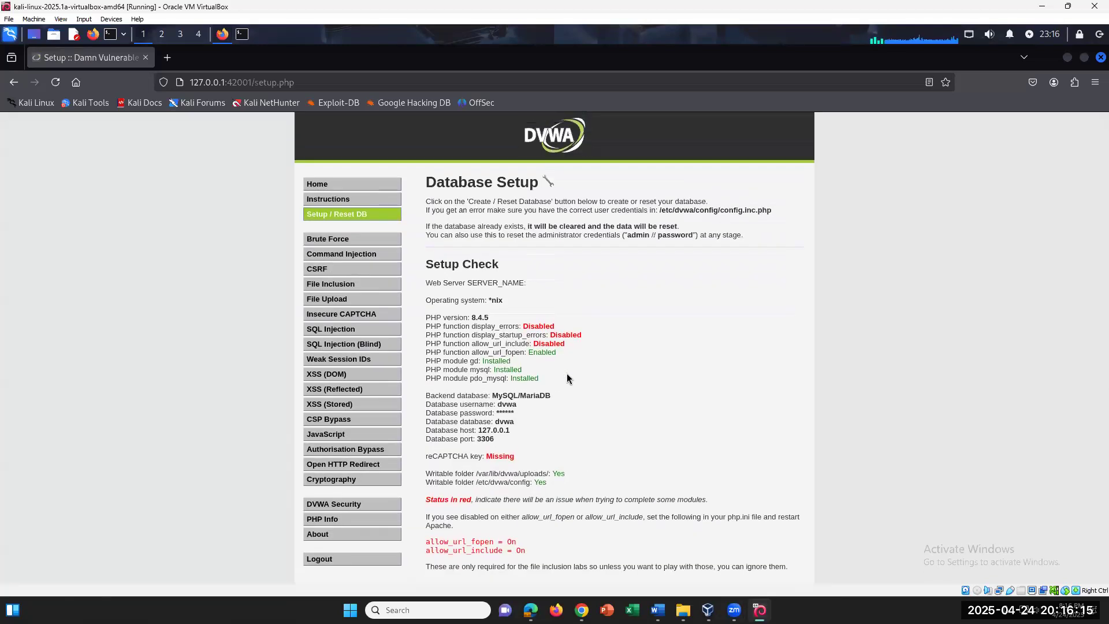
{"action": "left_click", "coordinate": [341, 504]}
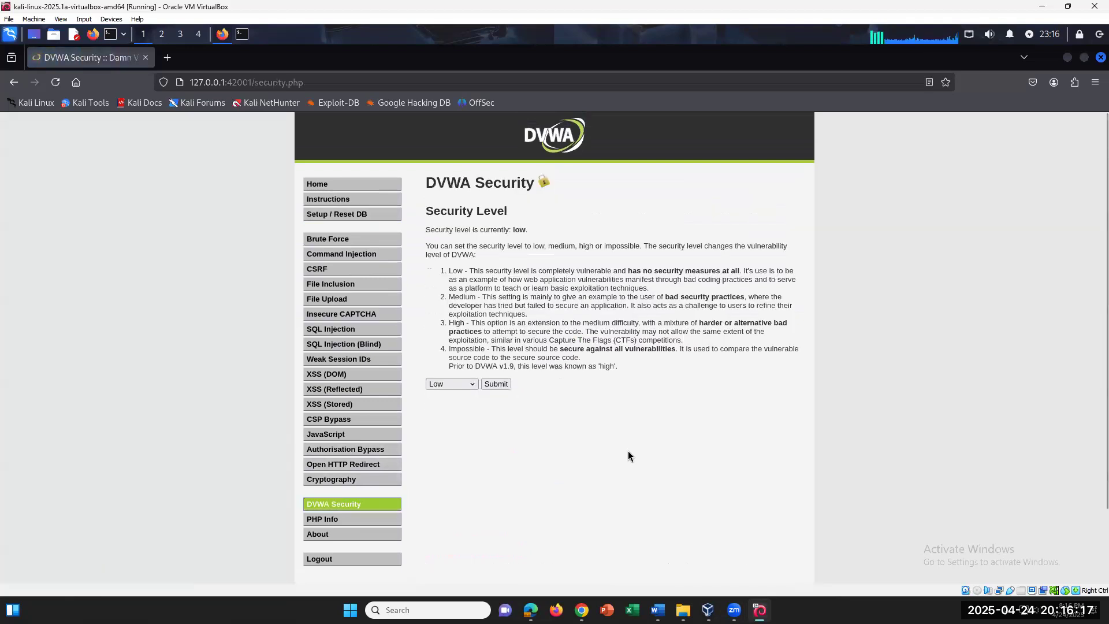
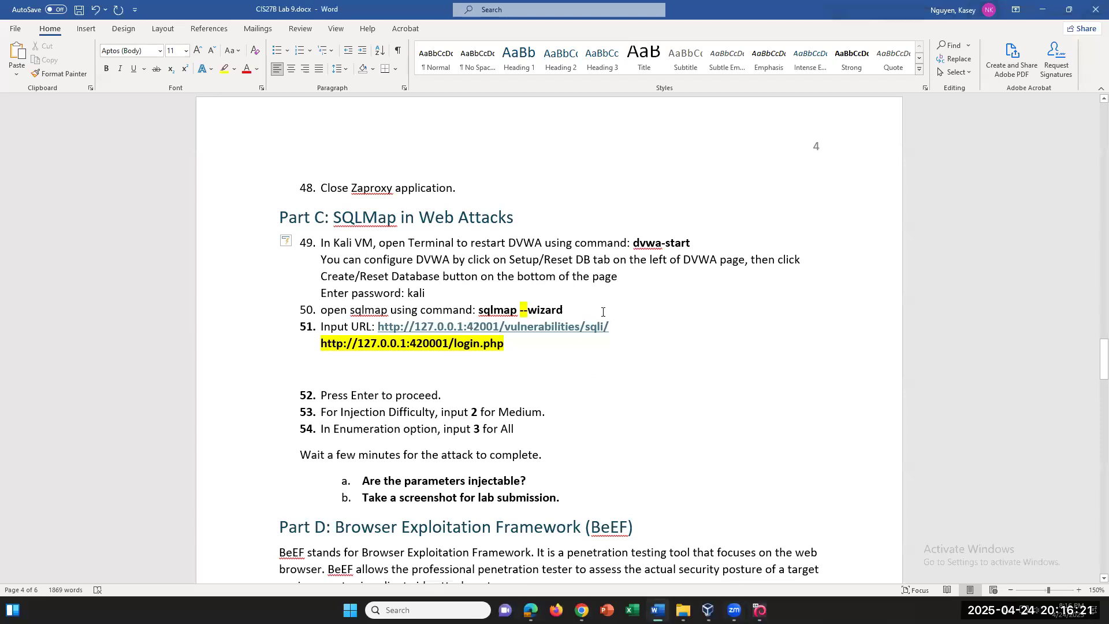
Extend step 49's note: open DVWA Security, choose Low from the Impossible drop-down menu
{"action": "type", "text": ". Then cl"}
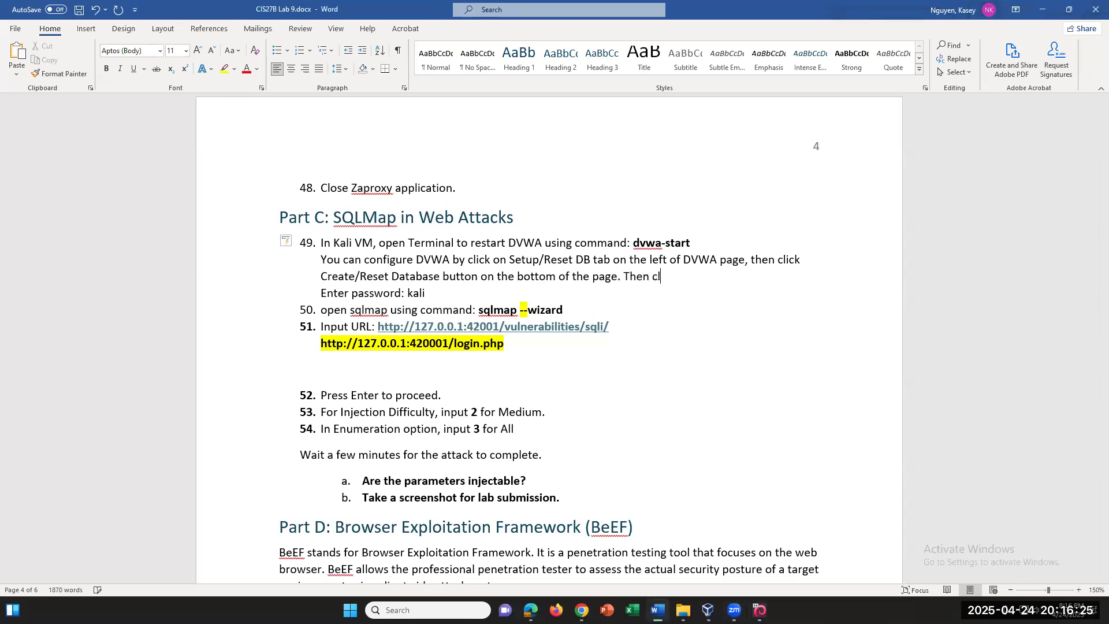
{"action": "type", "text": "ick DVWA Security "}
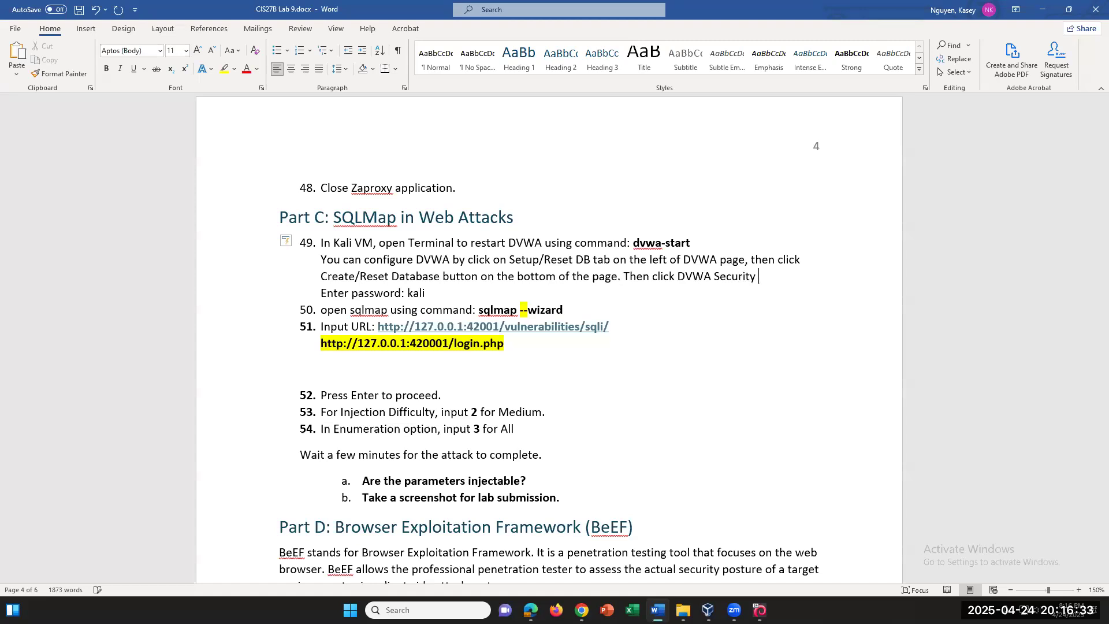
{"action": "type", "text": "tab and selec"}
{"action": "key", "text": "BackSpace"}
{"action": "key", "text": "BackSpace"}
{"action": "key", "text": "BackSpace"}
{"action": "key", "text": "BackSpace"}
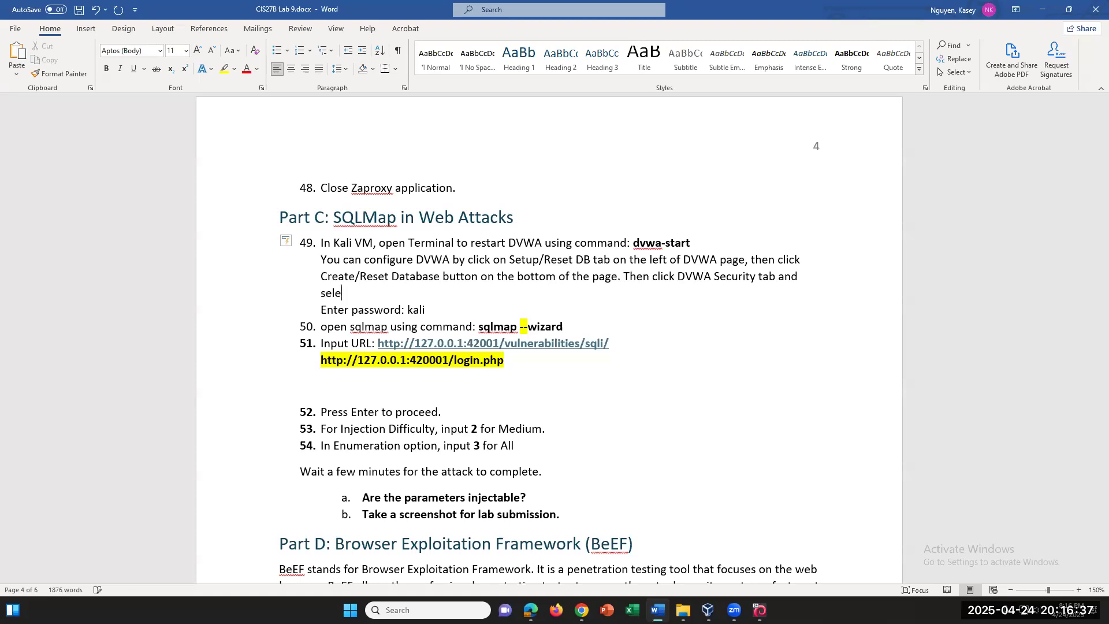
{"action": "type", "text": "lick on the "}
{"action": "type", "text": "men"}
{"action": "type", "text": "u"}
{"action": "key", "text": "BackSpace"}
{"action": "key", "text": "BackSpace"}
{"action": "key", "text": "BackSpace"}
{"action": "key", "text": "BackSpace"}
{"action": "type", "text": "dro"}
{"action": "type", "text": "p["}
{"action": "type", "text": "down me"}
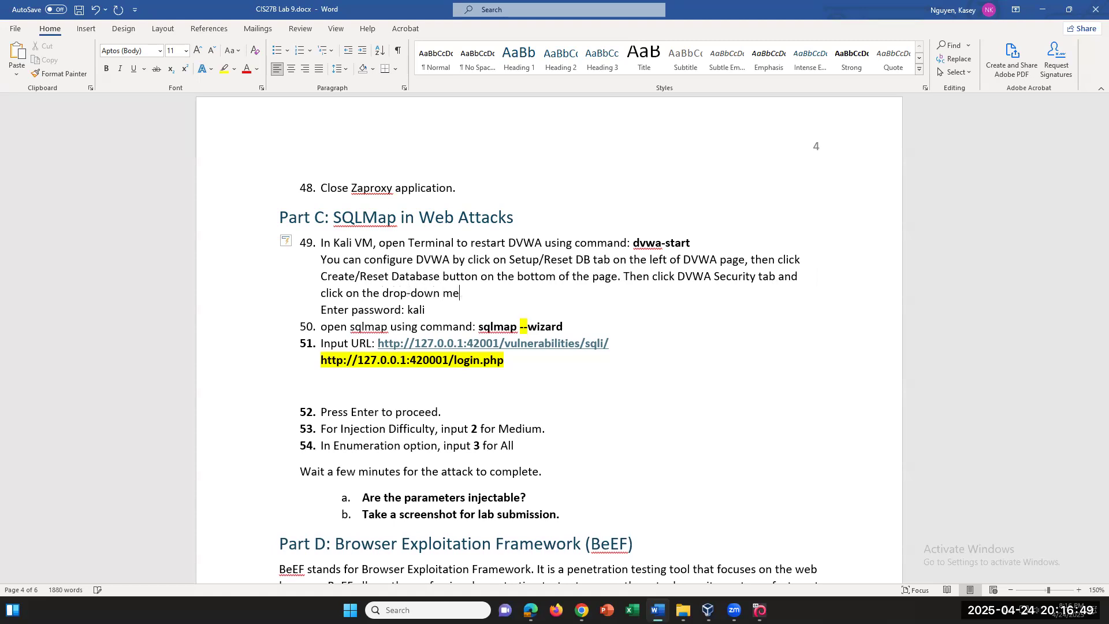
{"action": "type", "text": "u"}
{"action": "type", "text": " (Imposible"}
{"action": "type", "text": ") and select "}
{"action": "type", "text": "Low"}
{"action": "type", "text": " level of secu"}
{"action": "type", "text": "rit"}
{"action": "type", "text": "ty"}
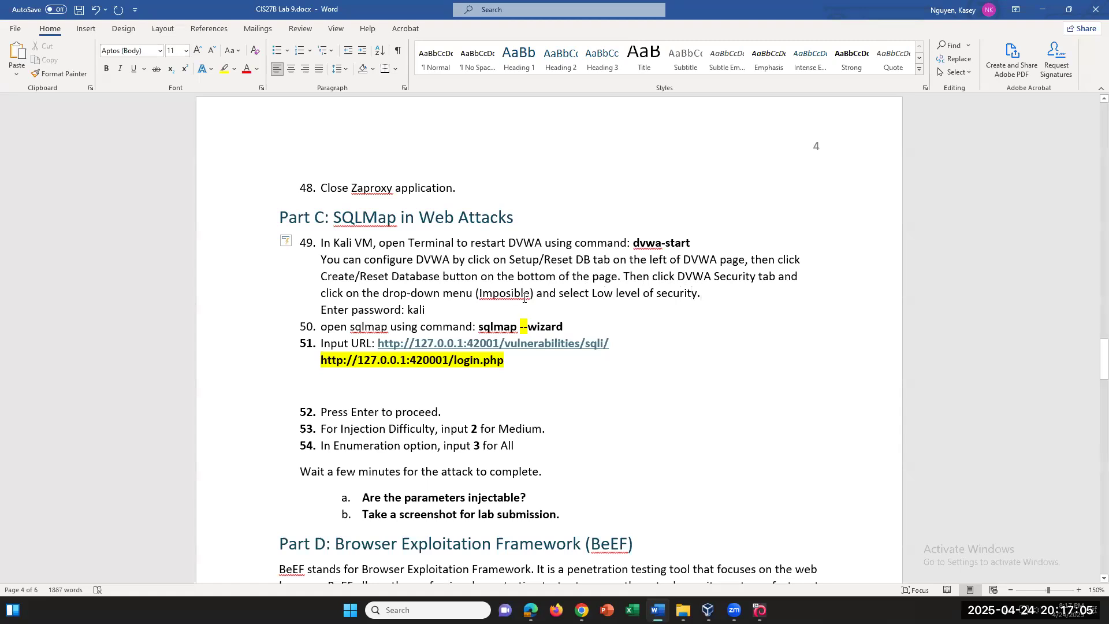
{"action": "type", "text": "s"}
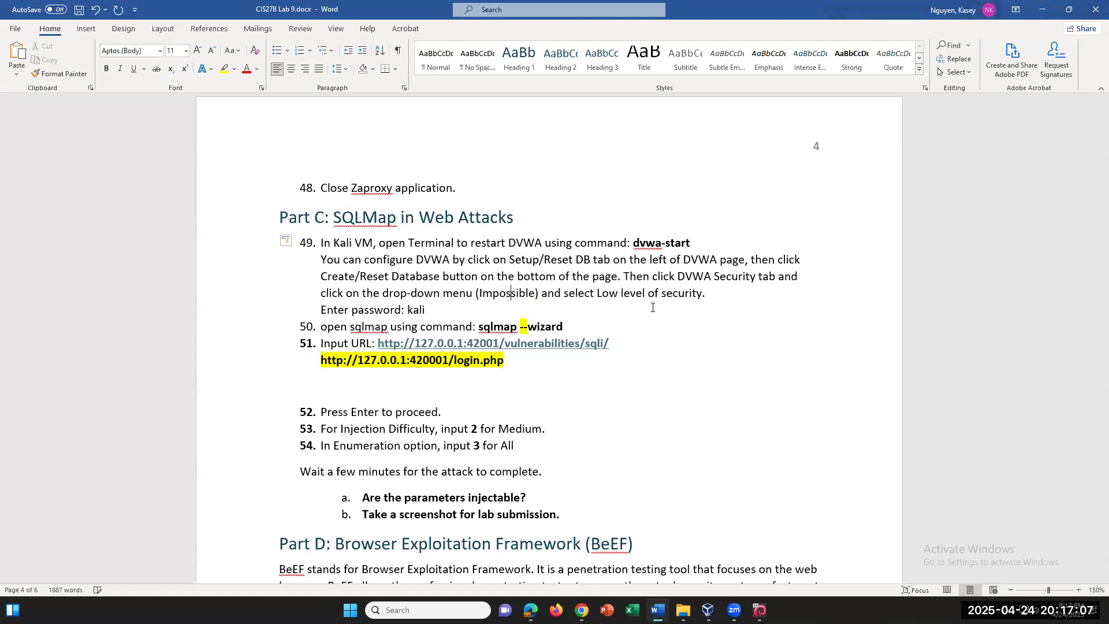
Italicize the 'You can configure DVWA…' note and start a new line under step 49
{"action": "left_click", "coordinate": [689, 304]}
{"action": "left_click_drag", "start_coordinate": [422, 277], "coordinate": [585, 305]}
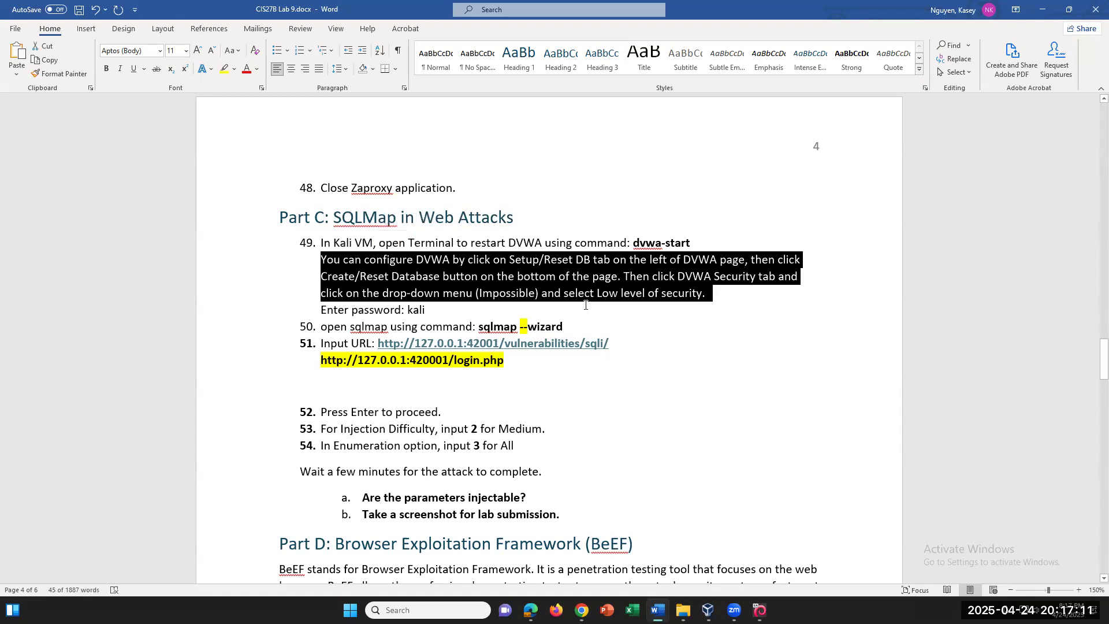
{"action": "key", "text": "ctrl+i"}
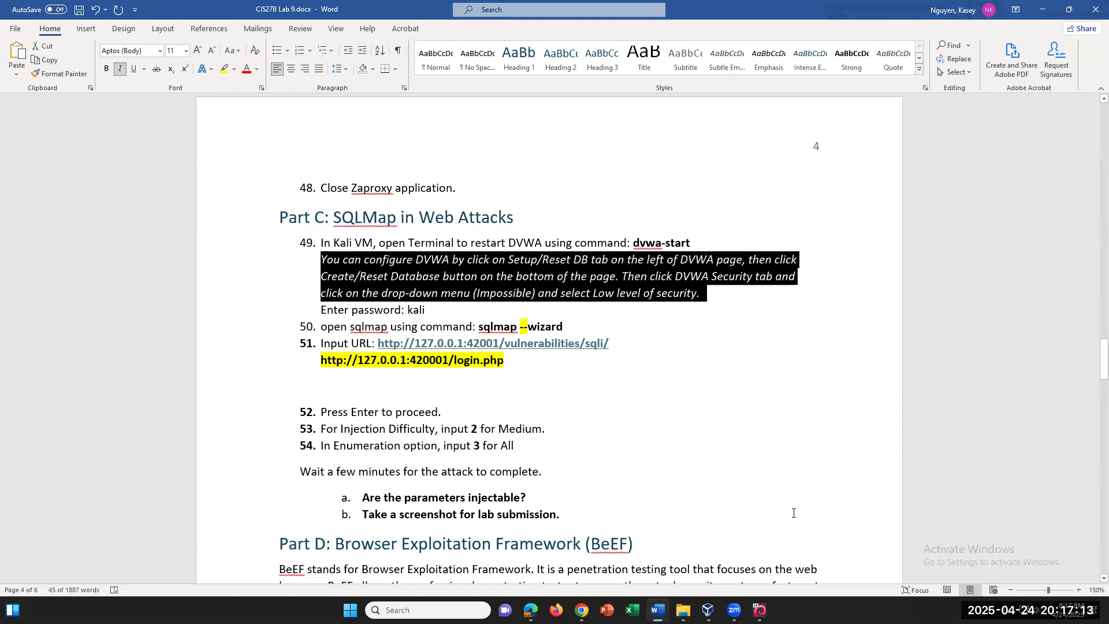
{"action": "left_click", "coordinate": [740, 245]}
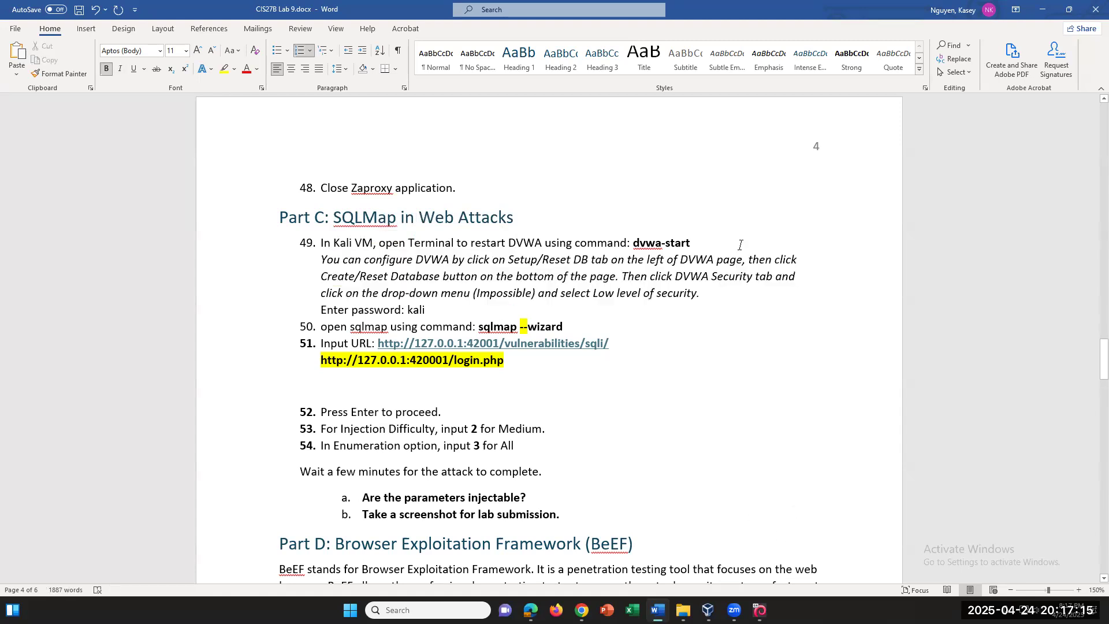
{"action": "key", "text": "Return"}
Add an unnumbered Login line under step 49 with the DVWA username and password
{"action": "key", "text": "BackSpace"}
{"action": "type", "text": "Login: username"}
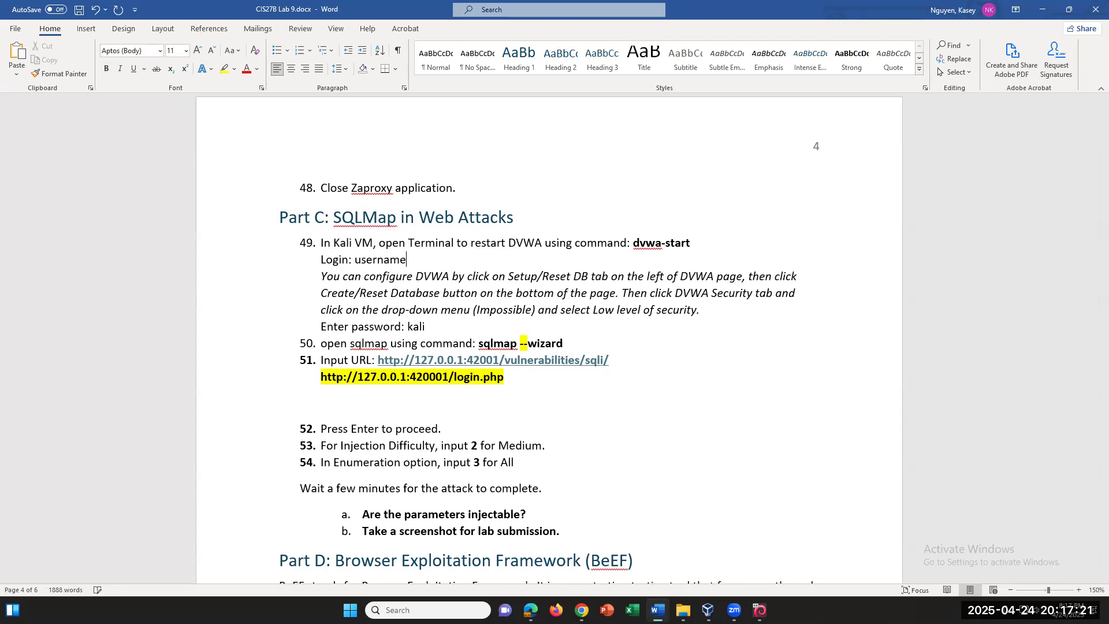
{"action": "key", "text": "BackSpace"}
{"action": "key", "text": "BackSpace"}
{"action": "key", "text": "BackSpace"}
{"action": "key", "text": "BackSpace"}
{"action": "key", "text": "BackSpace"}
{"action": "key", "text": "BackSpace"}
{"action": "key", "text": "BackSpace"}
{"action": "key", "text": "BackSpace"}
{"action": "type", "text": "admin, password"}
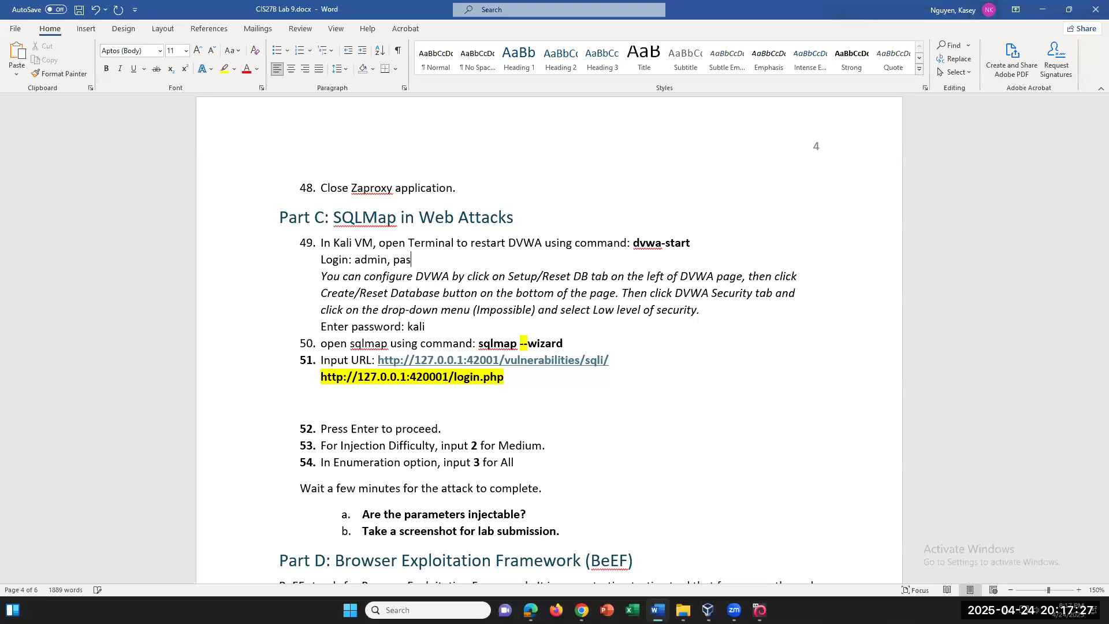
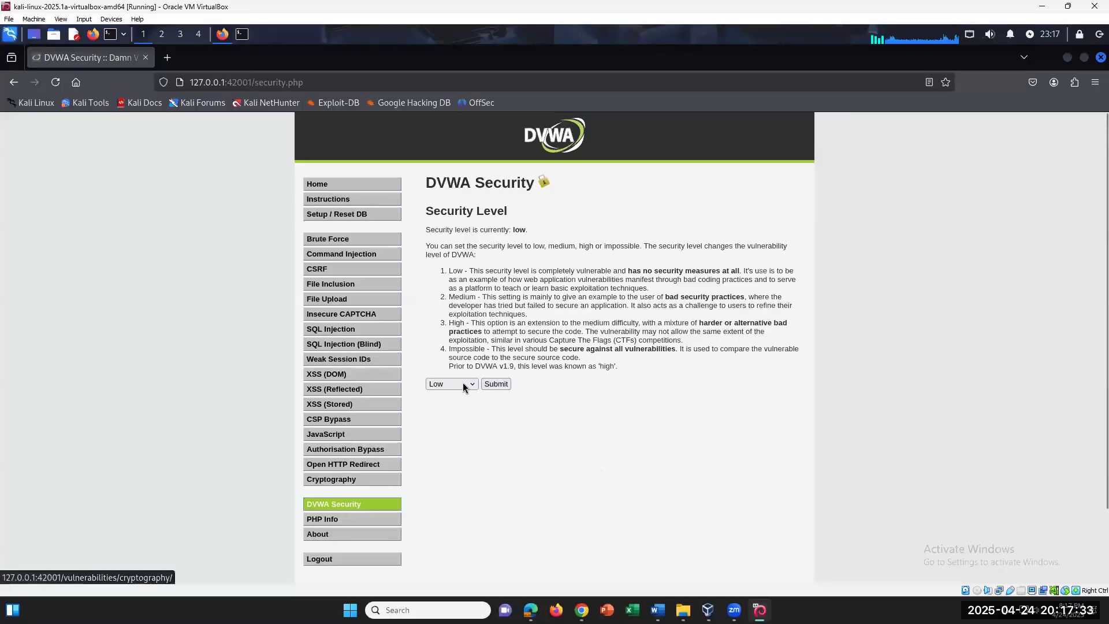
Keep DVWA security at Low, review the Setup / Reset DB page, then return to Lab 9
{"action": "left_click", "coordinate": [463, 384]}
{"action": "left_click", "coordinate": [459, 302]}
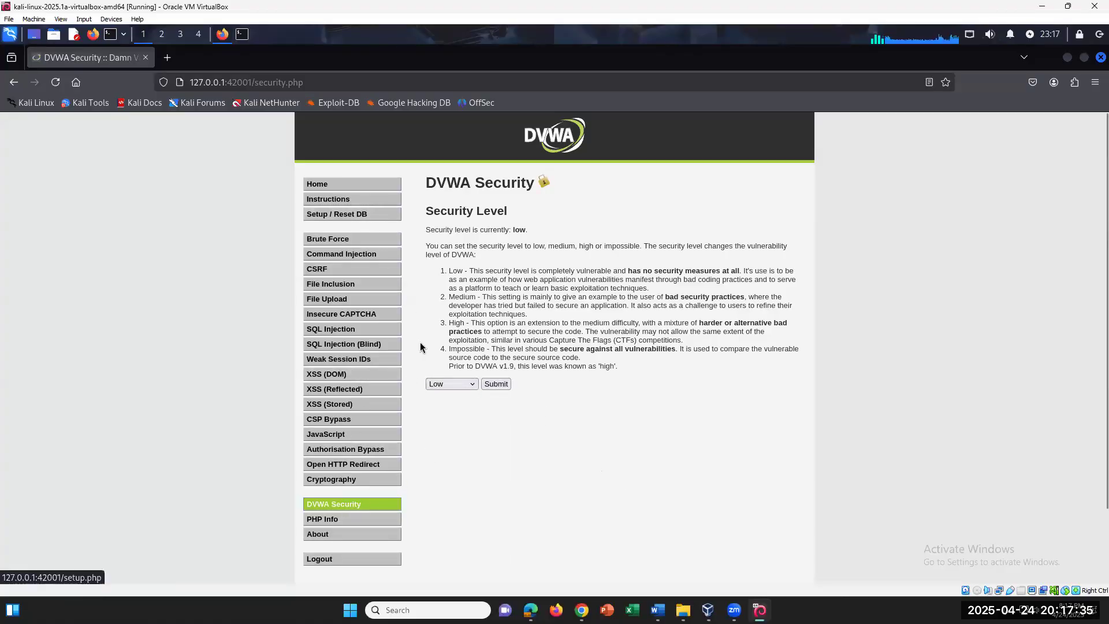
{"action": "left_click", "coordinate": [367, 215]}
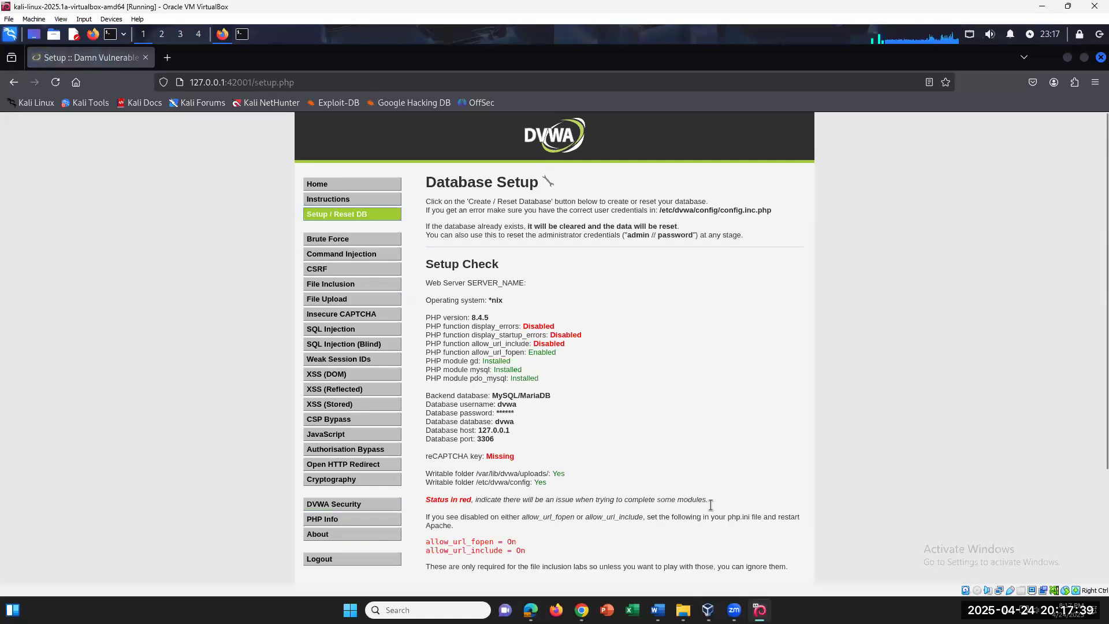
{"action": "scroll", "coordinate": [711, 503], "scroll_direction": "down", "scroll_amount": 3}
{"action": "key", "text": "alt+Tab"}
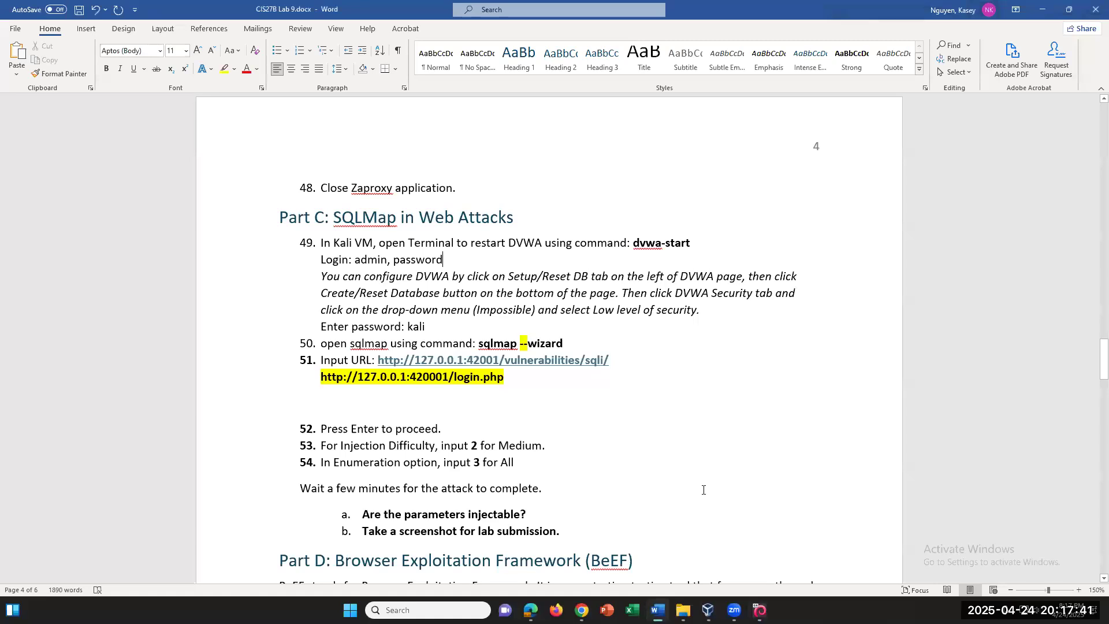
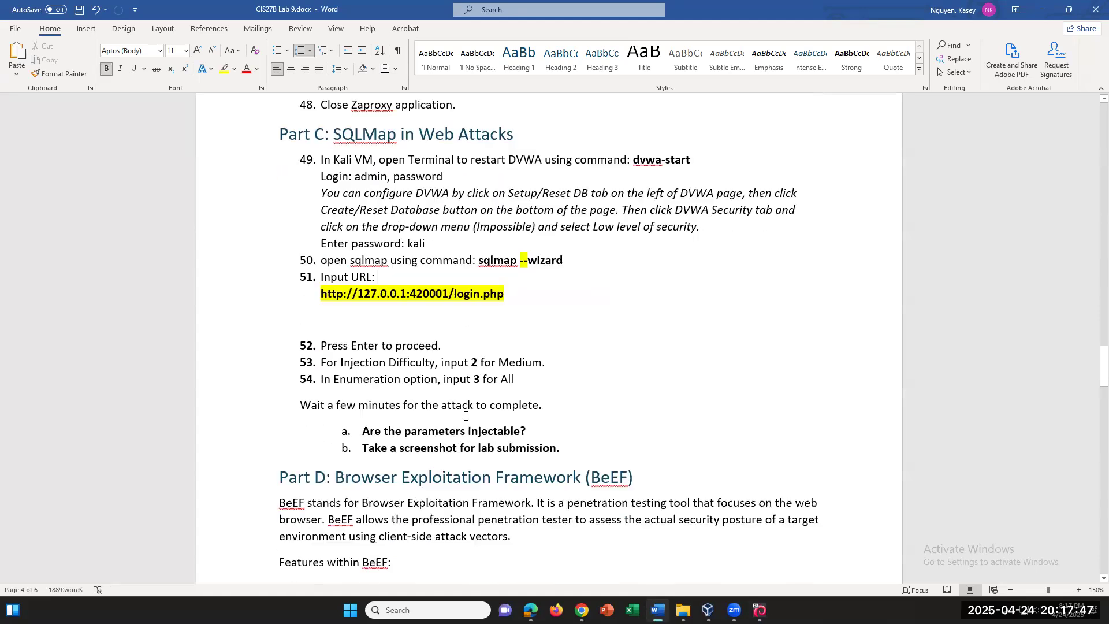
{"action": "scroll", "coordinate": [465, 416], "scroll_direction": "down", "scroll_amount": 8}
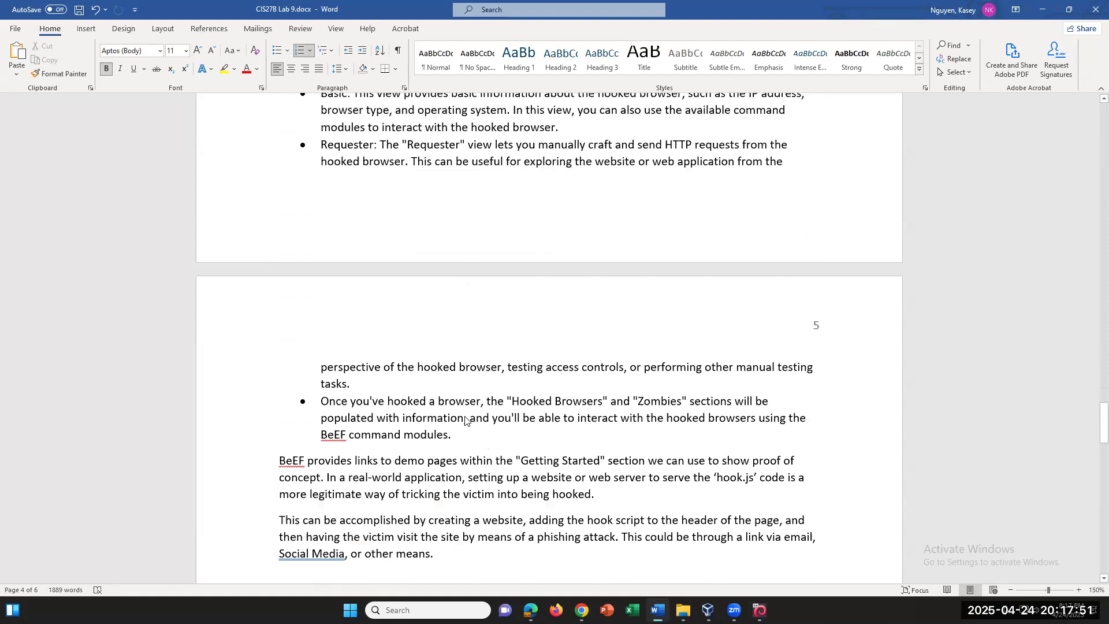
Review Part D's BeEF steps 55–65 in the Lab 9 sheet
{"action": "scroll", "coordinate": [465, 416], "scroll_direction": "up", "scroll_amount": 7}
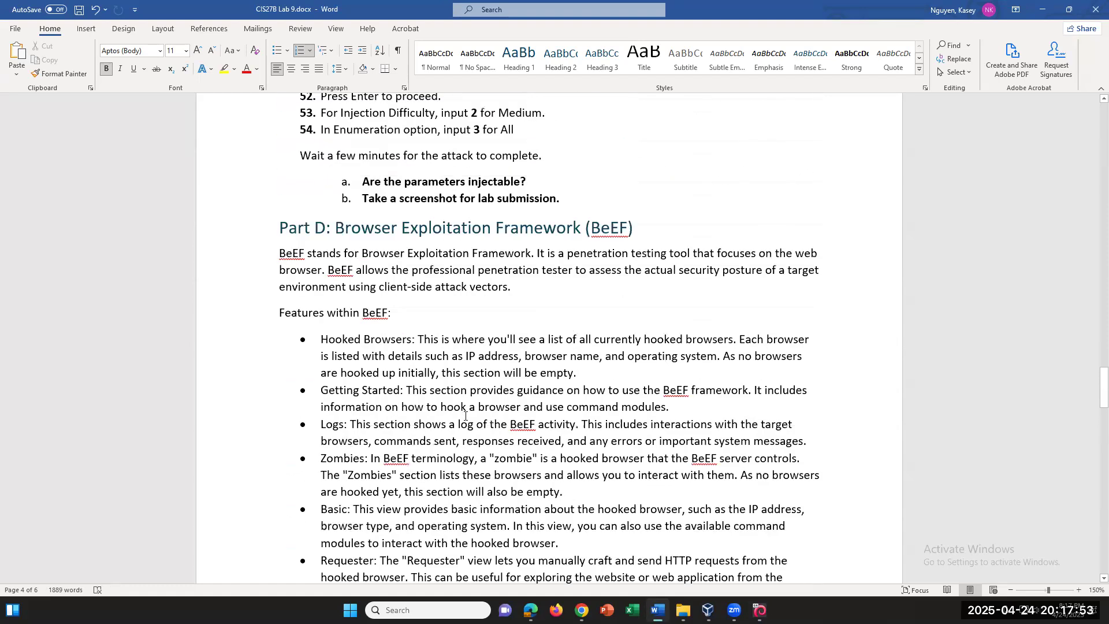
{"action": "scroll", "coordinate": [454, 417], "scroll_direction": "down", "scroll_amount": 1}
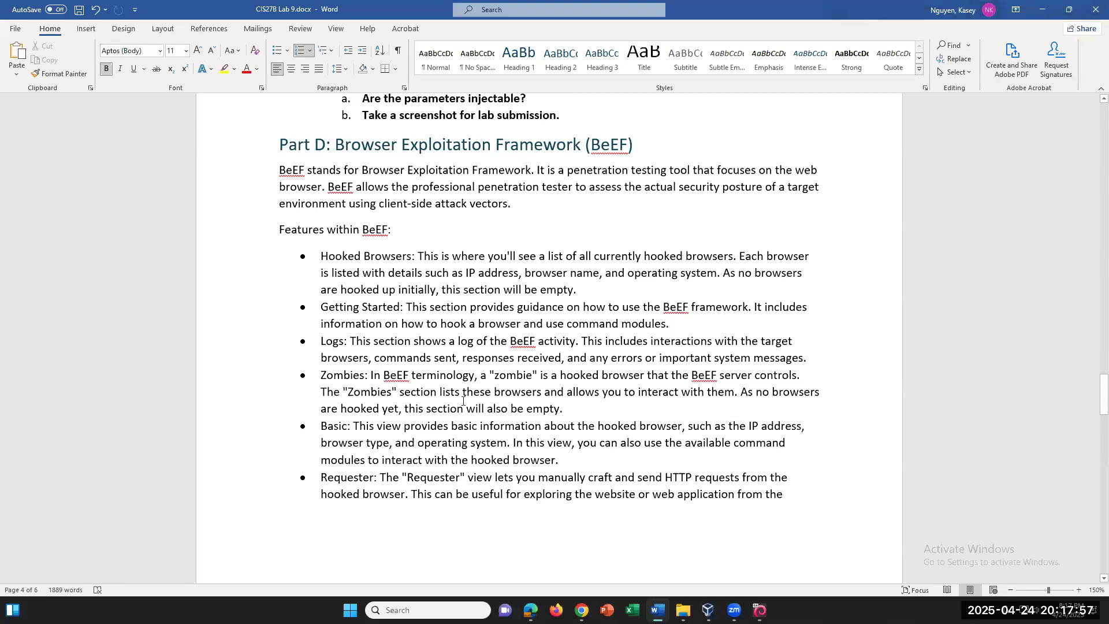
{"action": "scroll", "coordinate": [463, 400], "scroll_direction": "down", "scroll_amount": 5}
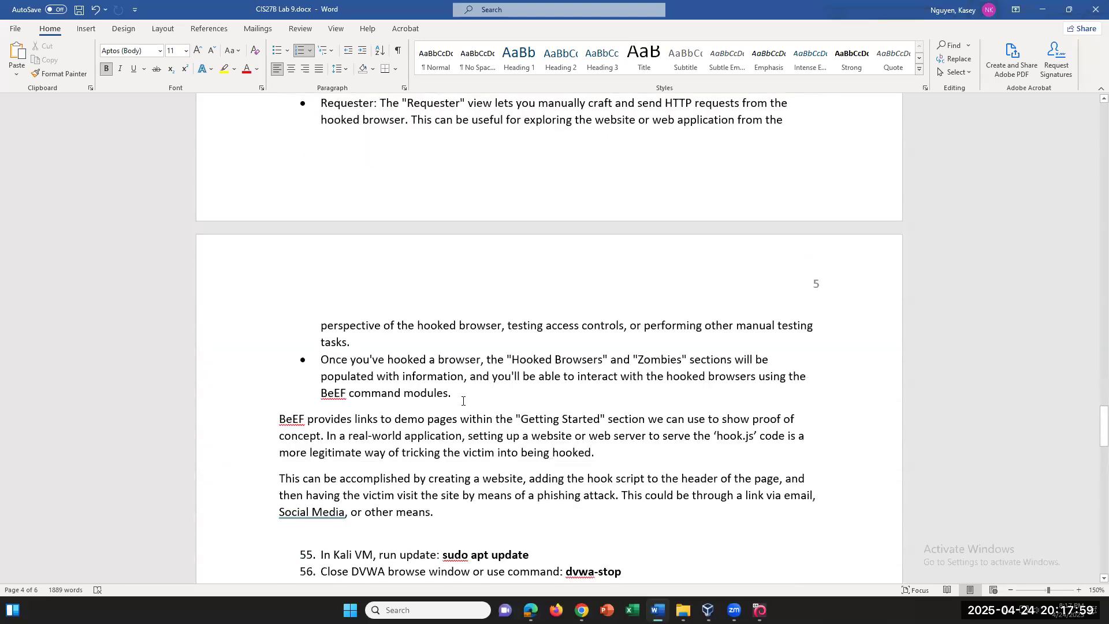
{"action": "scroll", "coordinate": [462, 400], "scroll_direction": "down", "scroll_amount": 4}
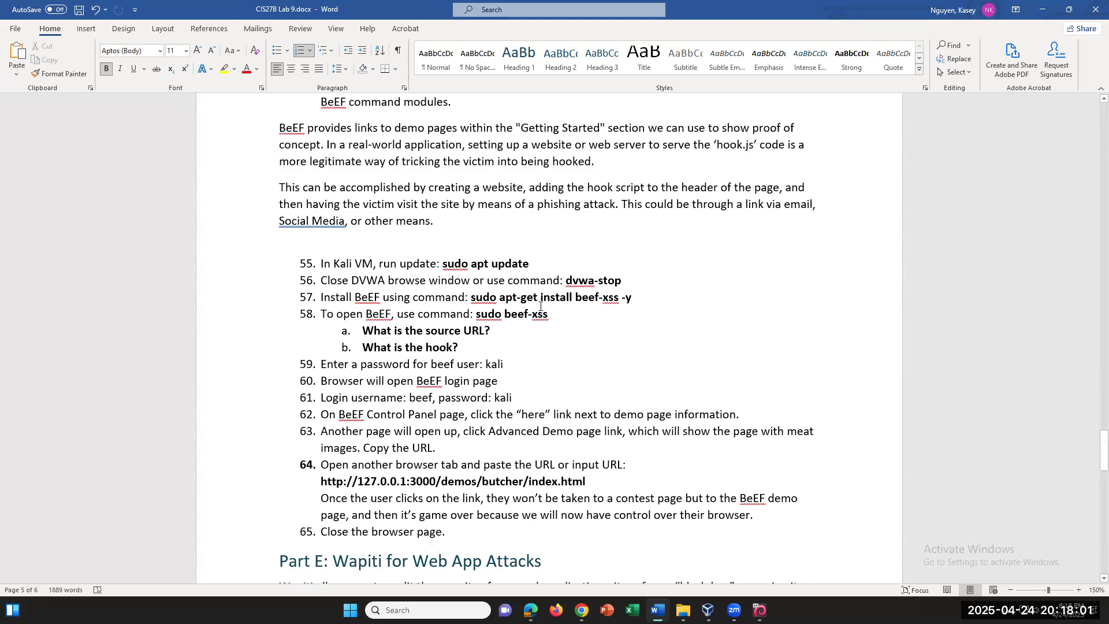
Select the dvwa-stop and 'sudo apt-get install beef-xss -y' commands, then go to the Kali VM
{"action": "left_click_drag", "start_coordinate": [622, 282], "coordinate": [565, 282]}
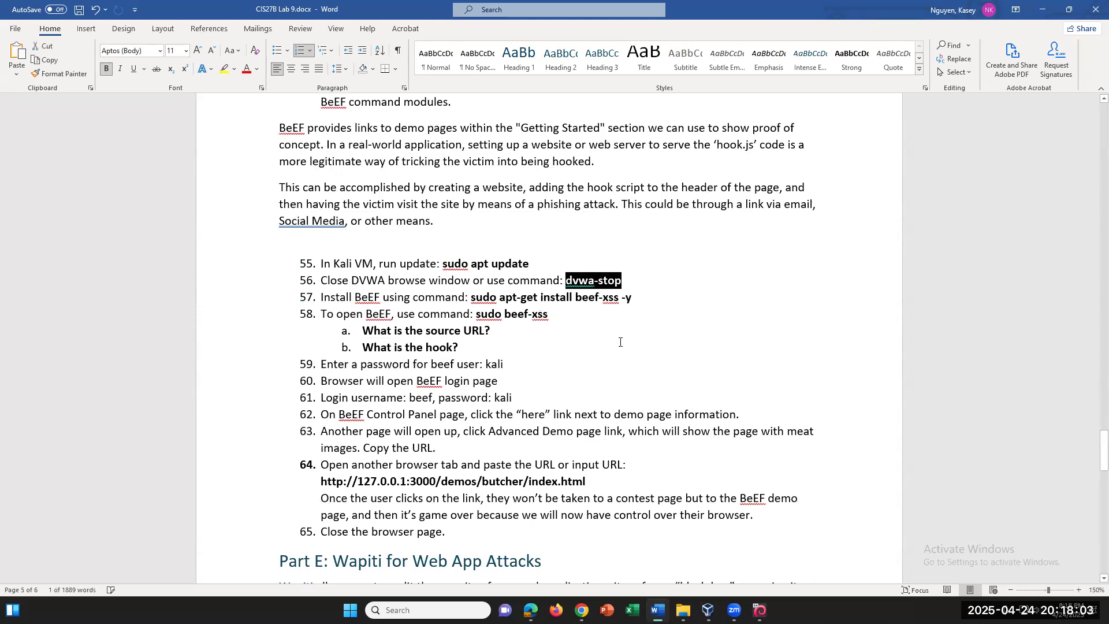
{"action": "left_click_drag", "start_coordinate": [646, 298], "coordinate": [471, 298]}
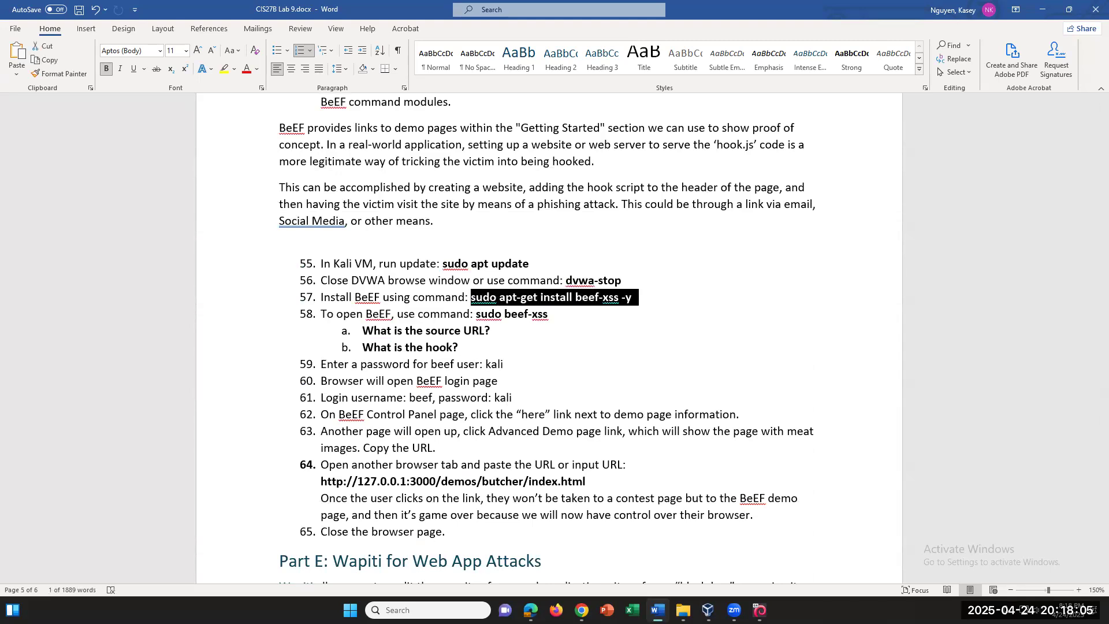
{"action": "key", "text": "alt+Tab"}
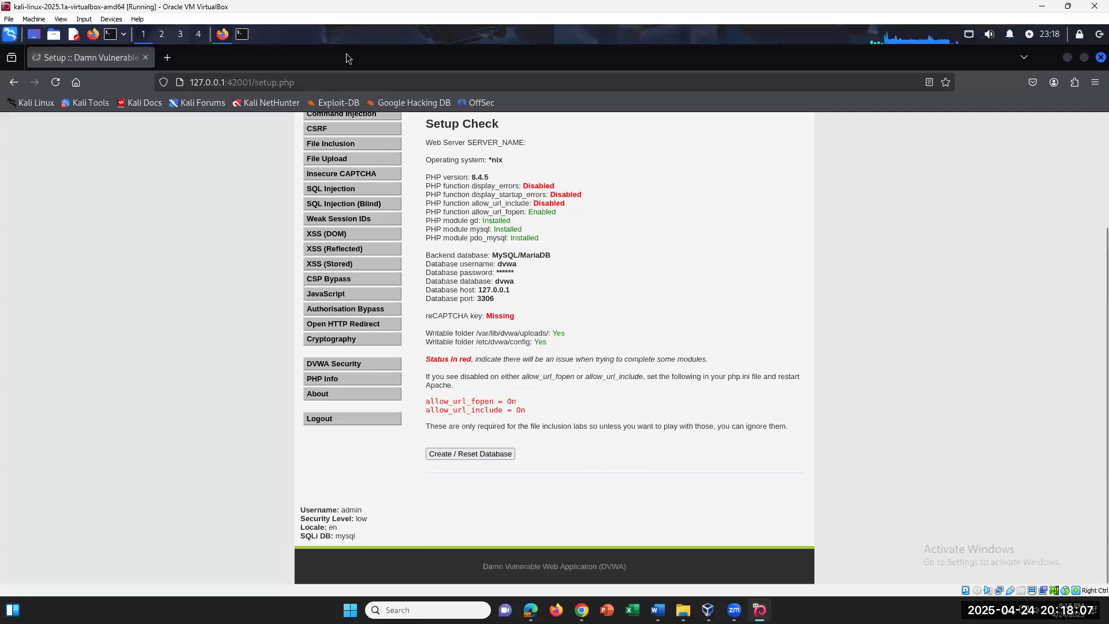
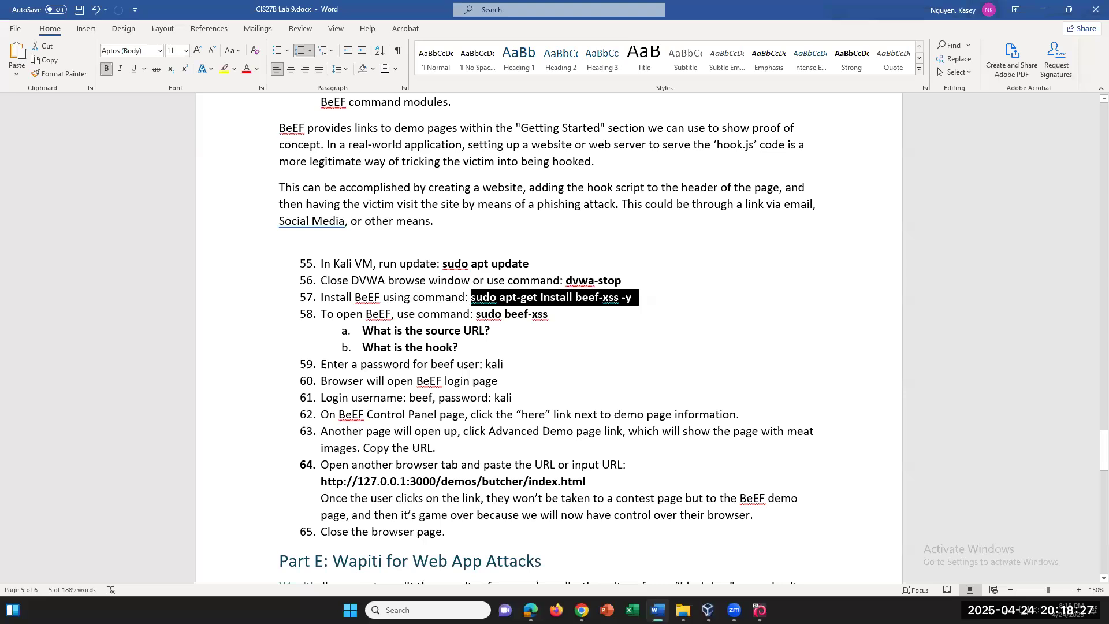
Select the step 57 install command 'sudo apt-get install beef-xss -y' in the lab document
{"action": "right_click", "coordinate": [578, 306]}
{"action": "left_click", "coordinate": [541, 306]}
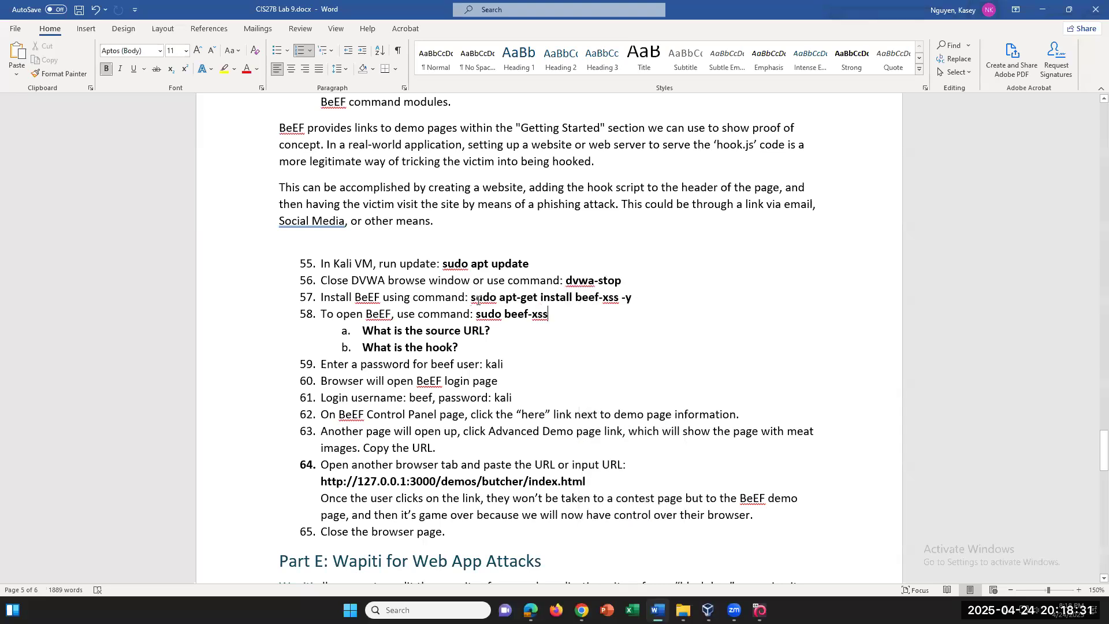
{"action": "left_click_drag", "start_coordinate": [470, 297], "coordinate": [633, 298]}
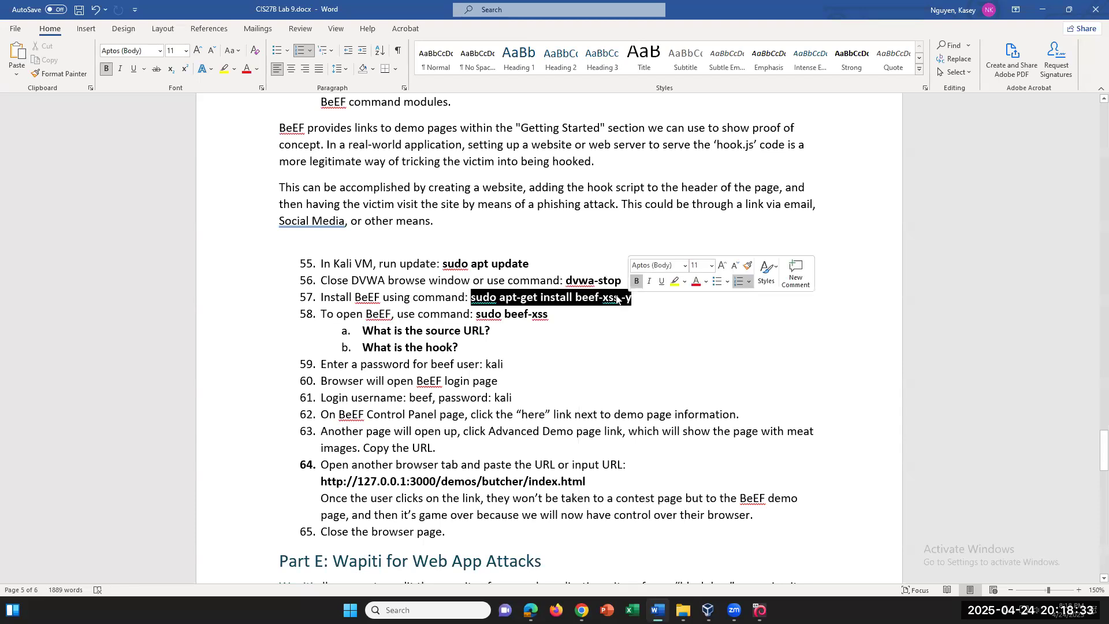
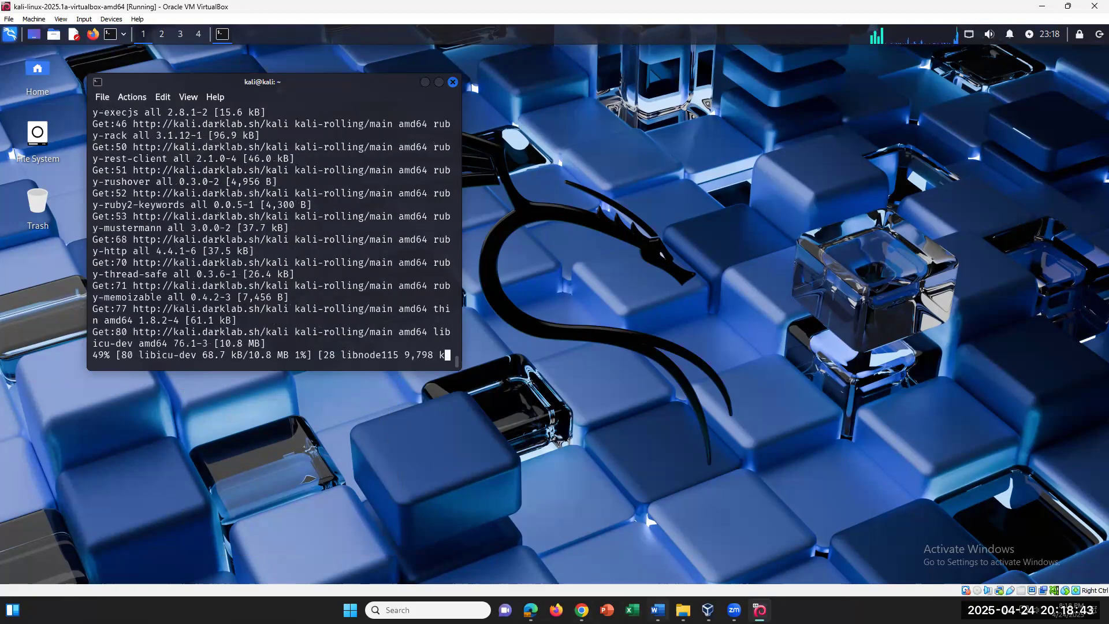
Switch from the Kali VM to the Word lab document while the beef-xss install keeps downloading
{"action": "key", "text": "alt+Tab"}
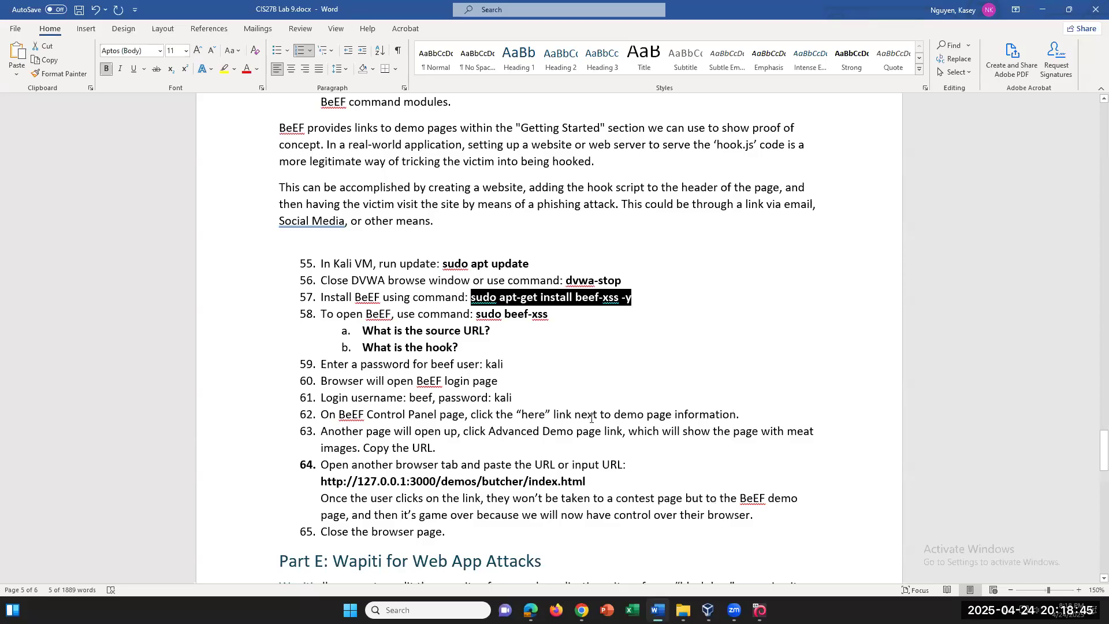
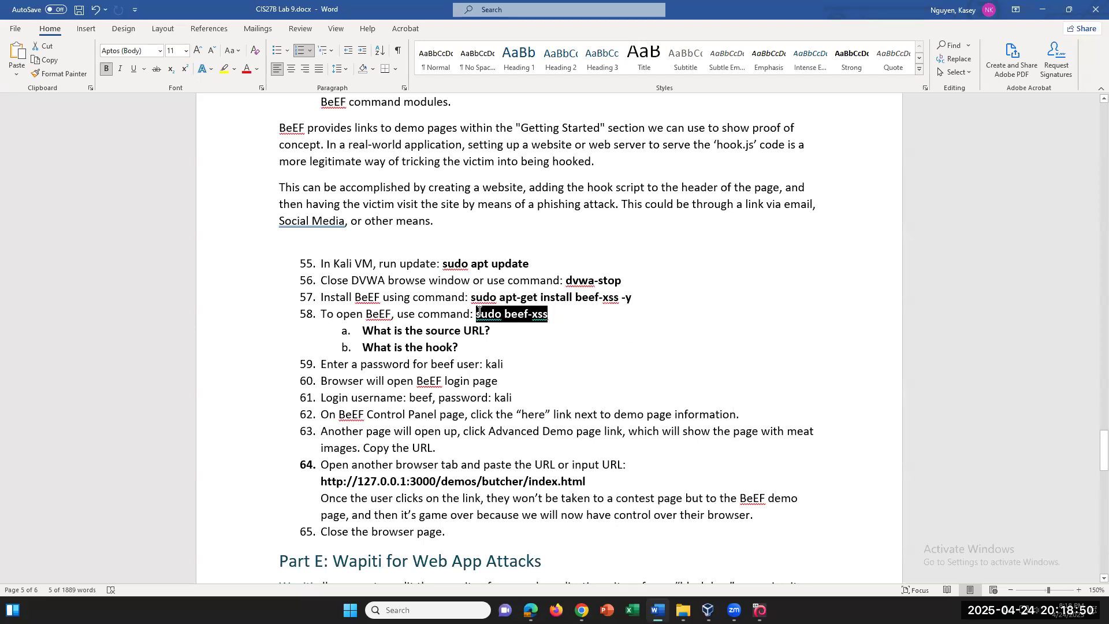
{"action": "right_click", "coordinate": [523, 318]}
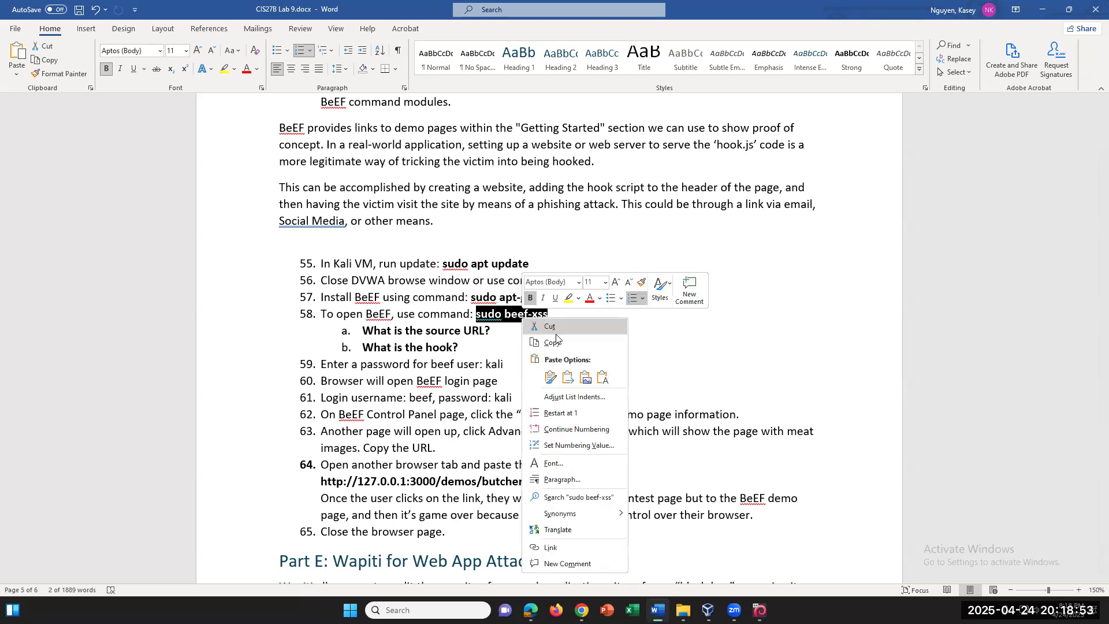
{"action": "left_click", "coordinate": [557, 343]}
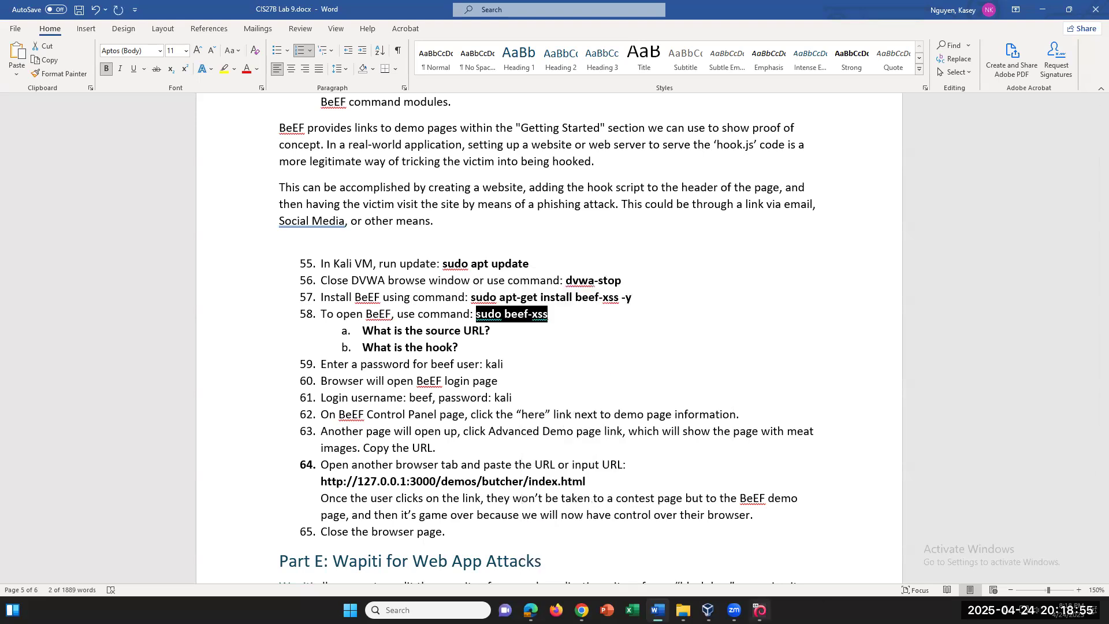
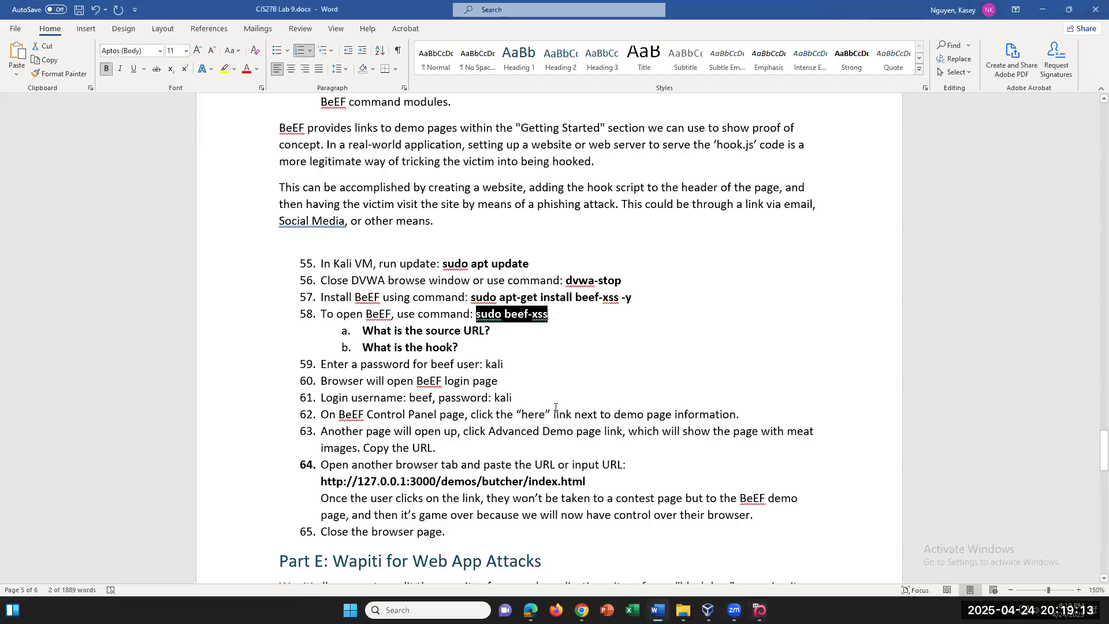
Scroll the Lab 9 document past BeEF steps 55–65 to the Part E Wapiti heading and steps 66–68
{"action": "scroll", "coordinate": [556, 408], "scroll_direction": "down", "scroll_amount": 3}
{"action": "scroll", "coordinate": [556, 408], "scroll_direction": "up", "scroll_amount": 2}
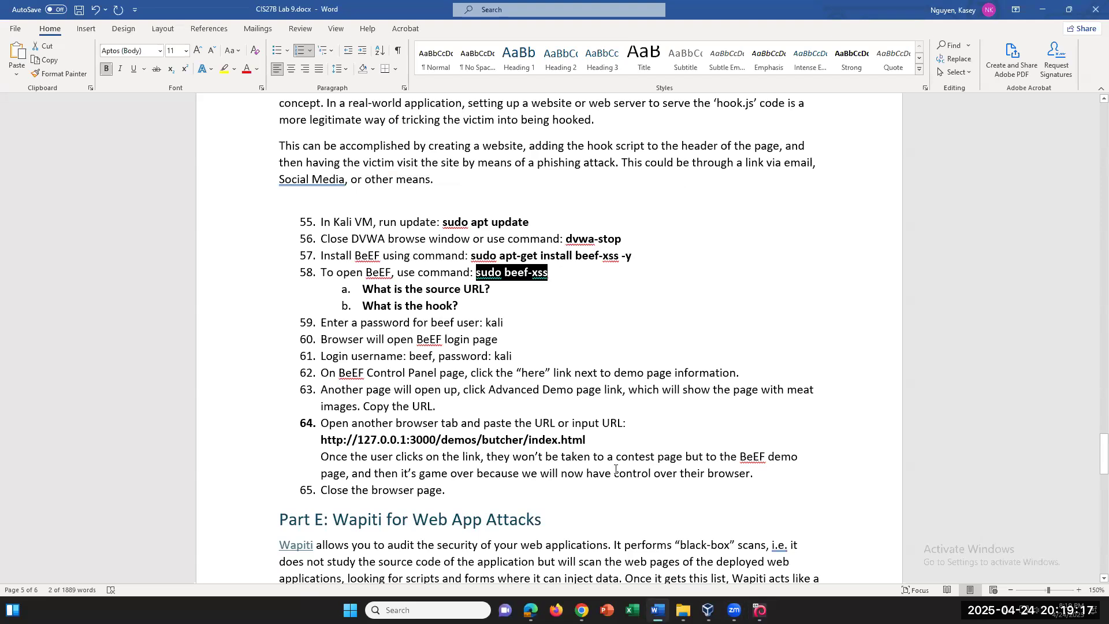
{"action": "scroll", "coordinate": [616, 469], "scroll_direction": "down", "scroll_amount": 2}
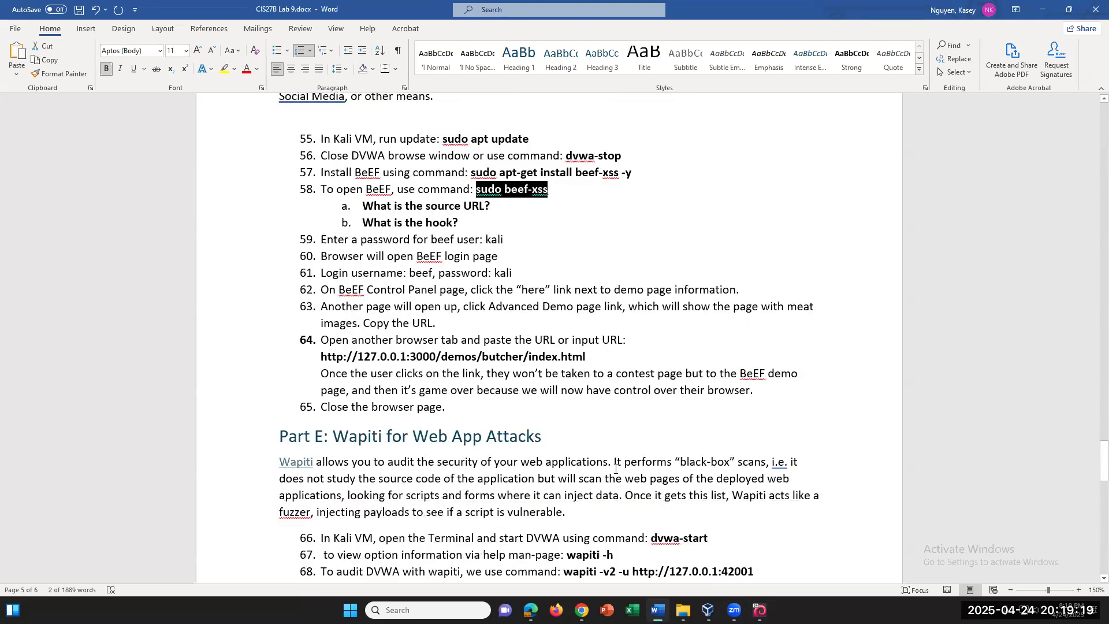
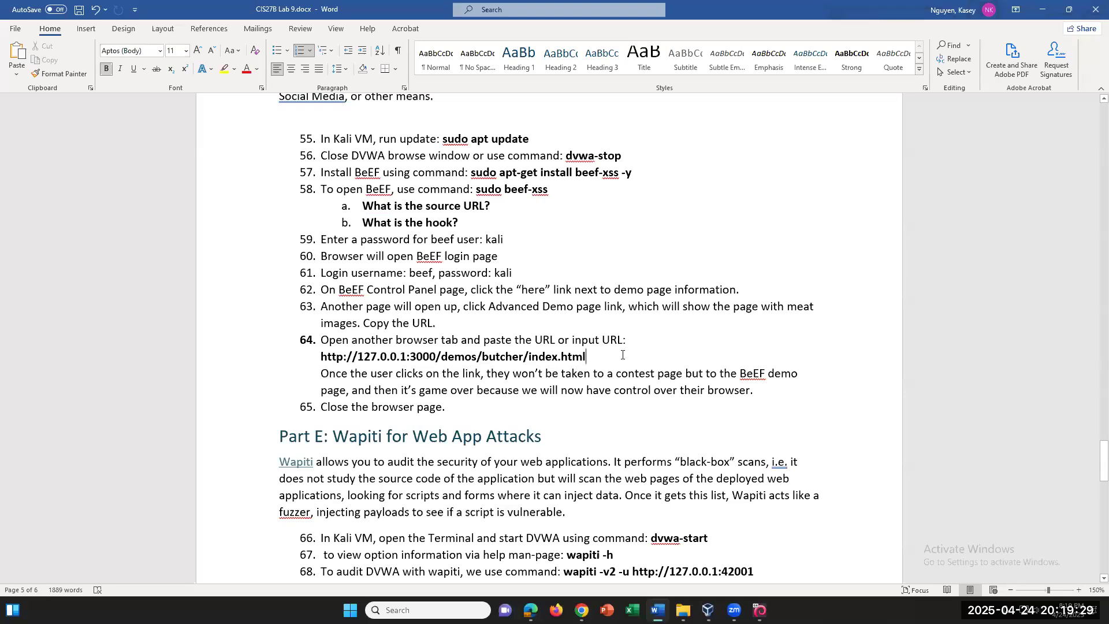
Review the Part E: Wapiti for Web App Attacks heading and the wapiti -h command in steps 66–69
{"action": "scroll", "coordinate": [622, 355], "scroll_direction": "down", "scroll_amount": 5}
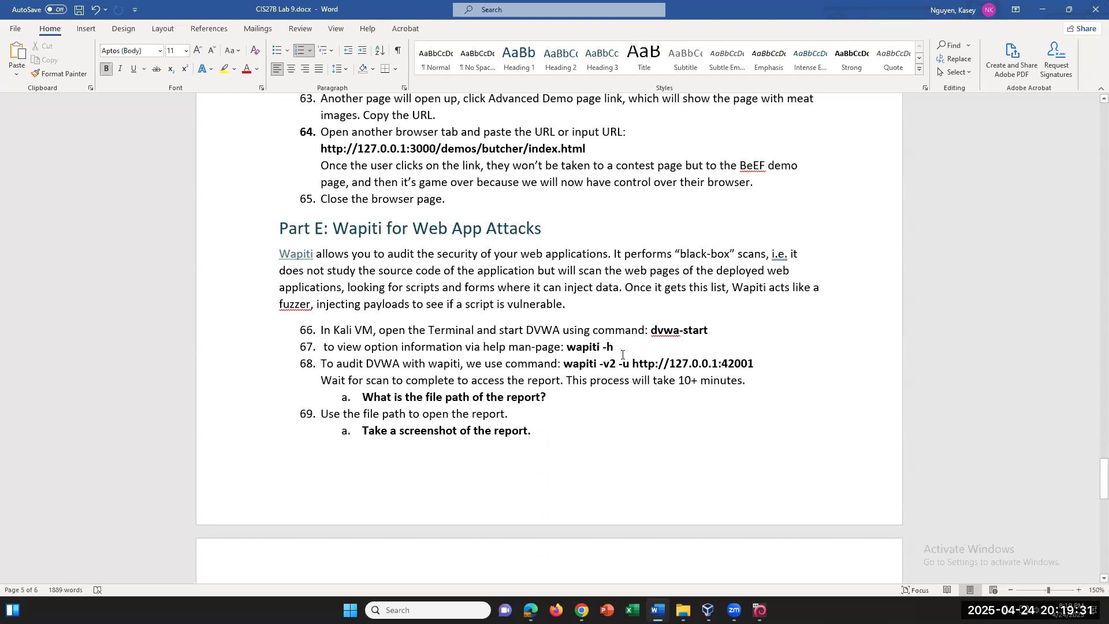
{"action": "scroll", "coordinate": [622, 355], "scroll_direction": "up", "scroll_amount": 2}
{"action": "scroll", "coordinate": [622, 354], "scroll_direction": "down", "scroll_amount": 5}
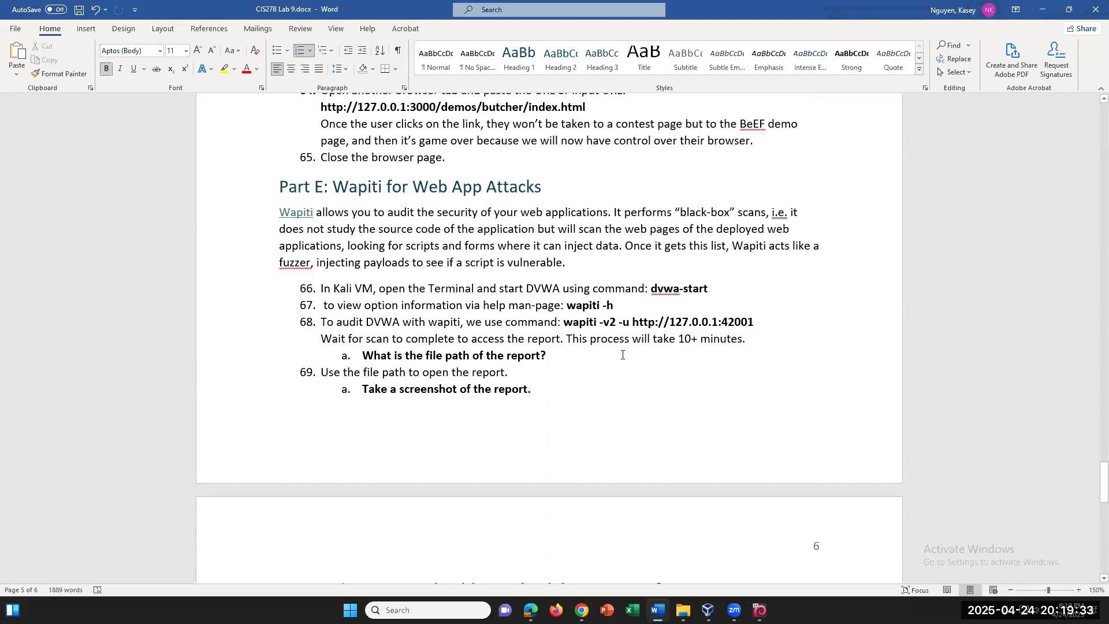
{"action": "scroll", "coordinate": [623, 355], "scroll_direction": "up", "scroll_amount": 3}
{"action": "left_click", "coordinate": [367, 192]}
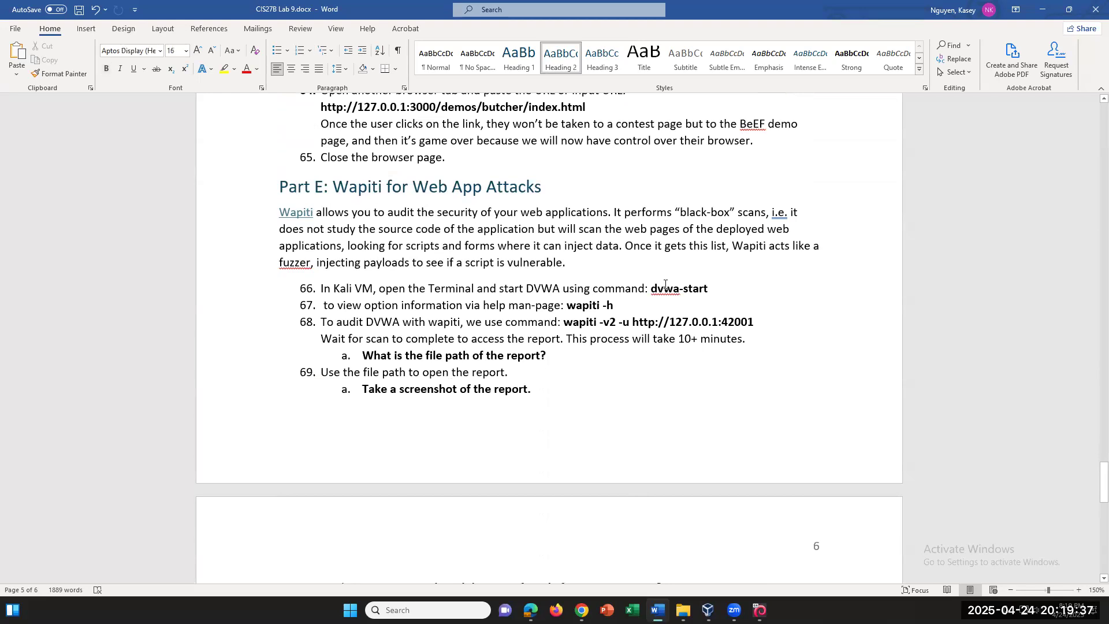
{"action": "left_click", "coordinate": [761, 326]}
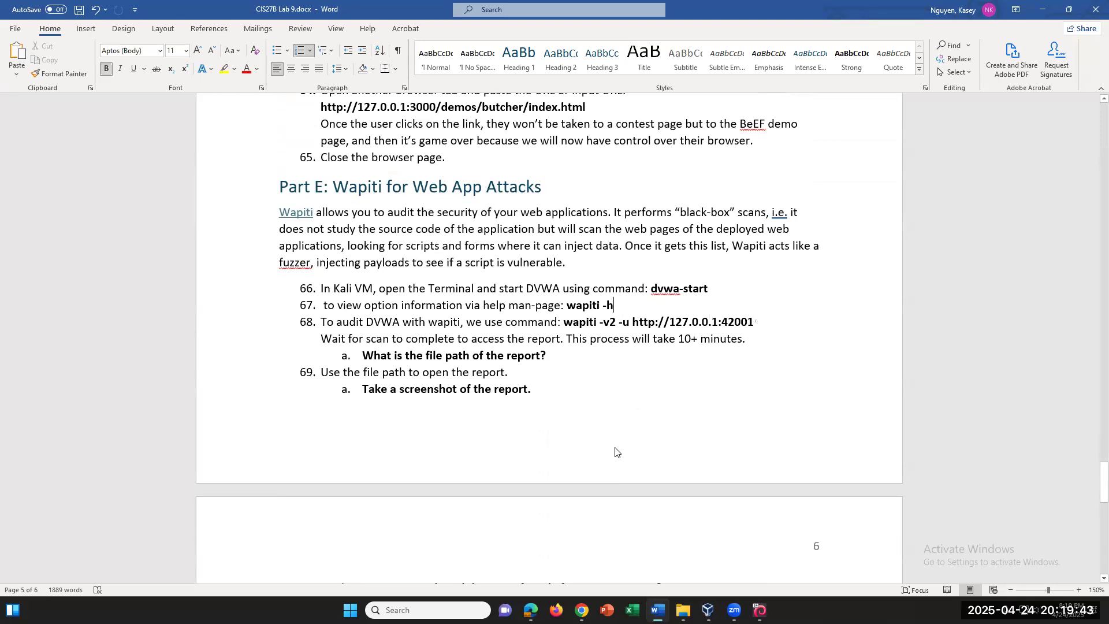
{"action": "scroll", "coordinate": [616, 447], "scroll_direction": "down", "scroll_amount": 4}
{"action": "scroll", "coordinate": [614, 446], "scroll_direction": "up", "scroll_amount": 1}
{"action": "scroll", "coordinate": [614, 446], "scroll_direction": "up", "scroll_amount": 6}
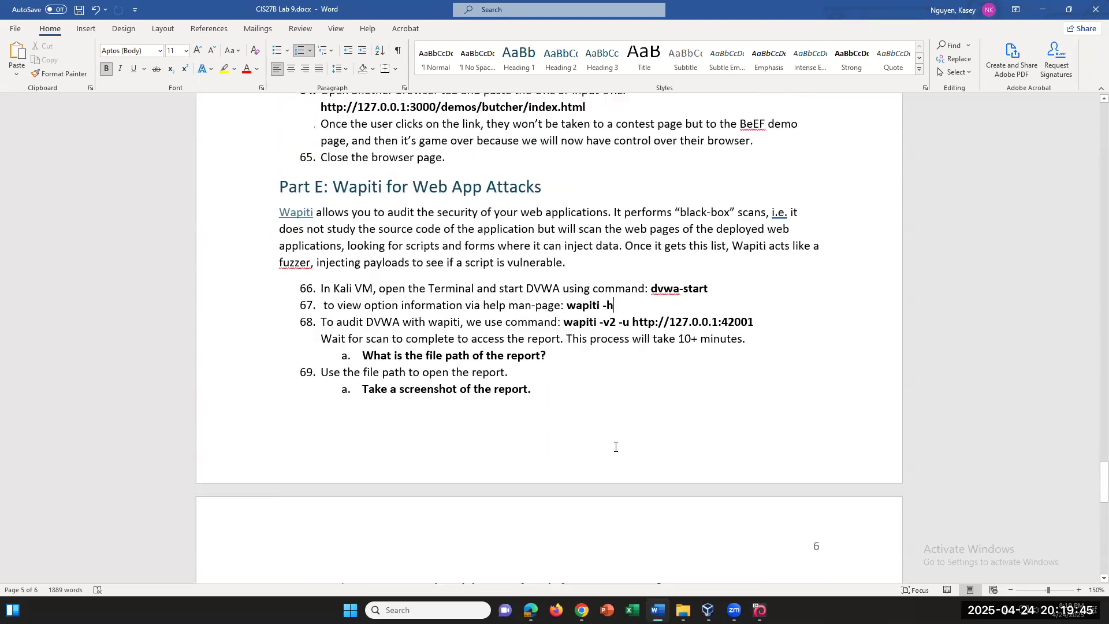
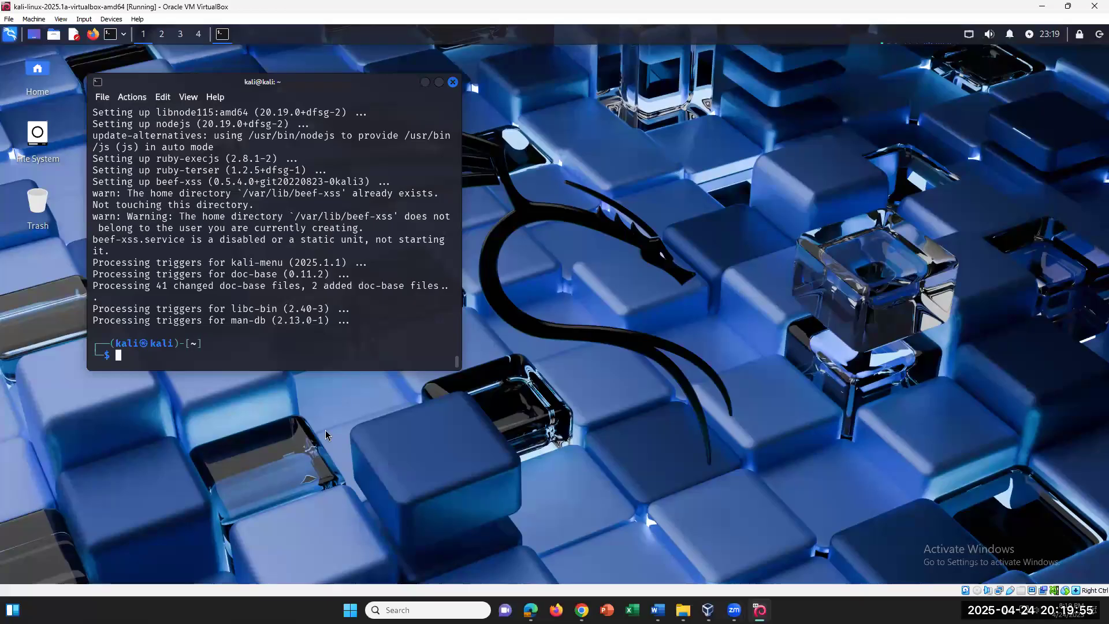
Paste the 'sudo beef-xss' command at the Kali terminal prompt
{"action": "right_click", "coordinate": [177, 354]}
{"action": "left_click", "coordinate": [249, 389]}
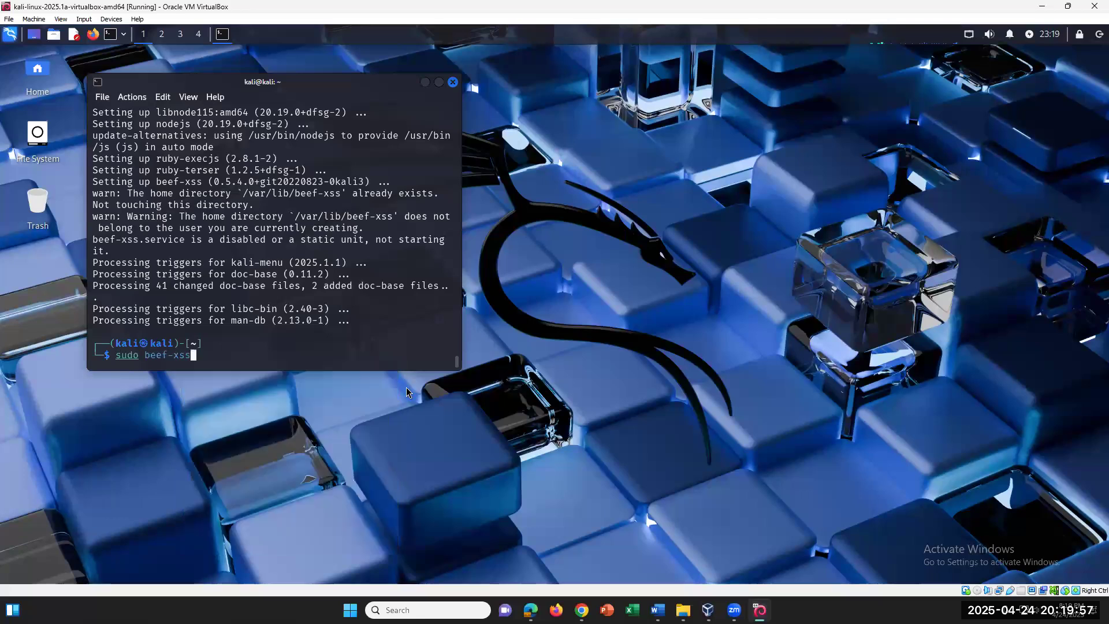
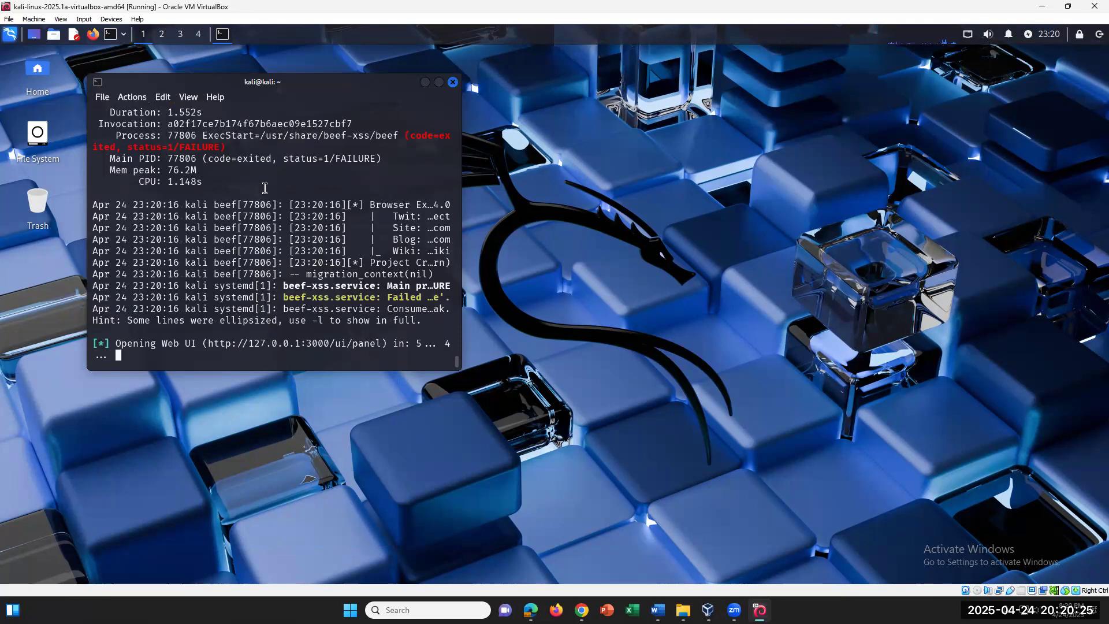
Scroll up to read the failed beef-xss.service status header in the terminal
{"action": "scroll", "coordinate": [265, 188], "scroll_direction": "up", "scroll_amount": 2}
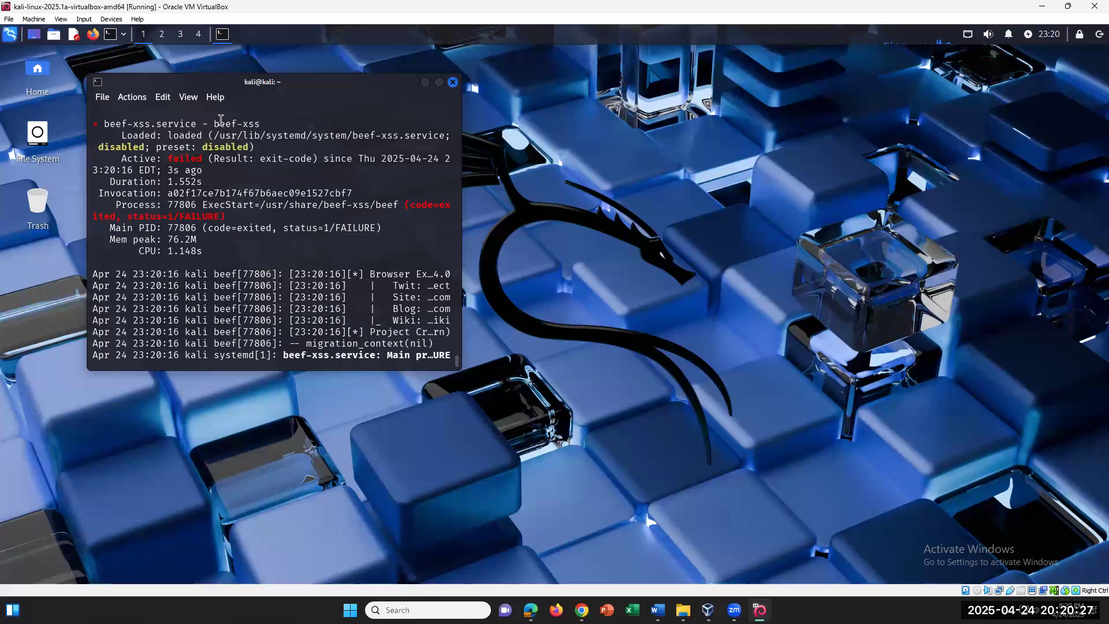
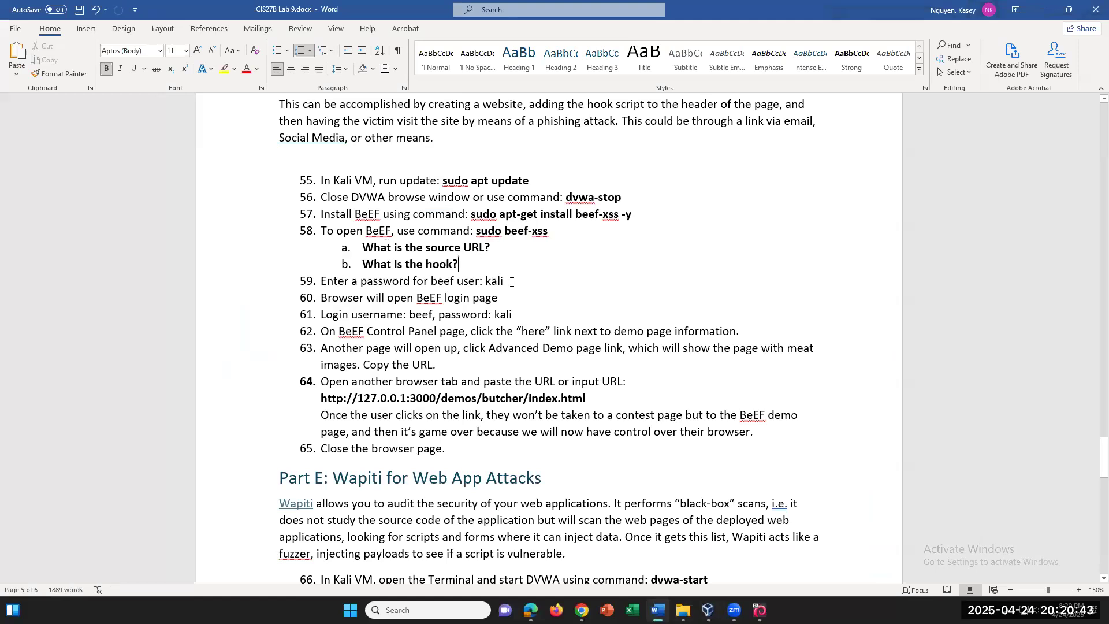
Place the cursor at the end of step 60 in the Lab 9 BeEF instructions
{"action": "left_click", "coordinate": [514, 296]}
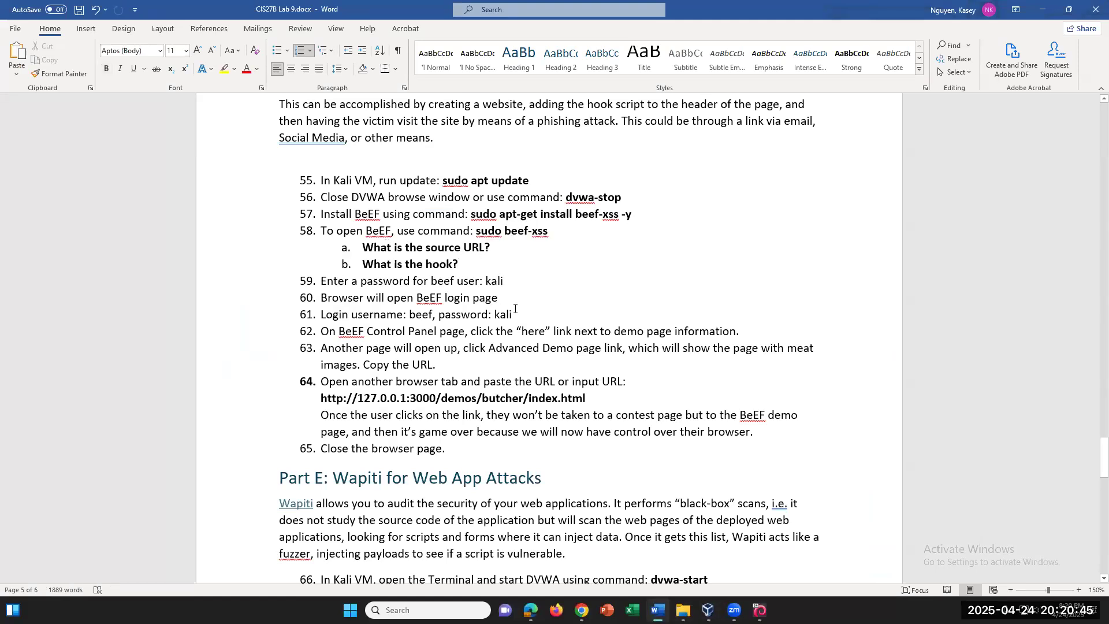
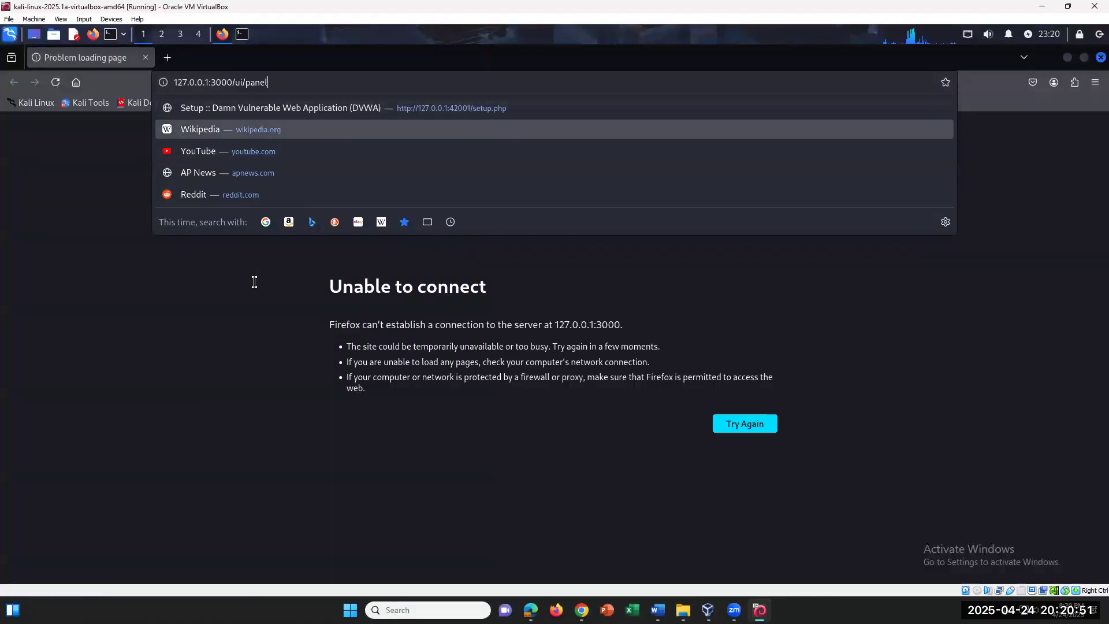
Load 127.0.0.1:3000/ui in Firefox and retry after the Unable to connect error
{"action": "left_click", "coordinate": [292, 248]}
{"action": "left_click", "coordinate": [279, 84]}
{"action": "left_click", "coordinate": [288, 81]}
{"action": "key", "text": "BackSpace"}
{"action": "key", "text": "BackSpace"}
{"action": "key", "text": "BackSpace"}
{"action": "key", "text": "BackSpace"}
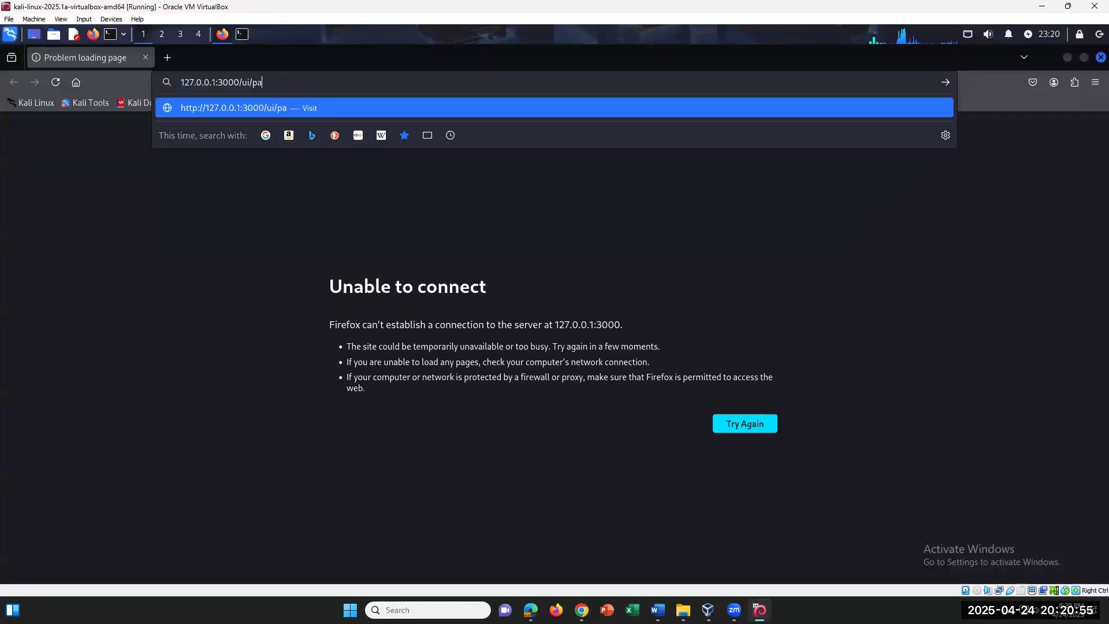
{"action": "key", "text": "BackSpace"}
{"action": "key", "text": "BackSpace"}
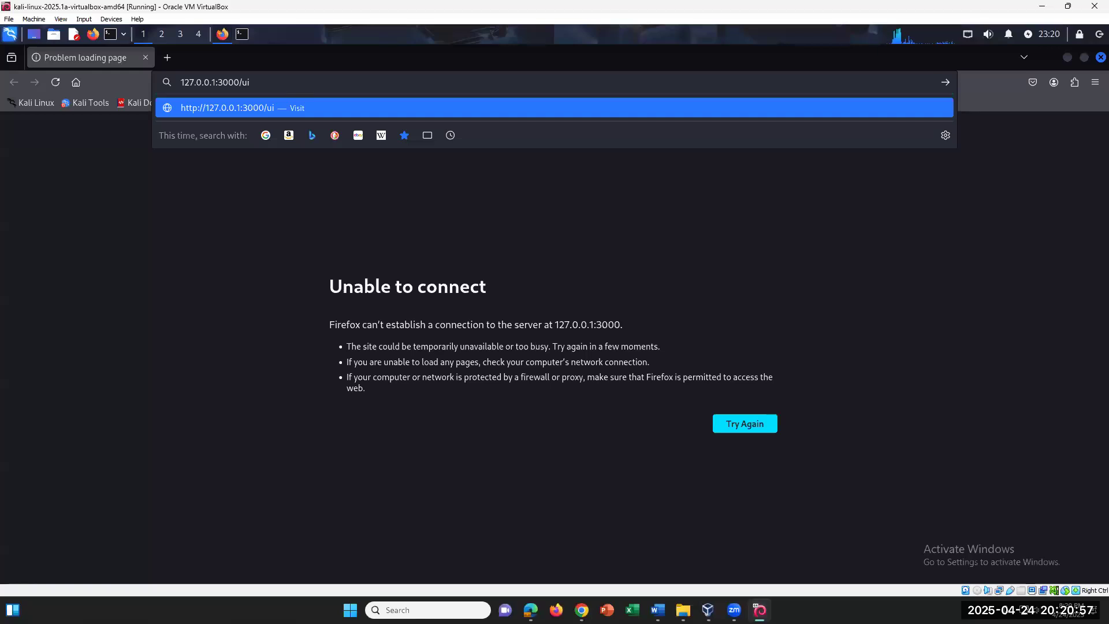
{"action": "key", "text": "Return"}
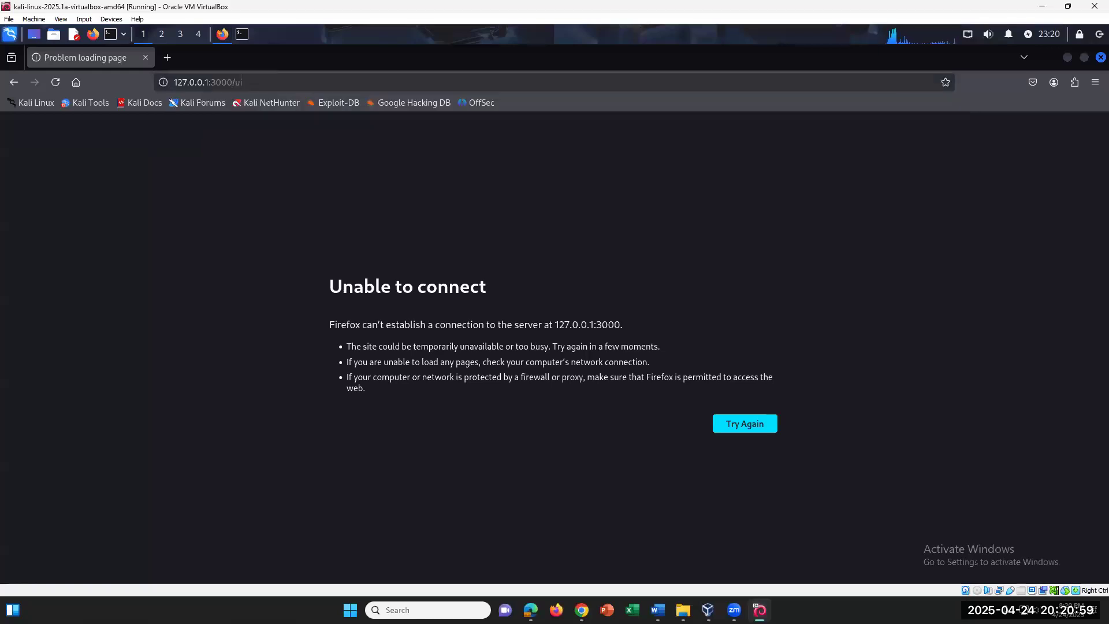
{"action": "left_click", "coordinate": [742, 424]}
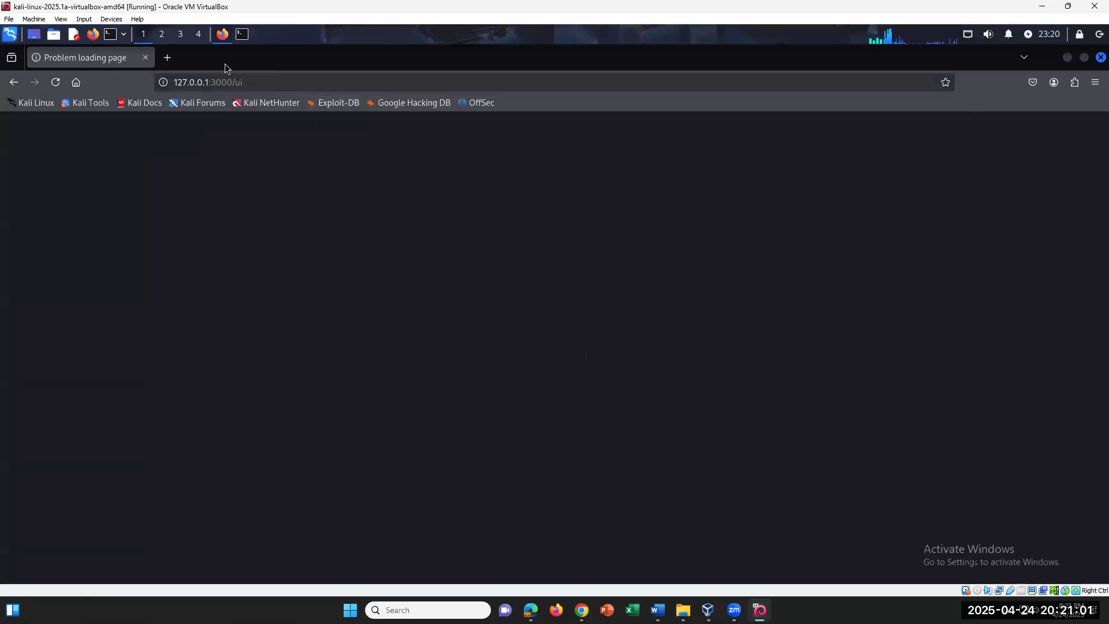
Load the server root 127.0.0.1:3000/ instead, which still fails to connect
{"action": "left_click", "coordinate": [283, 90]}
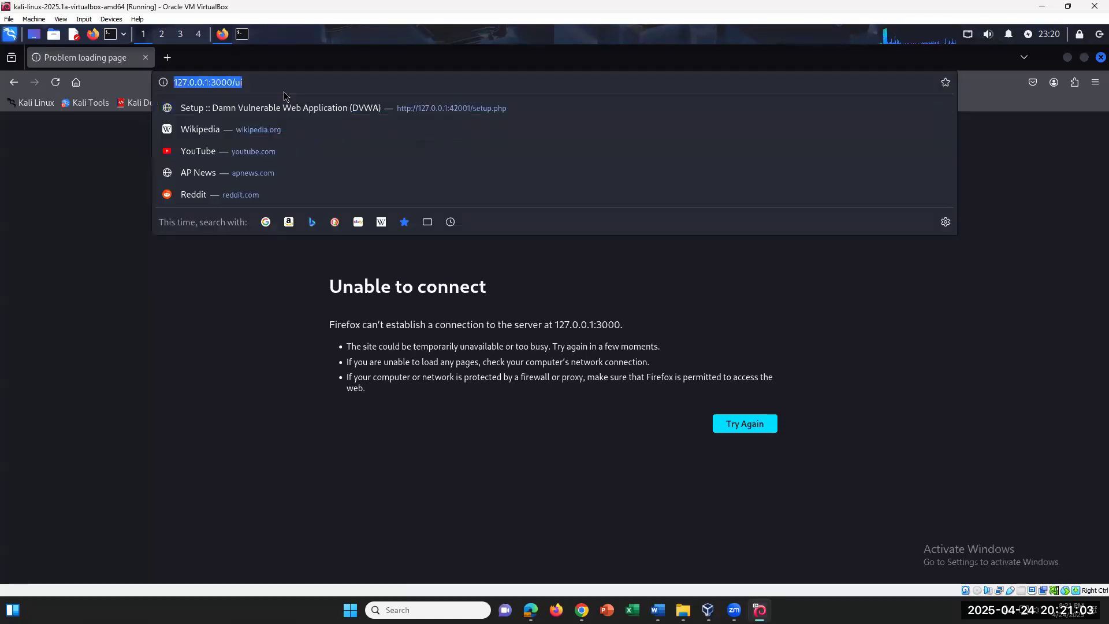
{"action": "left_click", "coordinate": [283, 84]}
{"action": "key", "text": "BackSpace"}
{"action": "key", "text": "BackSpace"}
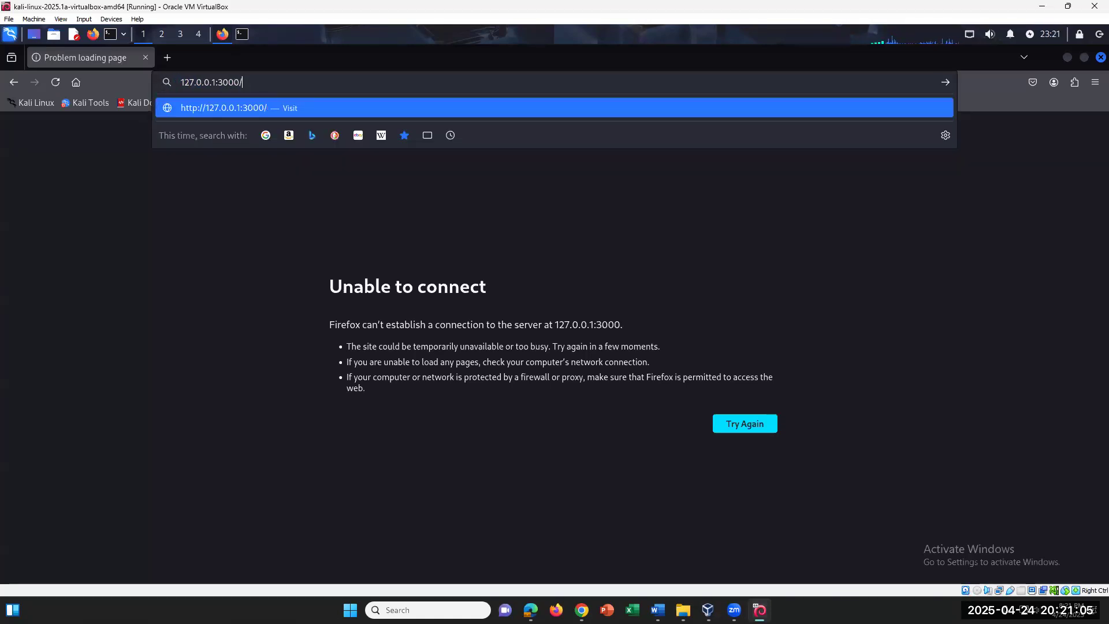
{"action": "key", "text": "Return"}
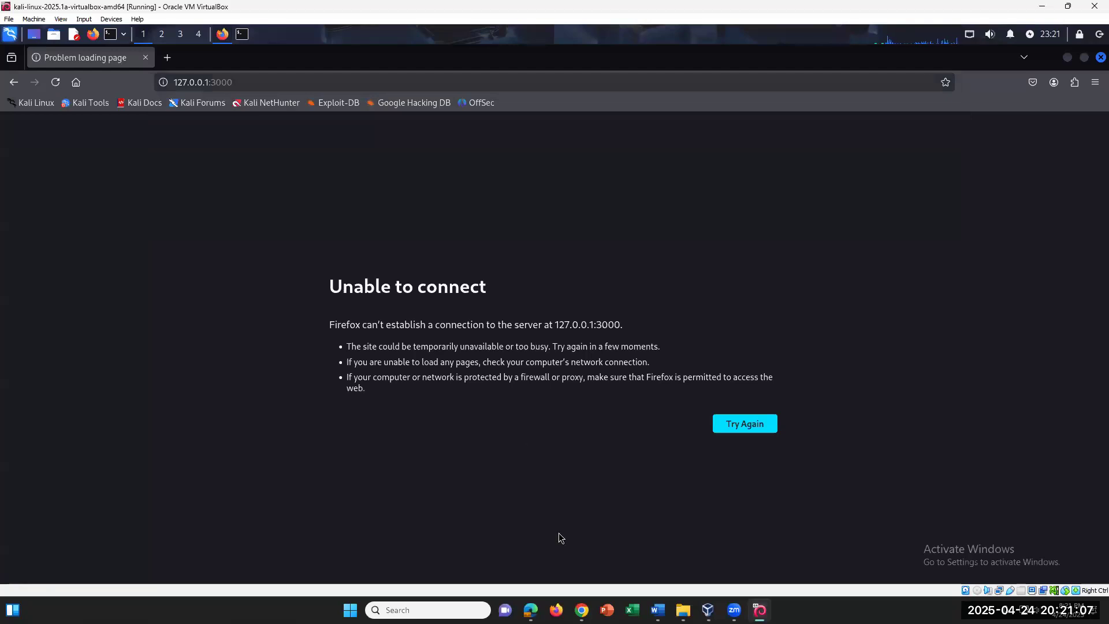
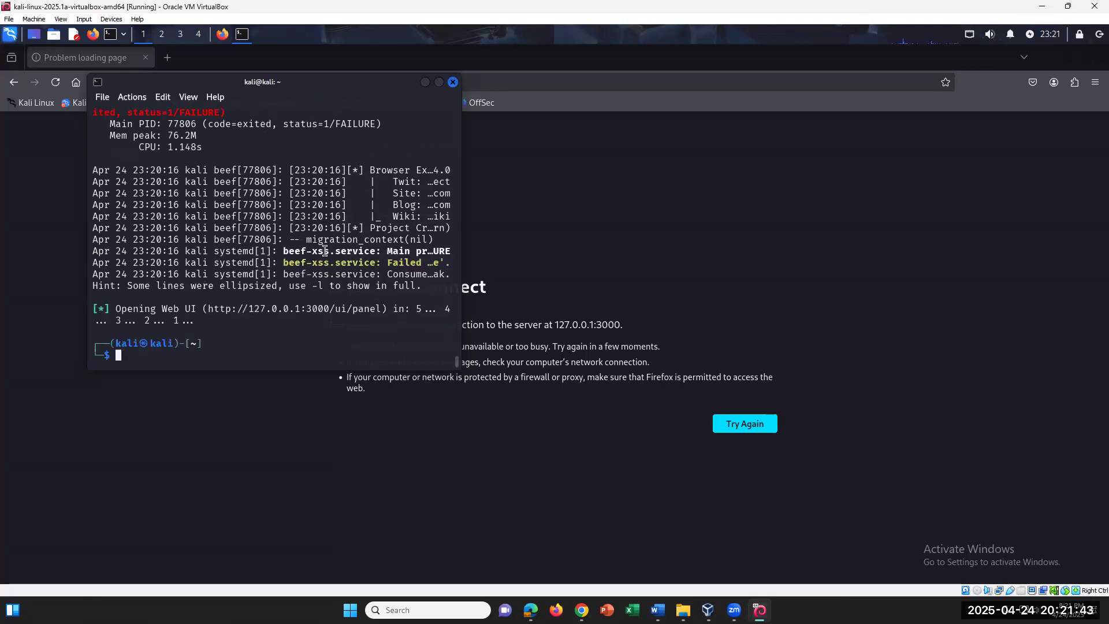
{"action": "left_click_drag", "start_coordinate": [391, 263], "coordinate": [446, 264]}
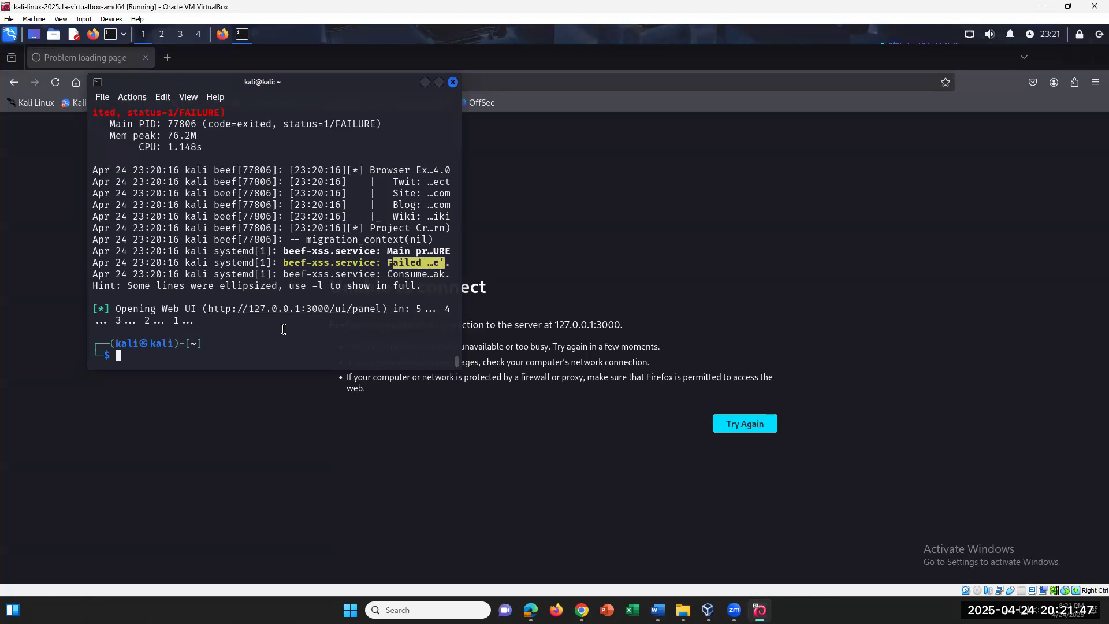
{"action": "left_click", "coordinate": [222, 338]}
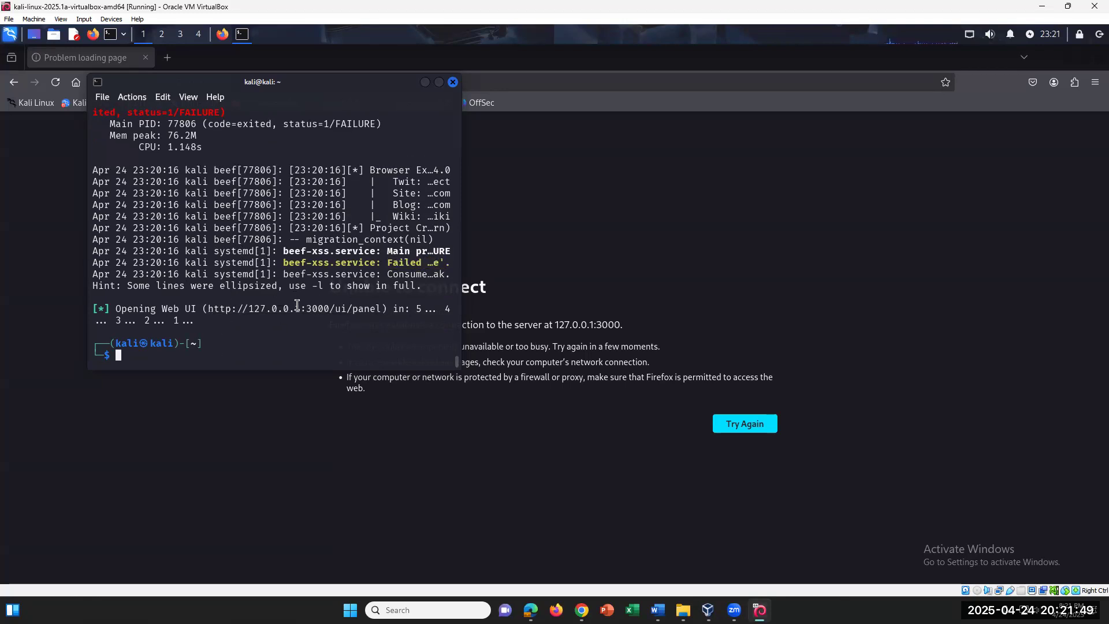
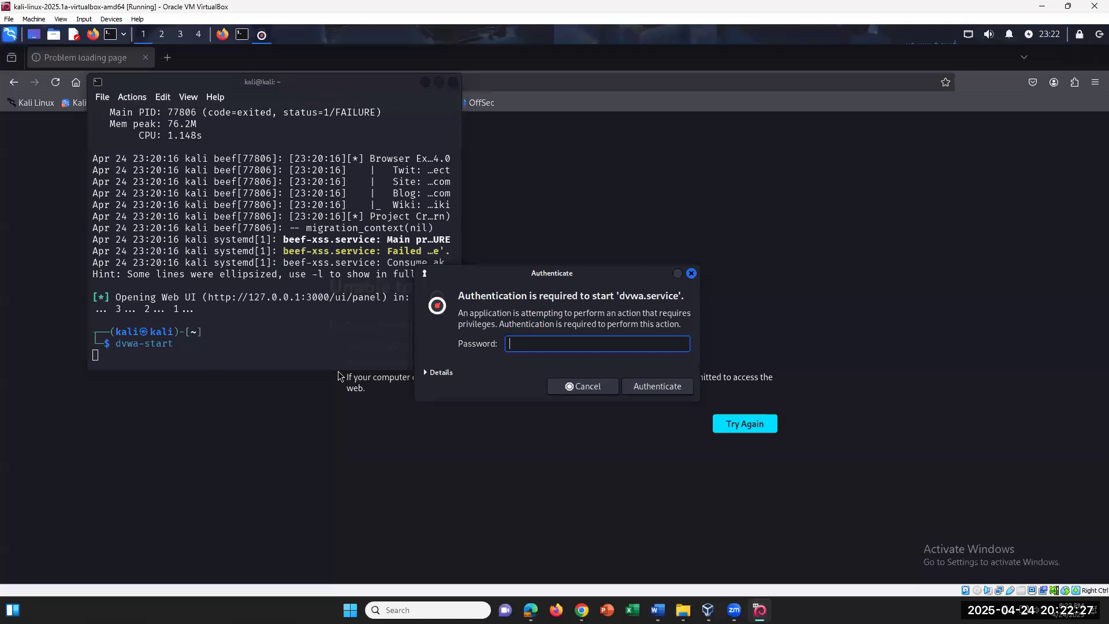
Enter the account password to start the DVWA service, then bring the Word lab document forward
{"action": "type", "text": "••••"}
{"action": "key", "text": "Return"}
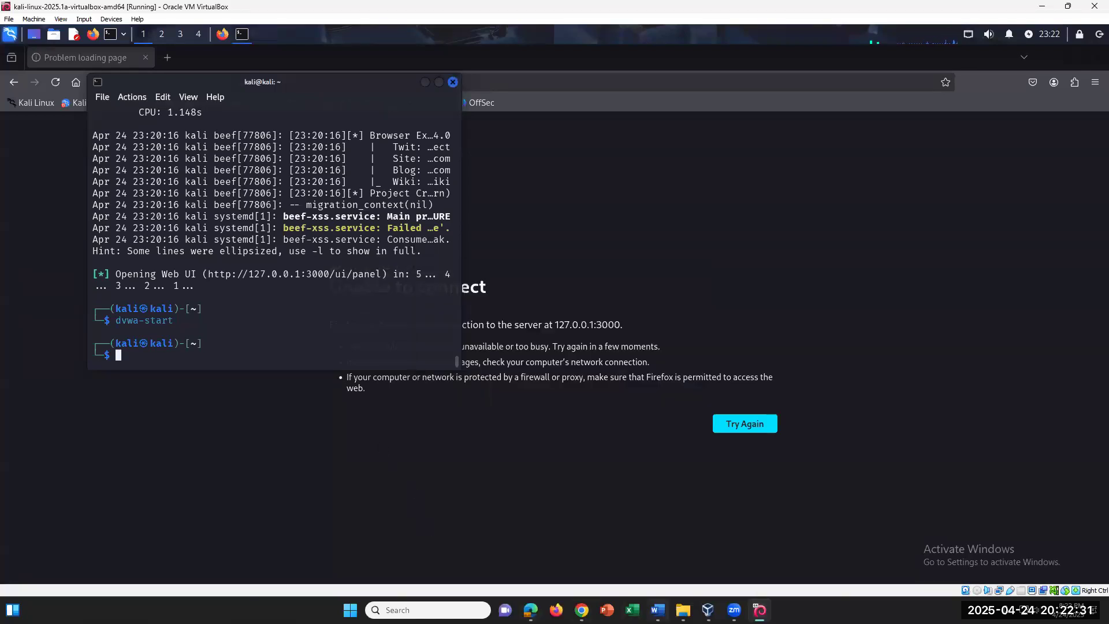
{"action": "left_click", "coordinate": [658, 610]}
Add an unnumbered line 'If service fails to load, take screenshot' under step 58, highlighted yellow
{"action": "scroll", "coordinate": [580, 309], "scroll_direction": "up", "scroll_amount": 4}
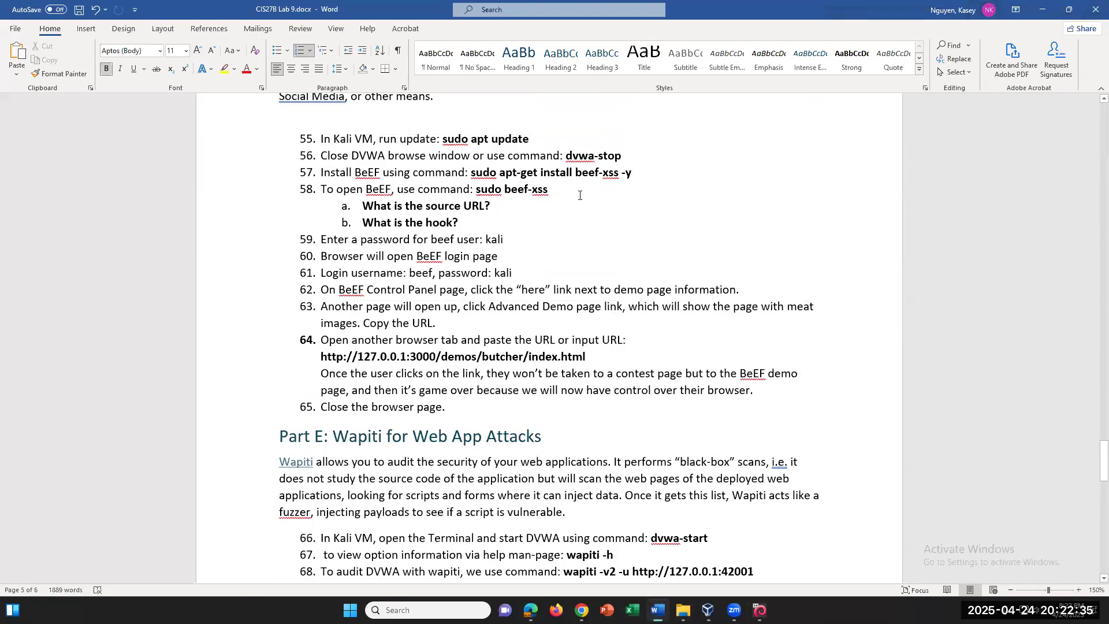
{"action": "left_click", "coordinate": [579, 195]}
{"action": "key", "text": "Return"}
{"action": "key", "text": "BackSpace"}
{"action": "type", "text": "If service fails to lo"}
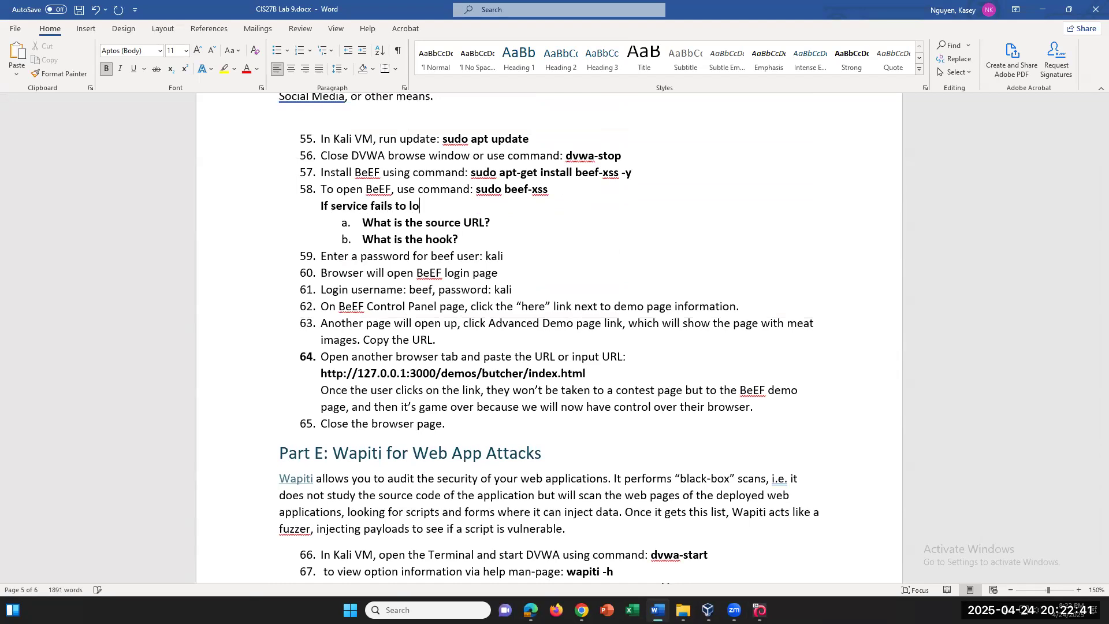
{"action": "type", "text": "ad, take screenshot for lab."}
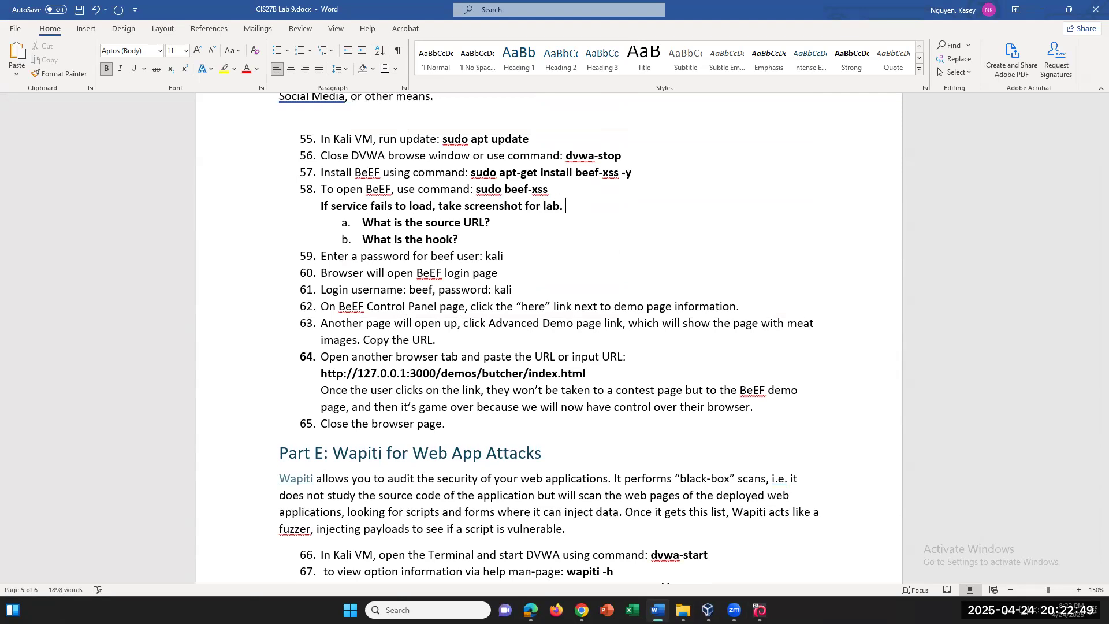
{"action": "left_click_drag", "start_coordinate": [322, 205], "coordinate": [574, 207]}
{"action": "left_click", "coordinate": [228, 73]}
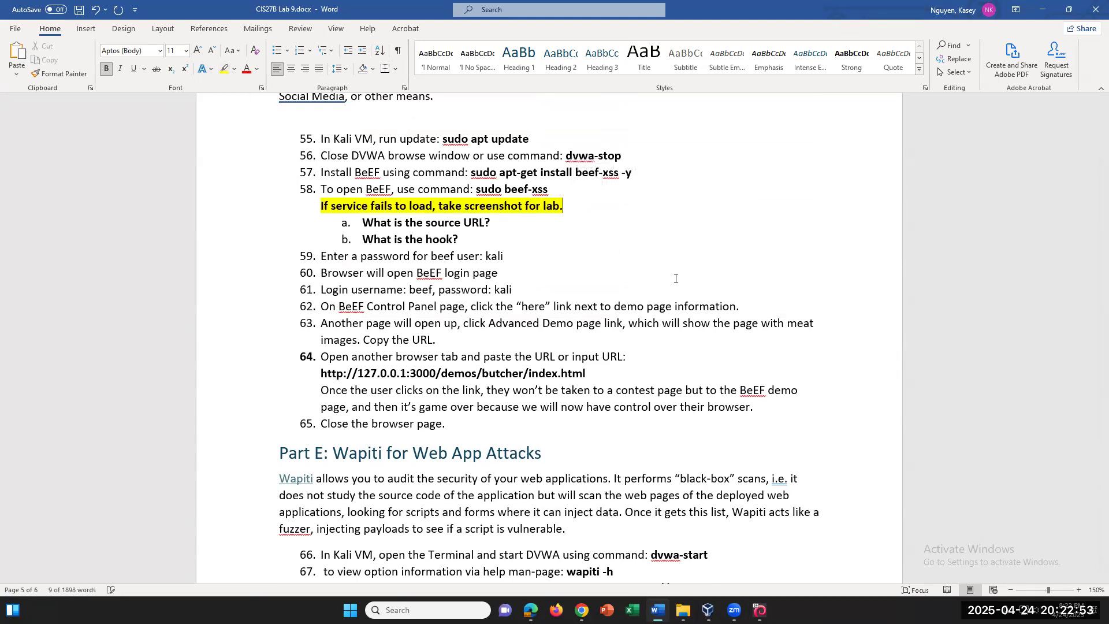
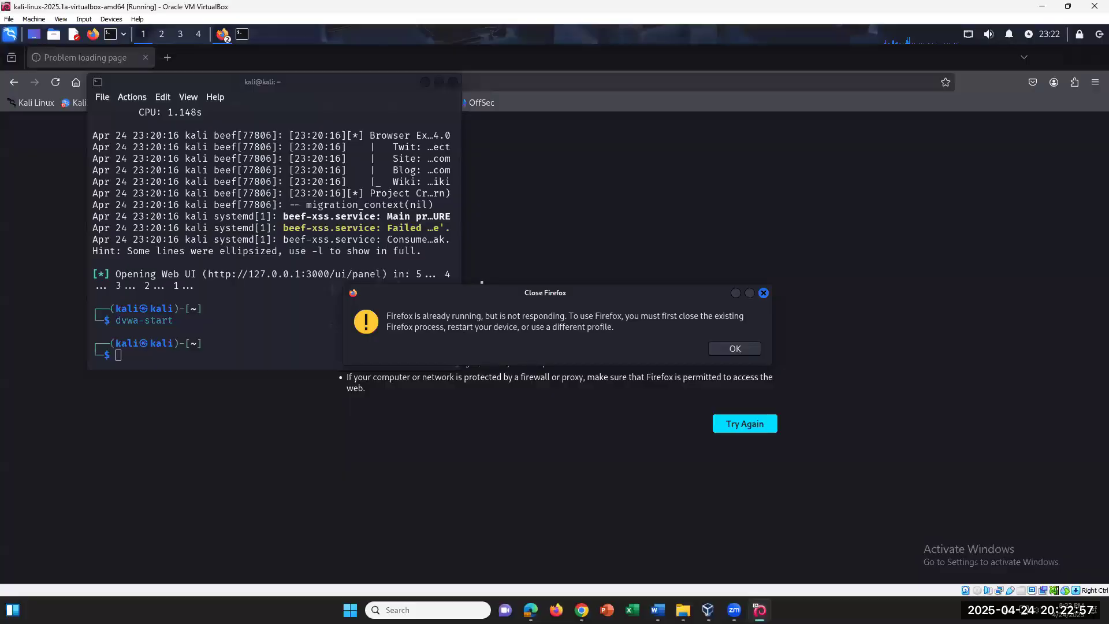
Dismiss the not-responding warning and close the frozen Firefox window
{"action": "left_click", "coordinate": [735, 349]}
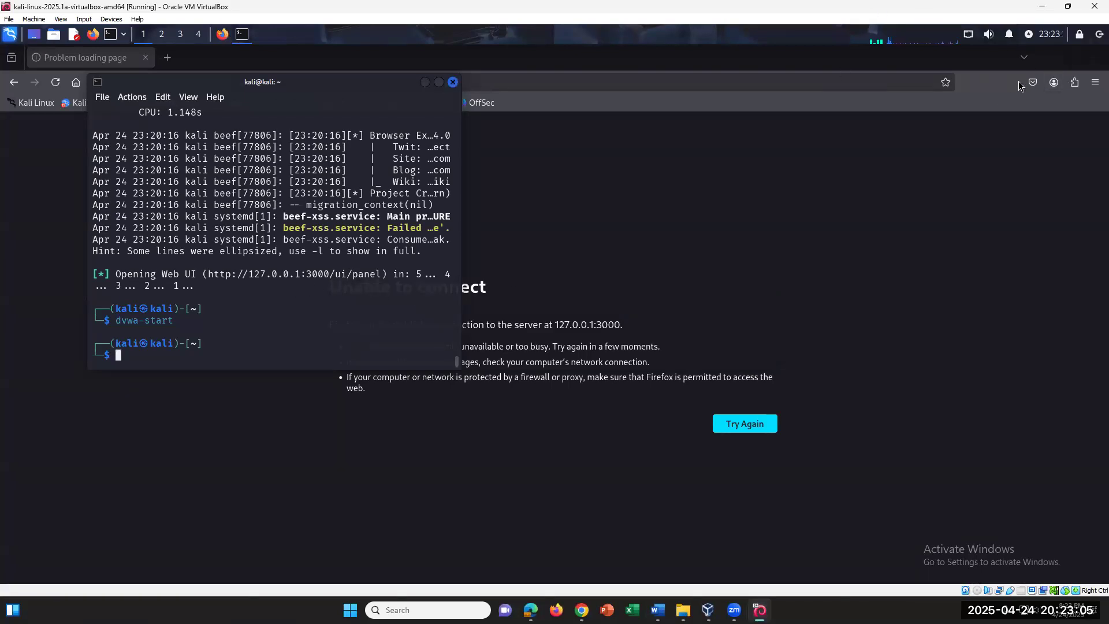
{"action": "left_click_drag", "start_coordinate": [986, 82], "coordinate": [901, 100]}
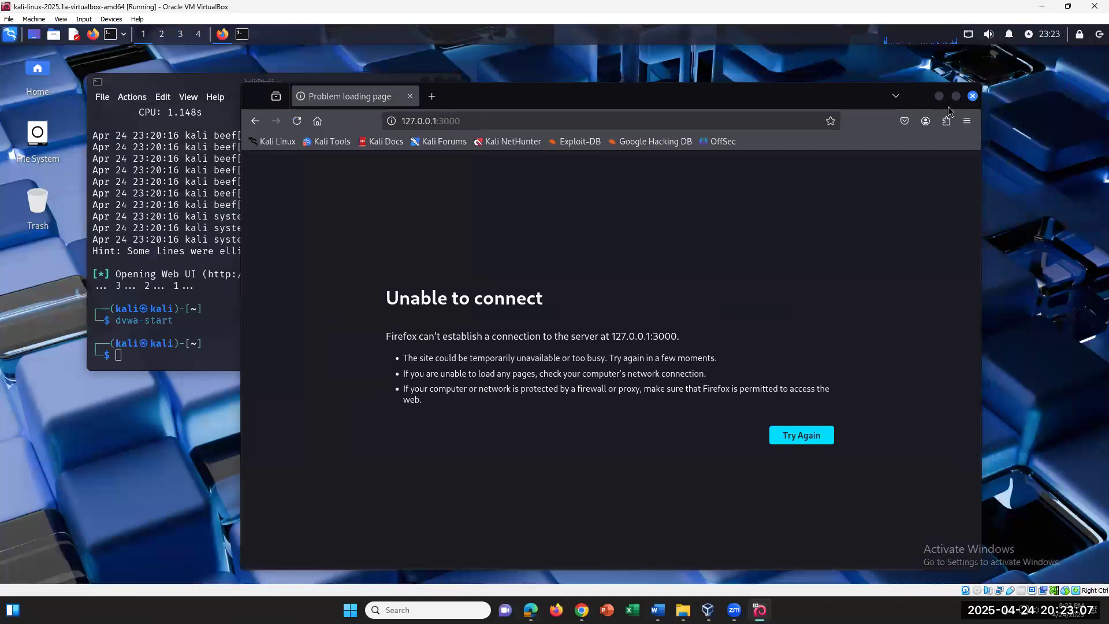
{"action": "left_click", "coordinate": [973, 96]}
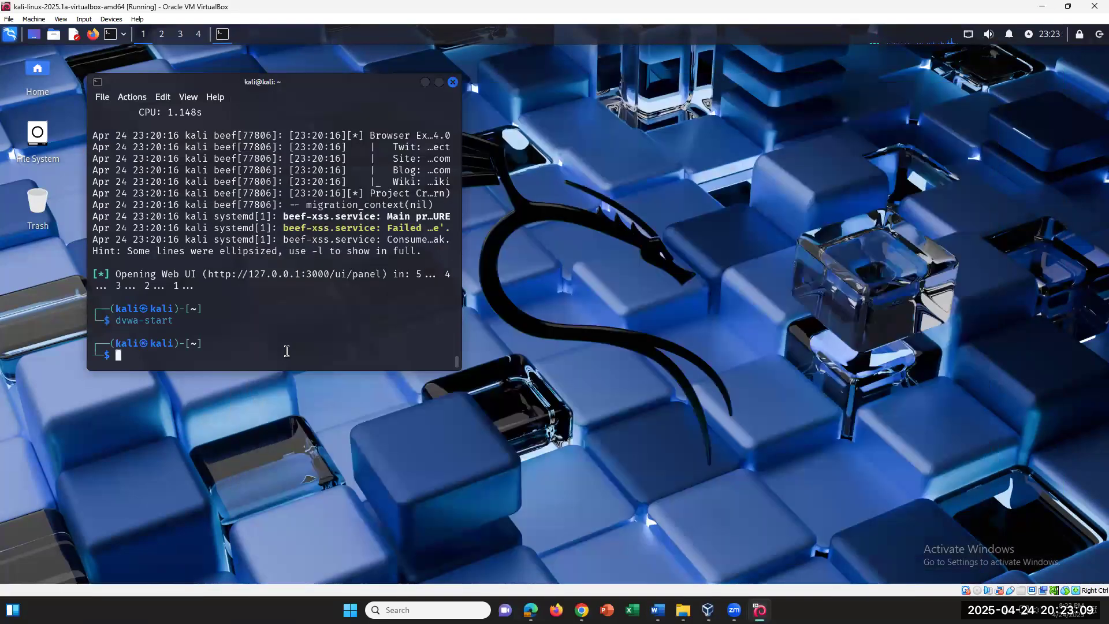
Rerun dvwa-start with the account password, then bring the Word lab document forward
{"action": "key", "text": "Up"}
{"action": "key", "text": "Return"}
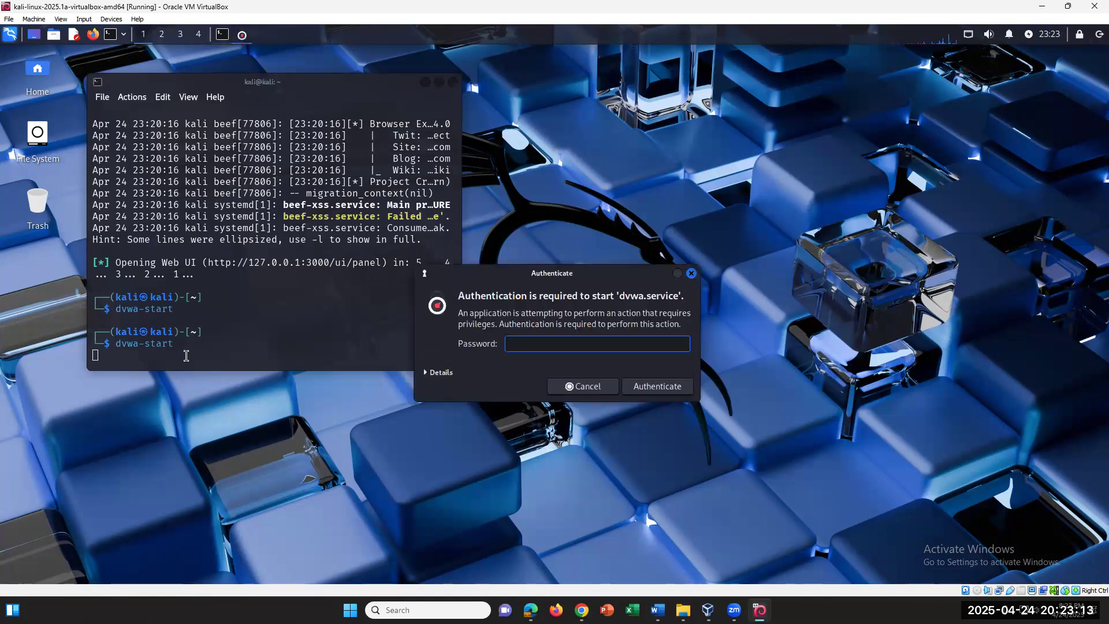
{"action": "type", "text": "kali"}
{"action": "key", "text": "Return"}
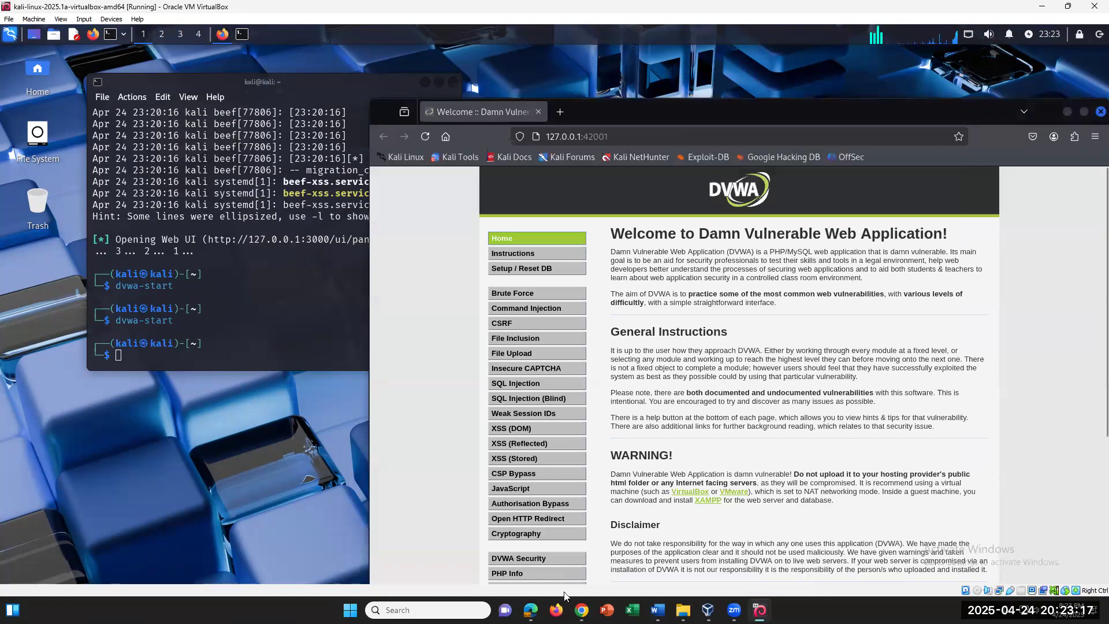
{"action": "left_click", "coordinate": [657, 610]}
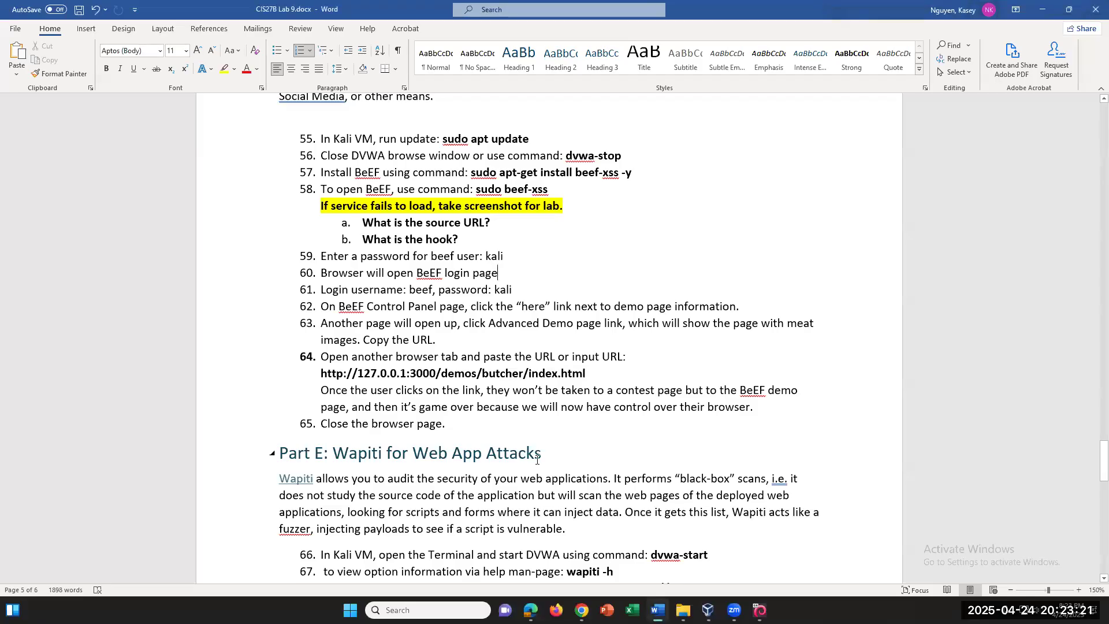
Copy the 'wapiti -h' command from step 67 in Part E and return to Kali
{"action": "scroll", "coordinate": [541, 468], "scroll_direction": "down", "scroll_amount": 4}
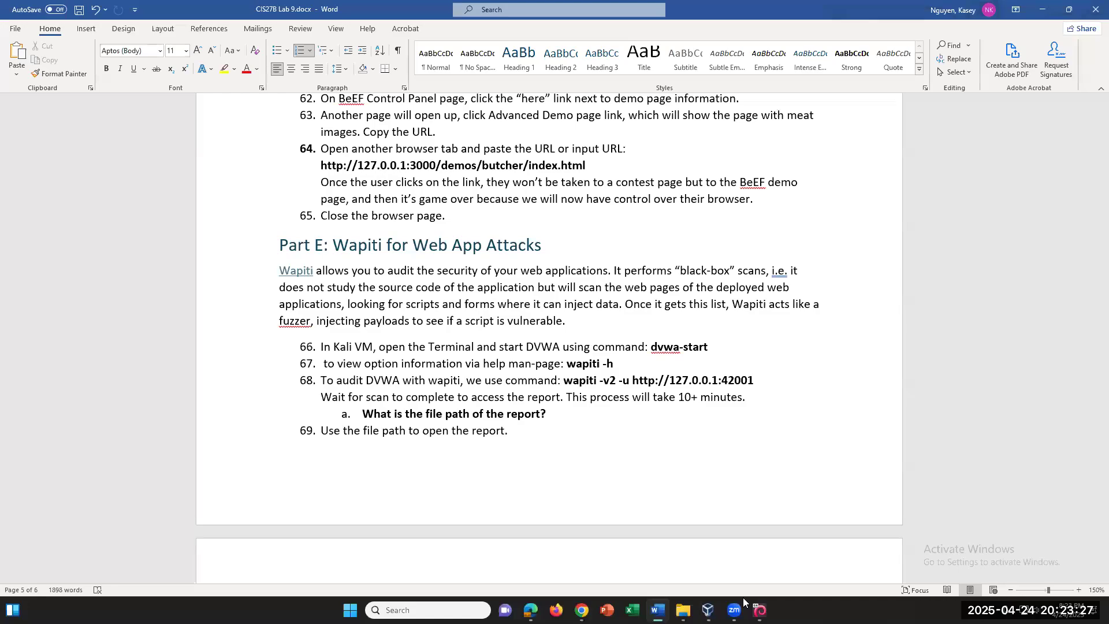
{"action": "left_click", "coordinate": [760, 610]}
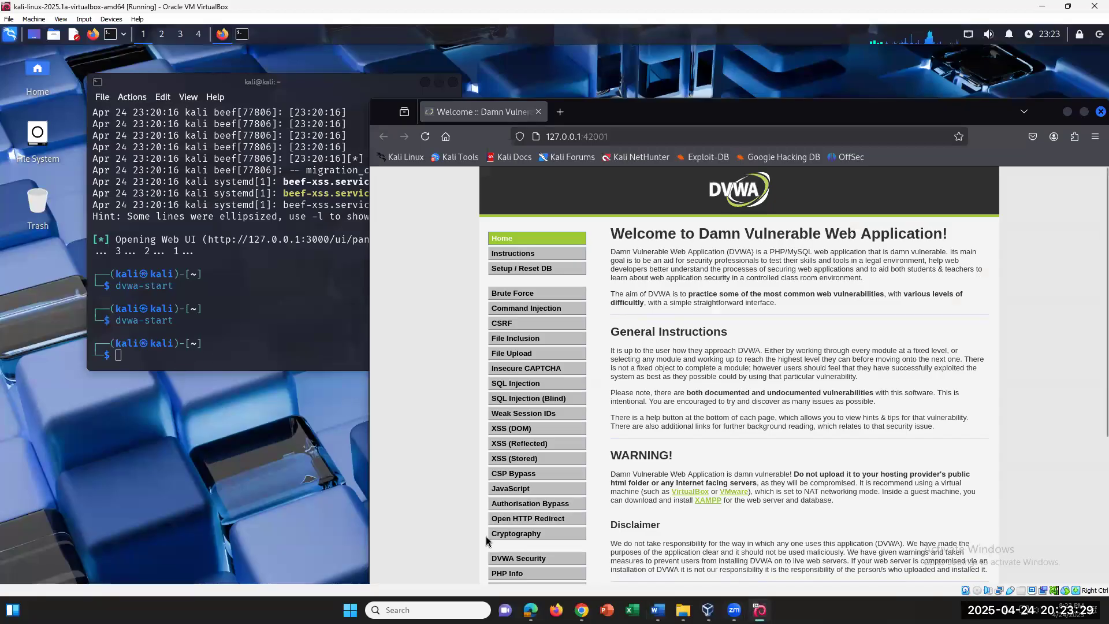
{"action": "left_click", "coordinate": [658, 610]}
{"action": "left_click_drag", "start_coordinate": [587, 366], "coordinate": [614, 365]}
{"action": "key", "text": "ctrl+c"}
{"action": "right_click", "coordinate": [588, 365]}
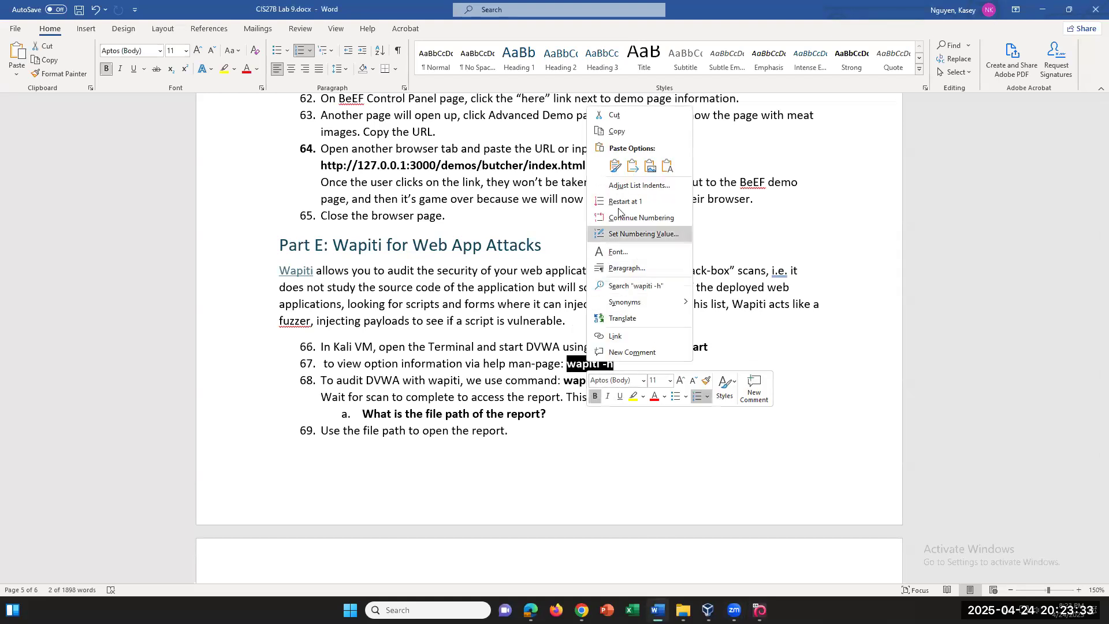
{"action": "left_click", "coordinate": [617, 131]}
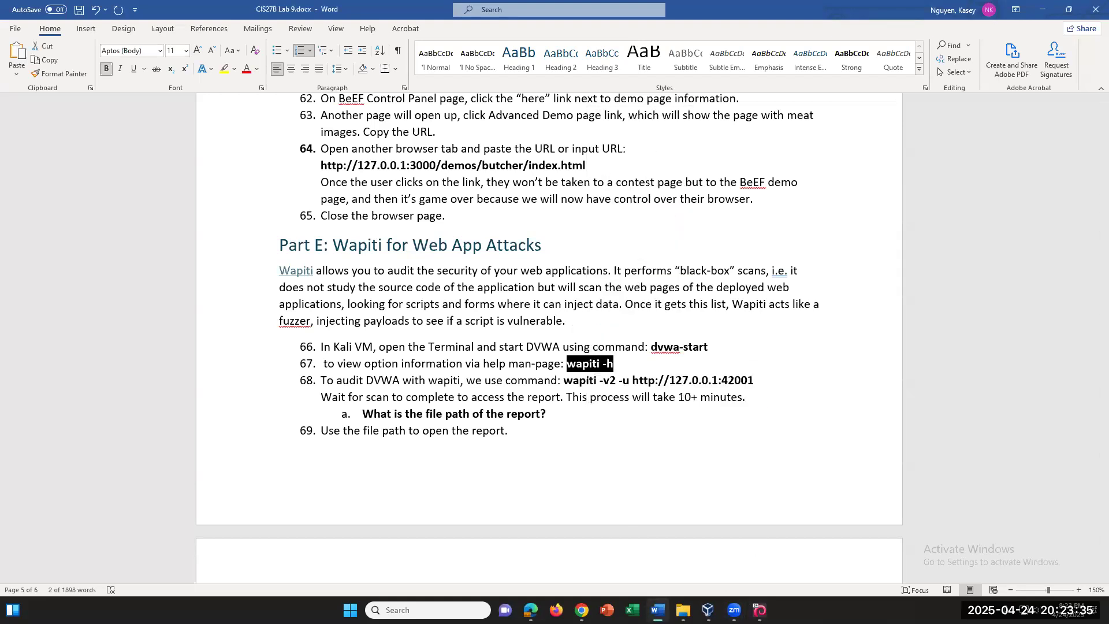
{"action": "left_click", "coordinate": [759, 610]}
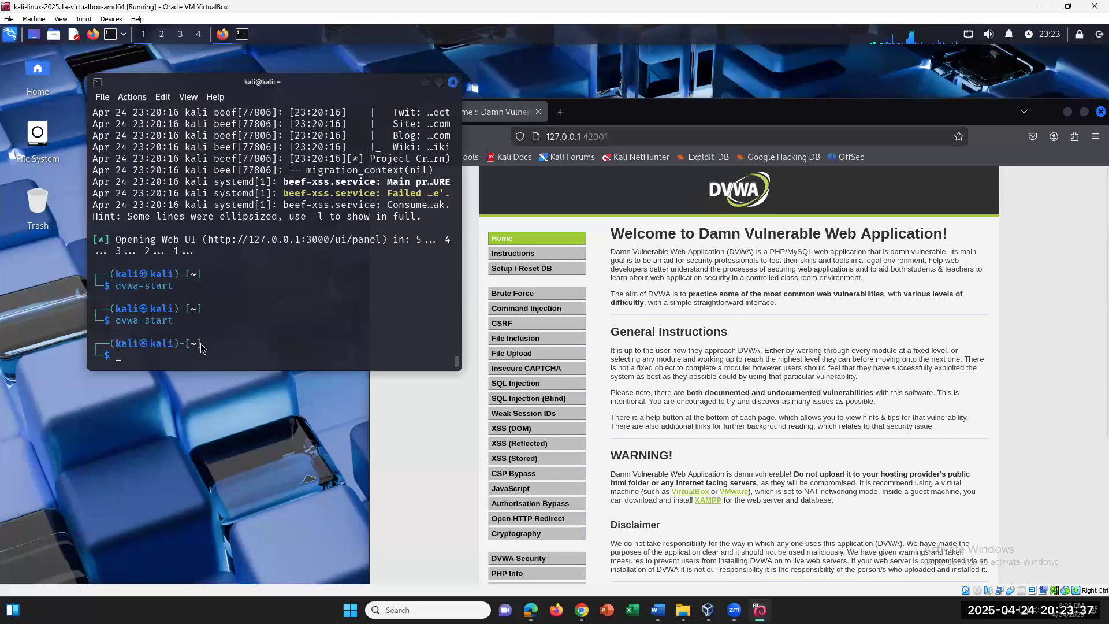
Paste and run 'wapiti -h', reviewing its help output including the --verbose LEVEL option
{"action": "right_click", "coordinate": [201, 346]}
{"action": "left_click", "coordinate": [213, 387]}
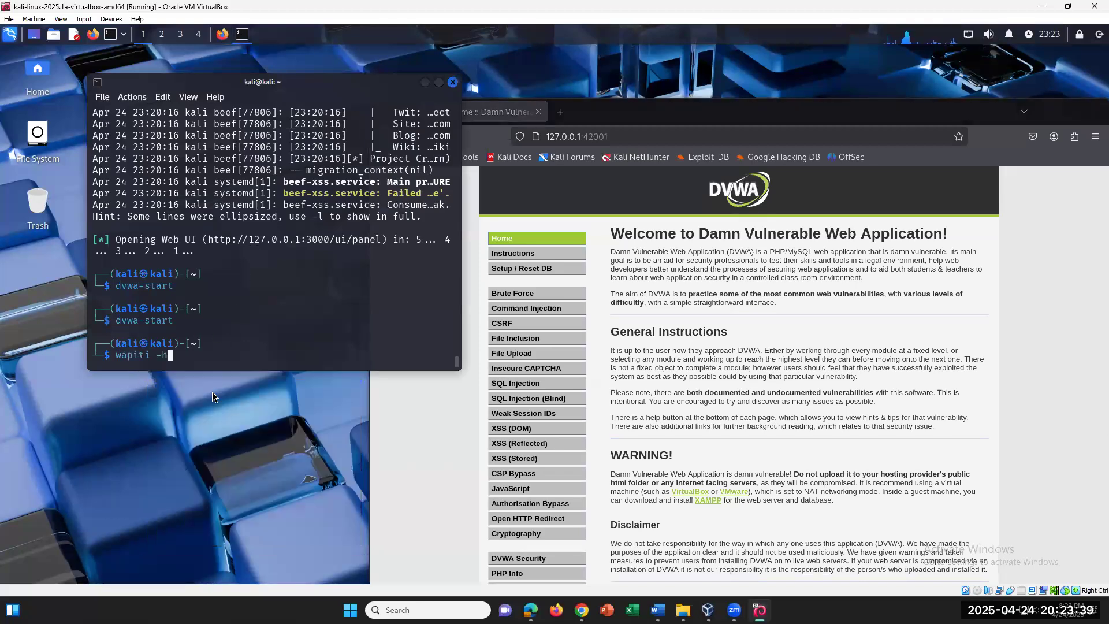
{"action": "key", "text": "Return"}
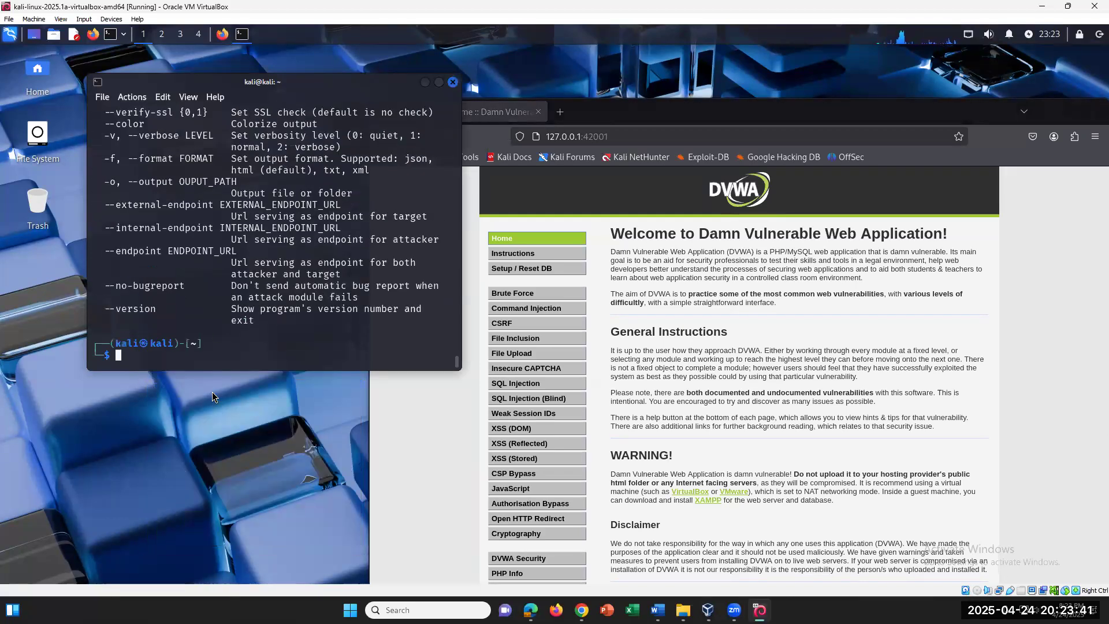
{"action": "scroll", "coordinate": [169, 238], "scroll_direction": "up", "scroll_amount": 3}
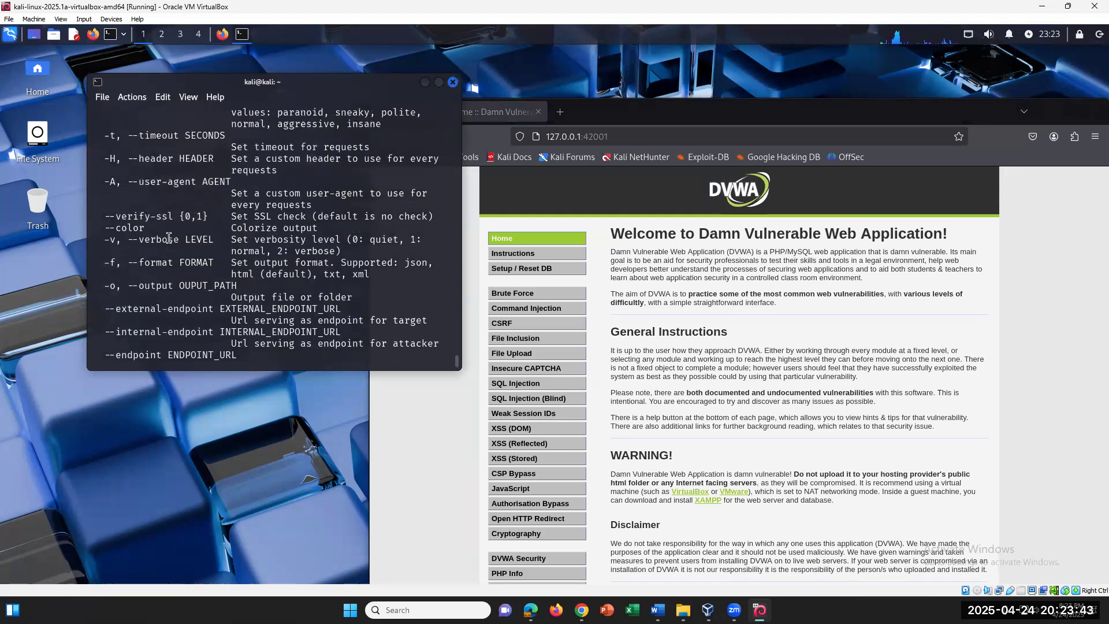
{"action": "left_click_drag", "start_coordinate": [134, 239], "coordinate": [214, 239]}
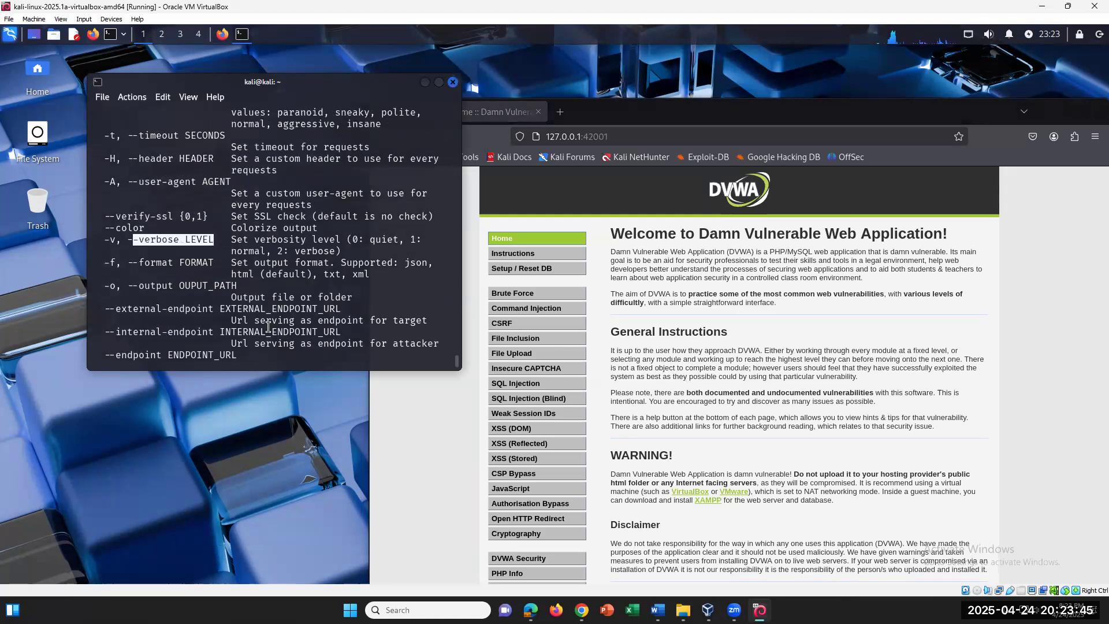
{"action": "scroll", "coordinate": [226, 245], "scroll_direction": "up", "scroll_amount": 7}
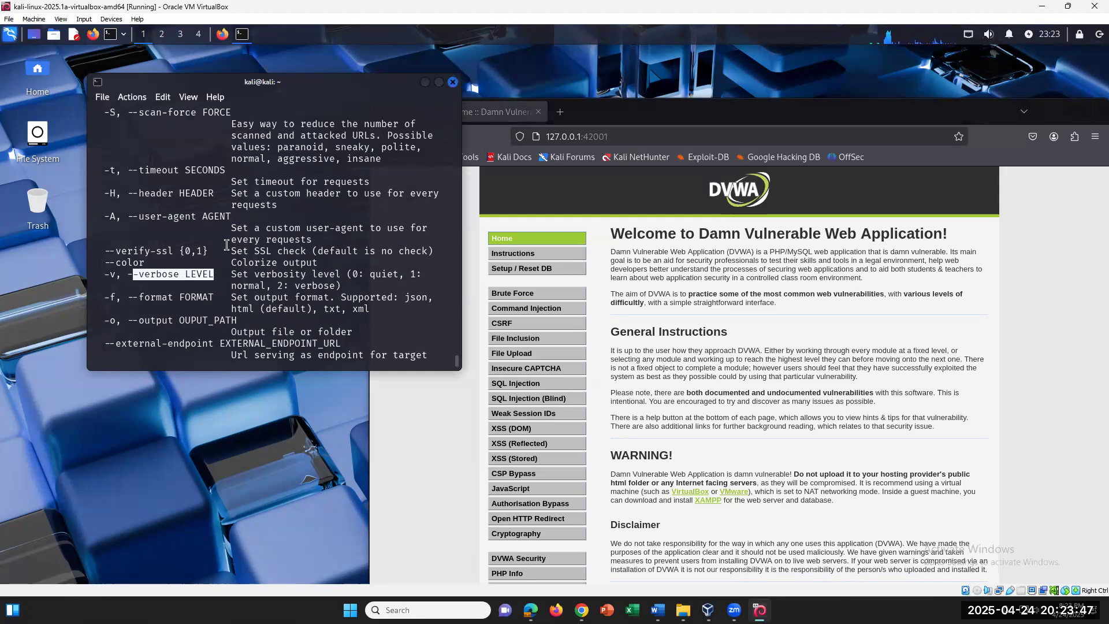
{"action": "scroll", "coordinate": [227, 245], "scroll_direction": "up", "scroll_amount": 2}
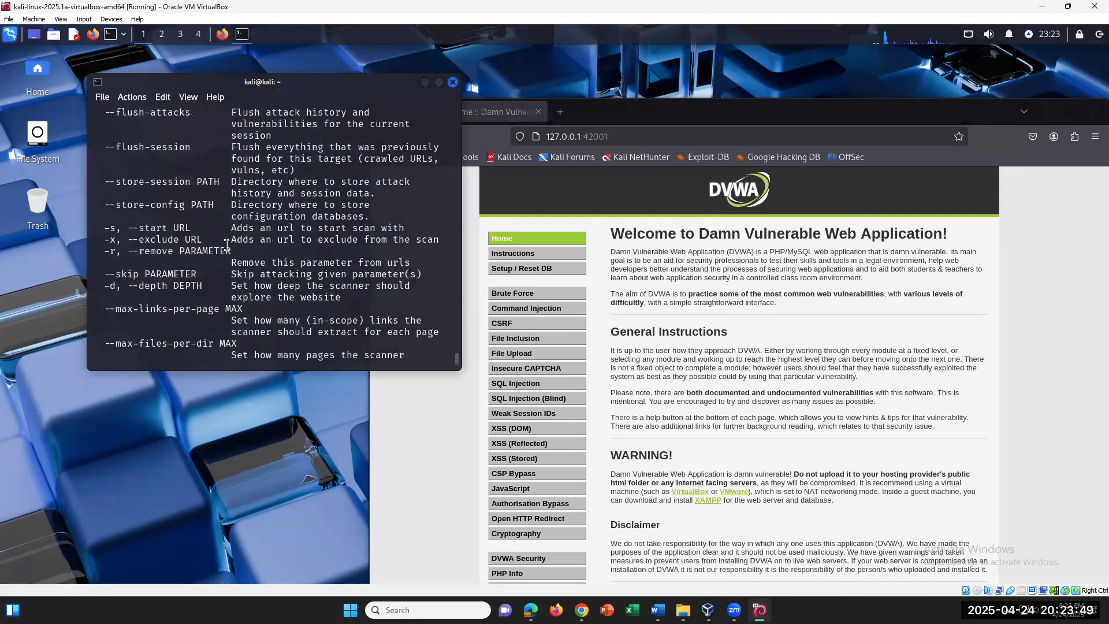
{"action": "scroll", "coordinate": [227, 245], "scroll_direction": "down", "scroll_amount": 4}
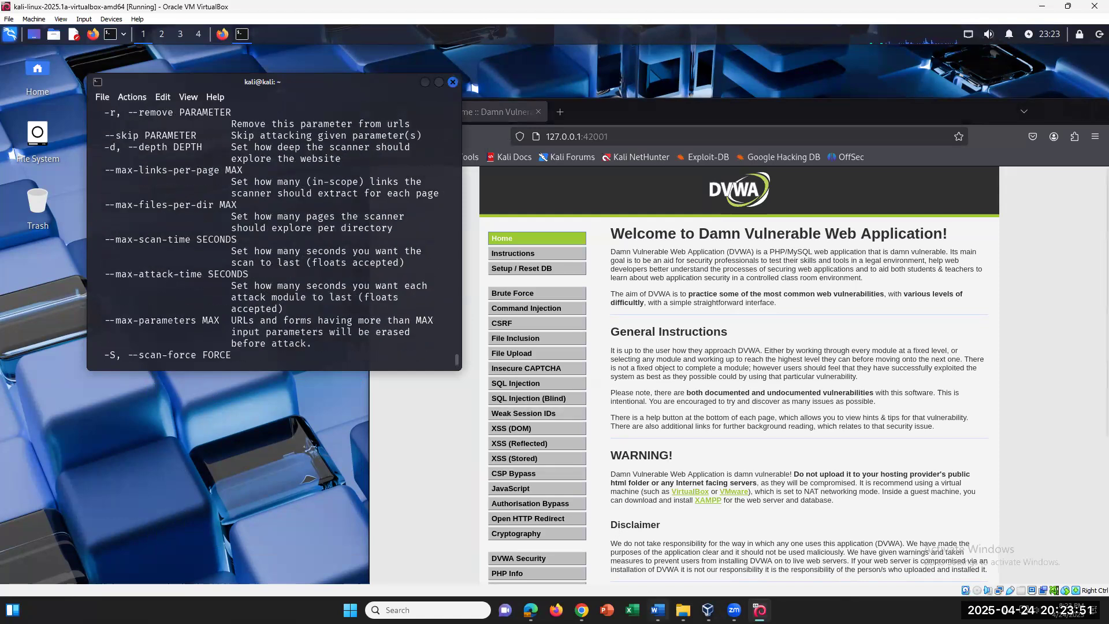
{"action": "left_click", "coordinate": [657, 610]}
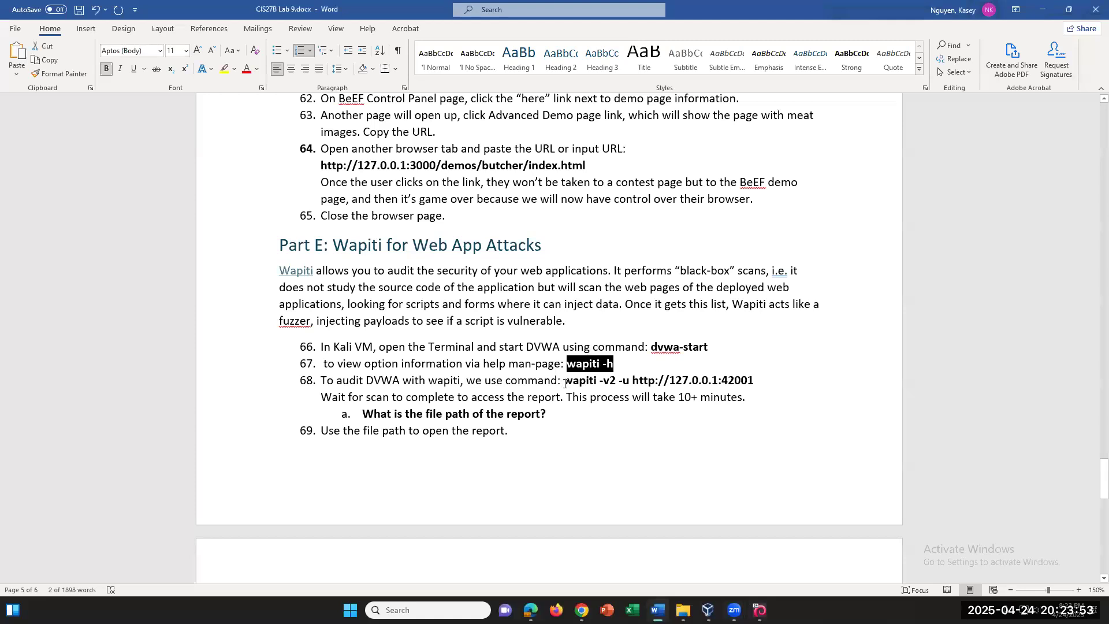
{"action": "left_click_drag", "start_coordinate": [565, 380], "coordinate": [754, 381]}
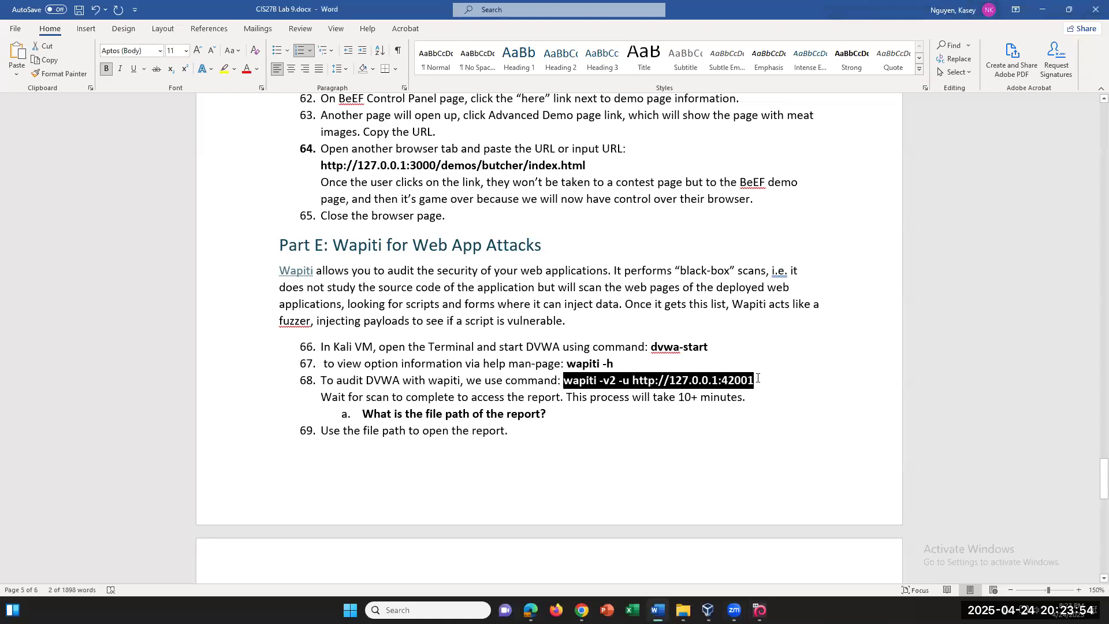
{"action": "right_click", "coordinate": [649, 386]}
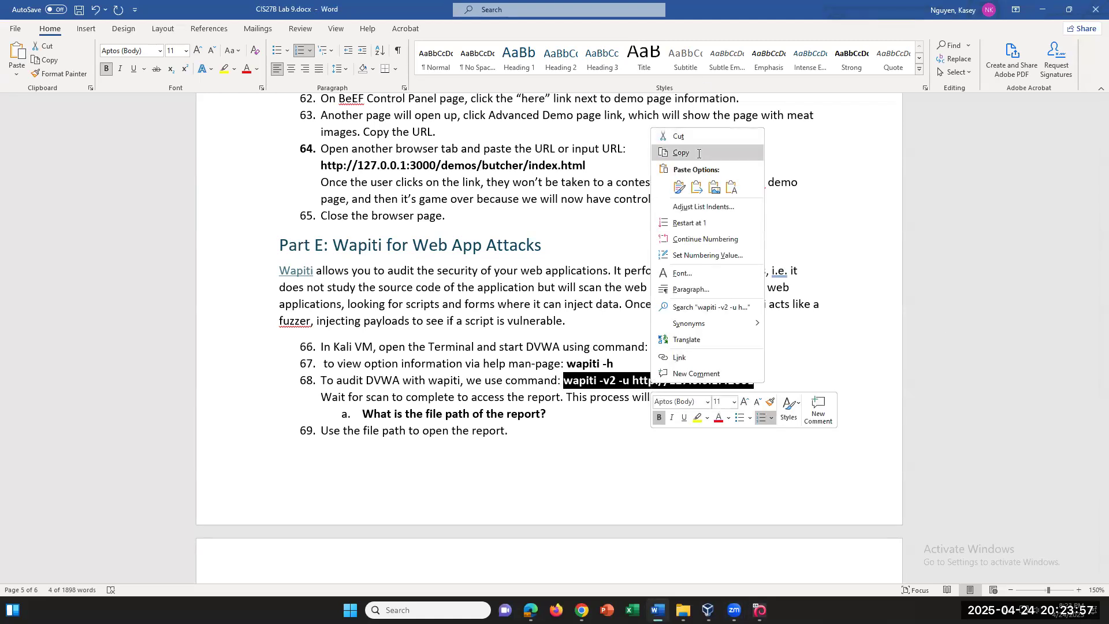
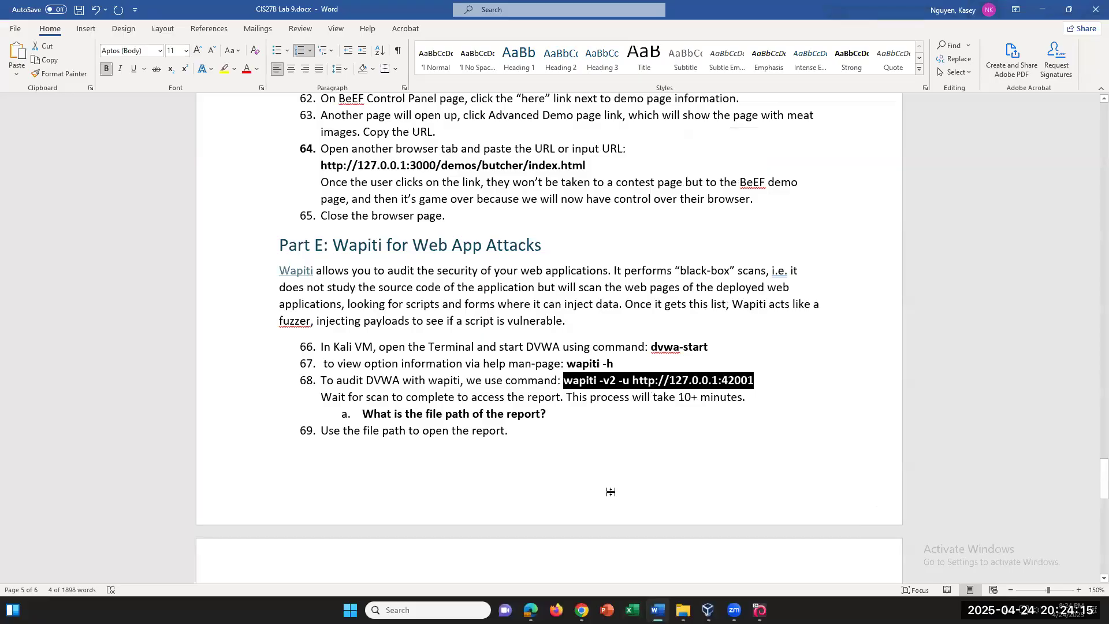
Scroll the lab handout to the Part E report questions, then switch to the Kali VM
{"action": "scroll", "coordinate": [612, 495], "scroll_direction": "down", "scroll_amount": 2}
{"action": "scroll", "coordinate": [613, 492], "scroll_direction": "down", "scroll_amount": 2}
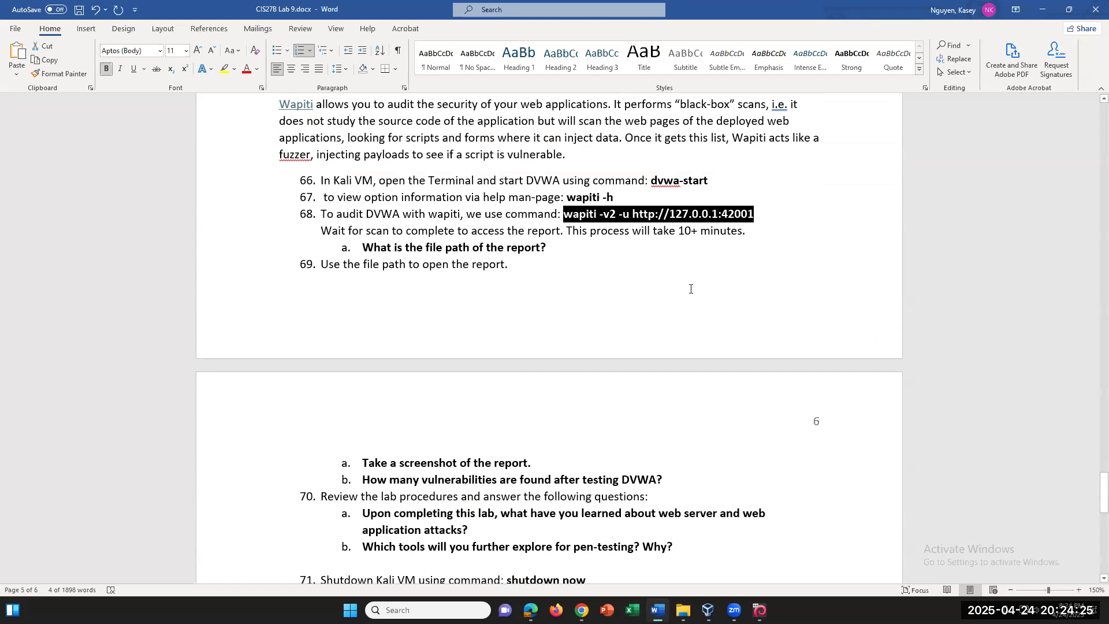
{"action": "left_click", "coordinate": [760, 610]}
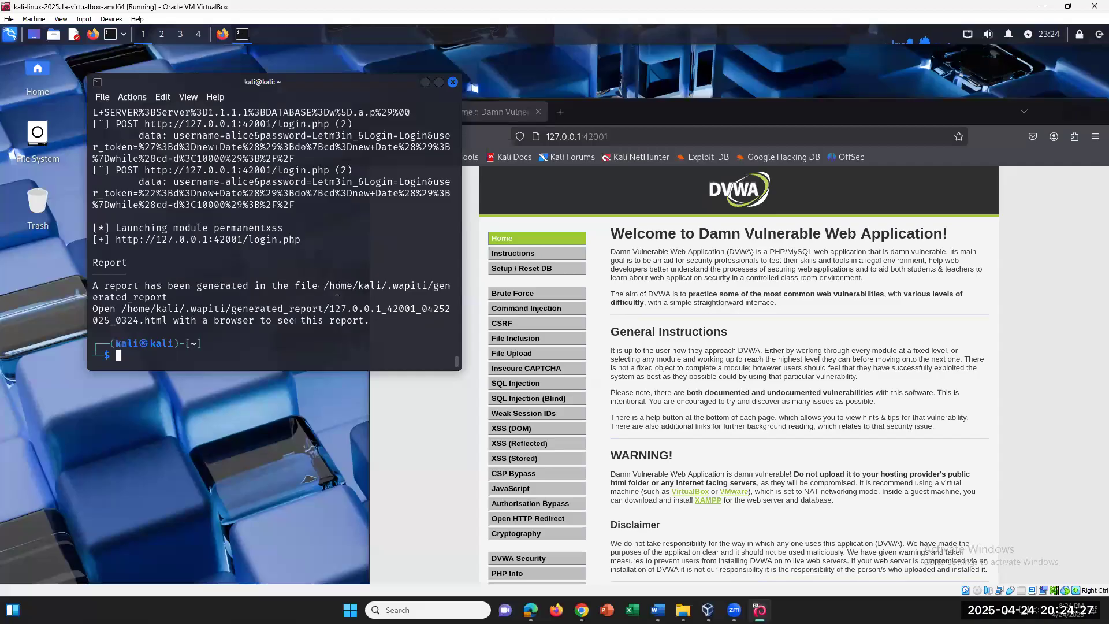
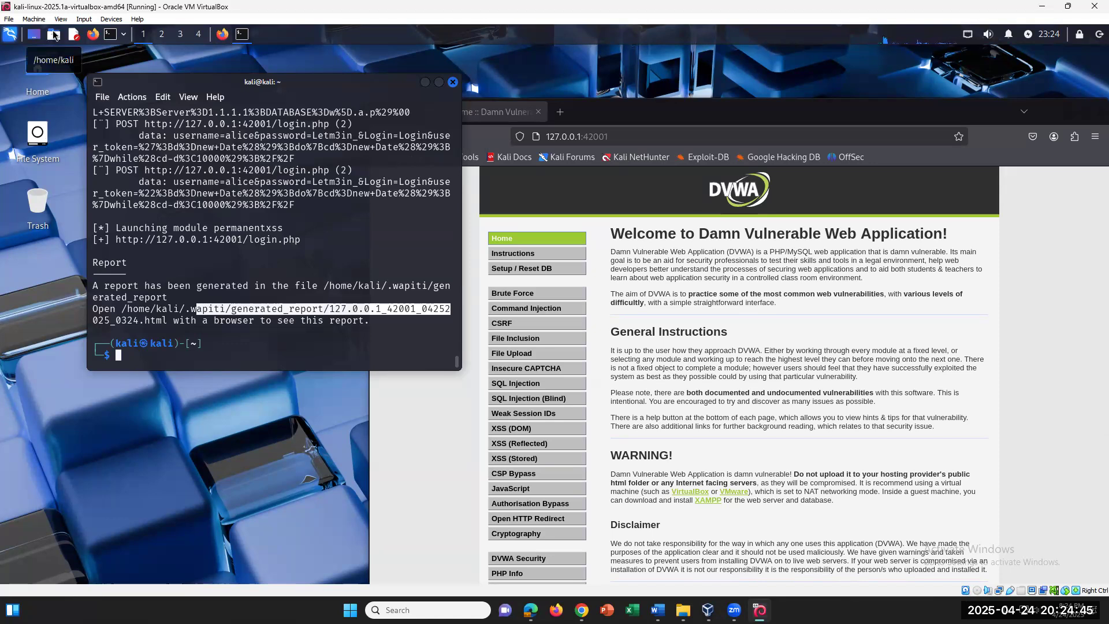
Open the kali home folder in Thunar from the top-panel Home launcher
{"action": "left_click", "coordinate": [53, 35]}
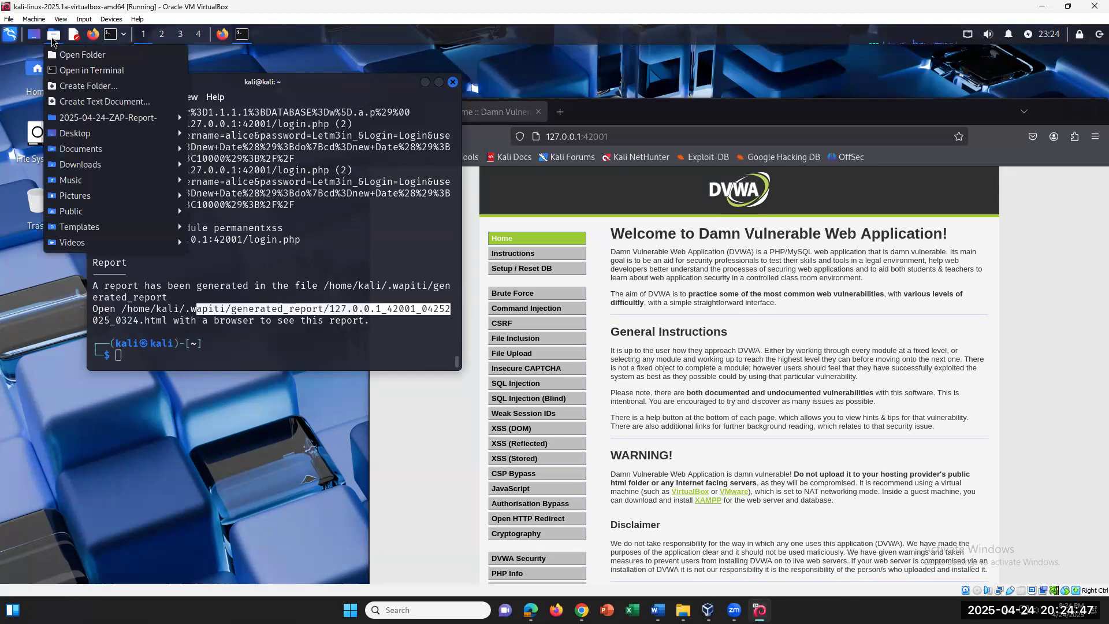
{"action": "left_click", "coordinate": [63, 55]}
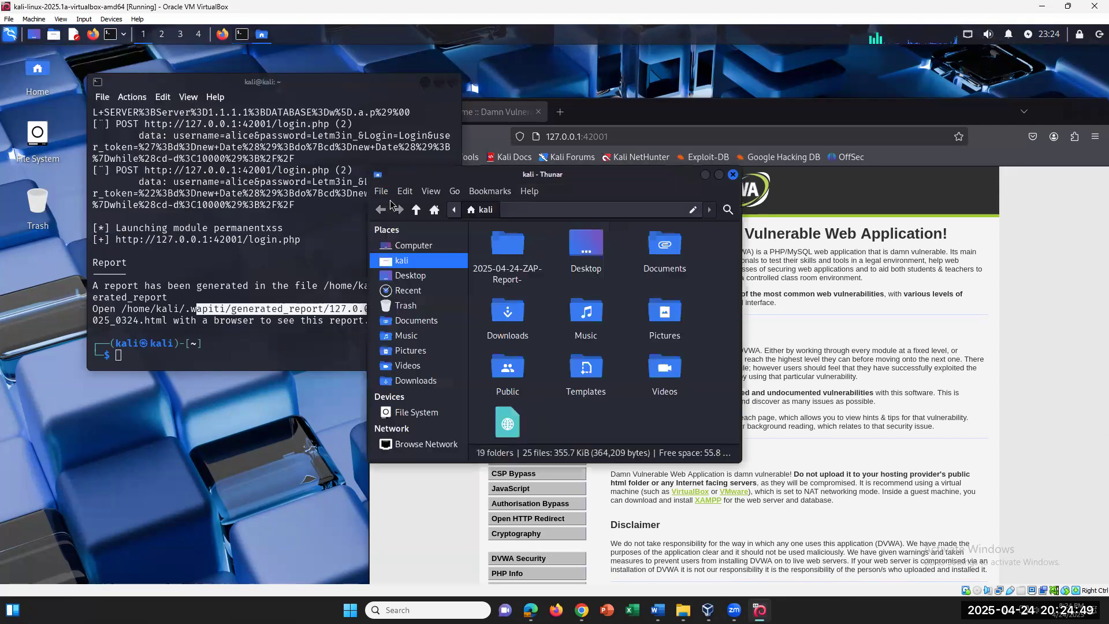
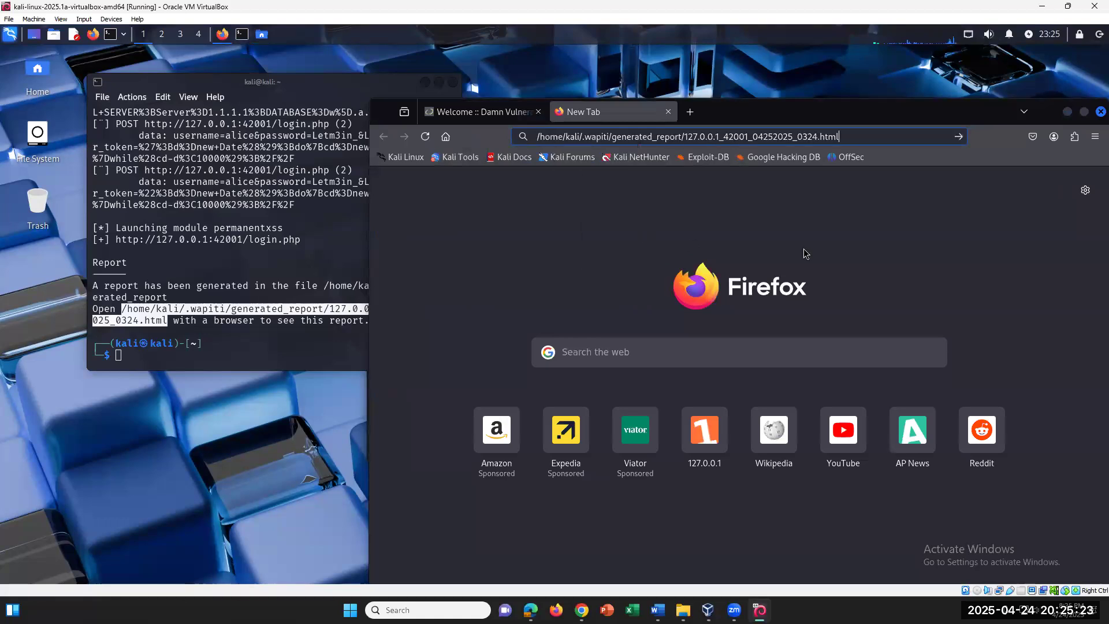
Load the Wapiti report for 127.0.0.1:42001 in Firefox, then select its file path in the terminal
{"action": "key", "text": "Return"}
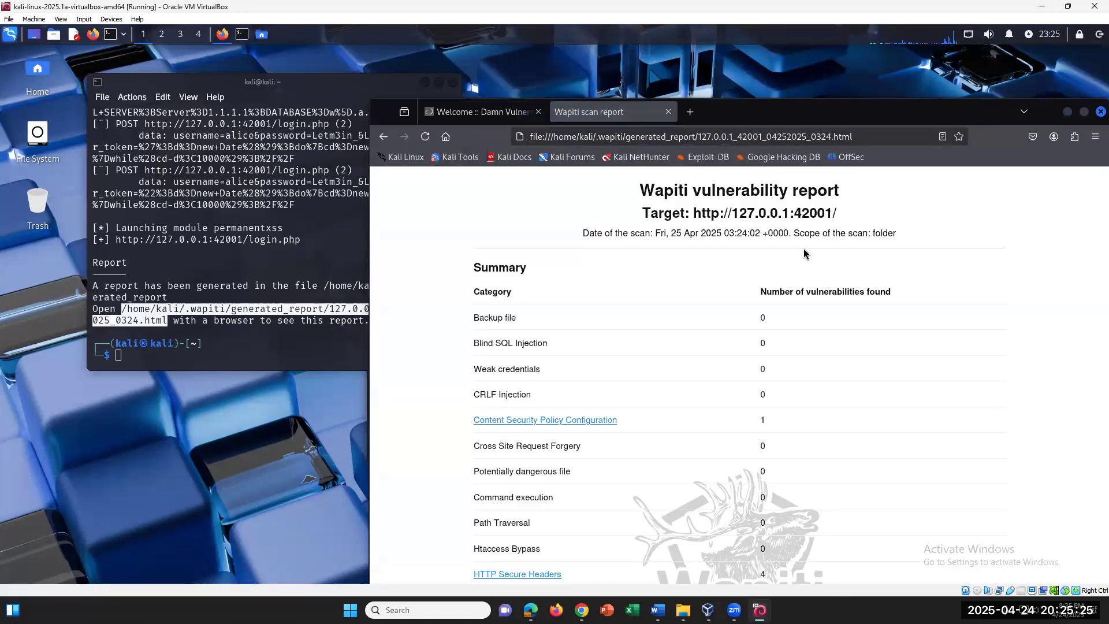
{"action": "left_click", "coordinate": [258, 309]}
{"action": "left_click_drag", "start_coordinate": [125, 310], "coordinate": [370, 321]}
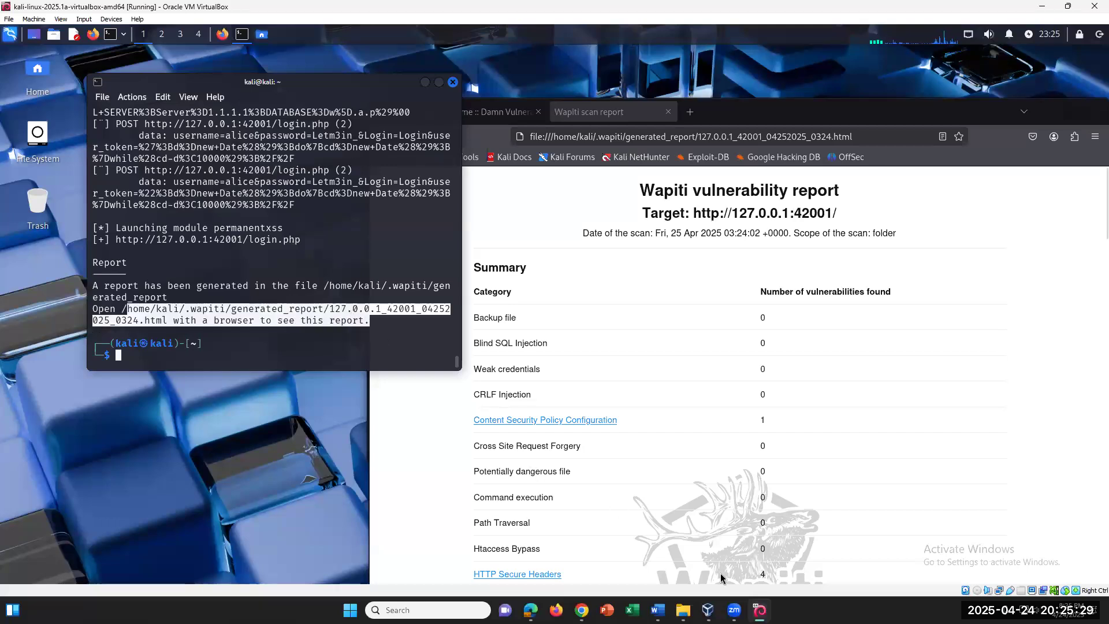
Switch to the CIS27B Lab 9 Word document and place the cursor after step 69
{"action": "left_click", "coordinate": [658, 610]}
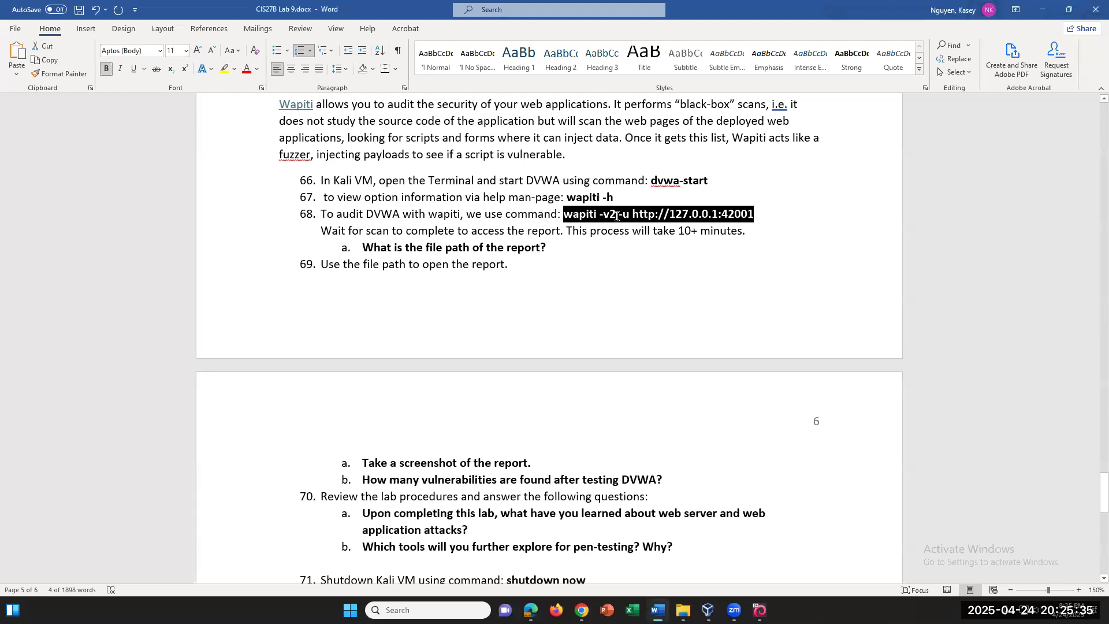
{"action": "scroll", "coordinate": [621, 342], "scroll_direction": "down", "scroll_amount": 4}
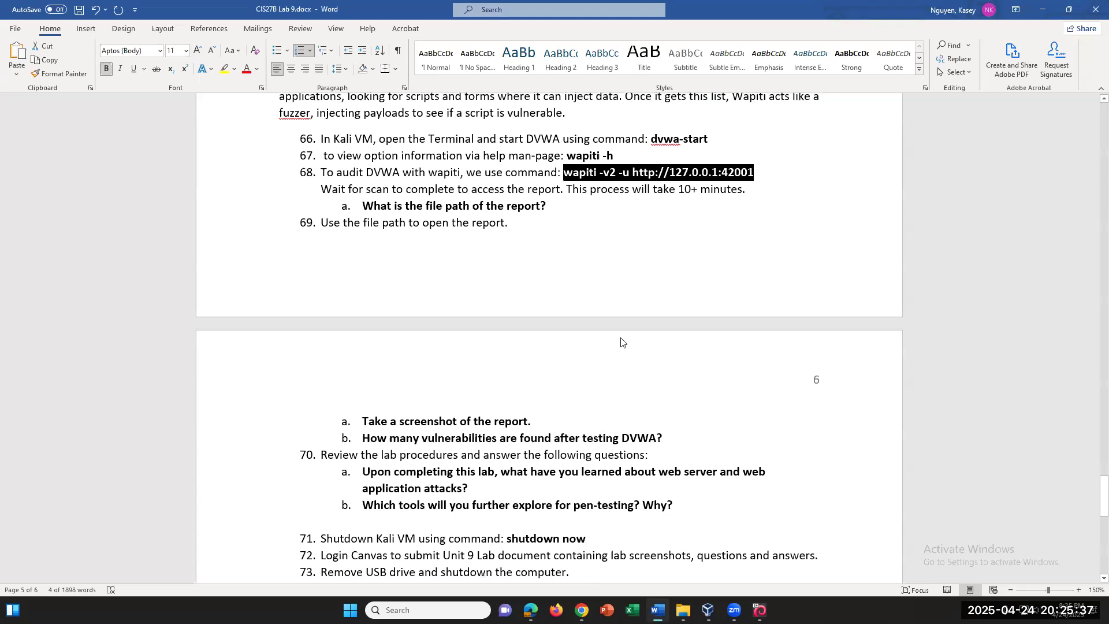
{"action": "scroll", "coordinate": [612, 374], "scroll_direction": "up", "scroll_amount": 2}
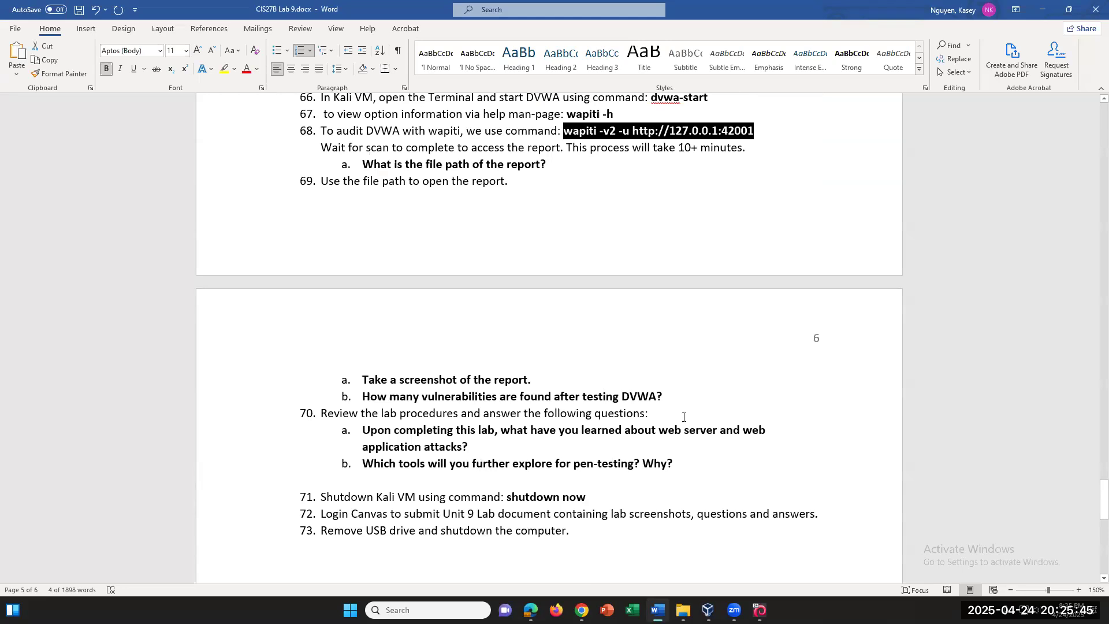
{"action": "left_click", "coordinate": [935, 252]}
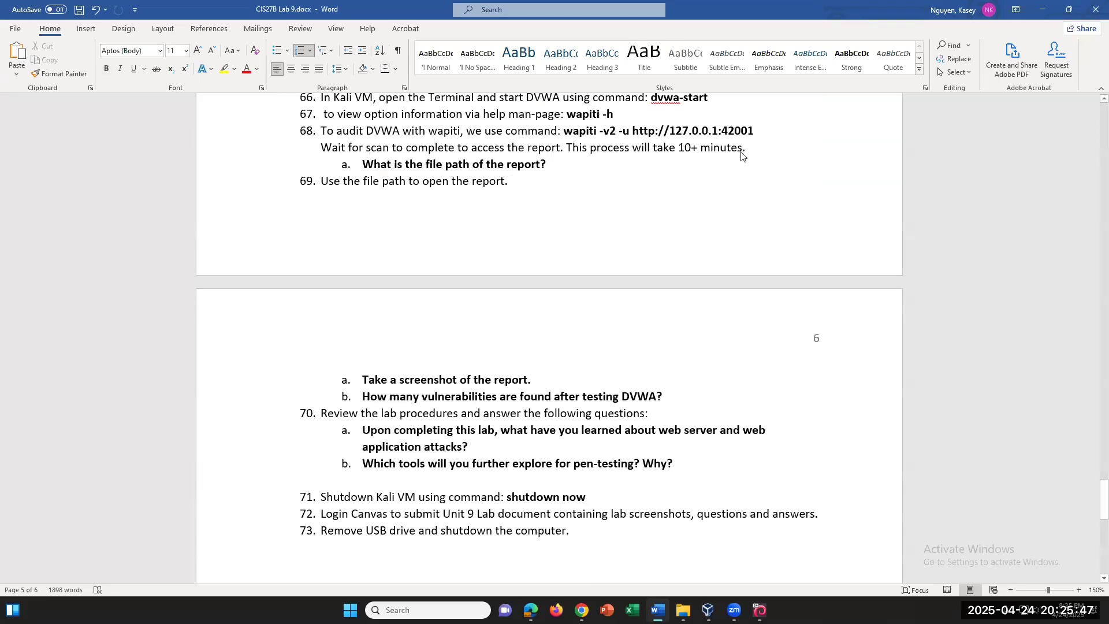